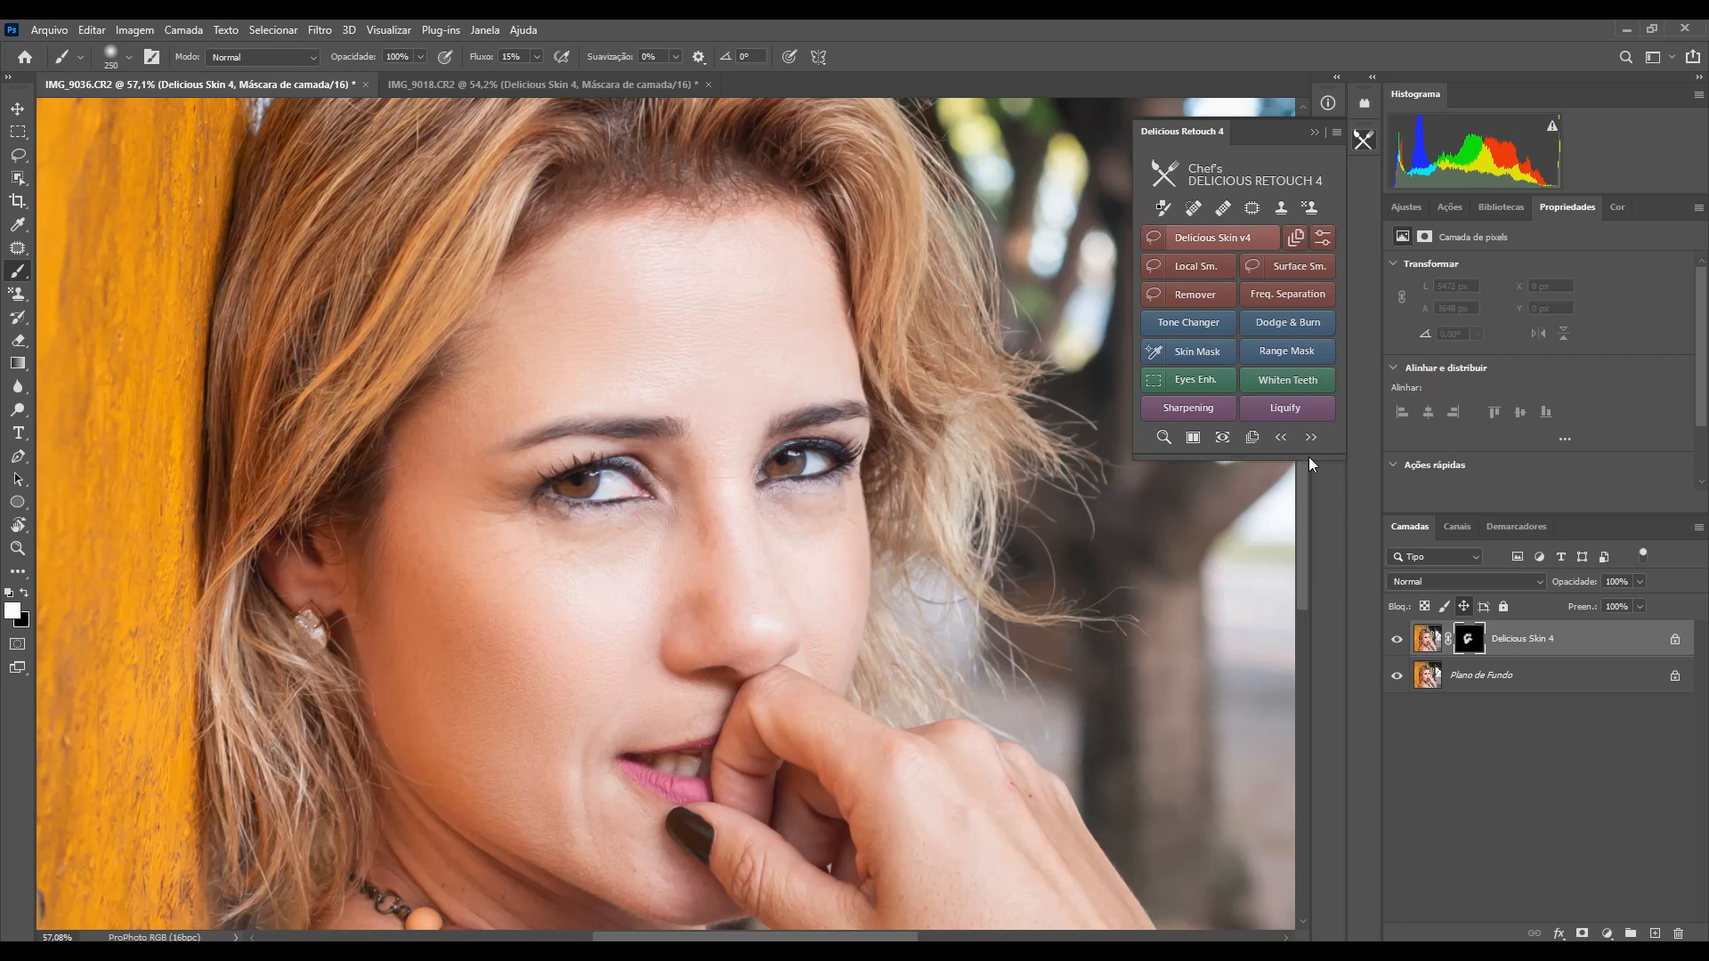
Step: Toggle the Delicious Skin 4 layer's visibility to compare the portrait before and after the retouch
left_click(1397, 639)
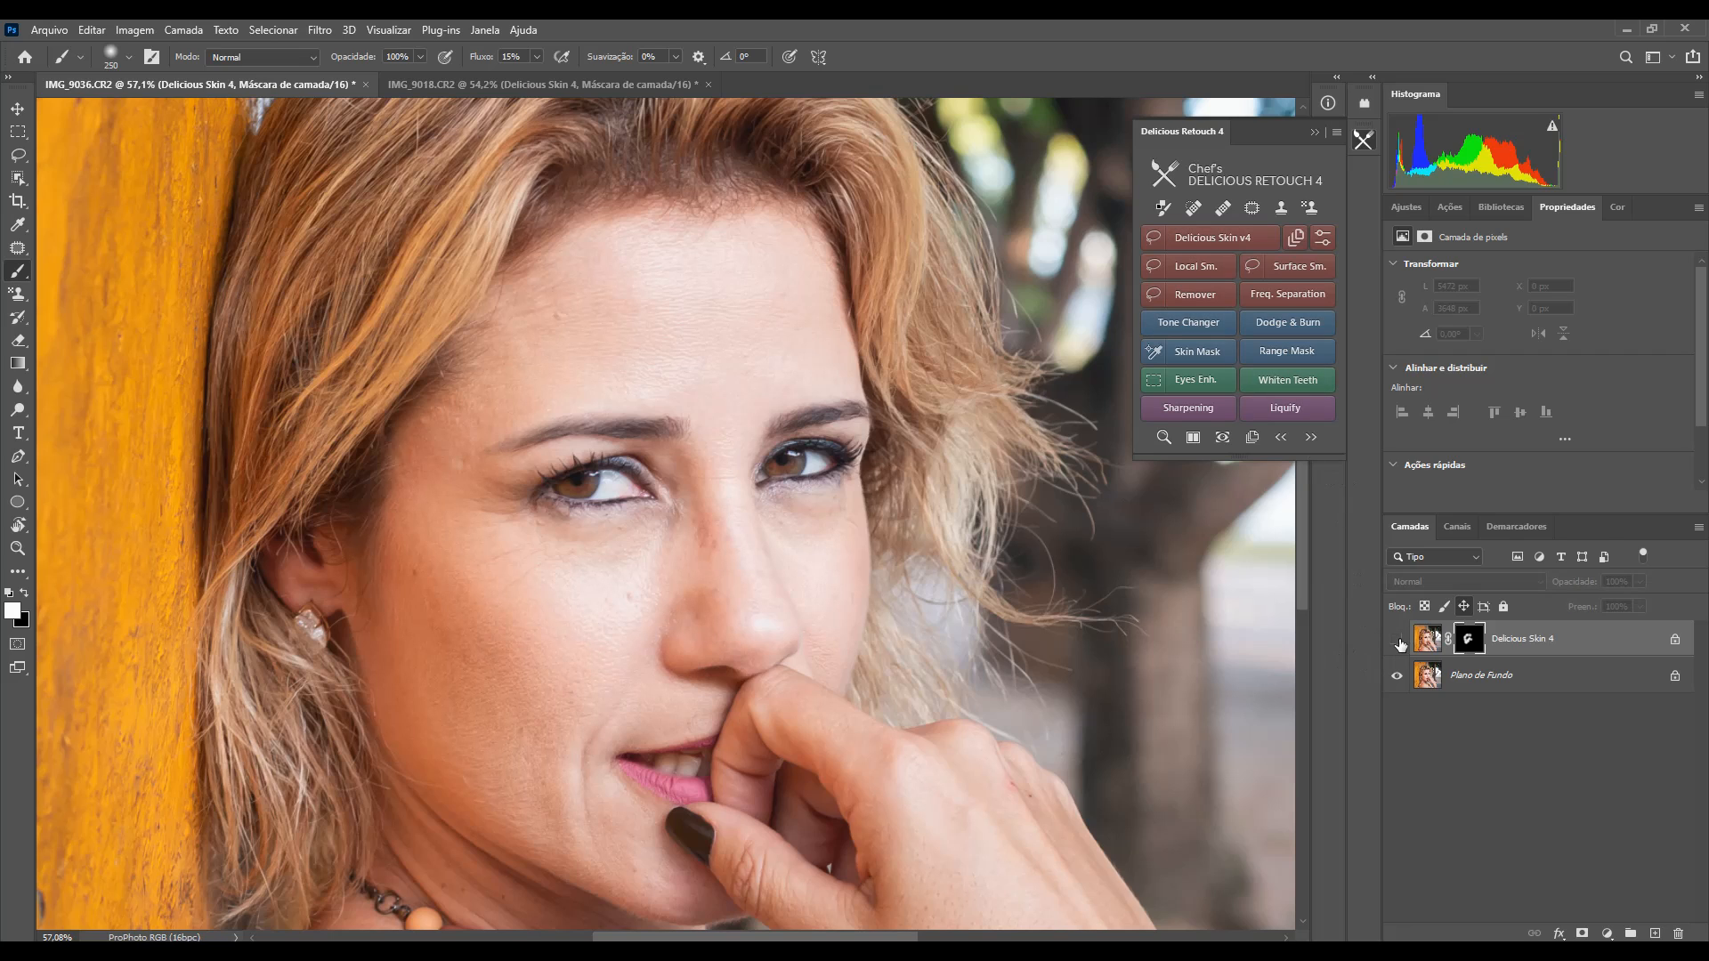
left_click(1397, 640)
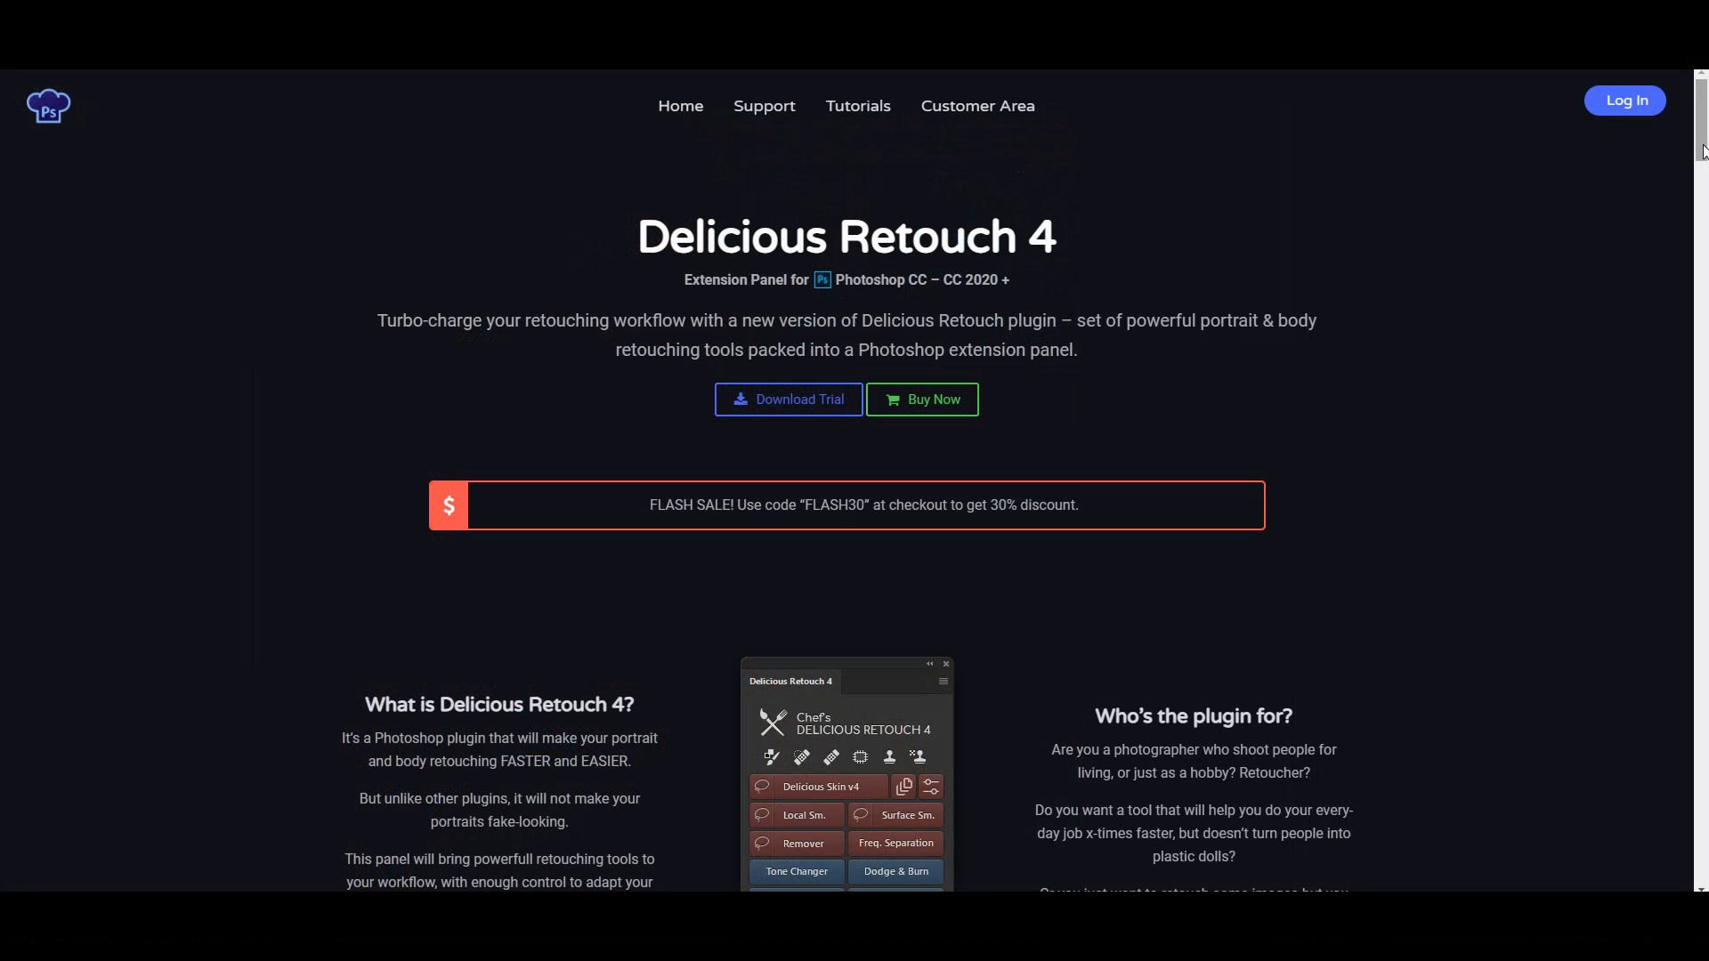
Step: Browse the Delicious Retouch 4 product page and compare the before and after portrait with its slider
left_click_drag(1703, 151, 1703, 408)
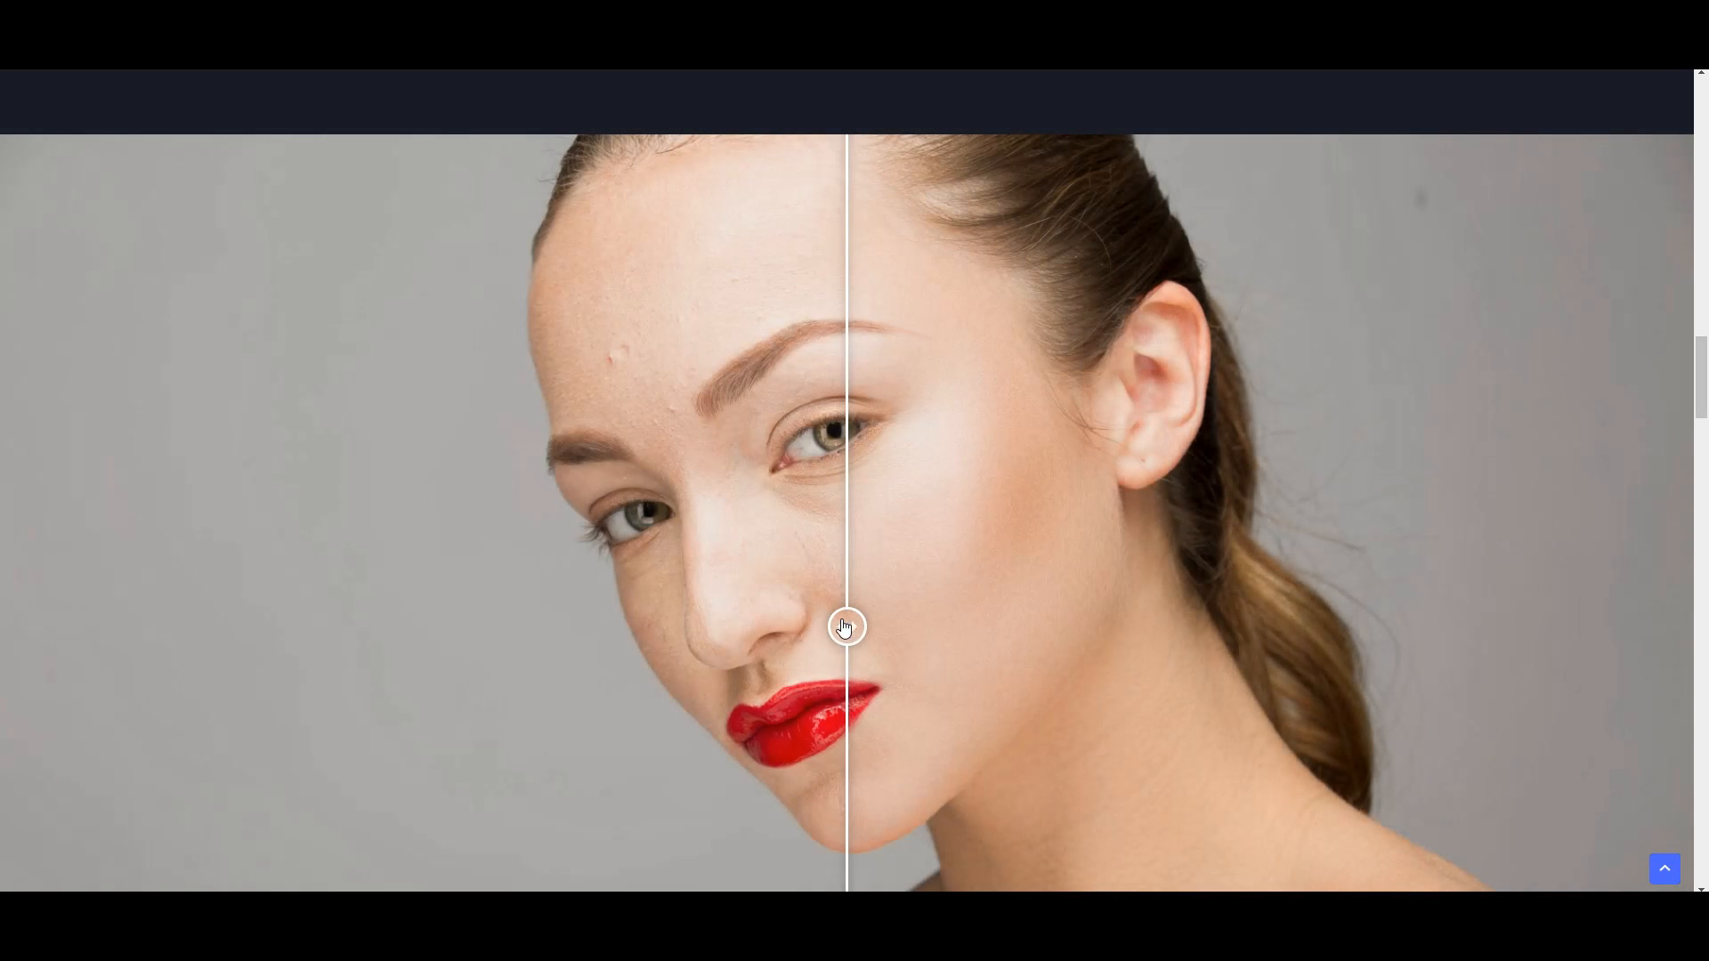
mouse_move(845, 628)
left_mouse_down()
mouse_move(466, 623)
mouse_move(448, 607)
mouse_move(1067, 755)
mouse_move(805, 685)
mouse_move(457, 659)
left_mouse_up()
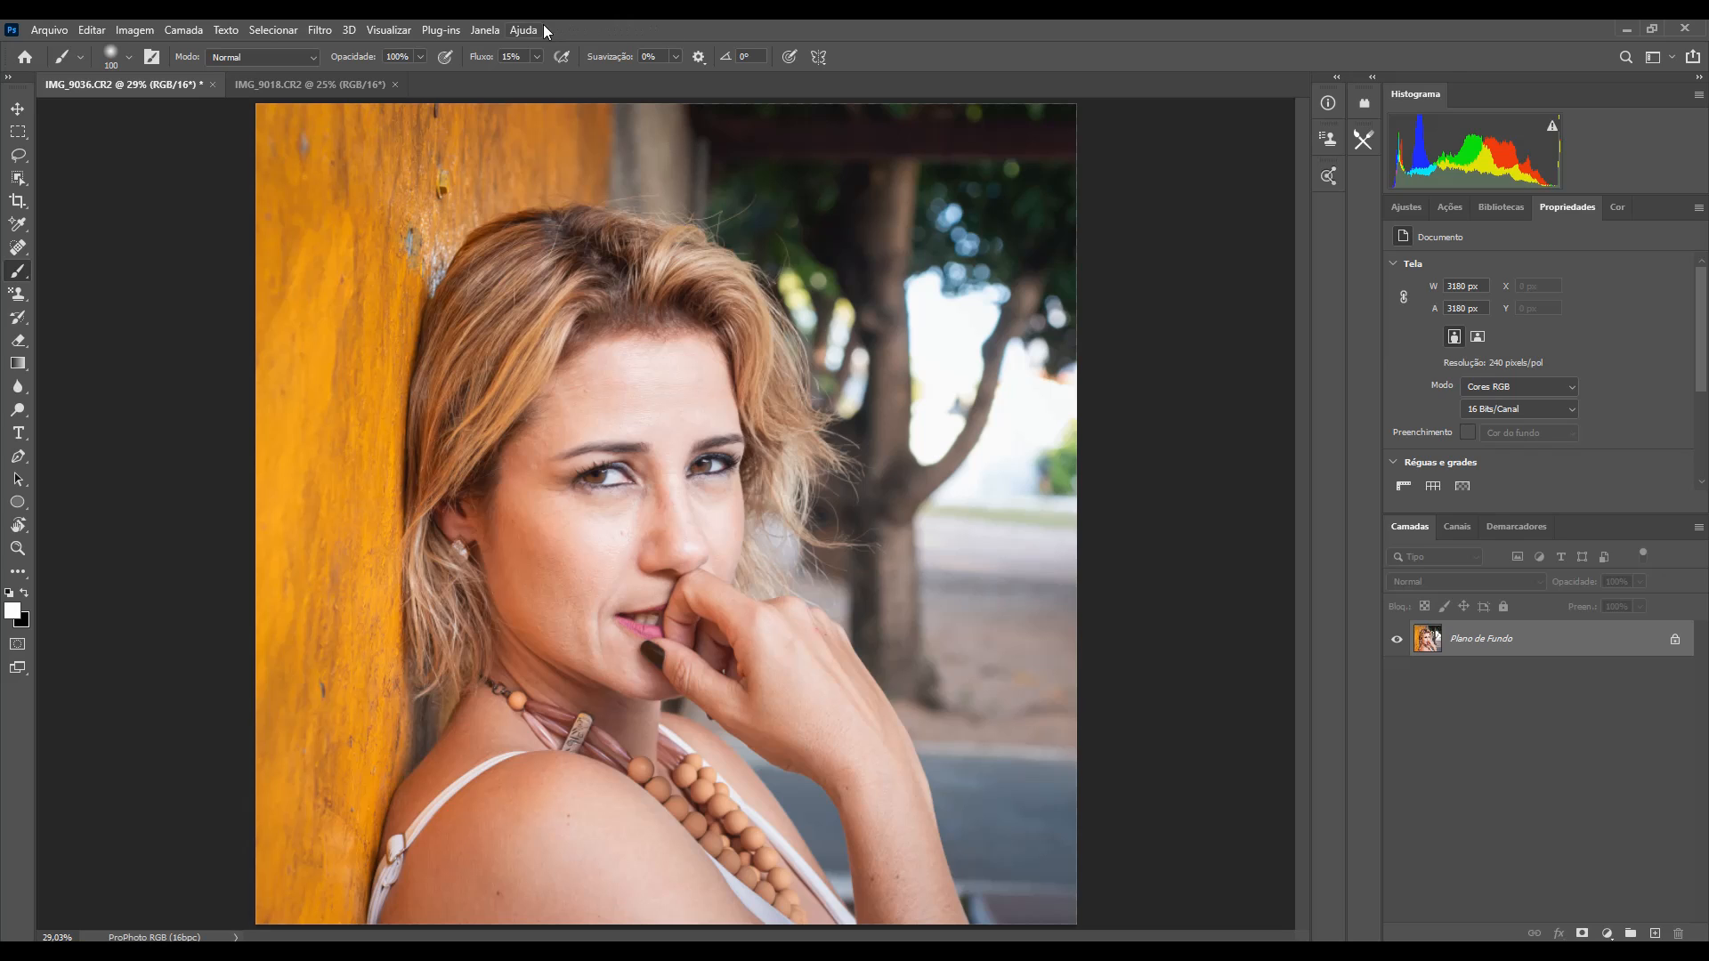
Step: Show the Delicious Retouch 4 legacy extension in Photoshop
left_click(493, 25)
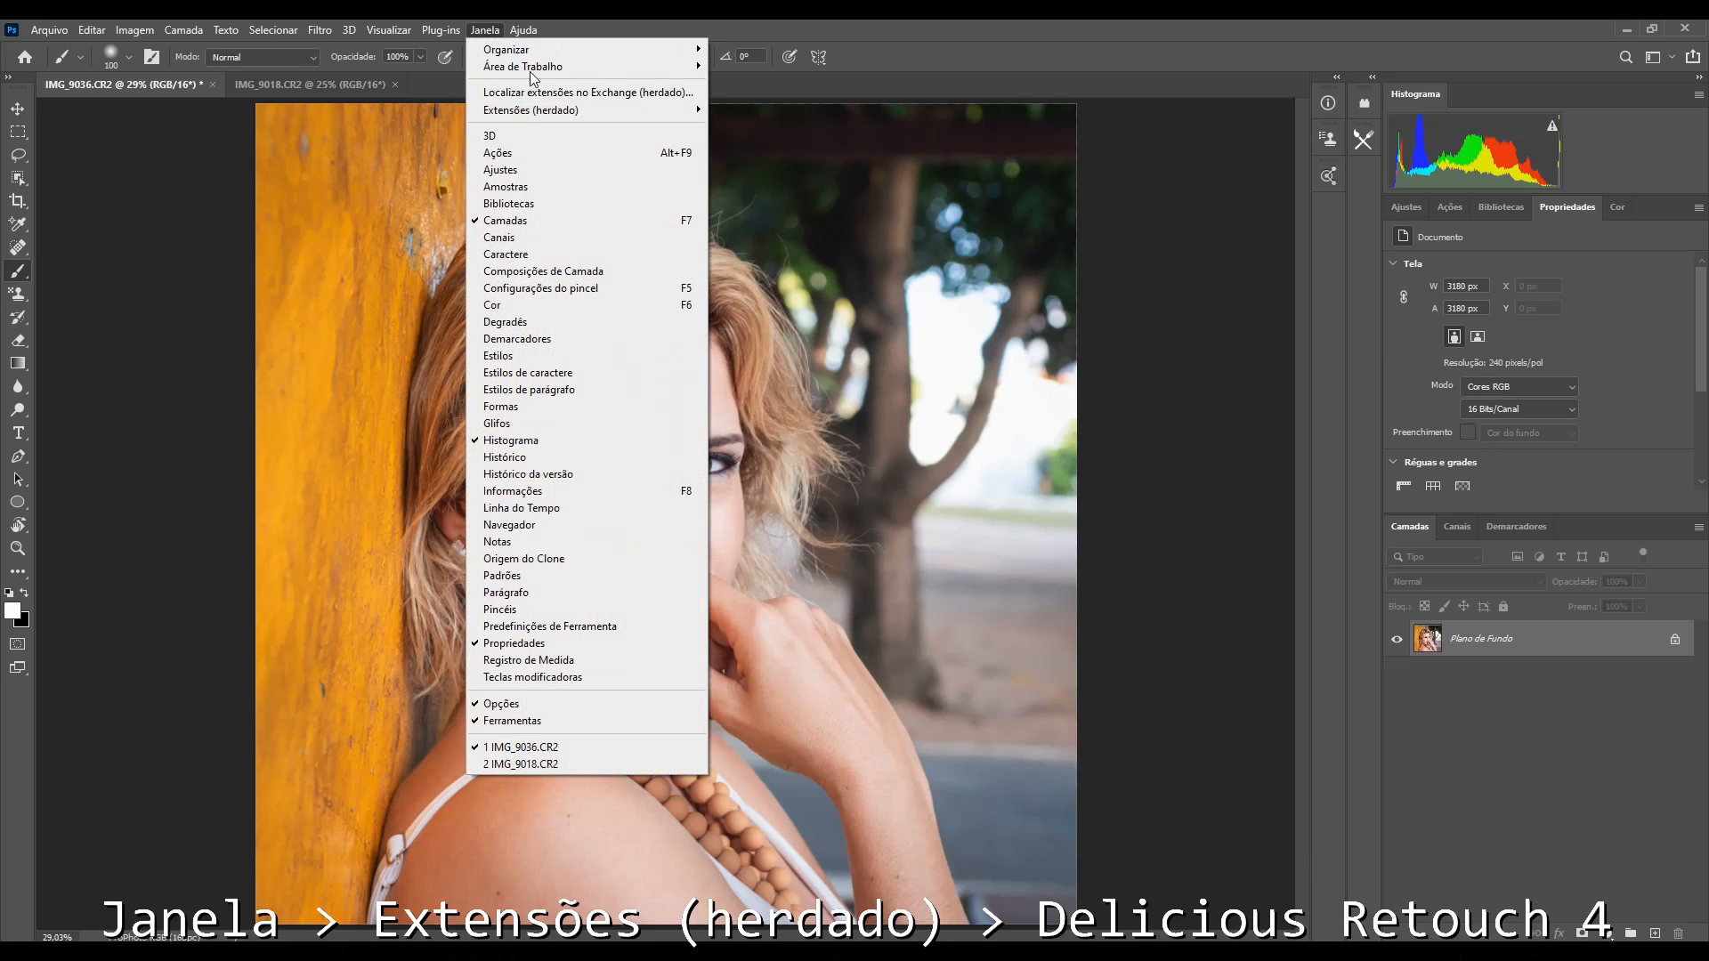
mouse_move(585, 109)
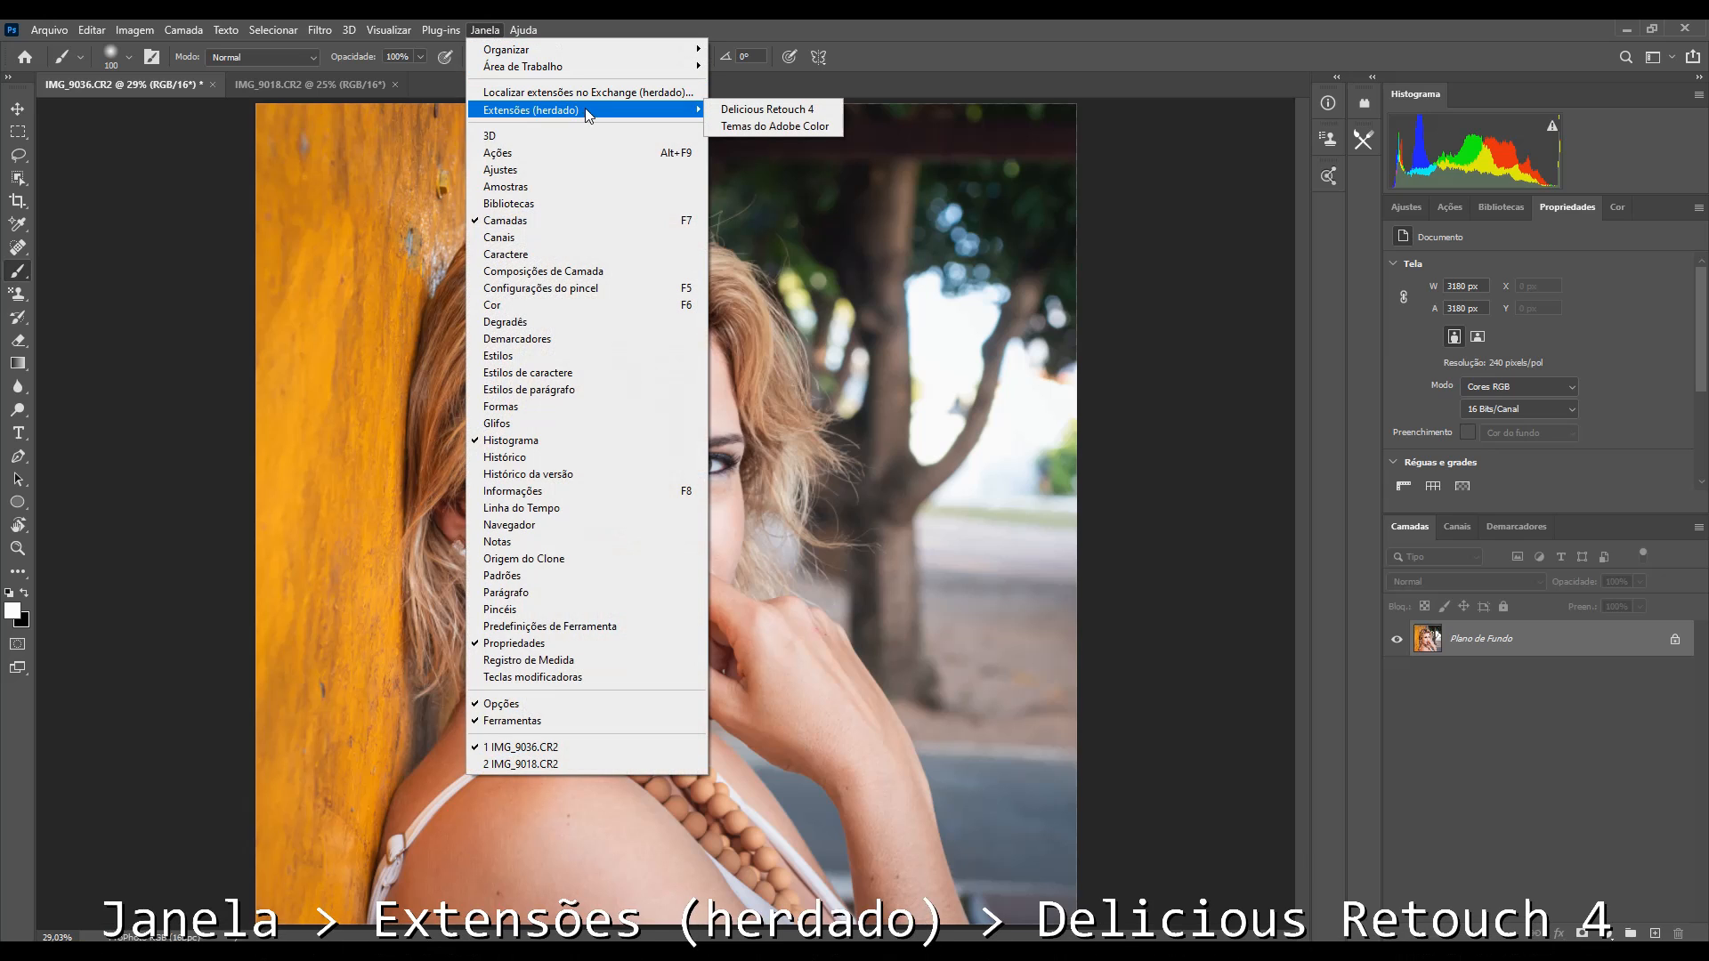
left_click(767, 110)
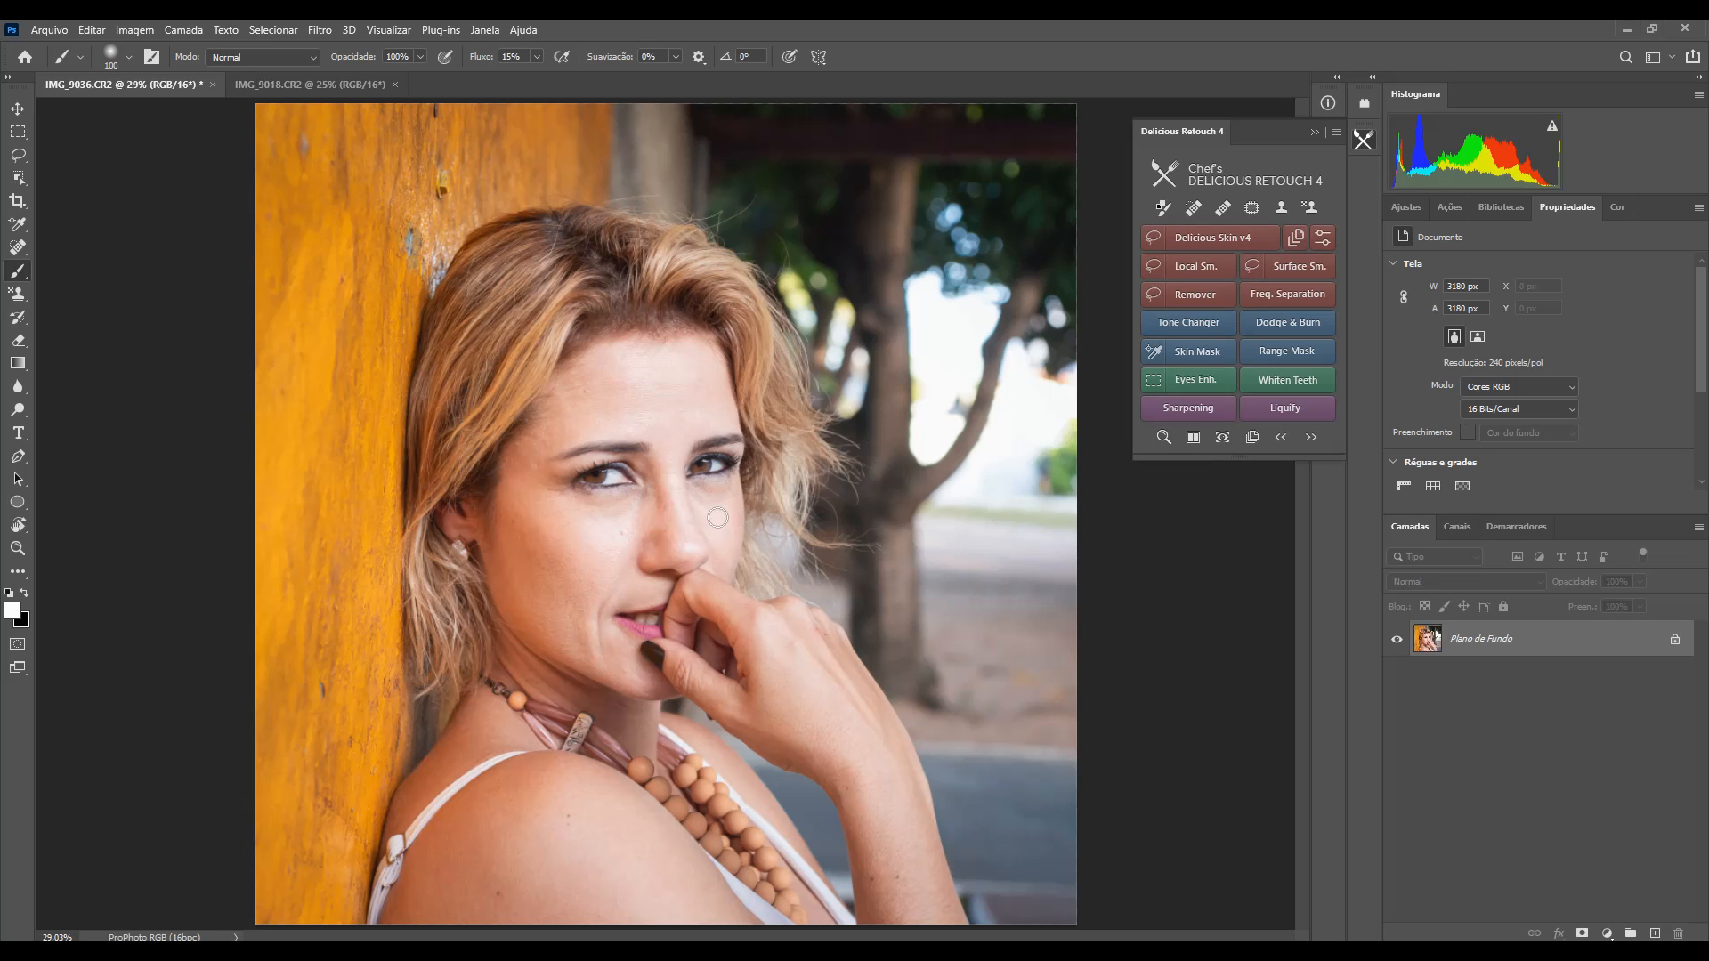
Step: Outline the woman's whole face with a freehand Lasso selection, from the hairline around the ear and below the chin
key("z")
left_click_drag(690, 554, 761, 579)
key("space")
left_click_drag(712, 518, 926, 576)
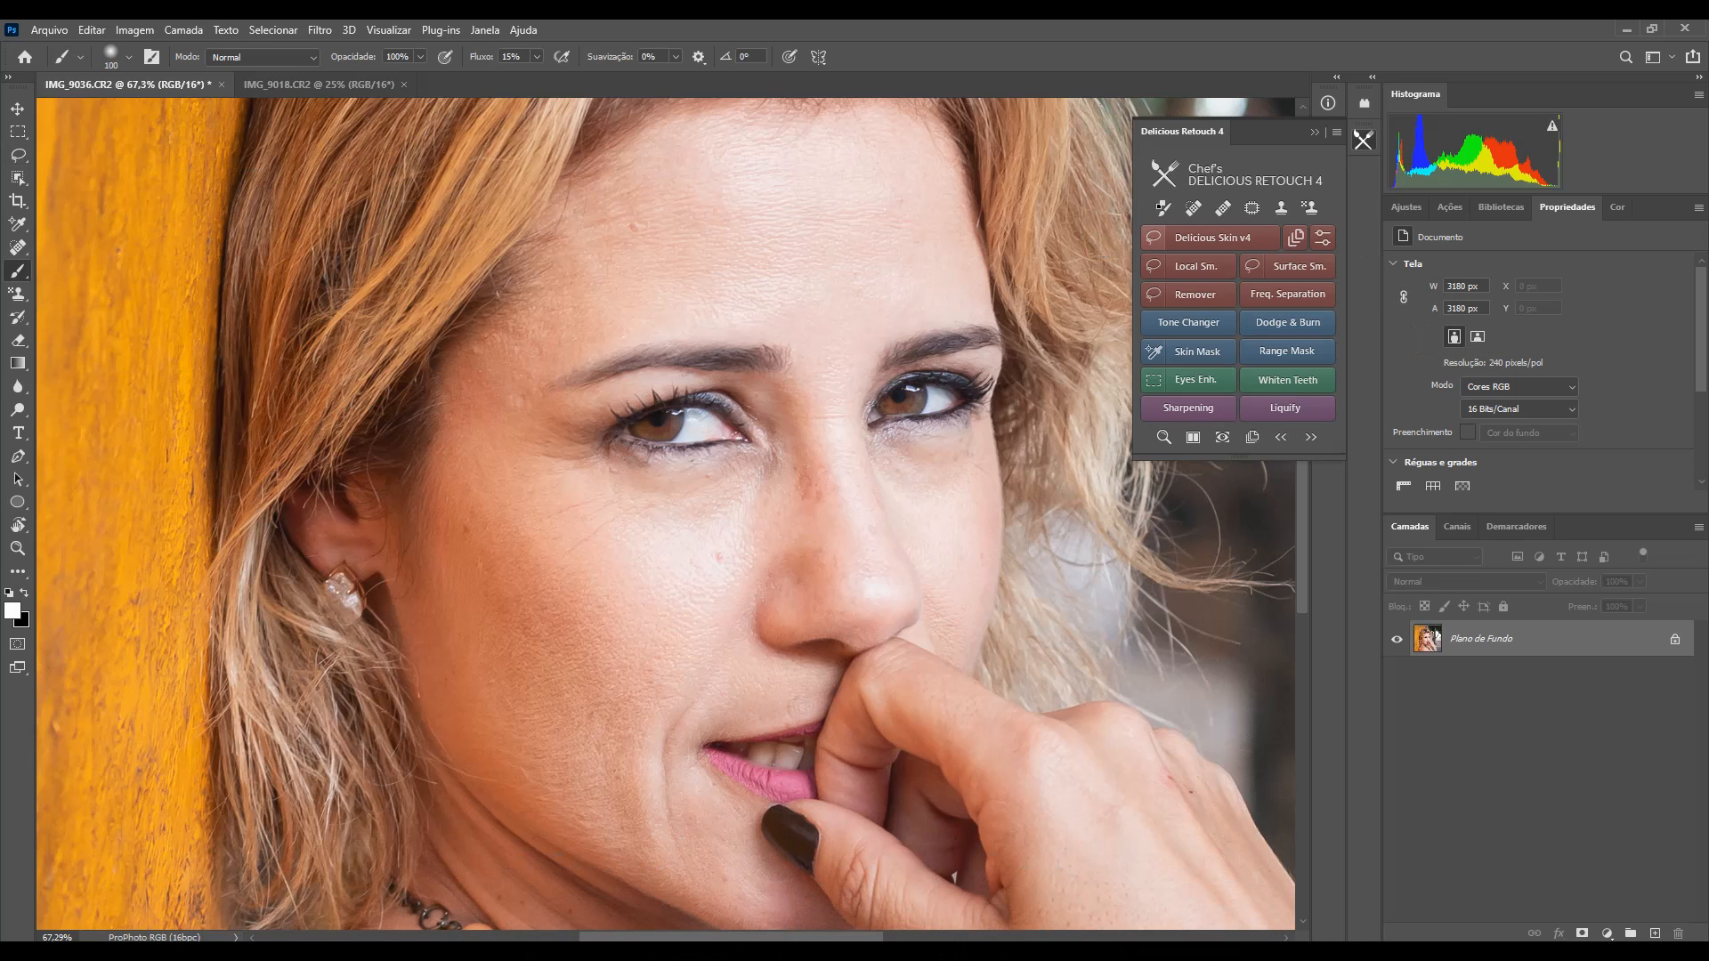
left_click(1154, 236)
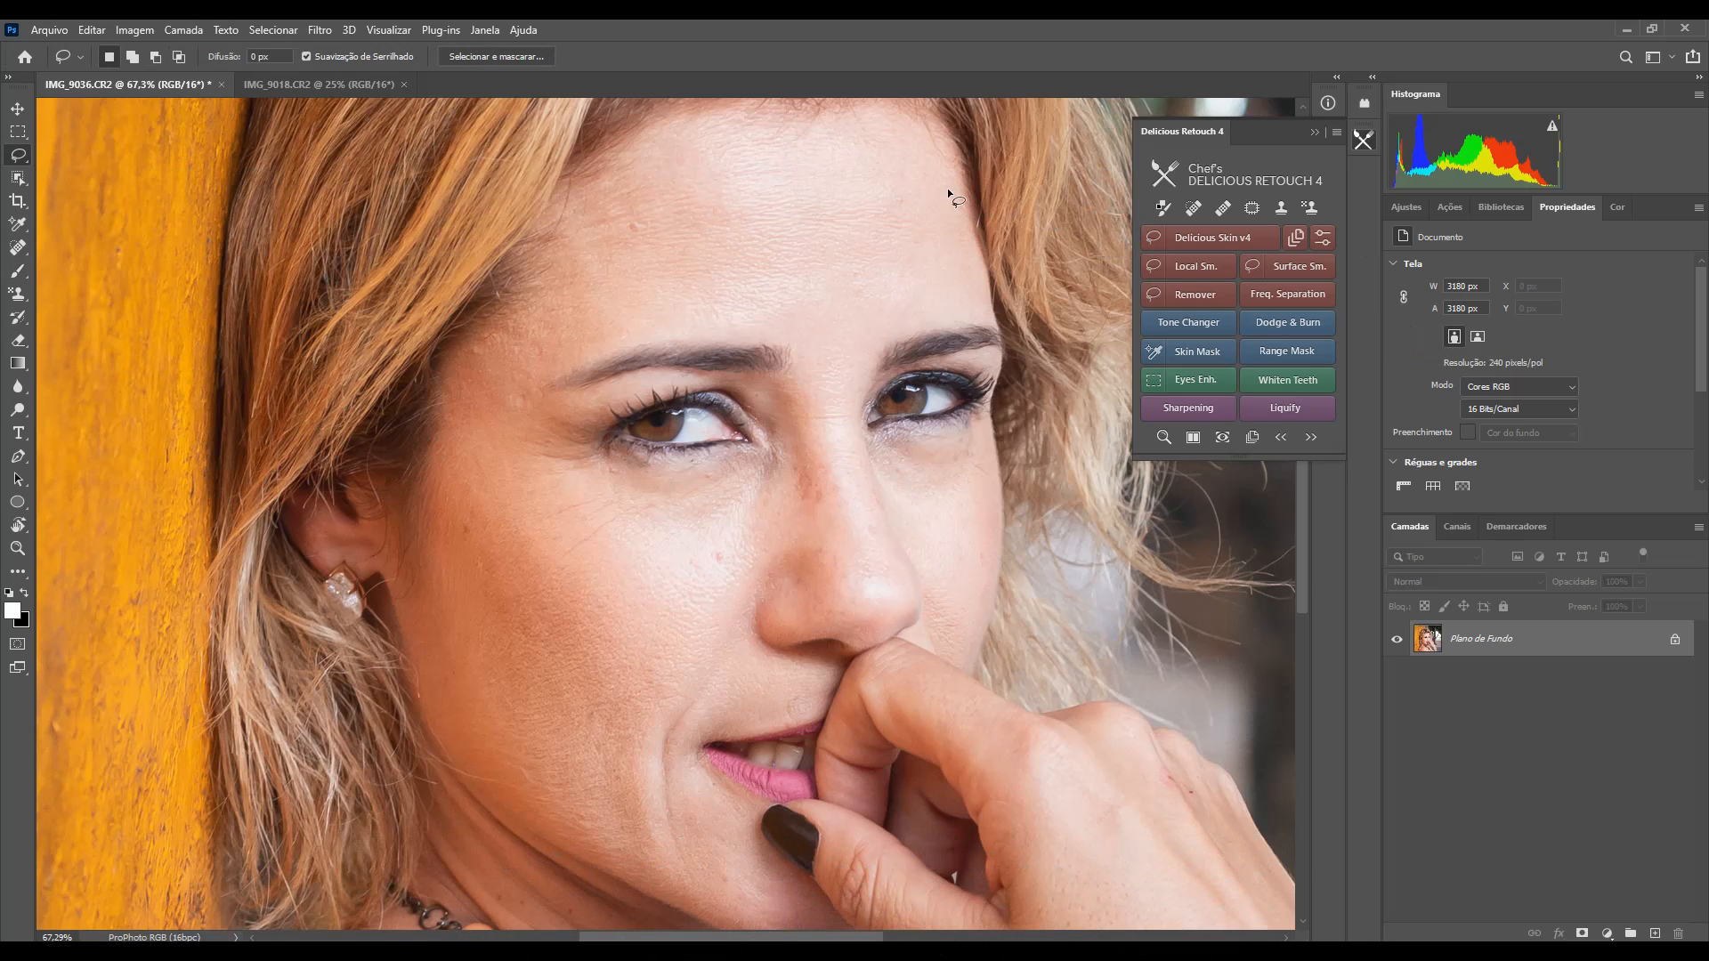
scroll(952, 191, "up", 2)
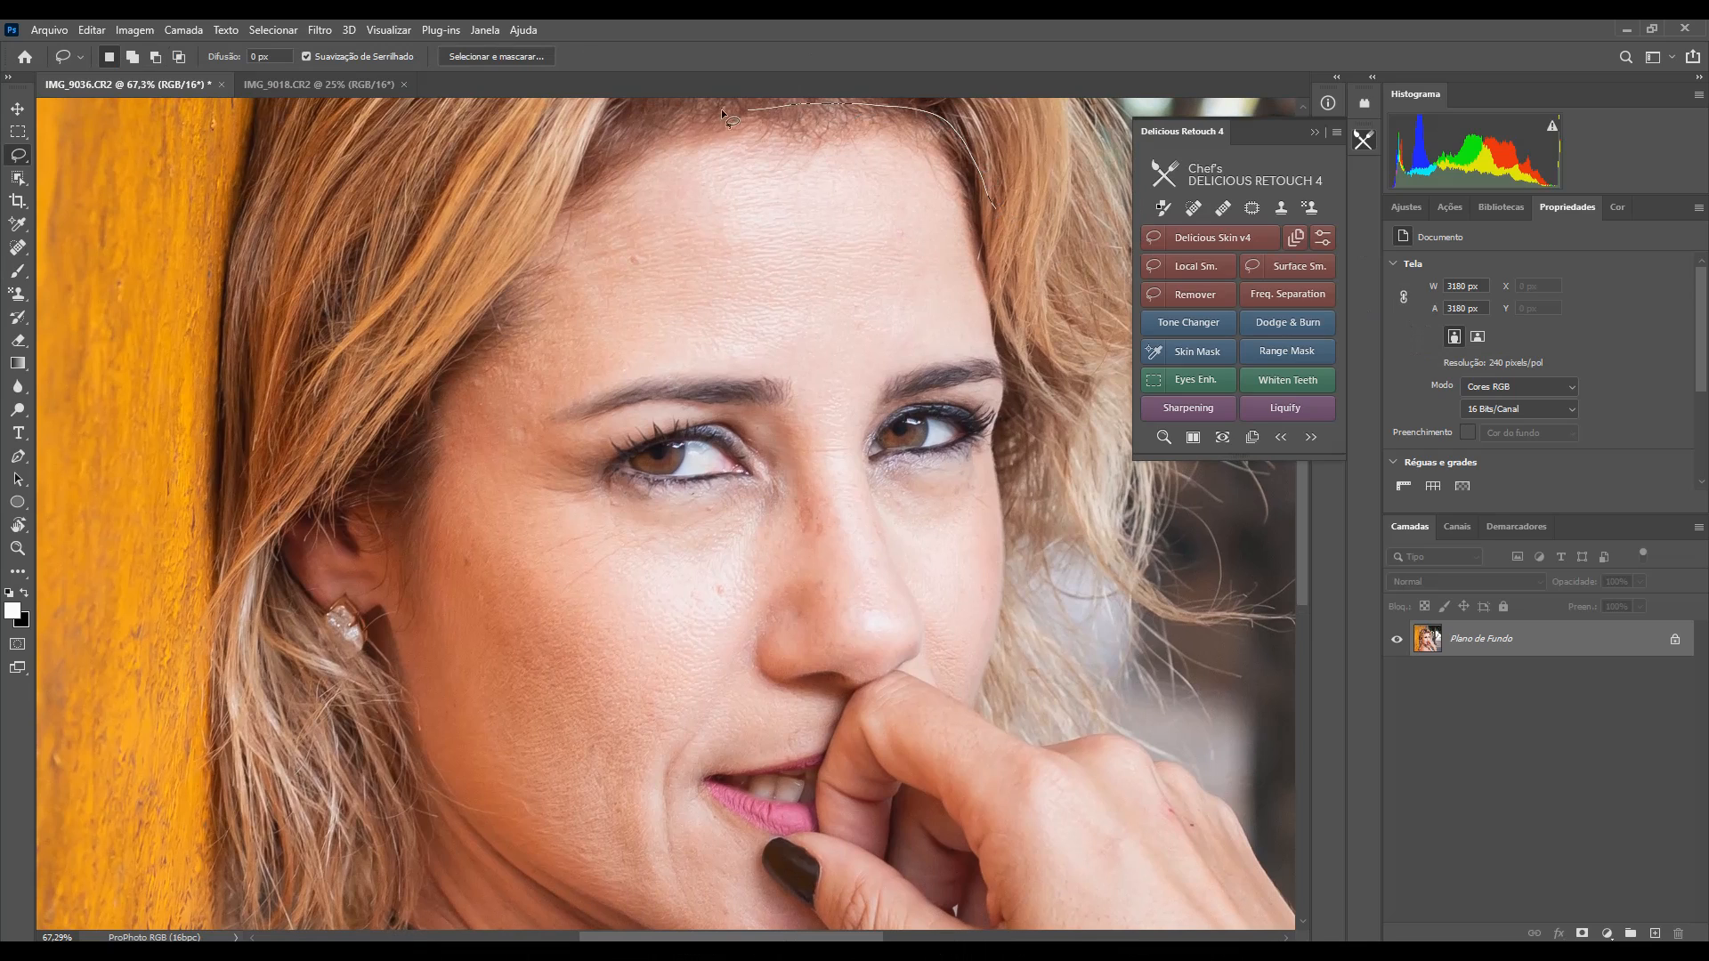
mouse_move(722, 110)
left_mouse_down()
mouse_move(550, 138)
mouse_move(446, 243)
left_mouse_up()
mouse_move(570, 926)
left_mouse_down()
mouse_move(839, 927)
mouse_move(965, 886)
left_mouse_up()
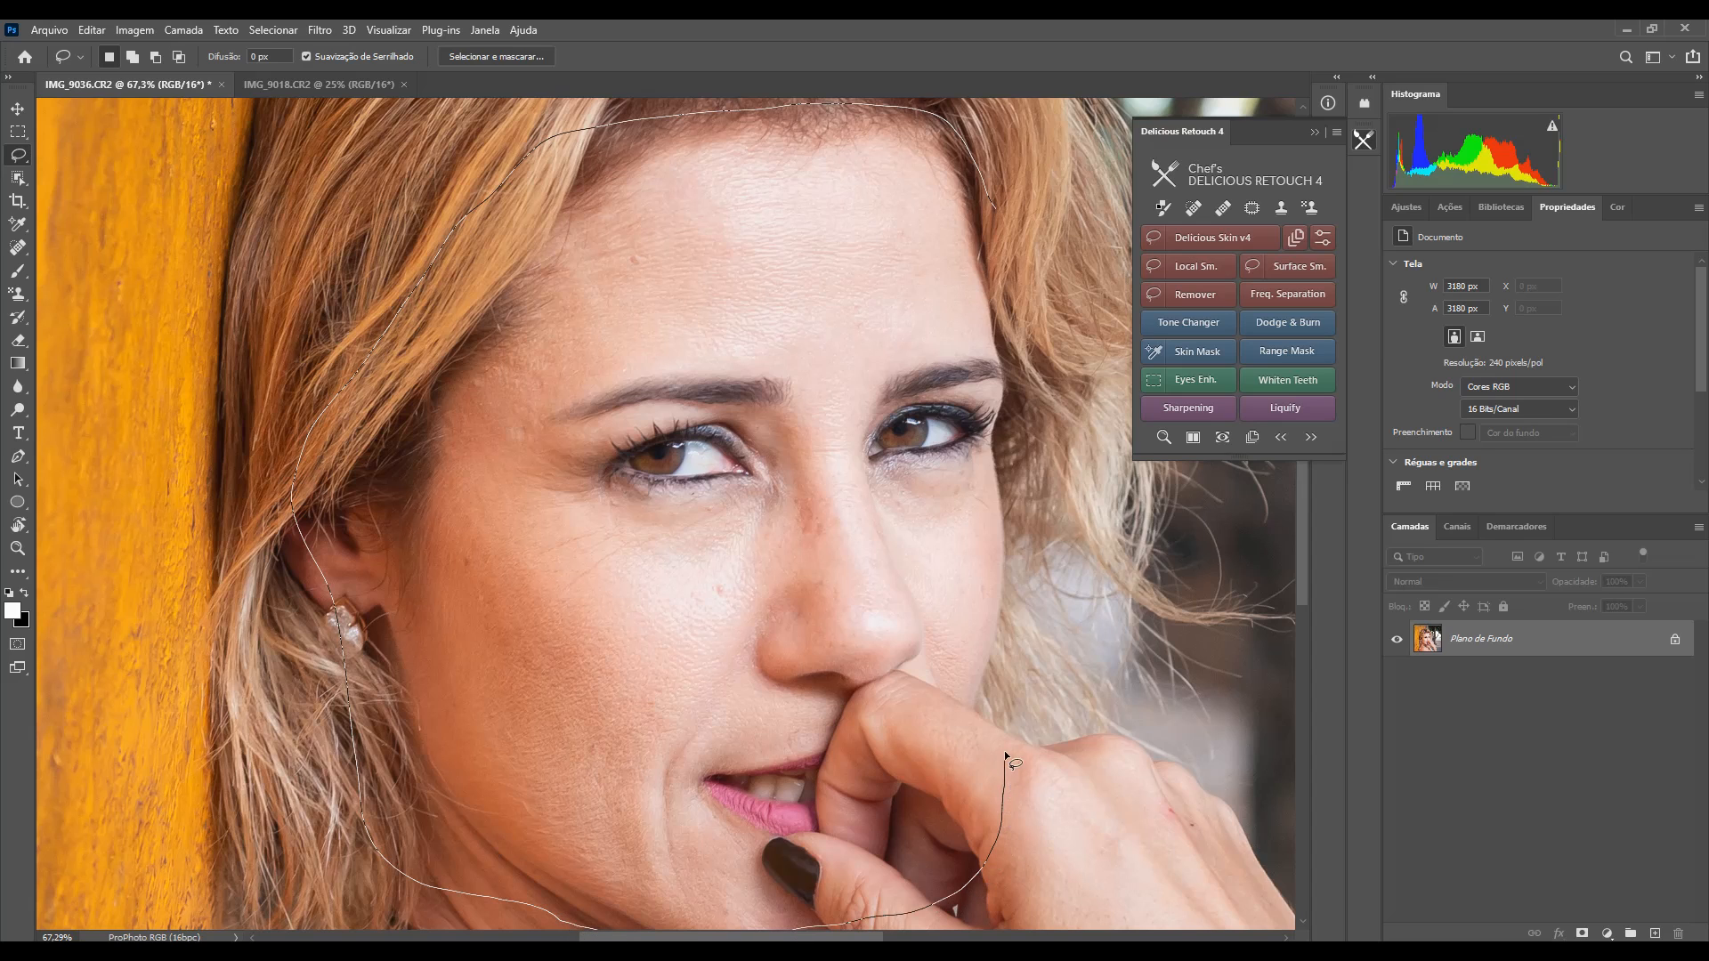
left_click_drag(1006, 755, 1020, 550)
left_click_drag(997, 195, 999, 199)
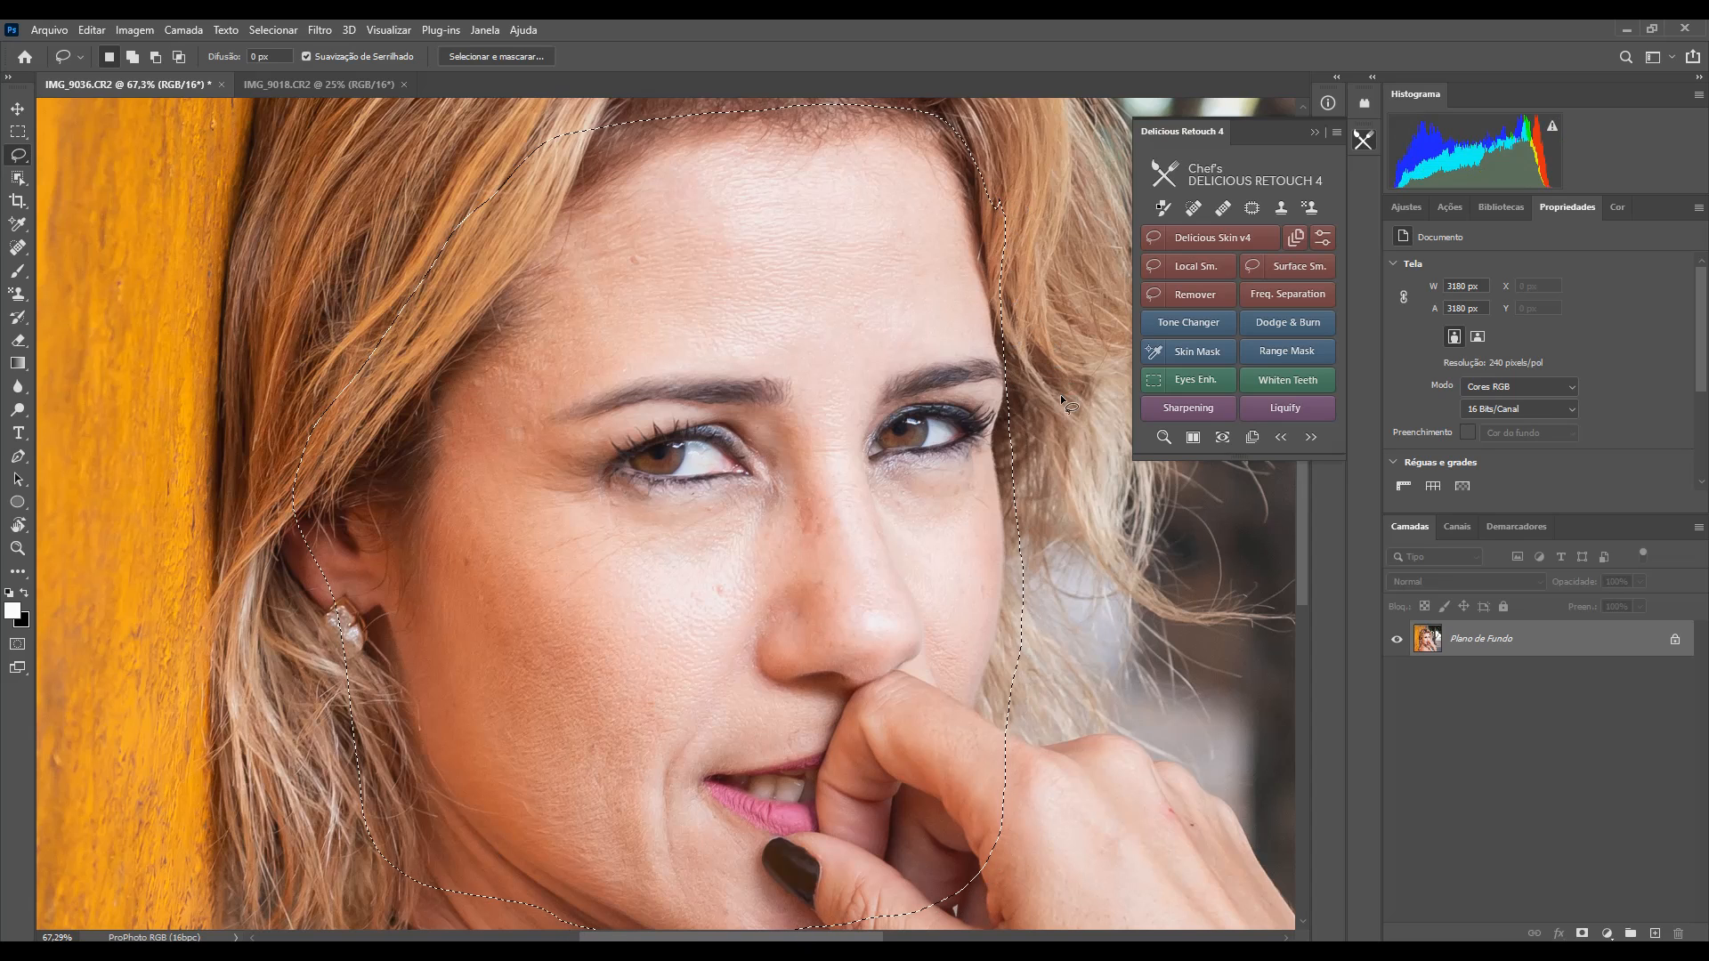
Step: Run Delicious Skin v4 on the selection, fitting the portrait ellipse over the face and accepting the recommended brush parameters
left_click(1209, 237)
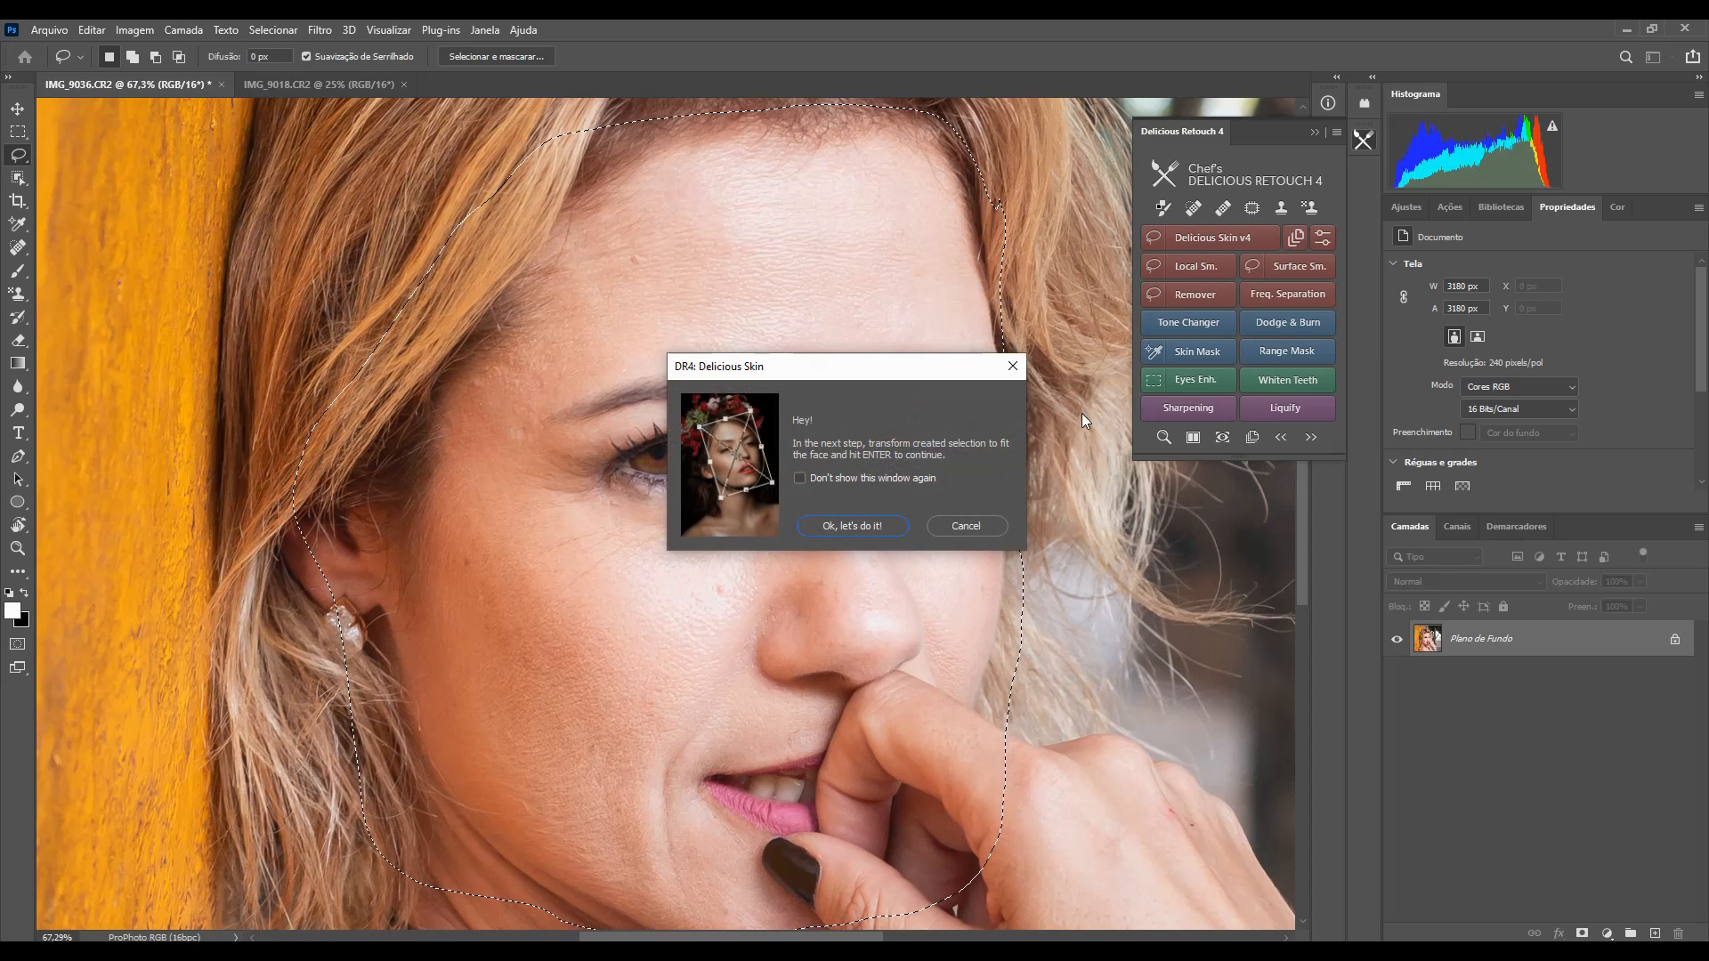
left_click(866, 527)
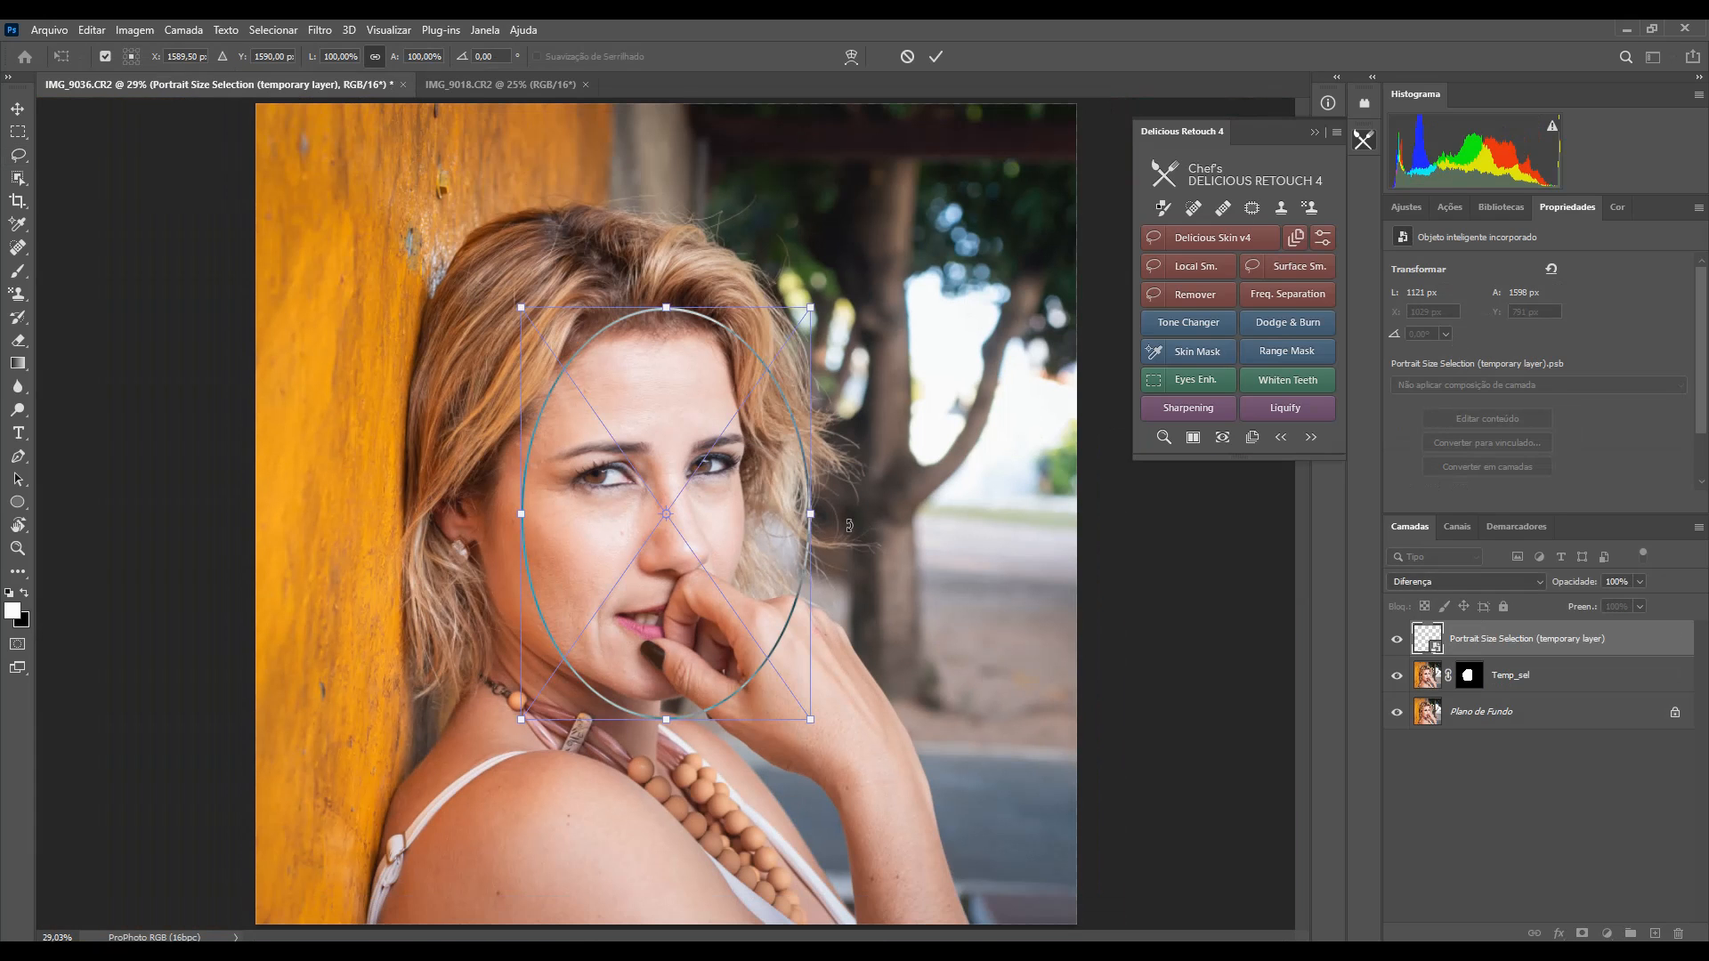
left_click_drag(667, 409, 623, 416)
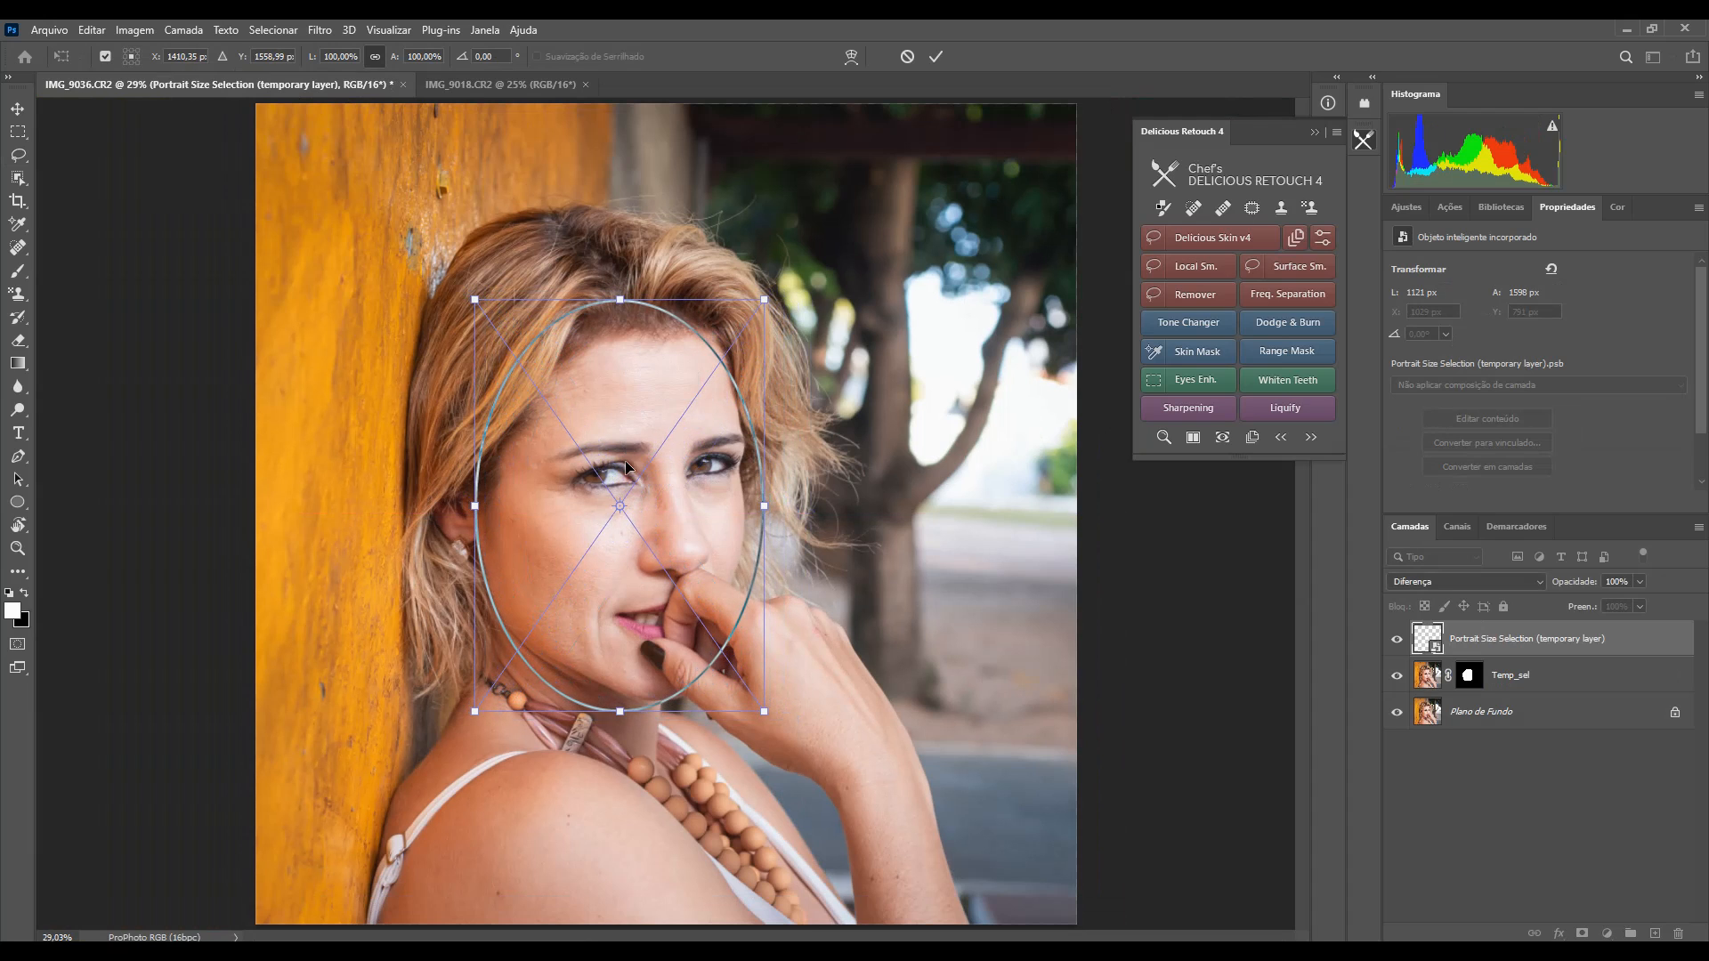
key("Return")
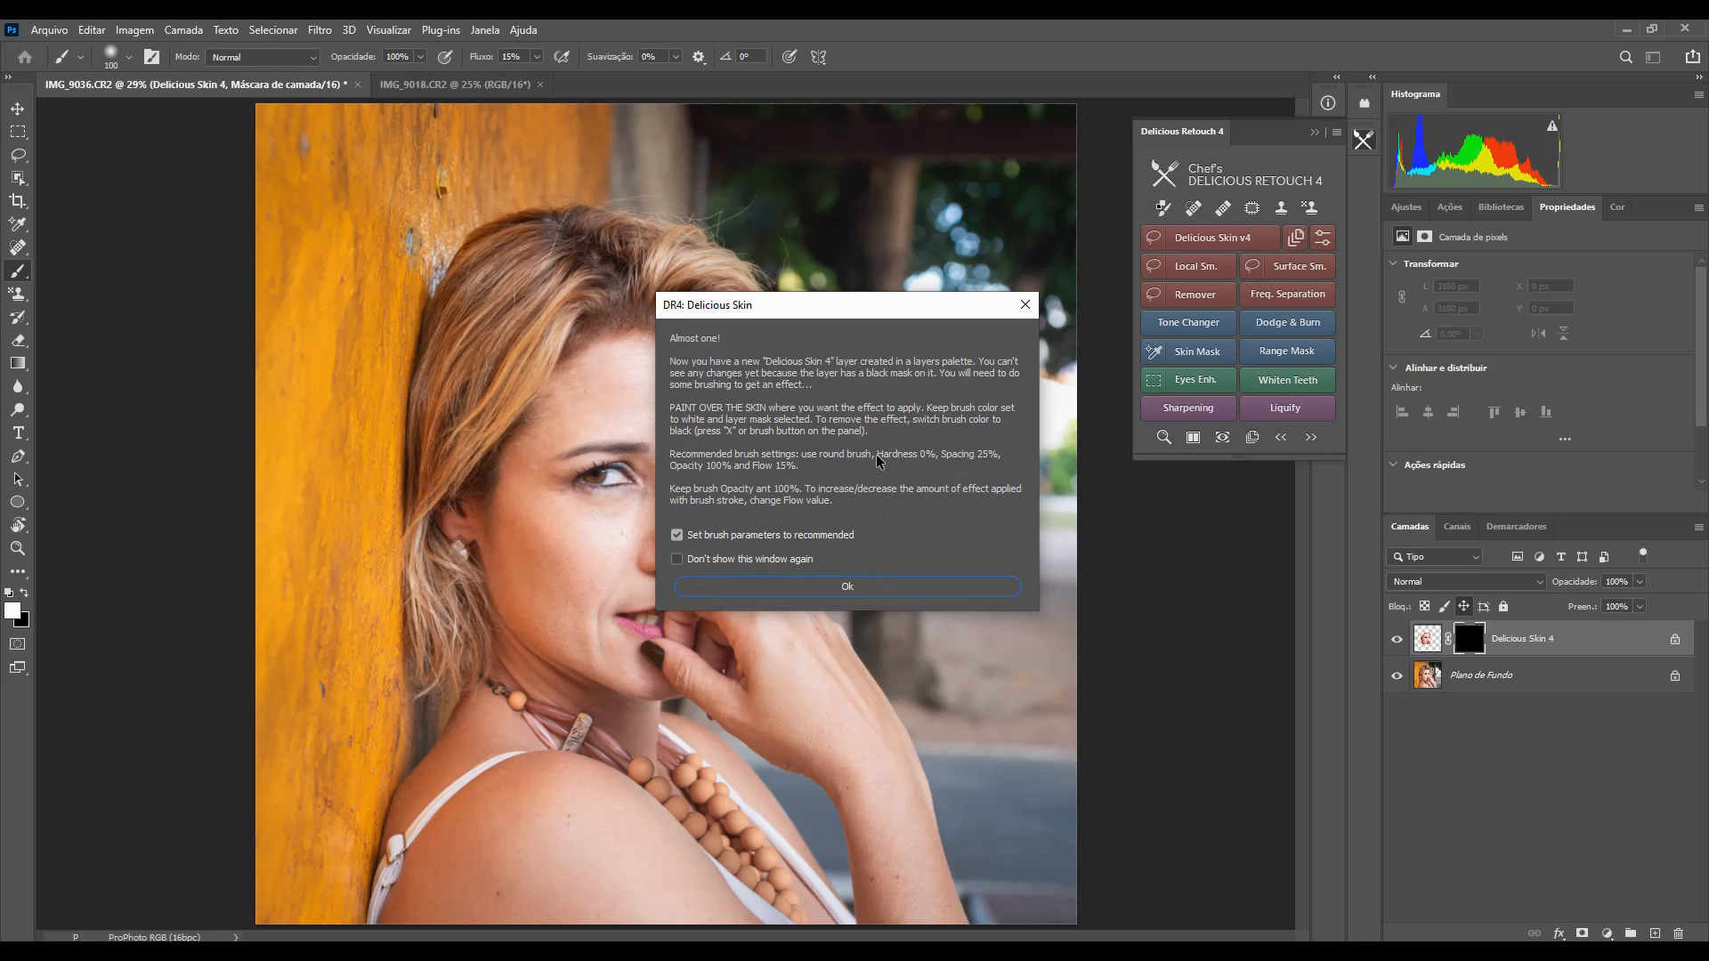
left_click(868, 588)
Step: Paint white on the Delicious Skin 4 layer mask over the facial skin with a 160 px brush at 15% flow
key("z")
left_click_drag(627, 525, 696, 532)
key("b")
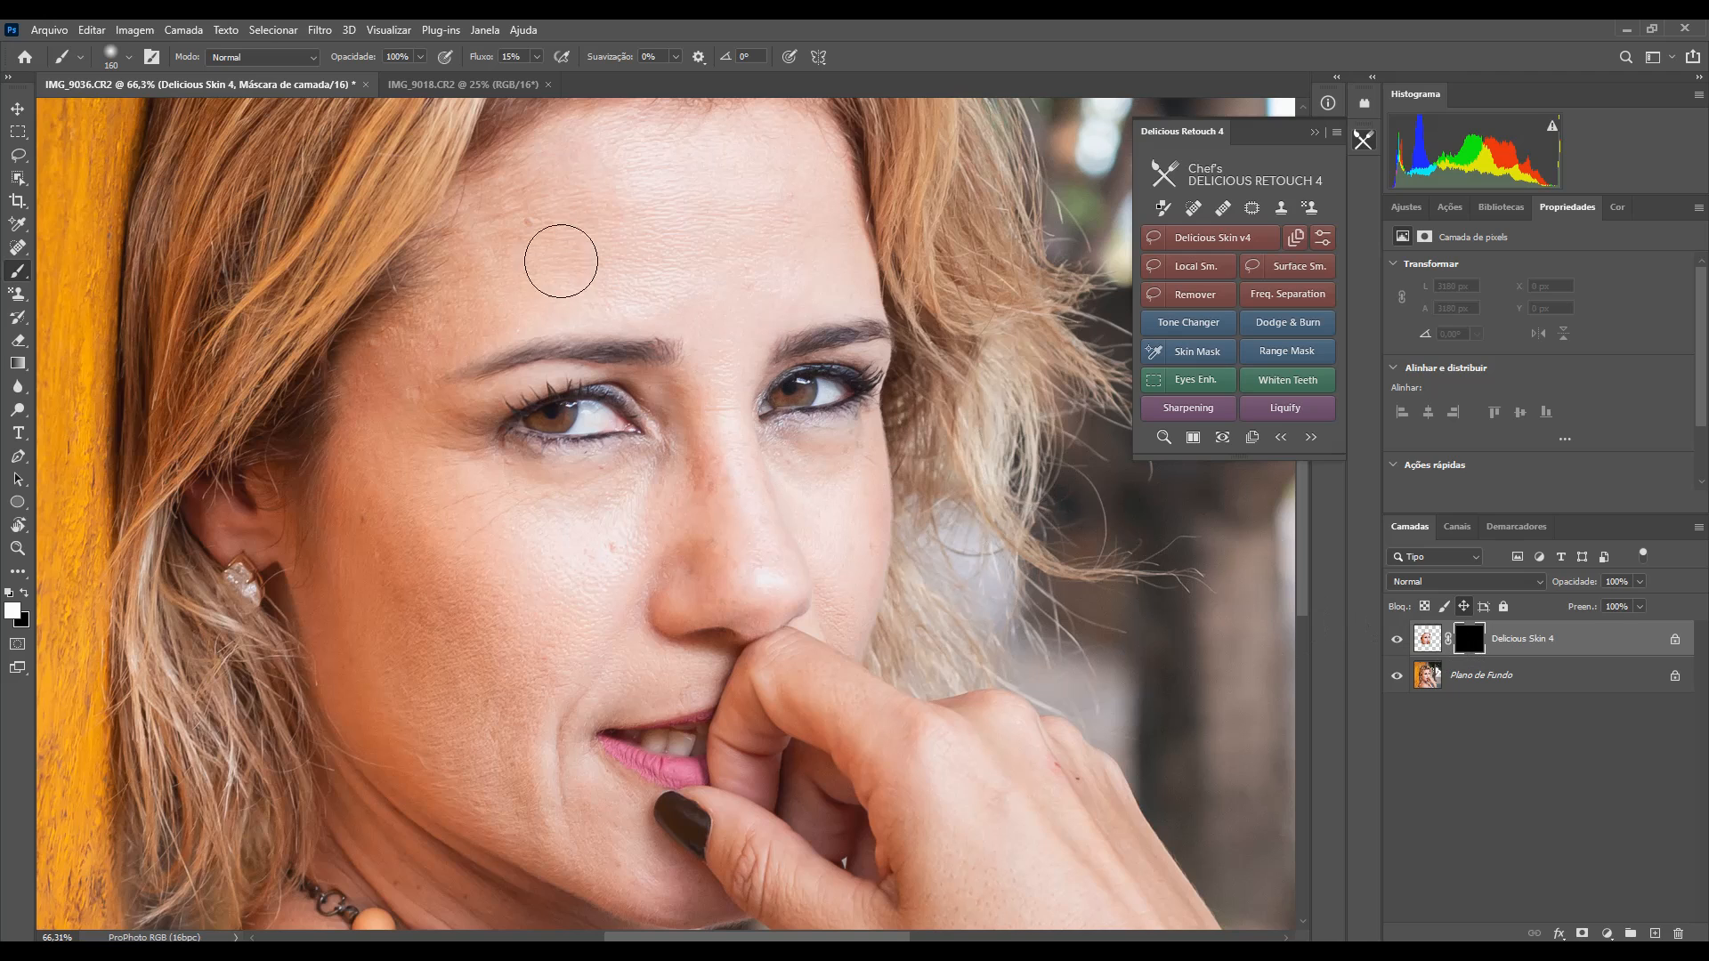
key("ctrl+space")
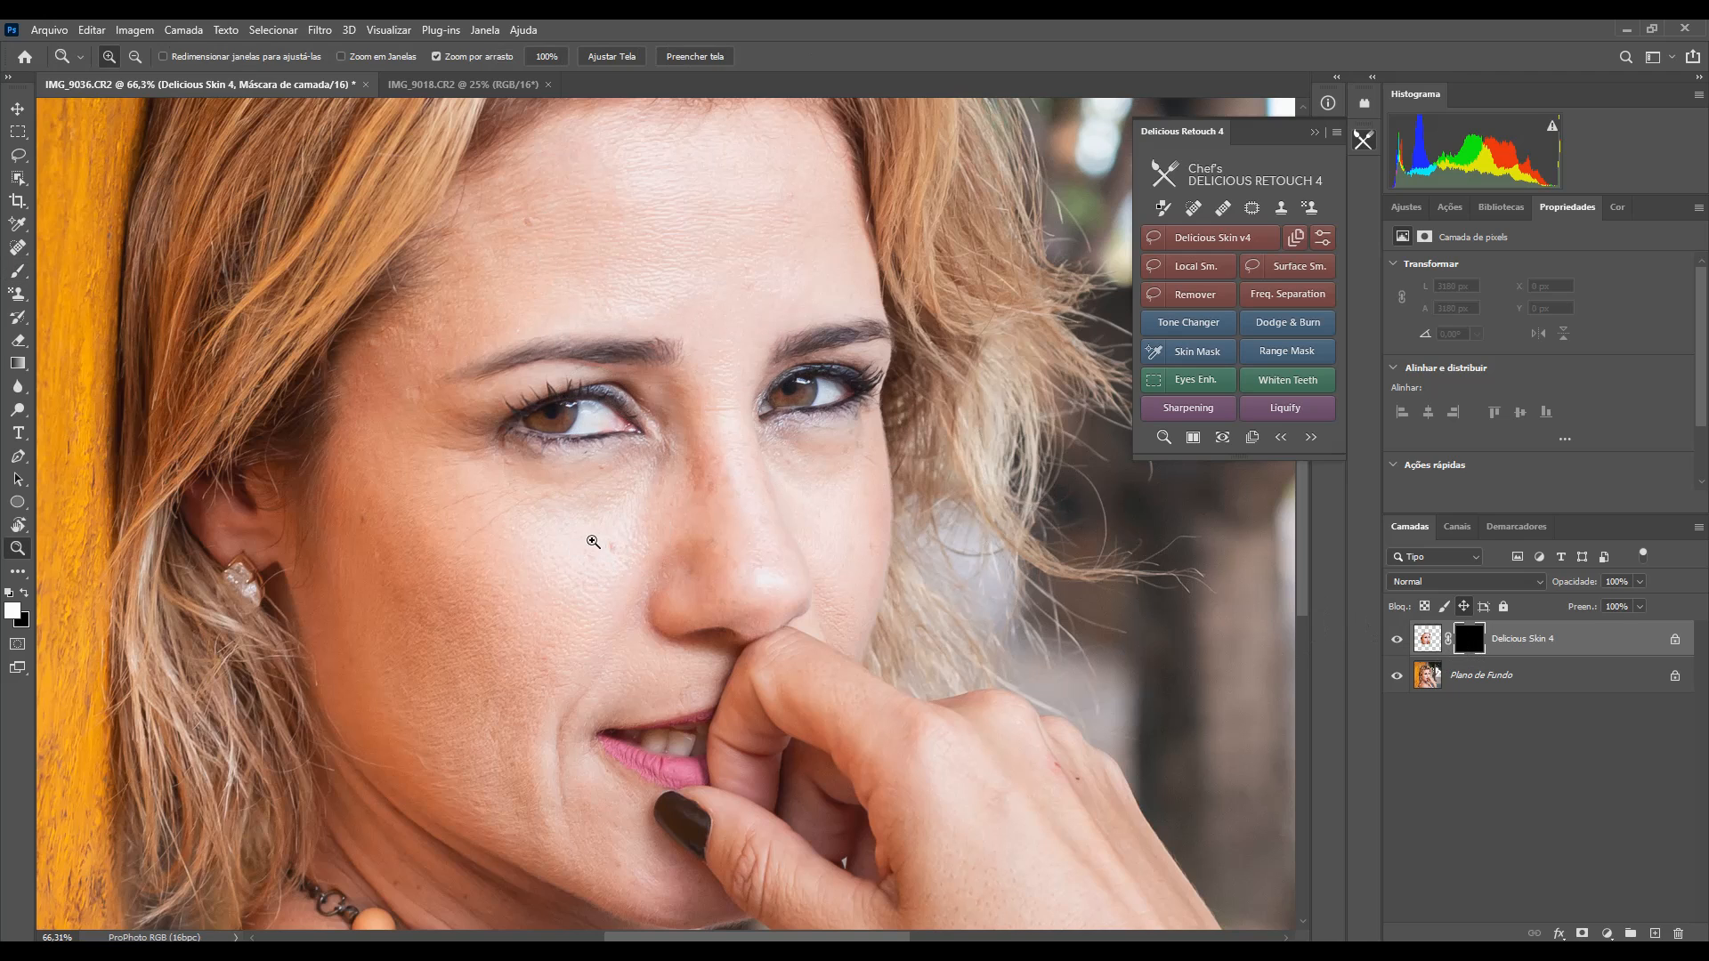
mouse_move(591, 546)
left_mouse_down()
mouse_move(626, 523)
mouse_move(564, 568)
mouse_move(495, 544)
mouse_move(455, 642)
mouse_move(372, 635)
mouse_move(298, 520)
mouse_move(229, 492)
left_mouse_up()
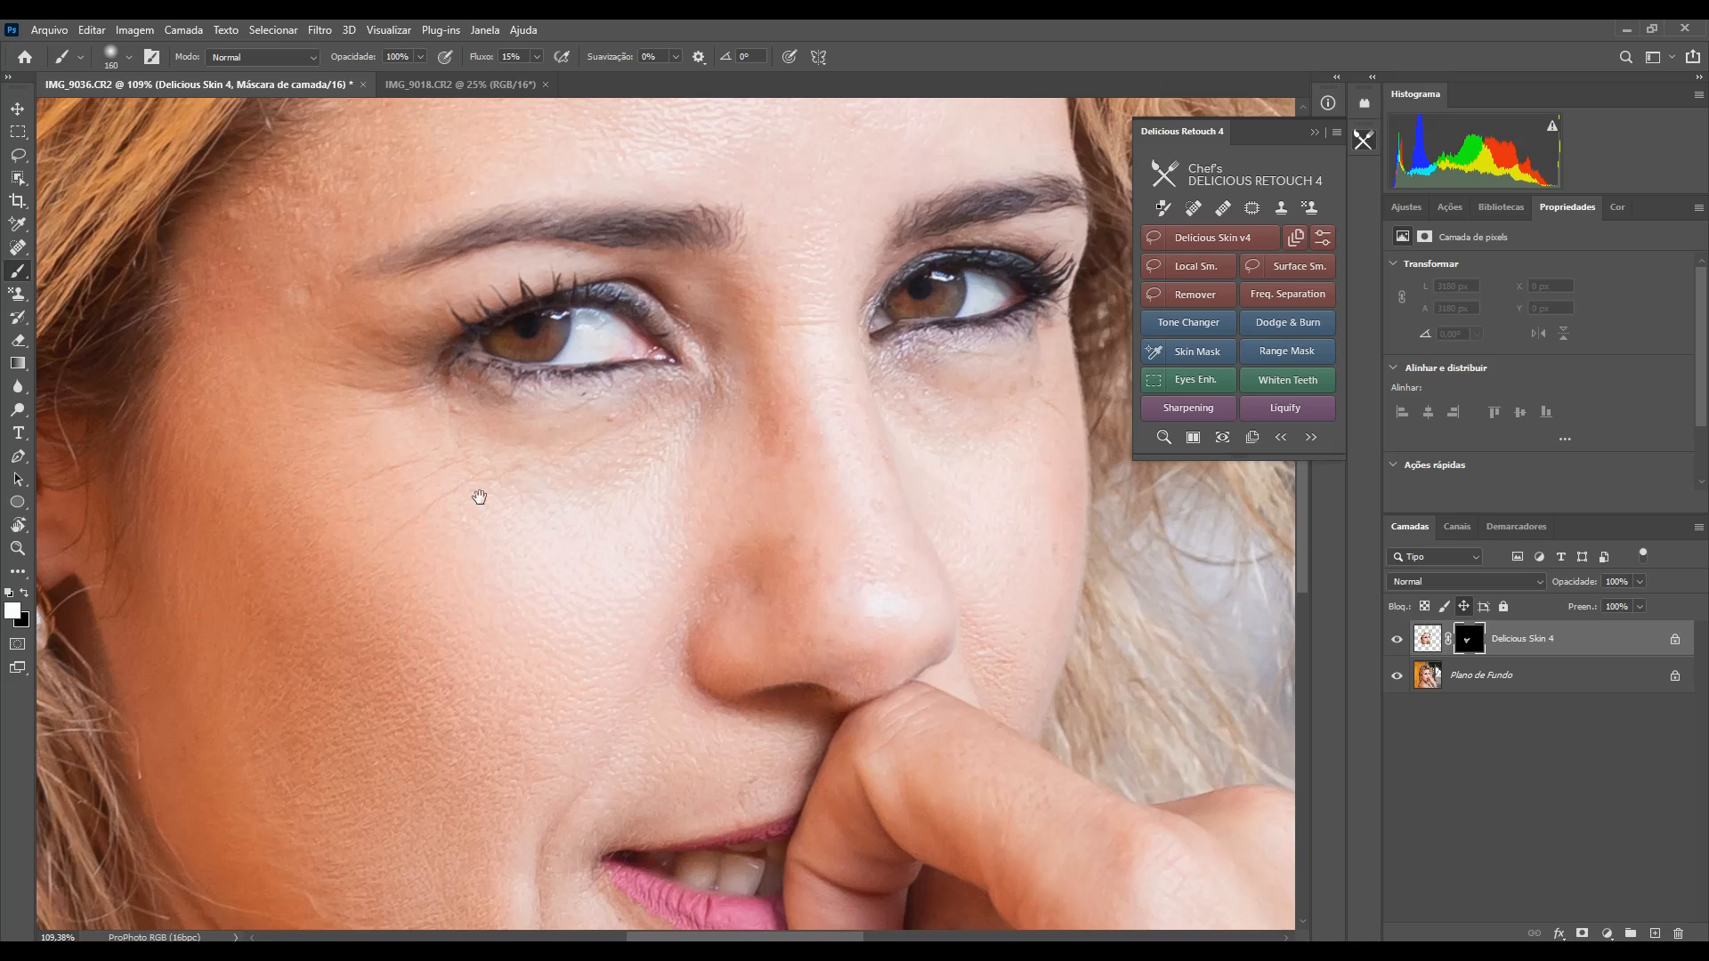
left_click_drag(477, 496, 435, 889)
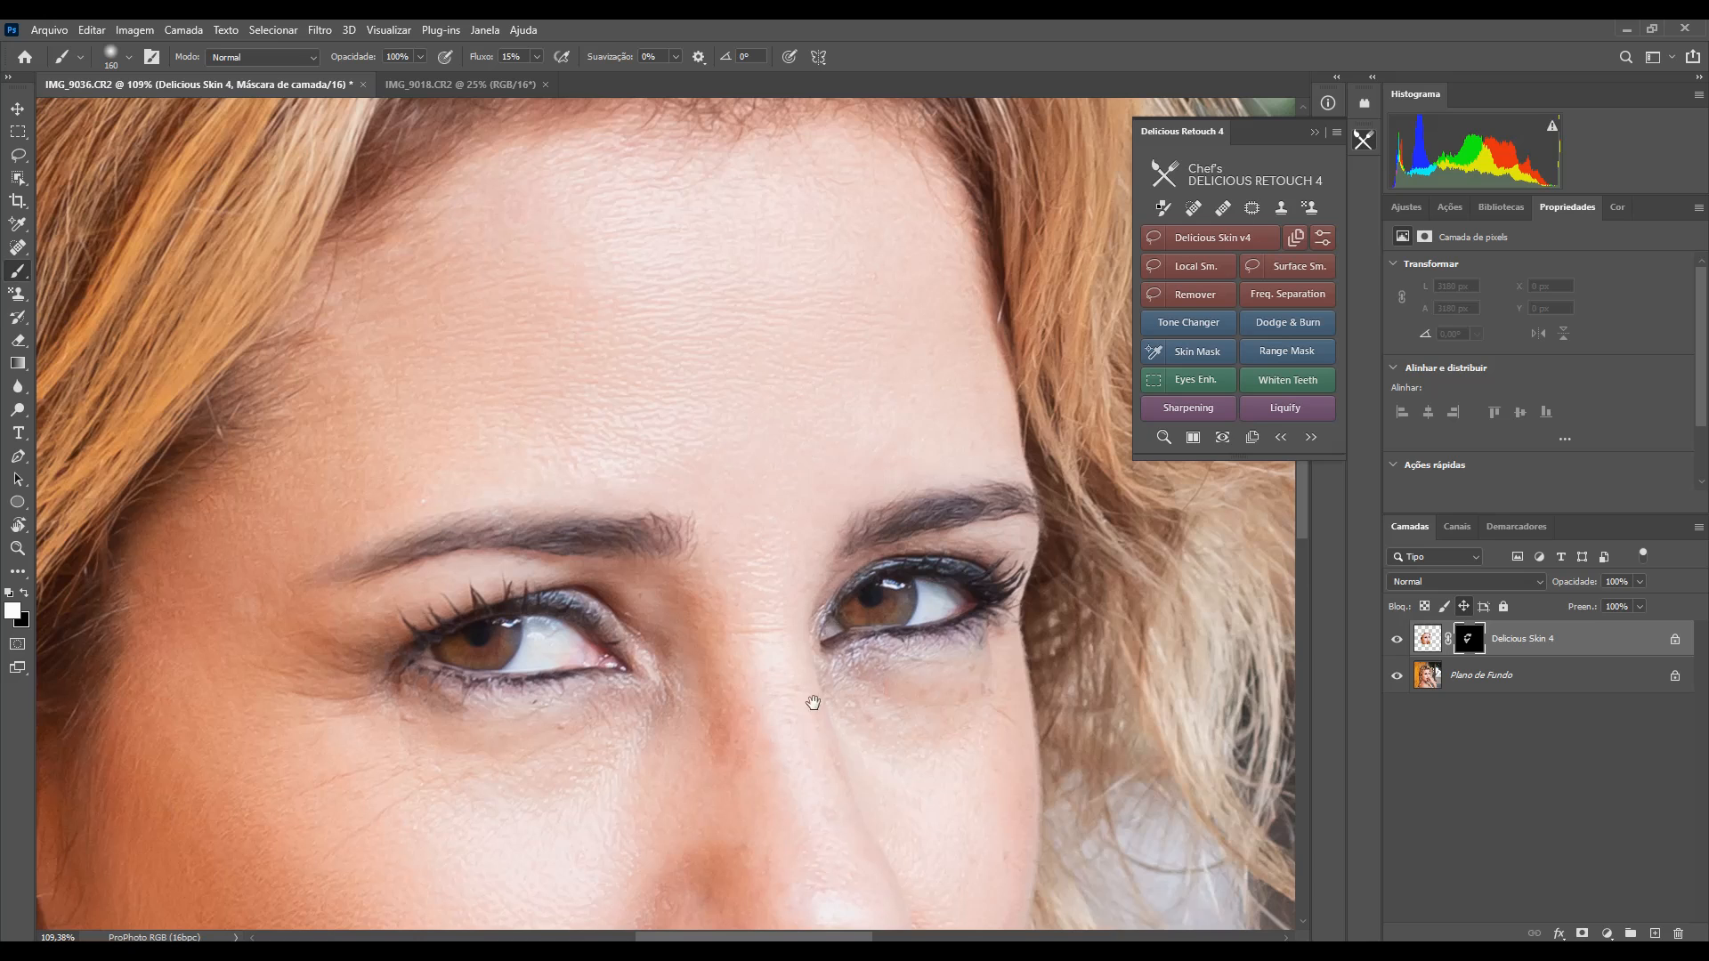
left_click_drag(813, 706, 703, 223)
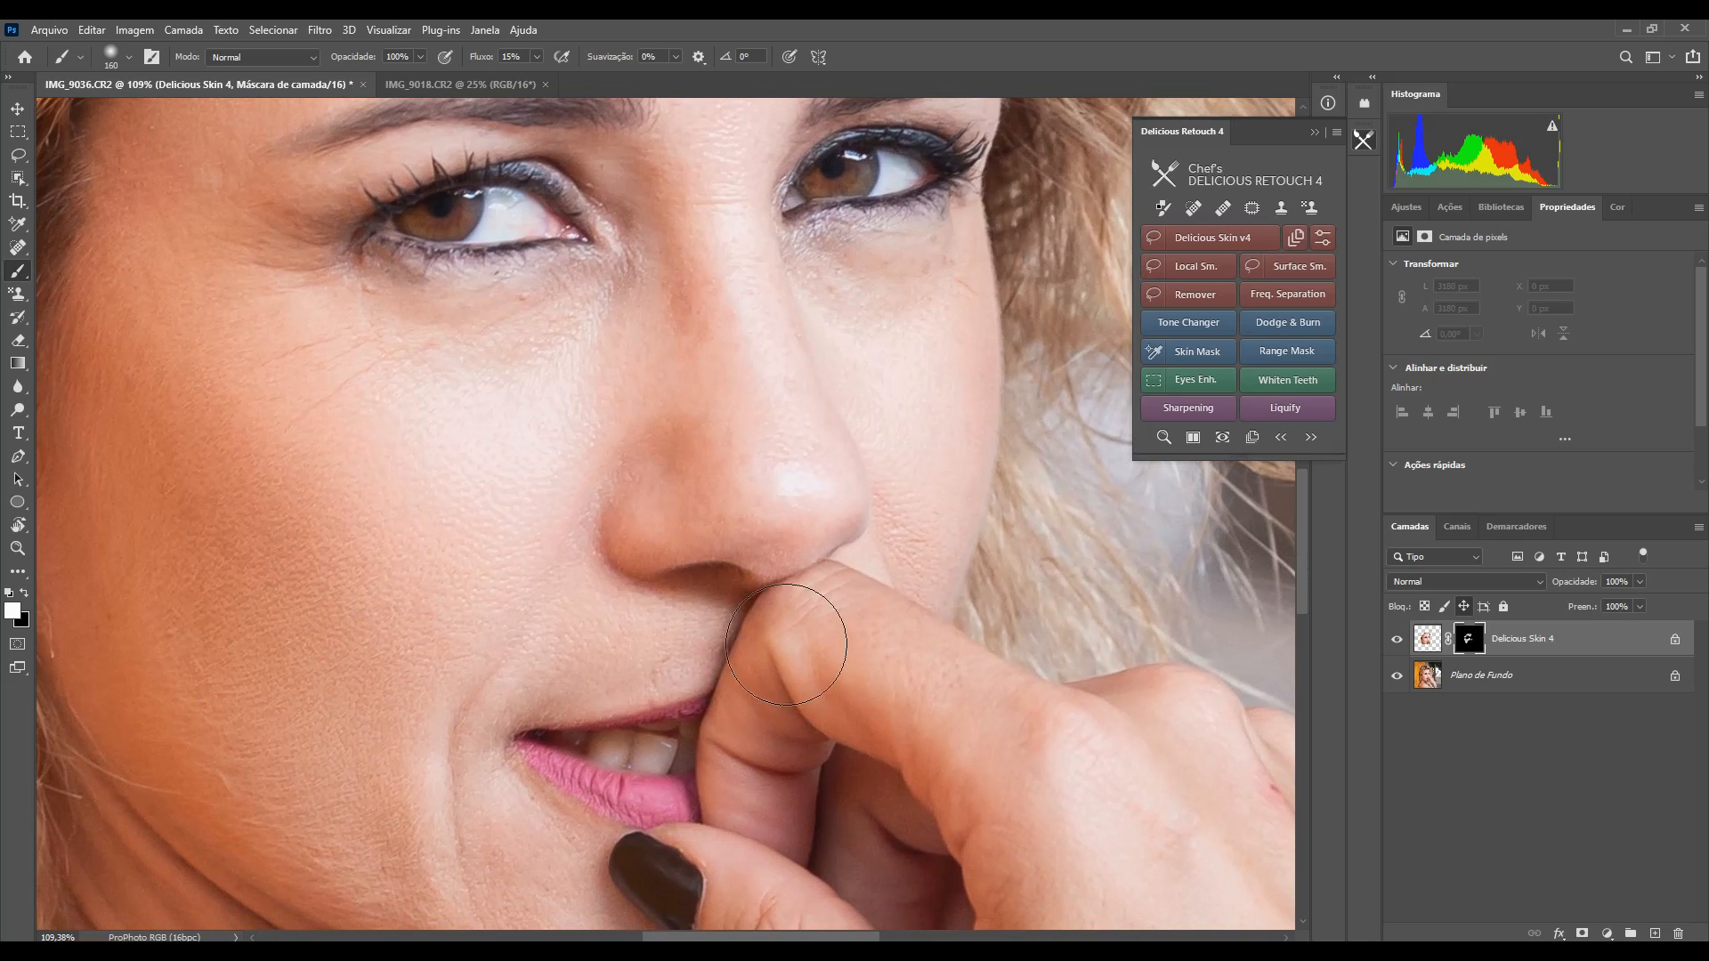
Step: Compare the close-up of the face with the Delicious Skin 4 layer hidden and shown
left_click(1397, 640)
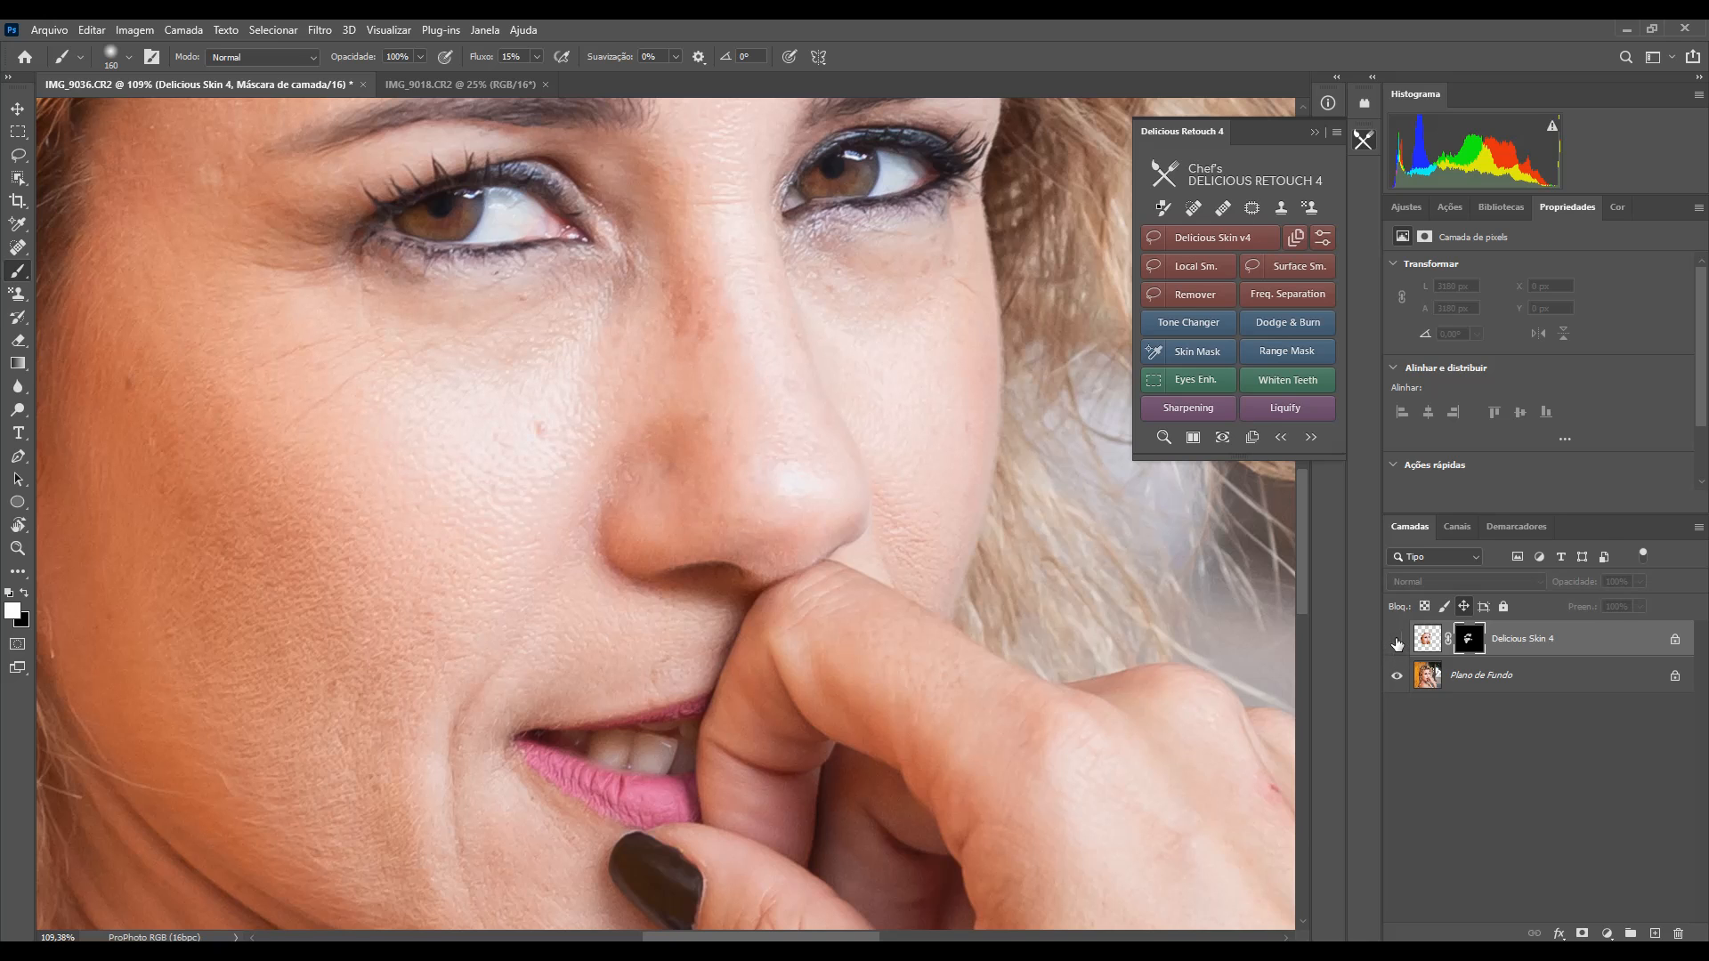
left_click(1397, 640)
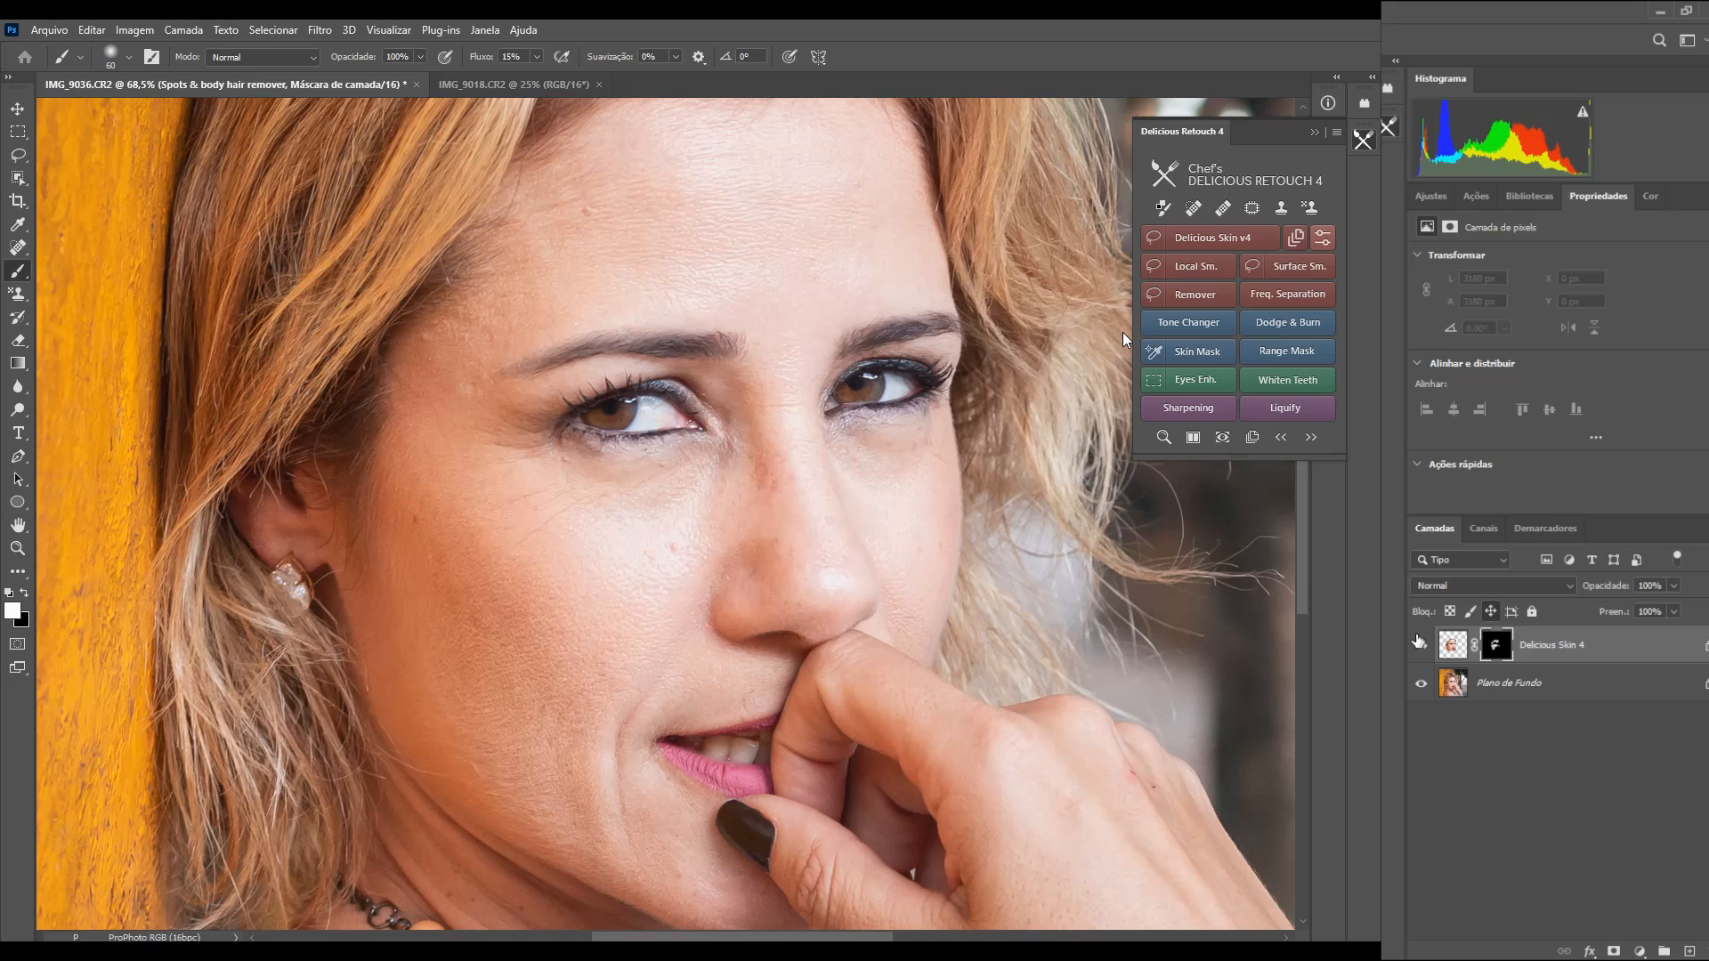
Step: Review the Delicious Skin 4 settings for smoothing radius, texture healing and highlight protection without changing them
left_click(1323, 238)
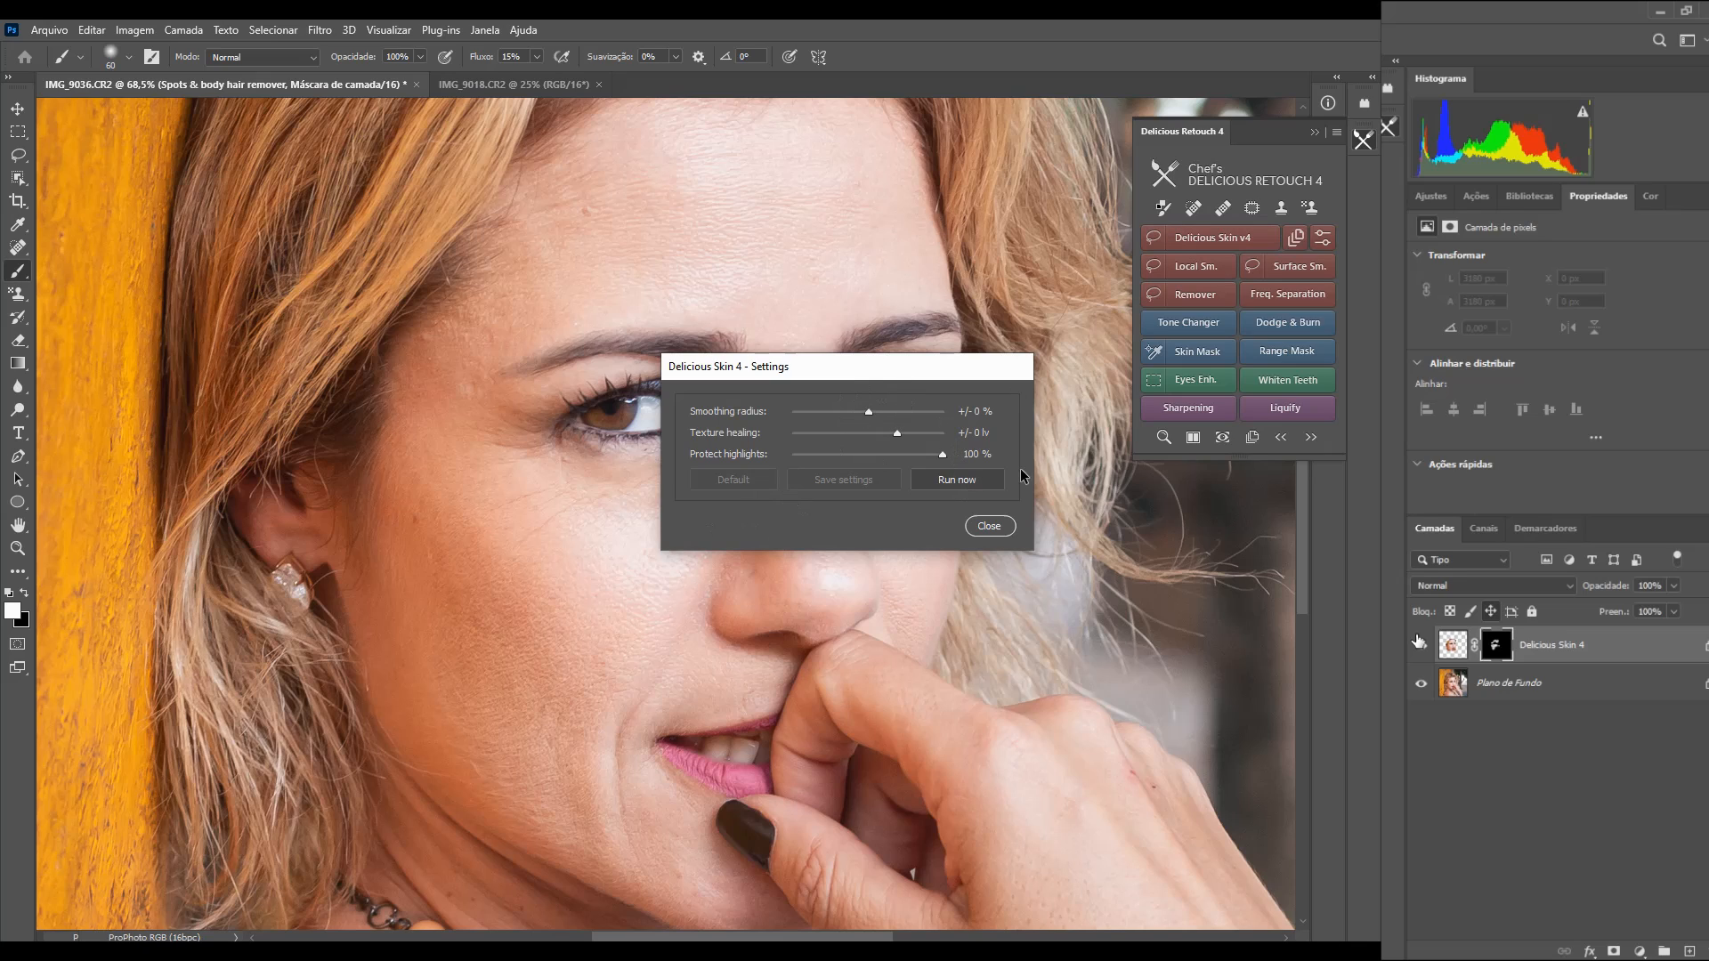
left_click(988, 525)
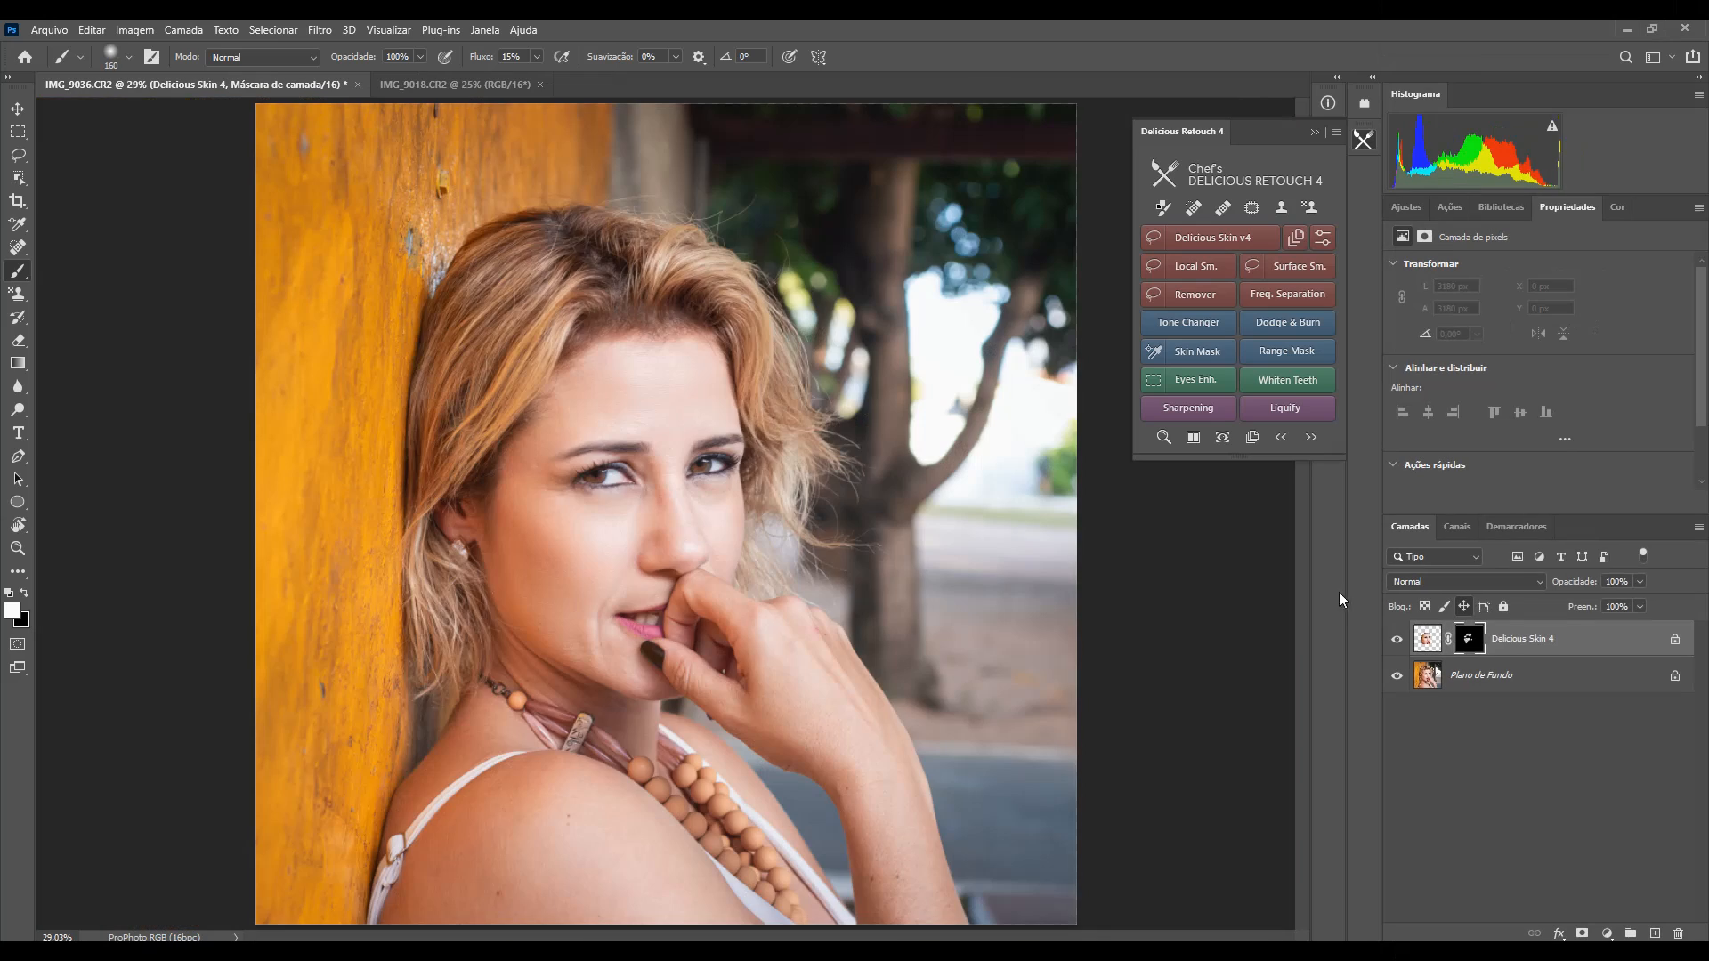
Step: Hide the Delicious Skin 4 layer and draw a freehand Lasso selection around the whole face
left_click(1396, 641)
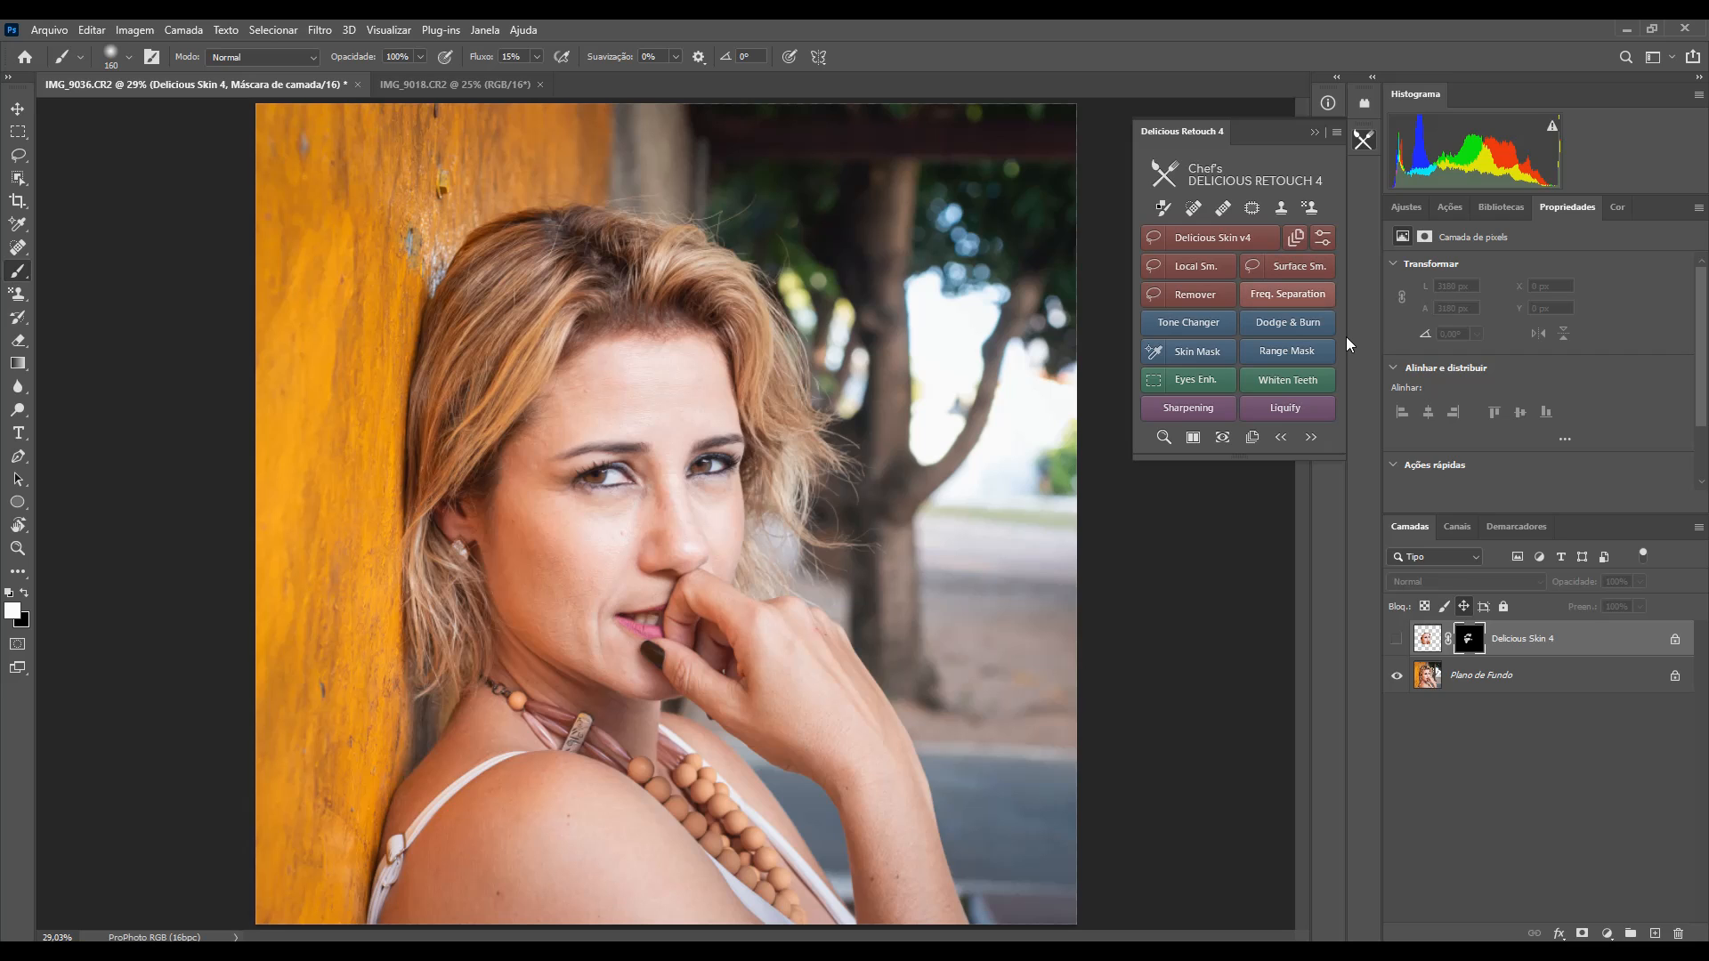
key("l")
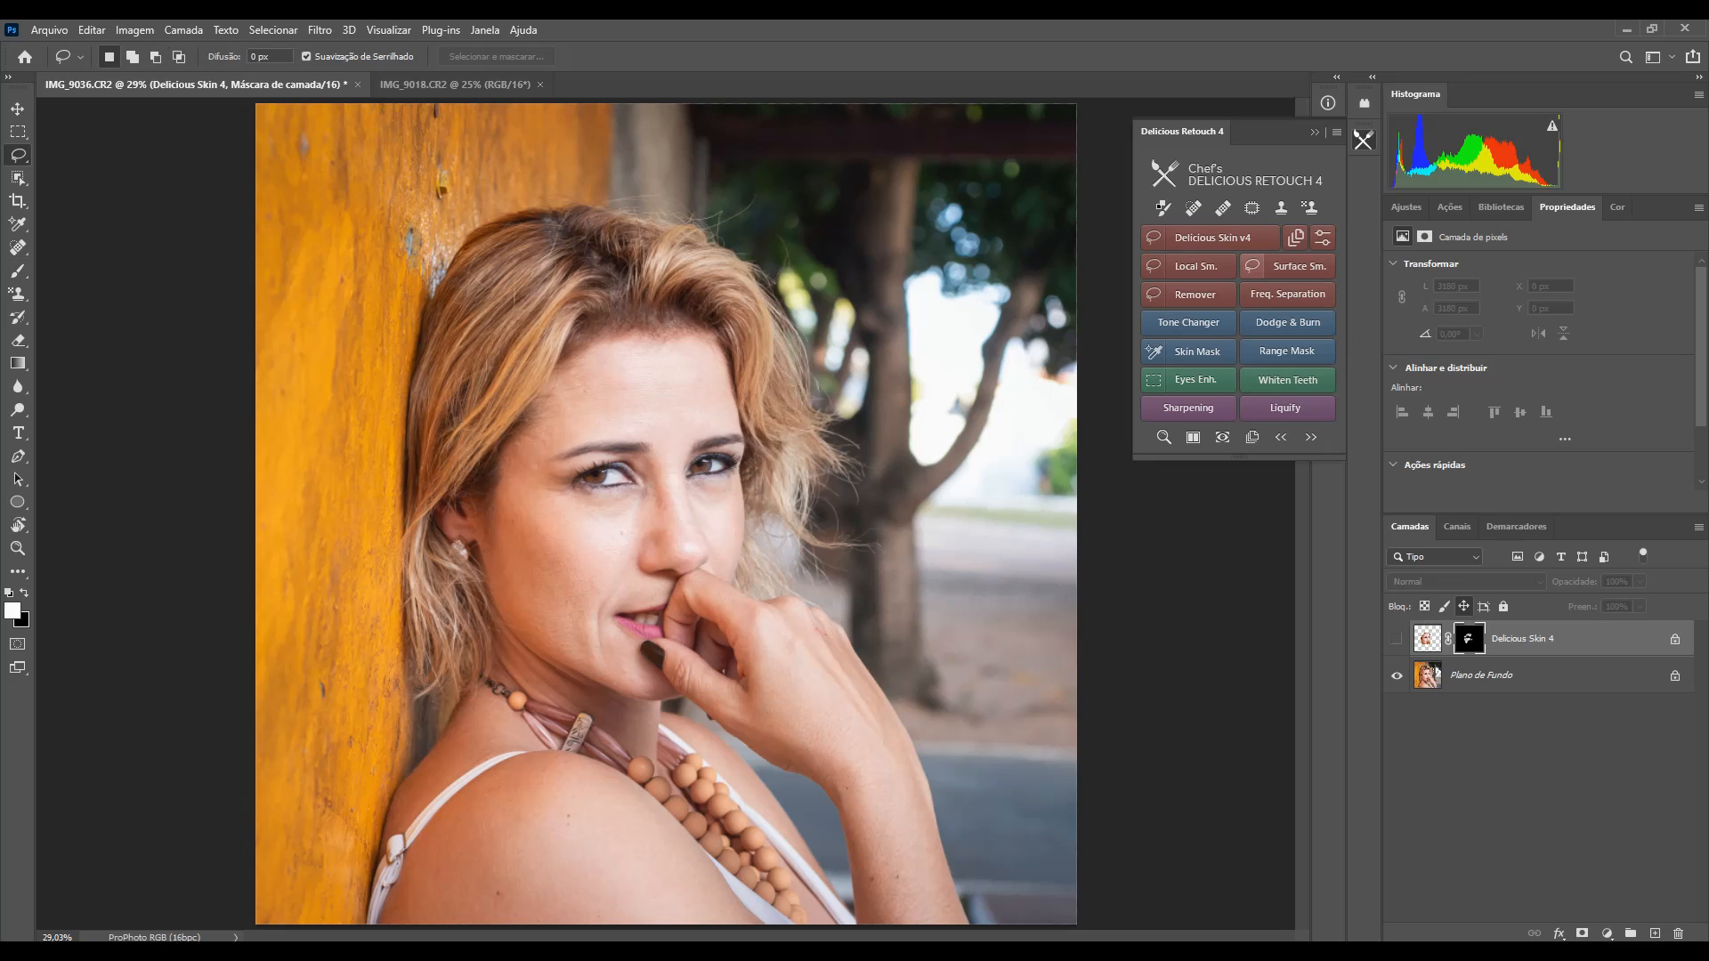
left_click_drag(740, 415, 637, 311)
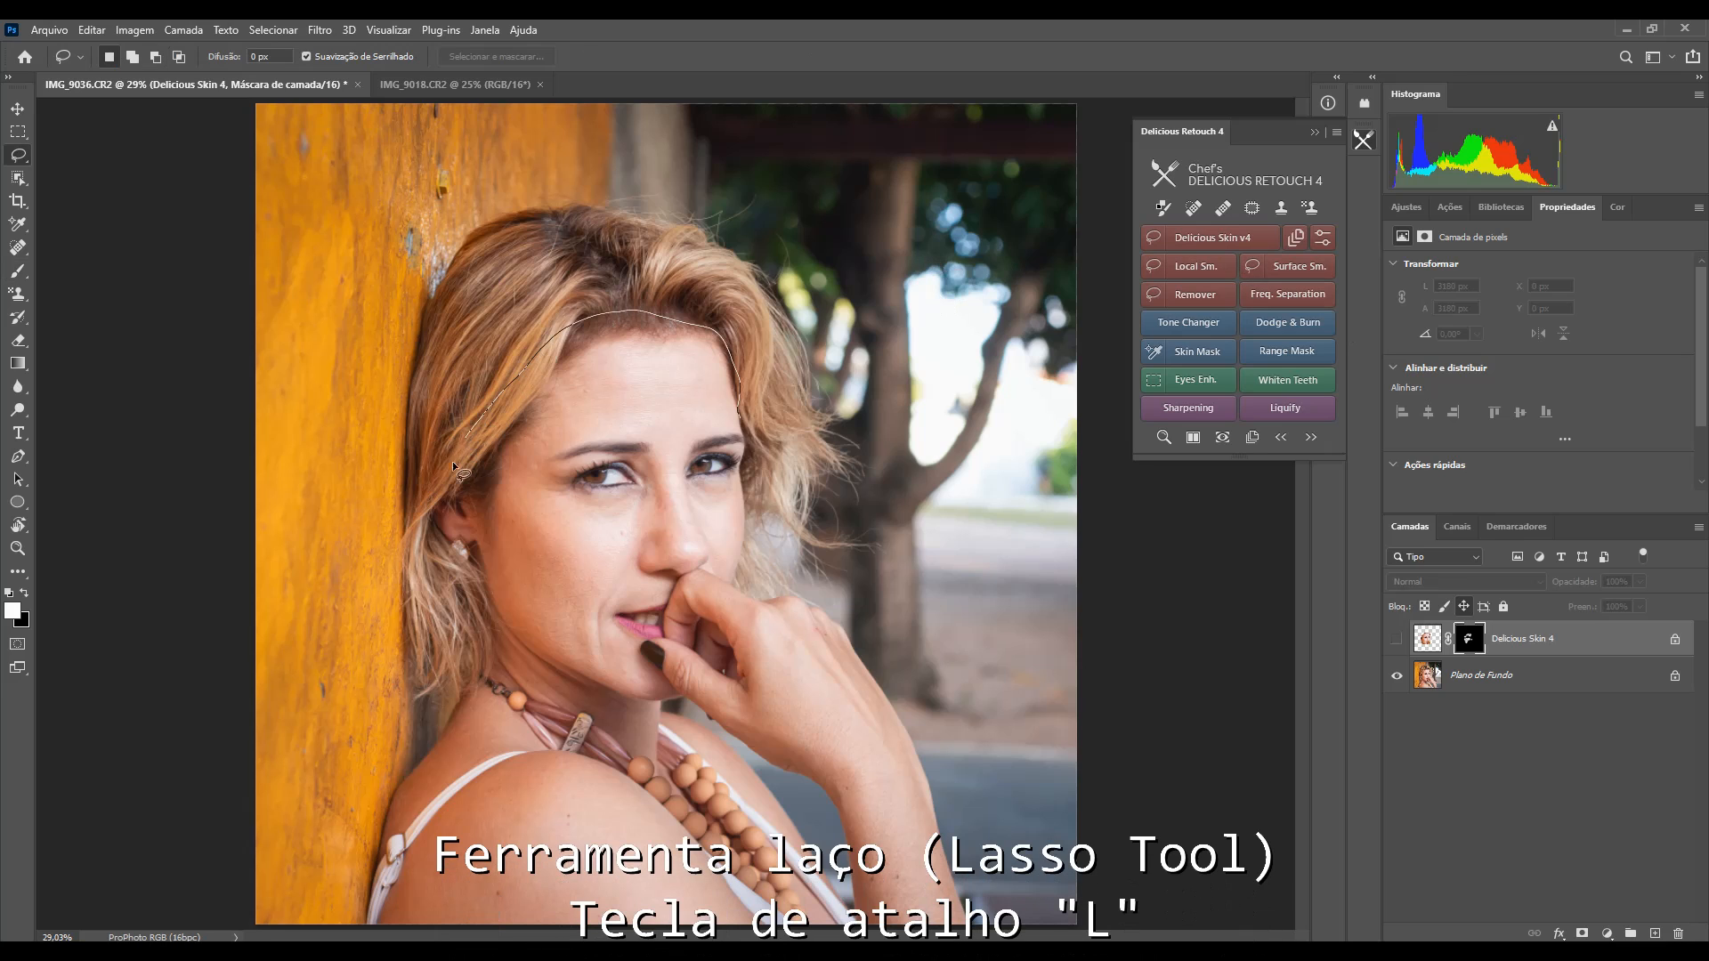
mouse_move(452, 461)
left_mouse_down()
mouse_move(436, 553)
mouse_move(523, 680)
left_mouse_up()
mouse_move(667, 682)
left_mouse_down()
mouse_move(726, 603)
mouse_move(740, 415)
left_mouse_up()
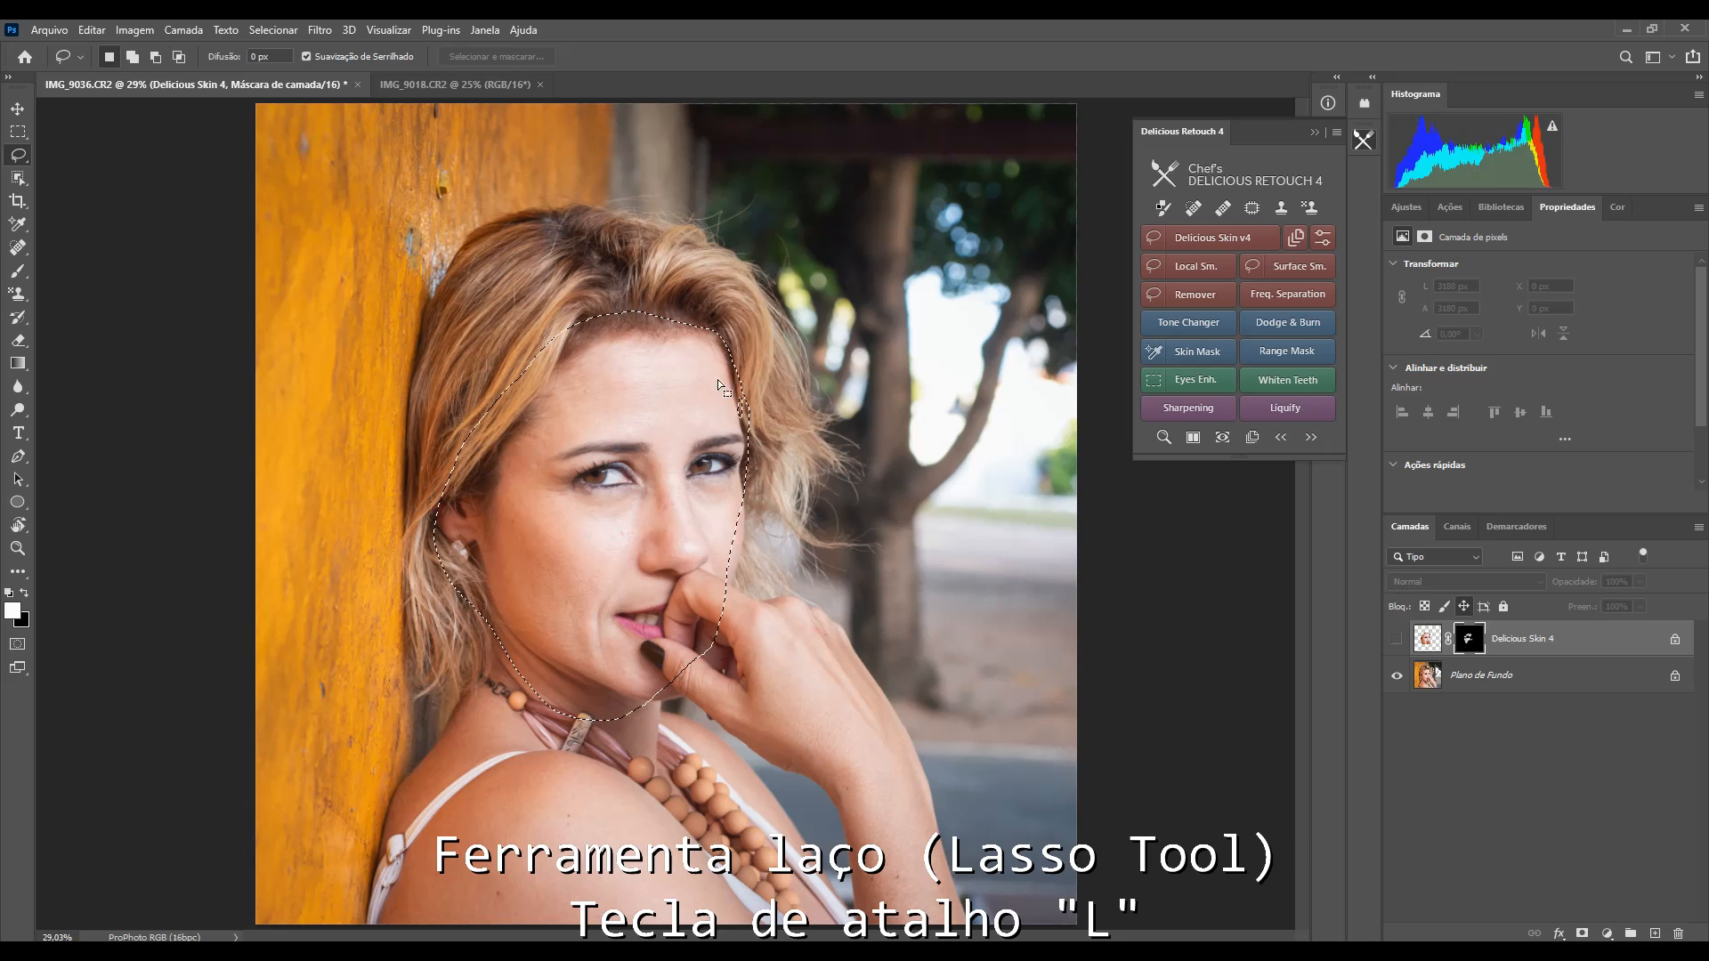
Step: Start Surface Smoother on the face selection, move its dialog off the portrait and compare the result using the preview option
left_click(1295, 264)
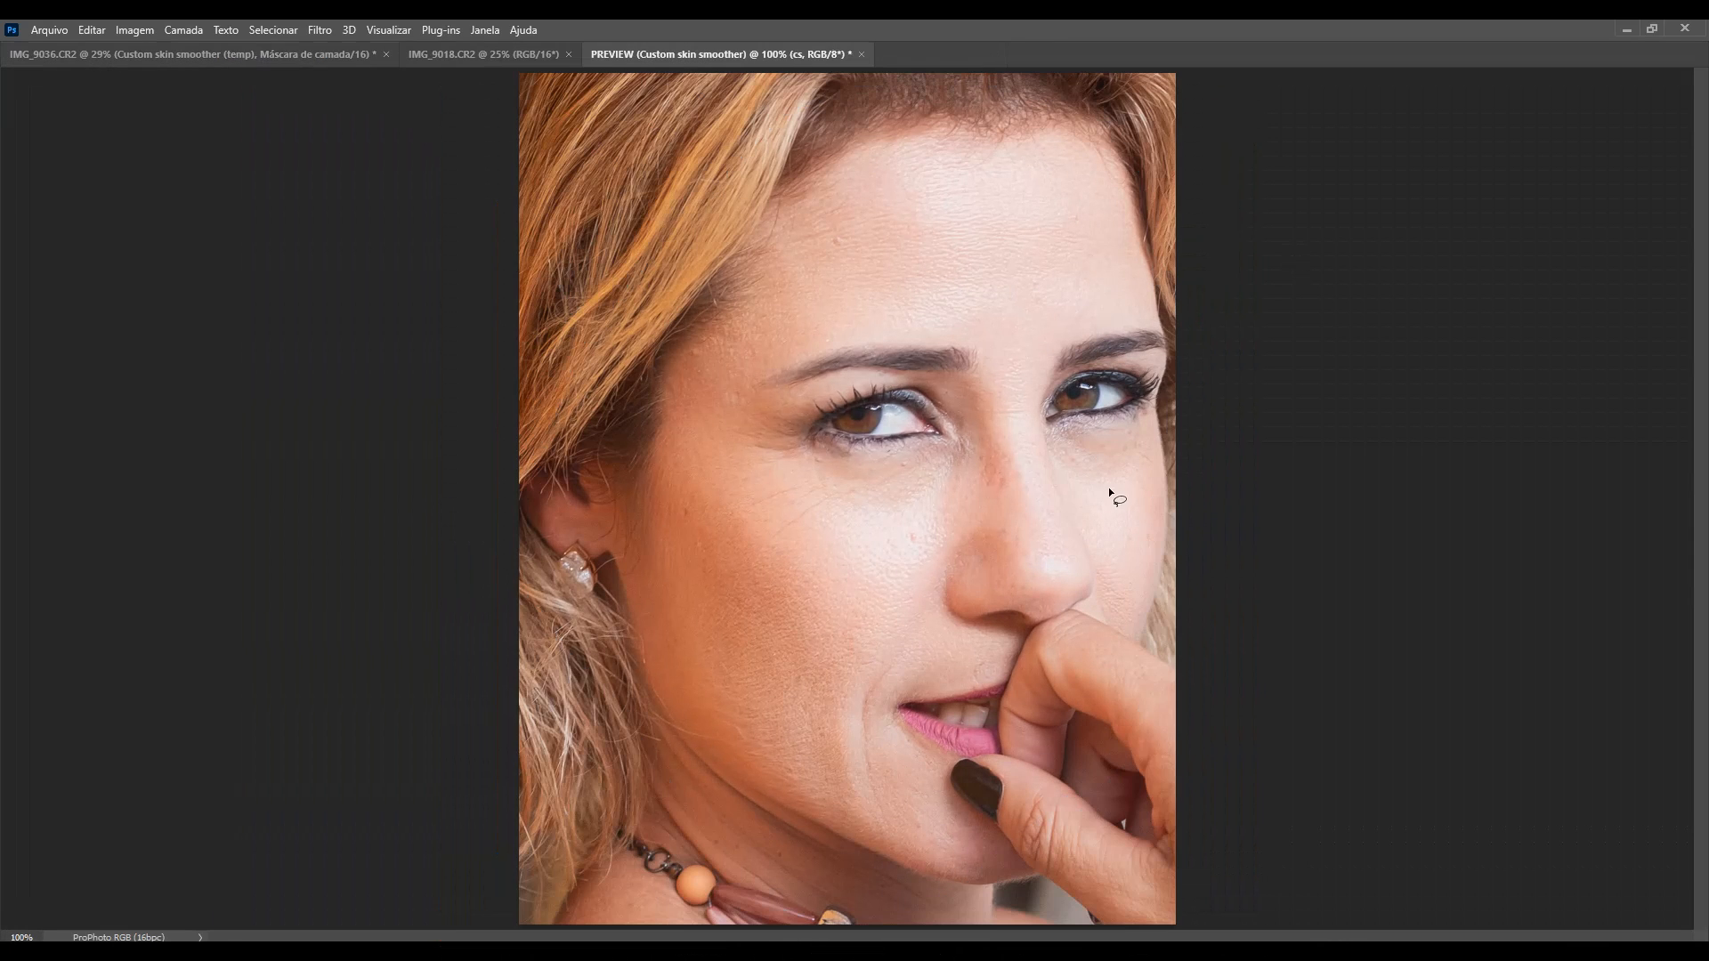
left_click_drag(847, 383, 1344, 238)
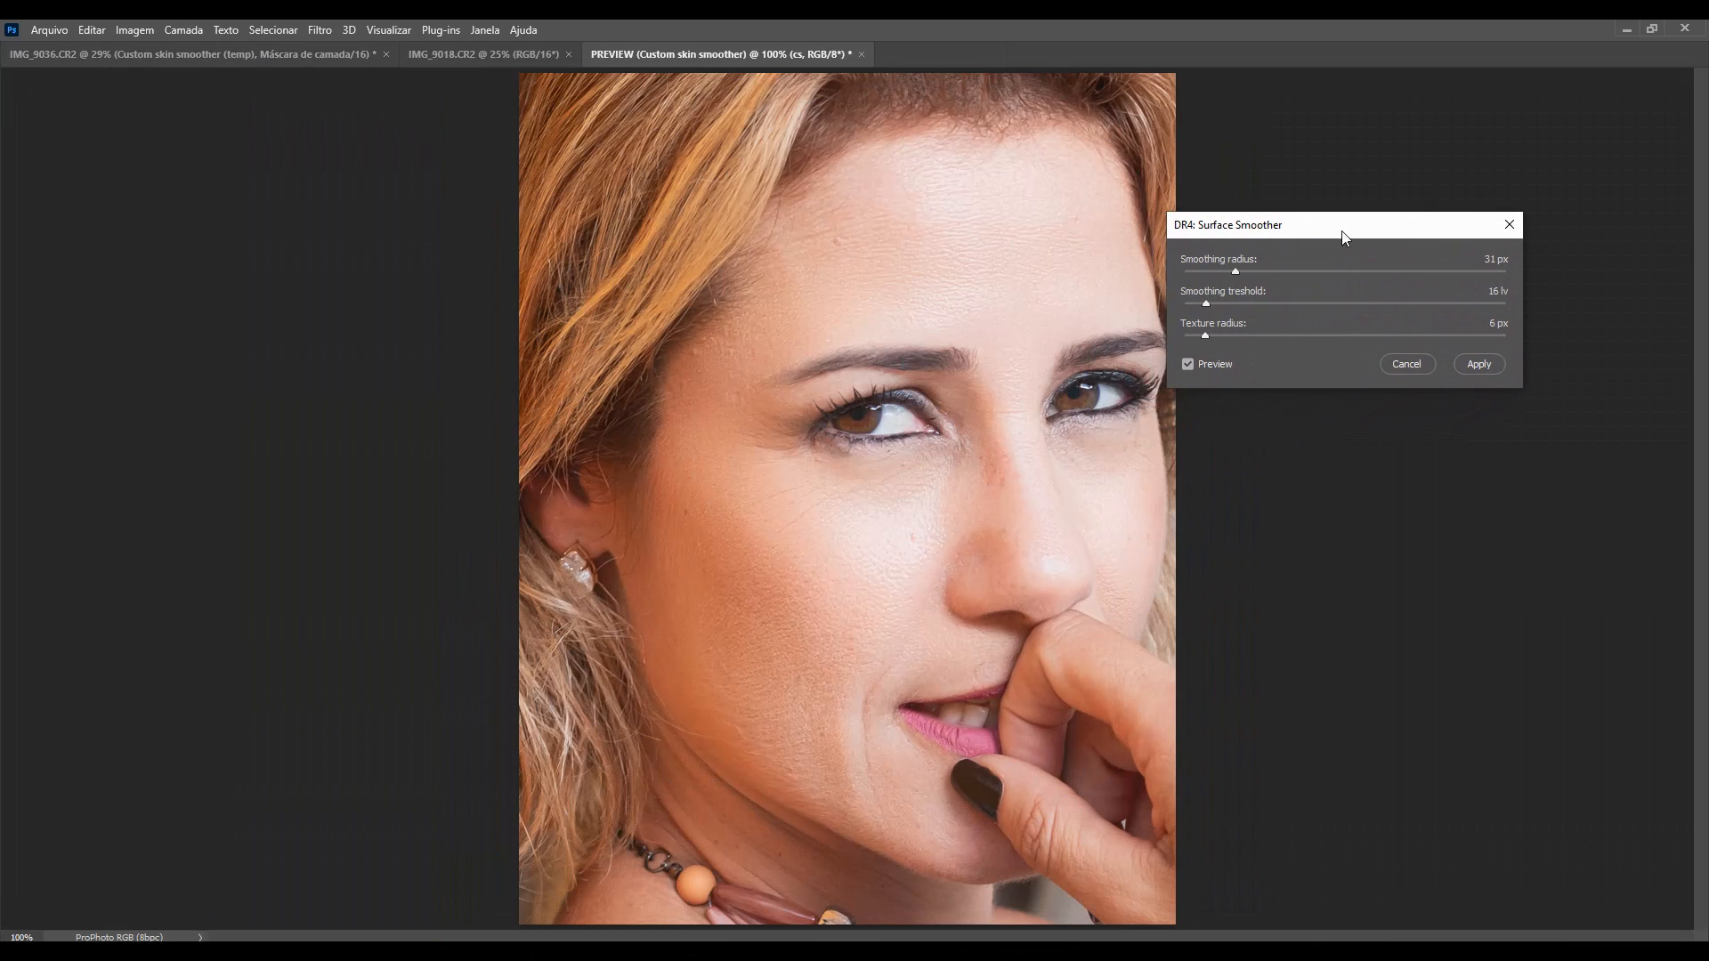
left_click(1202, 364)
left_click(1209, 363)
left_click(1208, 361)
left_click(1211, 363)
Step: Set Surface Smoother's texture radius to 5 px and its smoothing threshold to 16 lv after testing extreme values
left_click(1188, 335)
left_click(1296, 335)
left_click(1365, 303)
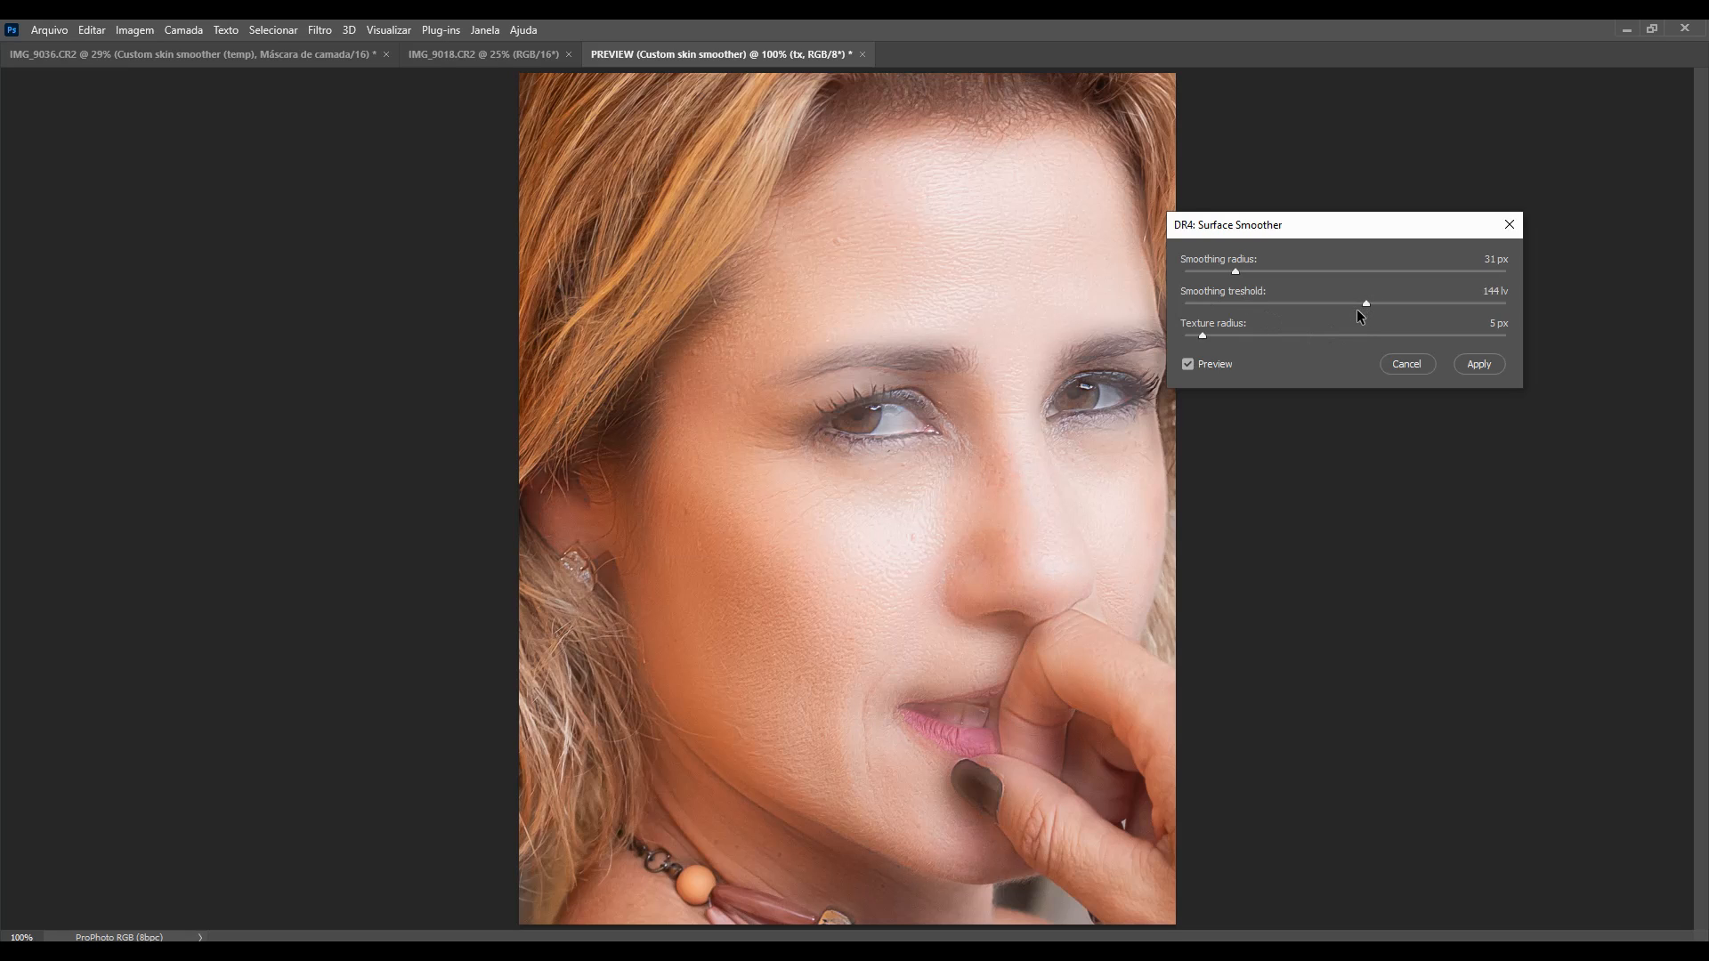
left_click(1190, 304)
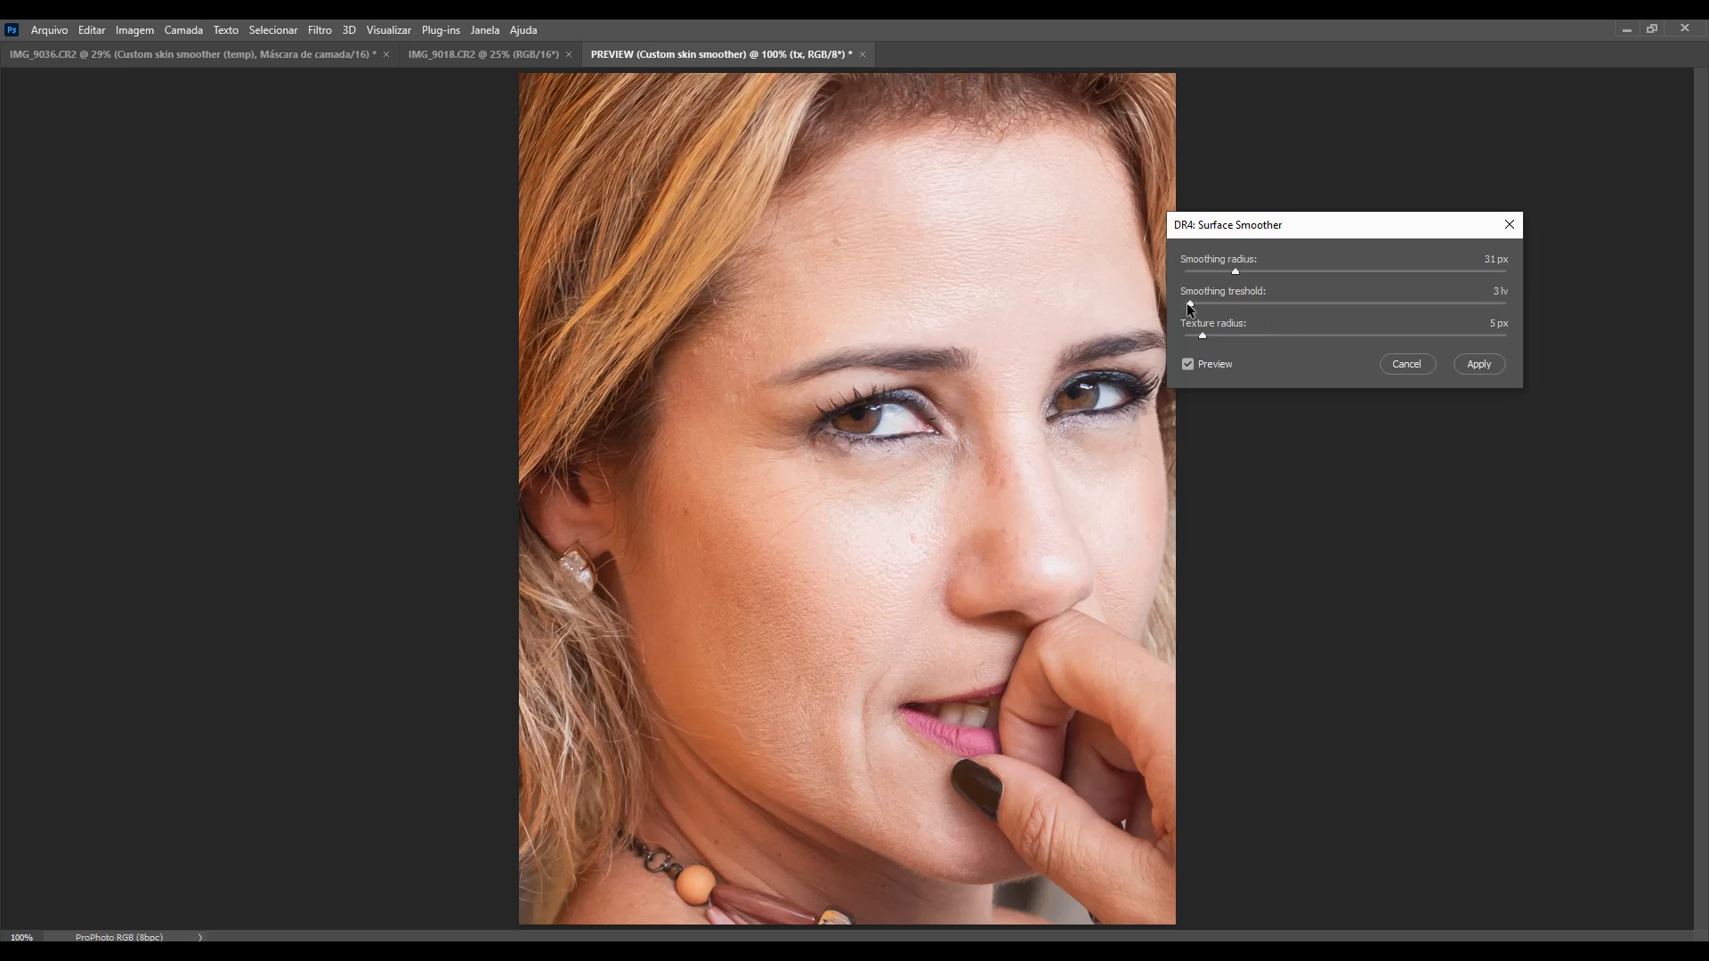
left_click_drag(1209, 304, 1207, 305)
Step: Test low and high smoothing radius values, settle on a moderate radius, check the preview and apply Surface Smoother
left_click(1190, 271)
left_click(1305, 272)
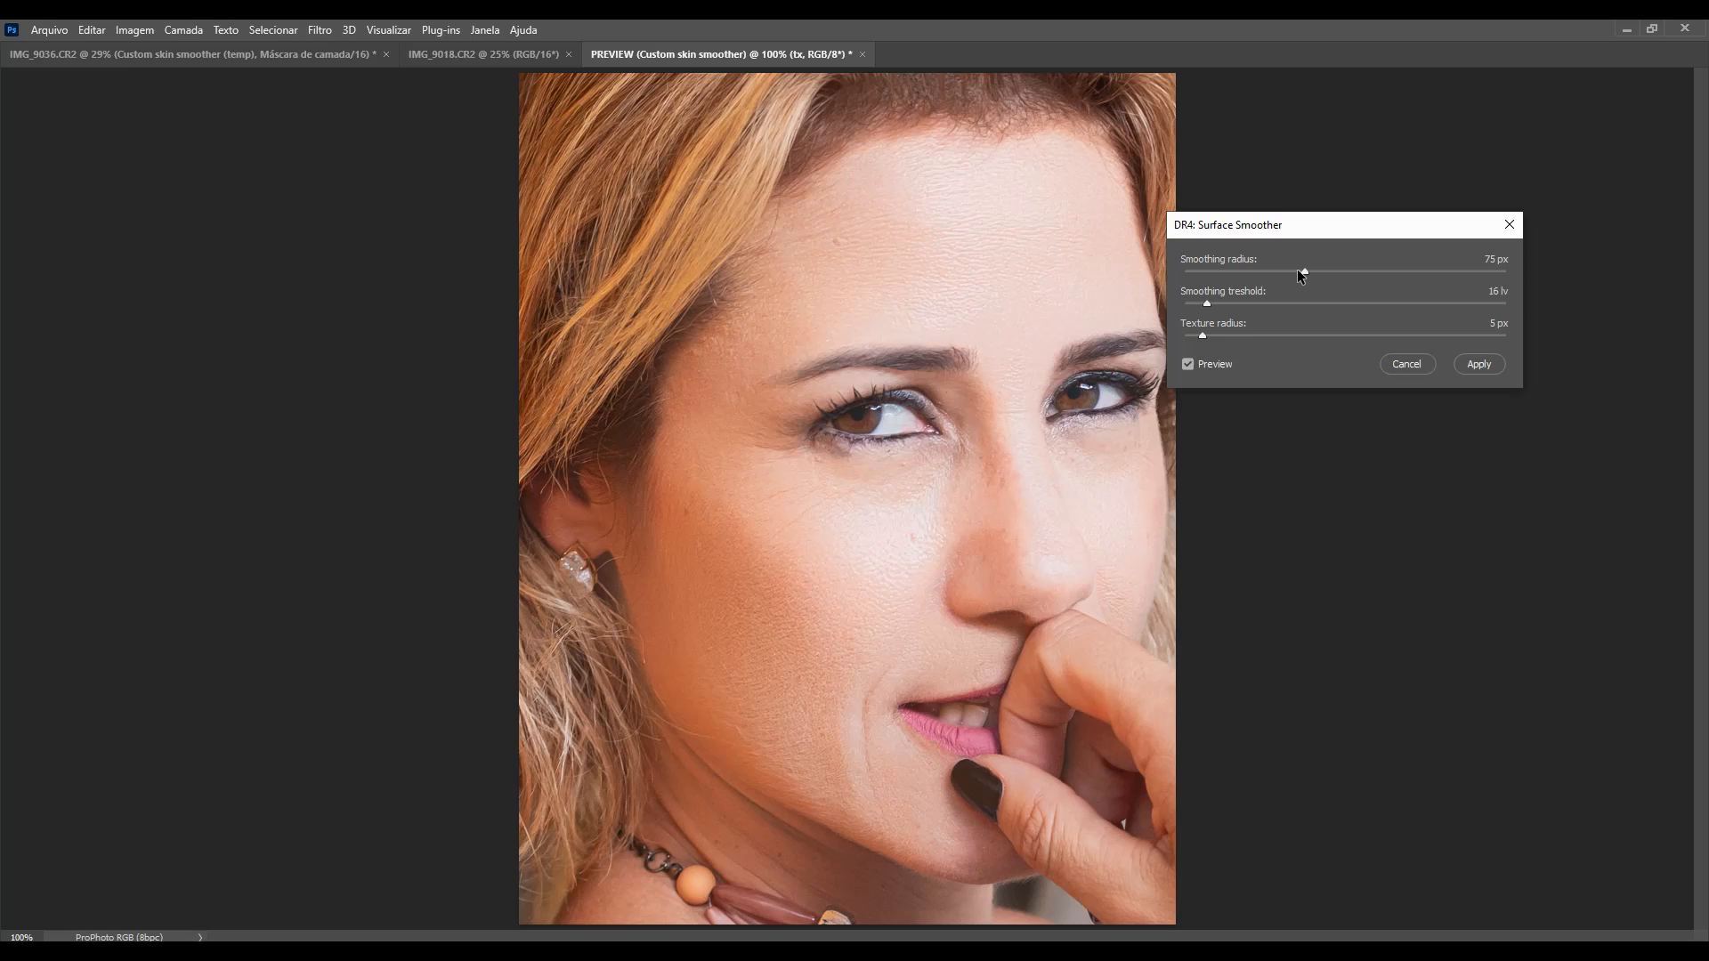
left_click(1395, 272)
left_click(1268, 271)
left_click_drag(1235, 268, 1240, 271)
left_click(1189, 365)
left_click(1480, 364)
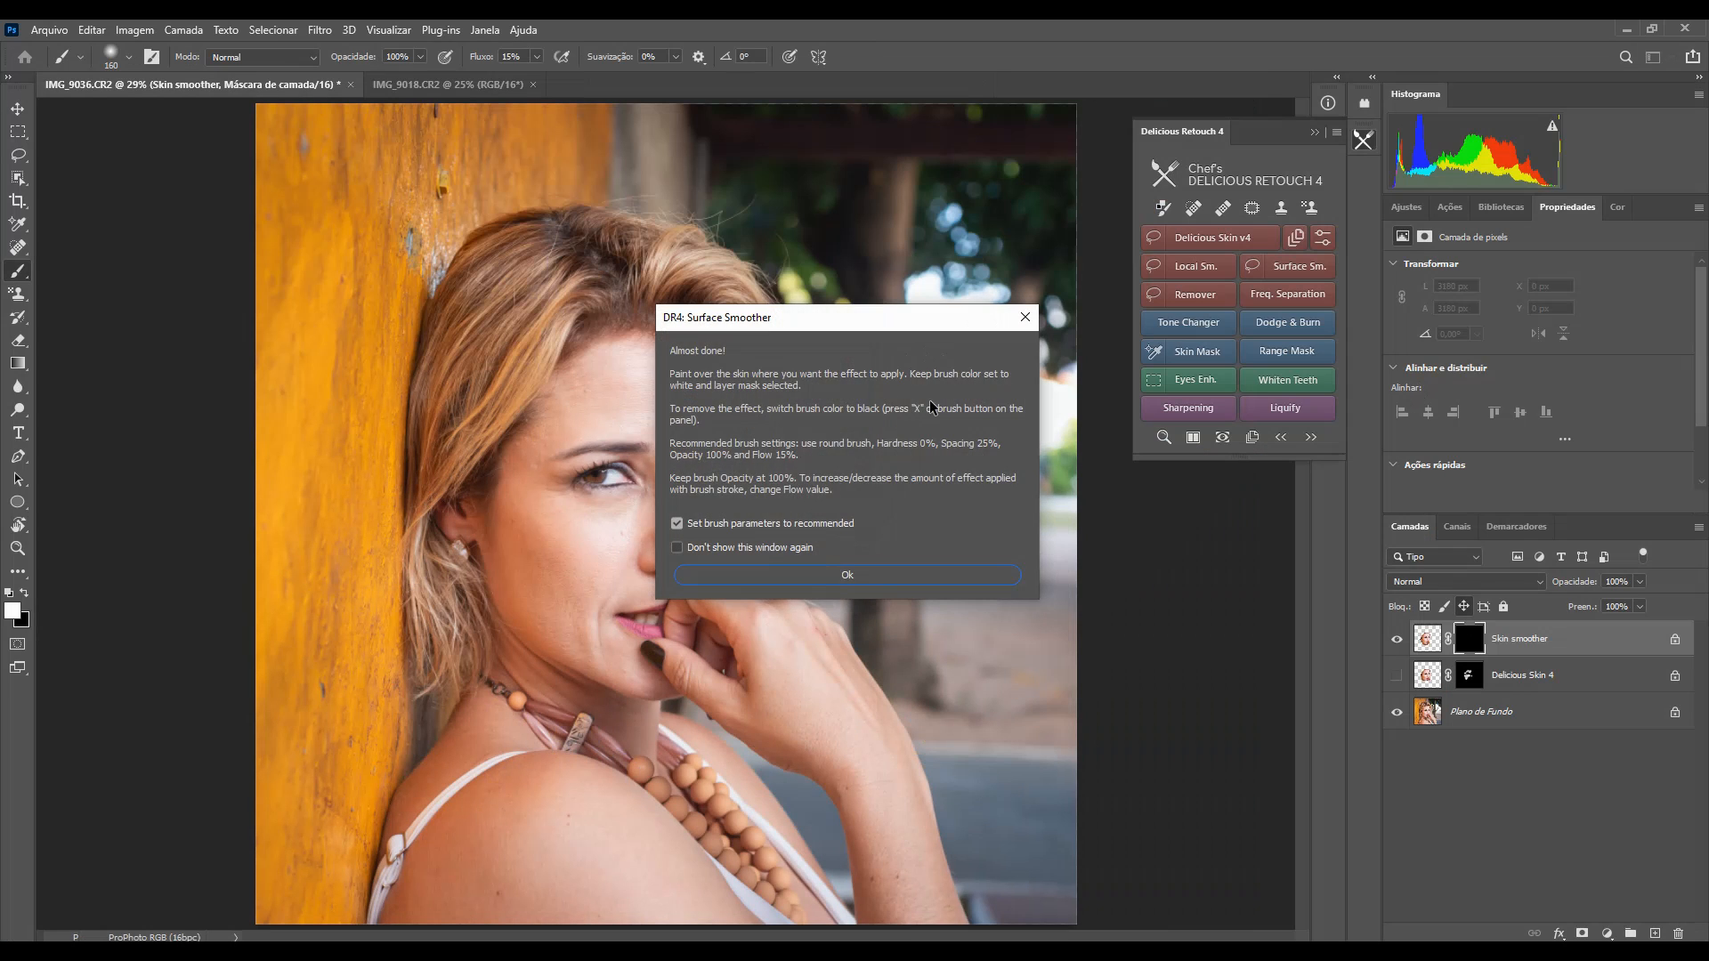
Step: Accept the recommended brush settings and paint white on the Skin smoother mask over the facial skin
left_click(882, 574)
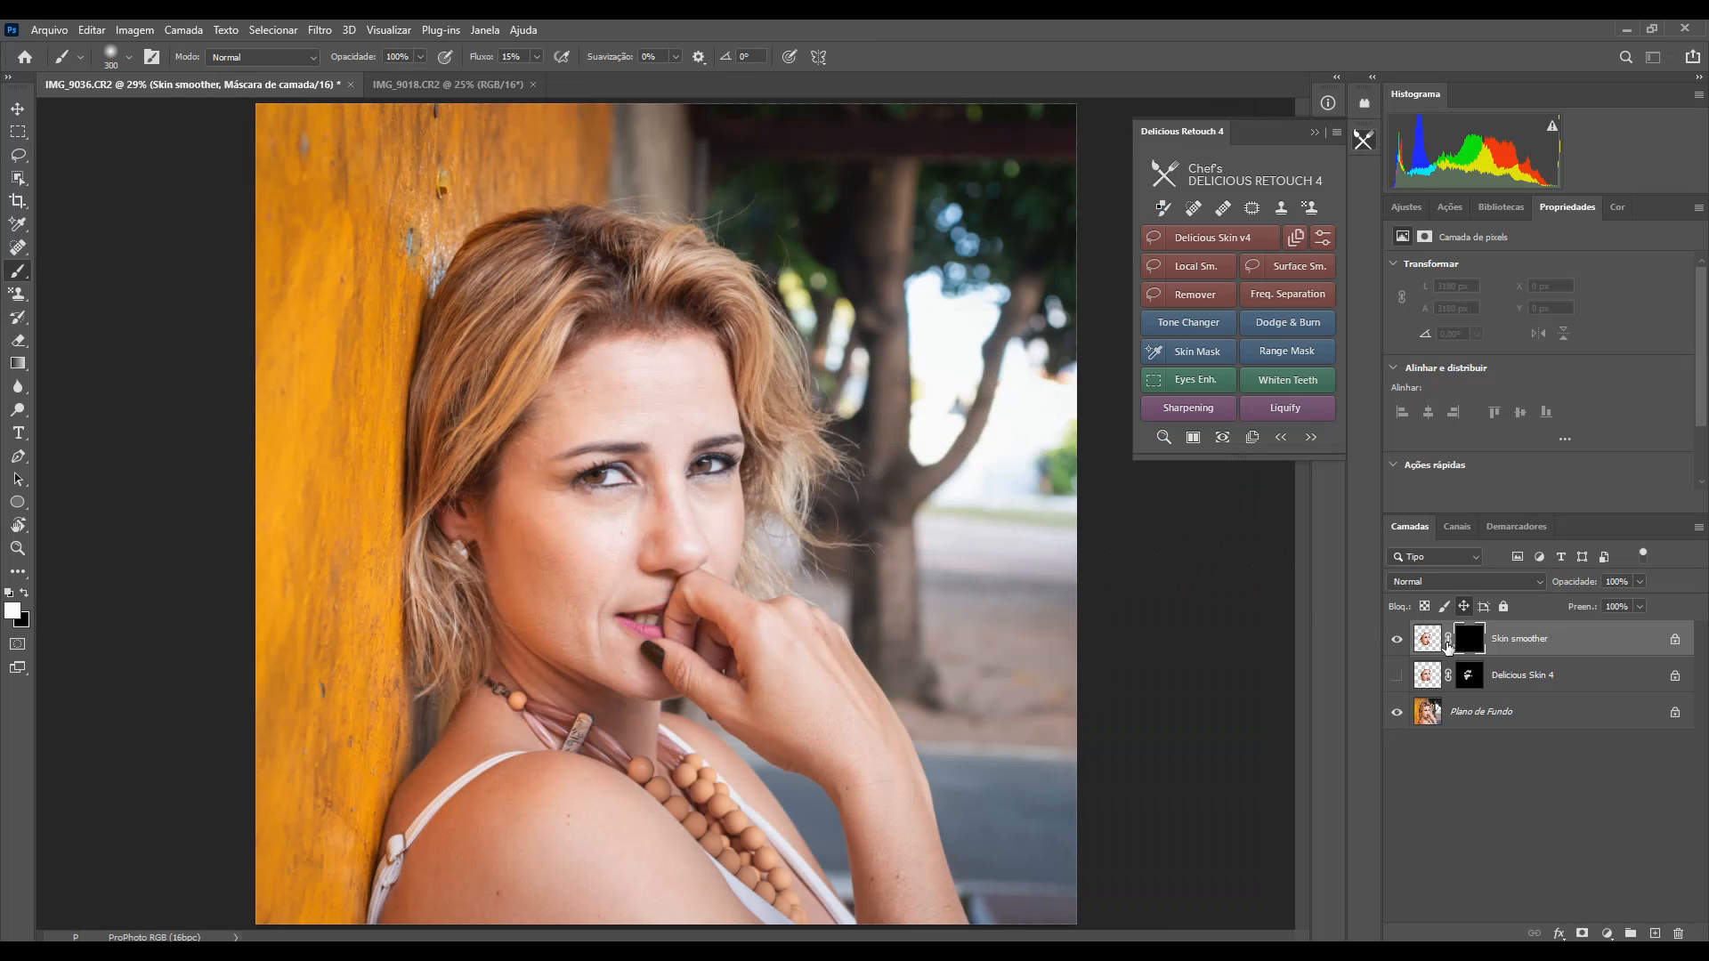
mouse_move(564, 500)
left_mouse_down()
mouse_move(612, 568)
mouse_move(639, 531)
mouse_move(532, 538)
mouse_move(573, 584)
mouse_move(534, 440)
mouse_move(572, 399)
mouse_move(618, 413)
mouse_move(683, 386)
mouse_move(653, 375)
mouse_move(529, 520)
mouse_move(545, 472)
mouse_move(576, 517)
mouse_move(713, 523)
mouse_move(600, 615)
mouse_move(515, 559)
mouse_move(525, 594)
left_mouse_up()
key("ctrl+1")
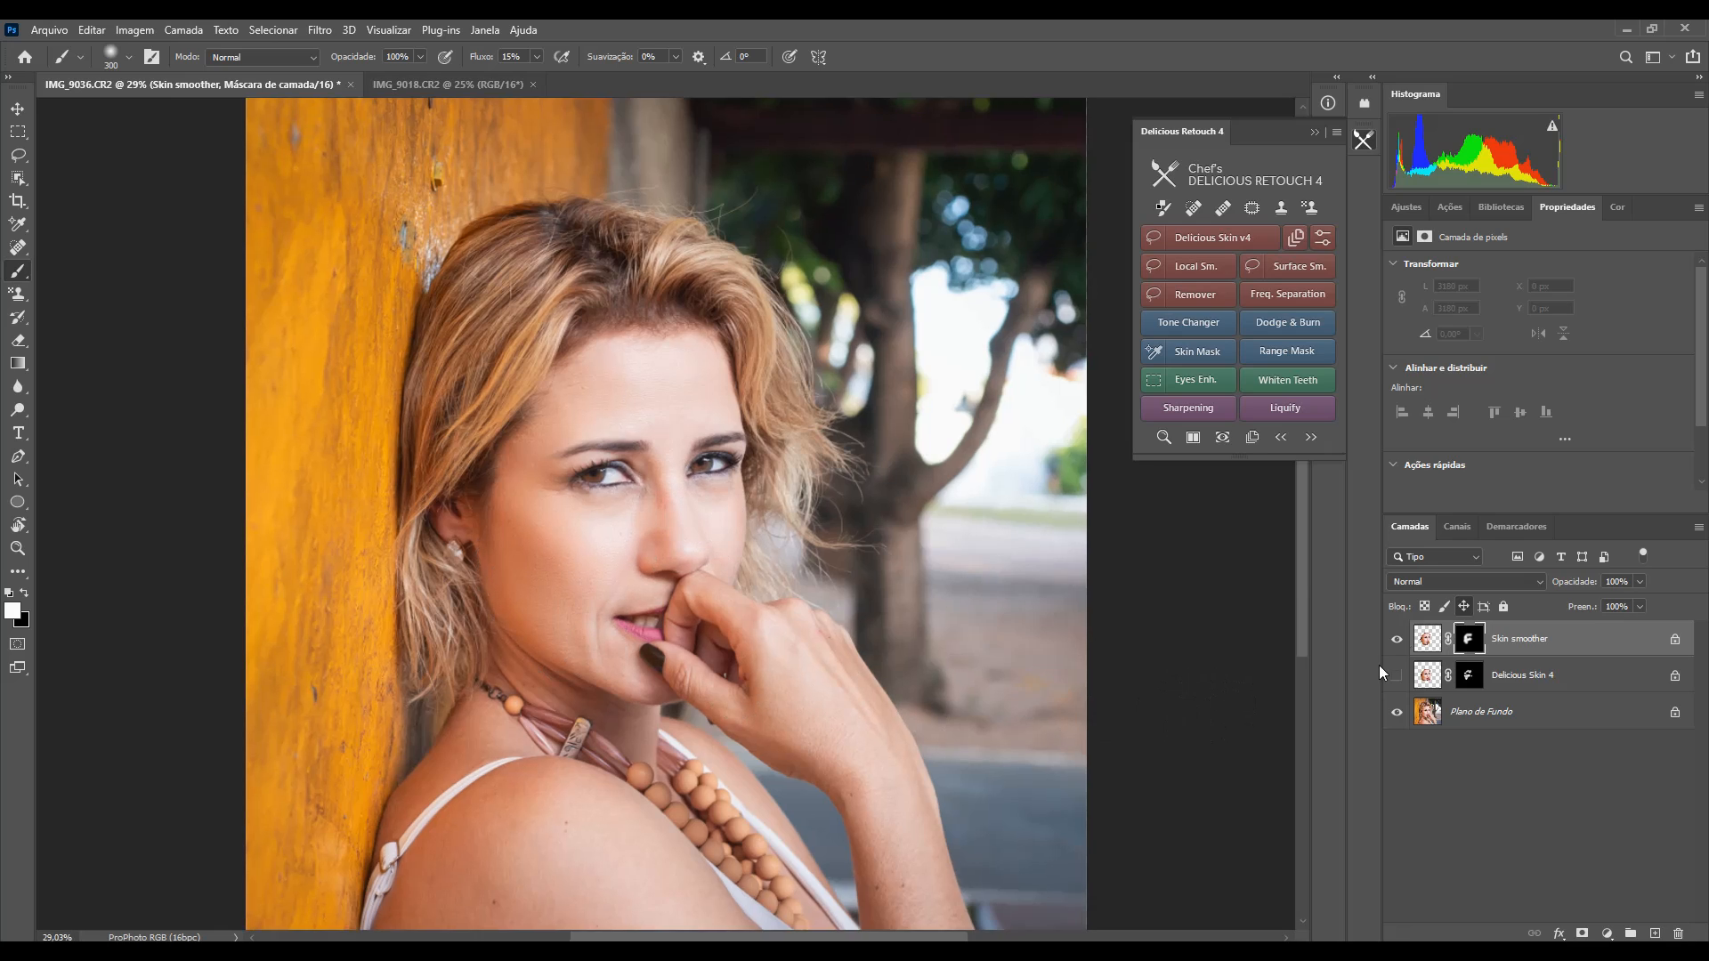
mouse_move(659, 425)
left_mouse_down()
mouse_move(730, 384)
mouse_move(825, 397)
mouse_move(836, 451)
mouse_move(855, 431)
left_mouse_up()
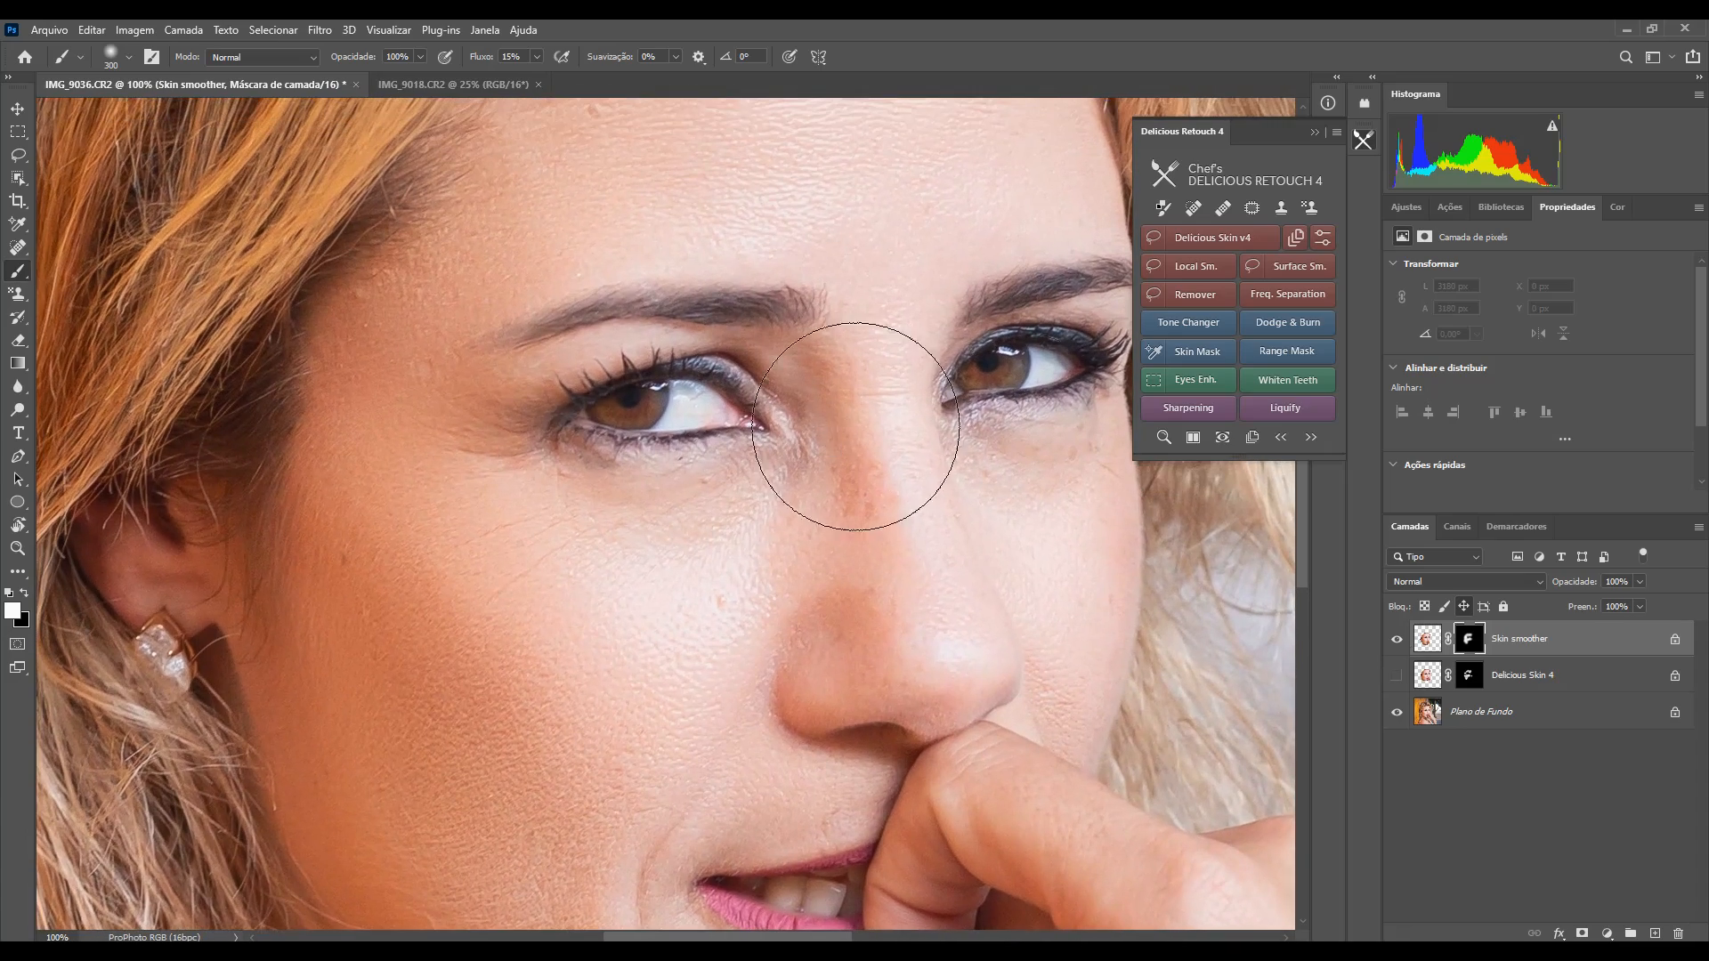
Step: Compare the portrait with and without the Skin smoother and Delicious Skin 4 layers, leaving both hidden
left_click(1397, 640)
left_click(1398, 641)
left_click(1398, 641)
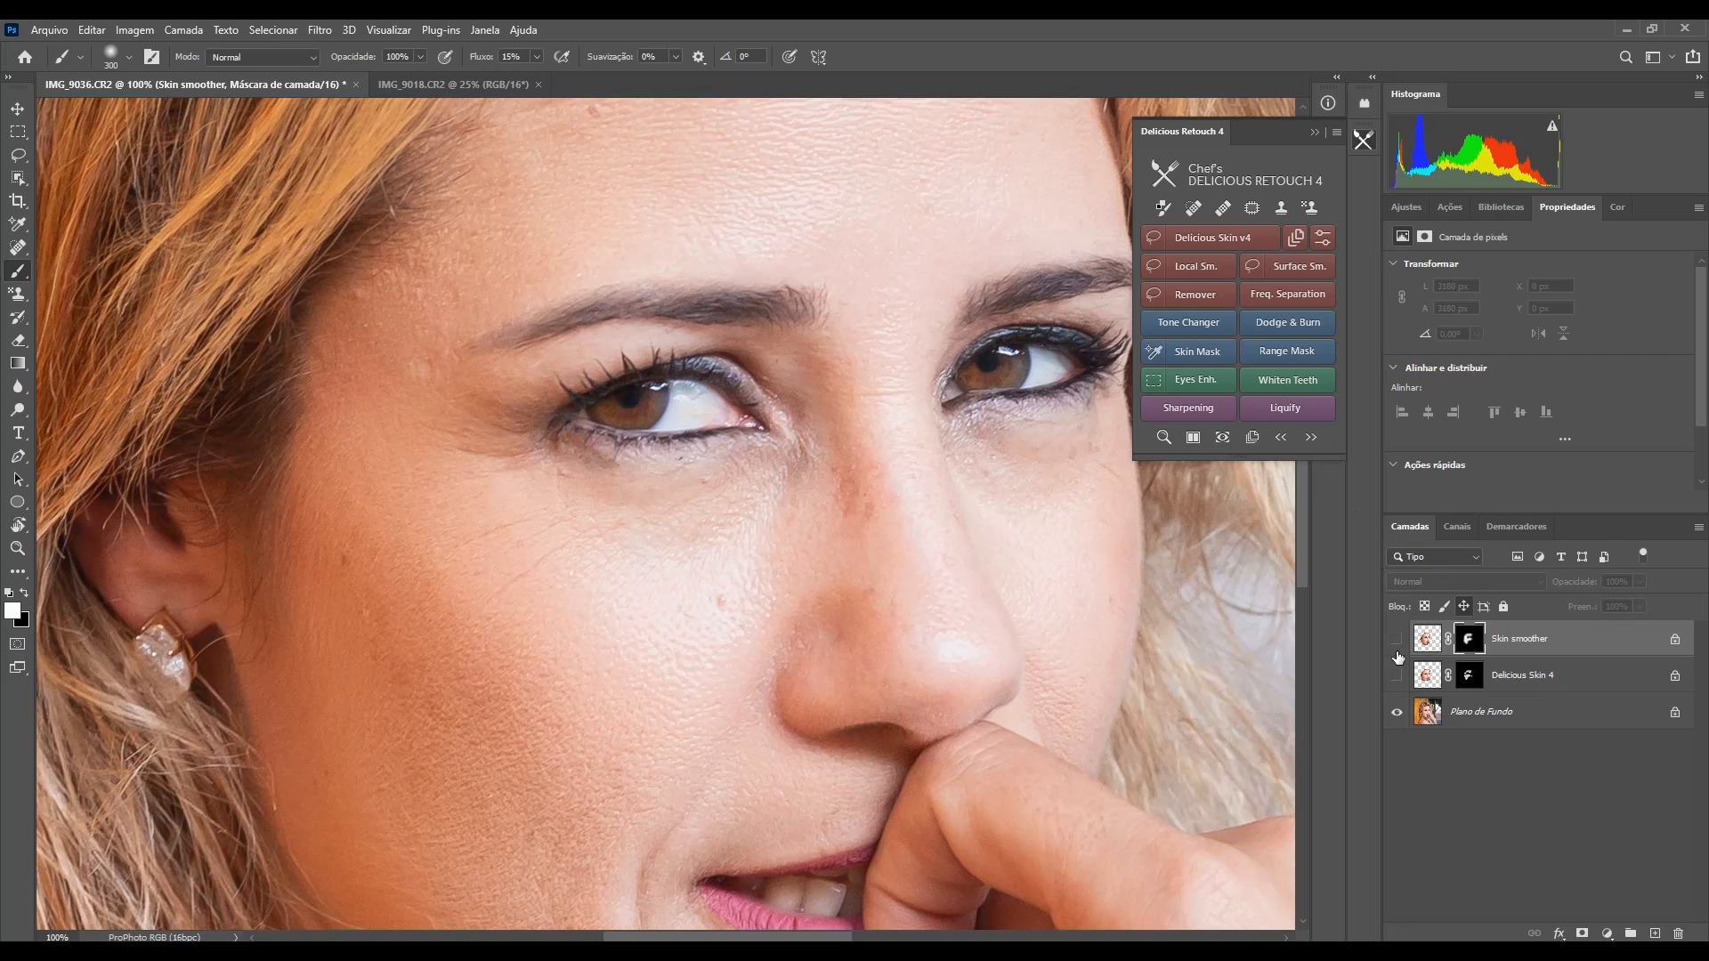
left_click(1398, 677)
left_click(1397, 677)
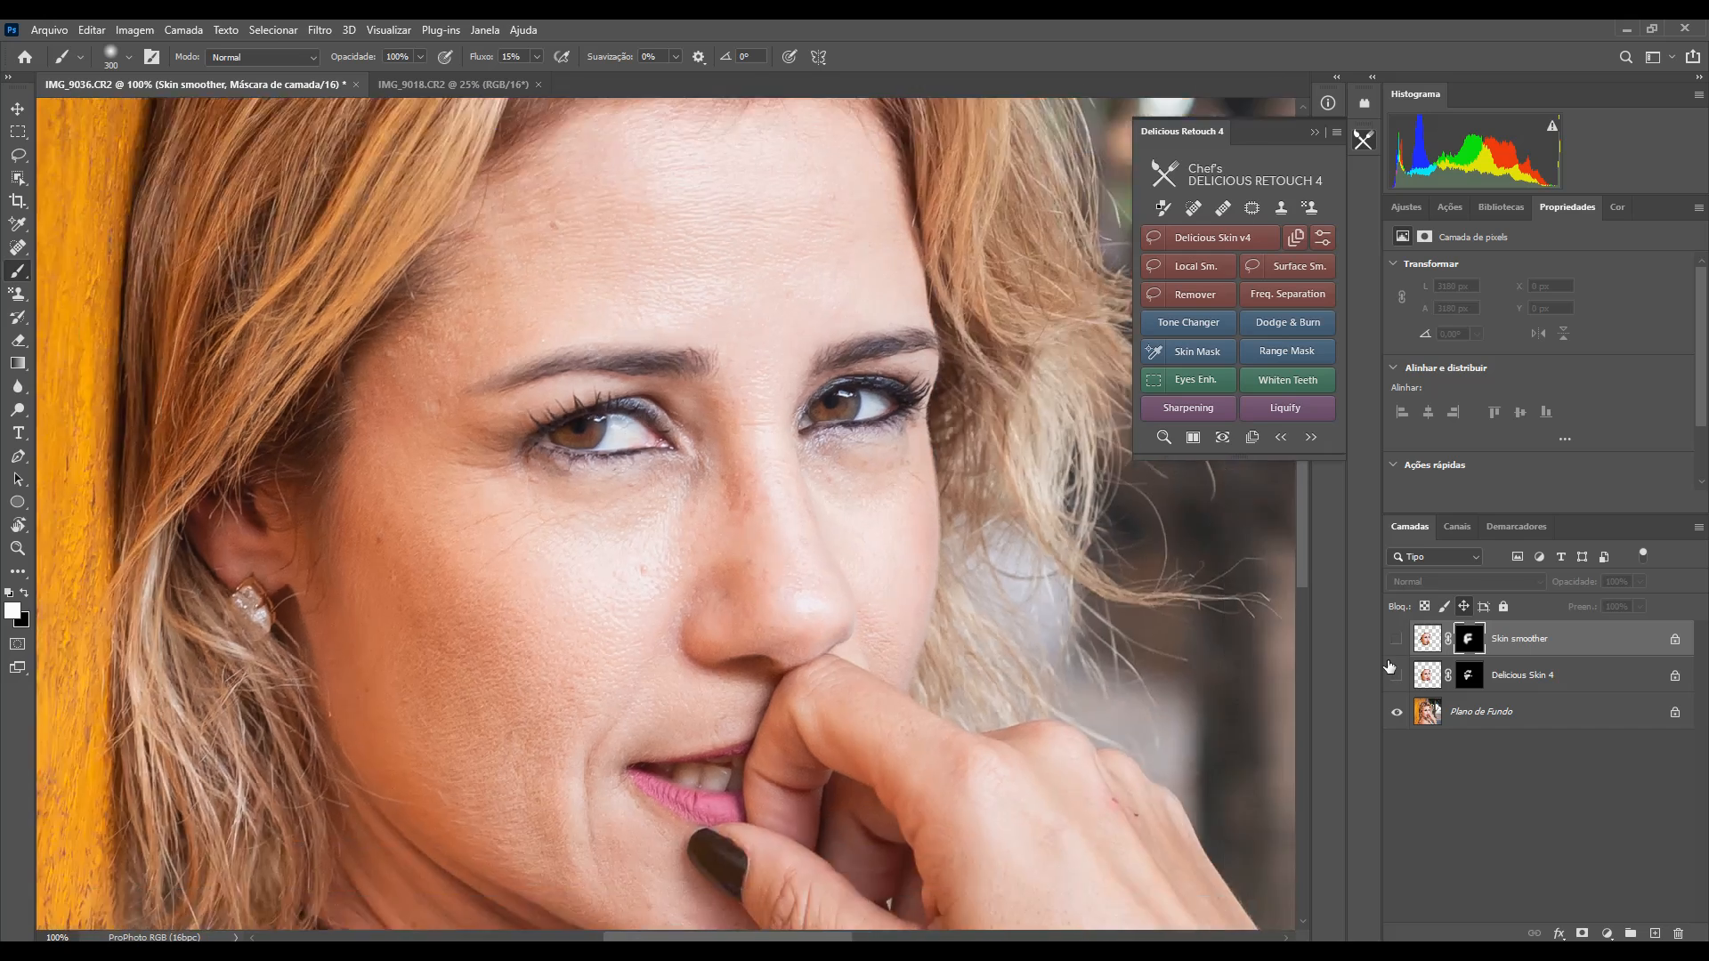
key("ctrl+0")
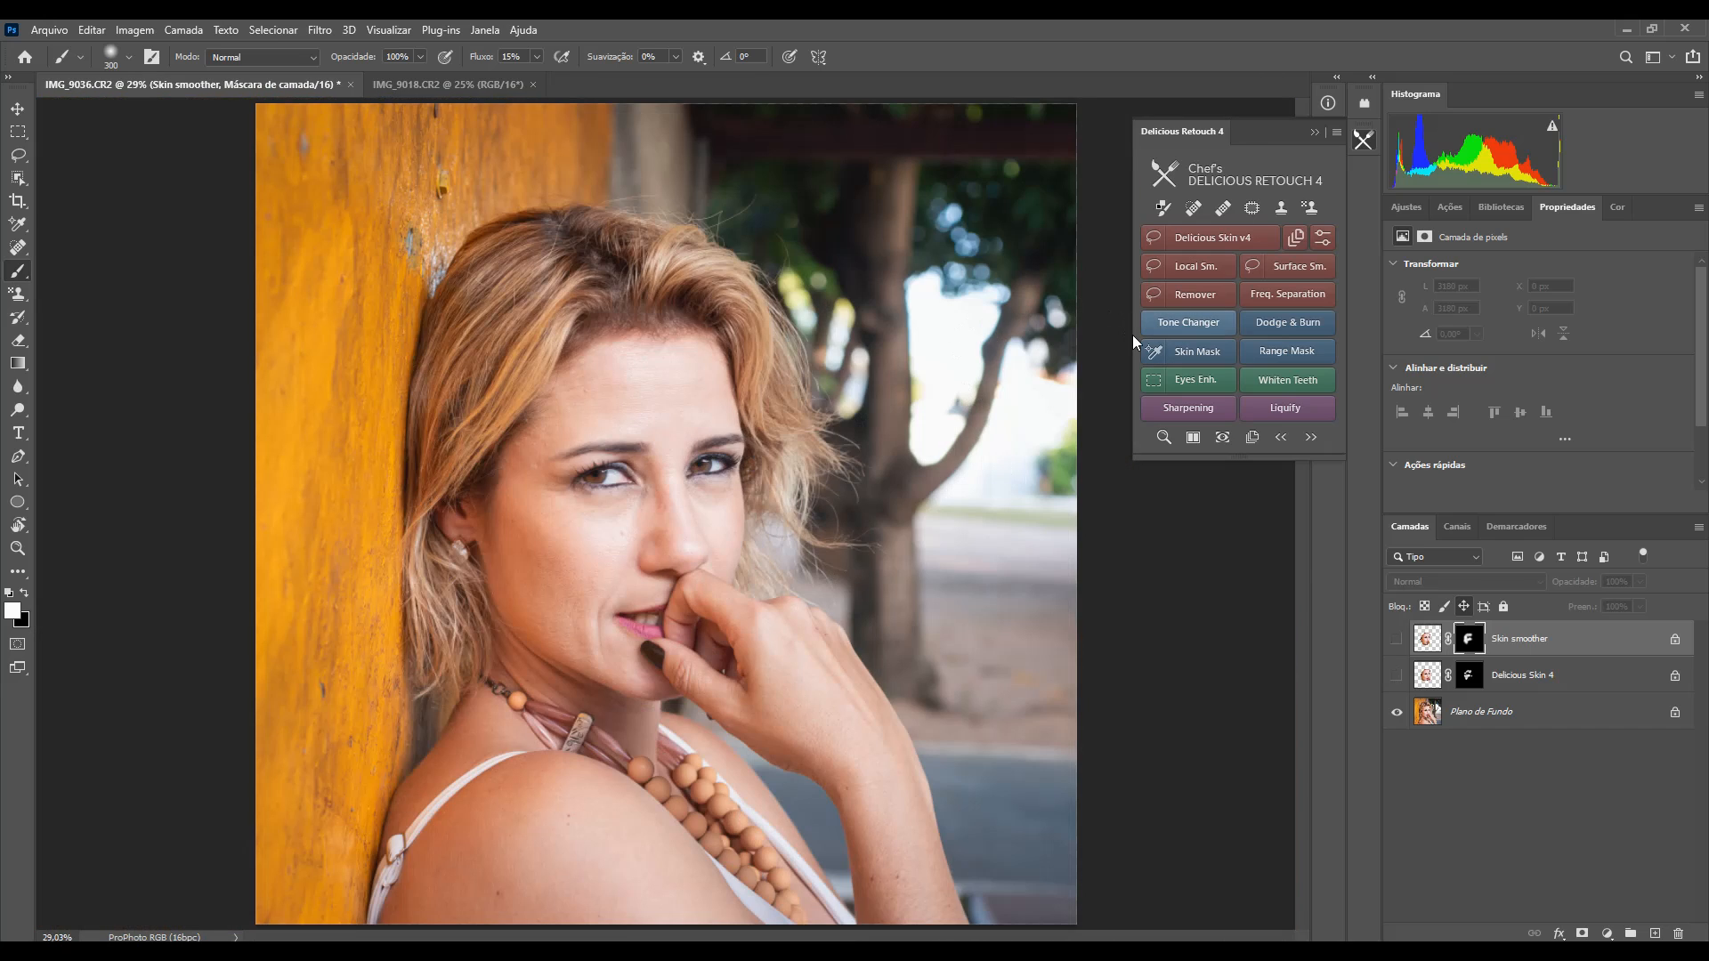
Step: Start Tone Changer, sample a skin midtone from the cheek as the input color and move the dialog off the face
left_click(1194, 319)
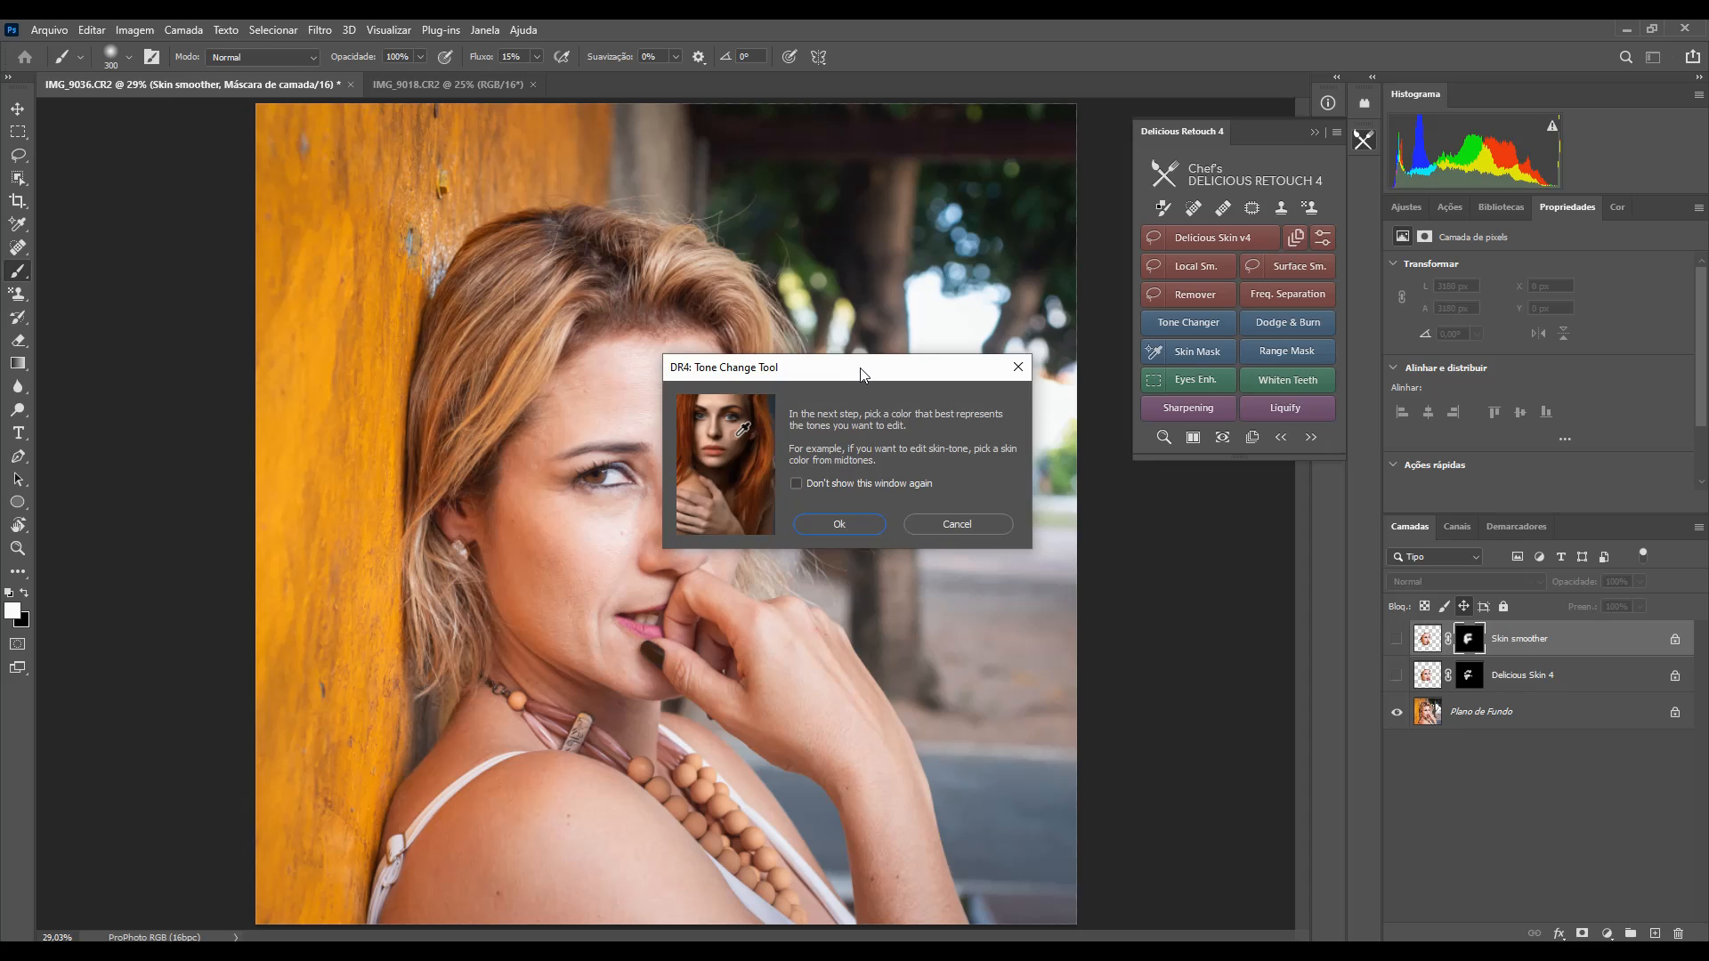
left_click_drag(861, 374, 936, 231)
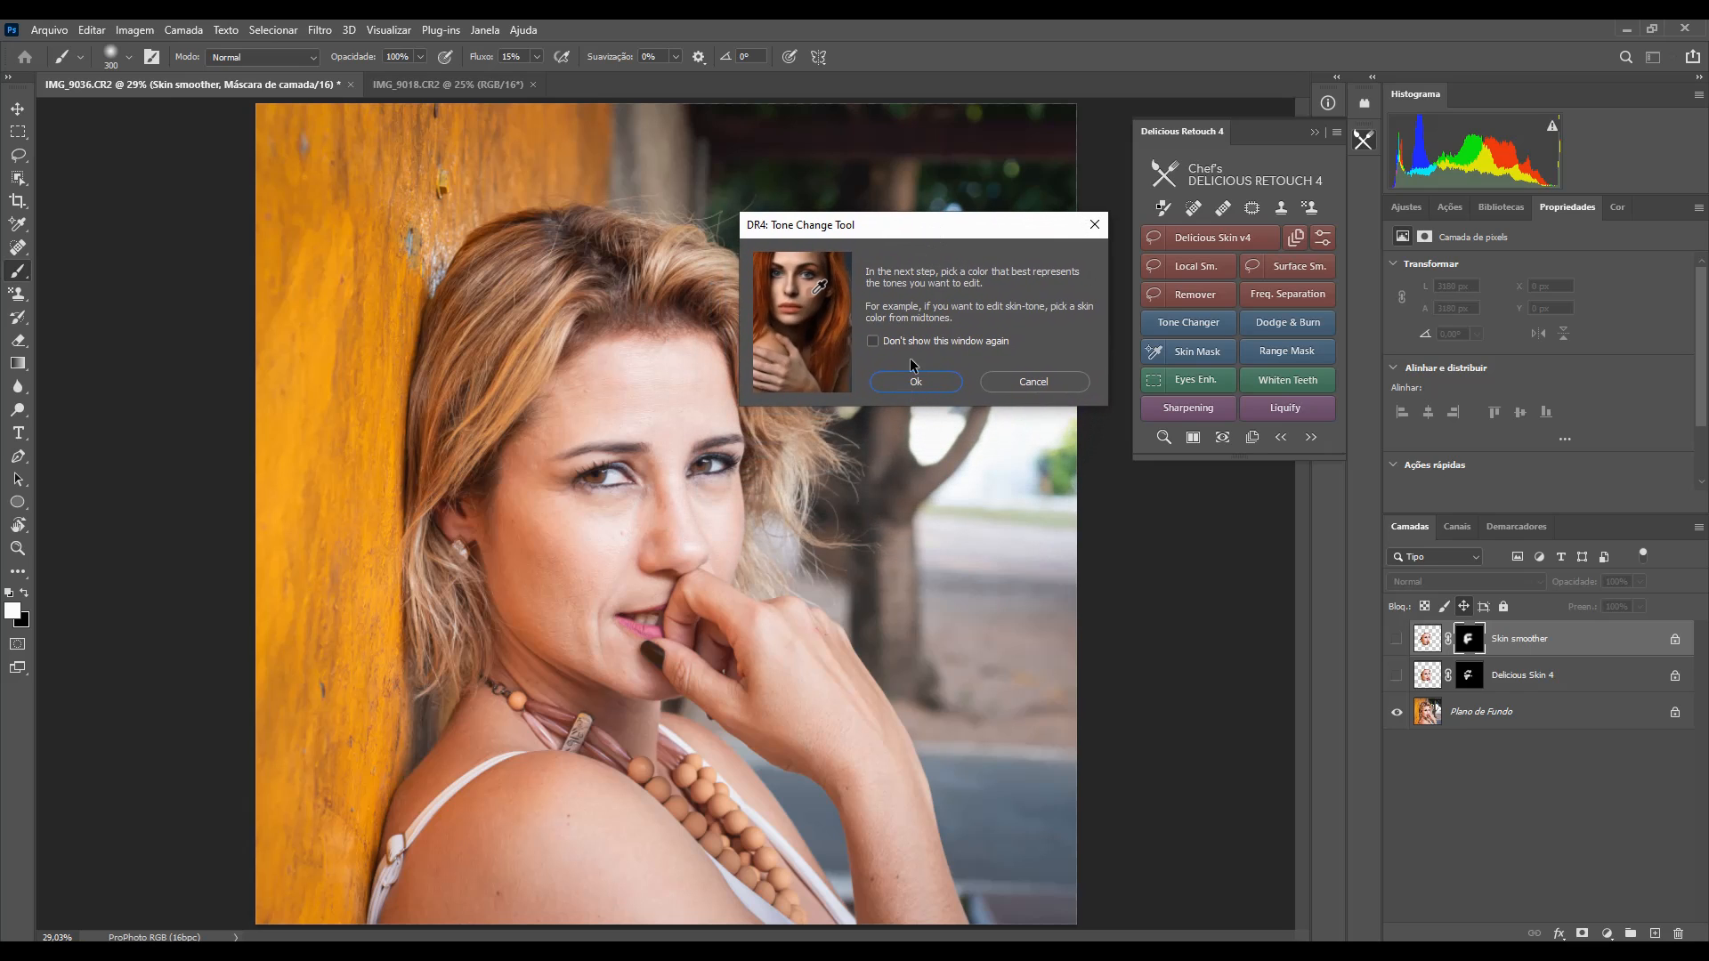
left_click(934, 383)
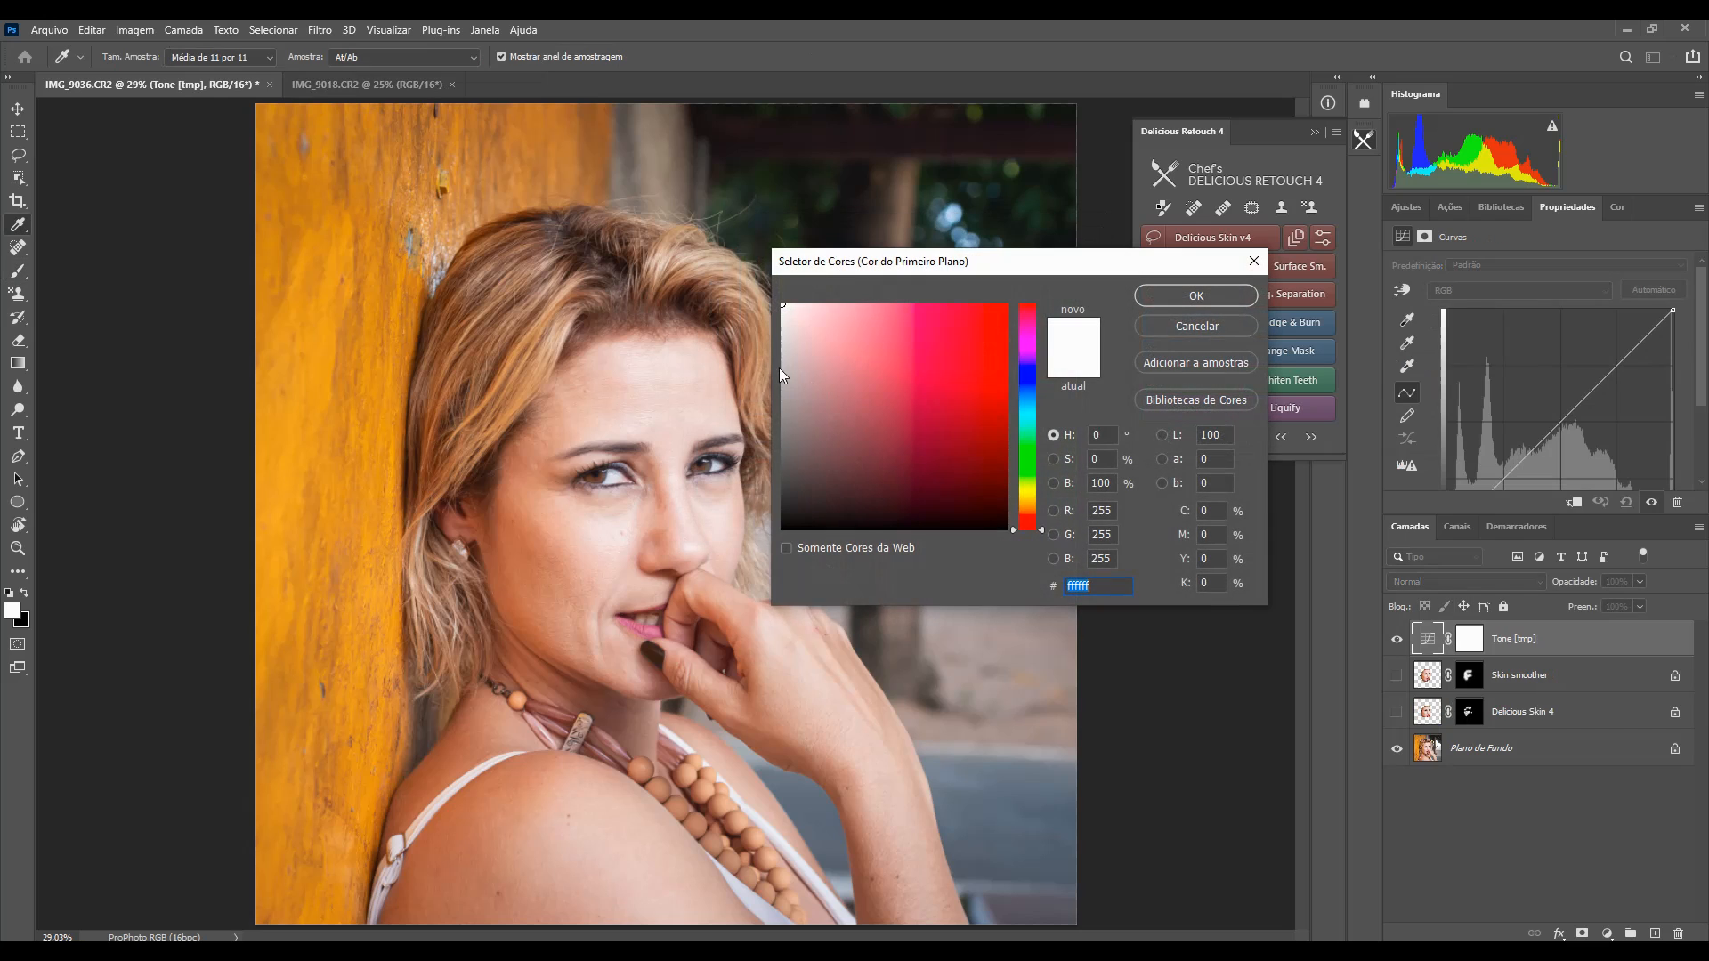
left_click(583, 536)
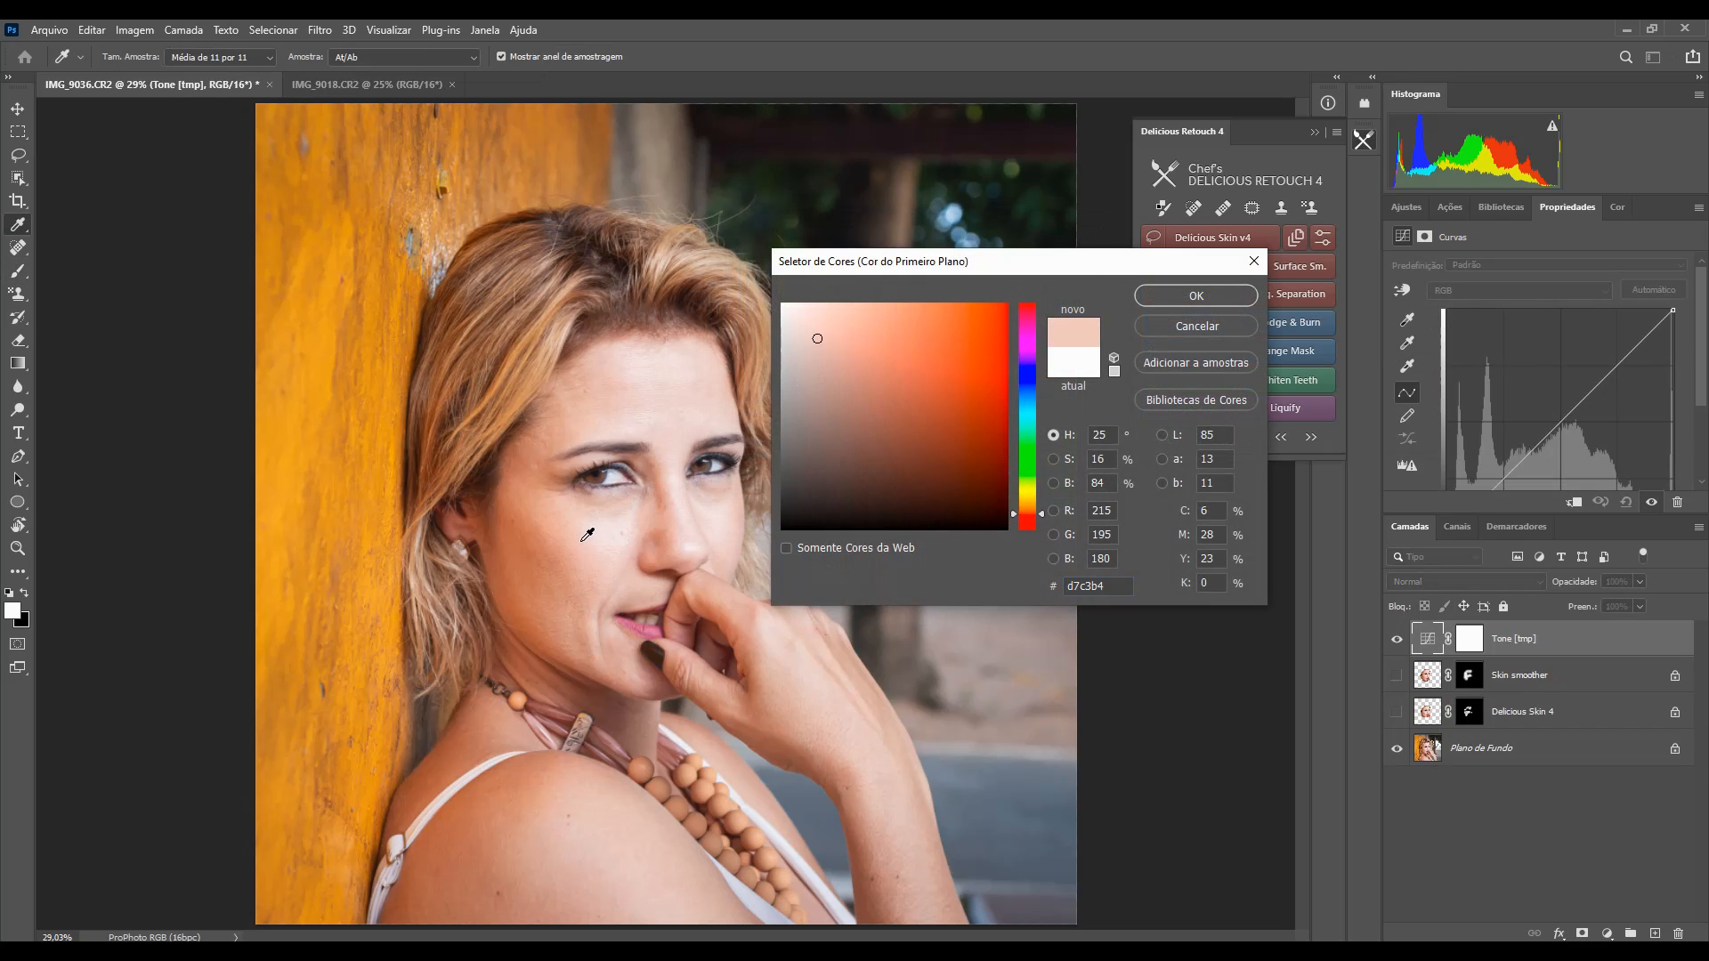
left_click(575, 540)
left_click(1197, 296)
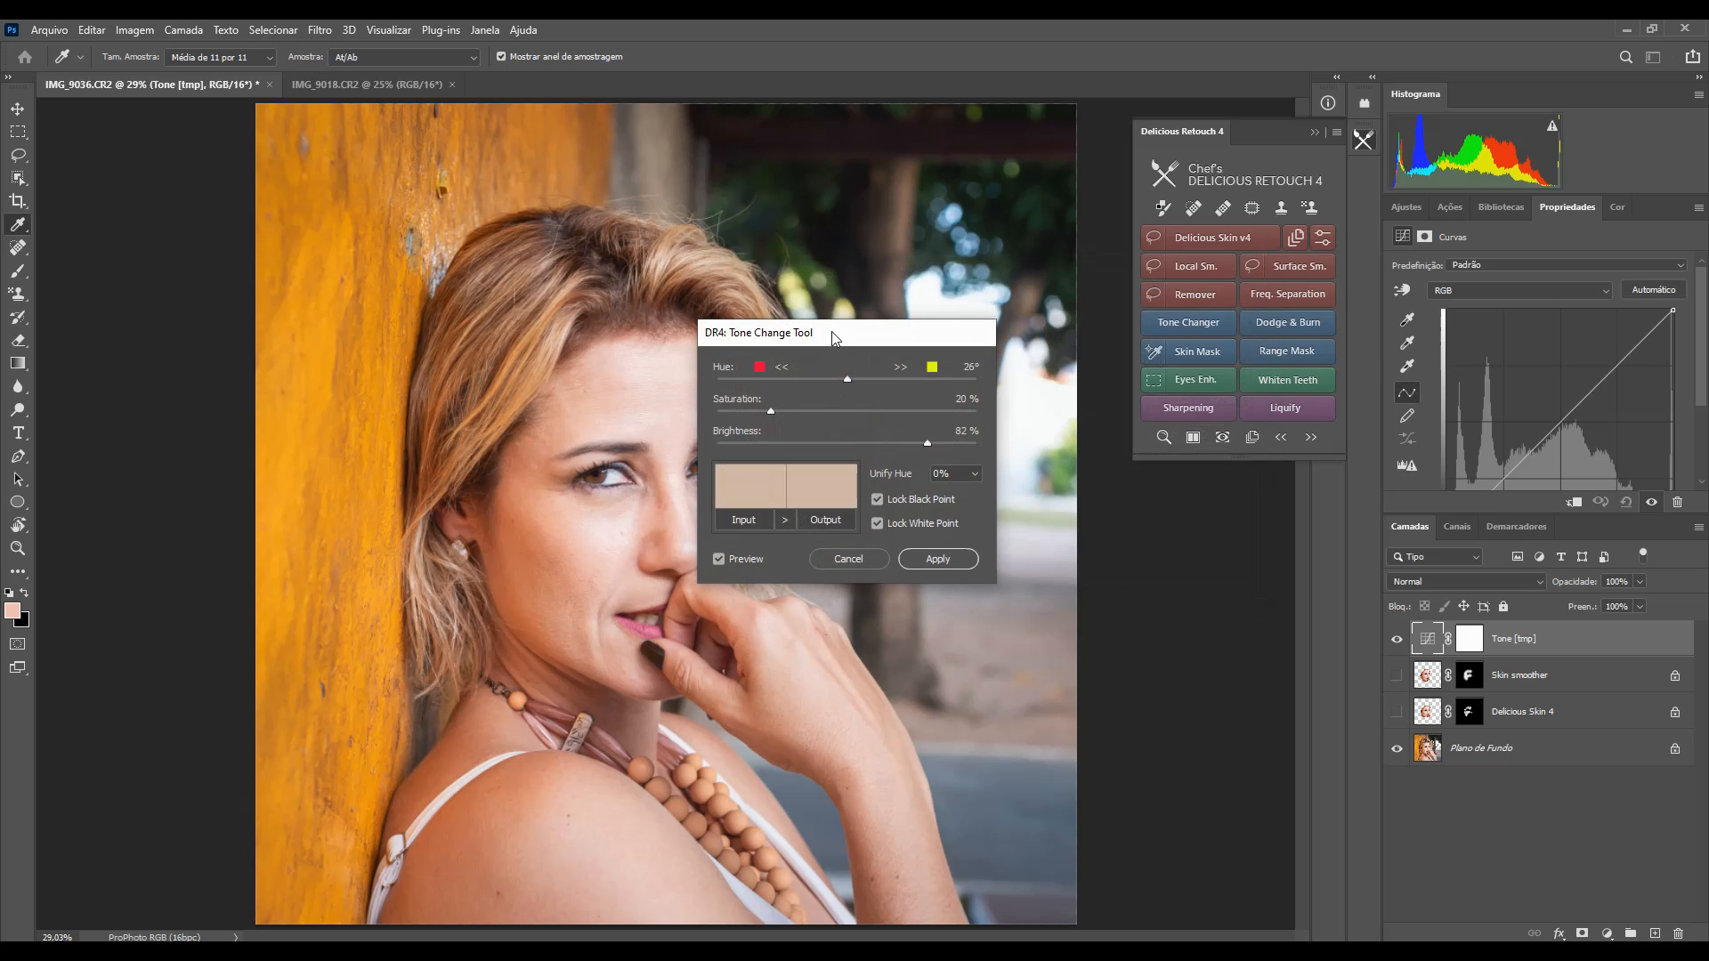
left_click_drag(862, 339, 943, 258)
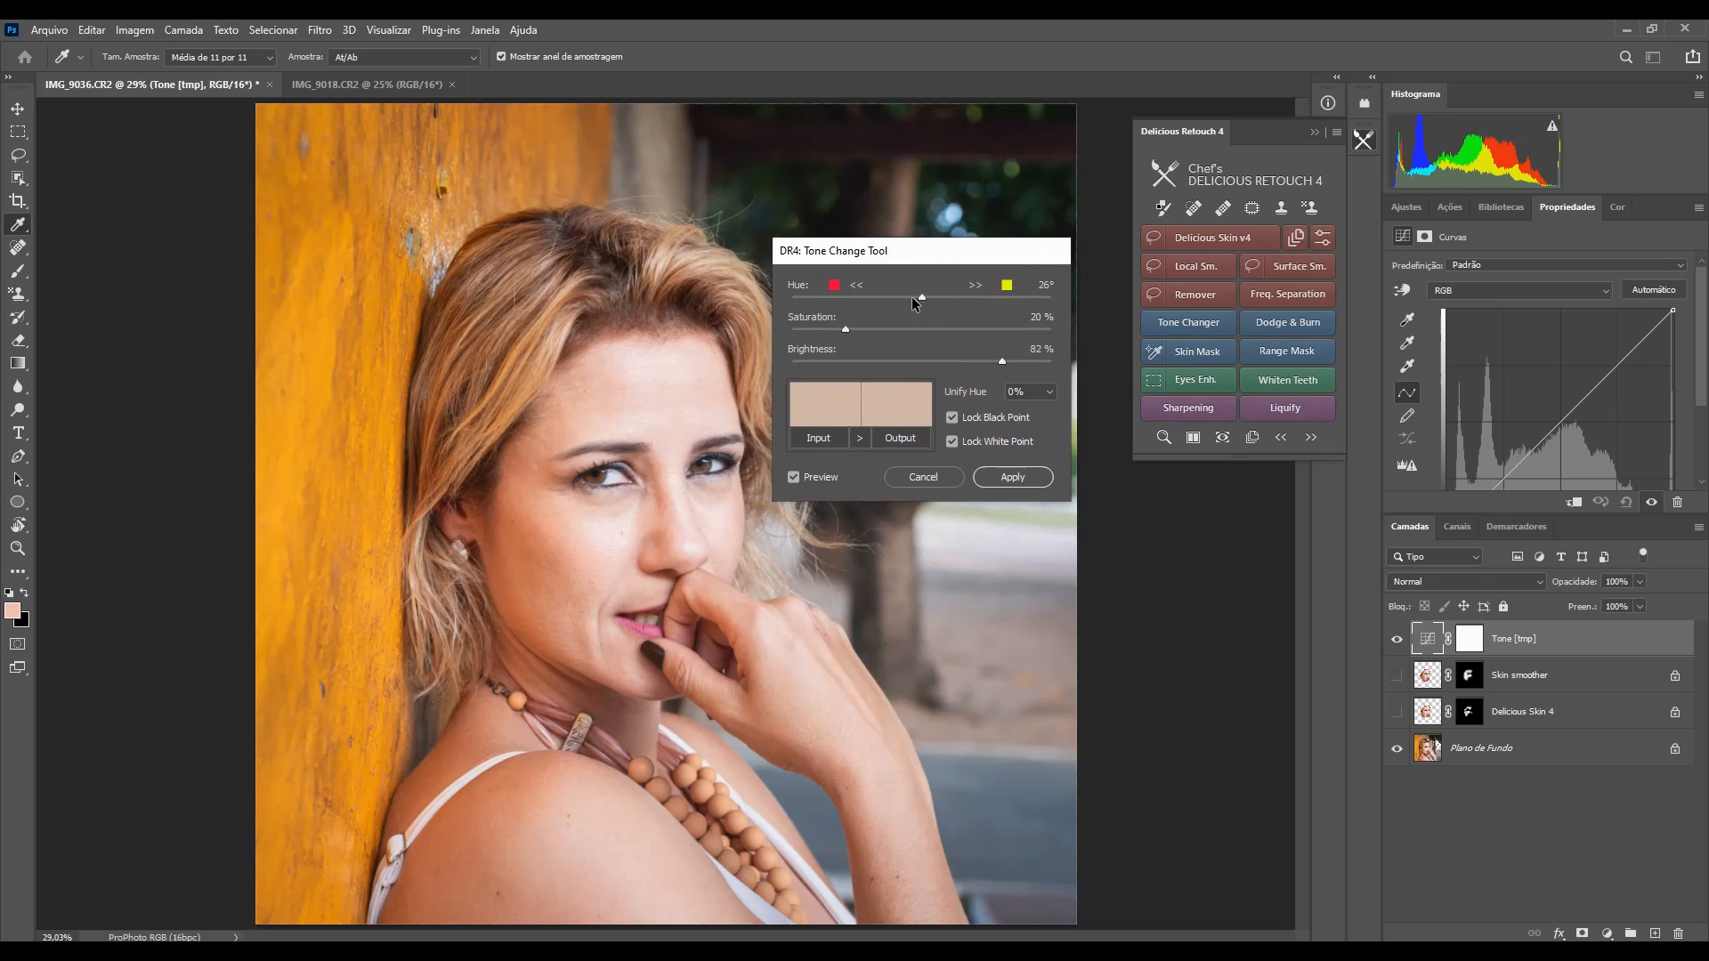
Step: Test redder and yellower skin hues in the Tone Change Tool and set the hue to 21°
left_click(910, 297)
left_click(906, 297)
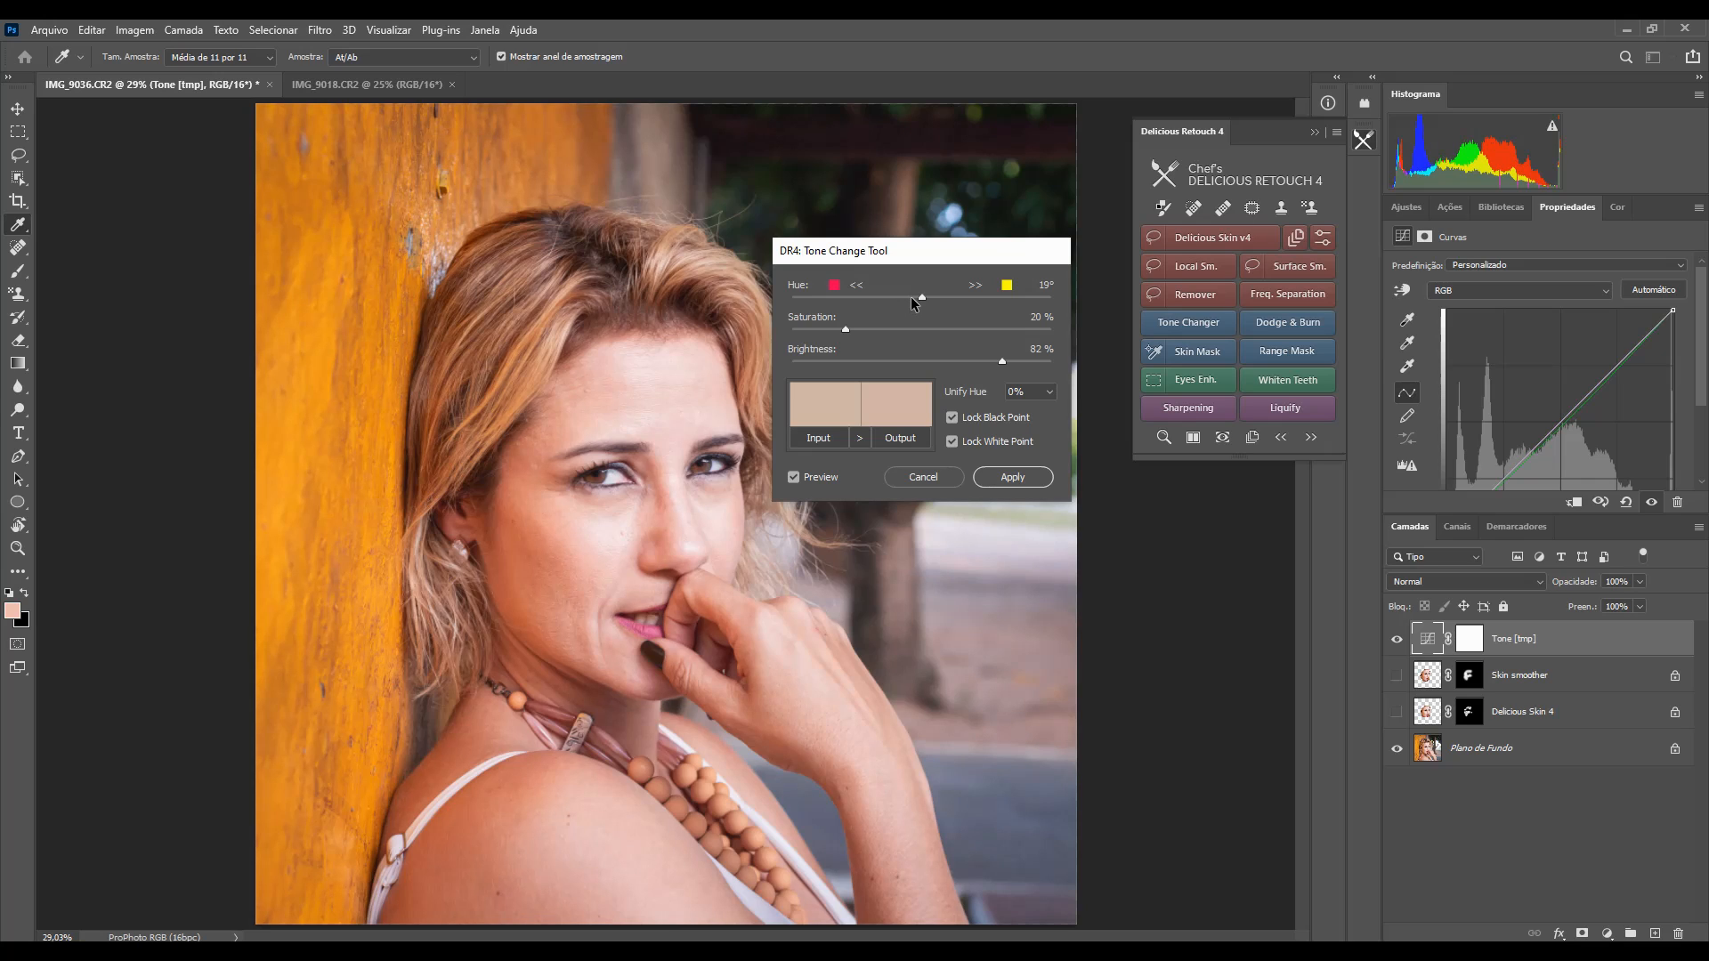
left_click(913, 297)
left_click(948, 297)
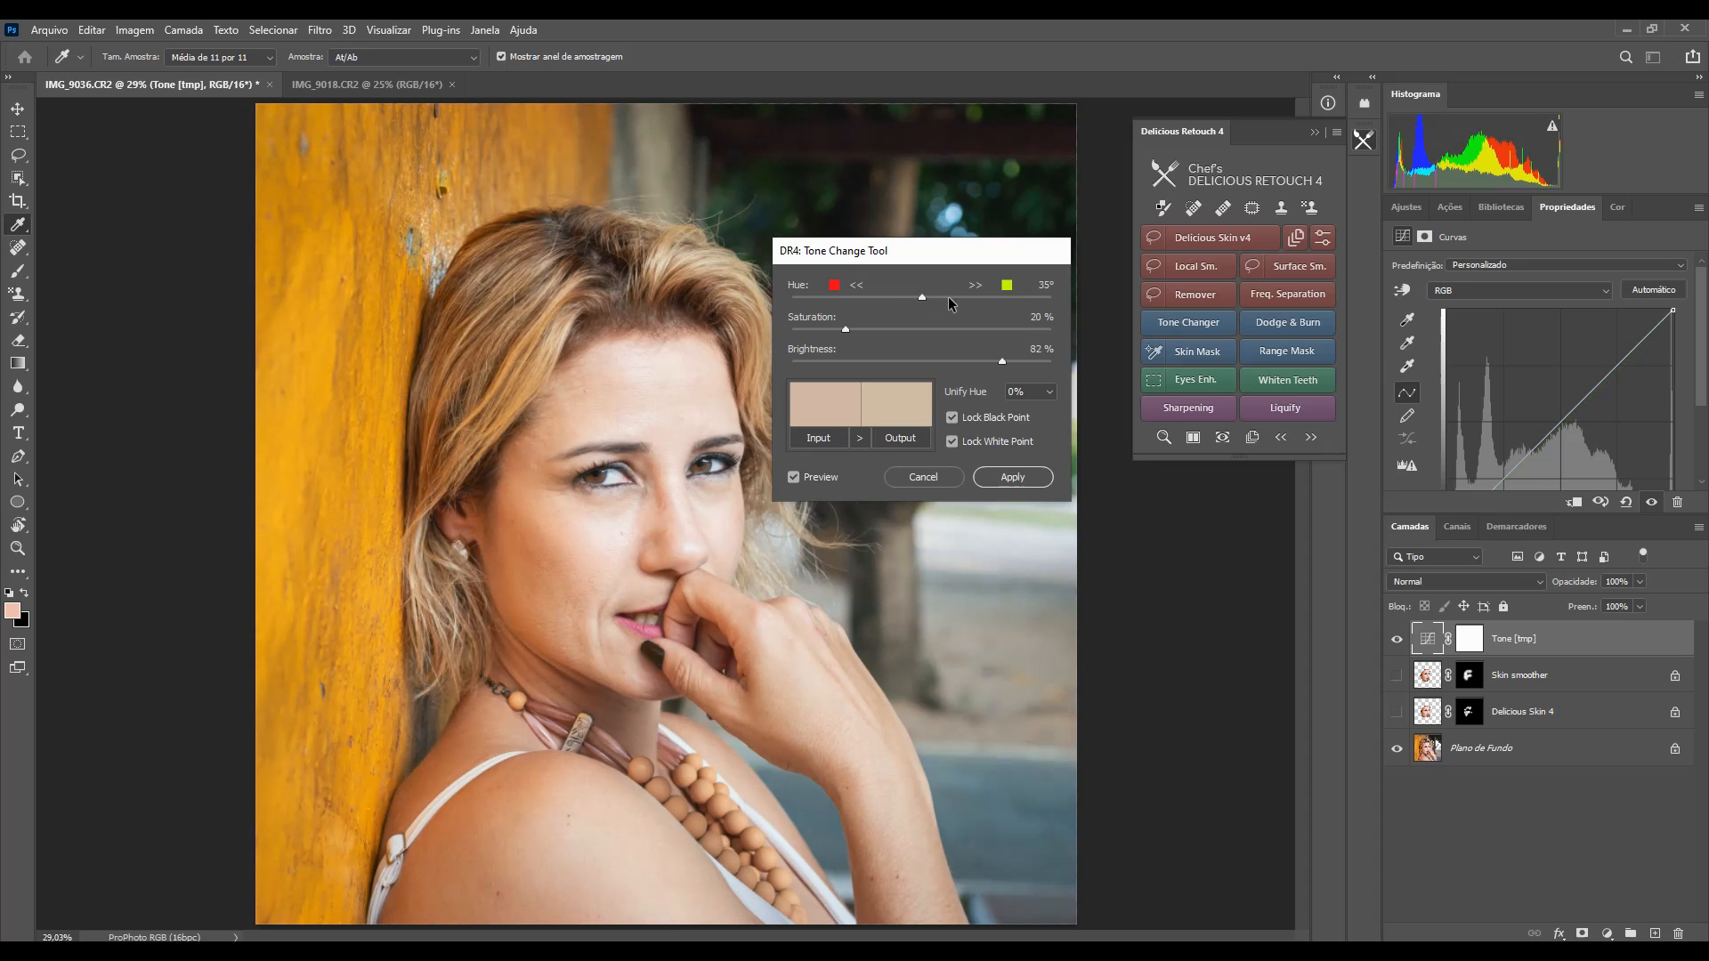
left_click(949, 297)
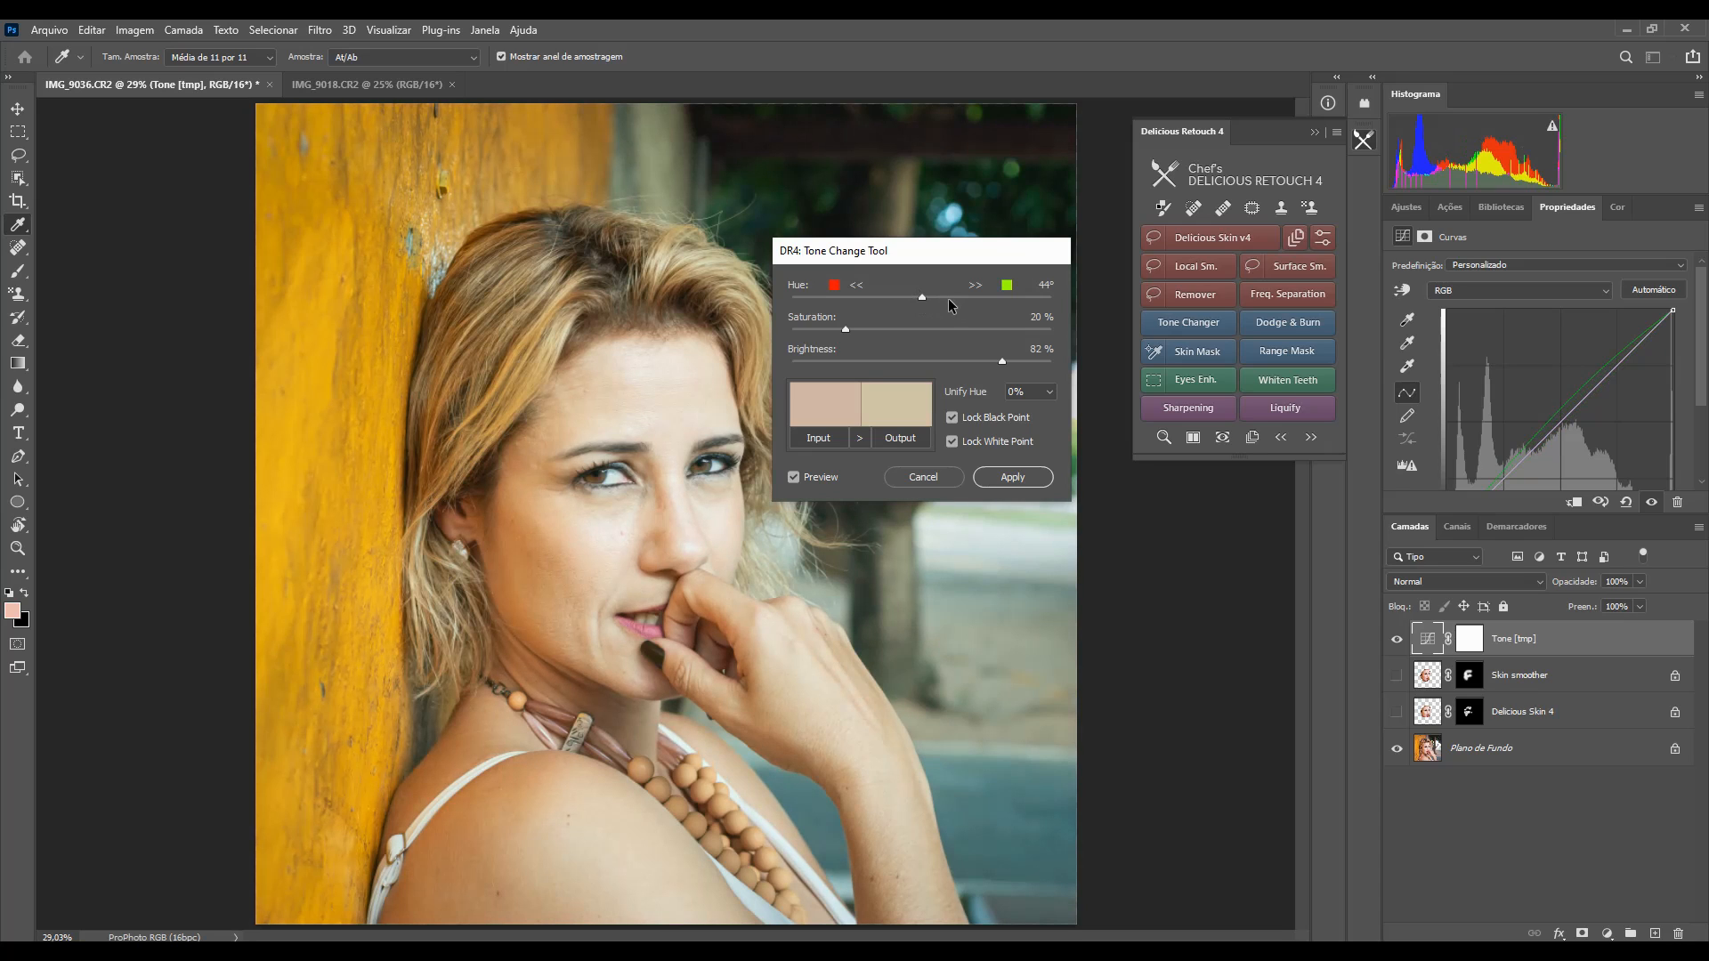
left_click(896, 305)
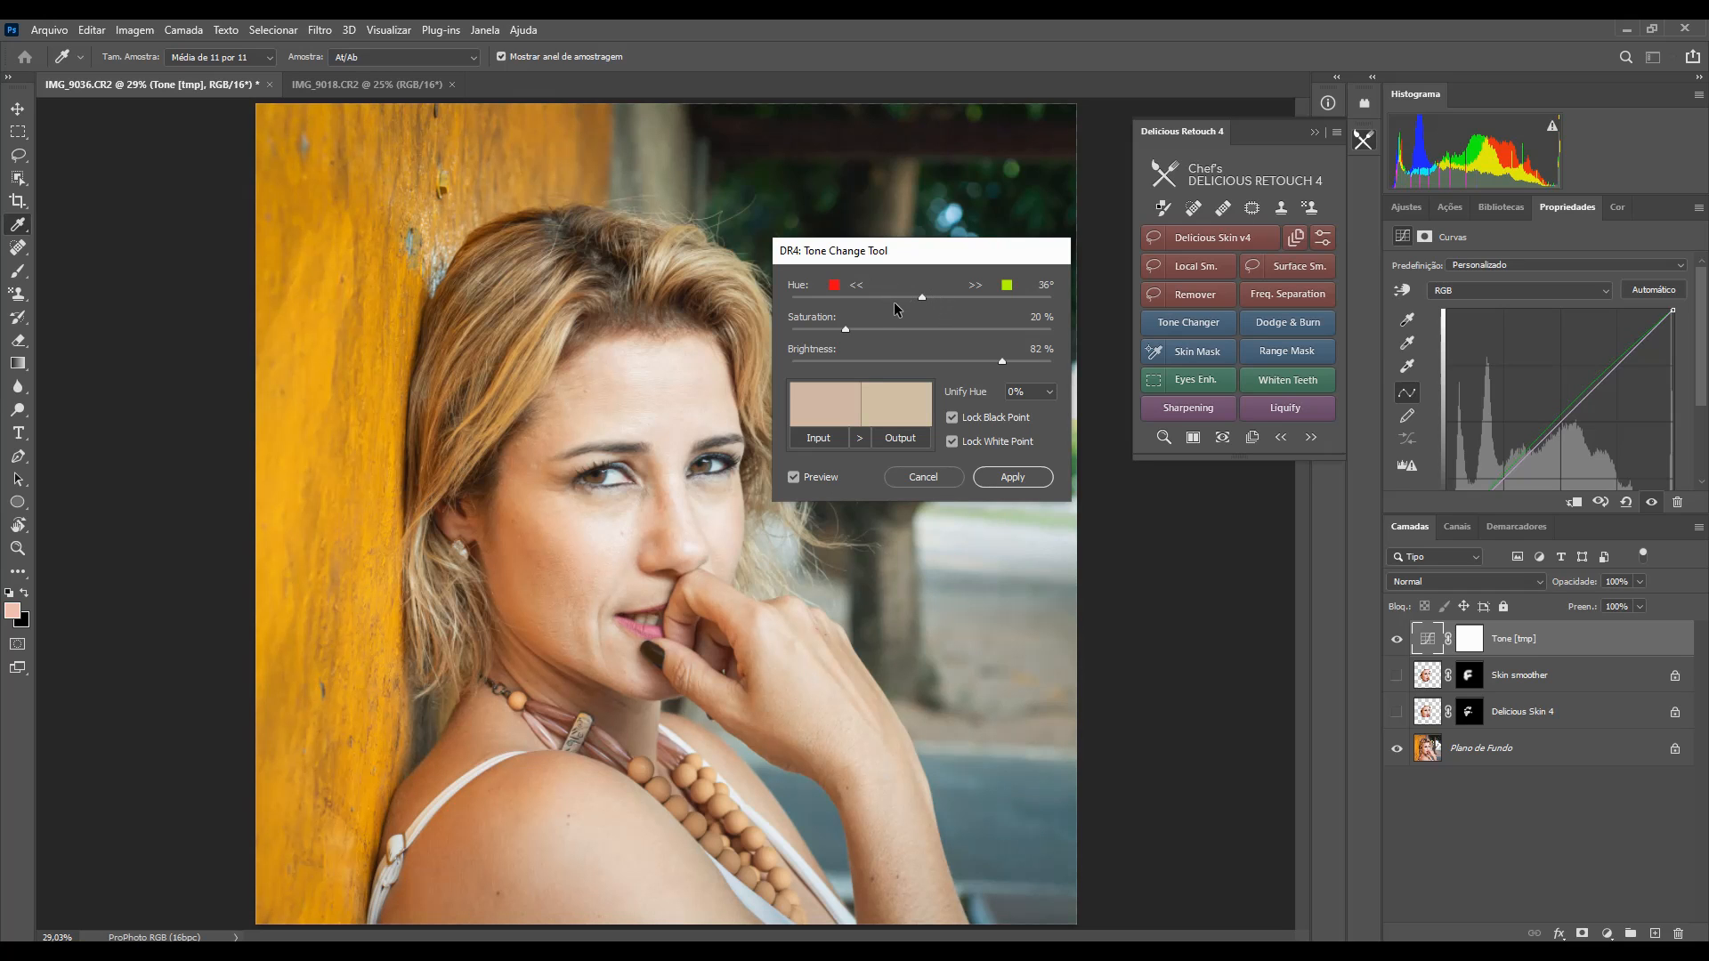
left_click(898, 301)
left_click(898, 301)
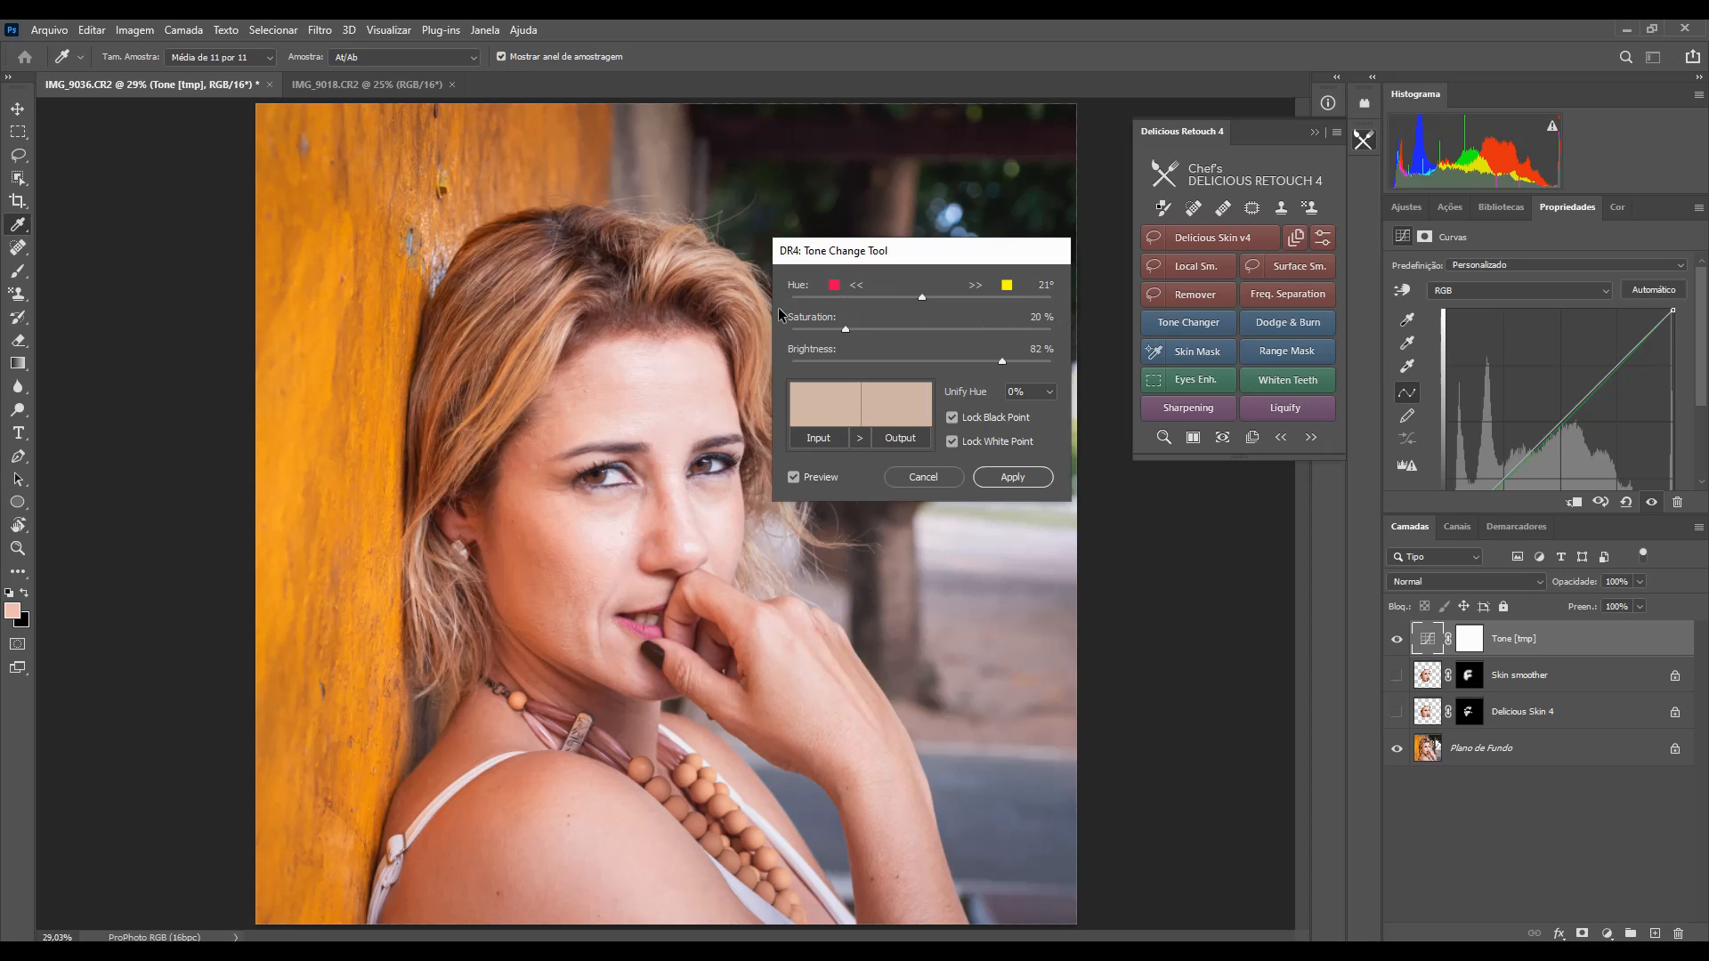
Step: Set the tone change's saturation to 18% and its brightness to 81% after trying lower and higher values
left_click(821, 331)
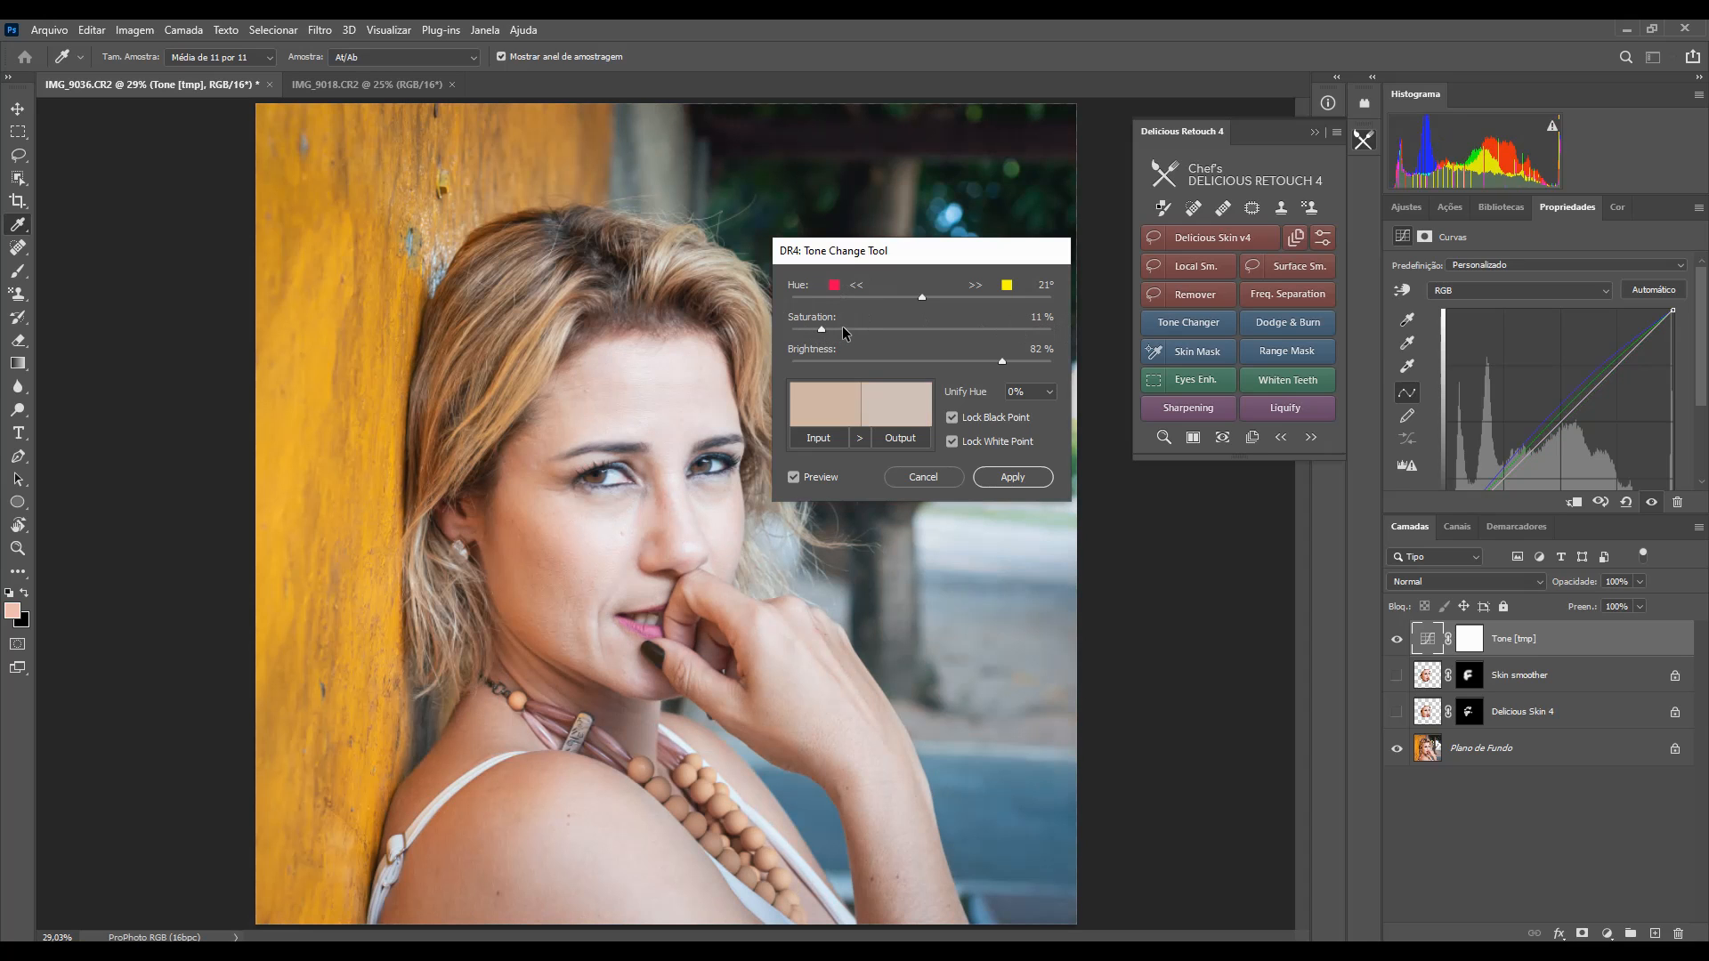
left_click(841, 329)
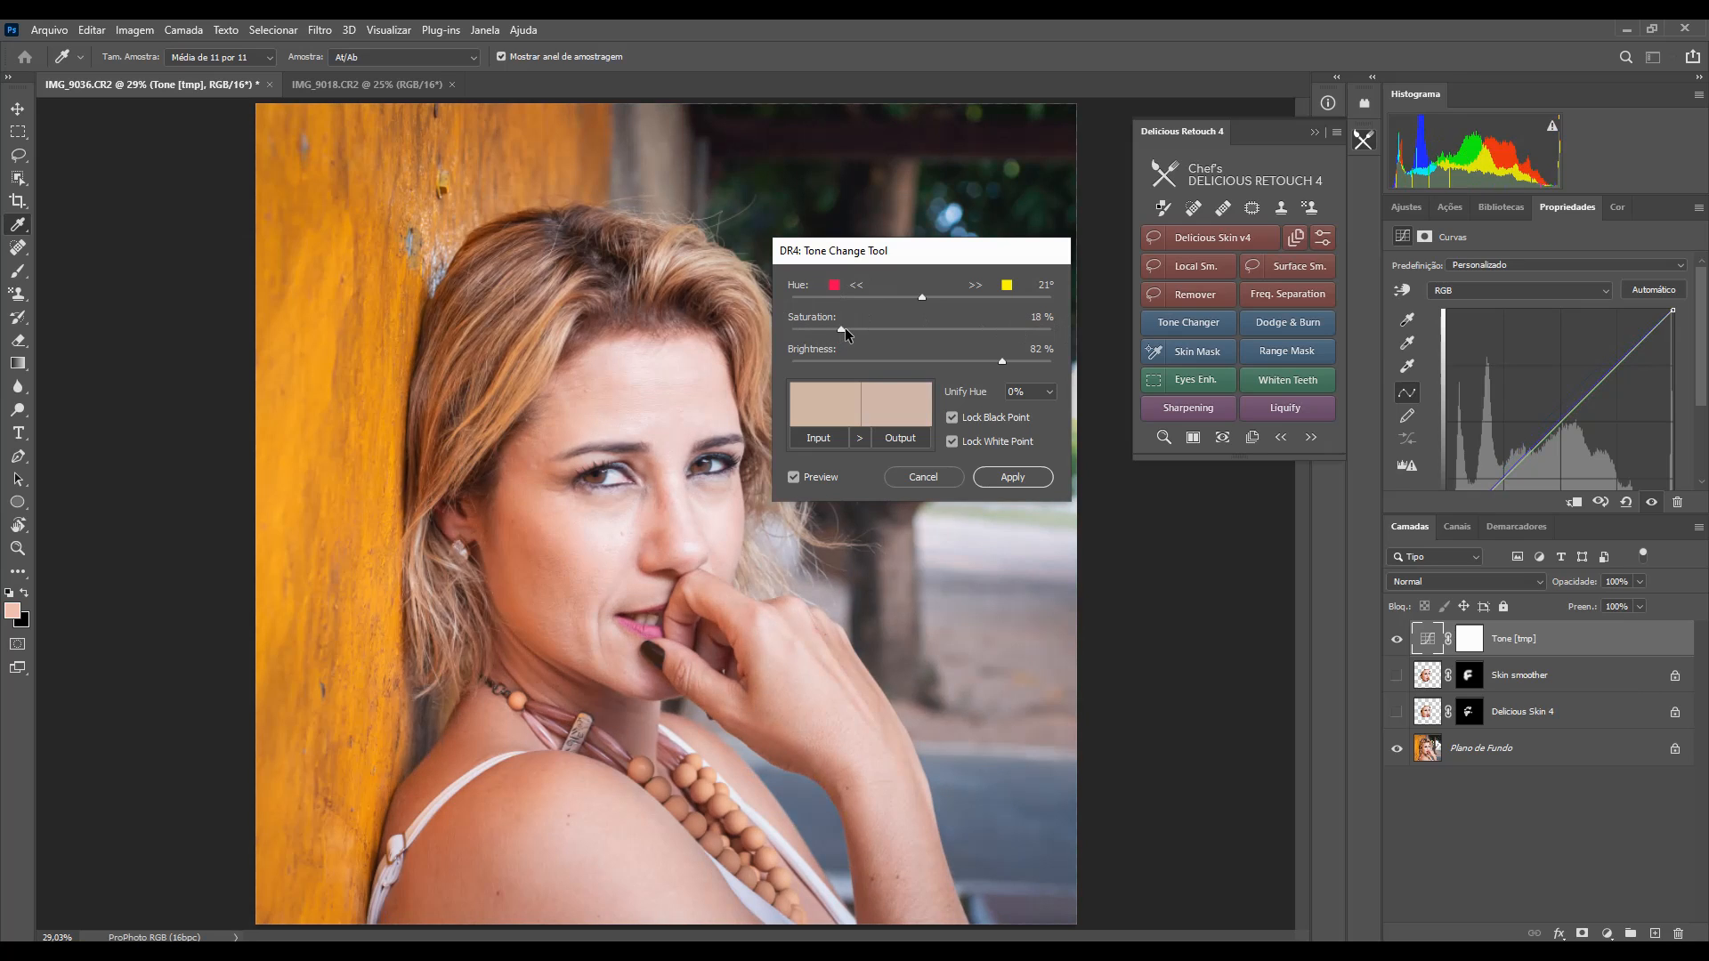
left_click(993, 362)
left_click(1006, 362)
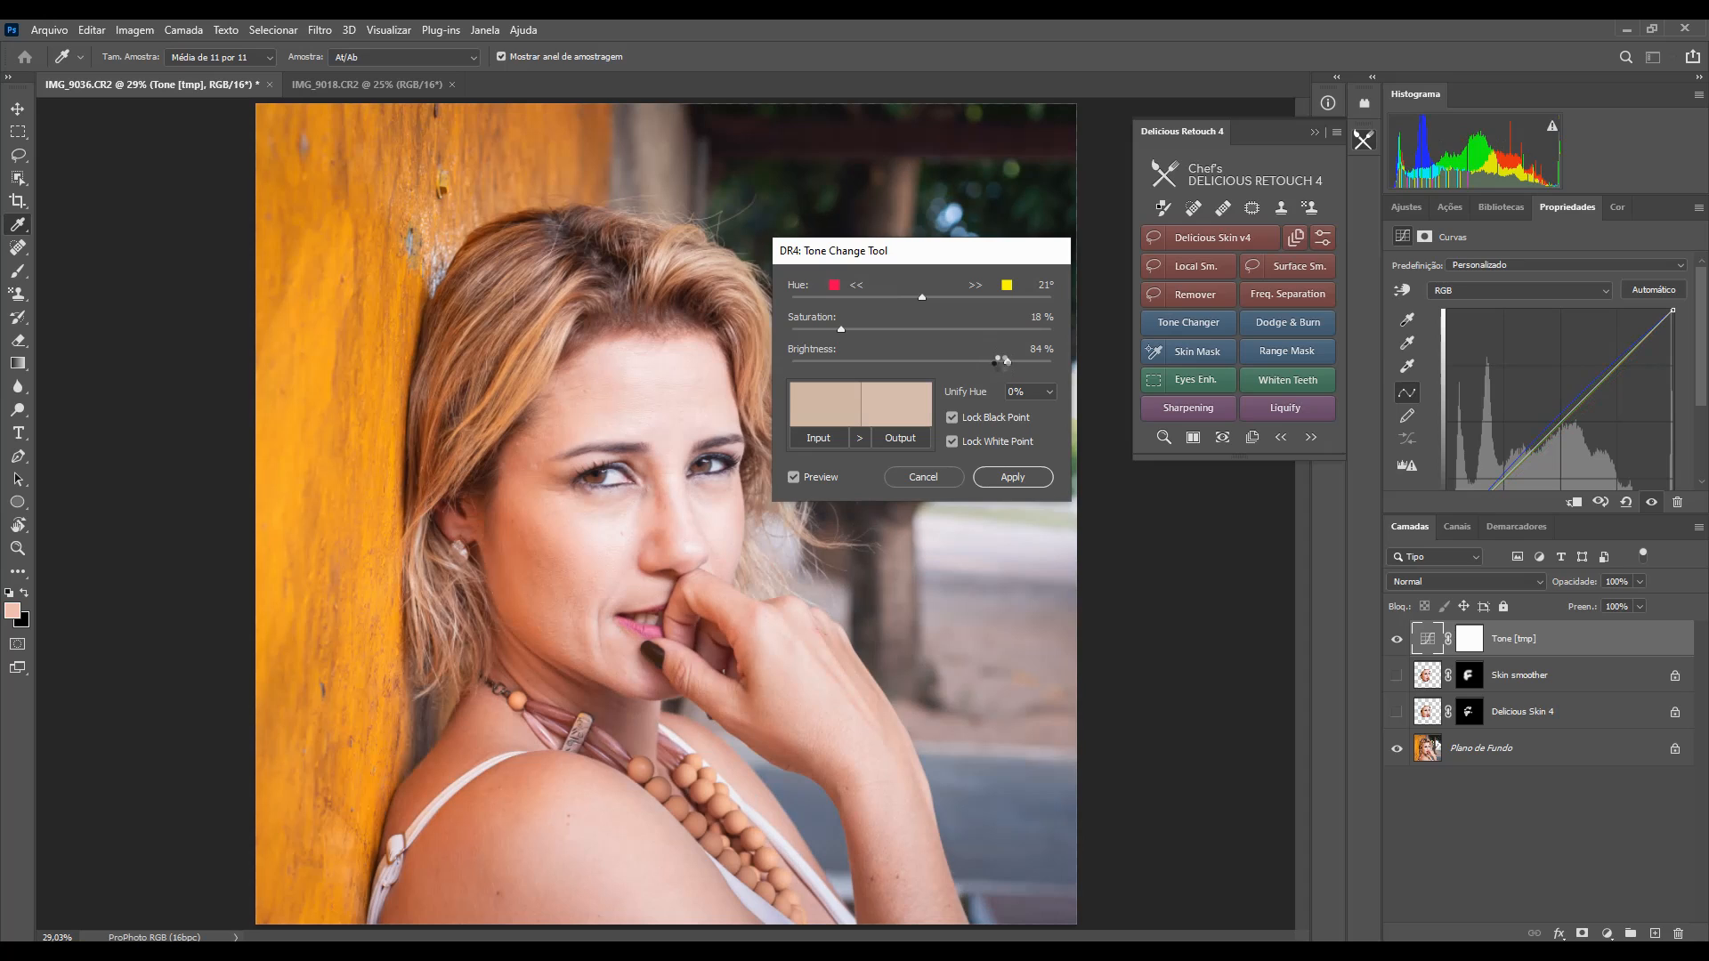
left_click(1000, 362)
Step: Compare the tone change with Lock Black Point off and on, leaving the option enabled
left_click(951, 417)
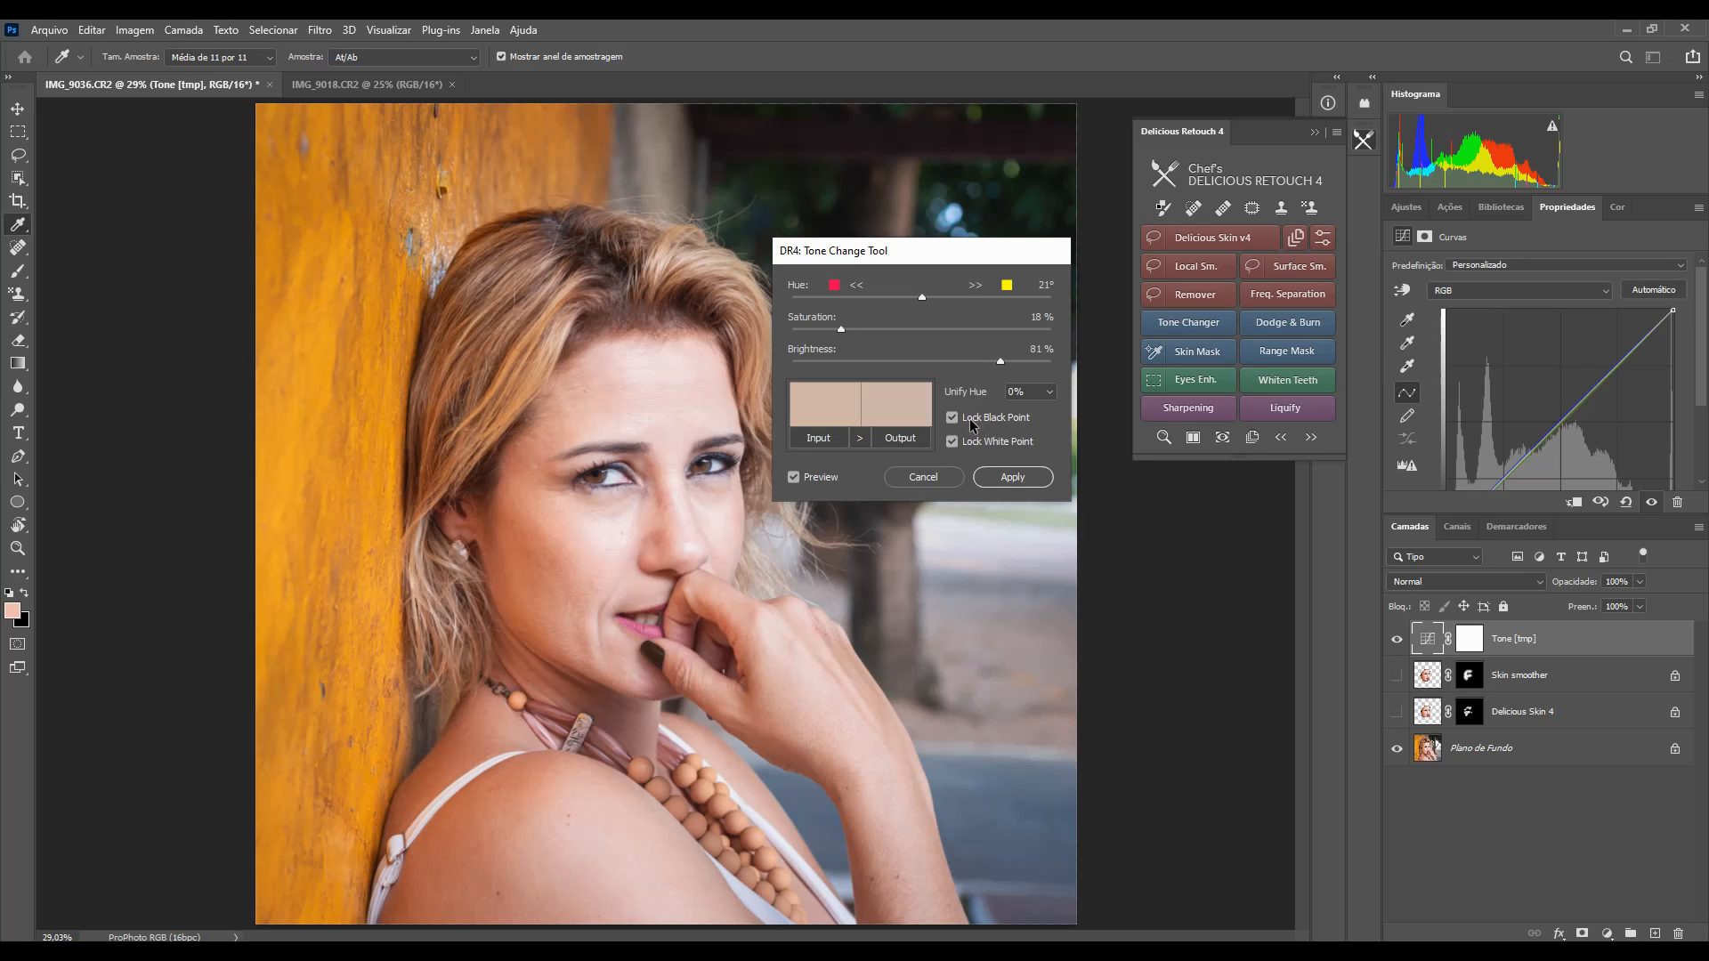
left_click(953, 417)
left_click(954, 418)
left_click(953, 418)
Step: Set Unify Hue to 50% and apply the tone change
left_click(1022, 397)
left_click(1019, 435)
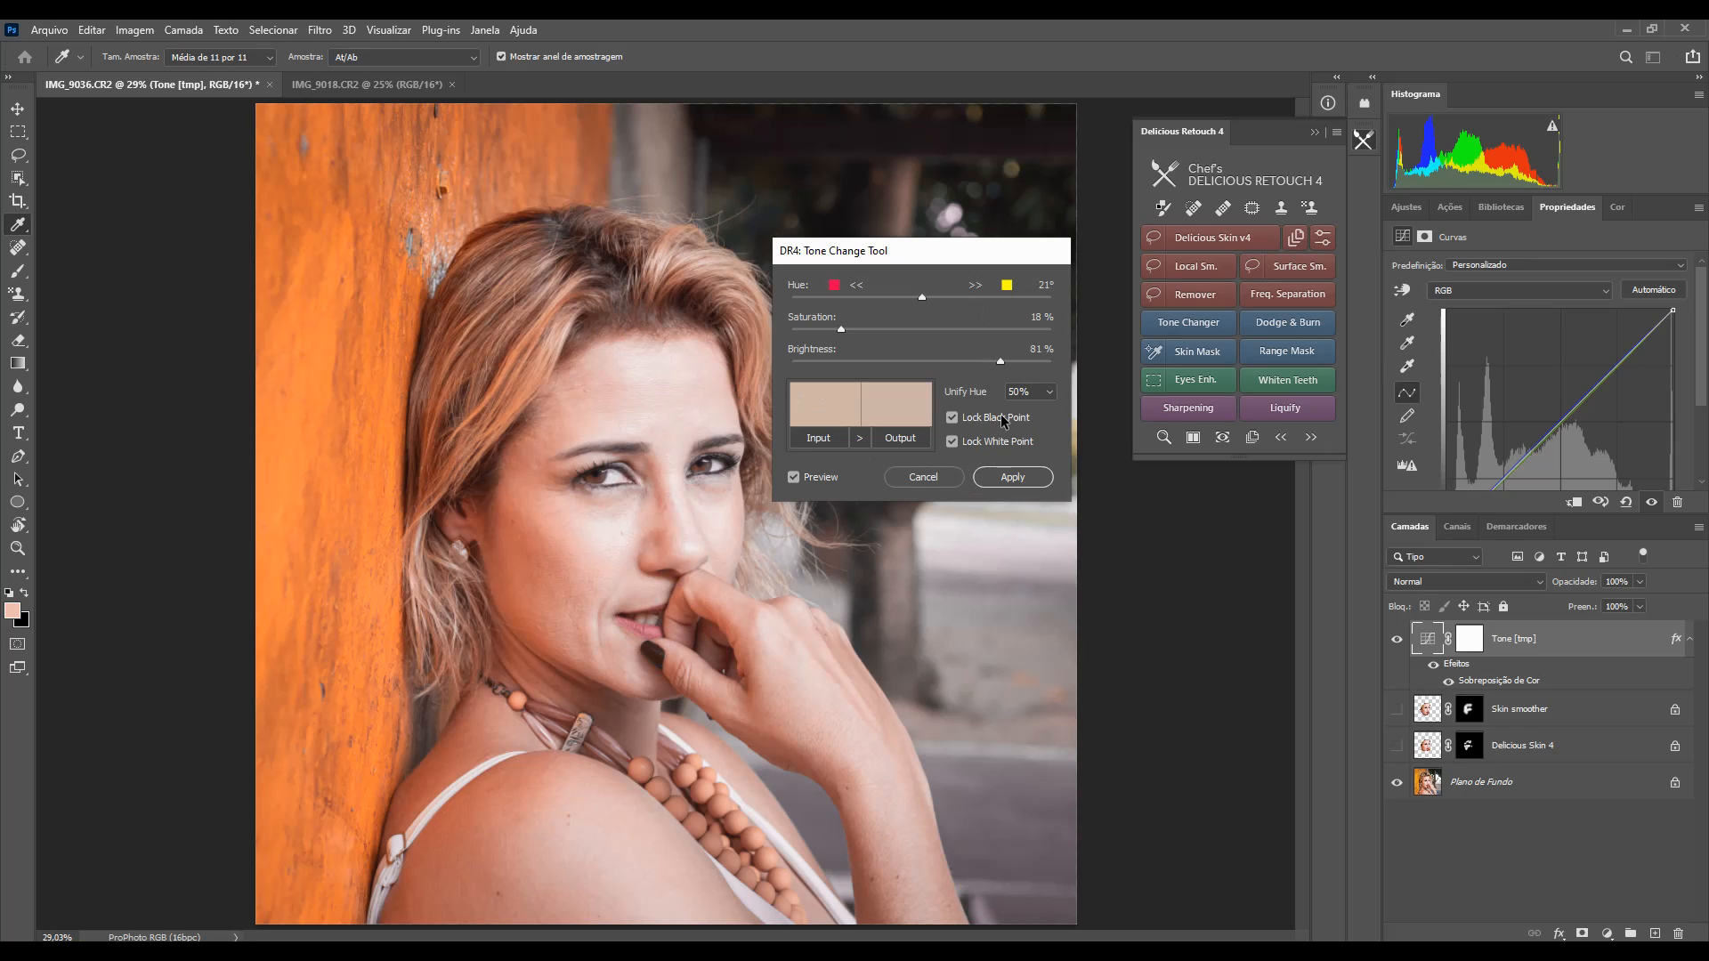
left_click(1013, 478)
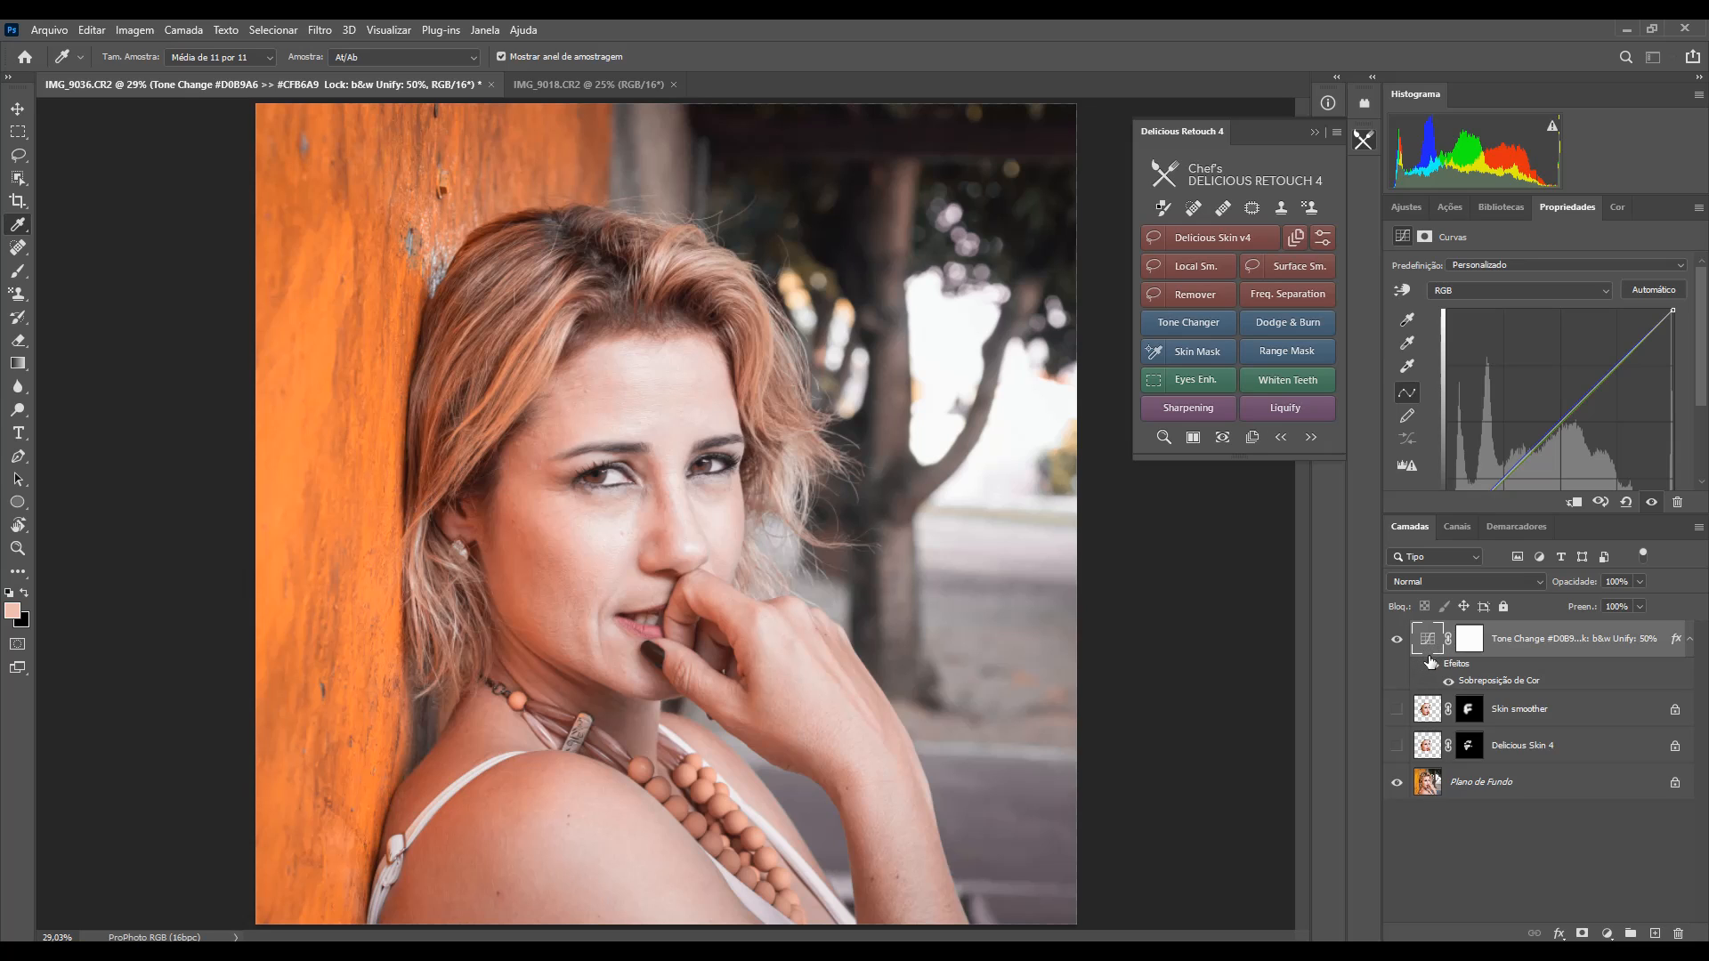
Step: Fill the Tone Change layer's mask with black and paint white over the face, arm and shoulder skin
left_click(1469, 639)
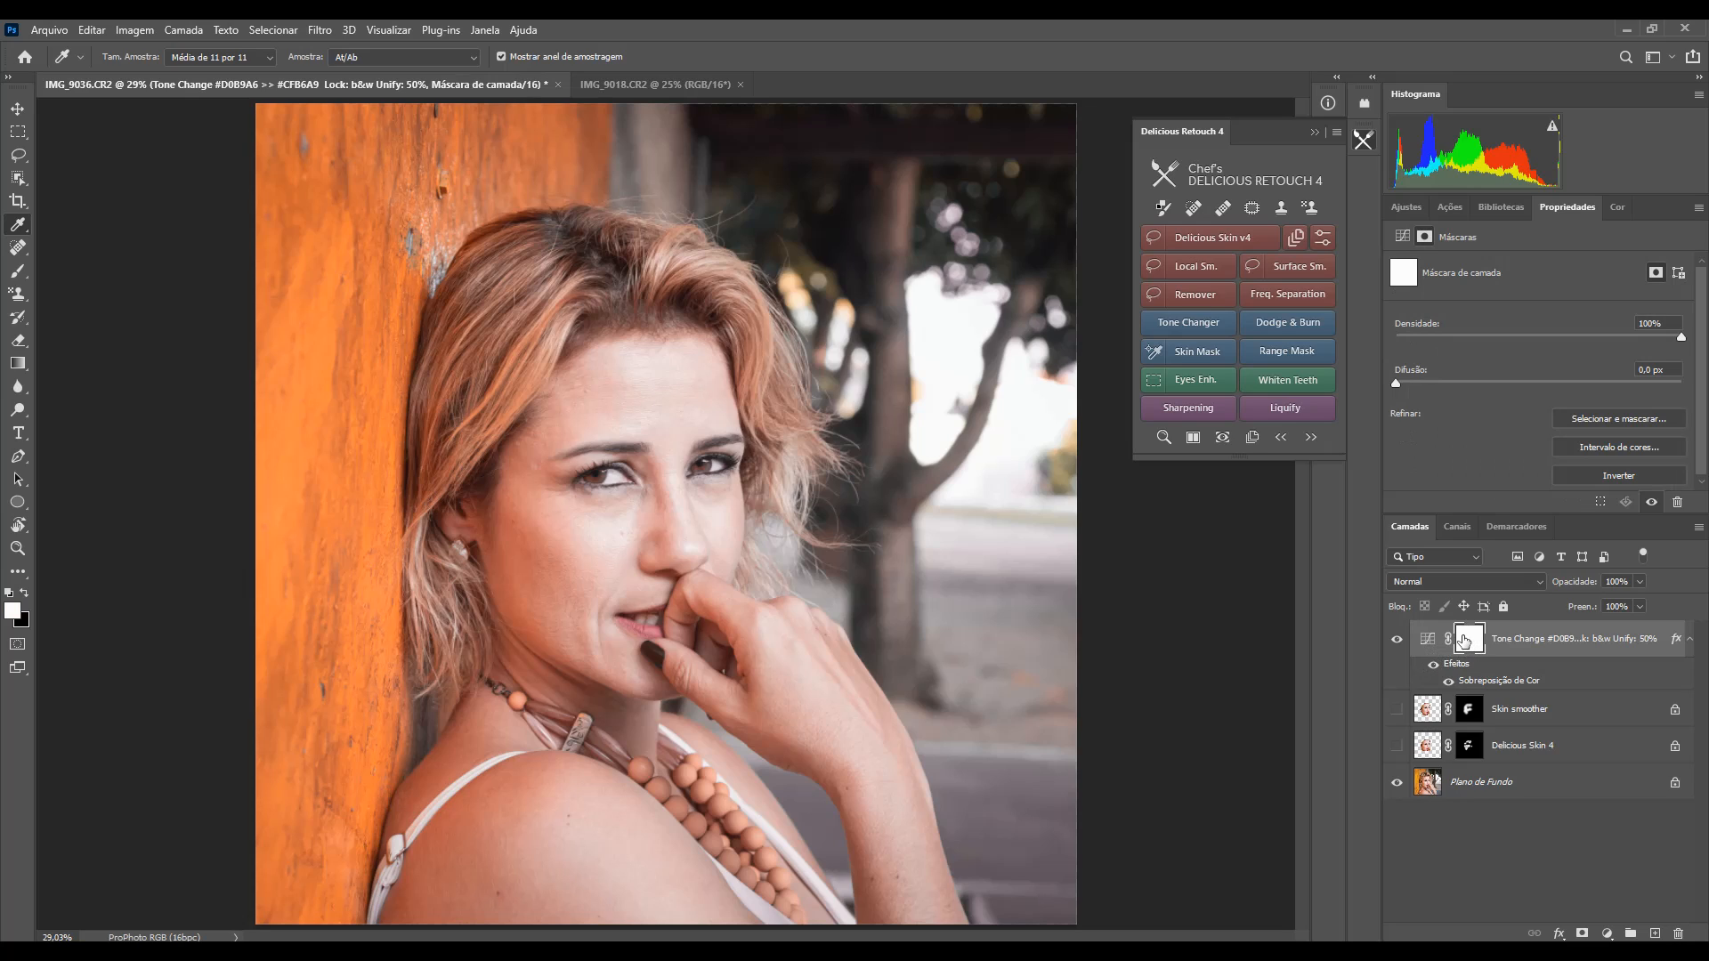
key("ctrl+BackSpace")
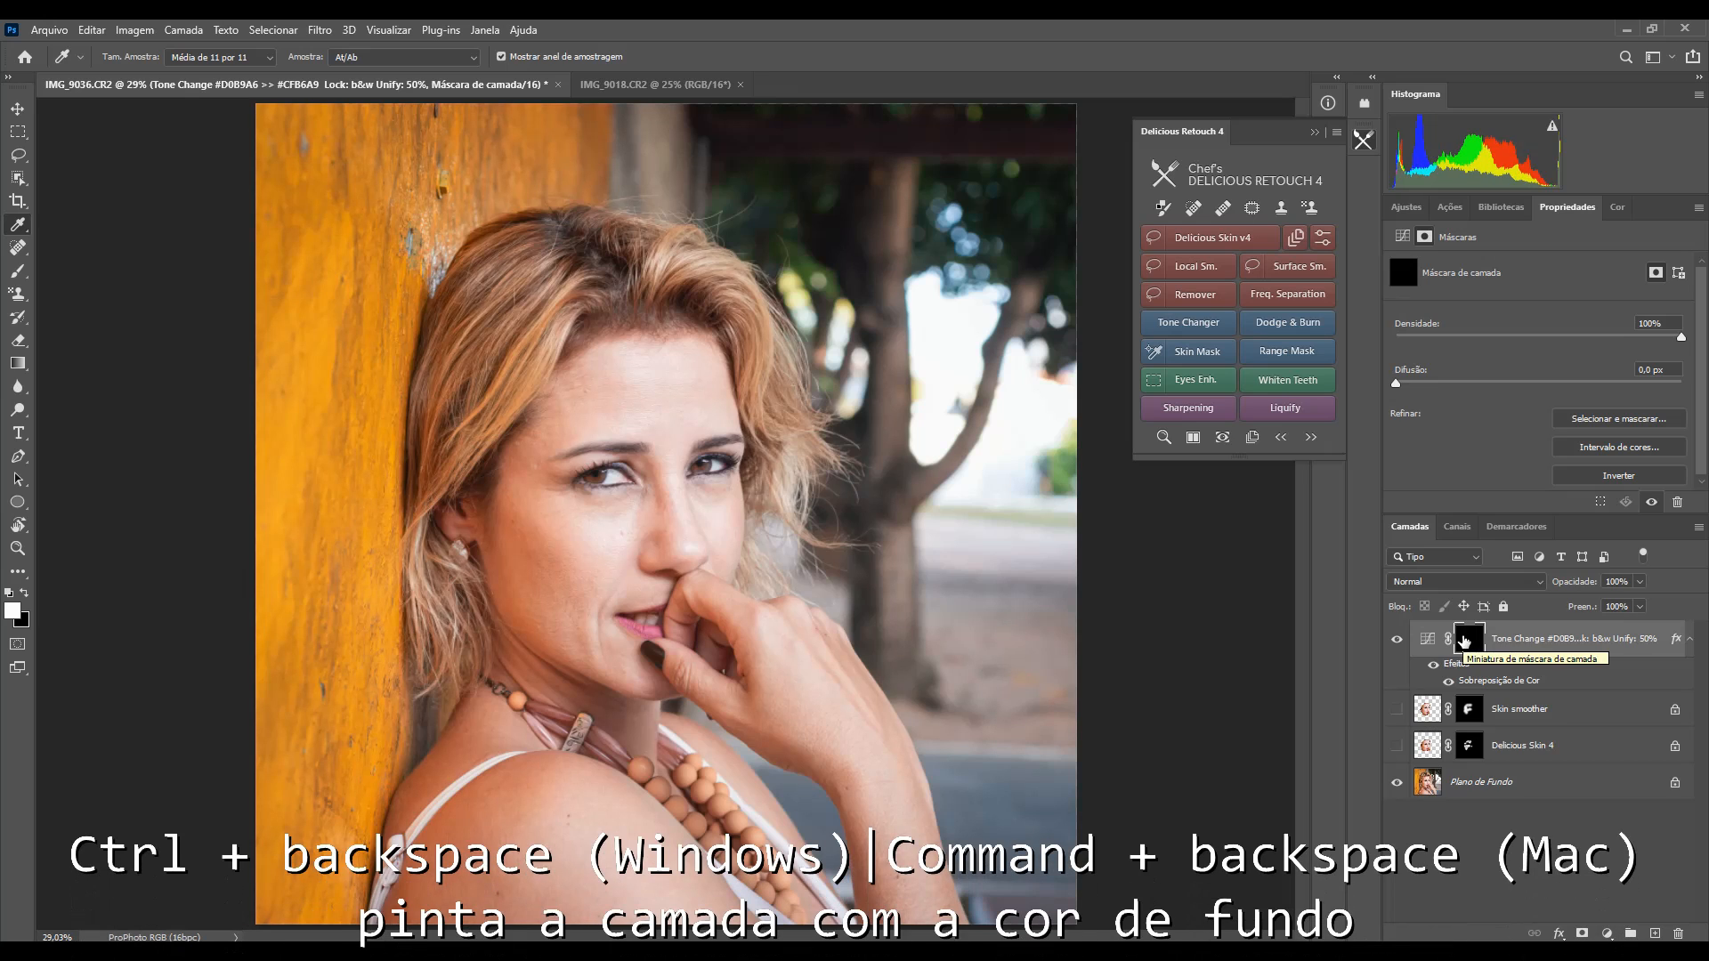
key("b")
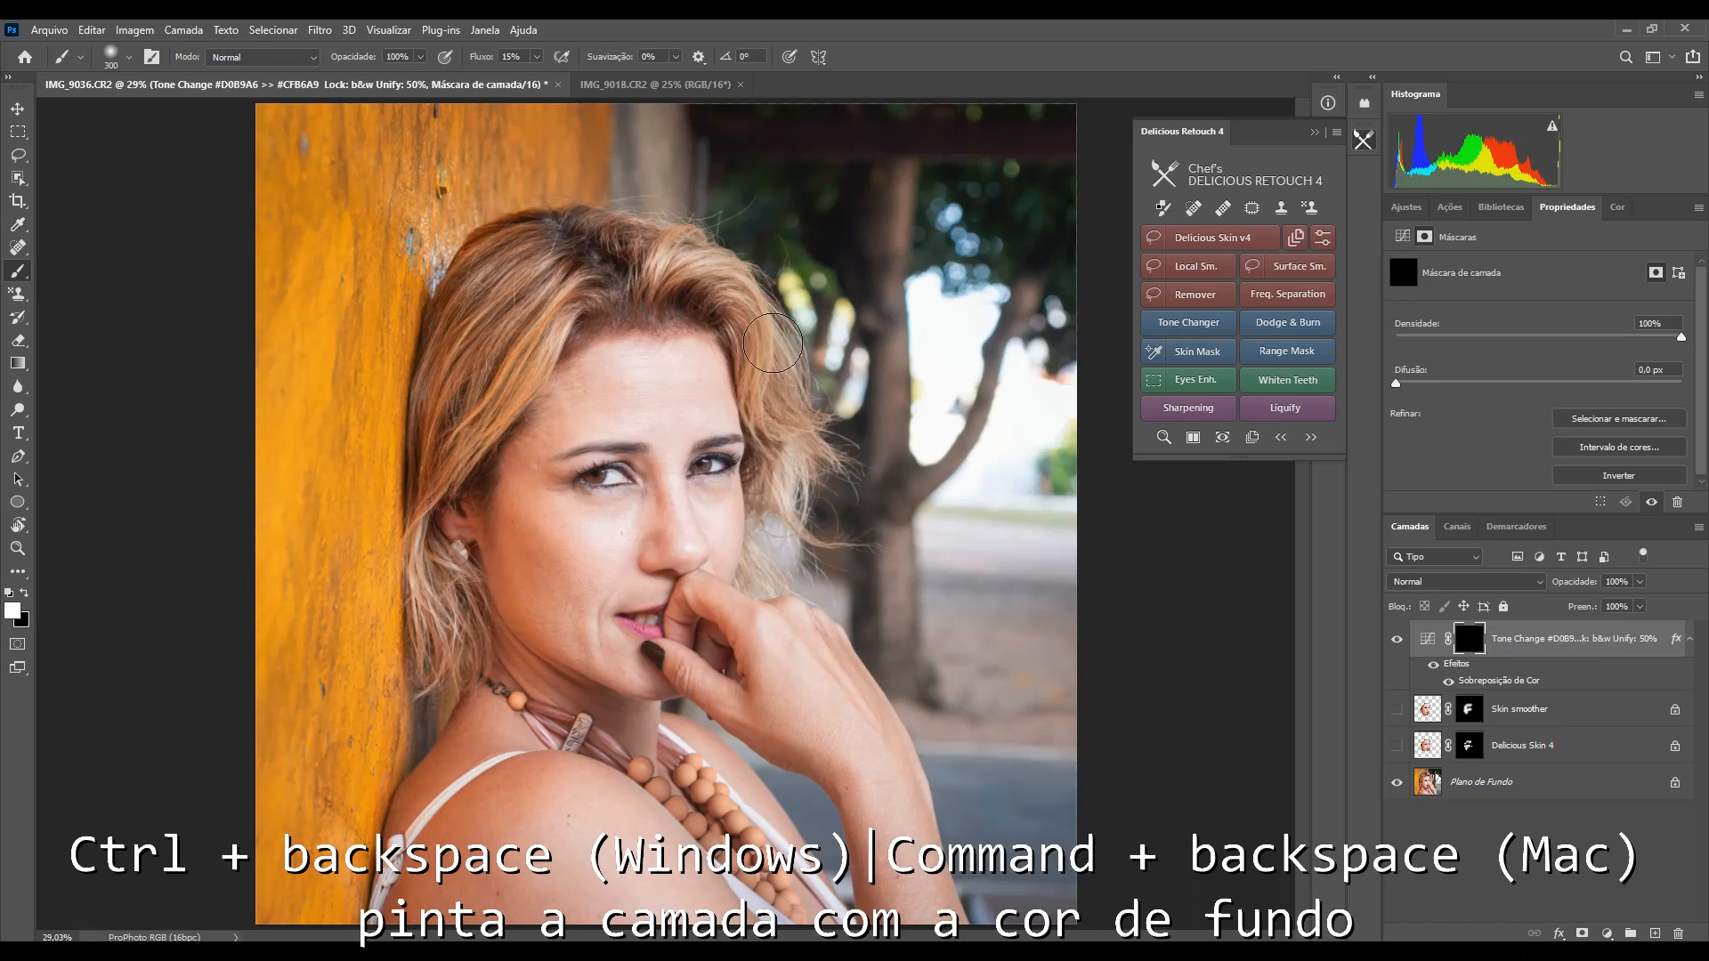
mouse_move(605, 421)
left_mouse_down()
mouse_move(611, 401)
mouse_move(570, 438)
mouse_move(679, 450)
mouse_move(727, 556)
mouse_move(553, 594)
mouse_move(715, 594)
mouse_move(827, 688)
mouse_move(894, 861)
left_mouse_up()
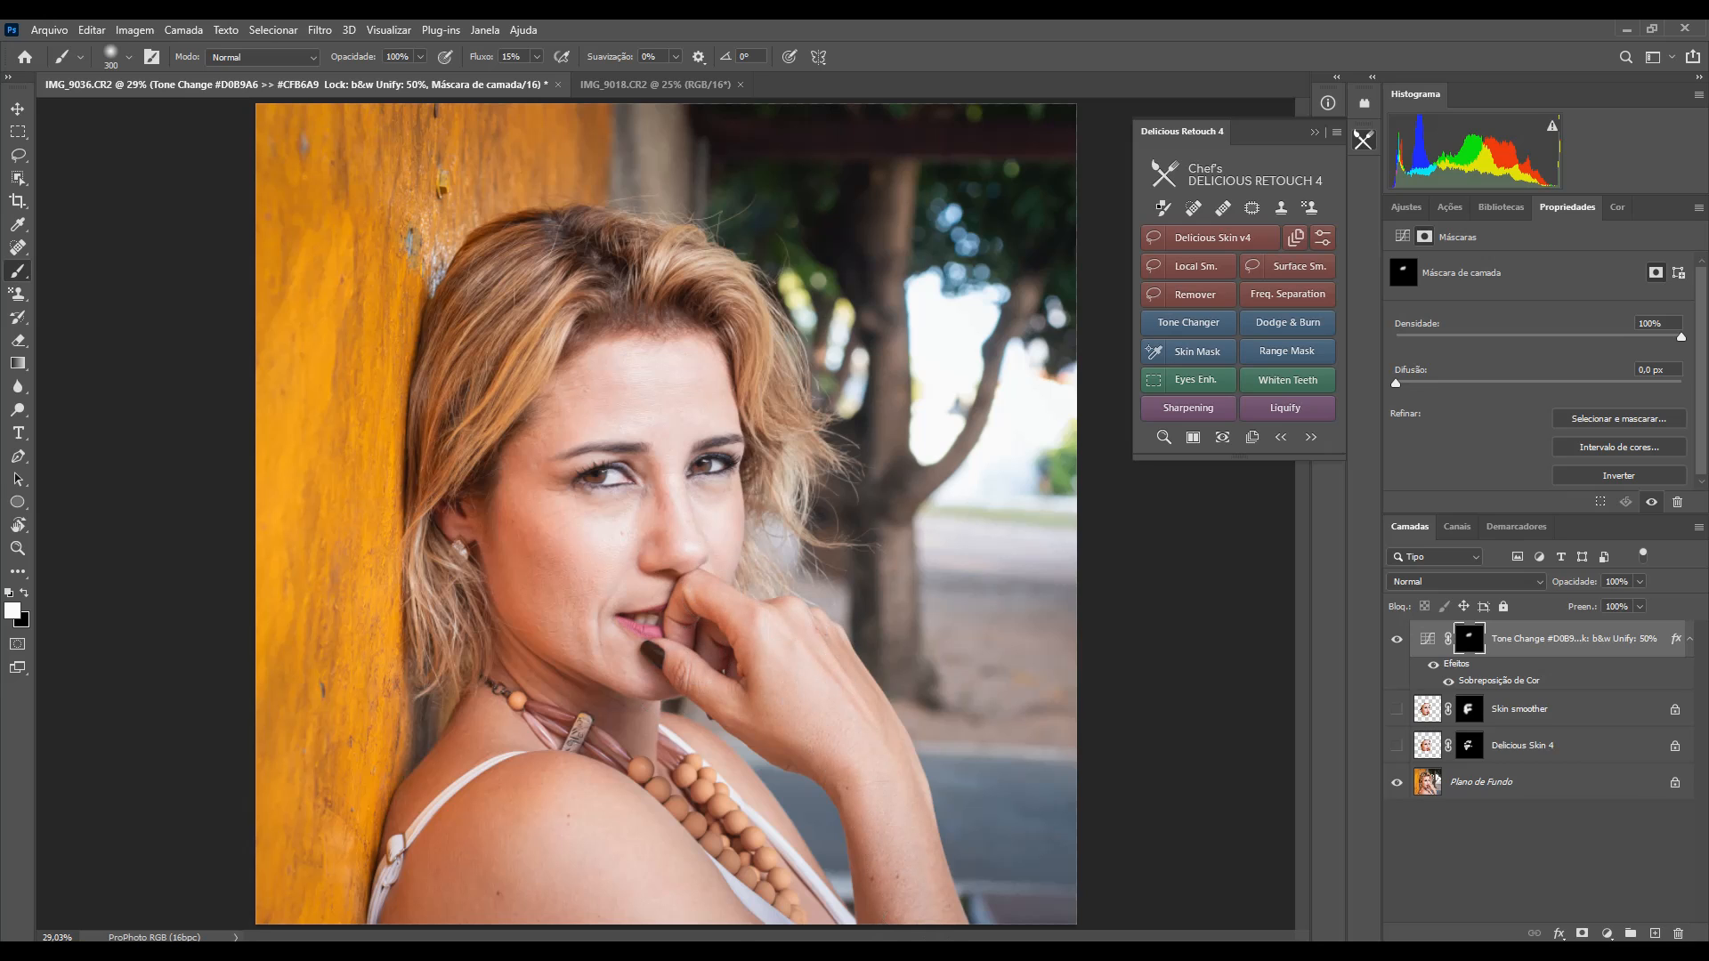
mouse_move(641, 802)
left_mouse_down()
mouse_move(462, 916)
mouse_move(484, 751)
left_mouse_up()
Step: Compare the portrait with and without the Tone Change layer and leave the layer hidden
left_click(1397, 640)
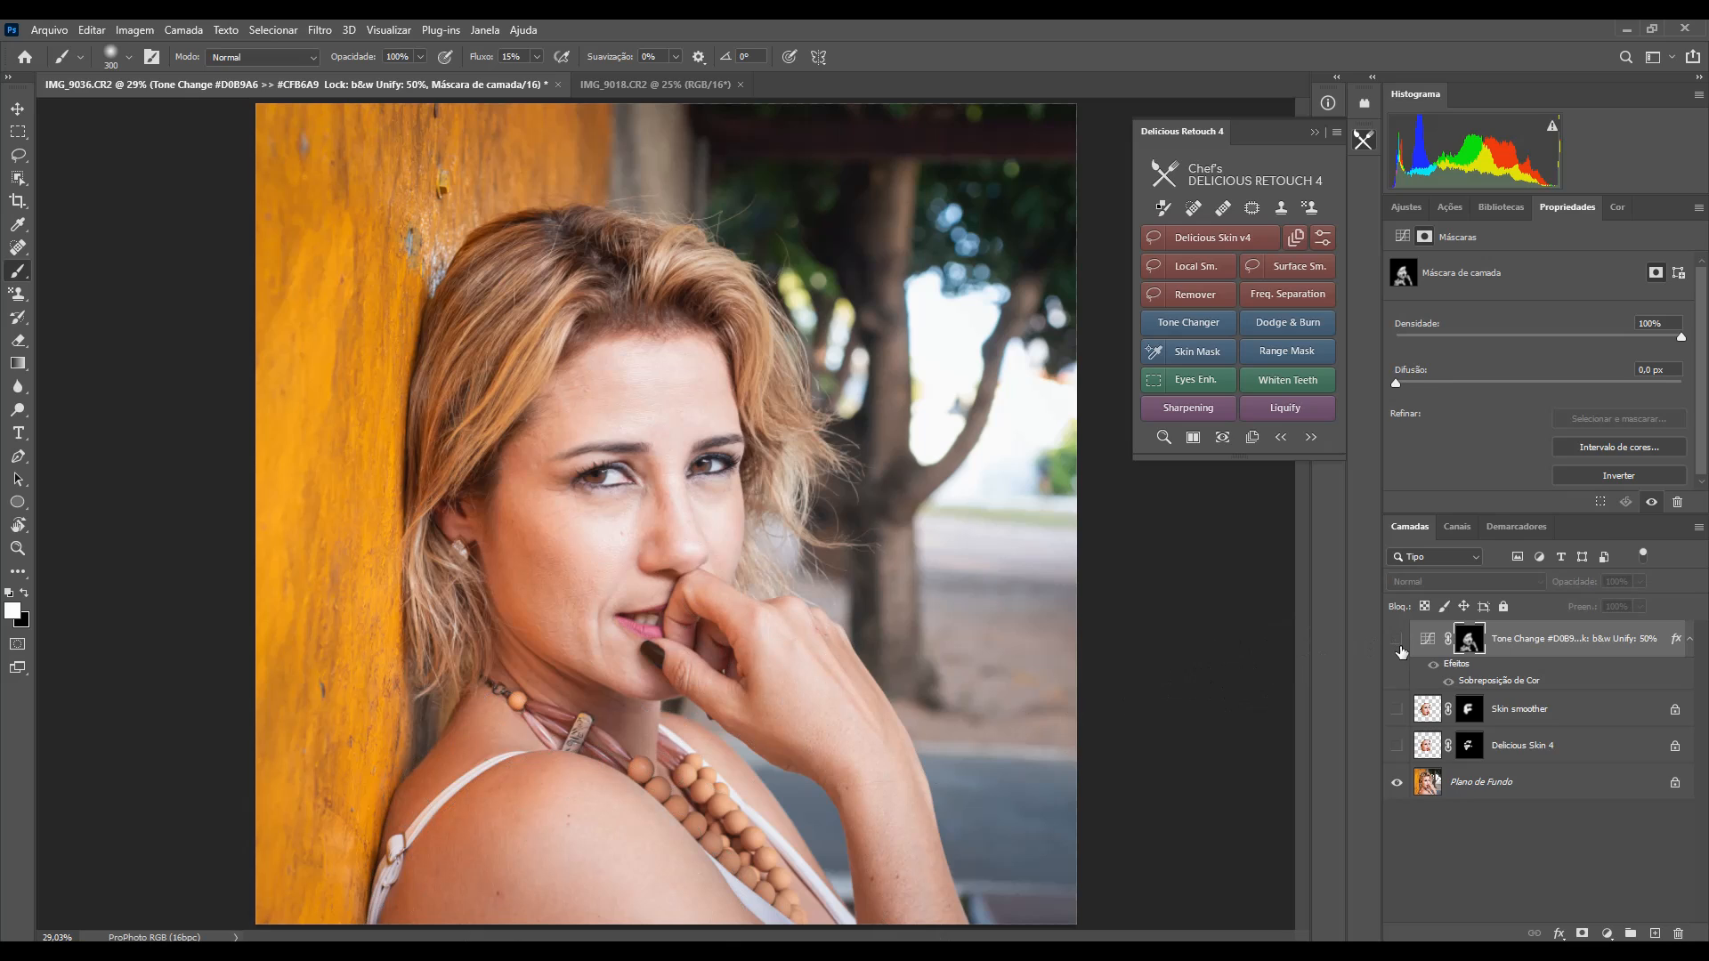
left_click(1396, 640)
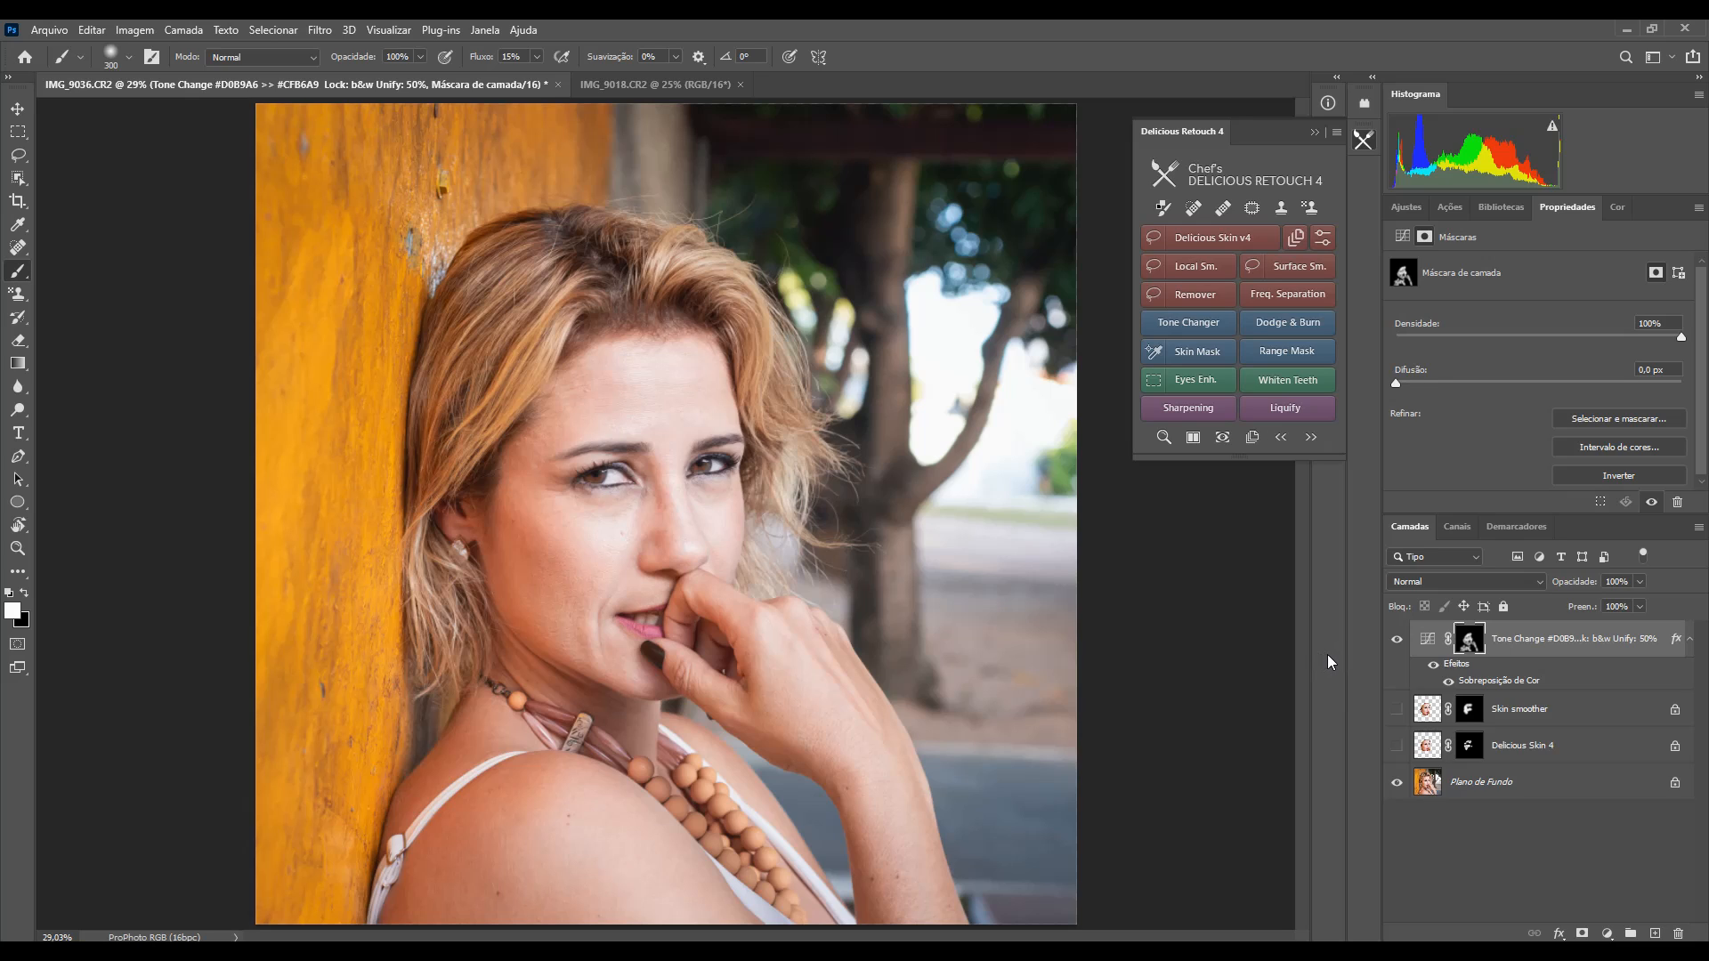
left_click(1397, 640)
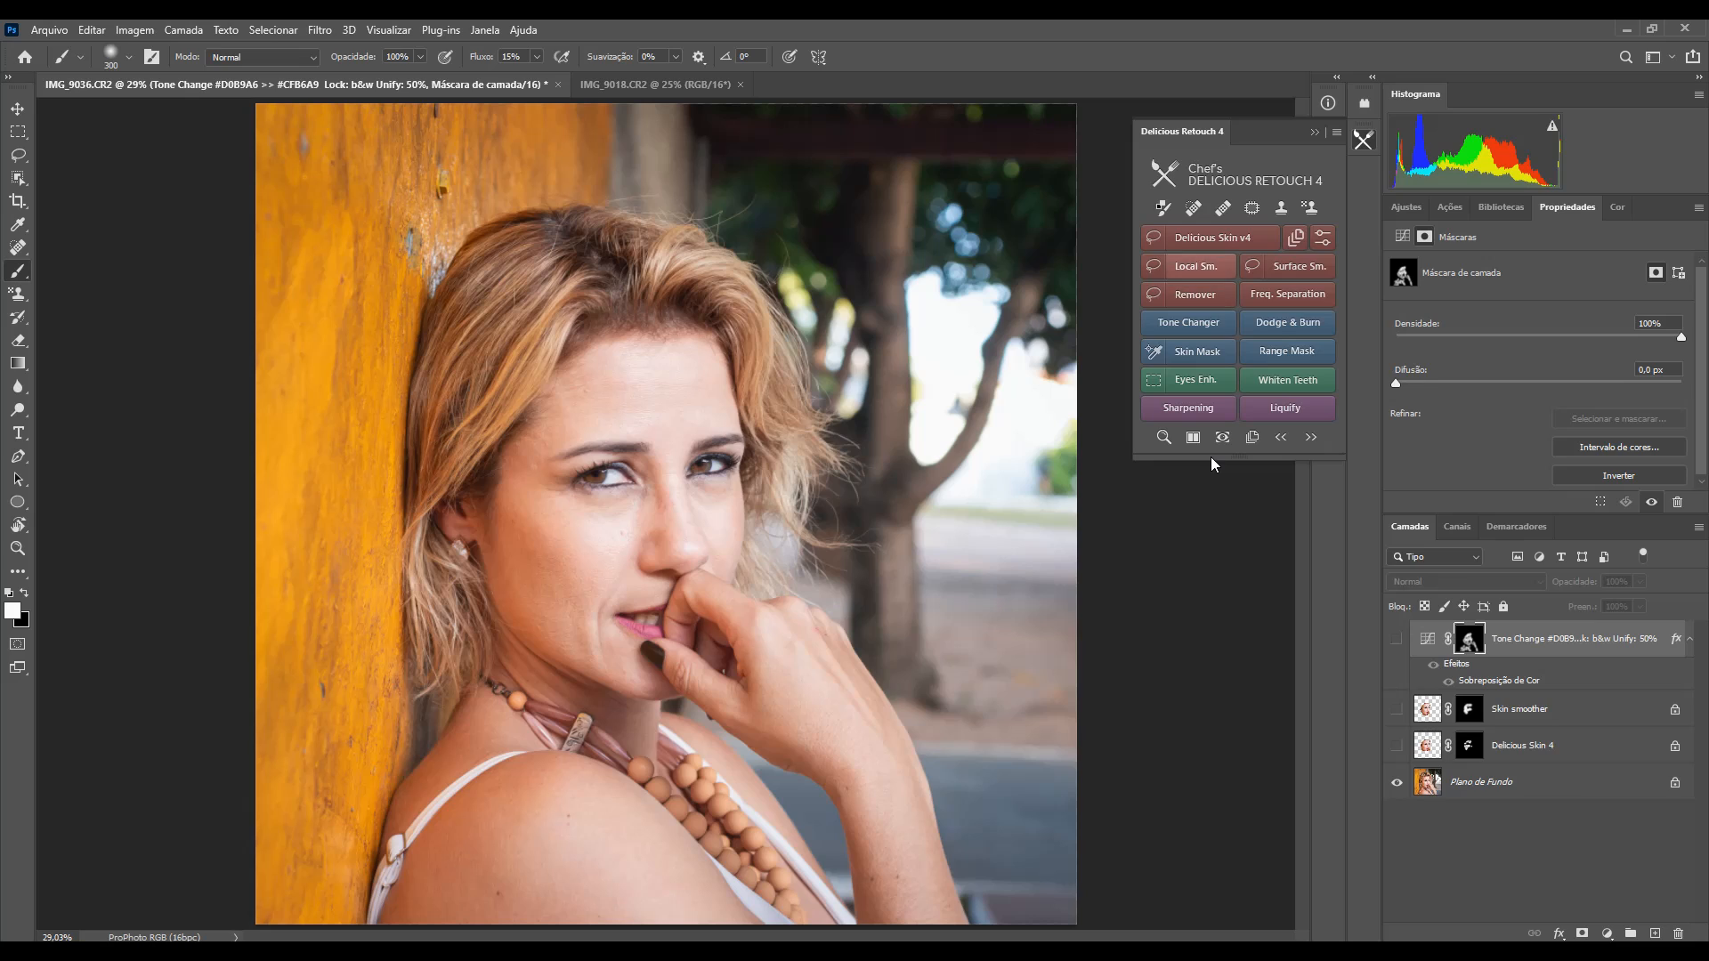
Step: Lasso the cheek under the eye nearer the earring, start Local Smoother on that selection and move its dialog off the cheek
key("z")
mouse_move(666, 478)
left_mouse_down()
mouse_move(736, 445)
mouse_move(836, 347)
left_mouse_up()
key("space")
left_click(1149, 265)
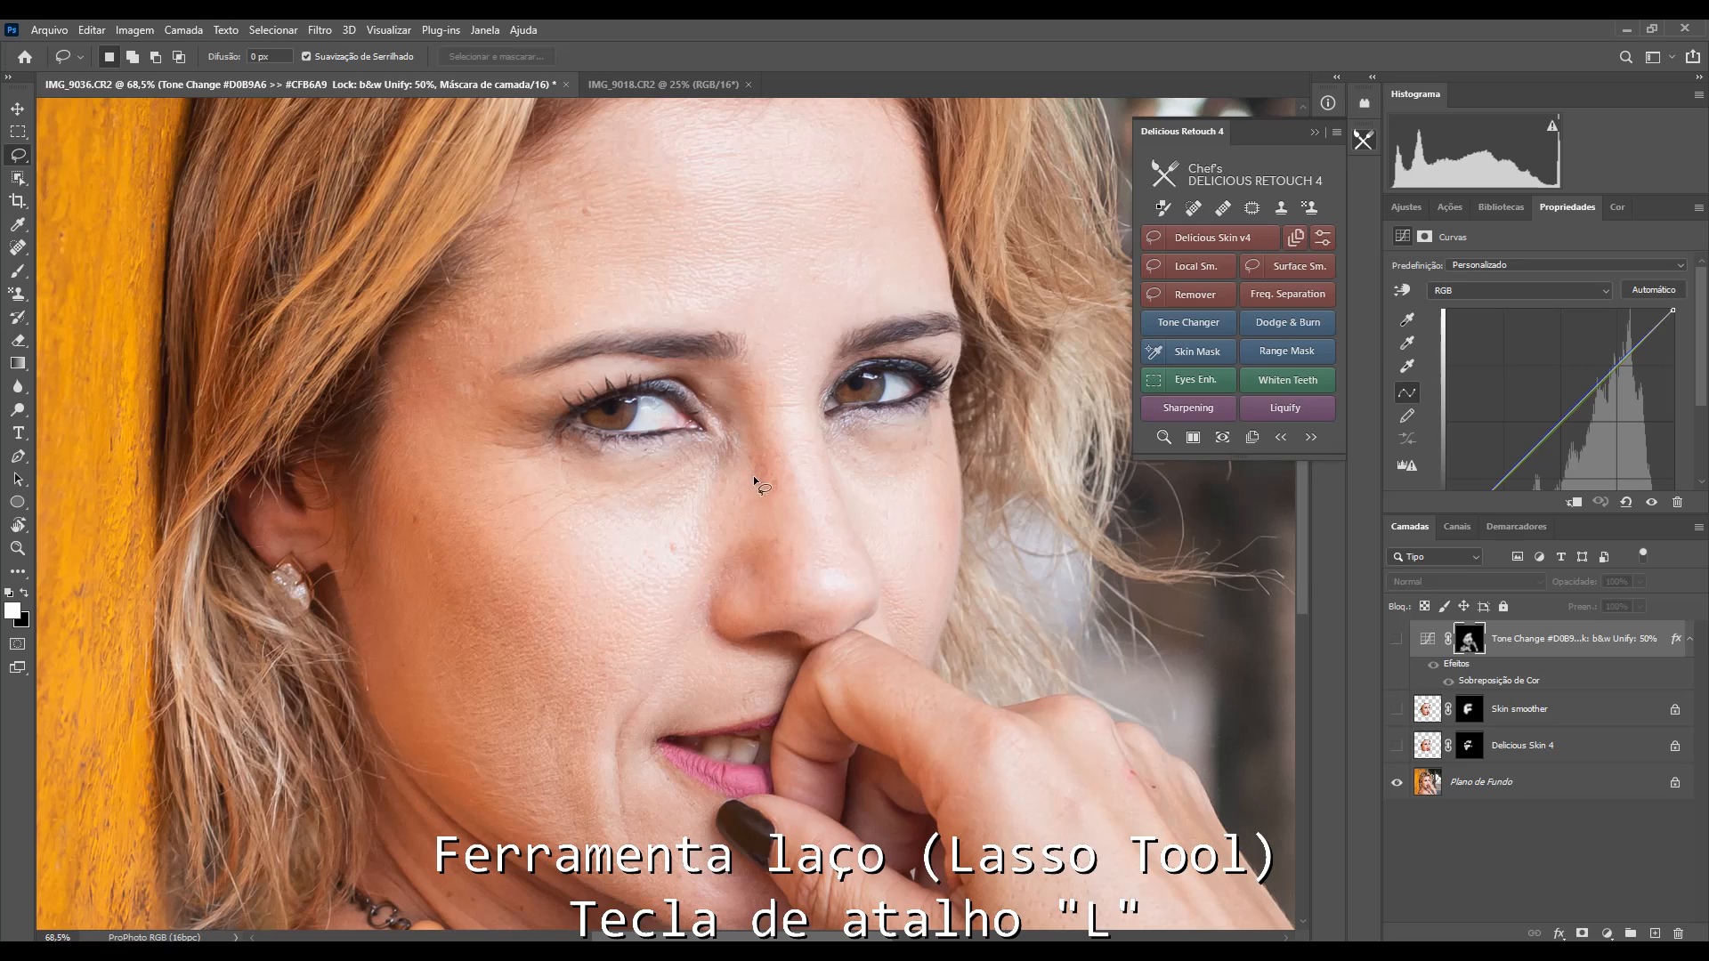
left_click_drag(737, 434, 469, 451)
mouse_move(621, 598)
left_mouse_down()
mouse_move(721, 580)
mouse_move(777, 512)
left_mouse_up()
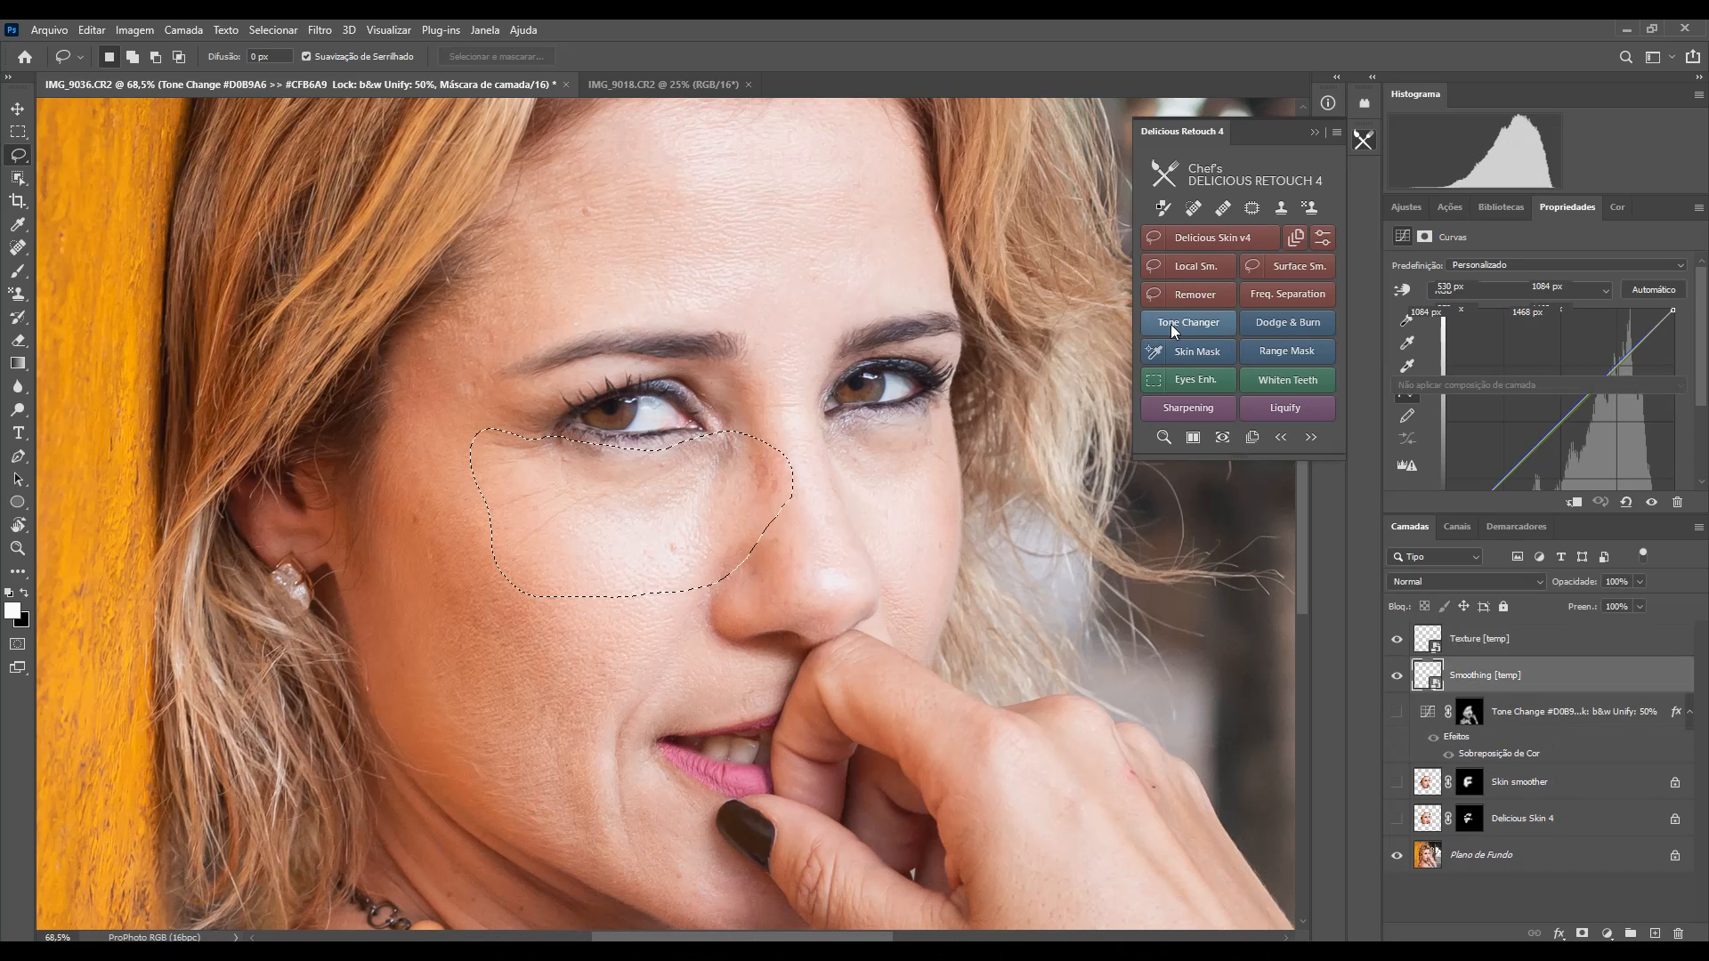
left_click_drag(885, 381, 955, 173)
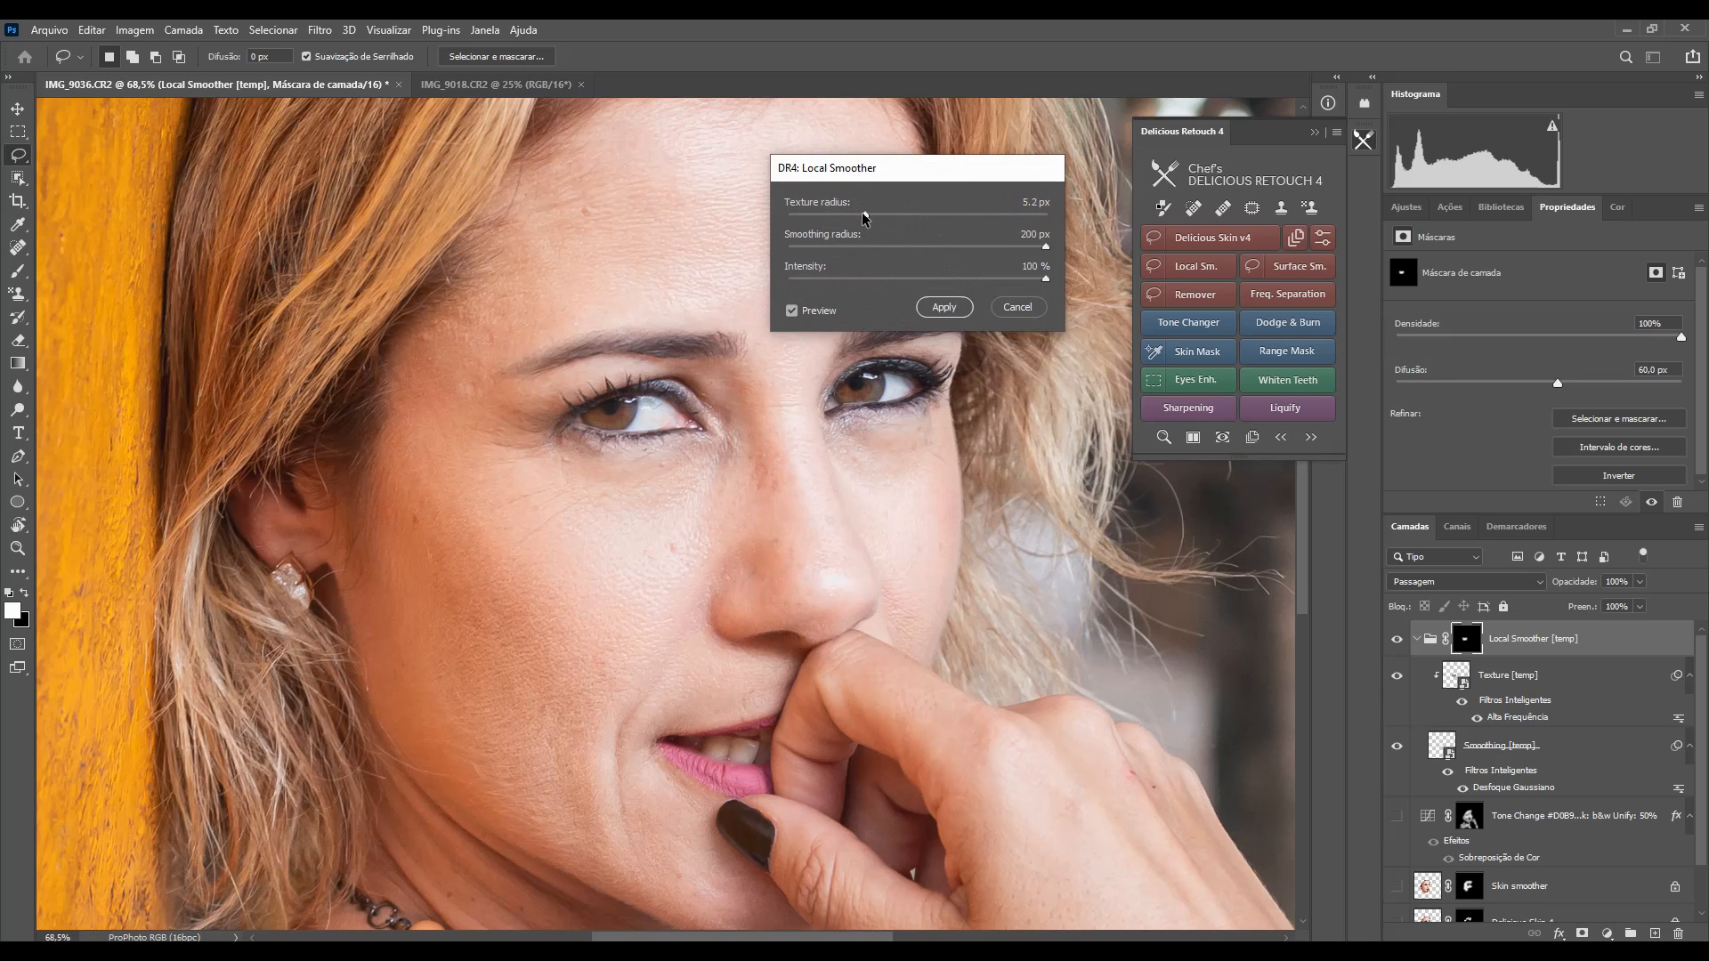
Step: Try low texture radii in Local Smoother, compare with the preview off and on, and set Texture radius to 2.9 px
left_click(808, 213)
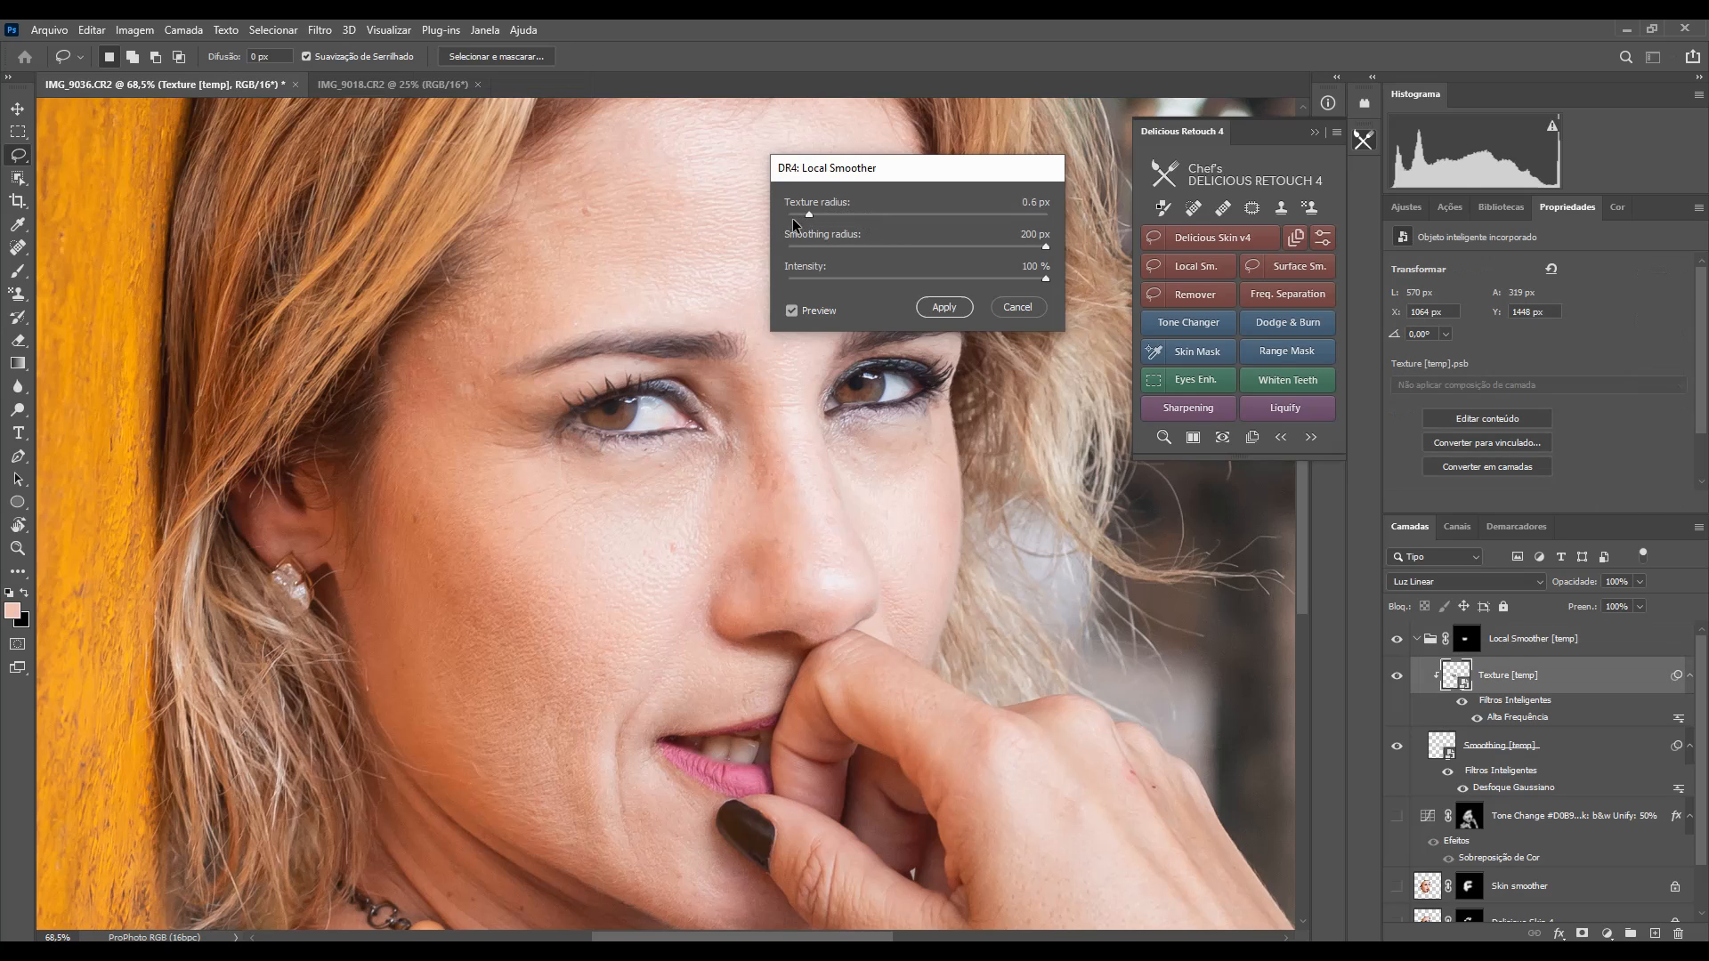
left_click(791, 216)
left_click(792, 309)
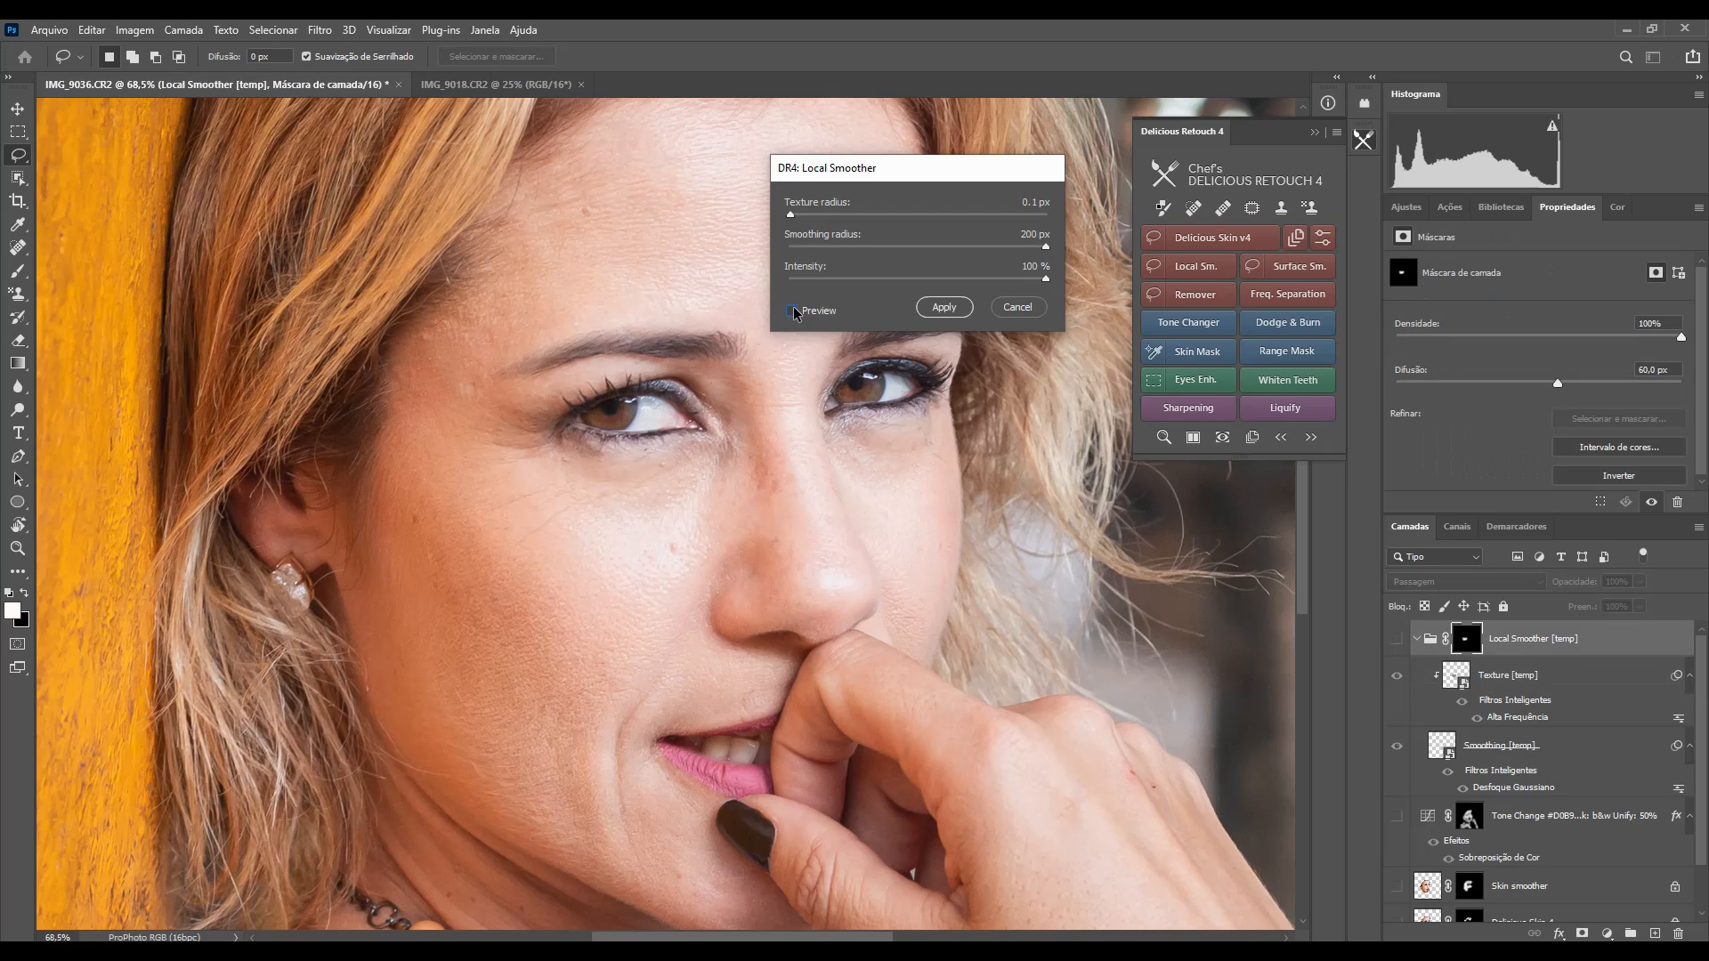
left_click(792, 311)
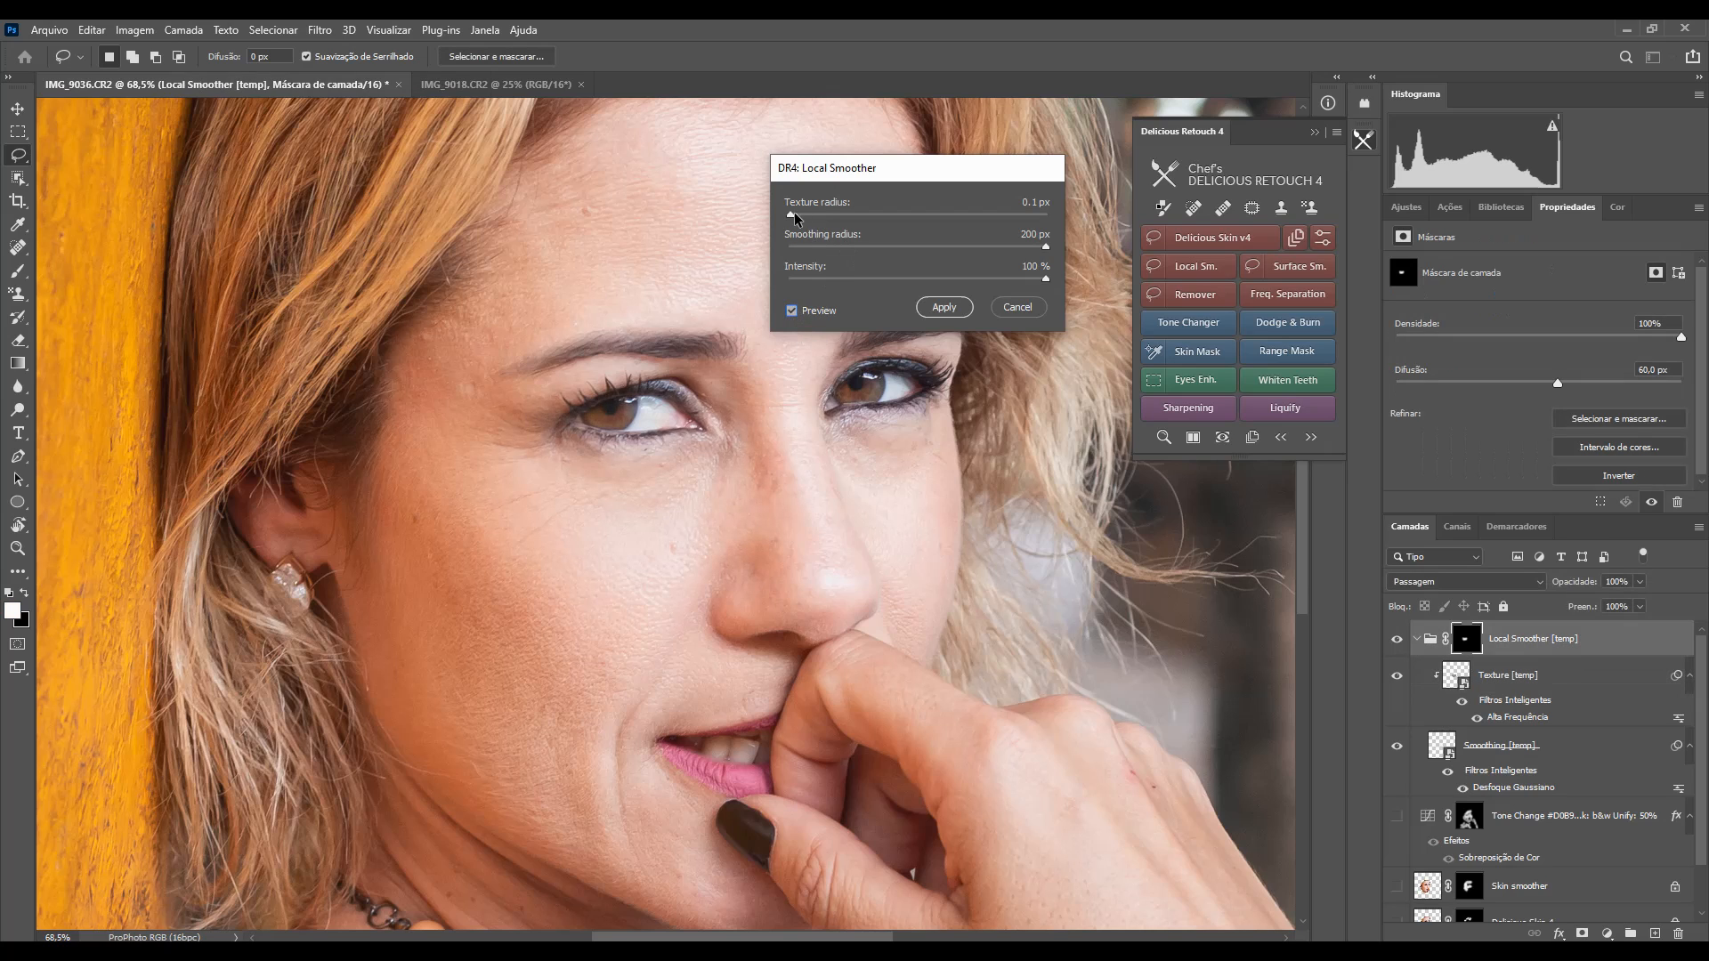
left_click_drag(790, 212, 906, 216)
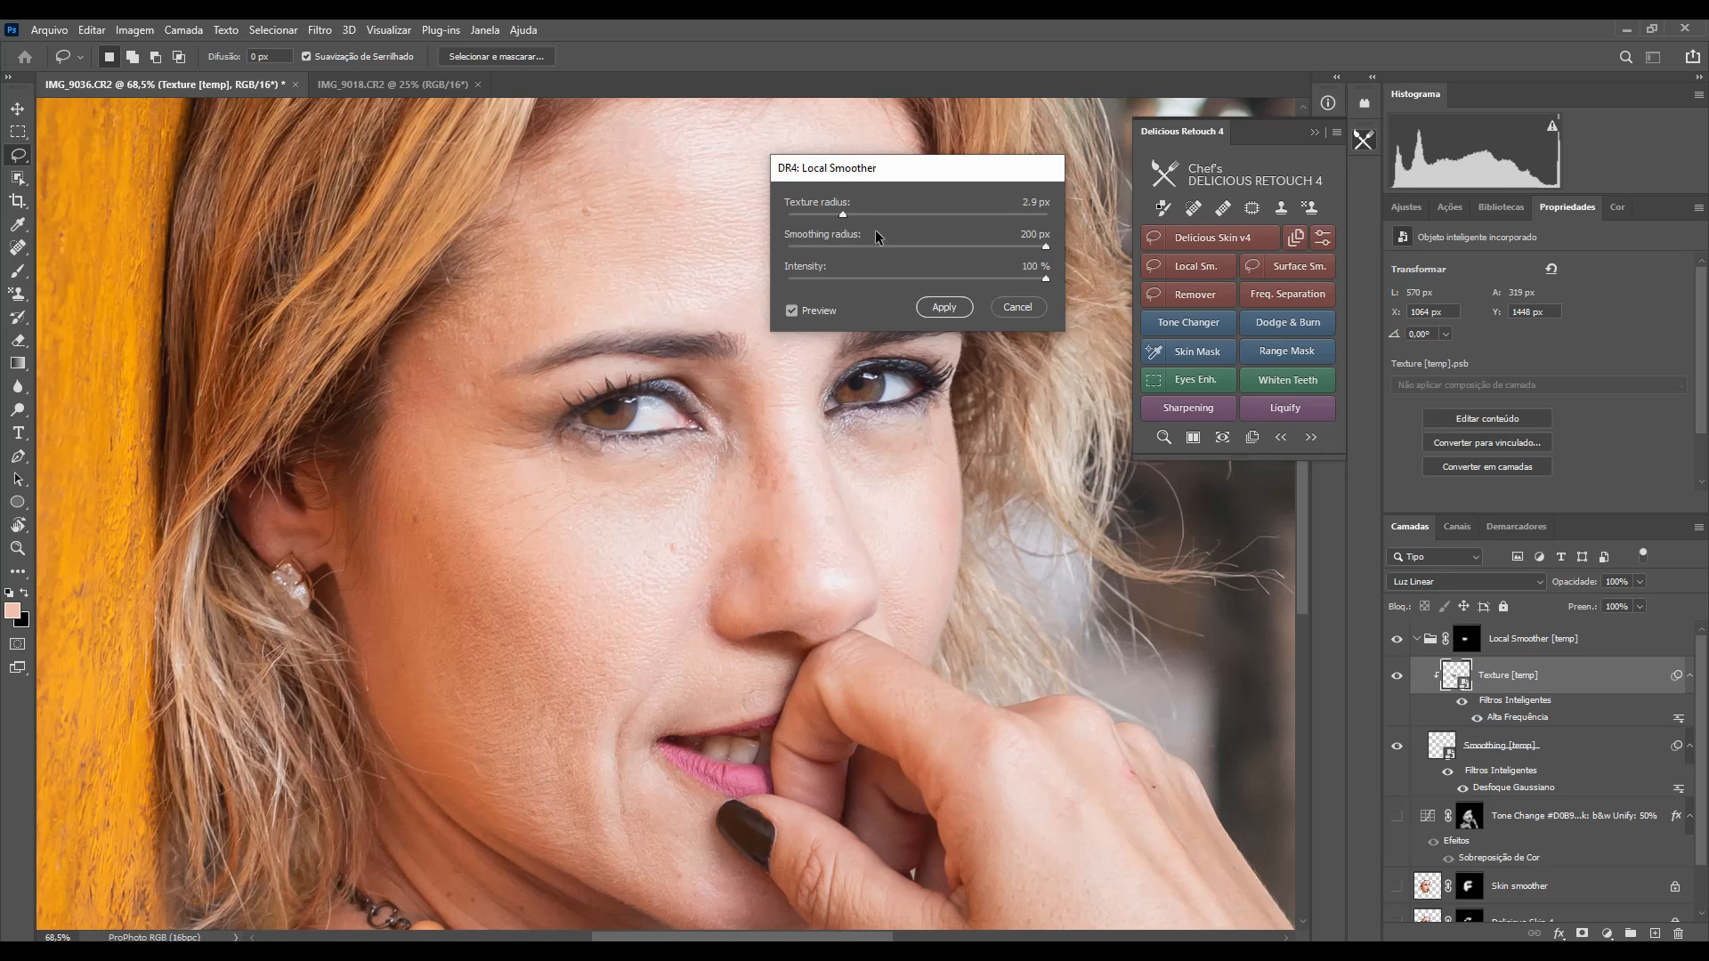
Step: Try several smoothing radii in Local Smoother and set Smoothing radius to 107 px
left_click(794, 247)
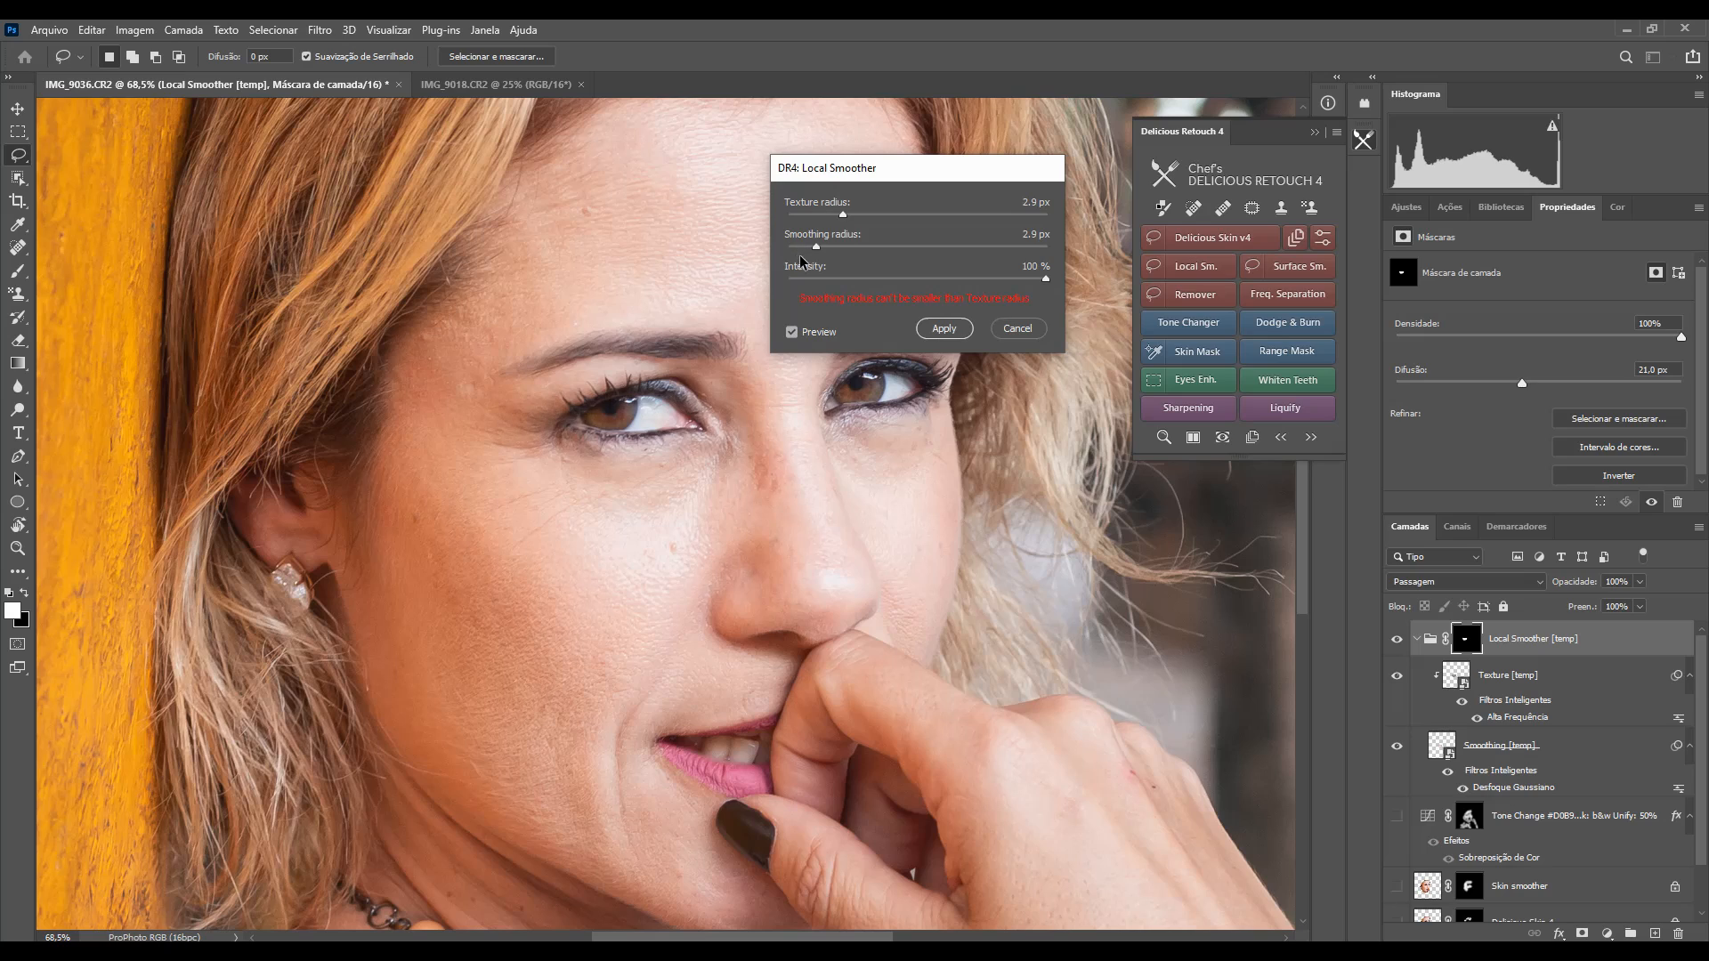
left_click(881, 247)
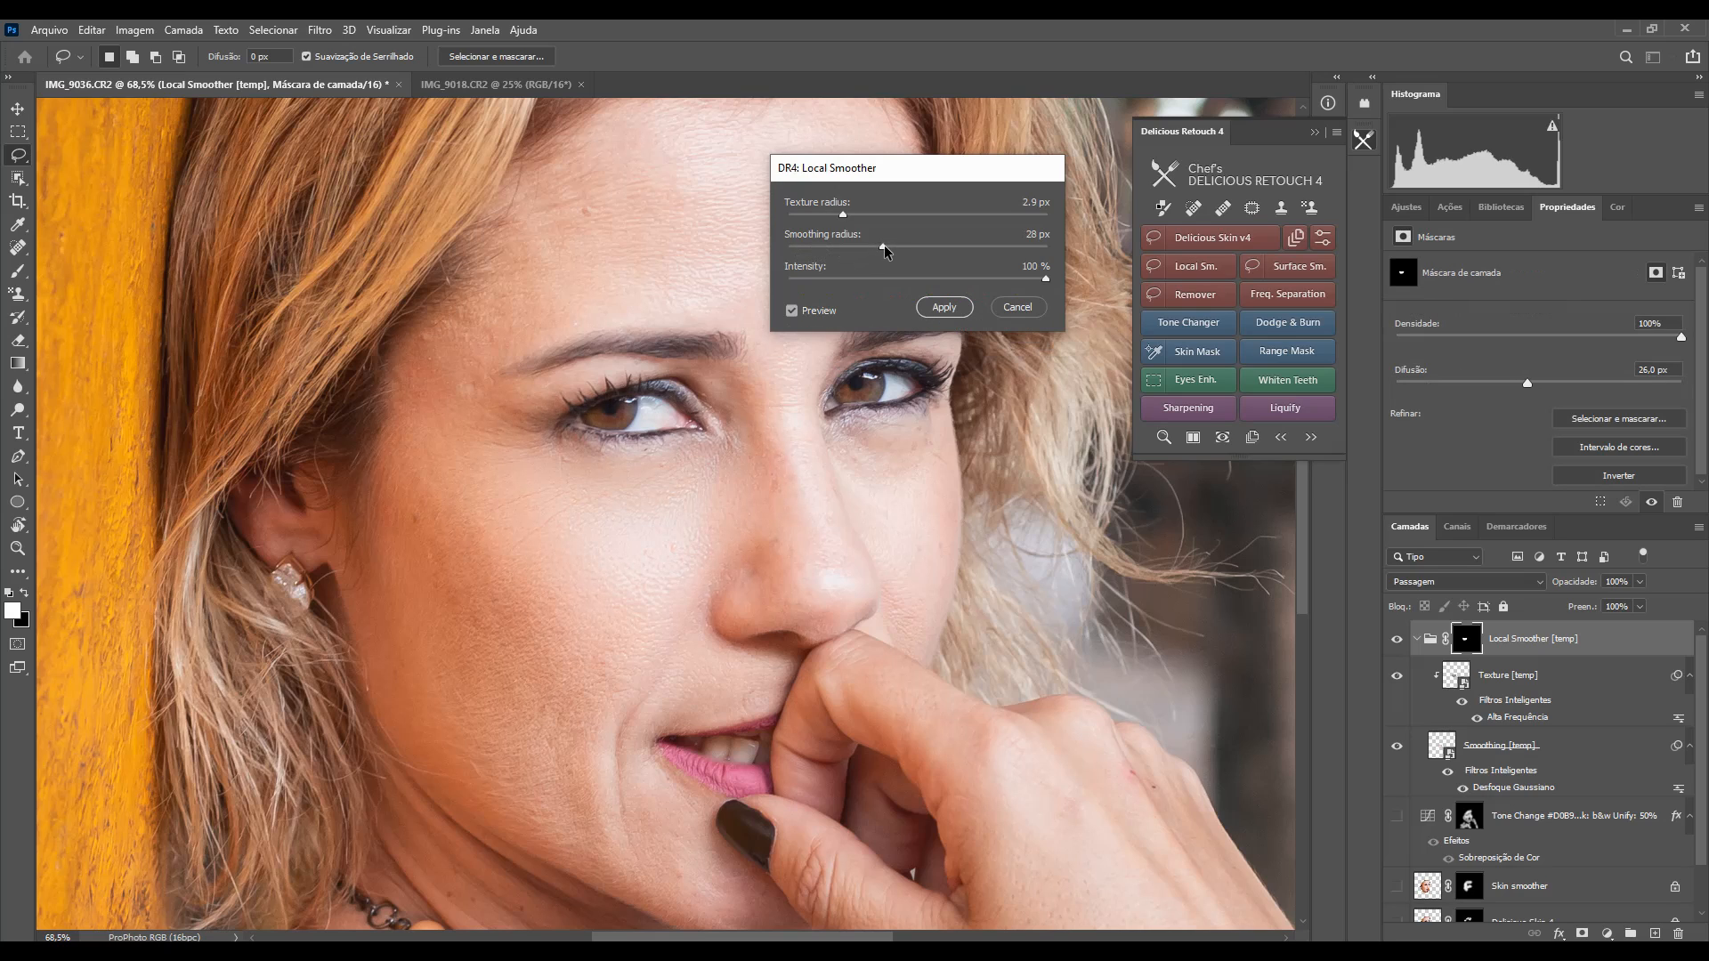
left_click(858, 247)
left_click_drag(887, 245, 906, 246)
left_click_drag(904, 246, 976, 246)
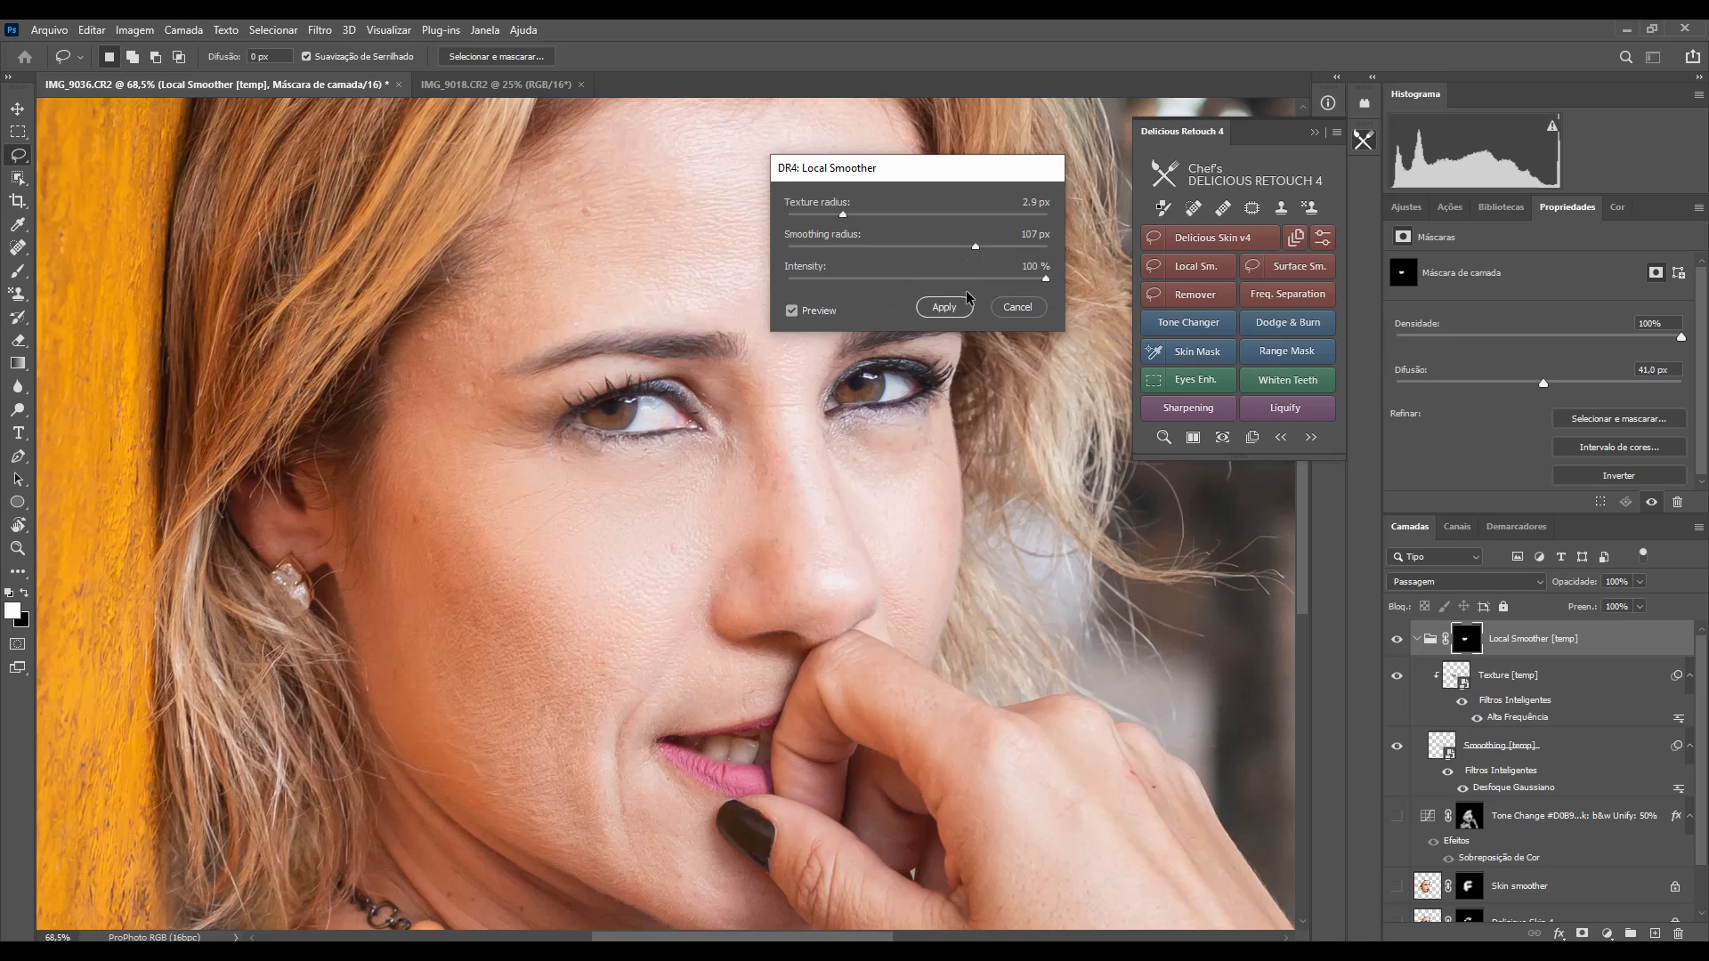
Step: Compare the cheek with the Local Smoother preview off and on, lower the intensity and apply the smoothing
left_click(806, 310)
left_click(807, 309)
left_click_drag(1043, 278, 956, 281)
left_click(945, 307)
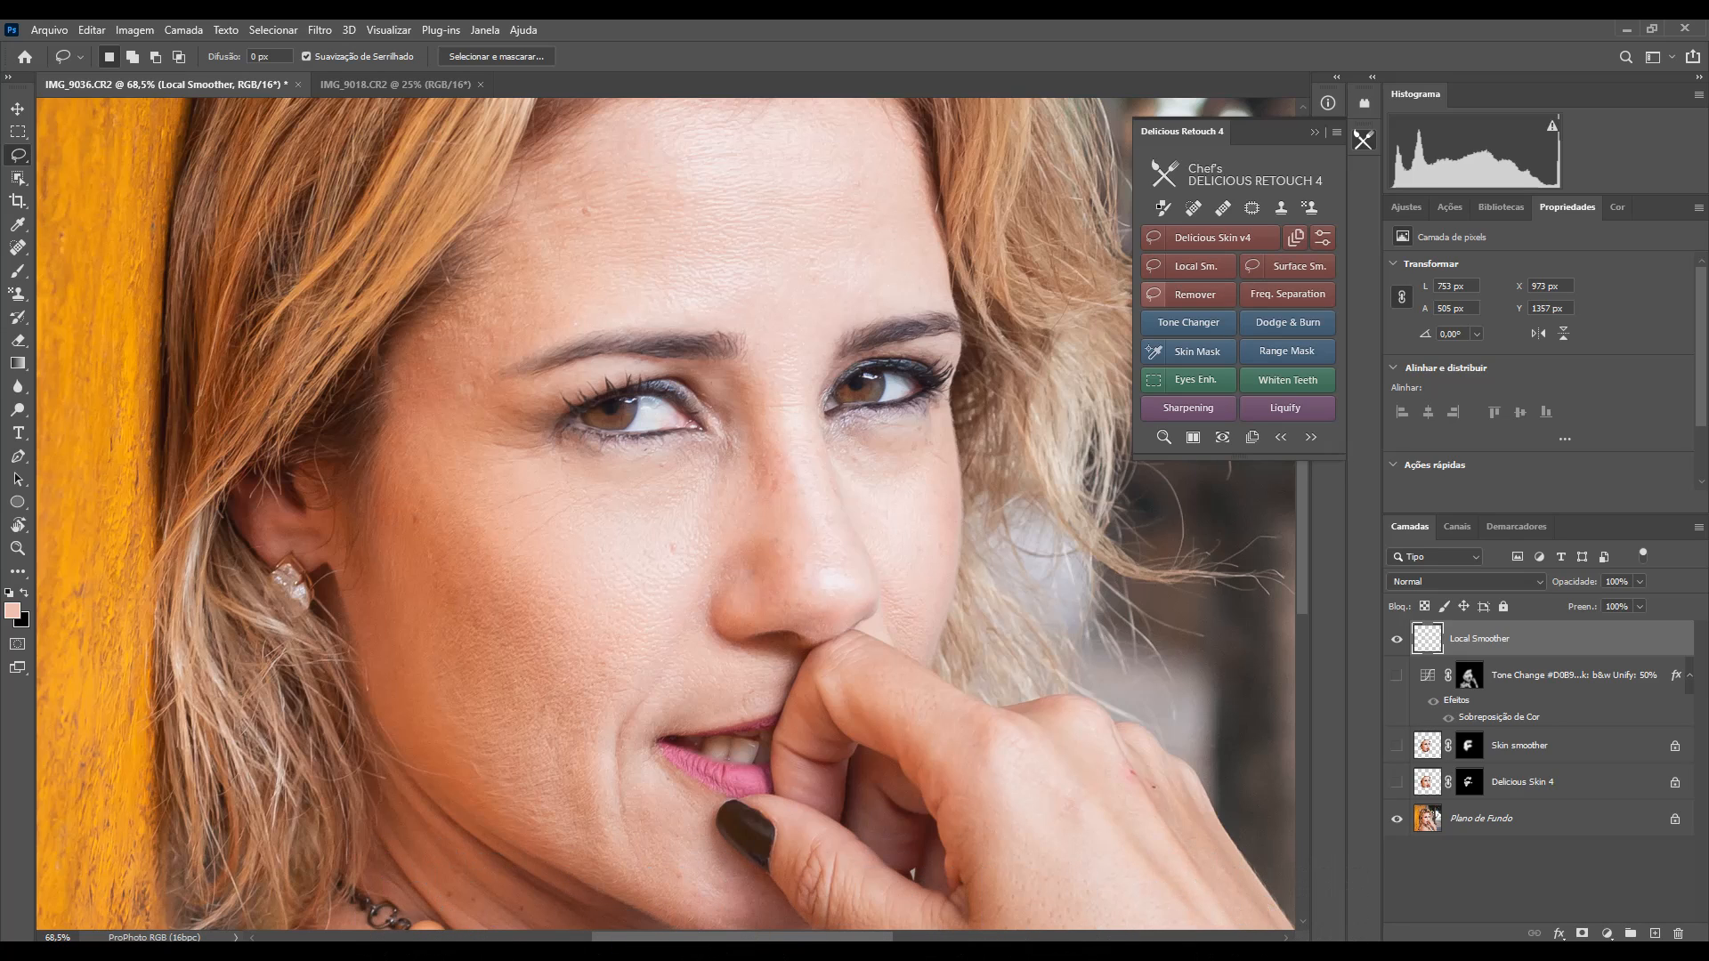
Step: Lasso the cheek between eye and mouth, start Remover on it and set the Dust & Scratches radius to 17 pixels
mouse_move(667, 606)
left_mouse_down()
mouse_move(790, 445)
mouse_move(519, 516)
mouse_move(392, 496)
mouse_move(516, 765)
mouse_move(668, 608)
left_mouse_up()
left_click(1192, 299)
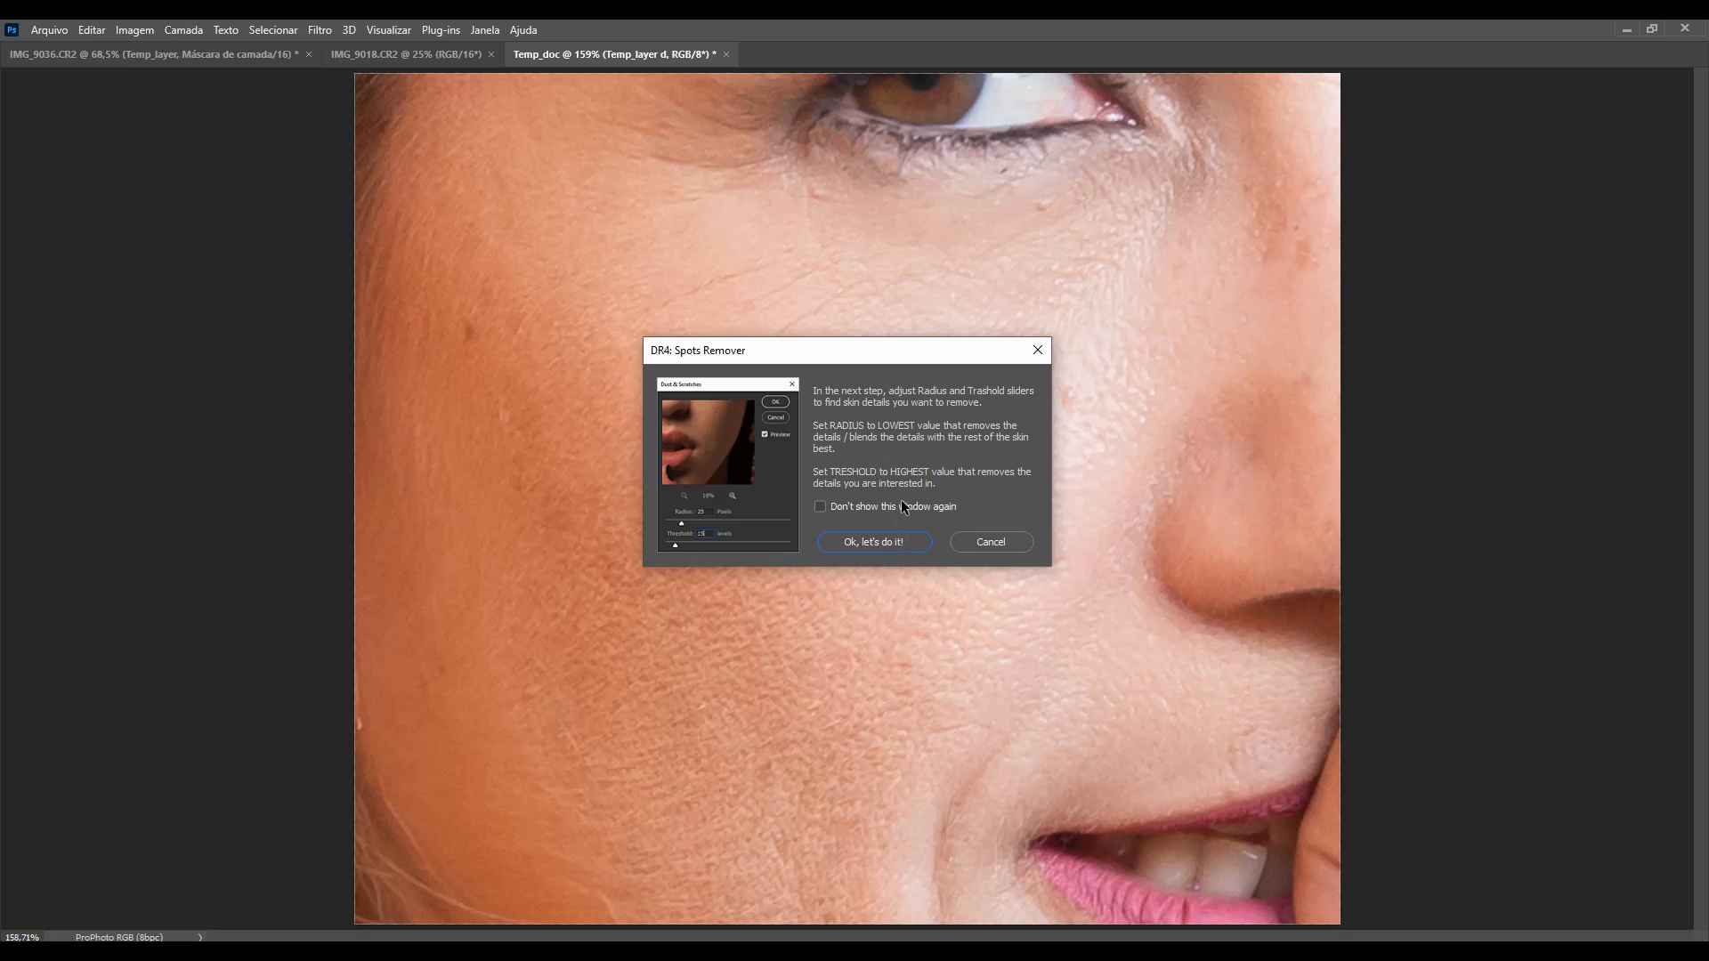
left_click(890, 539)
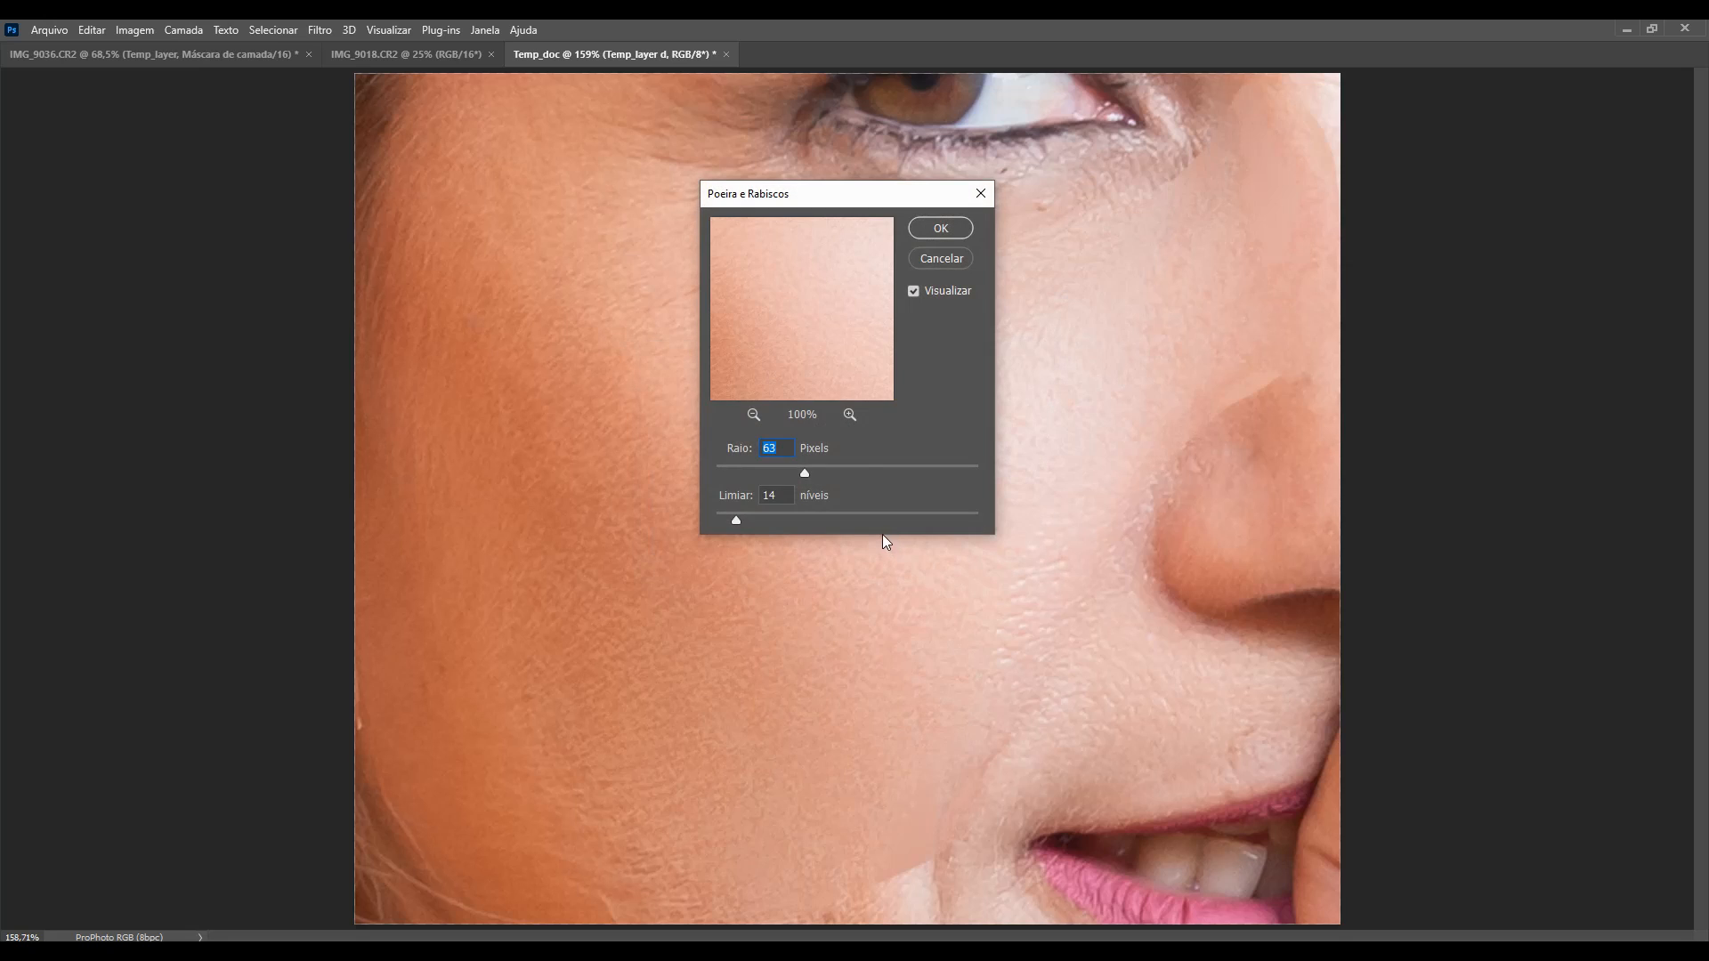
left_click_drag(850, 194, 546, 160)
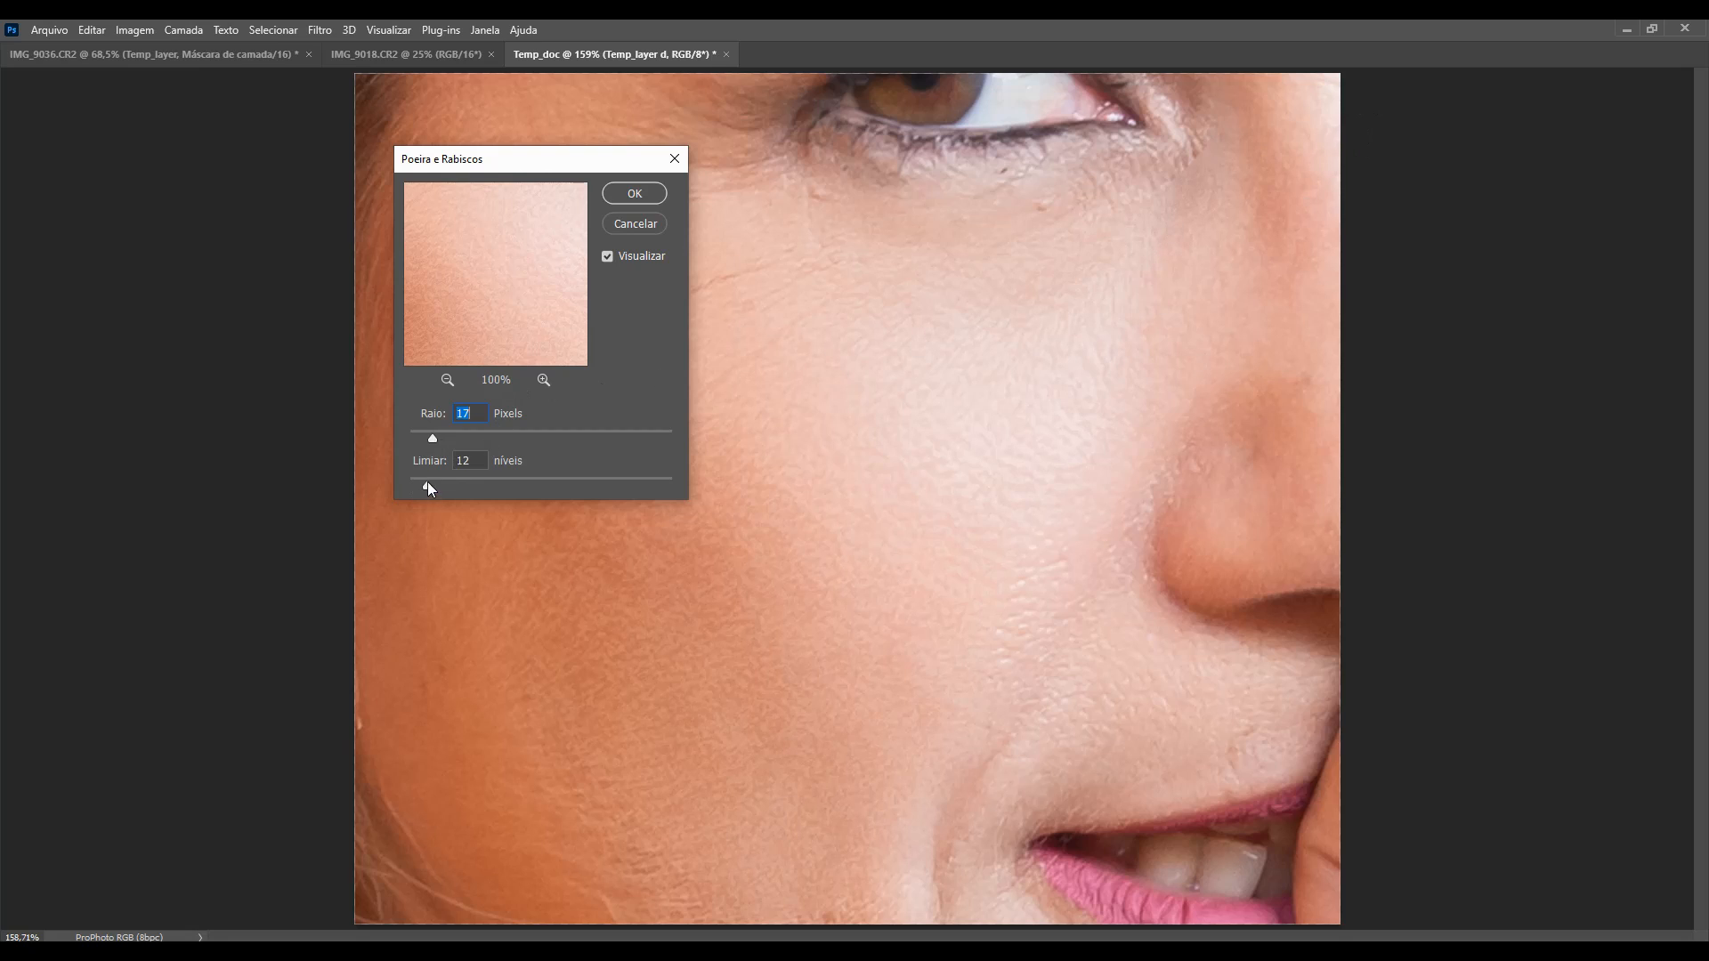
Step: Adjust the Dust & Scratches threshold, compare the cheek with and without the preview, and apply the filter
left_click_drag(428, 485, 514, 487)
left_click_drag(443, 486, 448, 486)
left_click(606, 257)
left_click(606, 257)
left_click(633, 194)
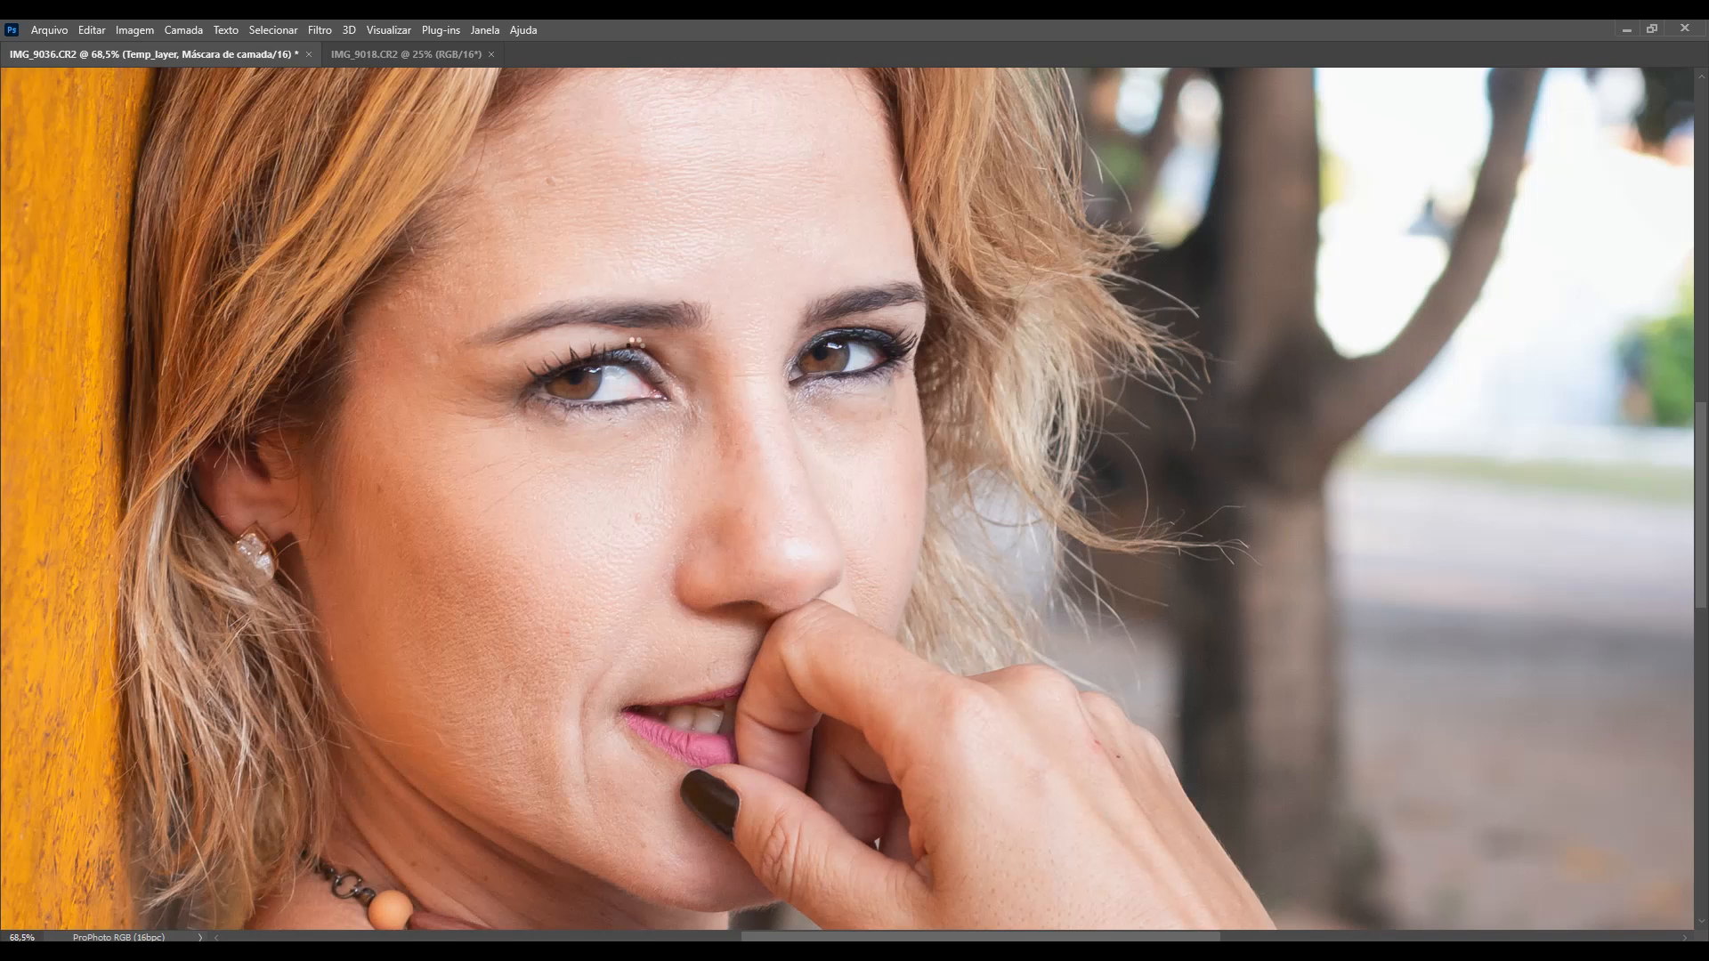
Step: Reduce the brush to 60 px and paint white on the Spots & body hair remover mask over the cheek blemishes
key("Tab")
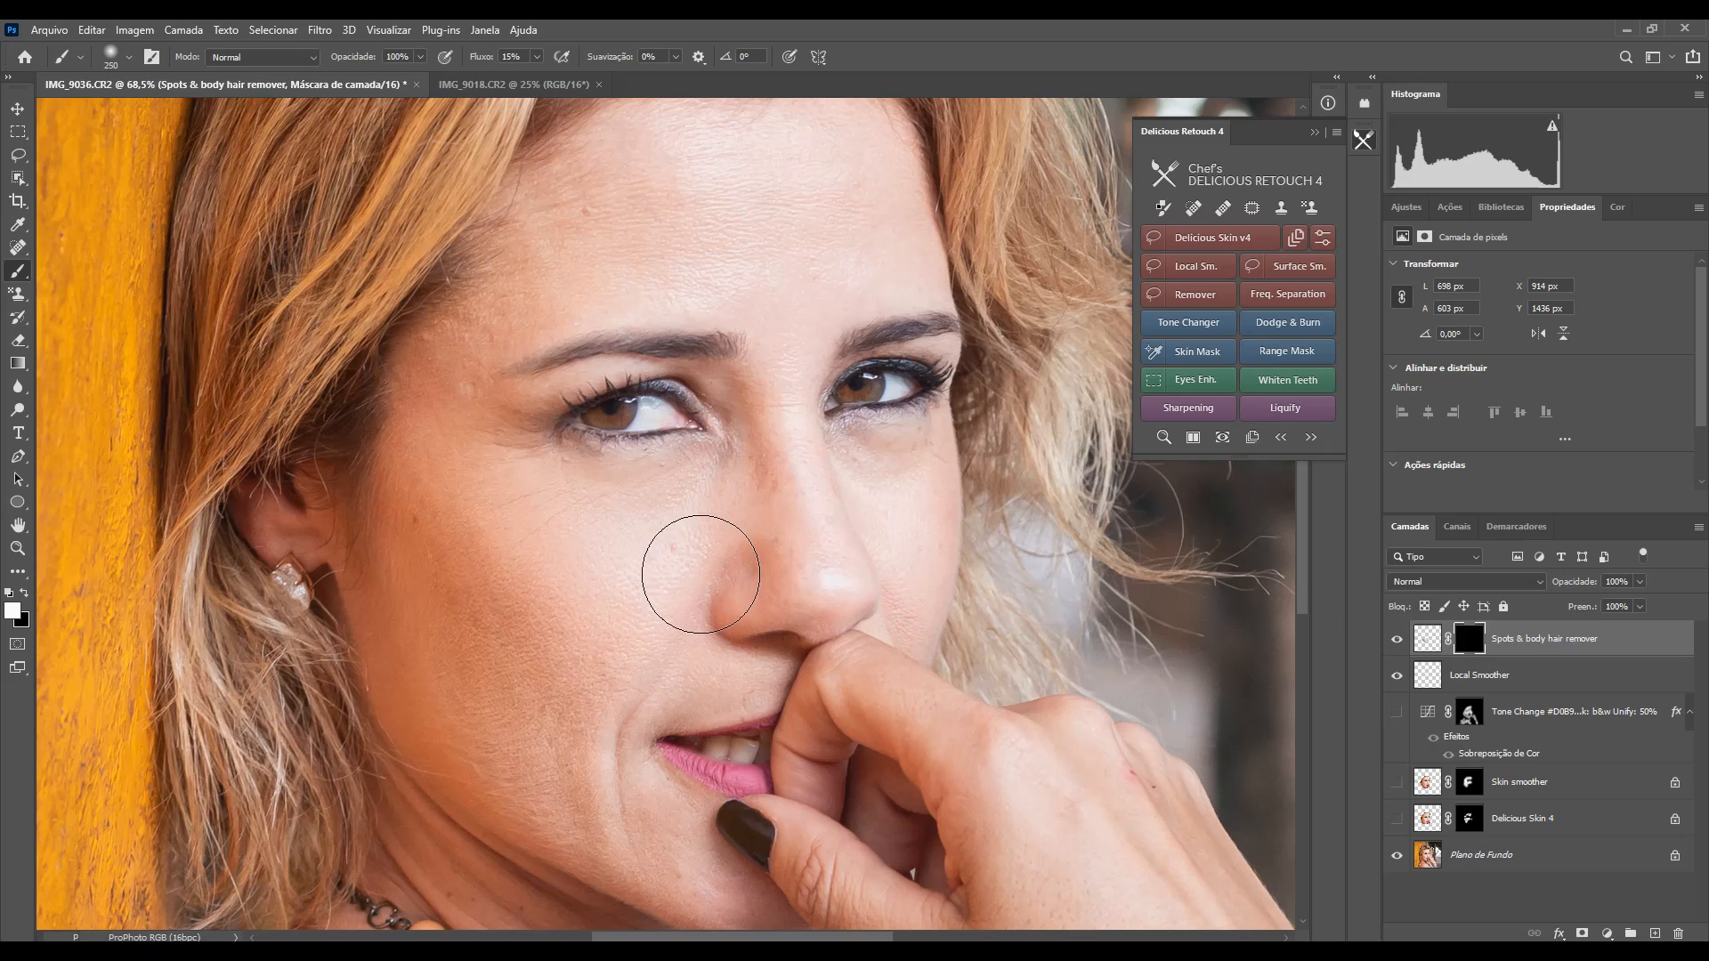
key("bracketleft")
key("bracketleft")
key("bracketleft")
key("bracketleft")
key("bracketleft")
key("bracketleft")
key("bracketleft")
key("bracketleft")
key("bracketleft")
key("bracketleft")
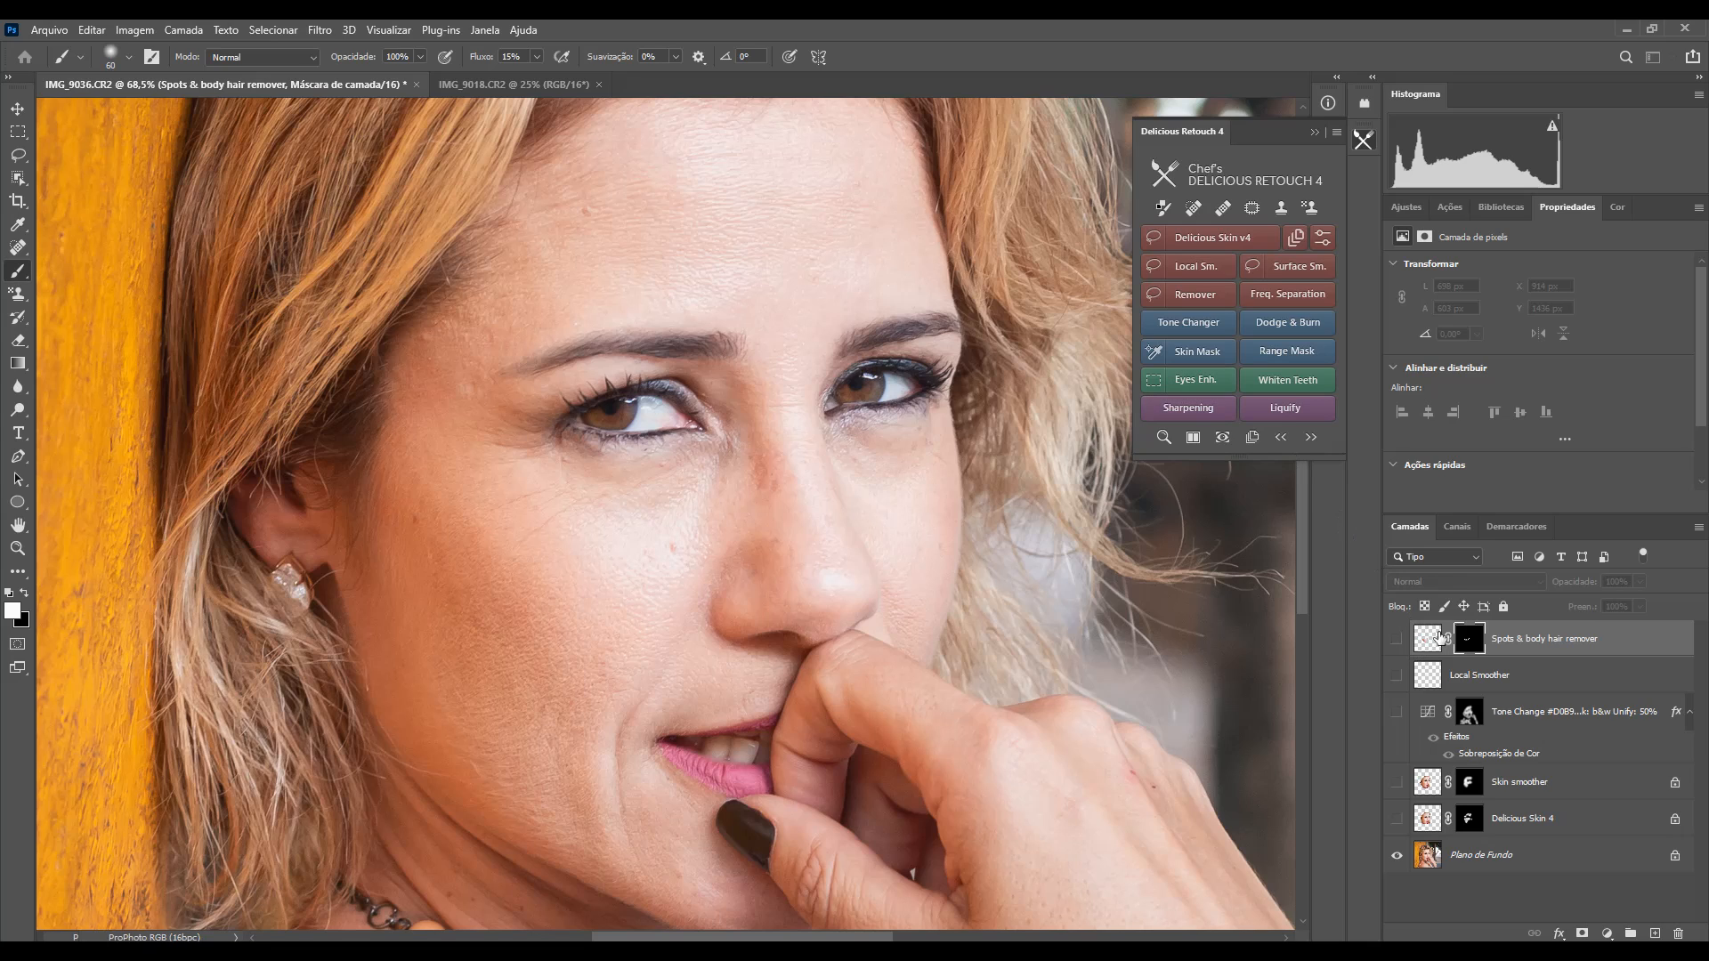
Step: Delete all retouching layers above the background, from Spots & body hair remover down to Delicious Skin 4
left_click(1504, 833, "shift")
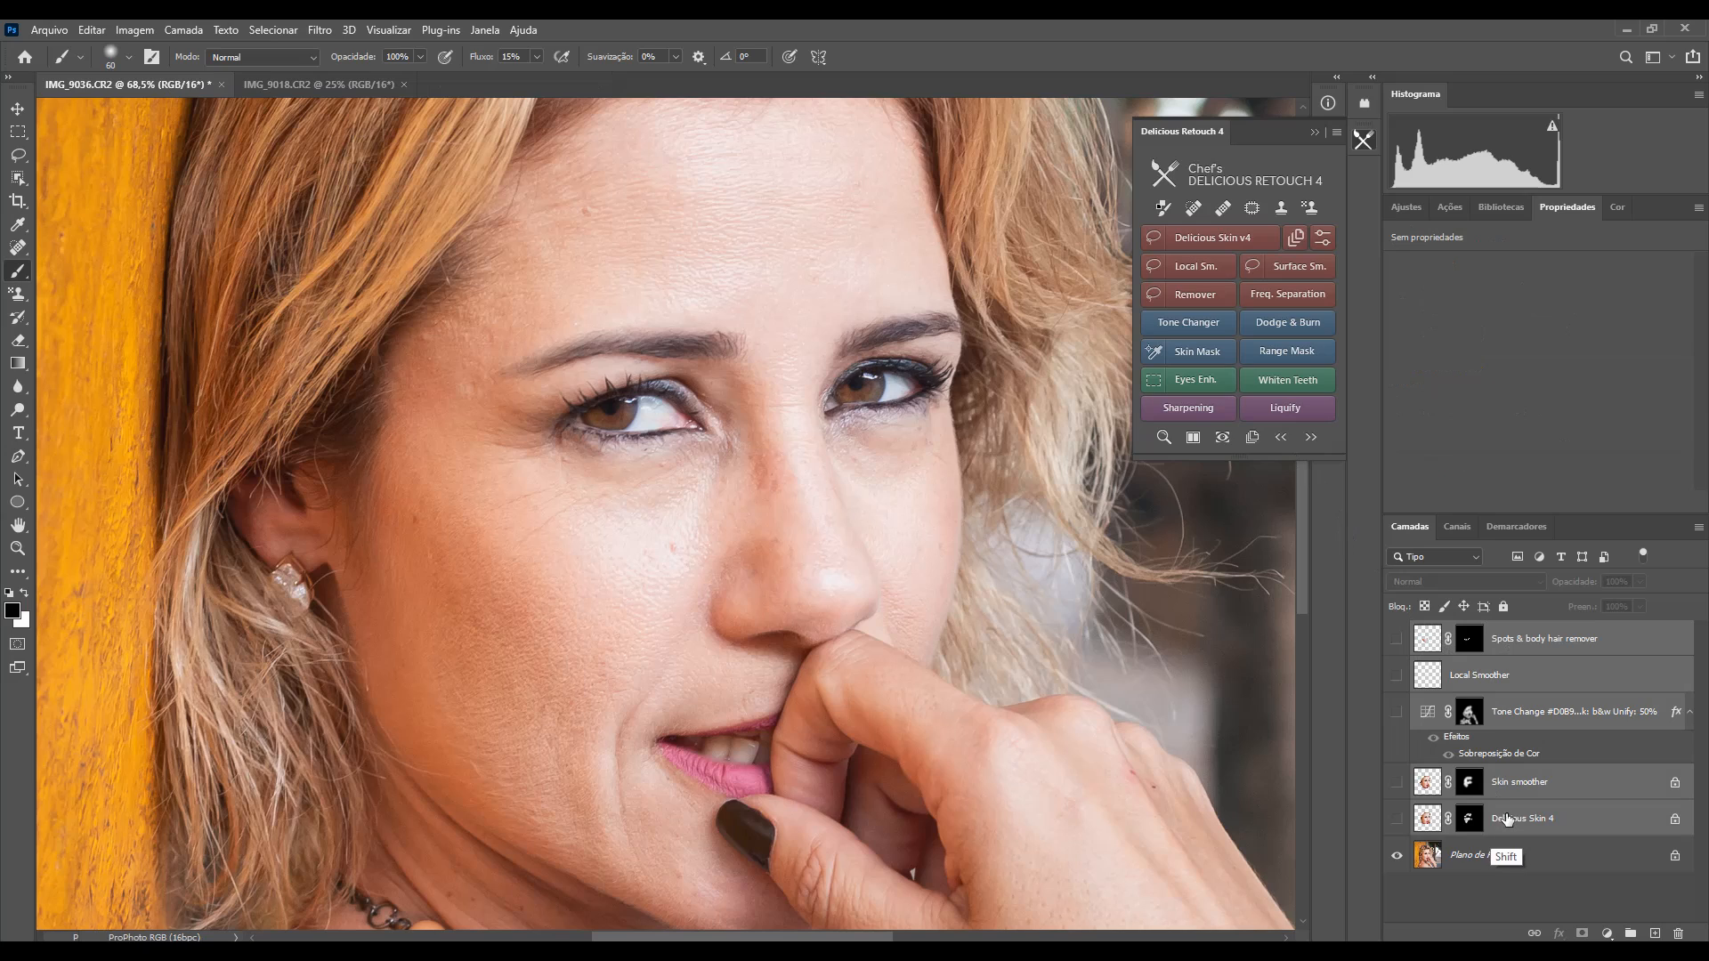
key("Delete")
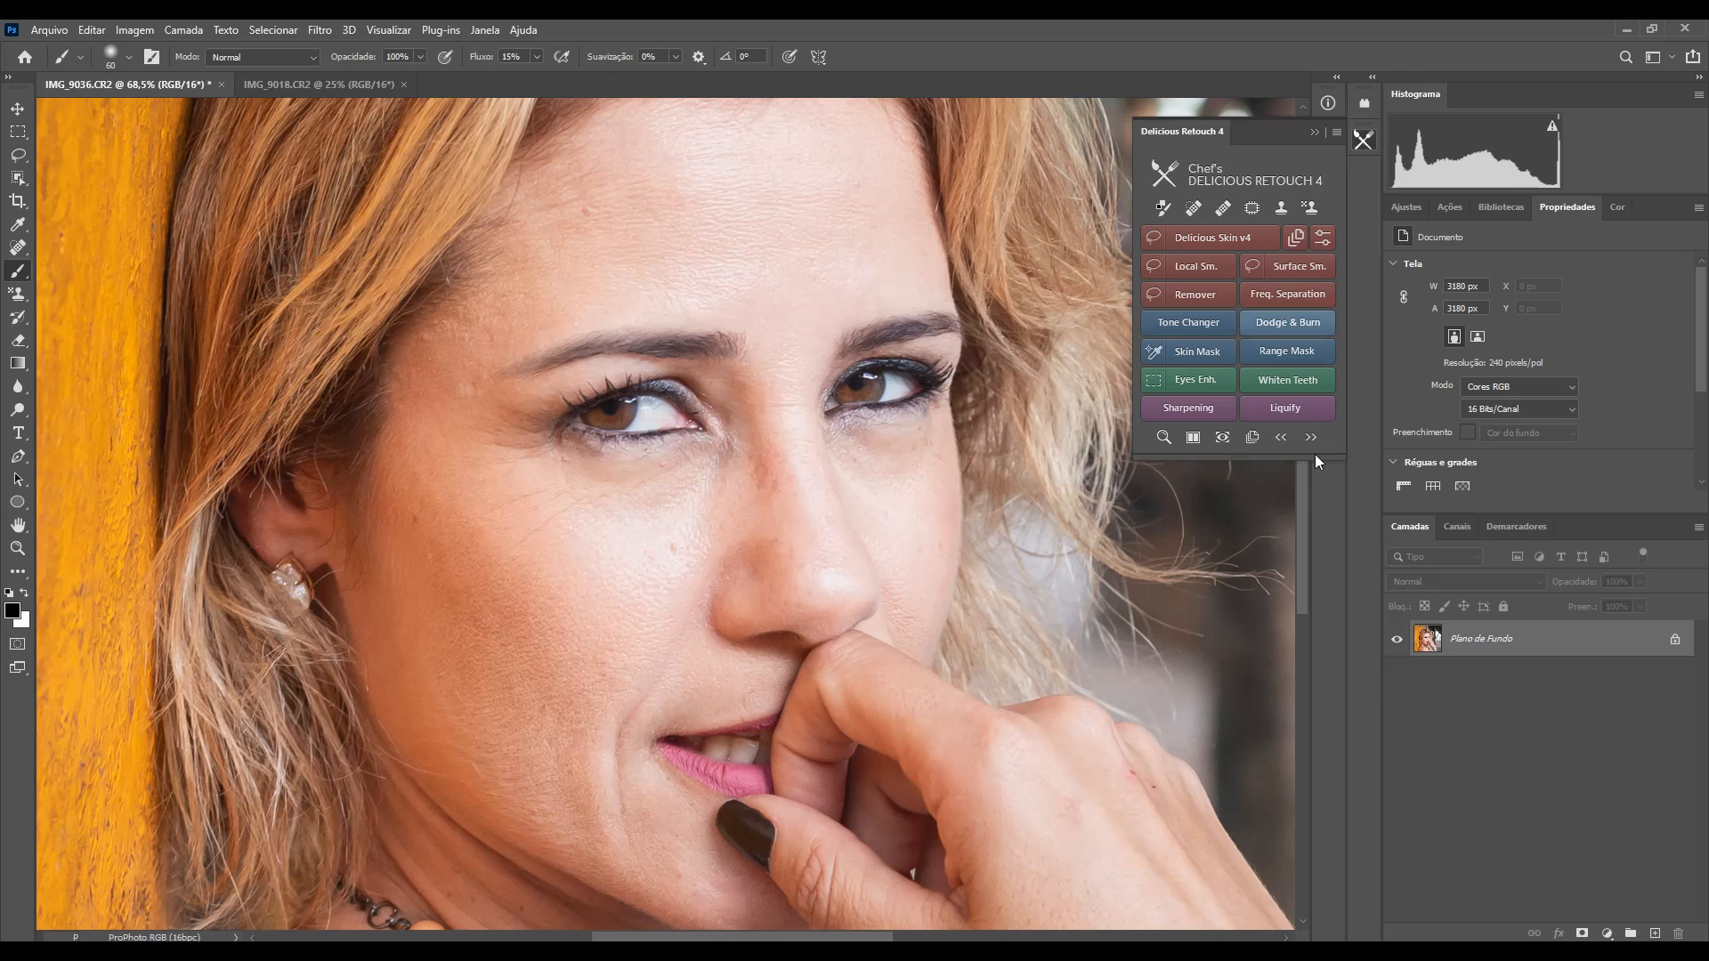
Step: Start Frequency Separation, compare the Median and Gaussian methods on the enlarged face and keep Gaussian
left_click(1287, 295)
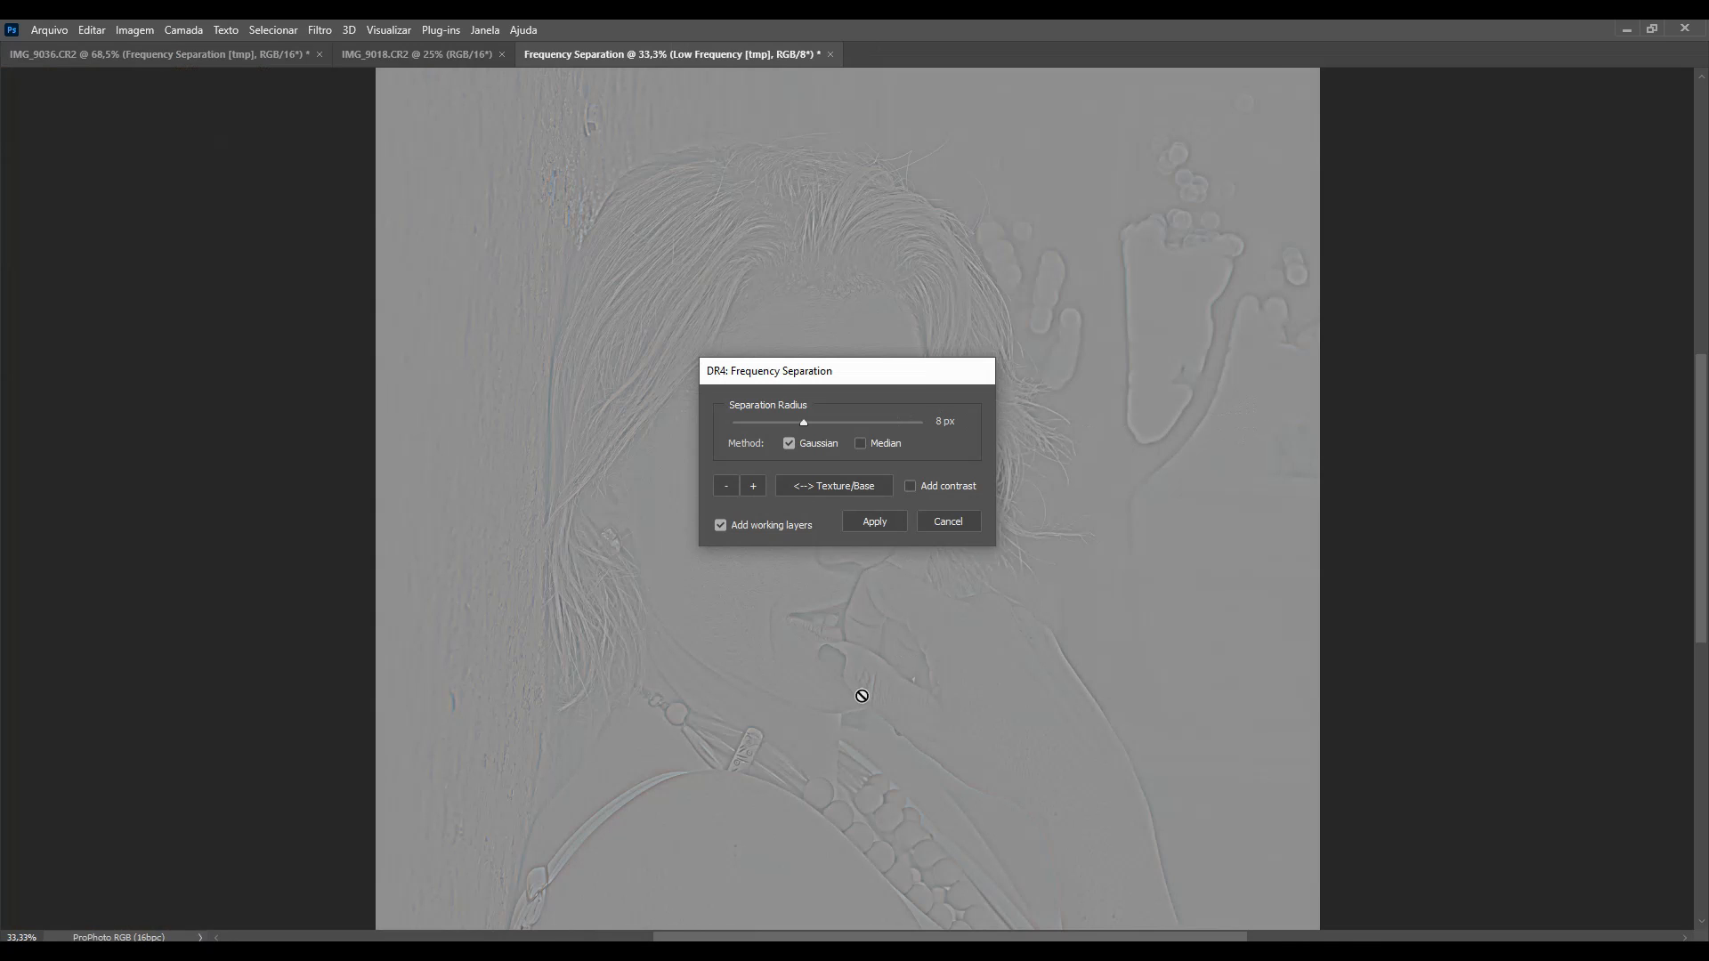
left_click_drag(900, 369, 1246, 256)
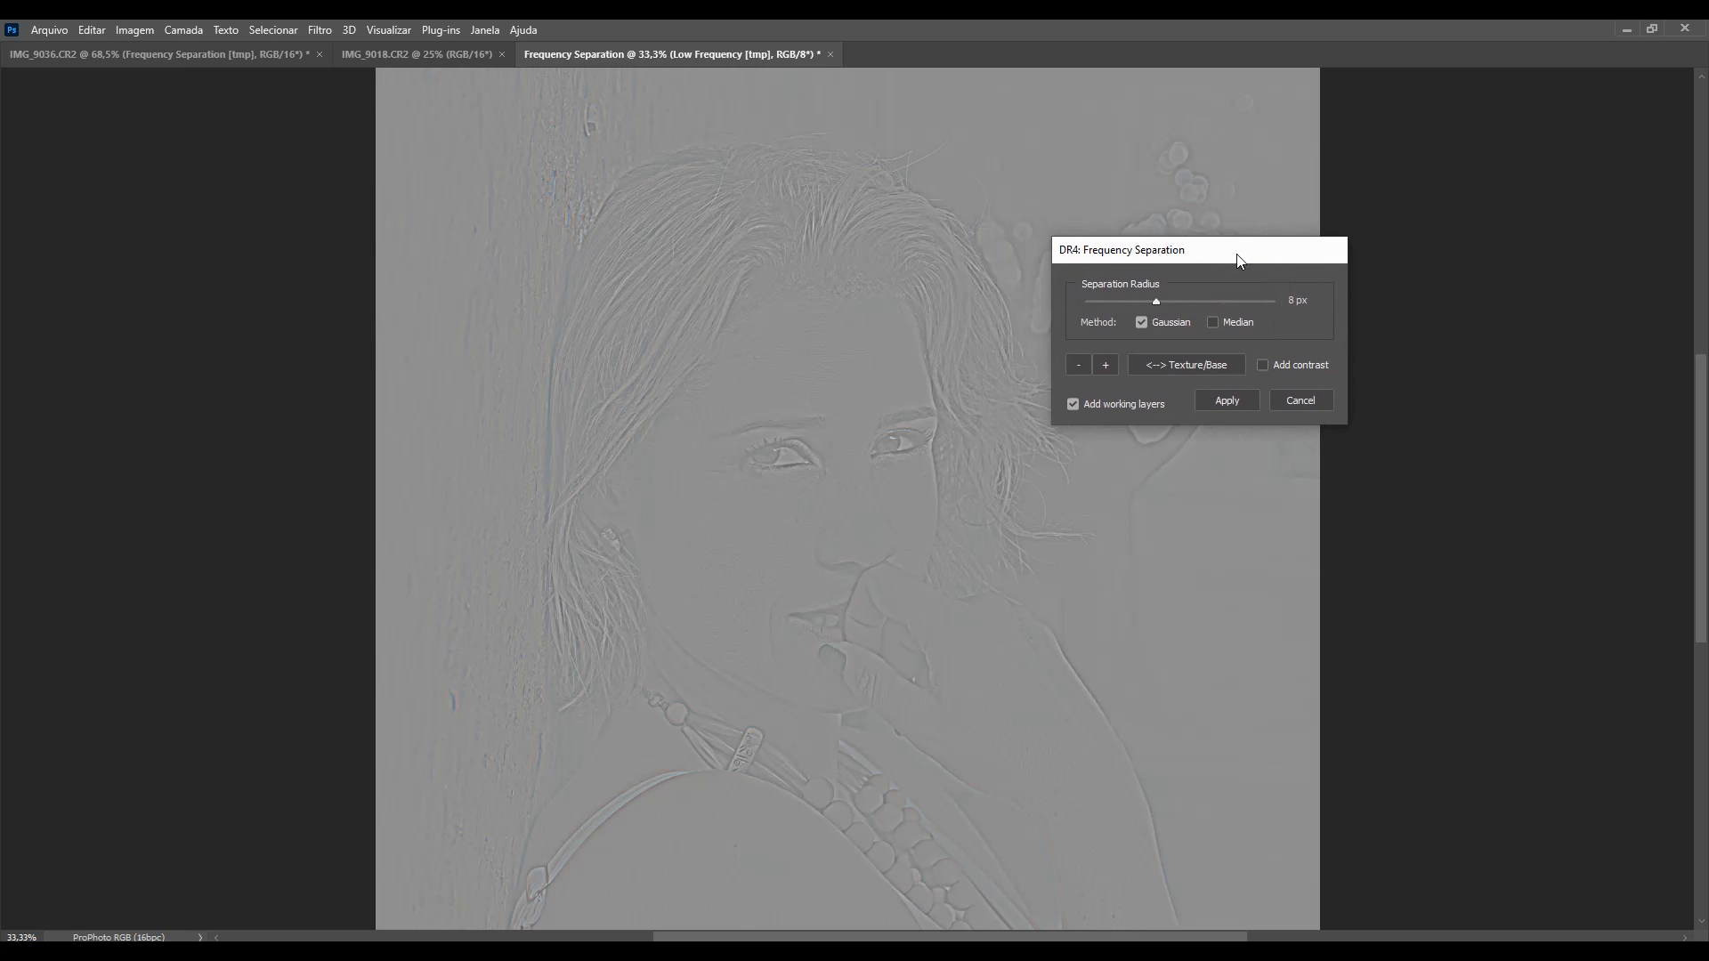
left_click(1107, 367)
left_click(1106, 366)
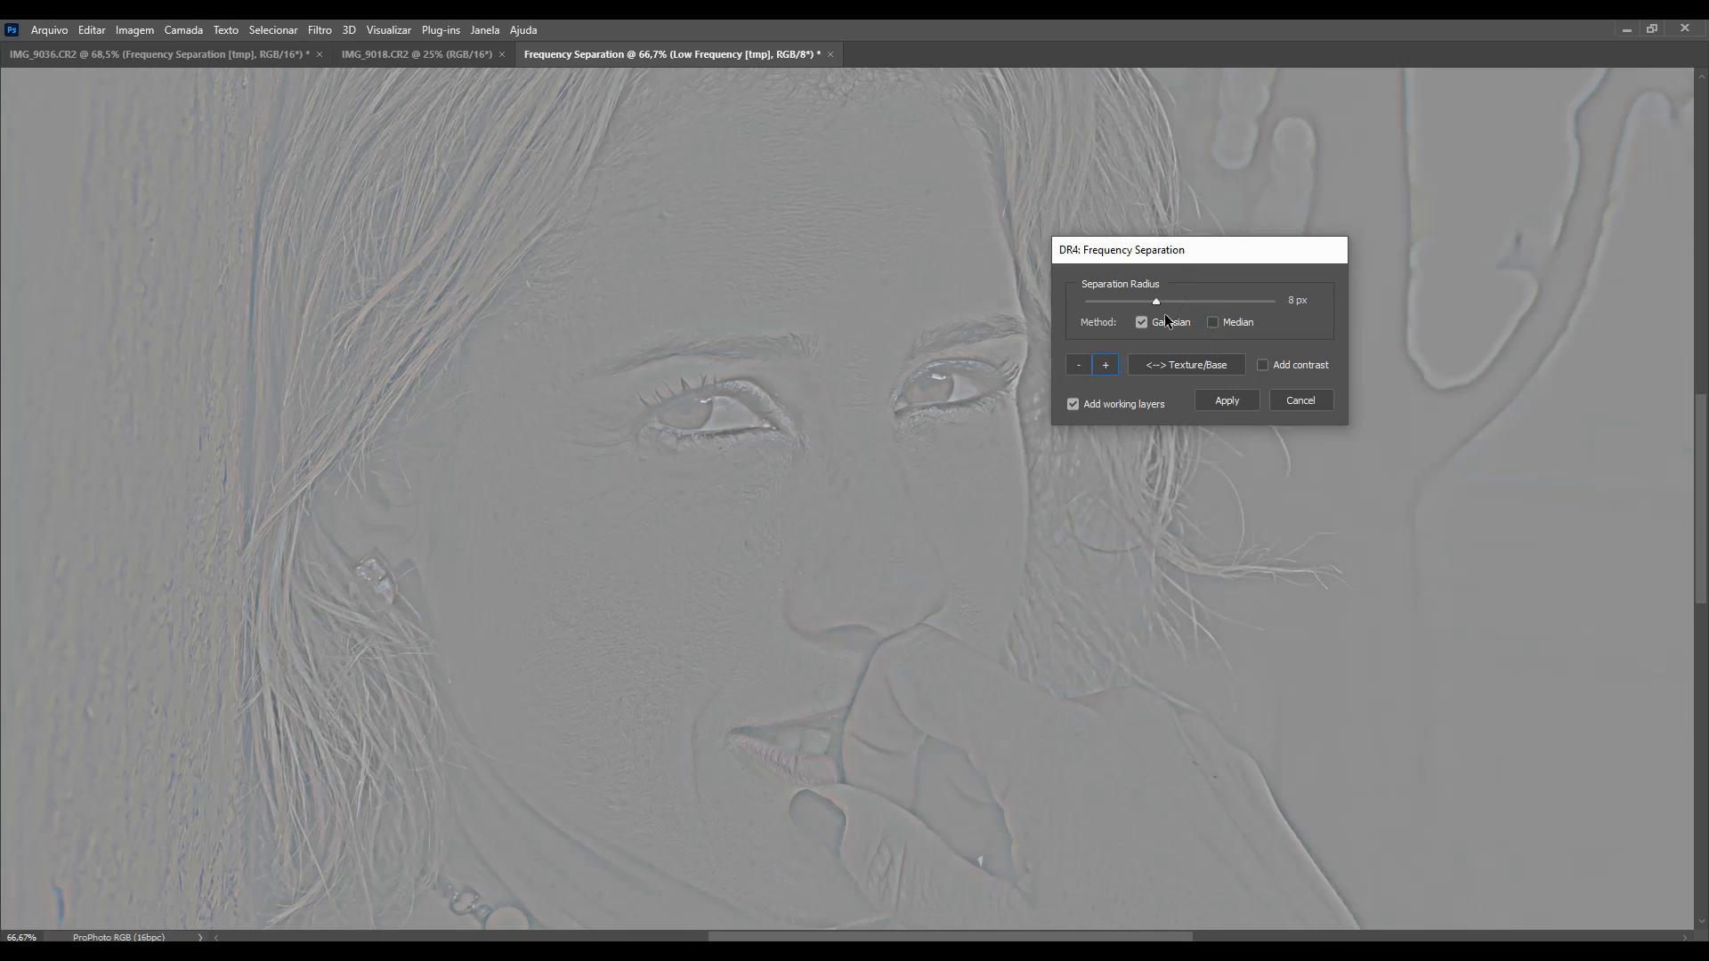
left_click(1216, 324)
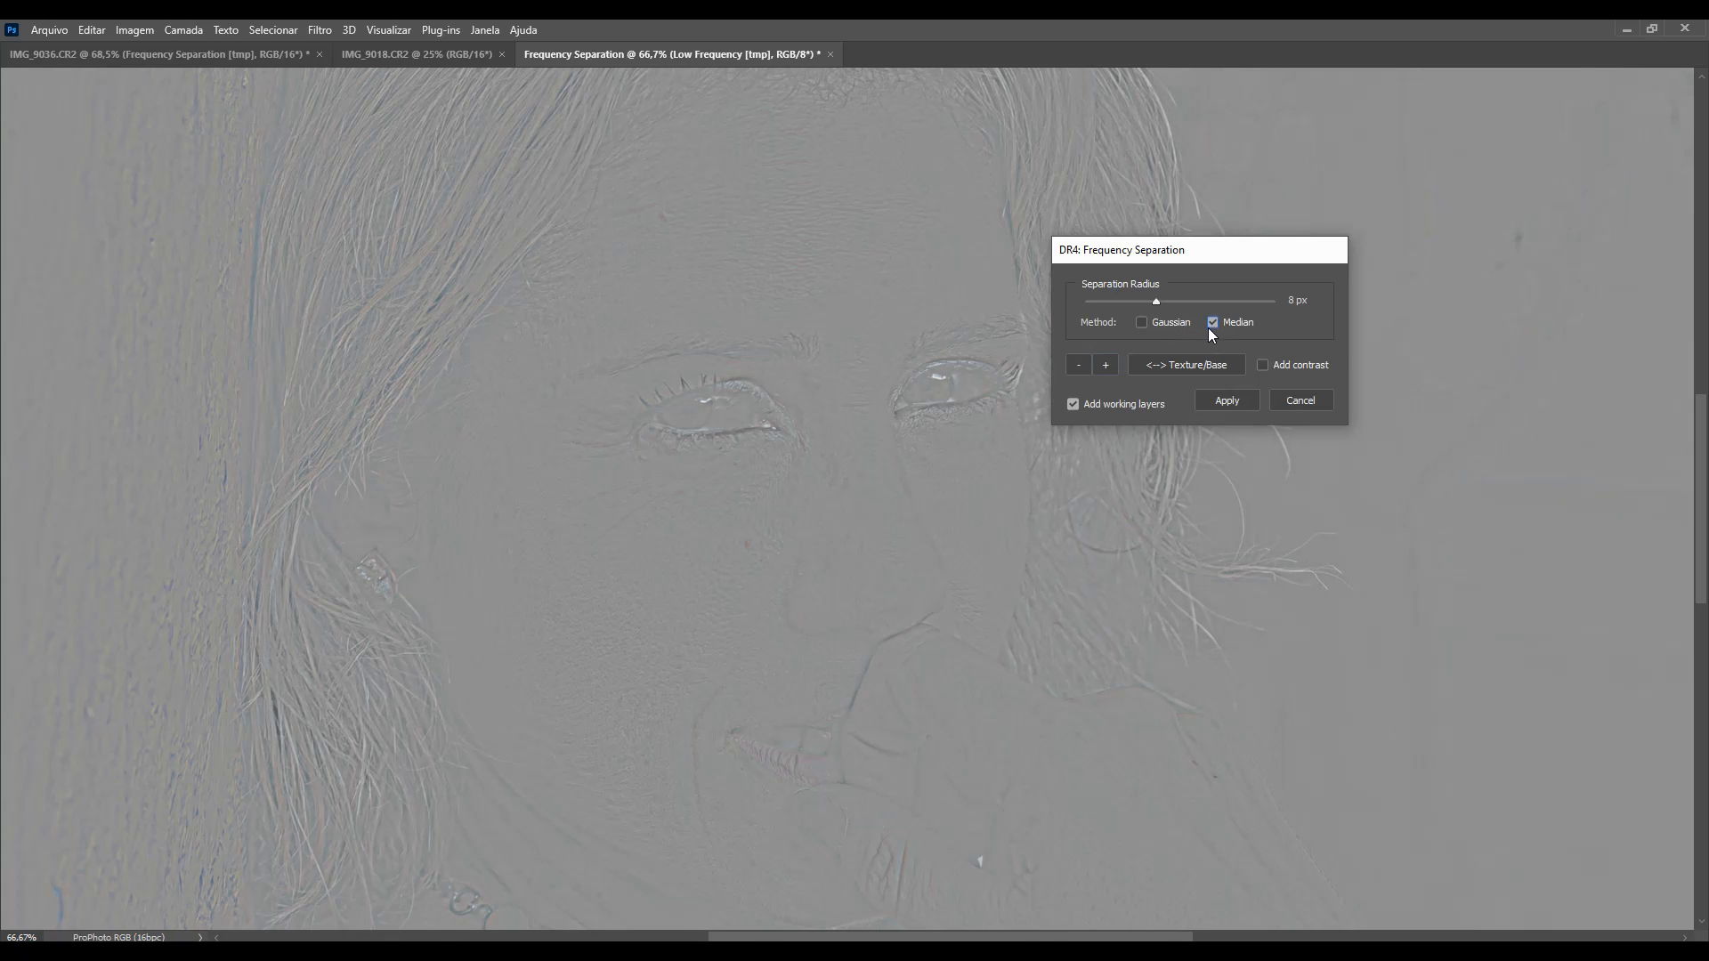
left_click(1163, 329)
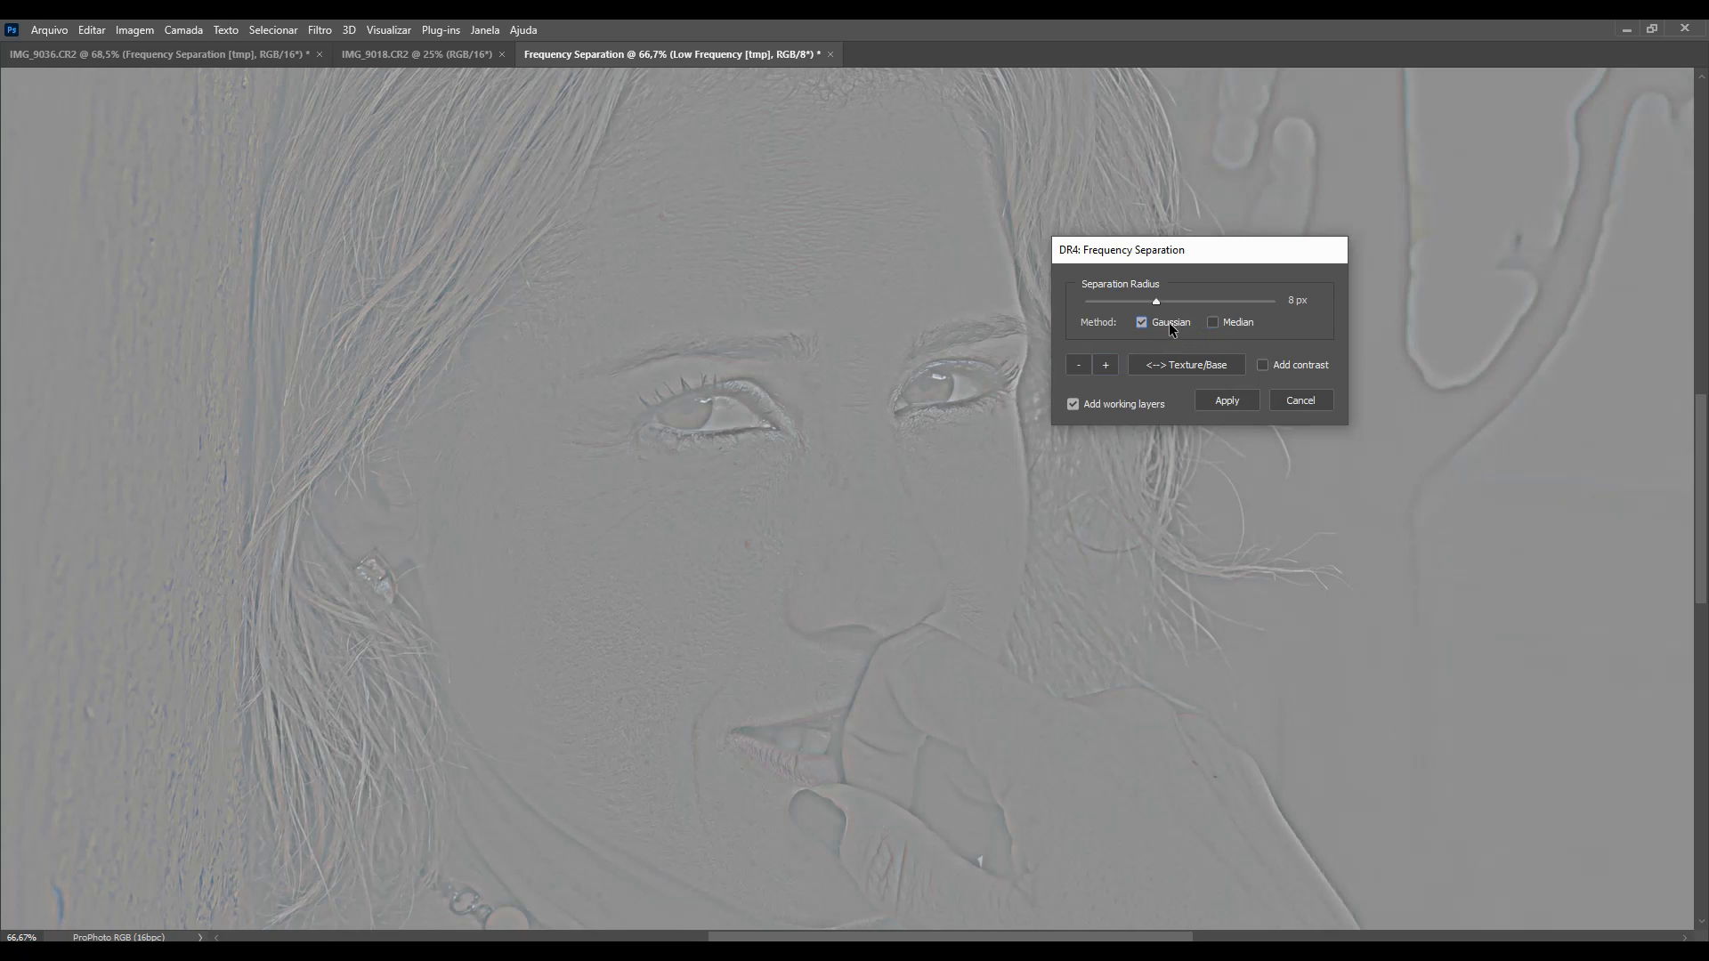
Step: Preview the base layer, set Separation Radius to 12 px and apply the separation with working layers added
left_click(1189, 367)
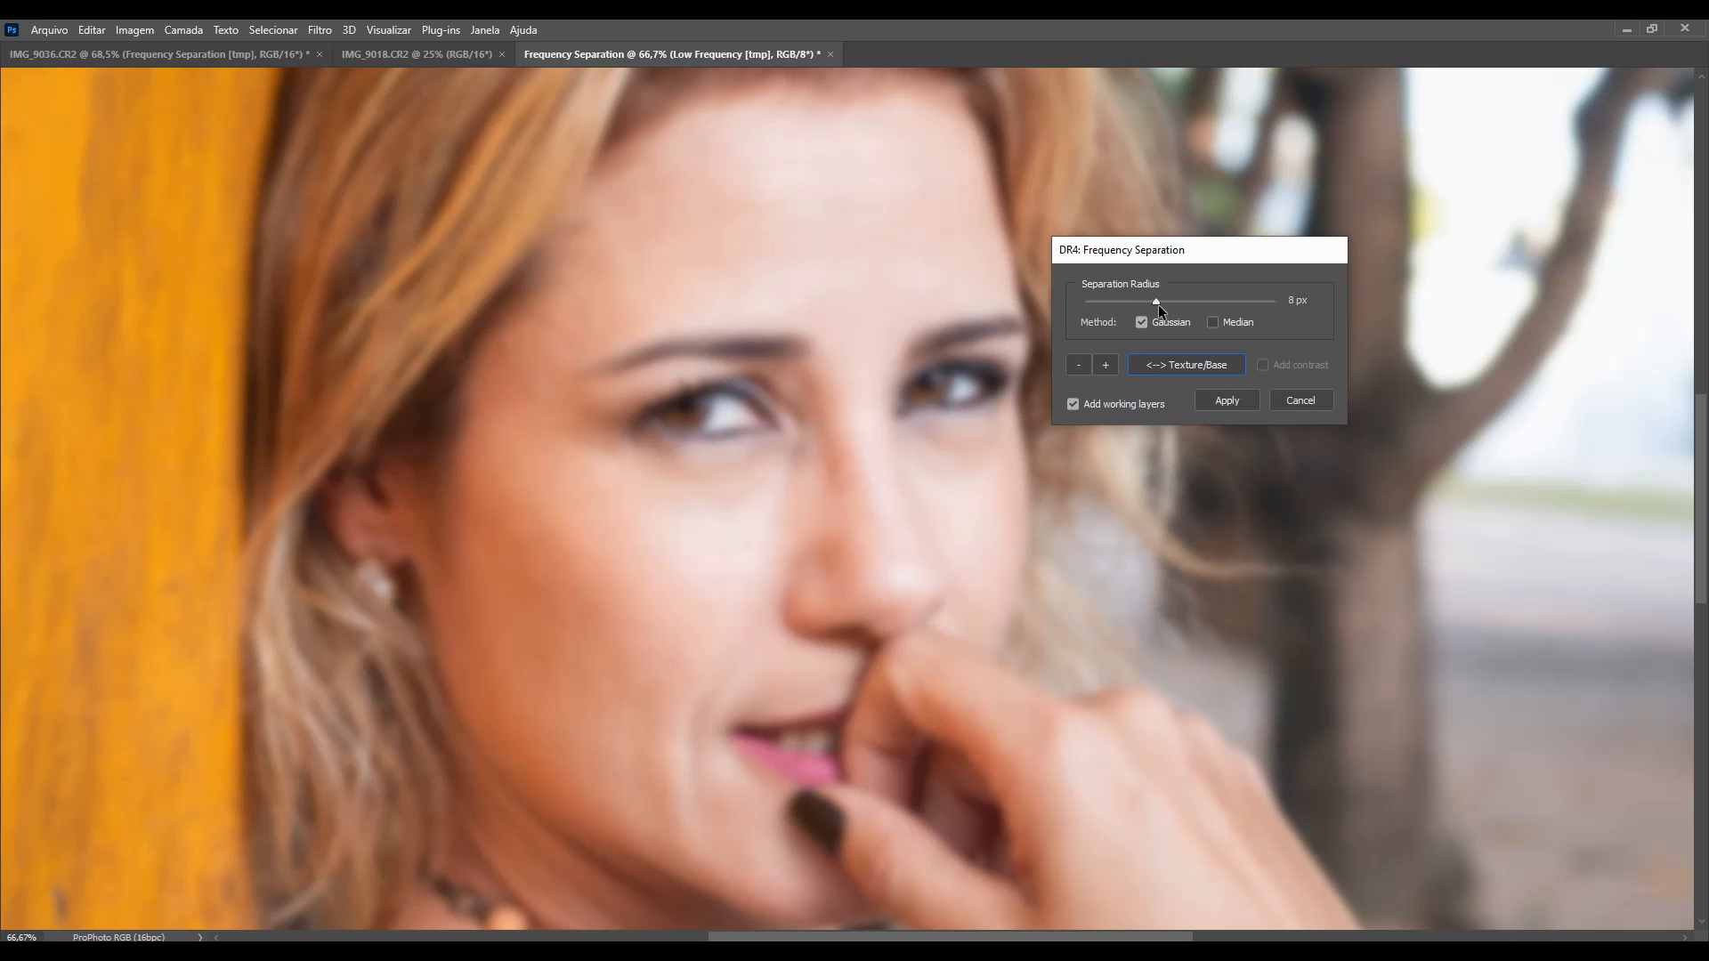
left_click_drag(1161, 302, 1171, 300)
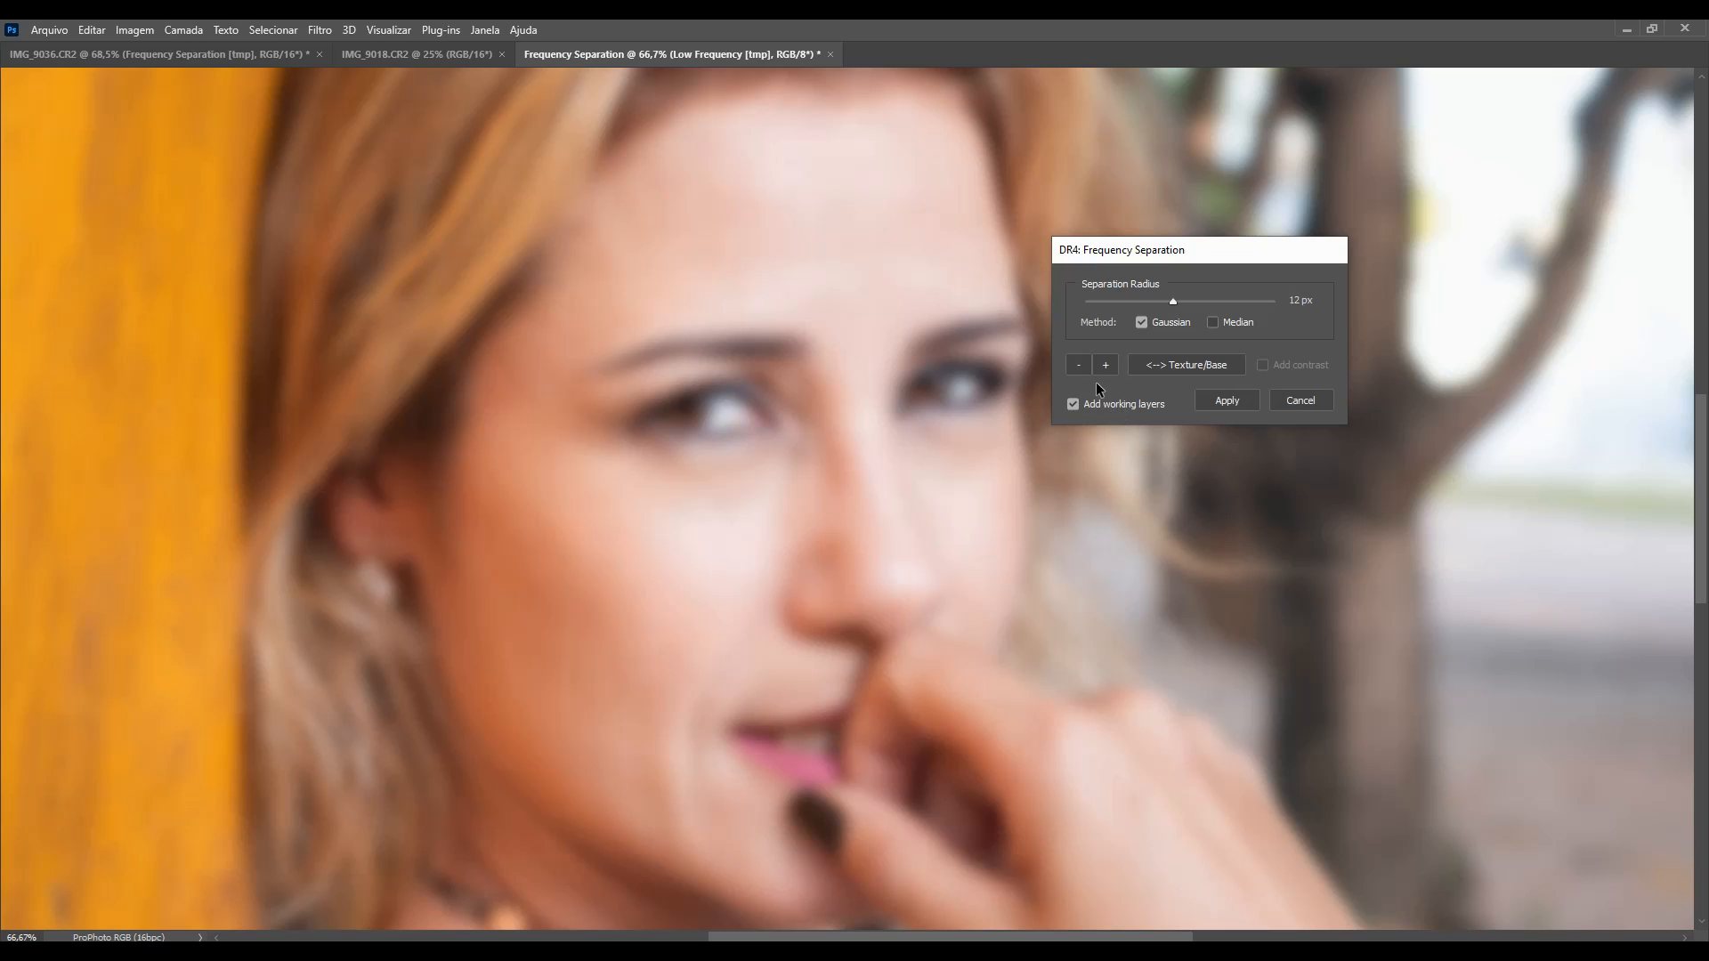
left_click(1223, 401)
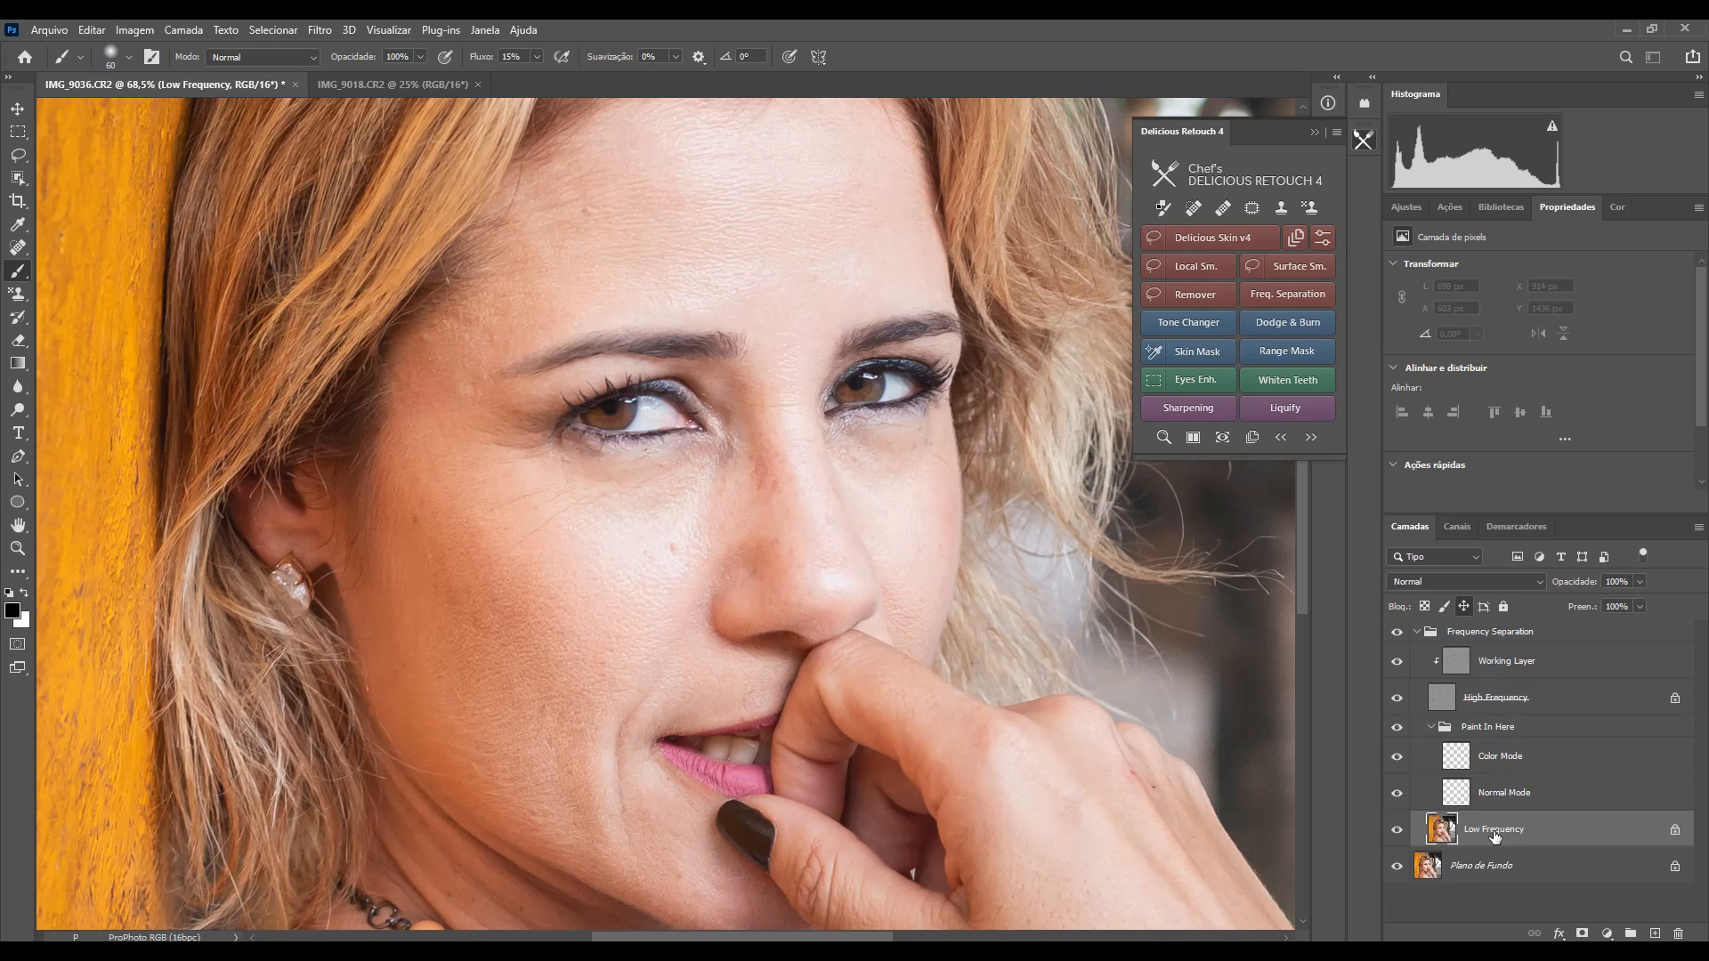
Step: View the Low Frequency and High Frequency layers in isolation, restoring all layers after each
left_click(1398, 829, "alt")
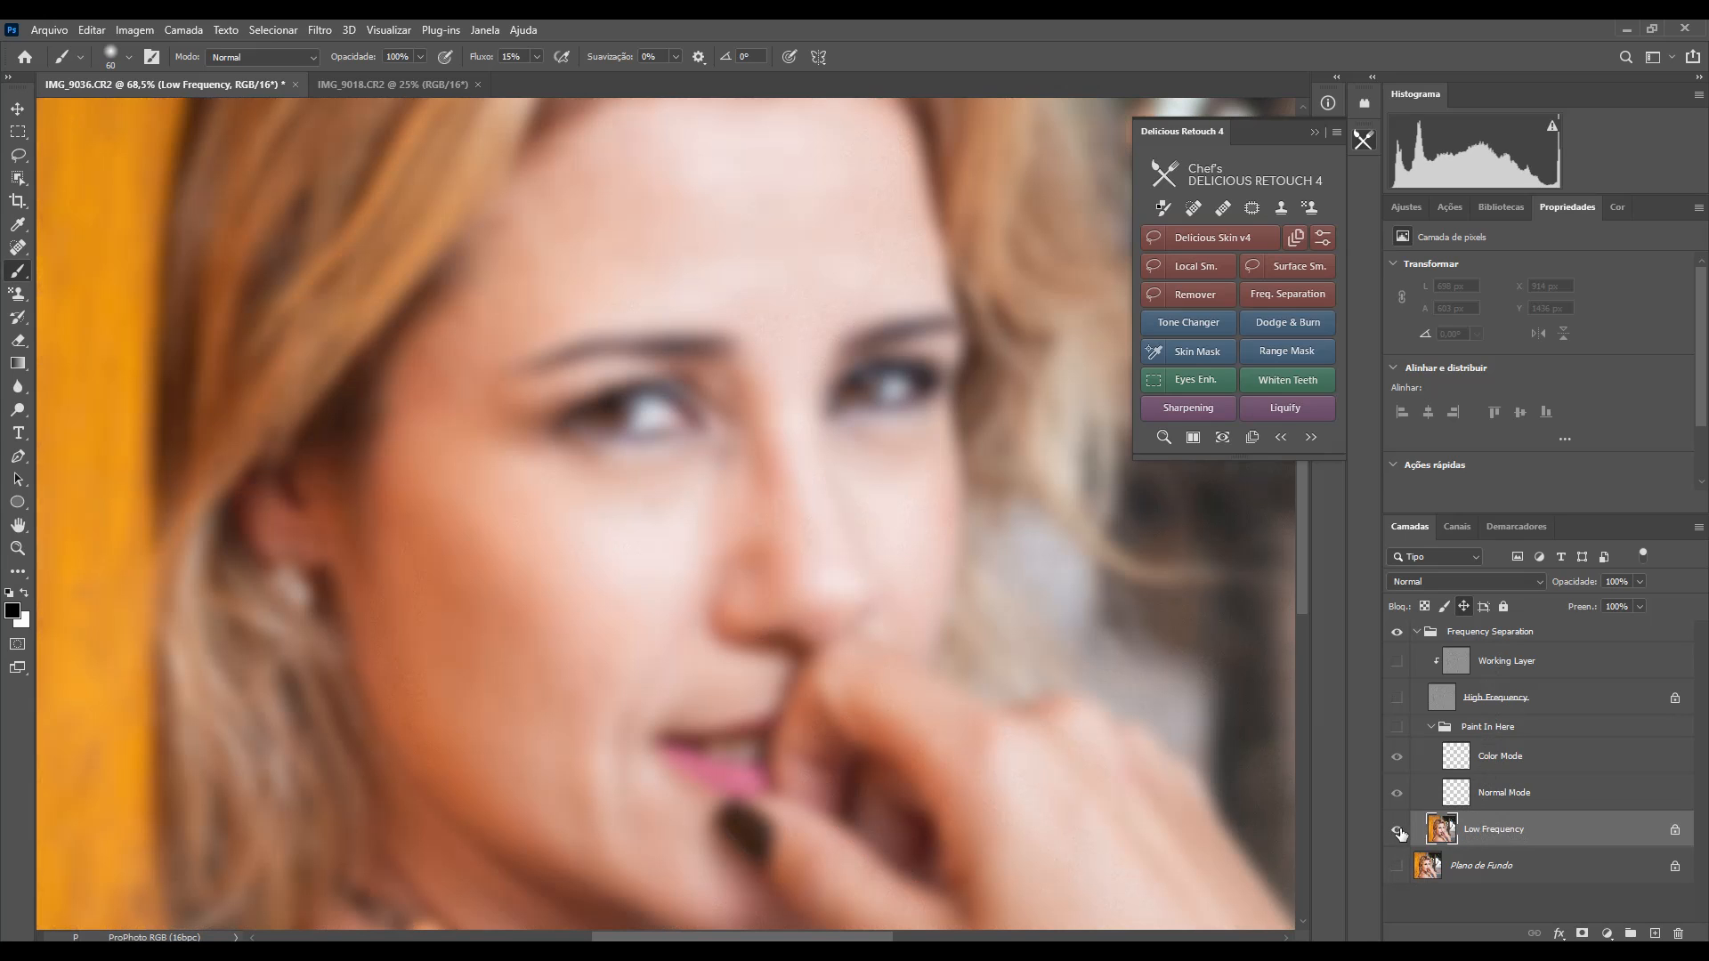
left_click(1398, 830, "alt")
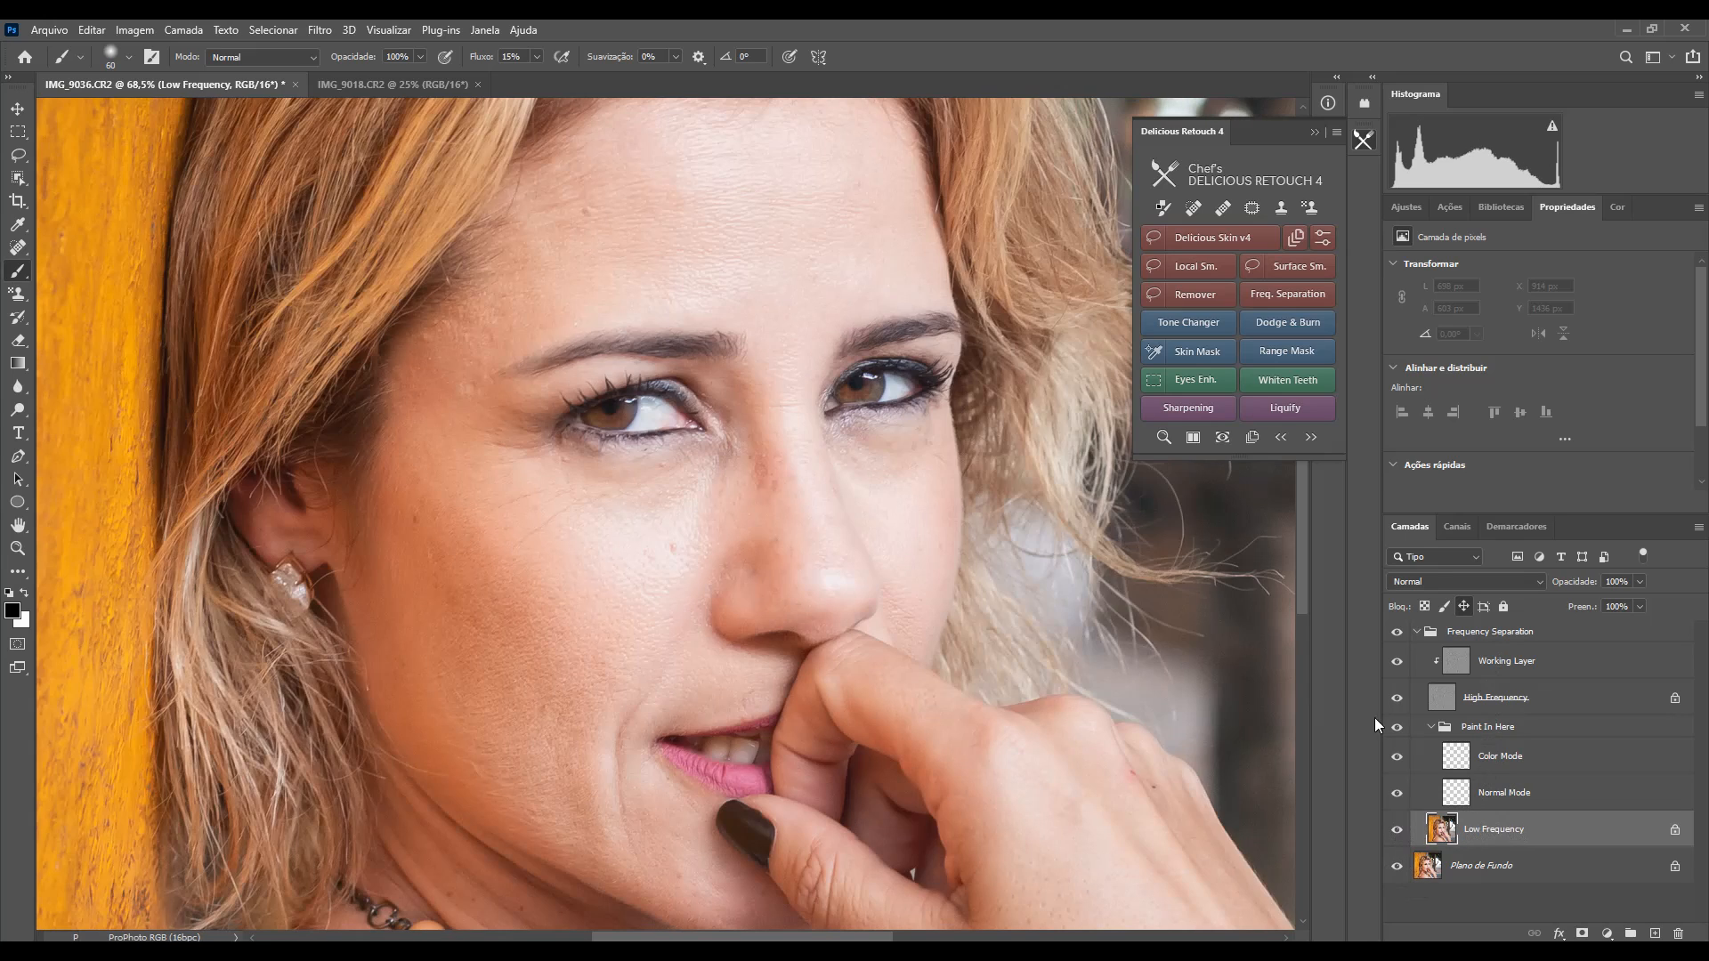
left_click(1396, 700, "alt")
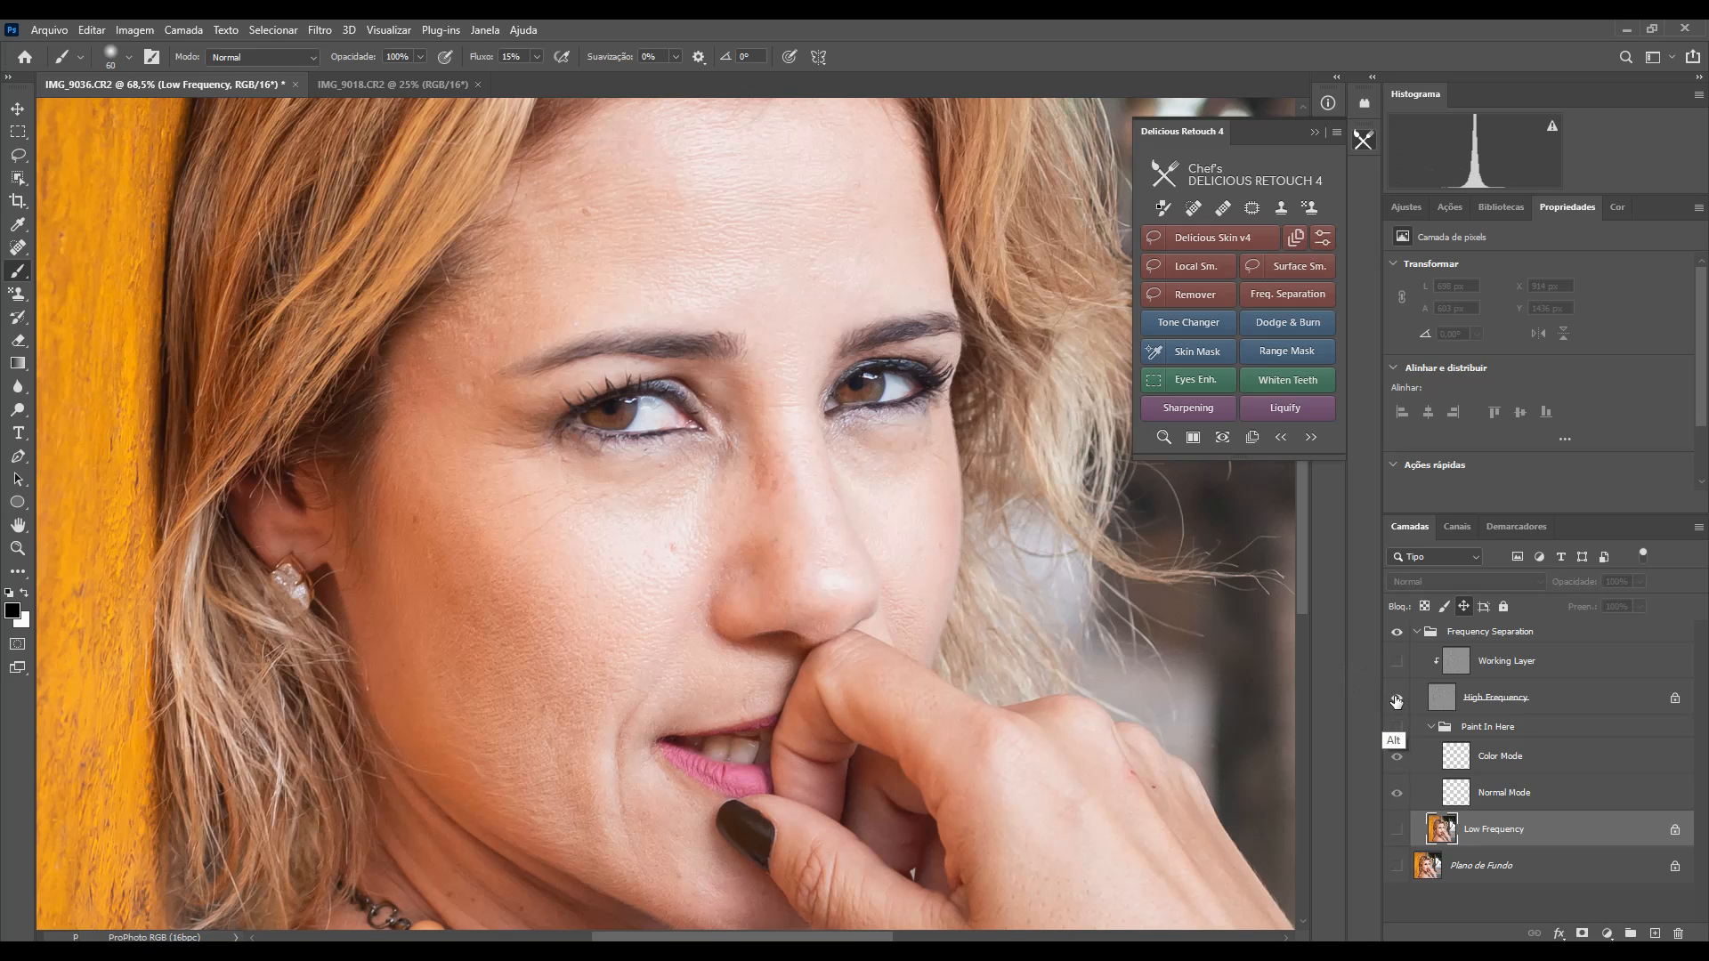
left_click(1398, 703, "alt")
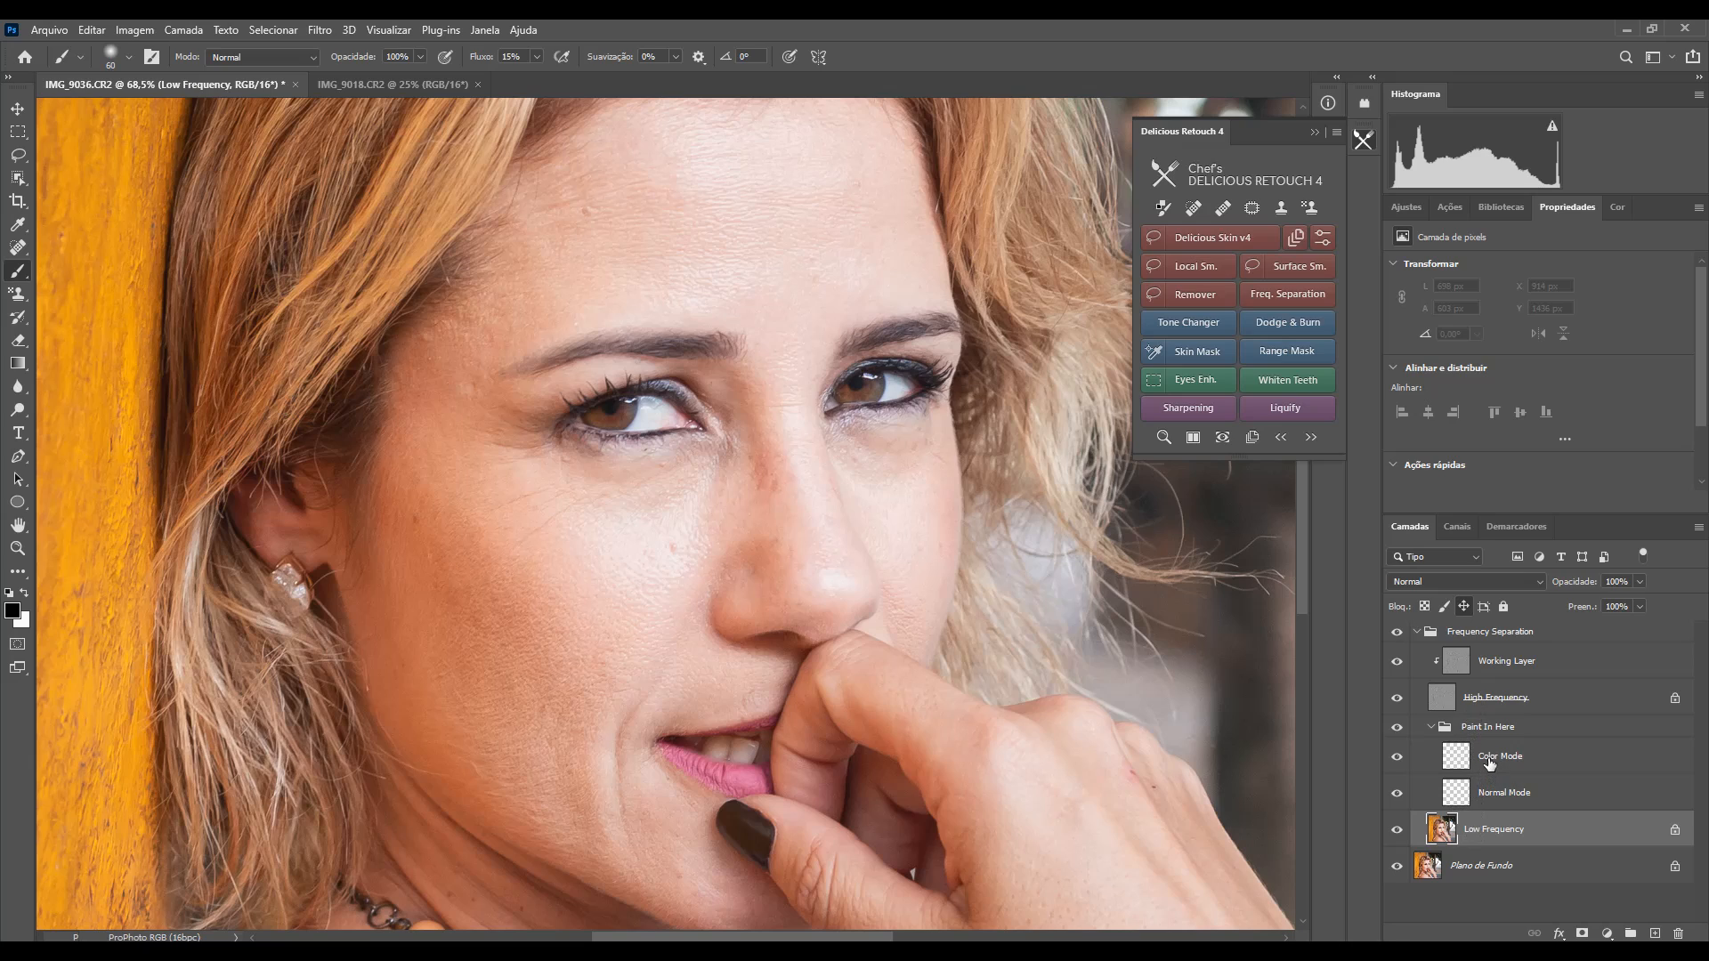
Step: Heal the cheek blemishes on Working Layer using a 20 px Spot Healing Brush with sampling of all layers turned off
left_click(1444, 657)
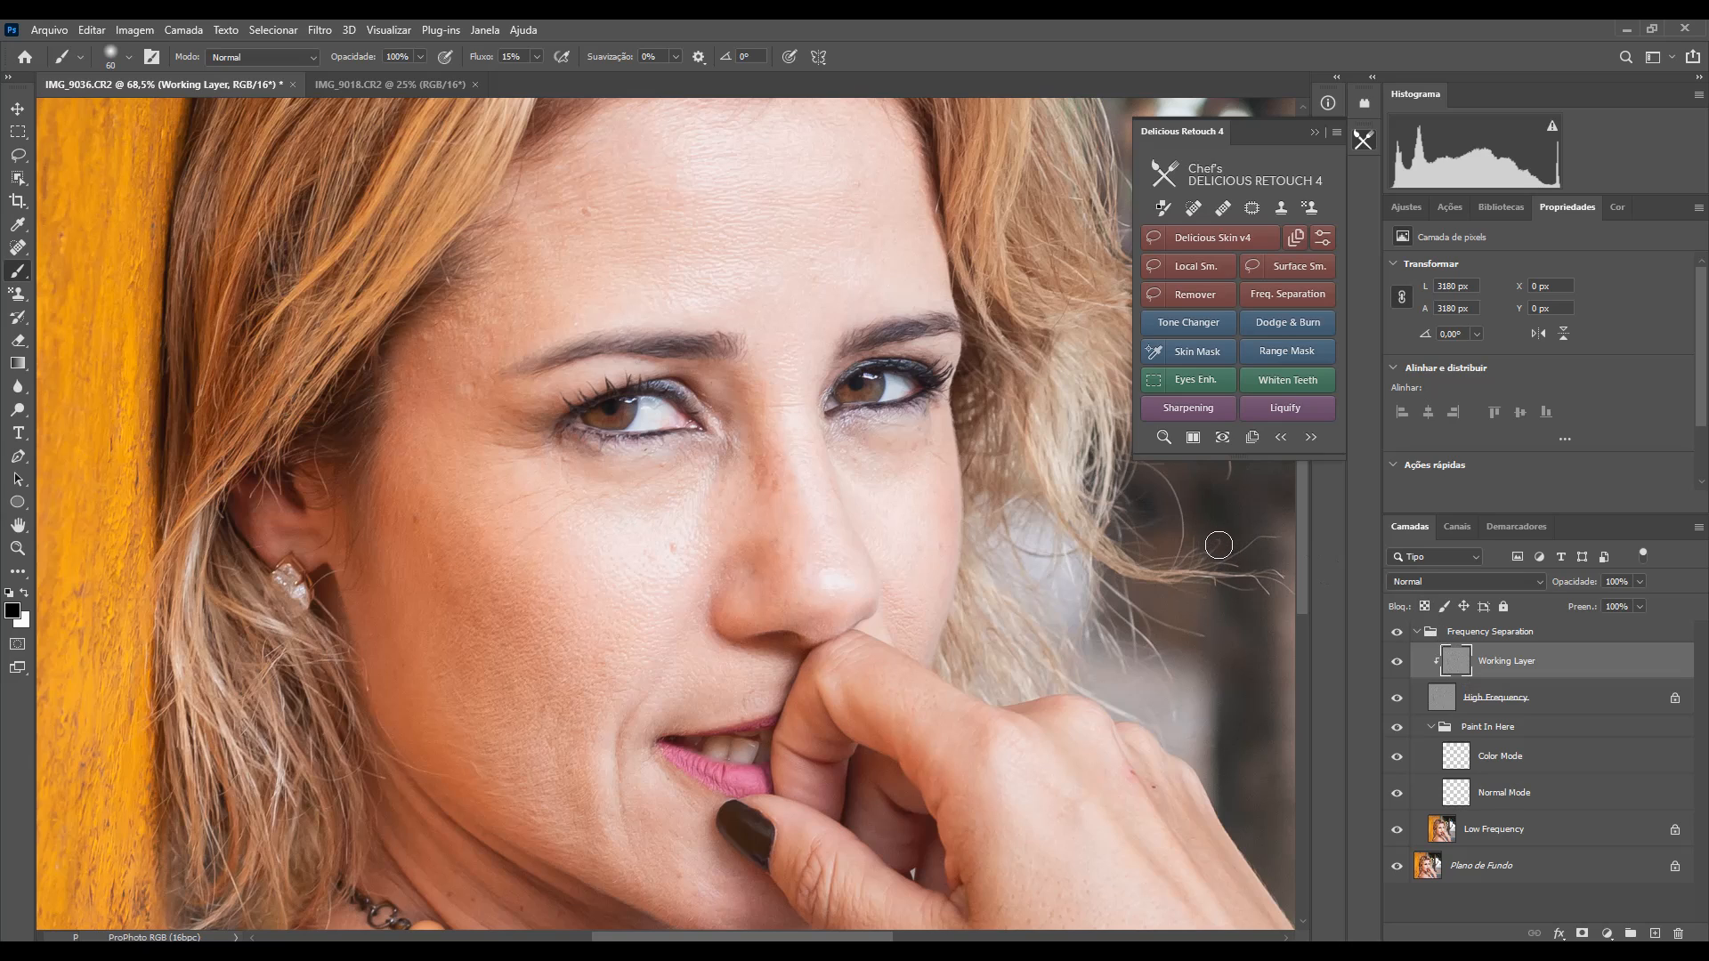
left_click(20, 250)
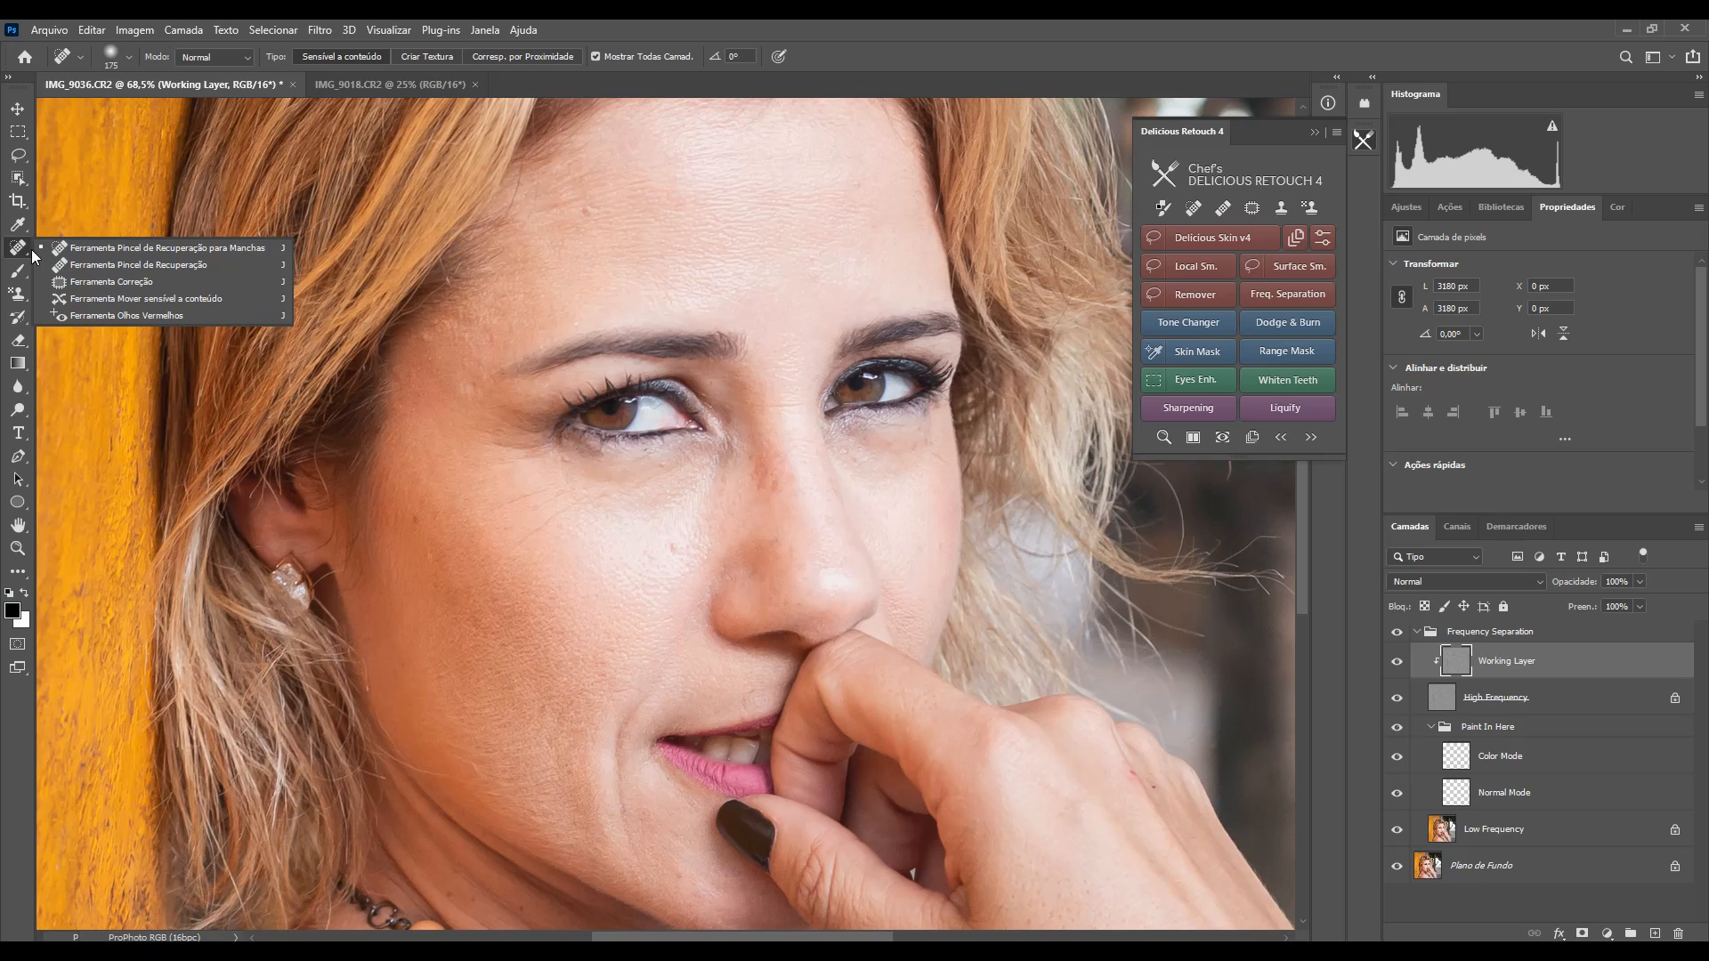
left_click(100, 250)
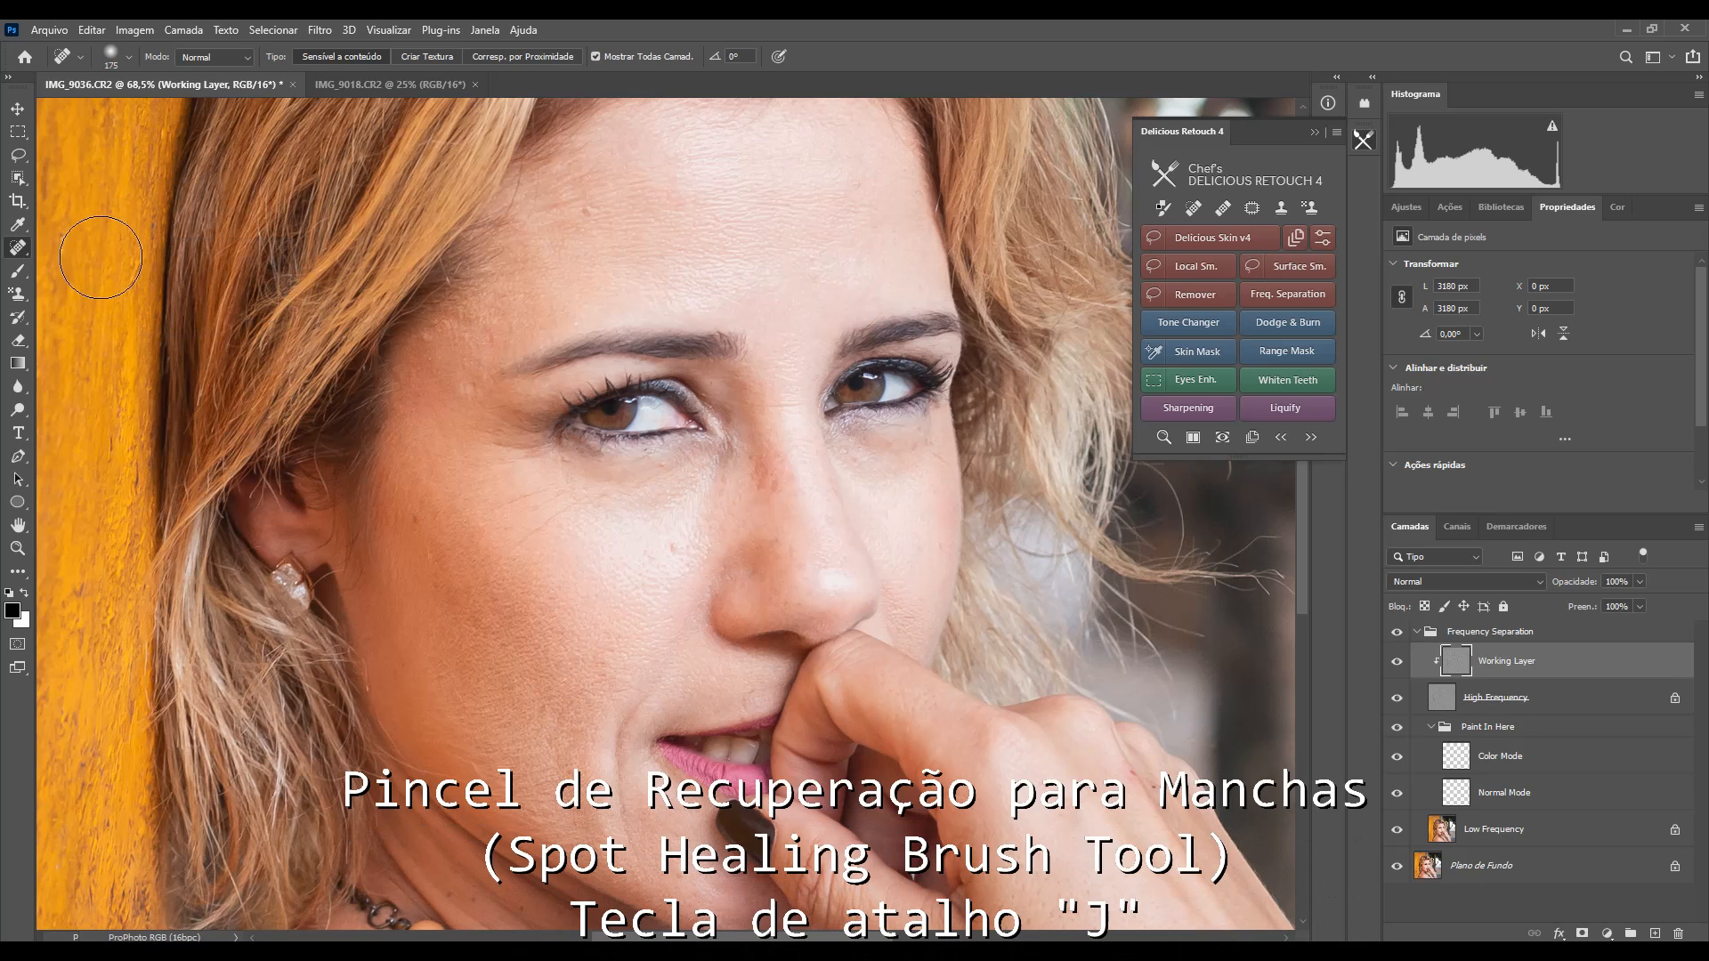
key("bracketleft")
key("bracketleft")
key("bracketleft")
key("bracketleft")
key("bracketleft")
key("bracketleft")
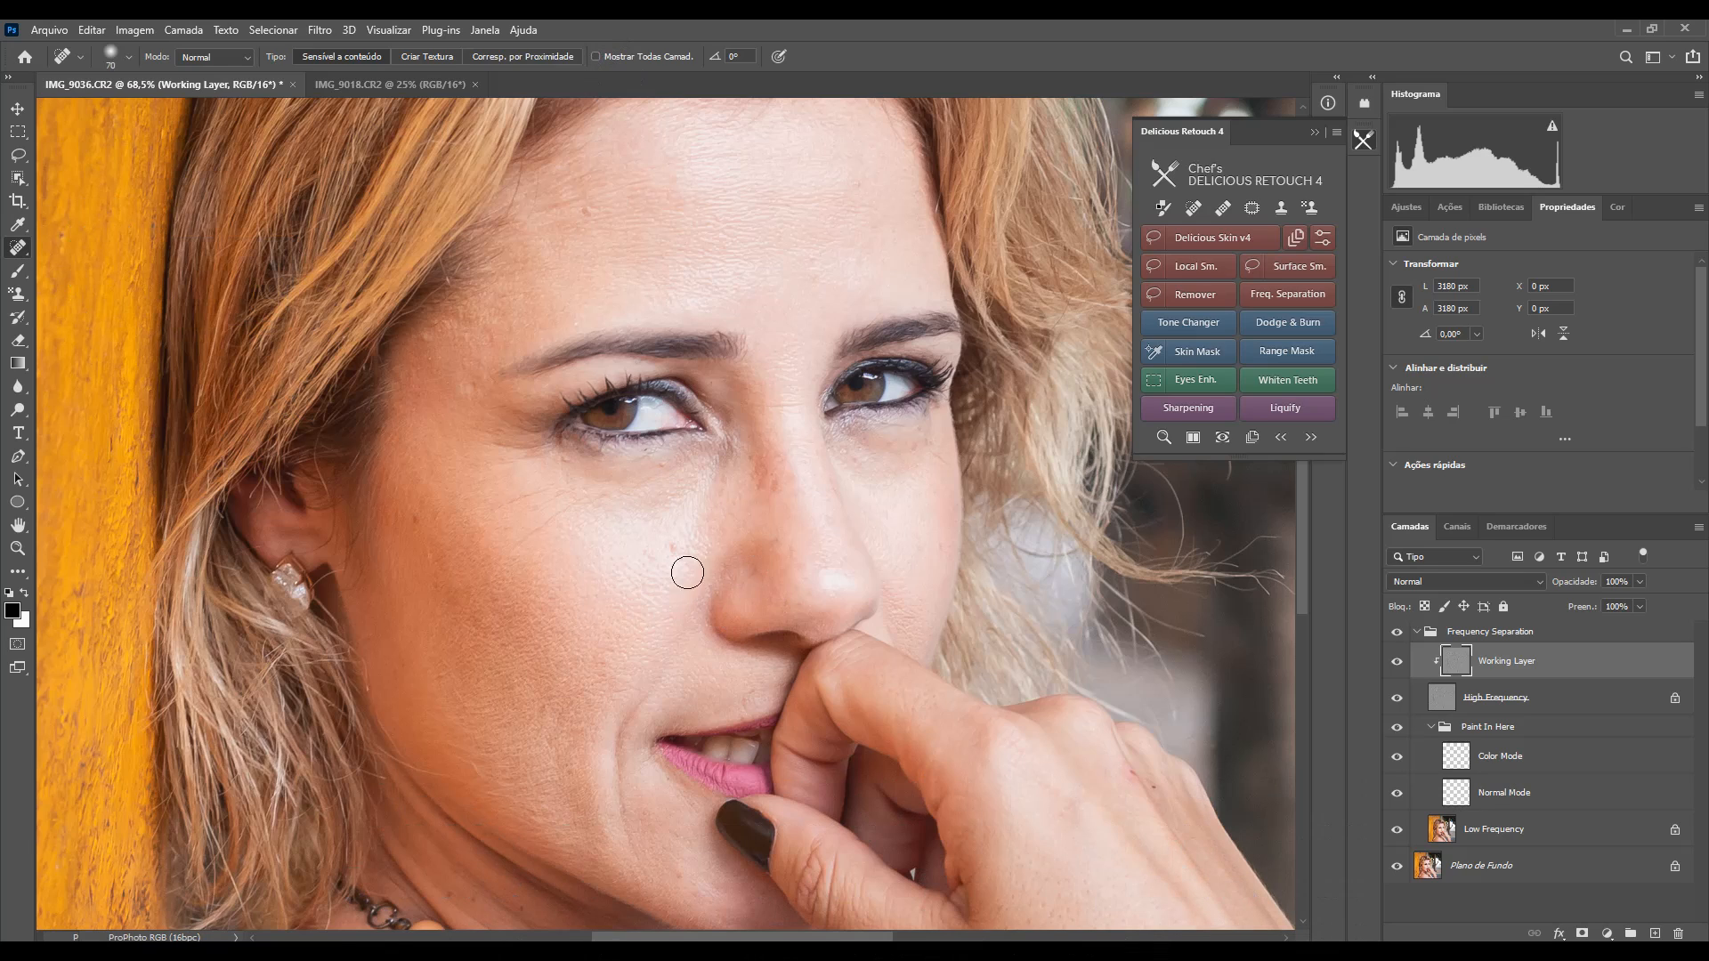
key("bracketleft")
key("bracketleft")
key("bracketleft")
key("bracketleft")
key("bracketleft")
left_click_drag(675, 537, 668, 561)
left_click_drag(409, 517, 415, 521)
Step: Paint the cheek on the Normal Mode layer with skin colour sampled from the forehead, using a 175 px brush at 15% flow
left_click(1474, 762)
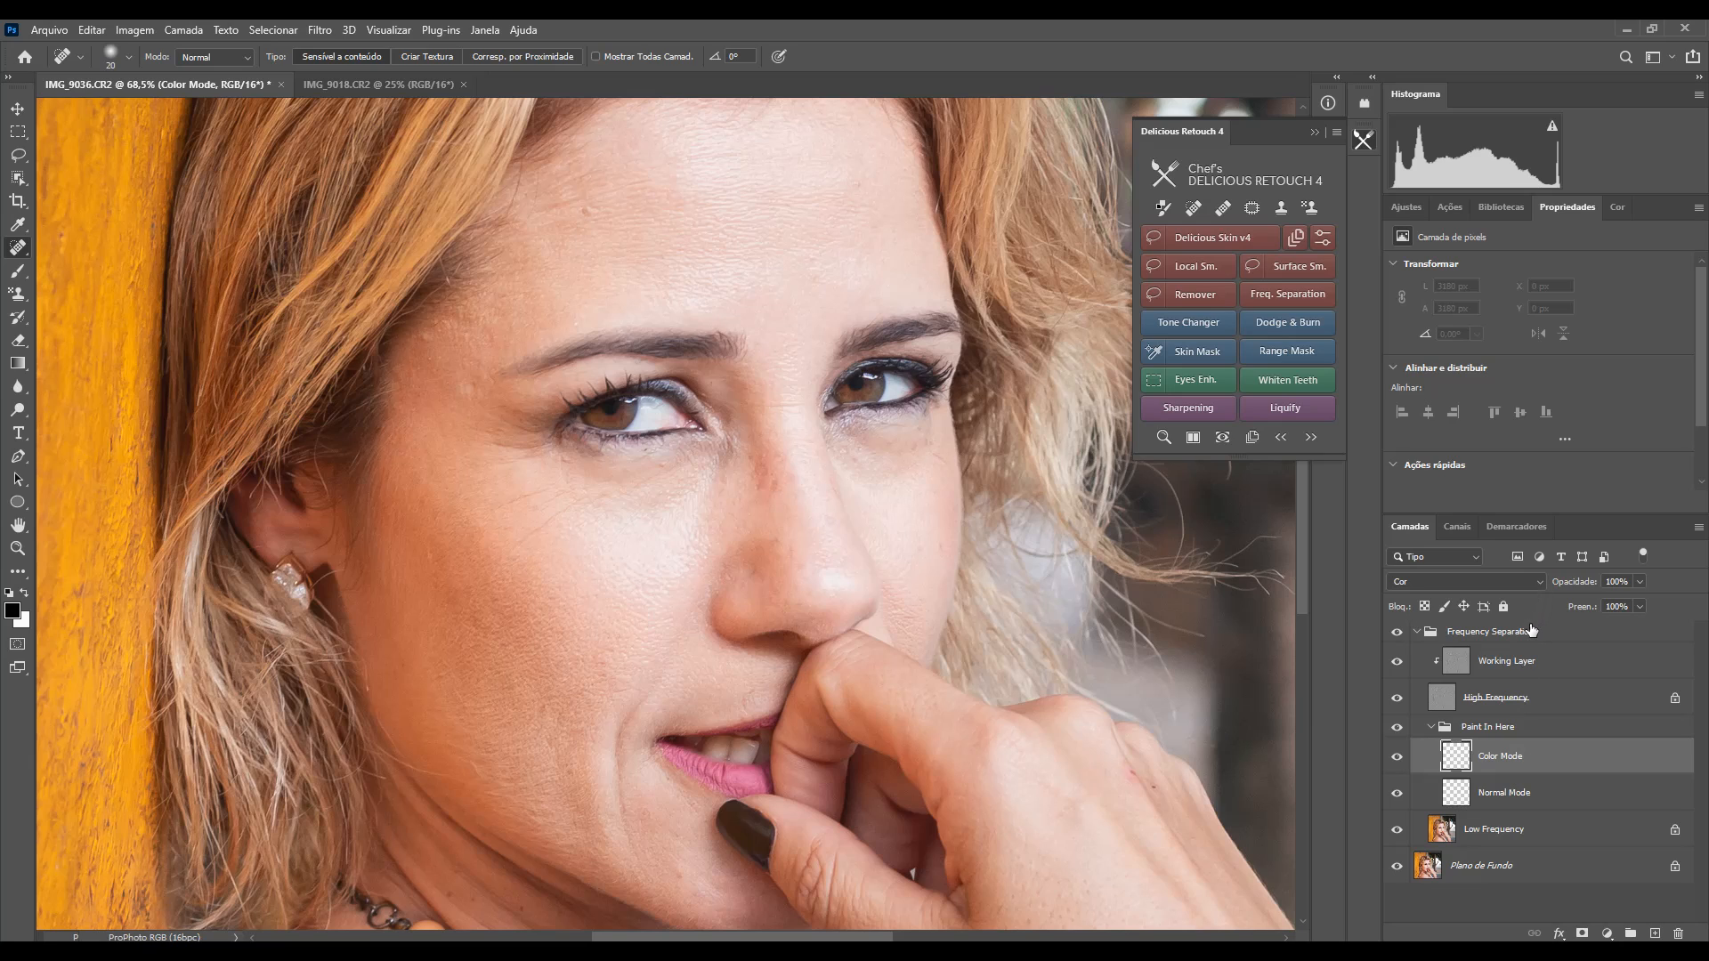
left_click(1498, 795)
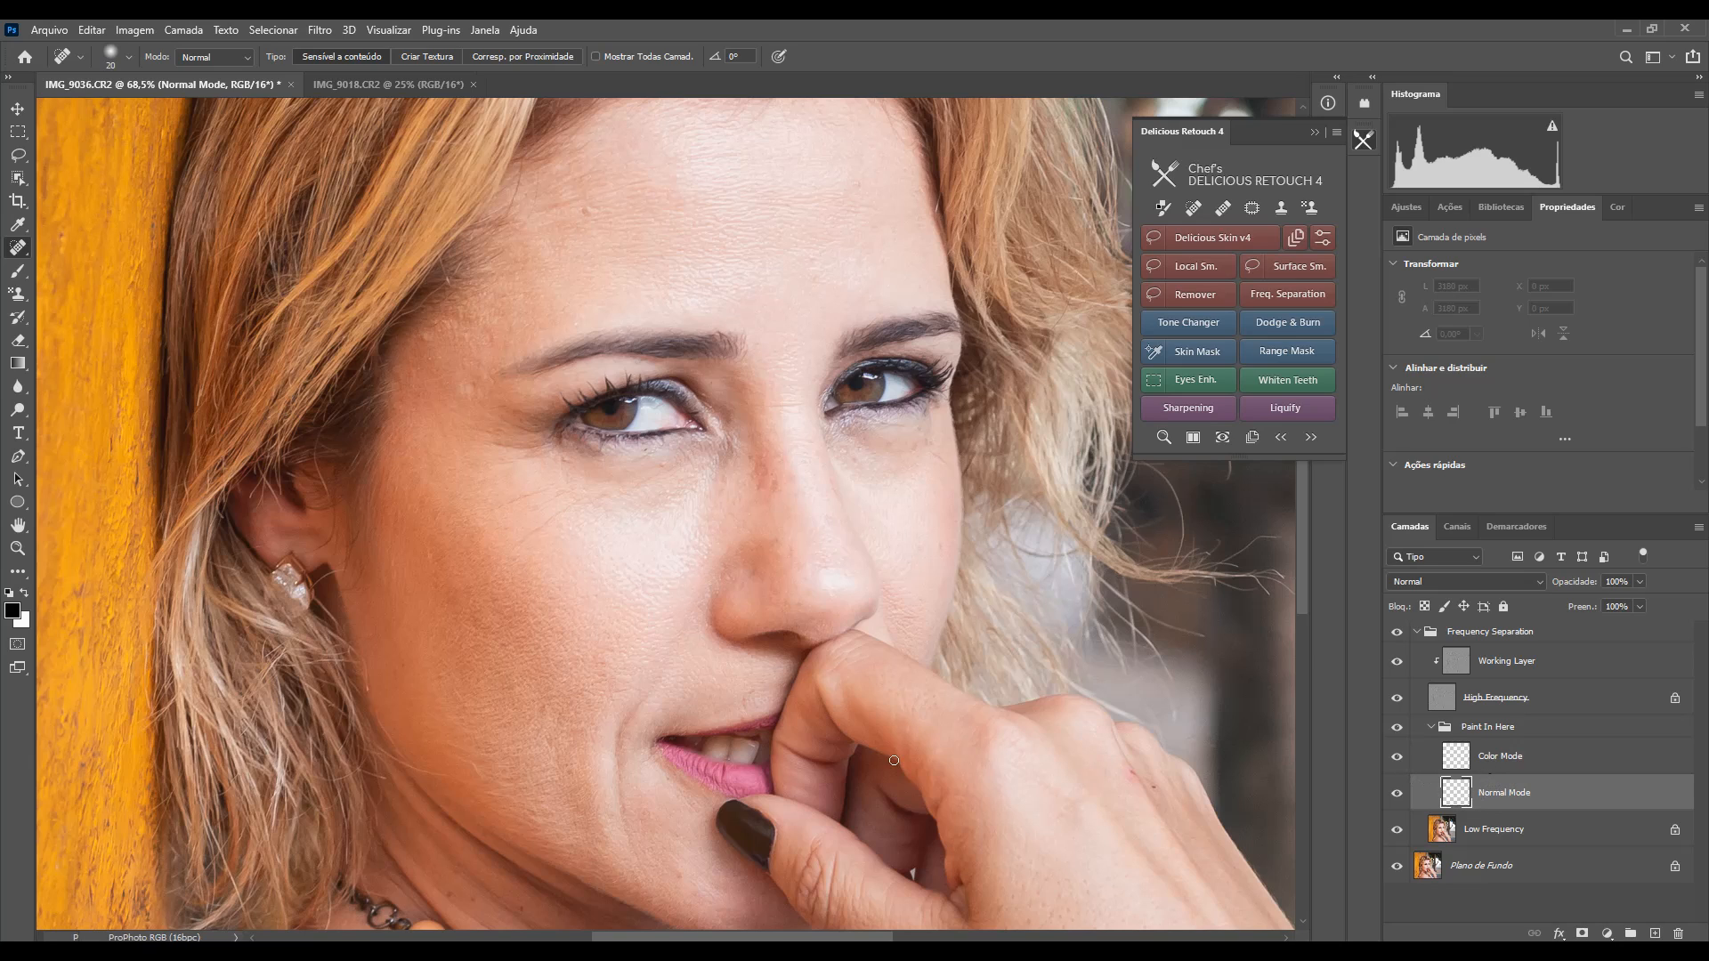
key("b")
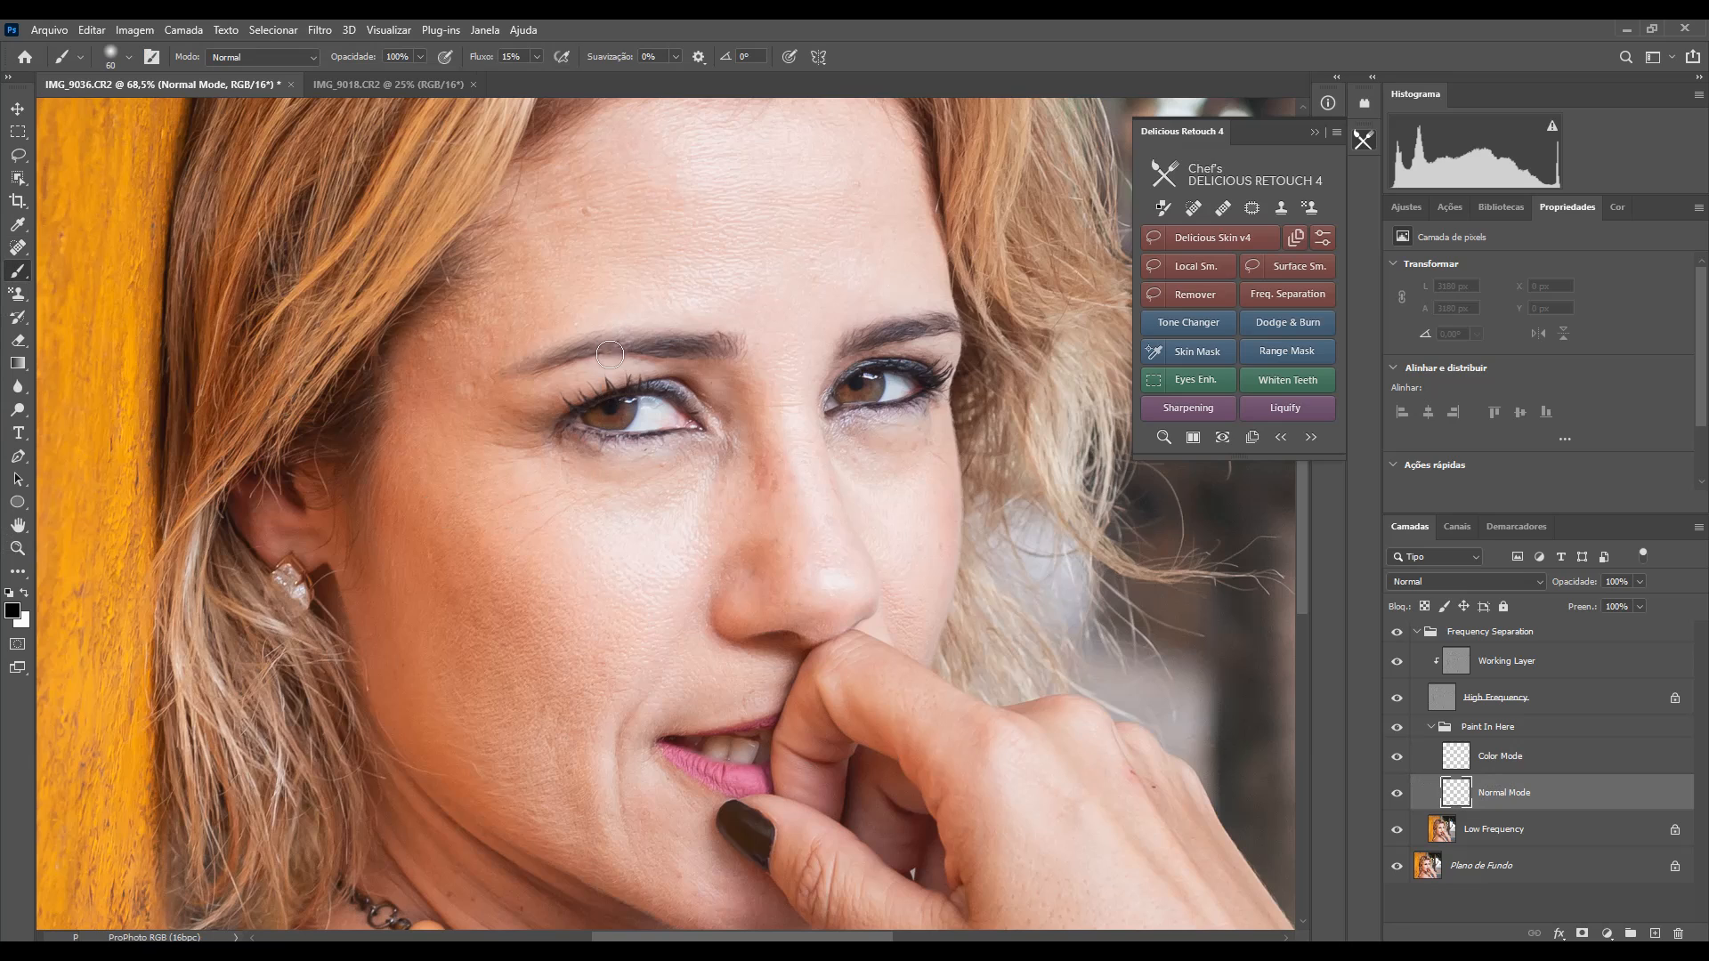
key("alt")
left_click(655, 237, "alt")
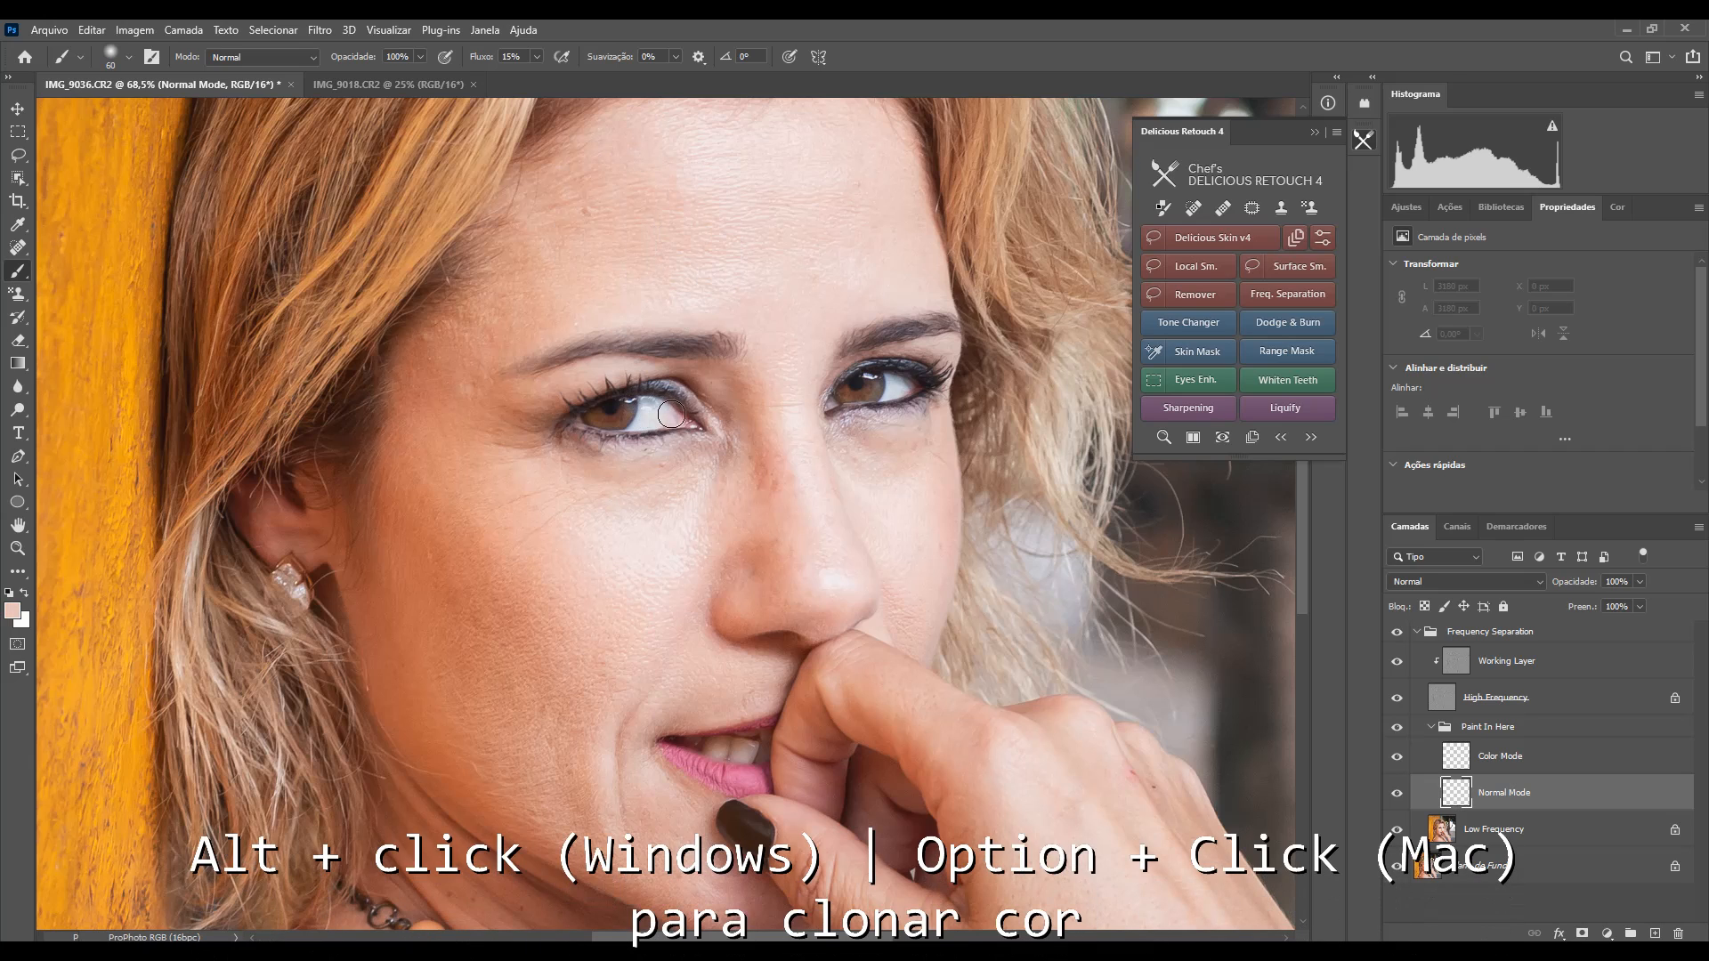
key("bracketright")
key("bracketright")
key("bracketright")
key("bracketright")
key("bracketright")
key("bracketright")
key("bracketright")
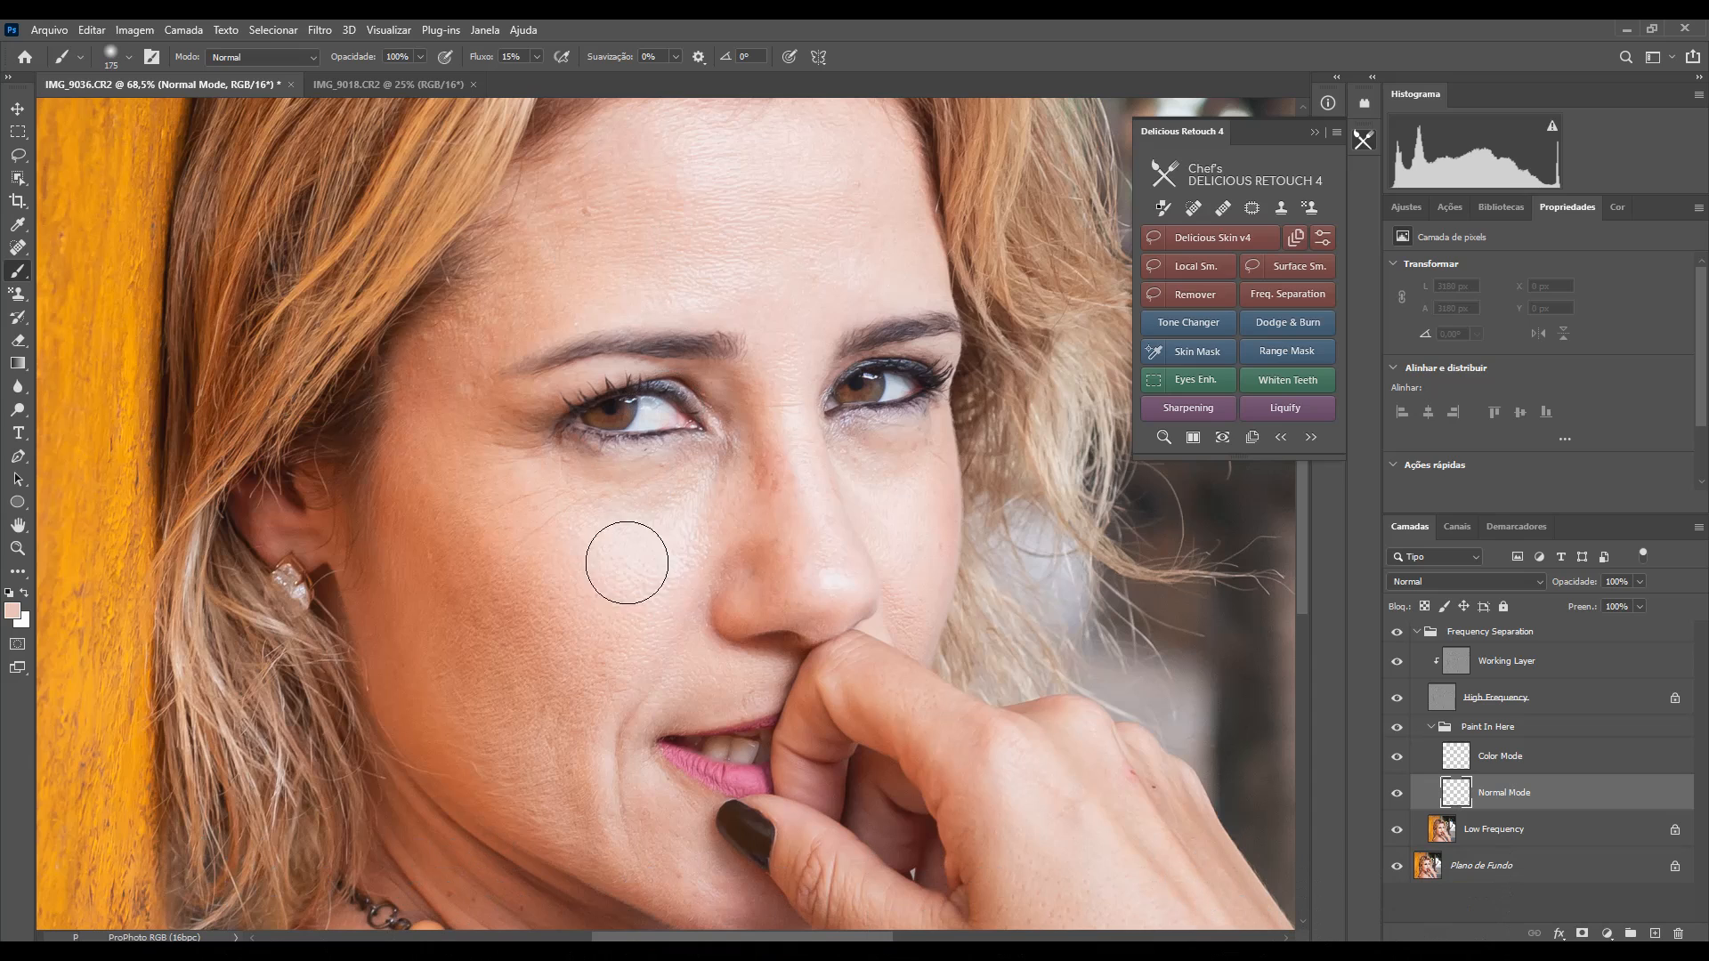
mouse_move(648, 568)
left_mouse_down()
mouse_move(591, 590)
mouse_move(590, 527)
mouse_move(618, 524)
mouse_move(643, 564)
mouse_move(684, 548)
mouse_move(699, 502)
mouse_move(648, 540)
mouse_move(627, 605)
mouse_move(678, 546)
left_mouse_up()
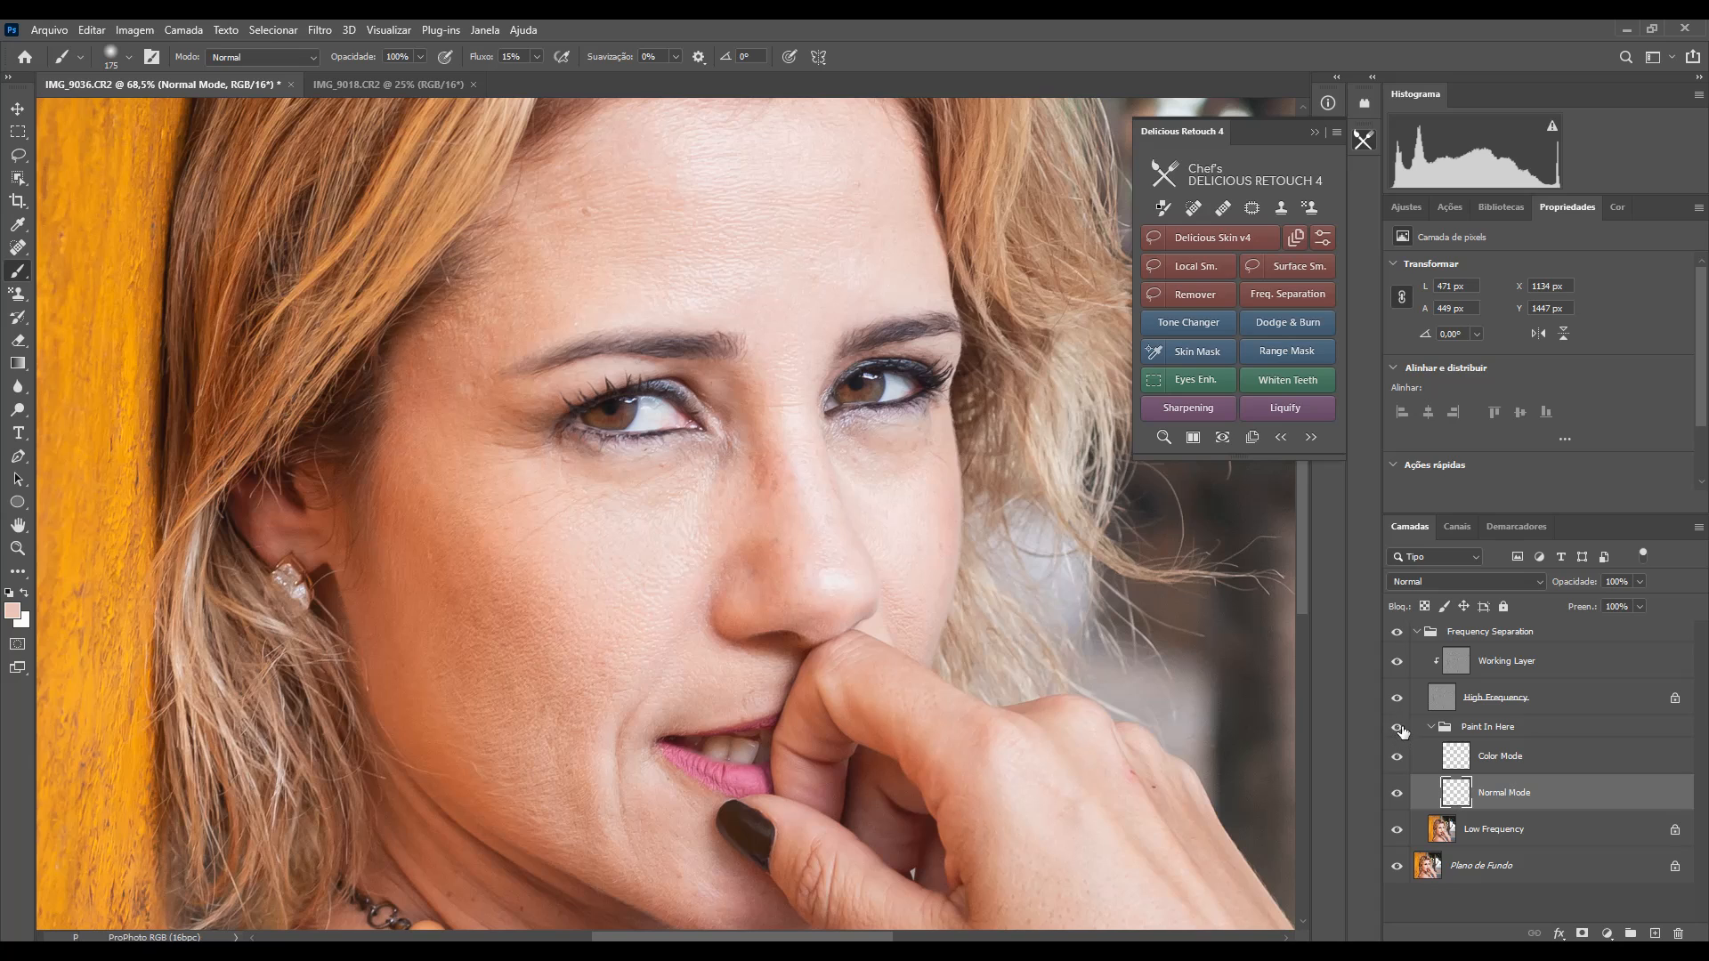
Step: Compare the portrait with and without the Frequency Separation group and delete the whole group
left_click(1397, 631)
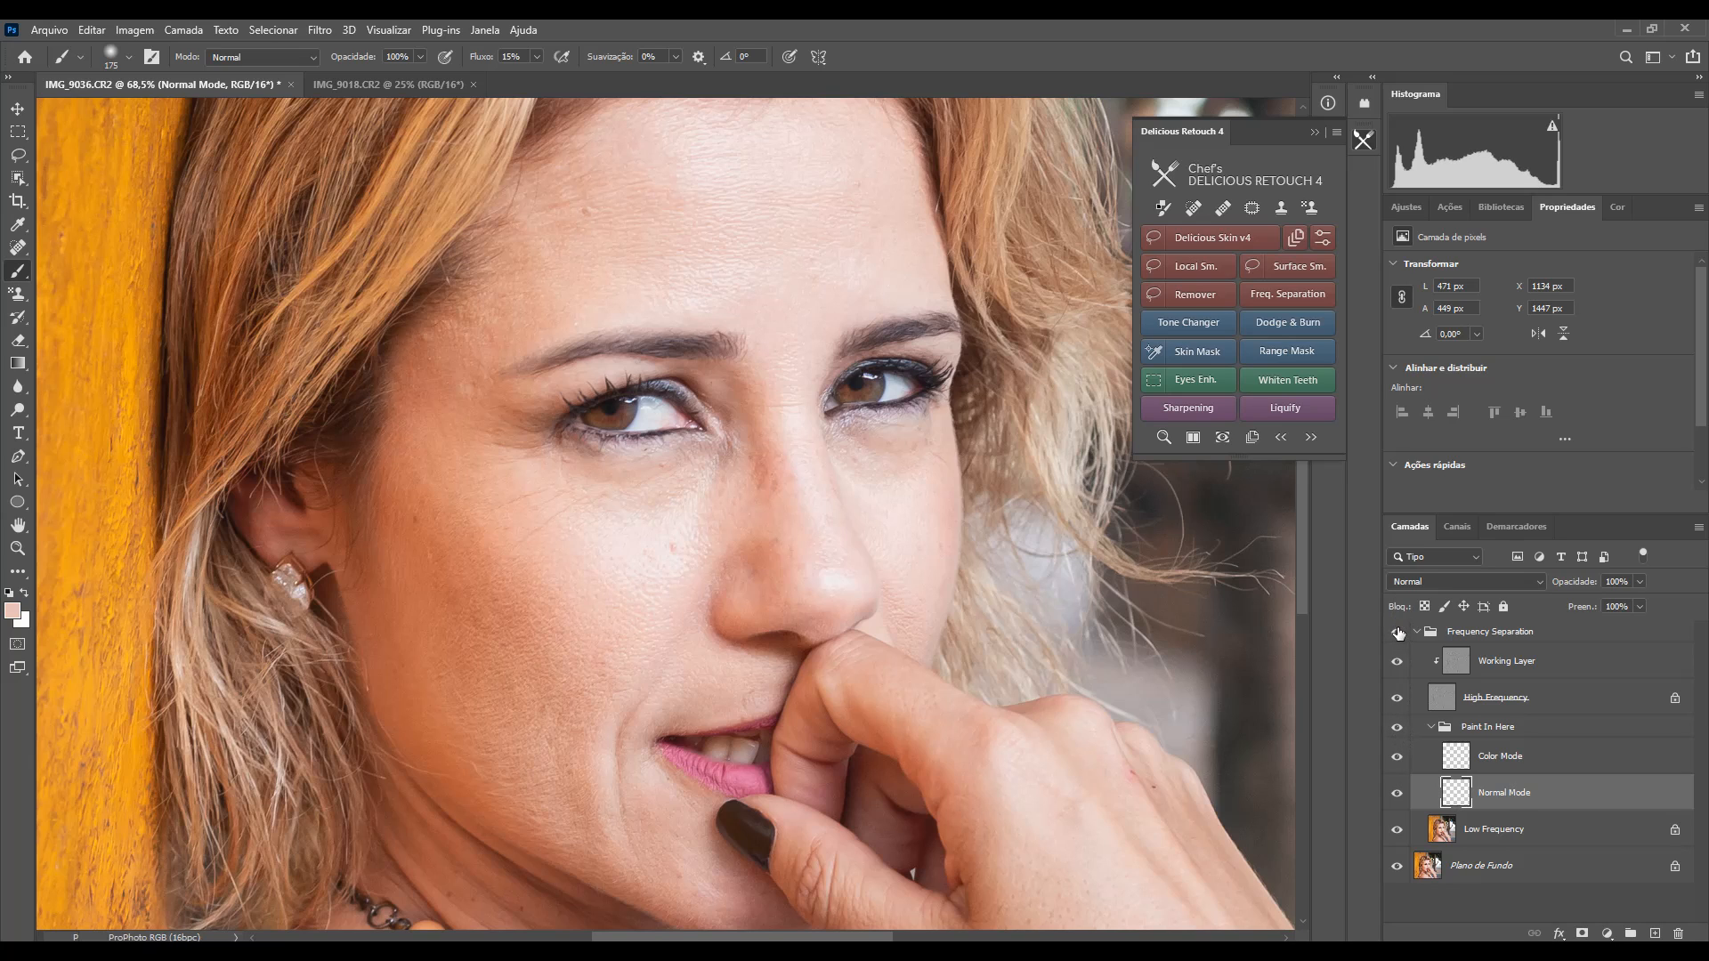
left_click(1397, 631)
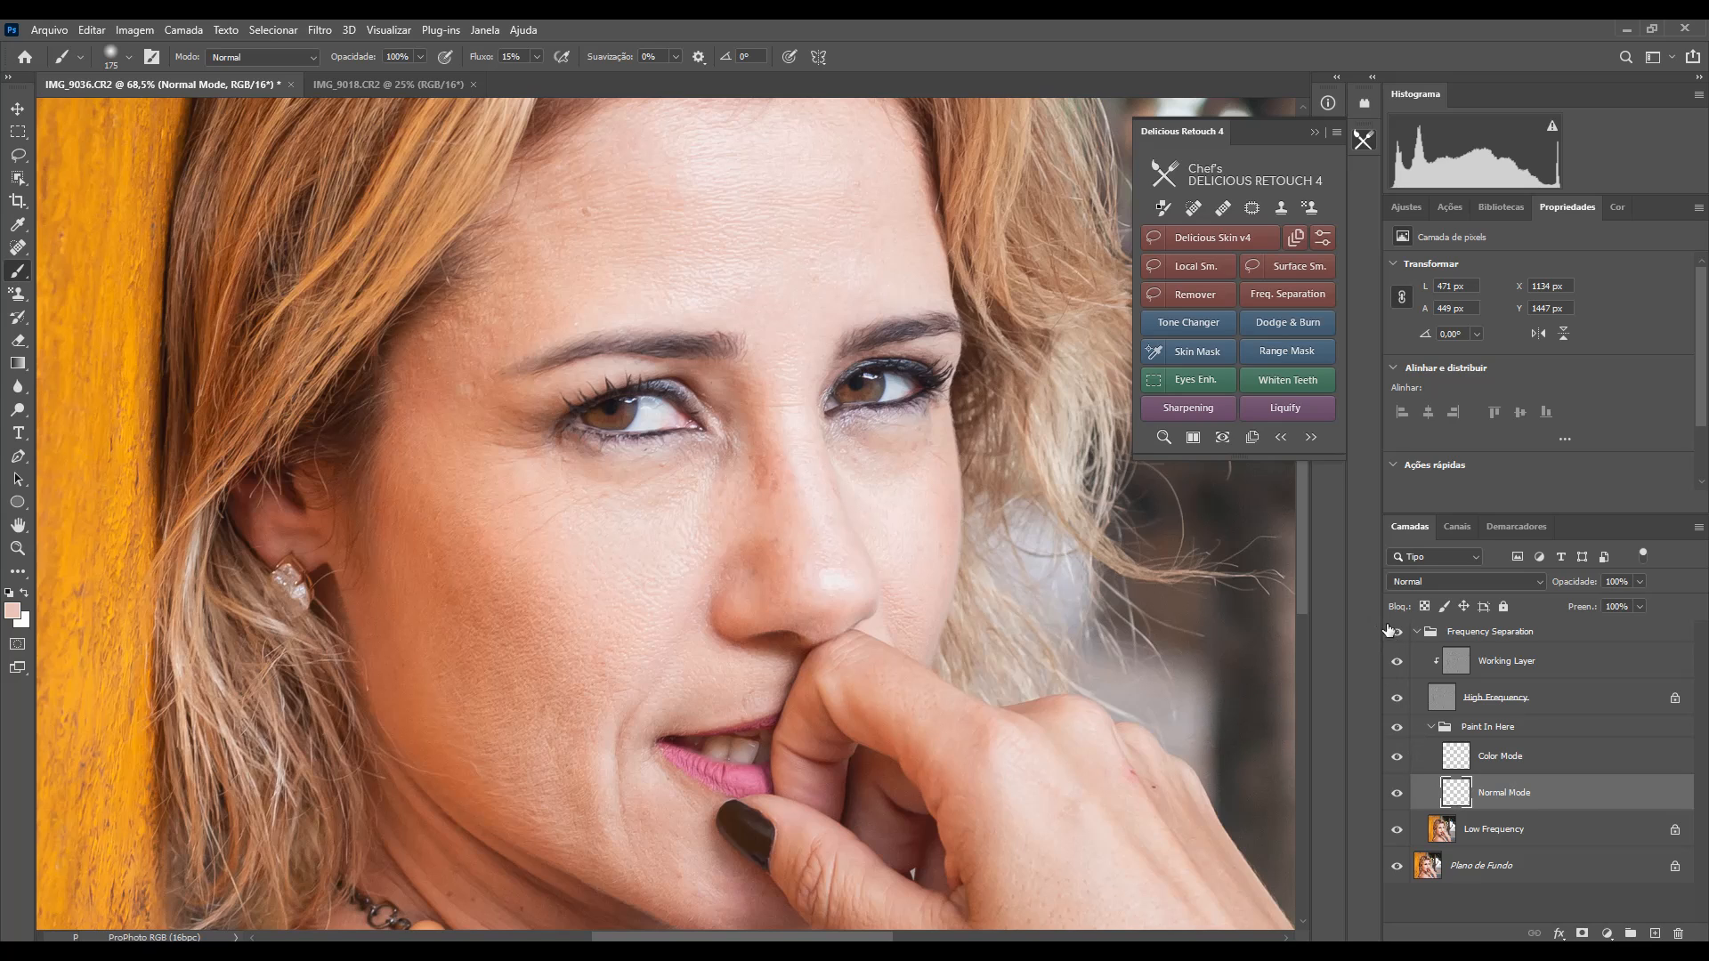
left_click(1418, 633)
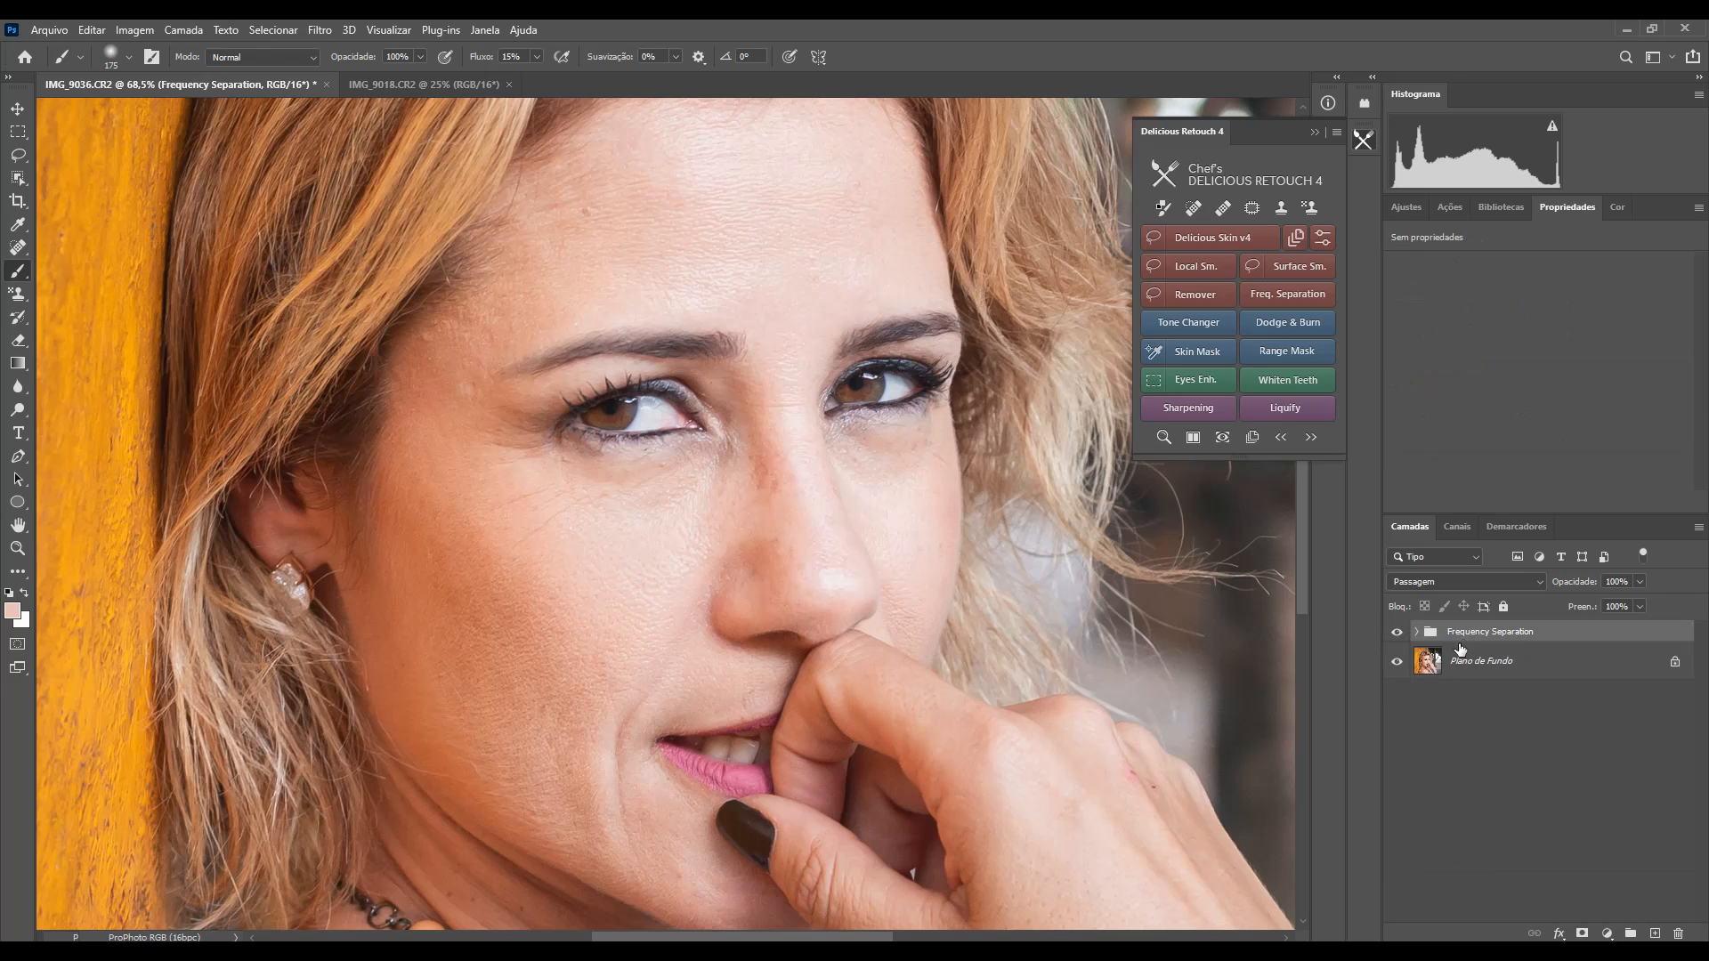
key("Delete")
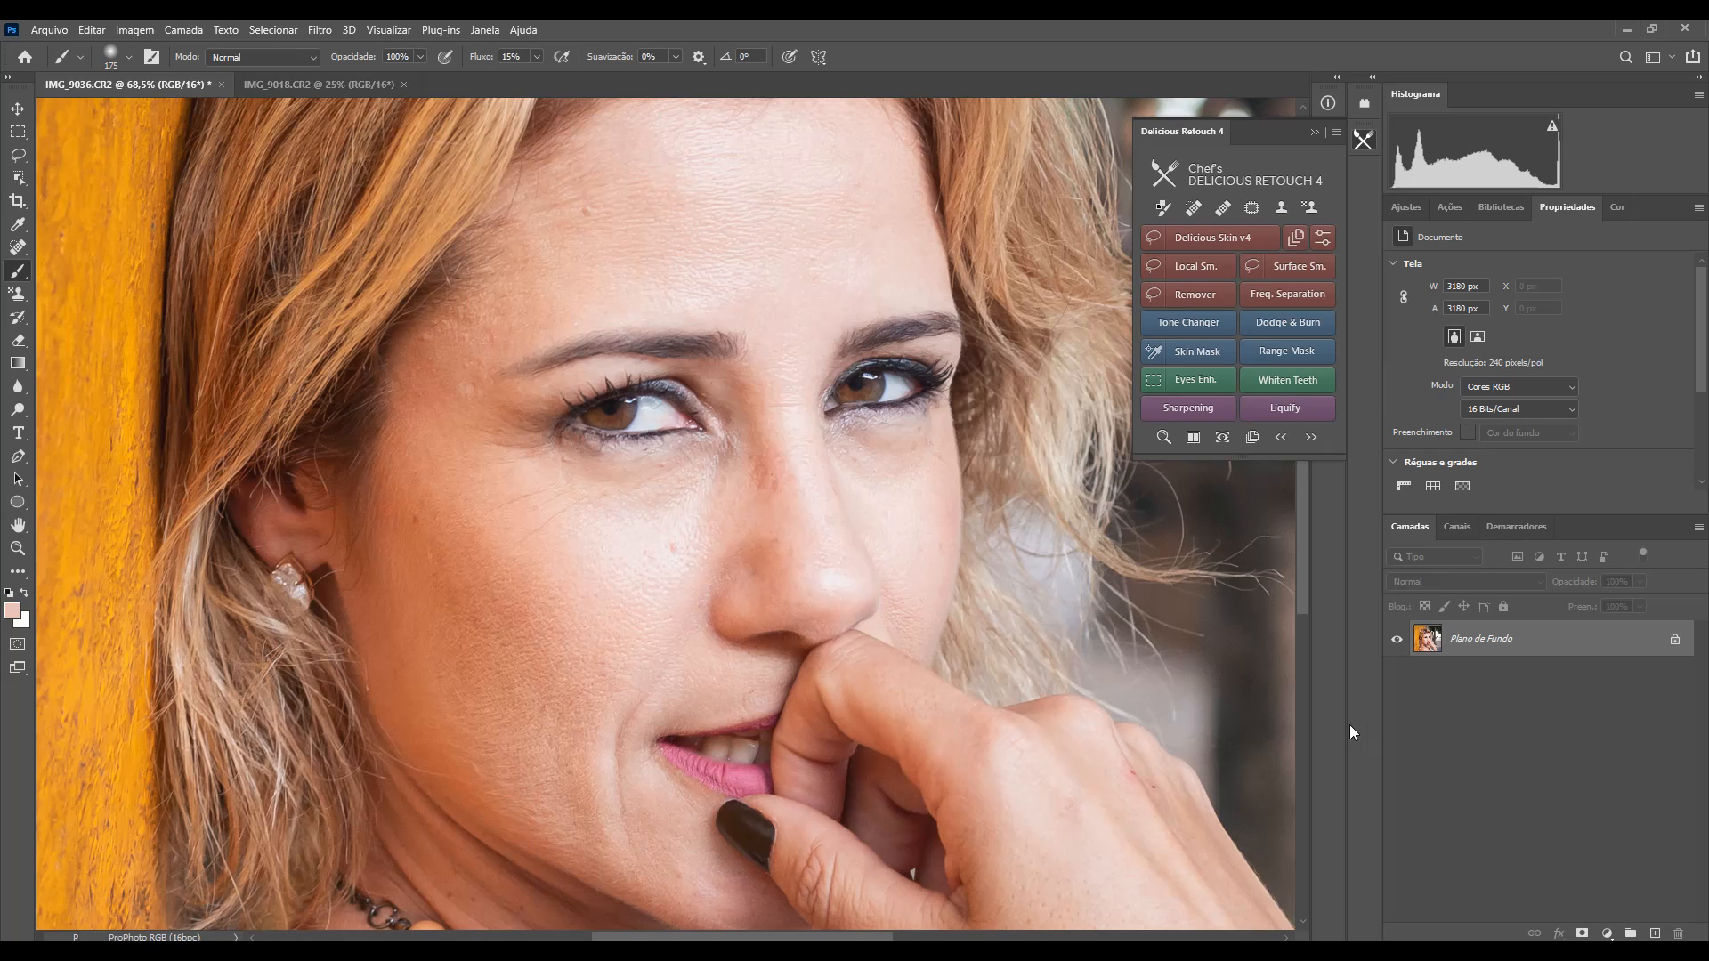
Step: Create Dodge & Burn layers with color correction layers, visual help layers and recommended brush parameters enabled
left_click(1305, 324)
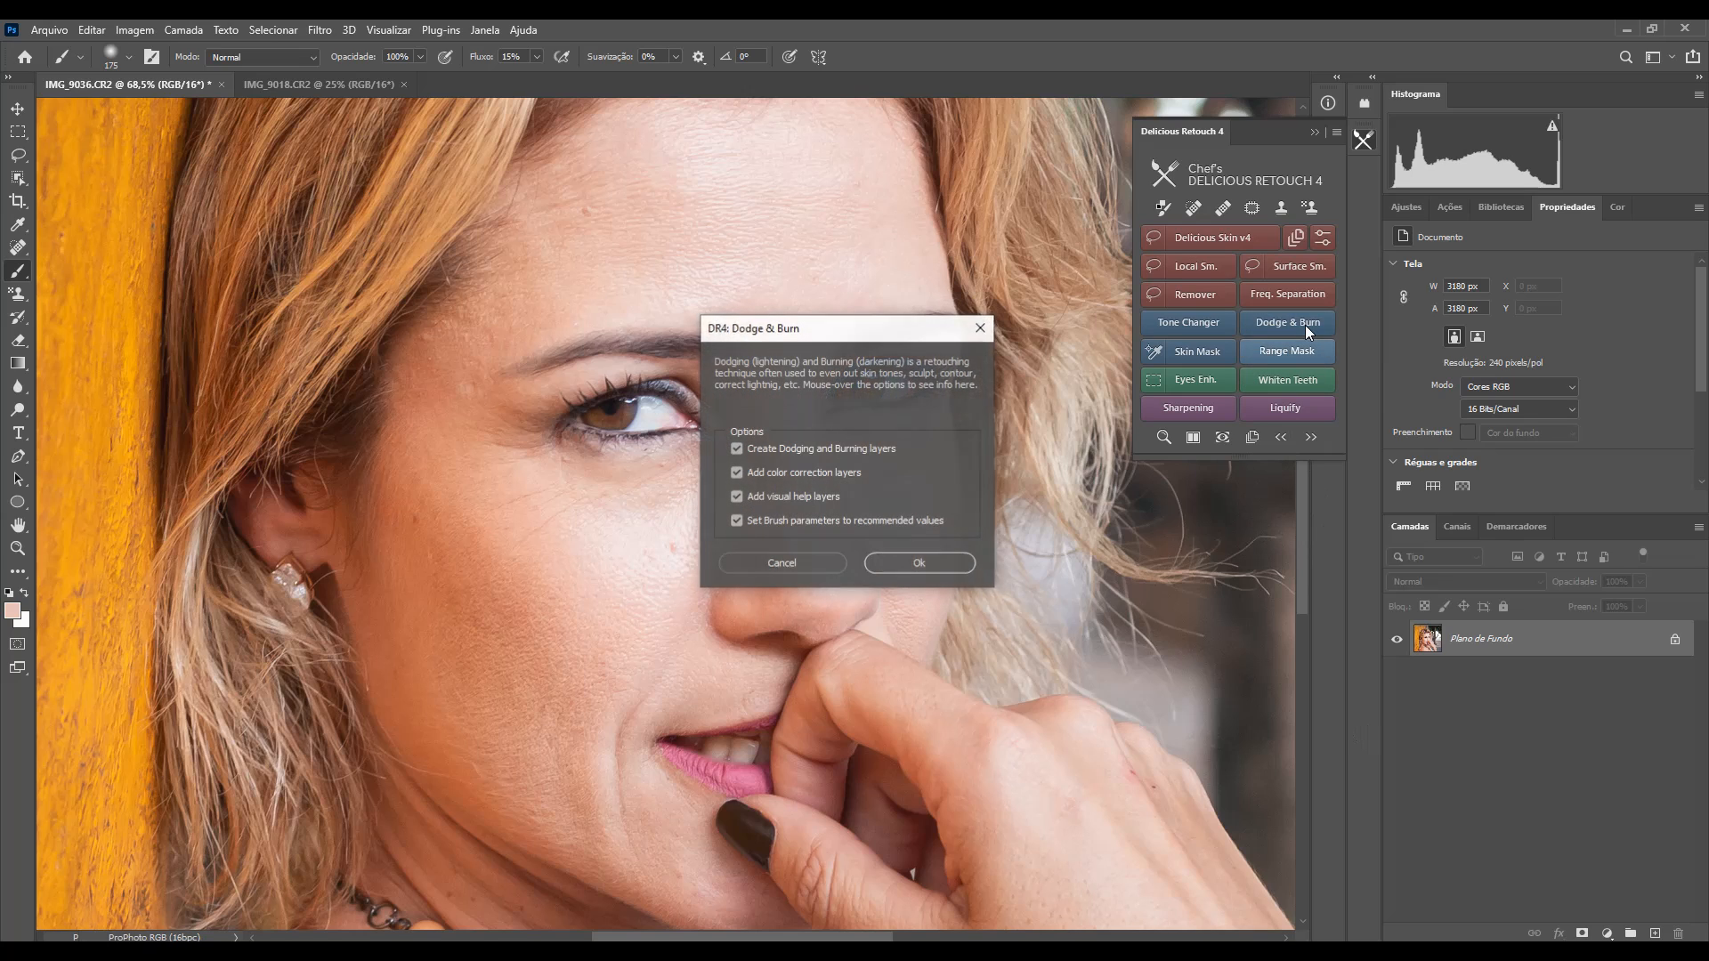
left_click_drag(868, 329, 940, 235)
mouse_move(850, 347)
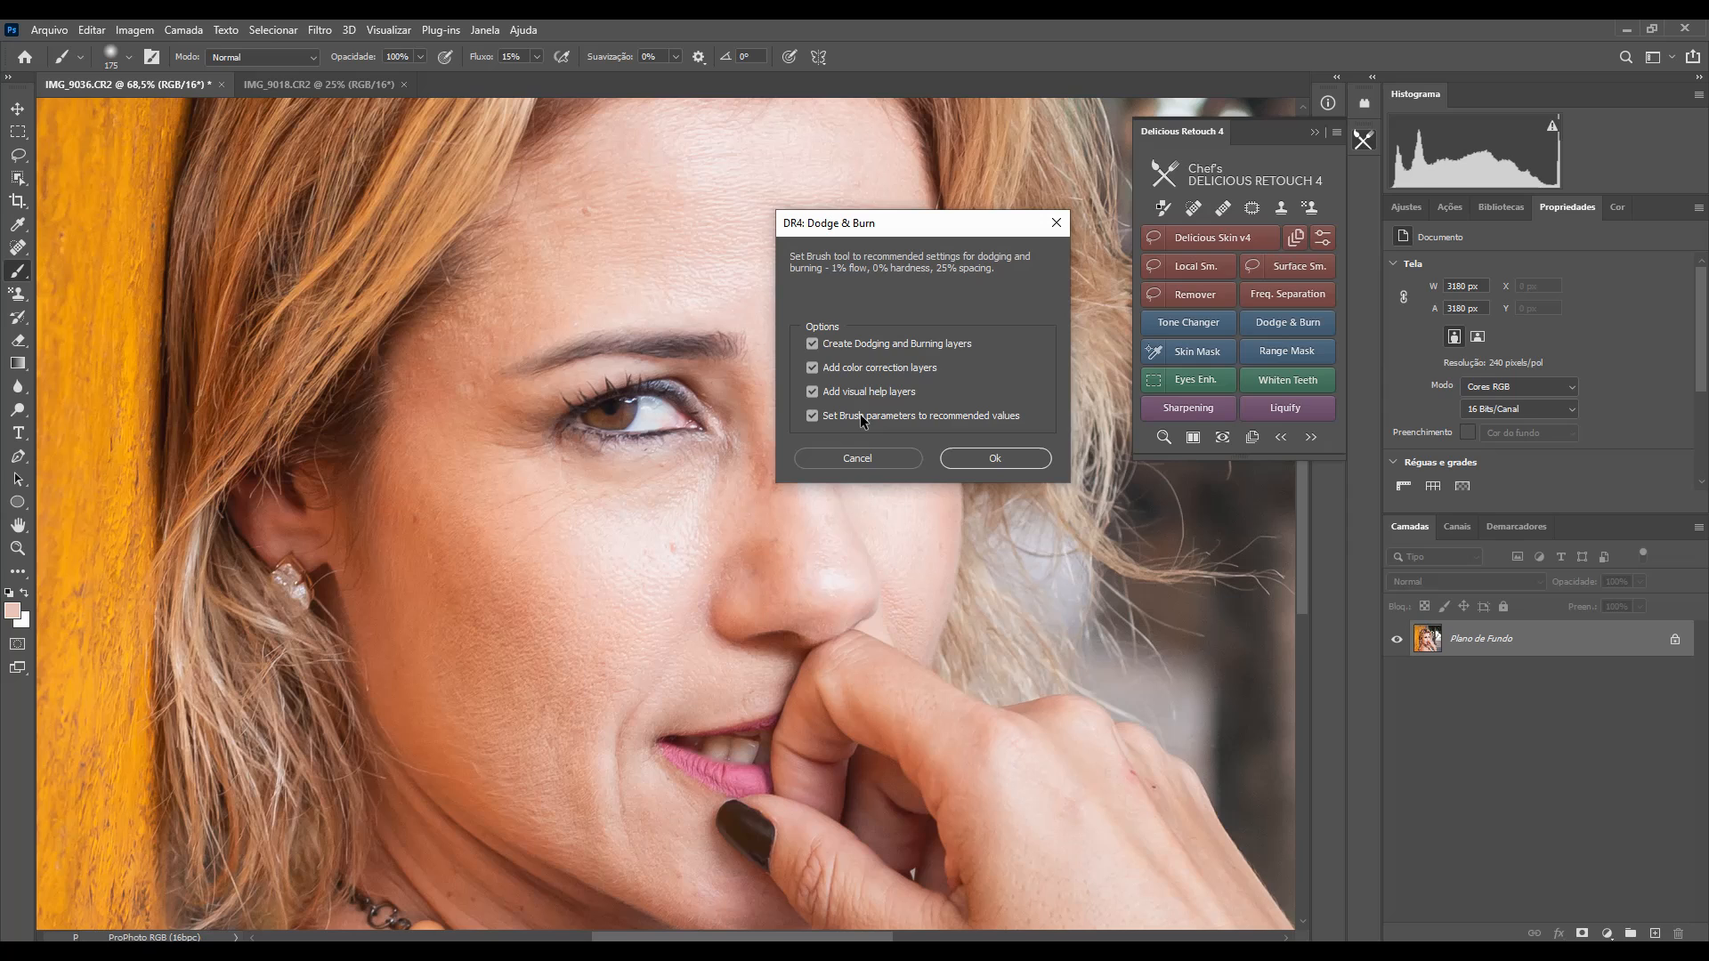
left_click(1017, 459)
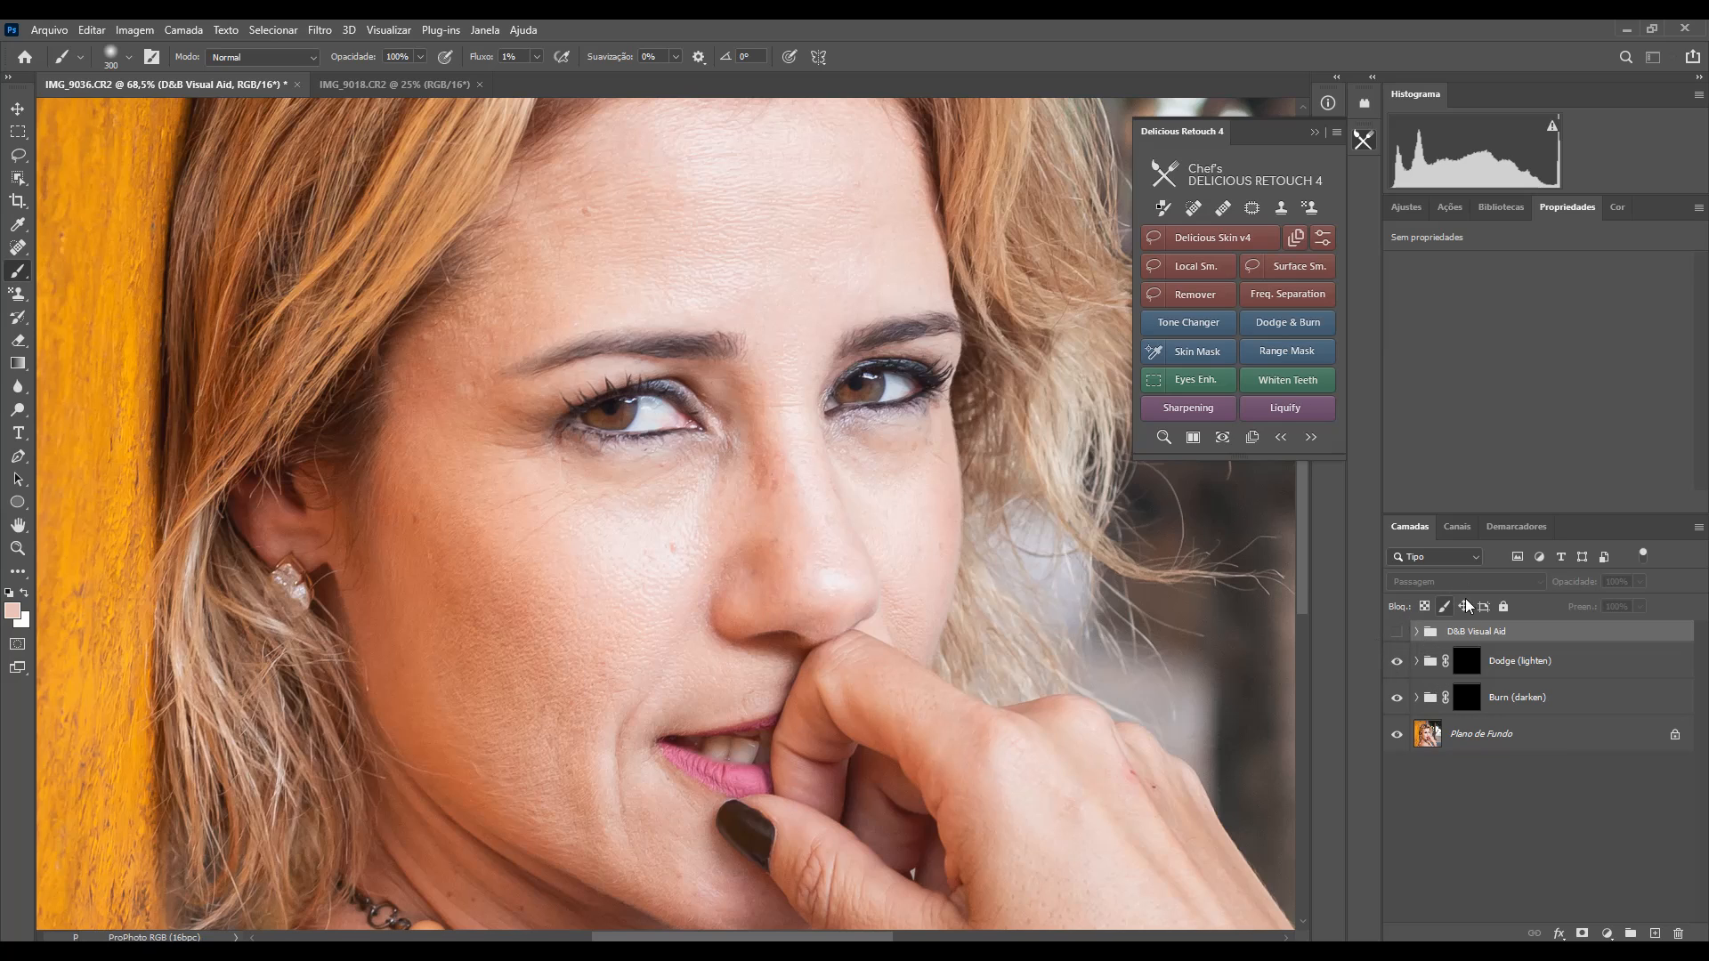
Step: Examine the Burn [darken] curve and the Color Correction hue/saturation settings inside the Burn (darken) group
left_click(1417, 698)
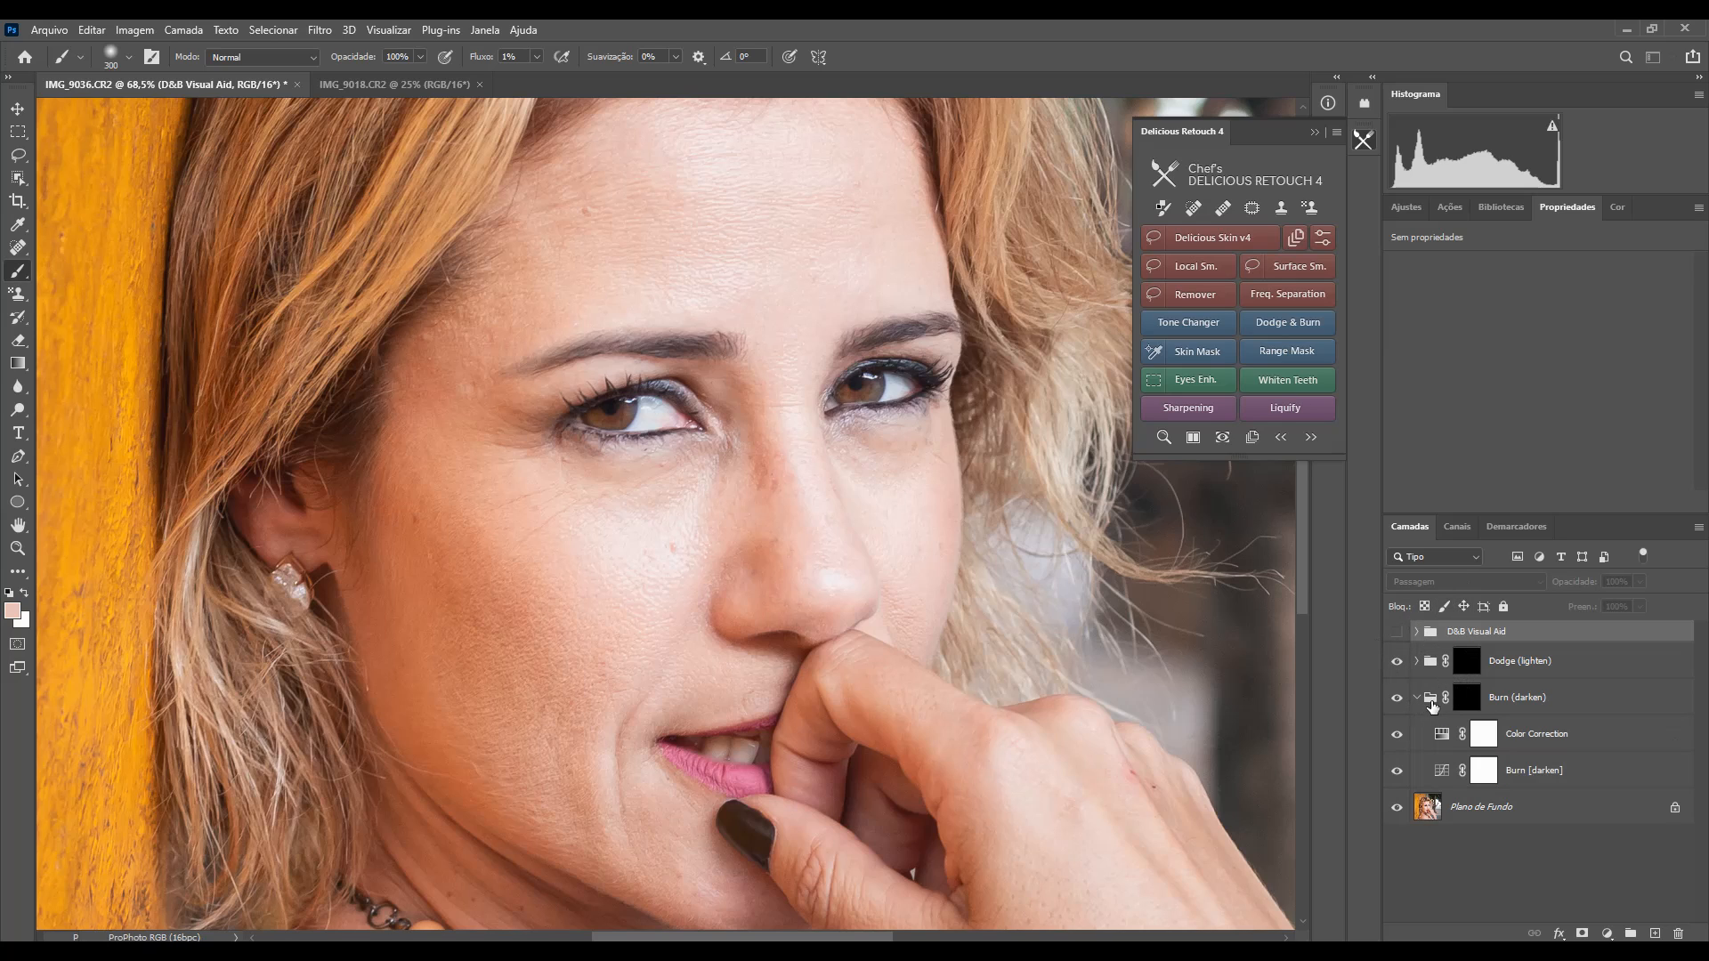
left_click(1443, 773)
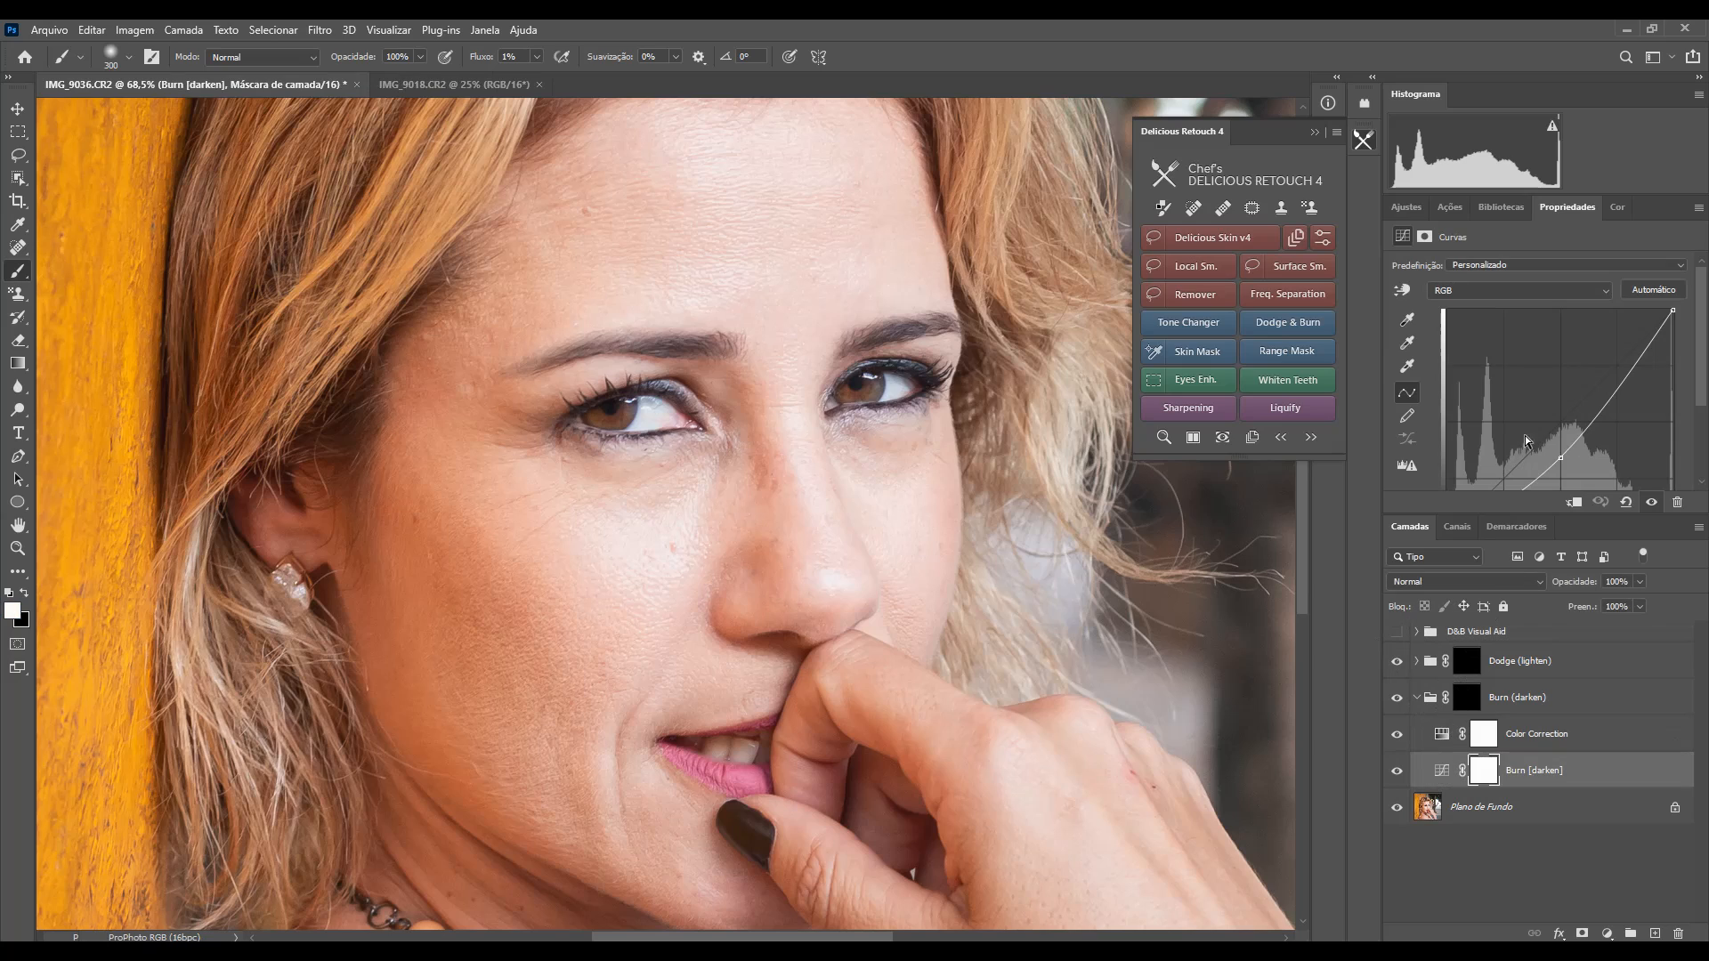
left_click(1443, 735)
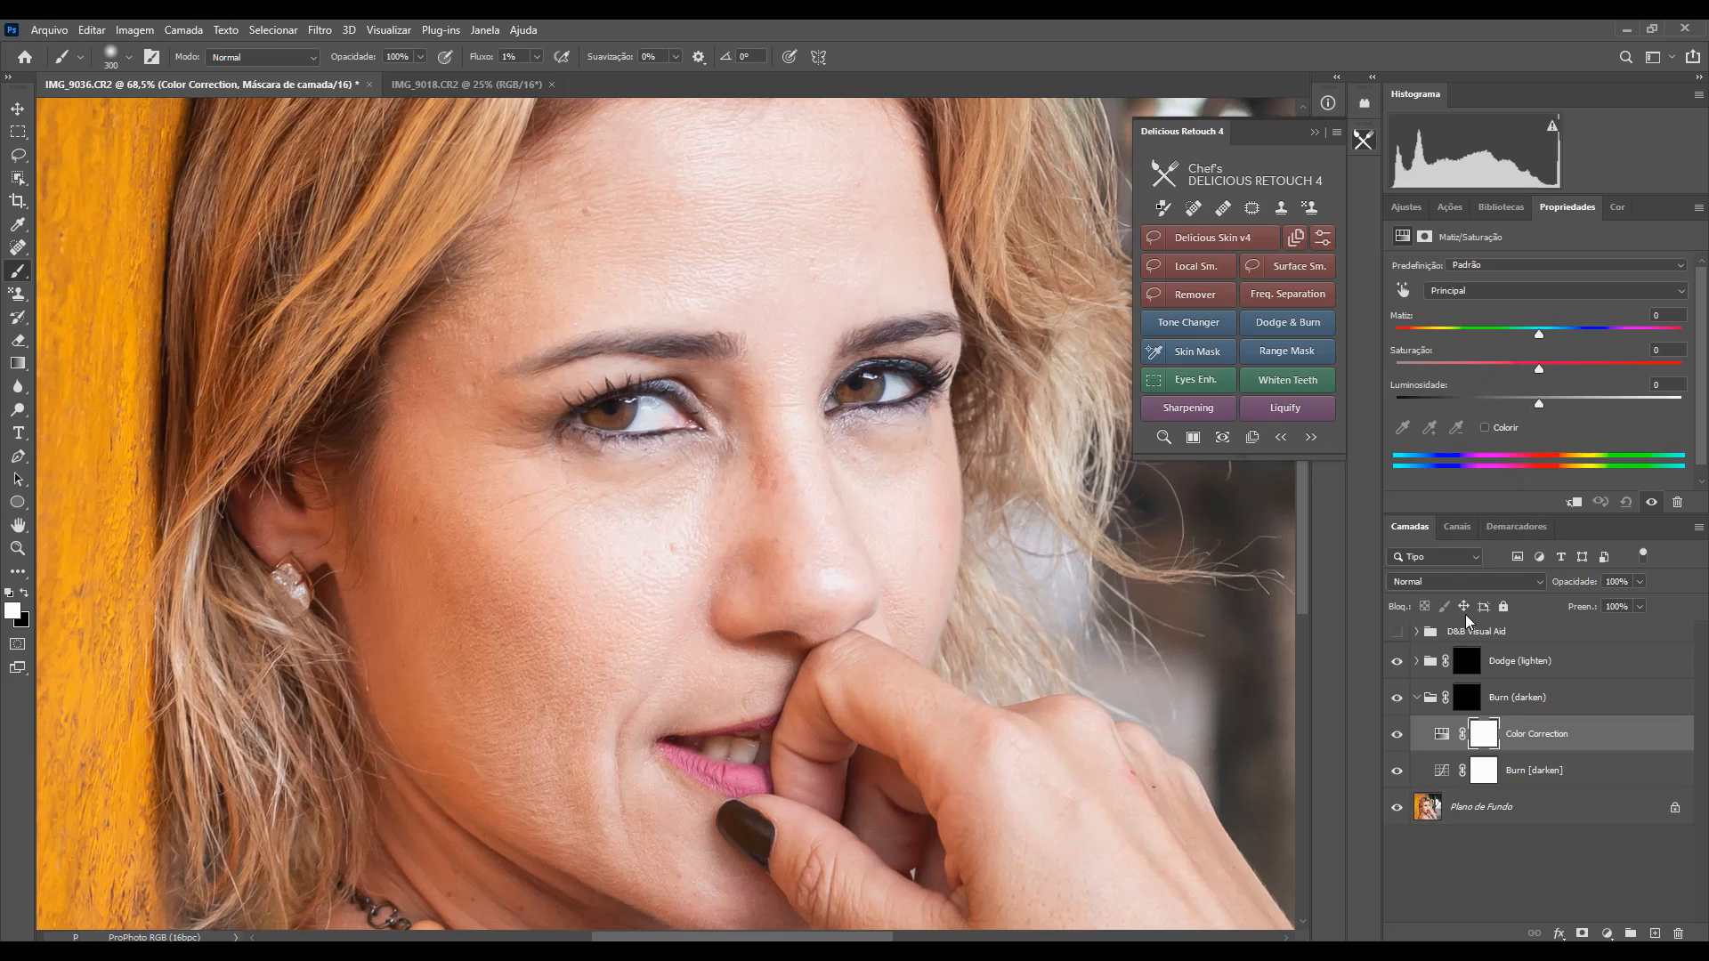
Step: Paint on the Burn (darken) group mask with a 30 px brush at 4% flow and compare before and after
left_click(1470, 703)
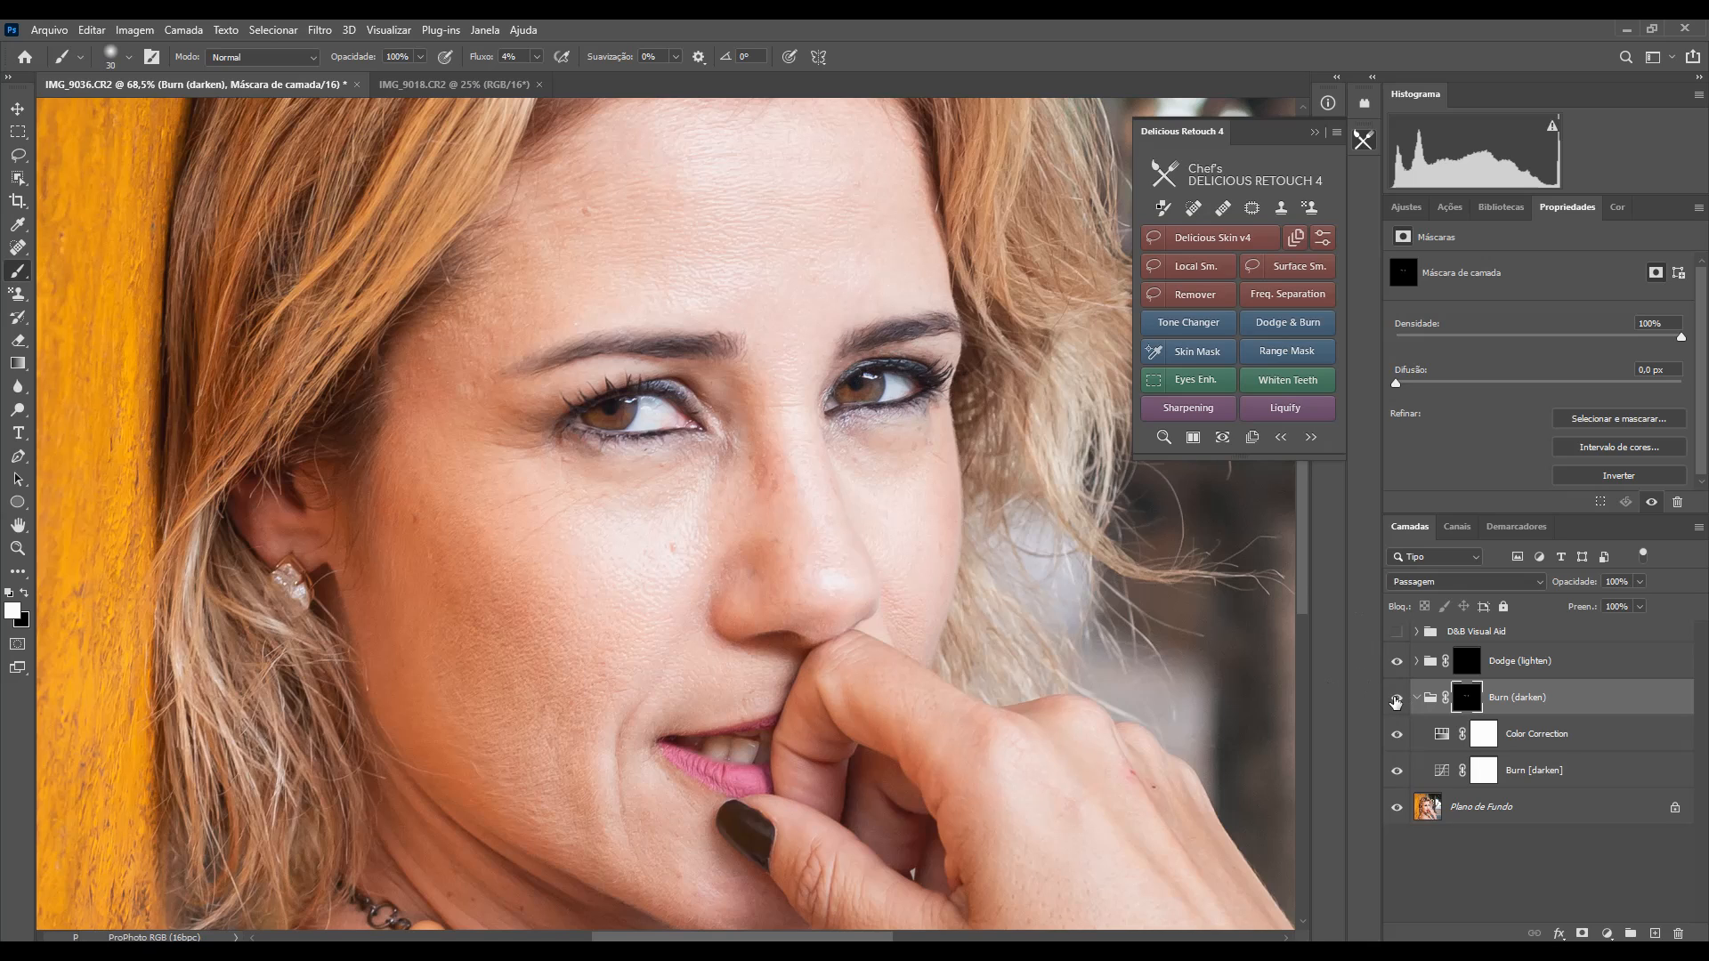
left_click(1397, 699)
left_click(1397, 699)
Step: Lighten the earring on the Dodge (lighten) group mask with an 80 px brush at 4% flow and compare before and after
left_click(1467, 662)
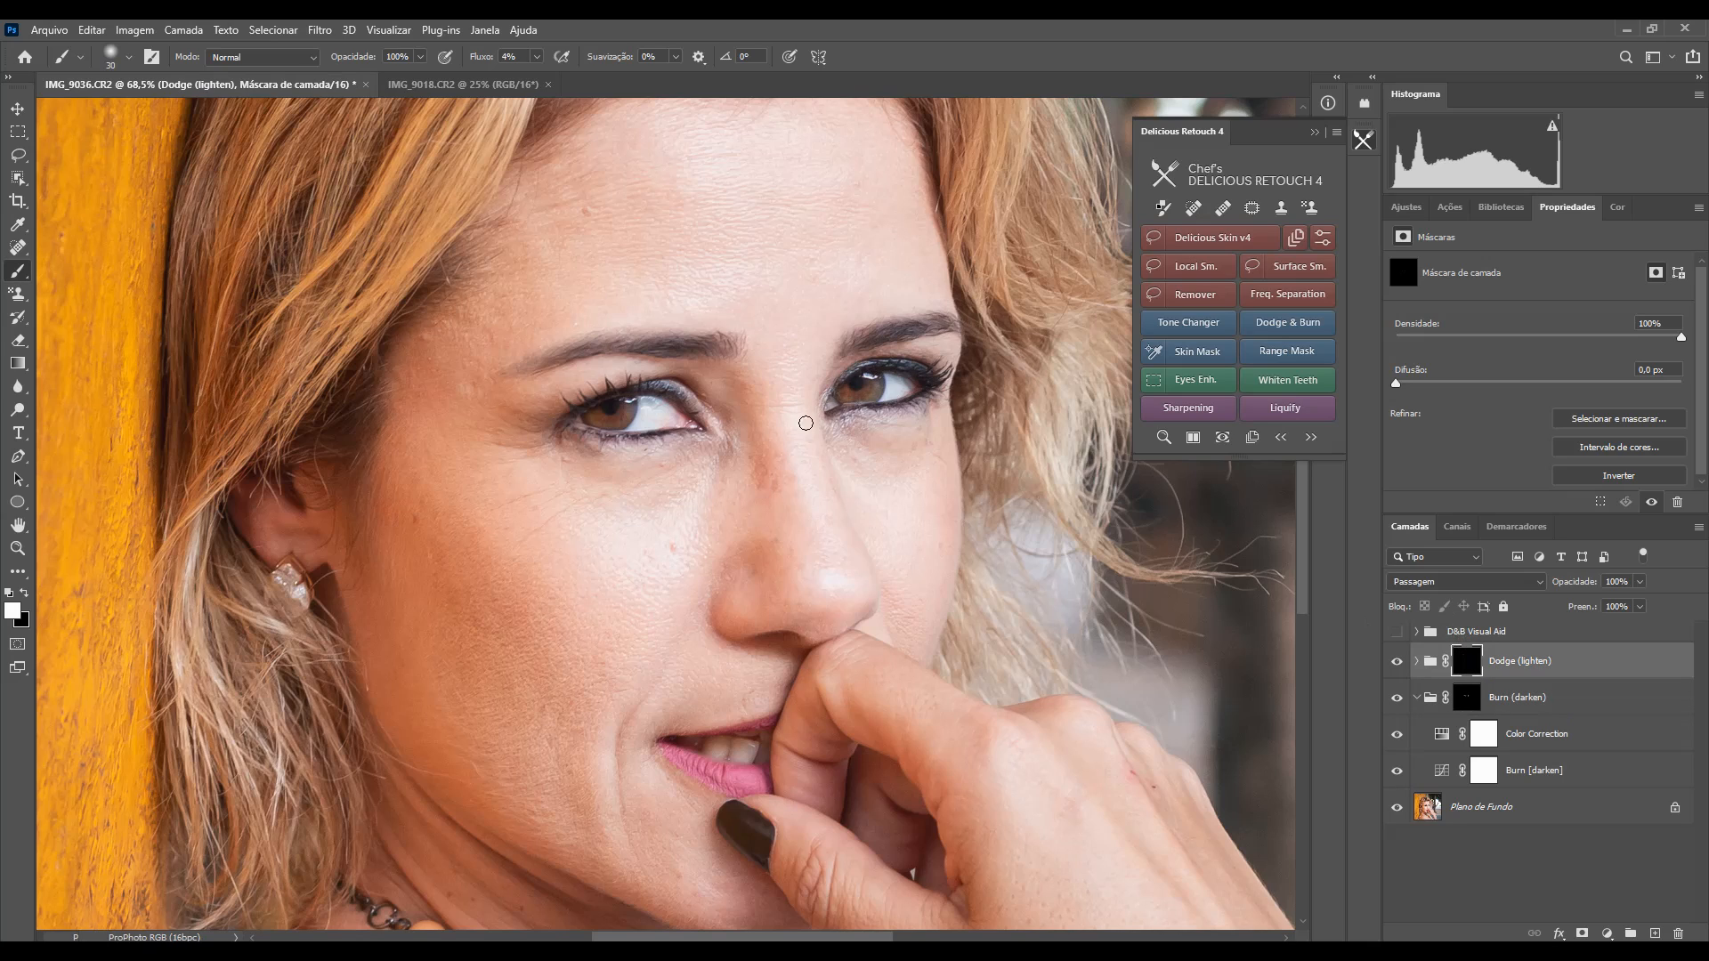
key("bracketright")
key("bracketright")
key("bracketright")
key("bracketright")
key("bracketright")
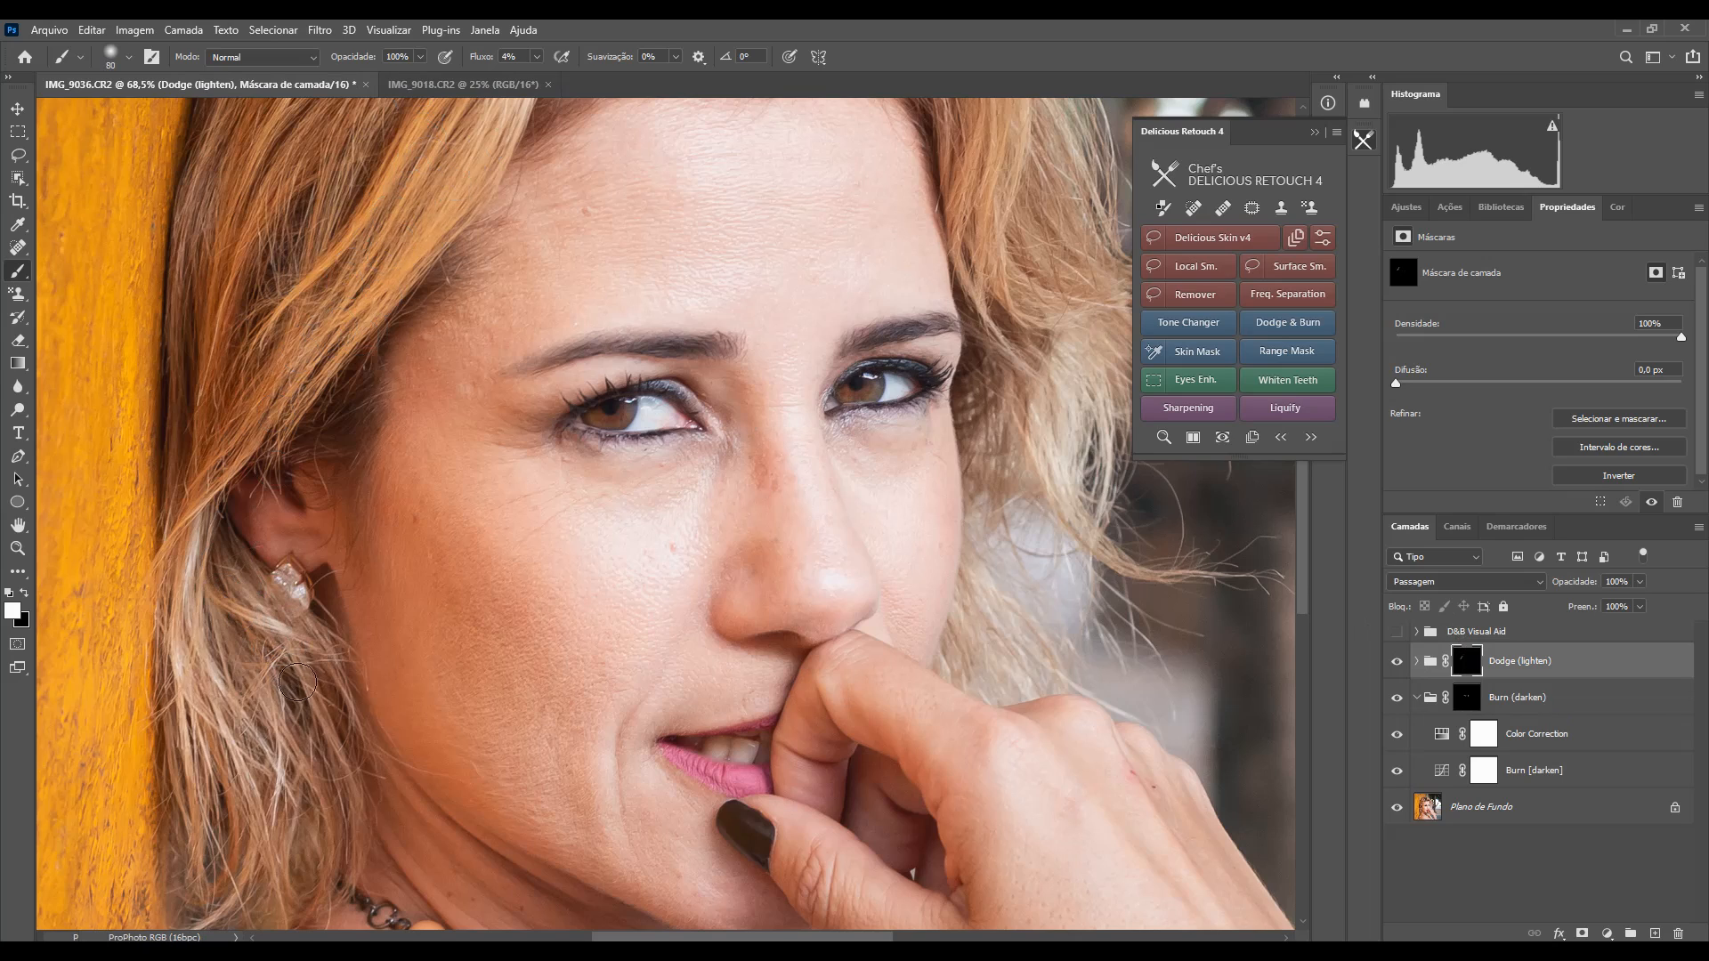
mouse_move(286, 585)
left_mouse_down()
mouse_move(282, 621)
mouse_move(303, 590)
left_mouse_up()
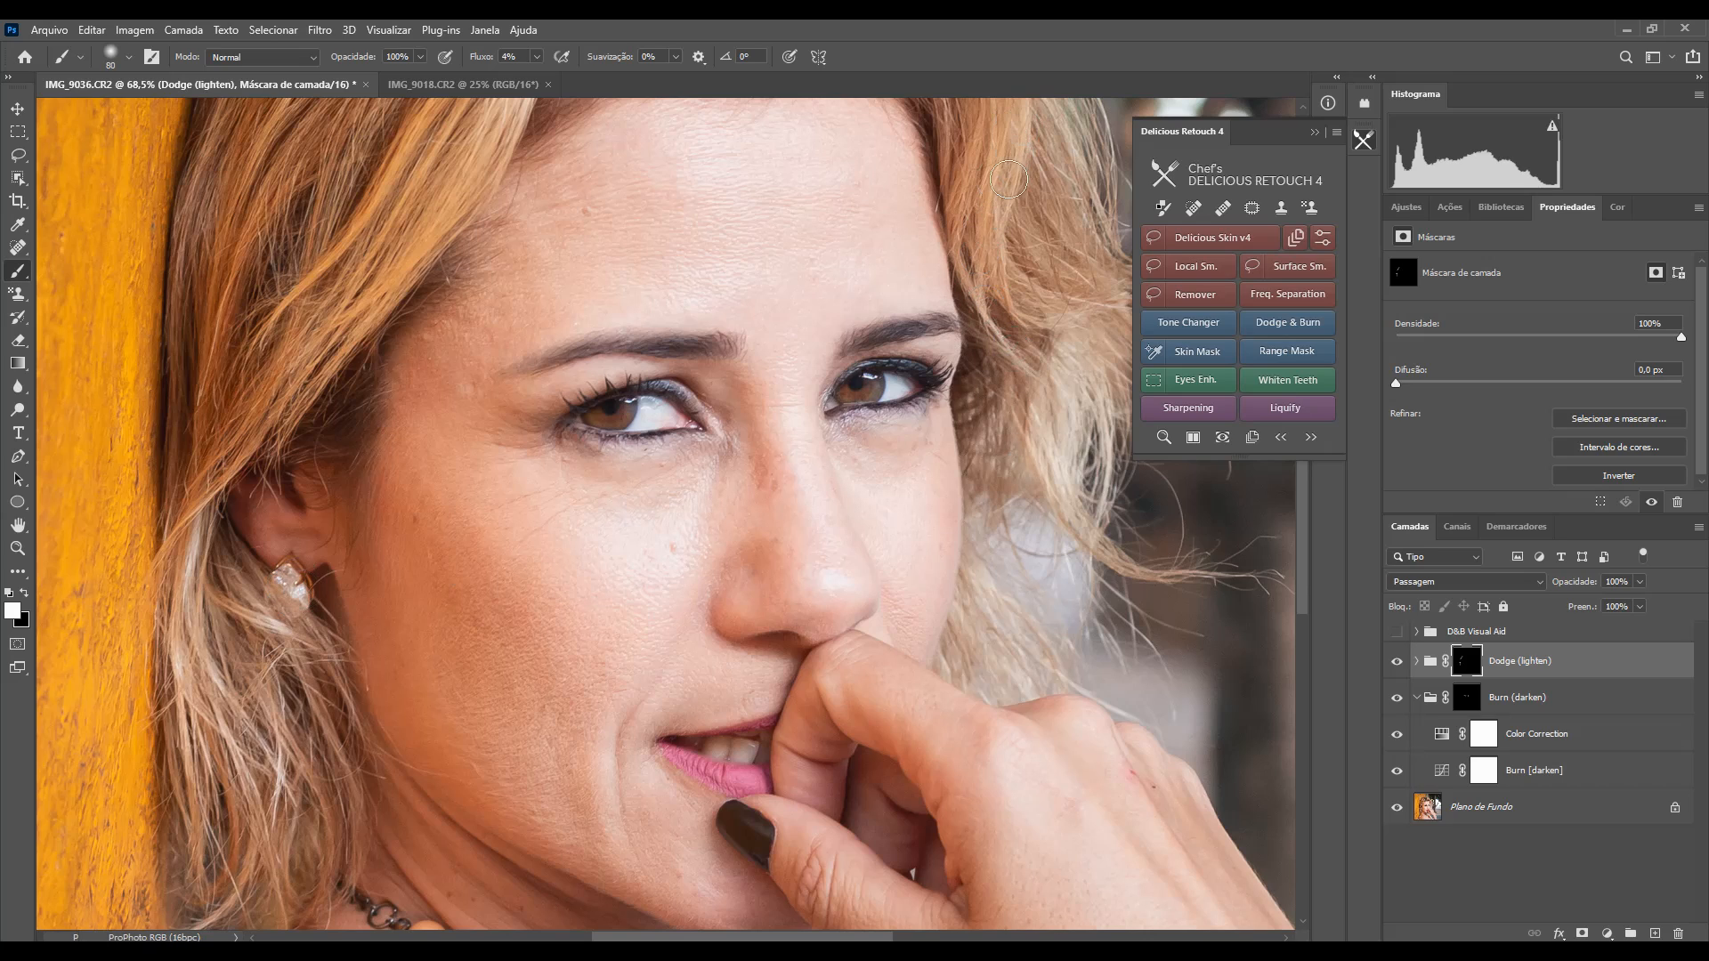
left_click(1399, 662)
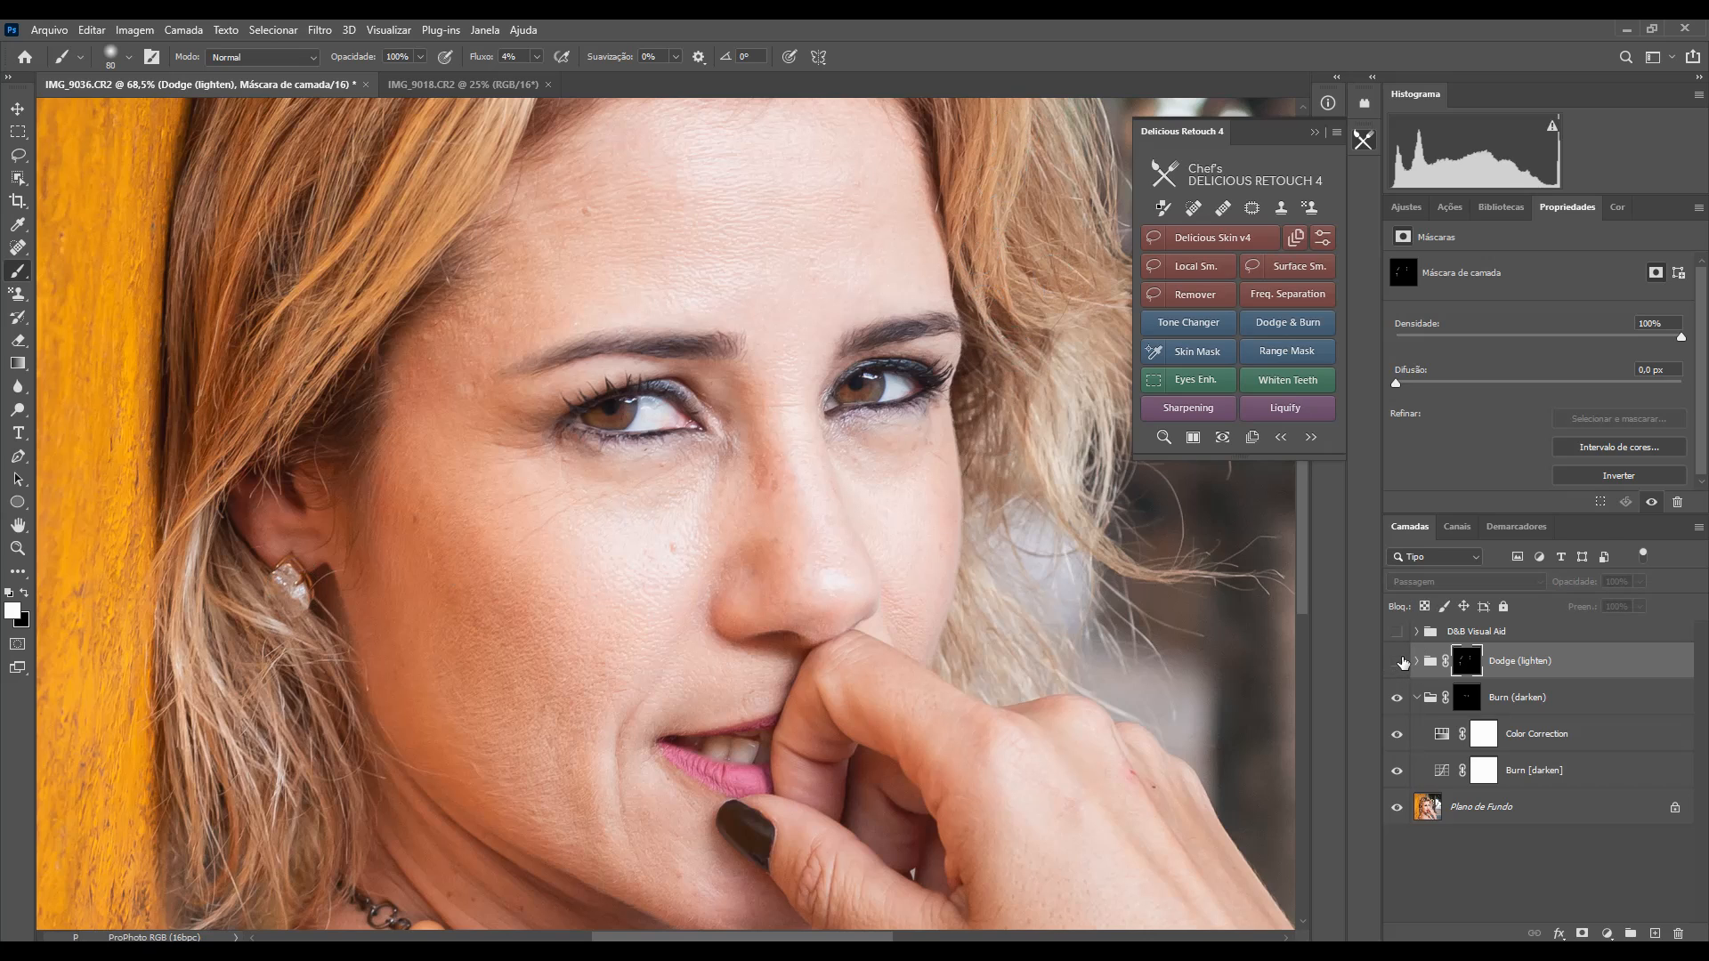
left_click(1403, 667)
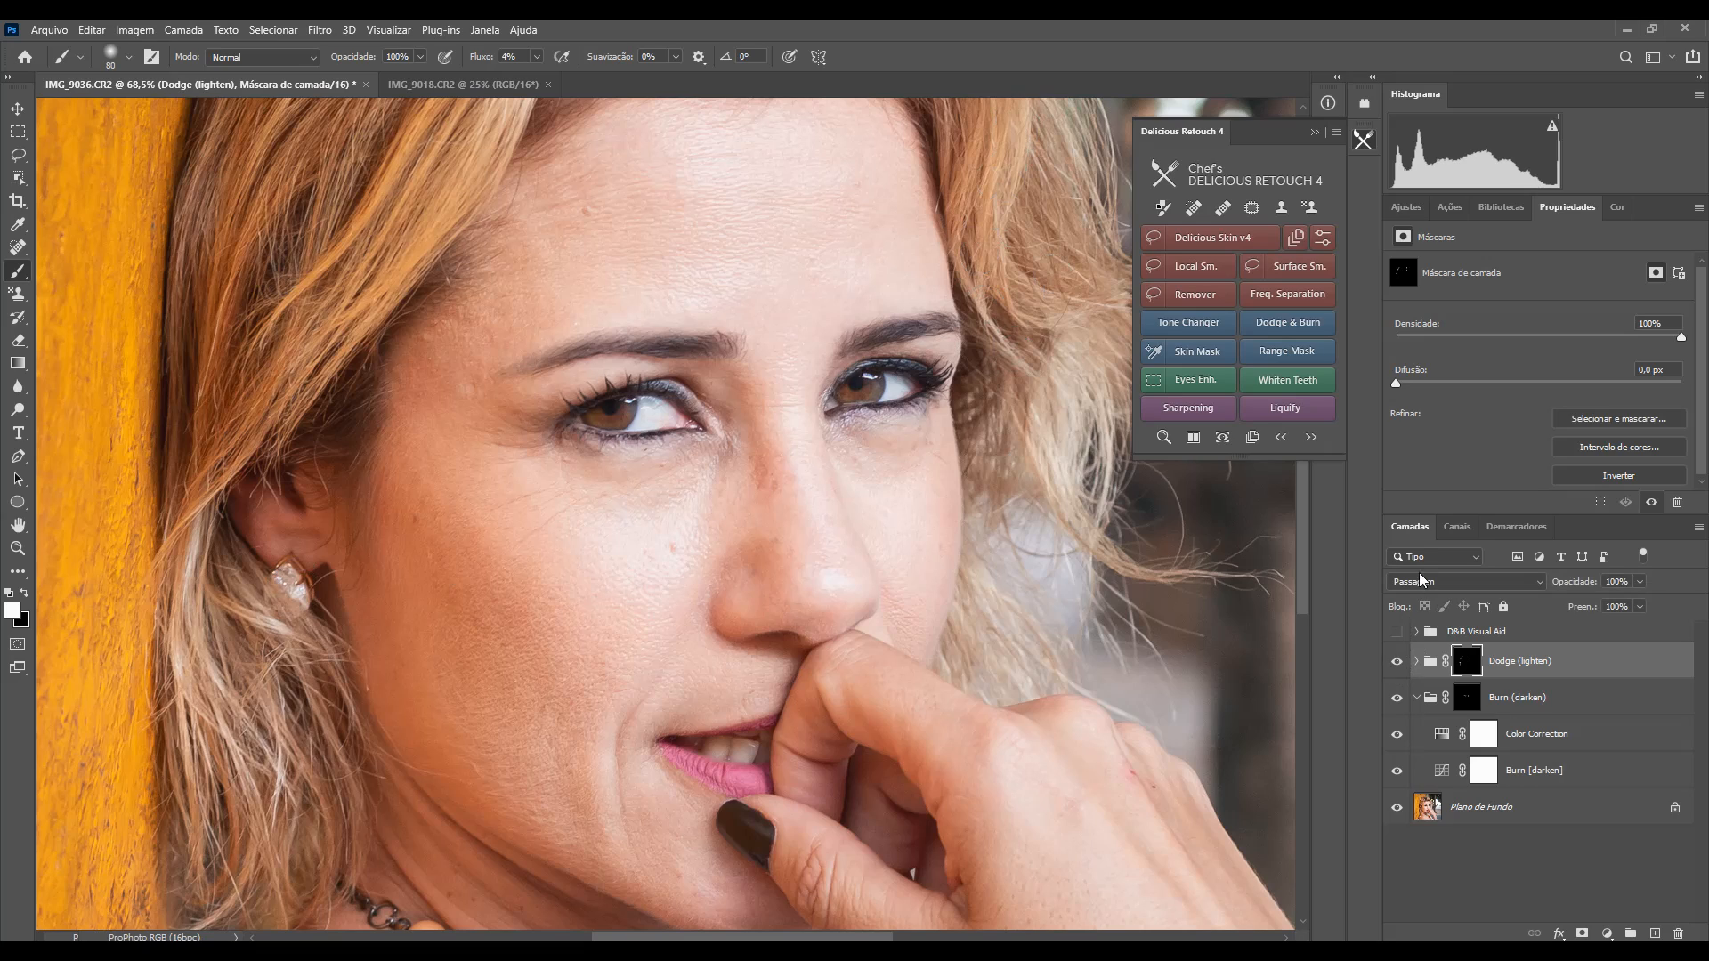
Step: Preview the D&B Visual Aid group with and without its Add Contrast layer, and hide the group again
left_click(1416, 632)
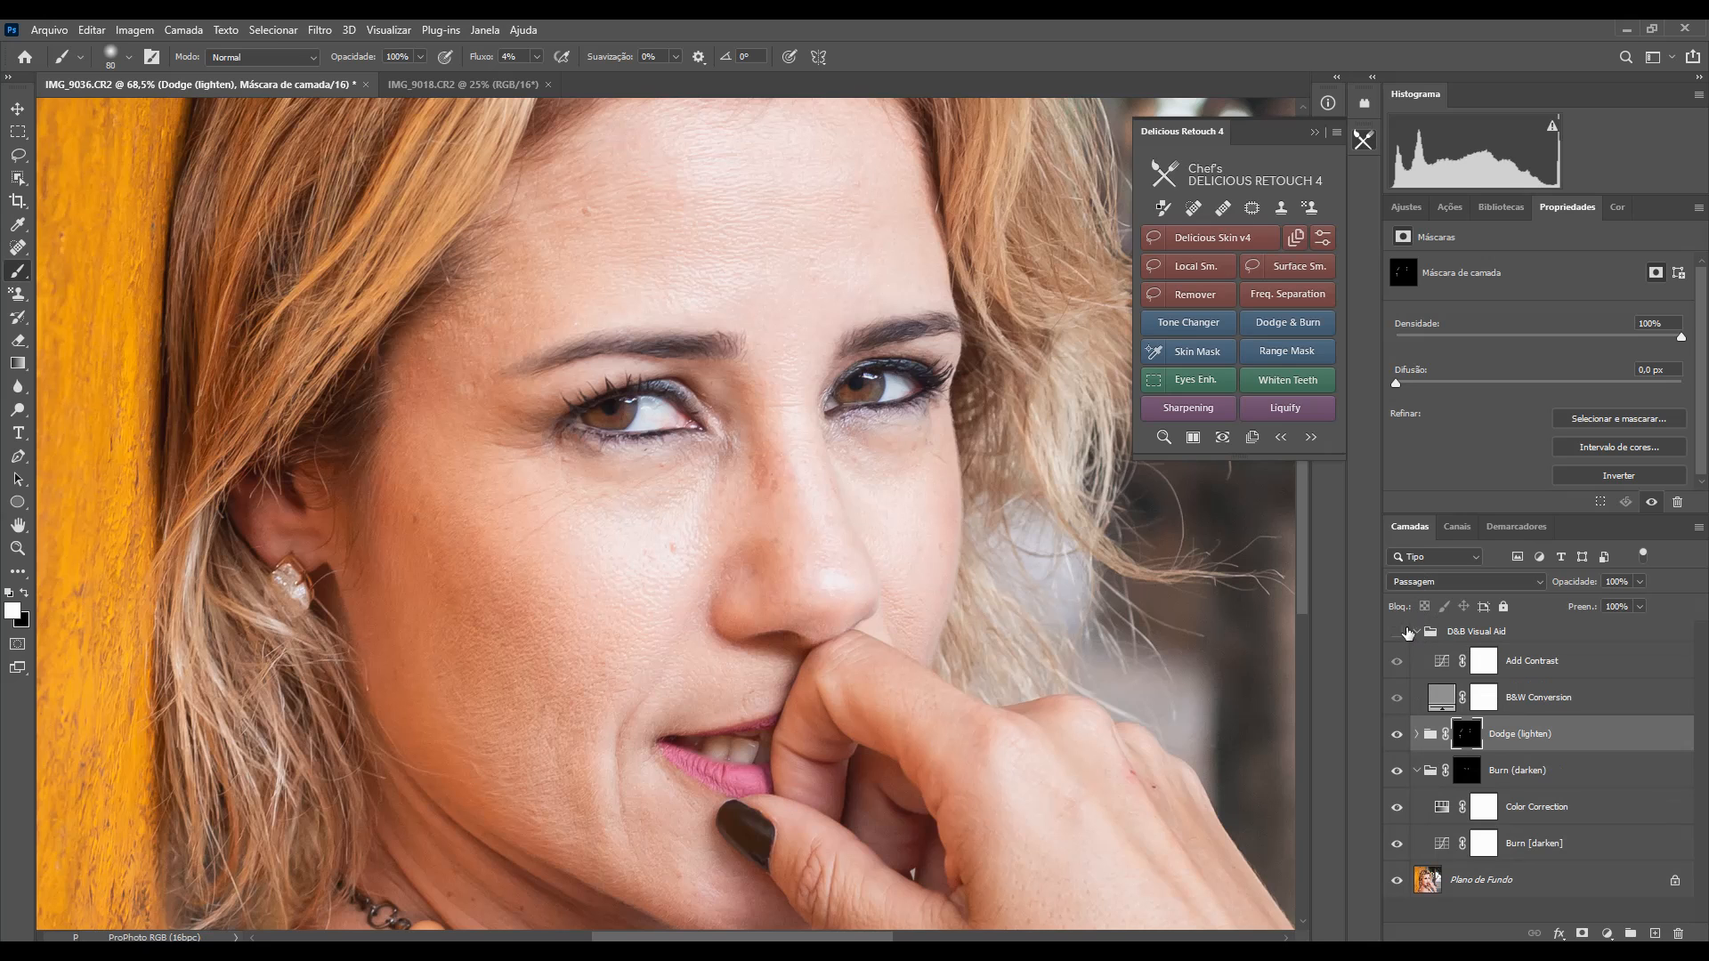
left_click(1396, 634)
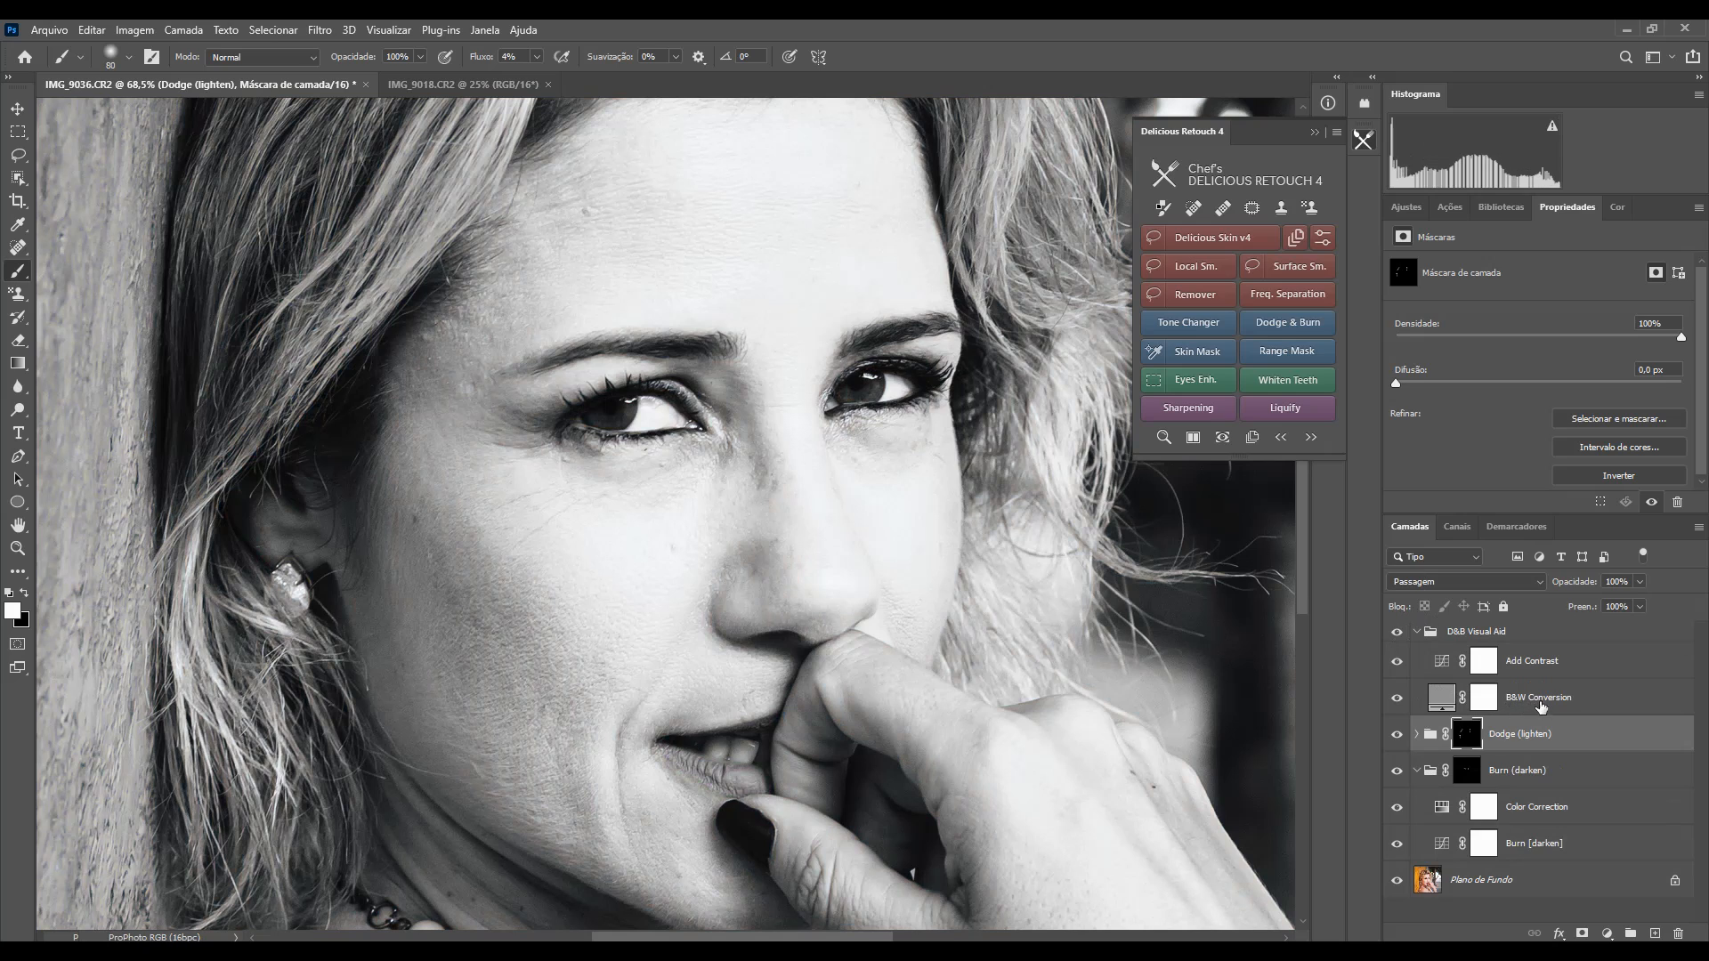
left_click(1398, 661)
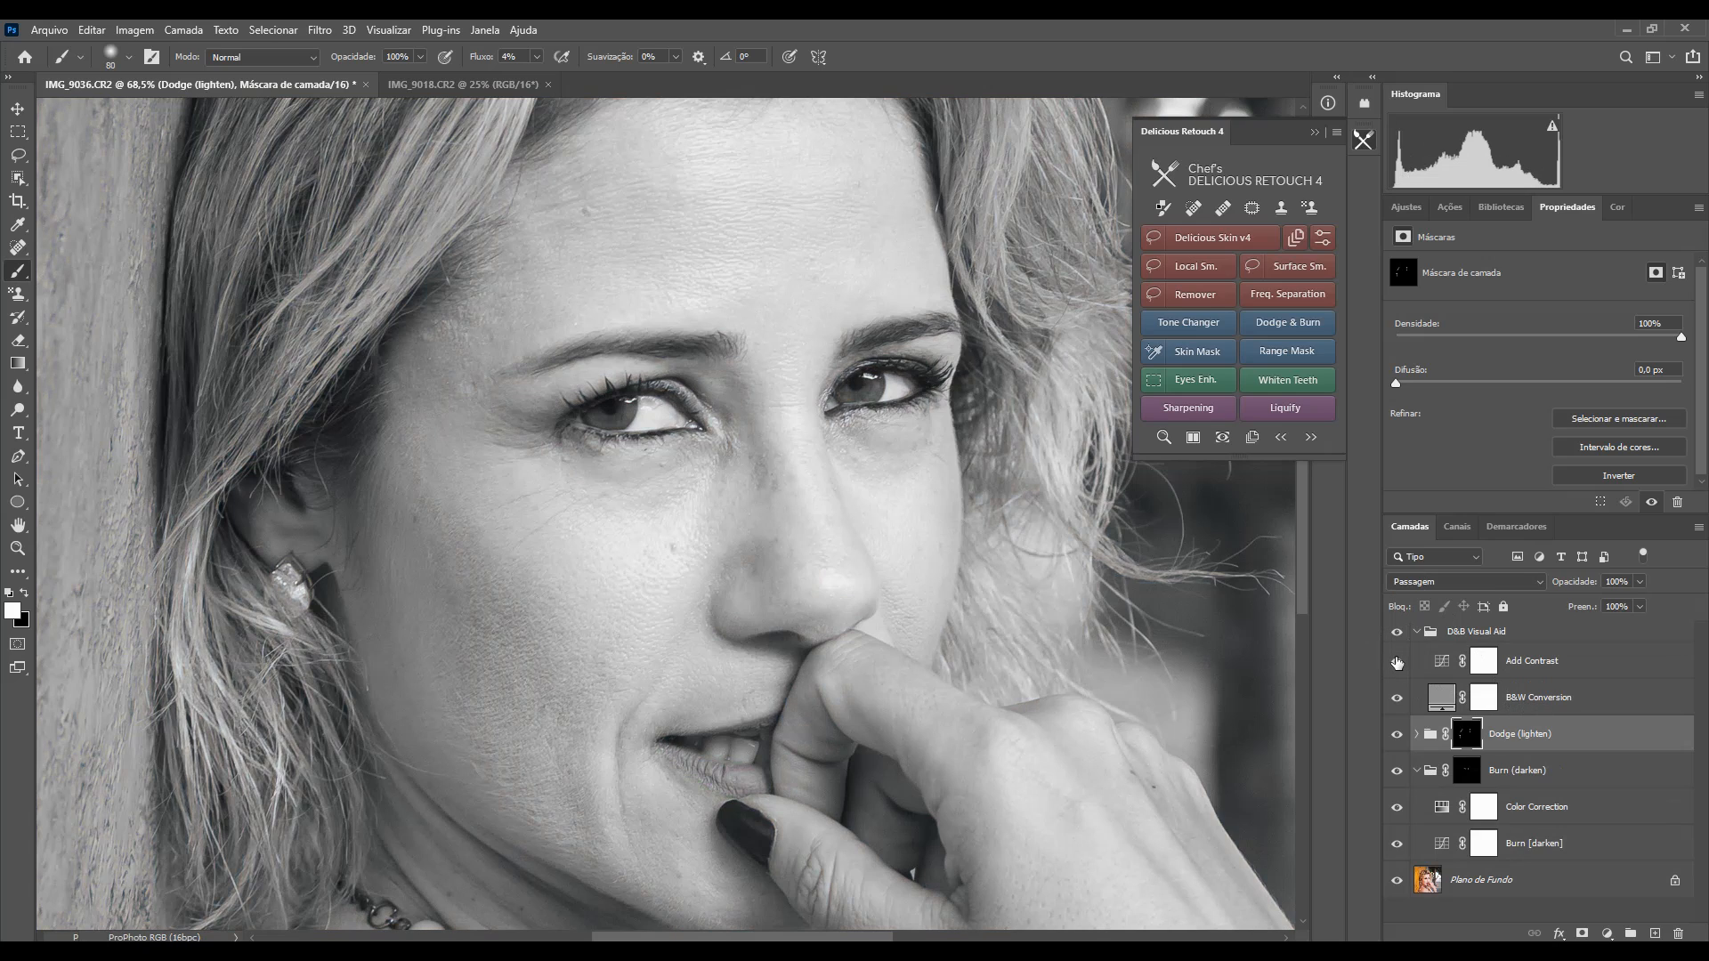
left_click(1398, 661)
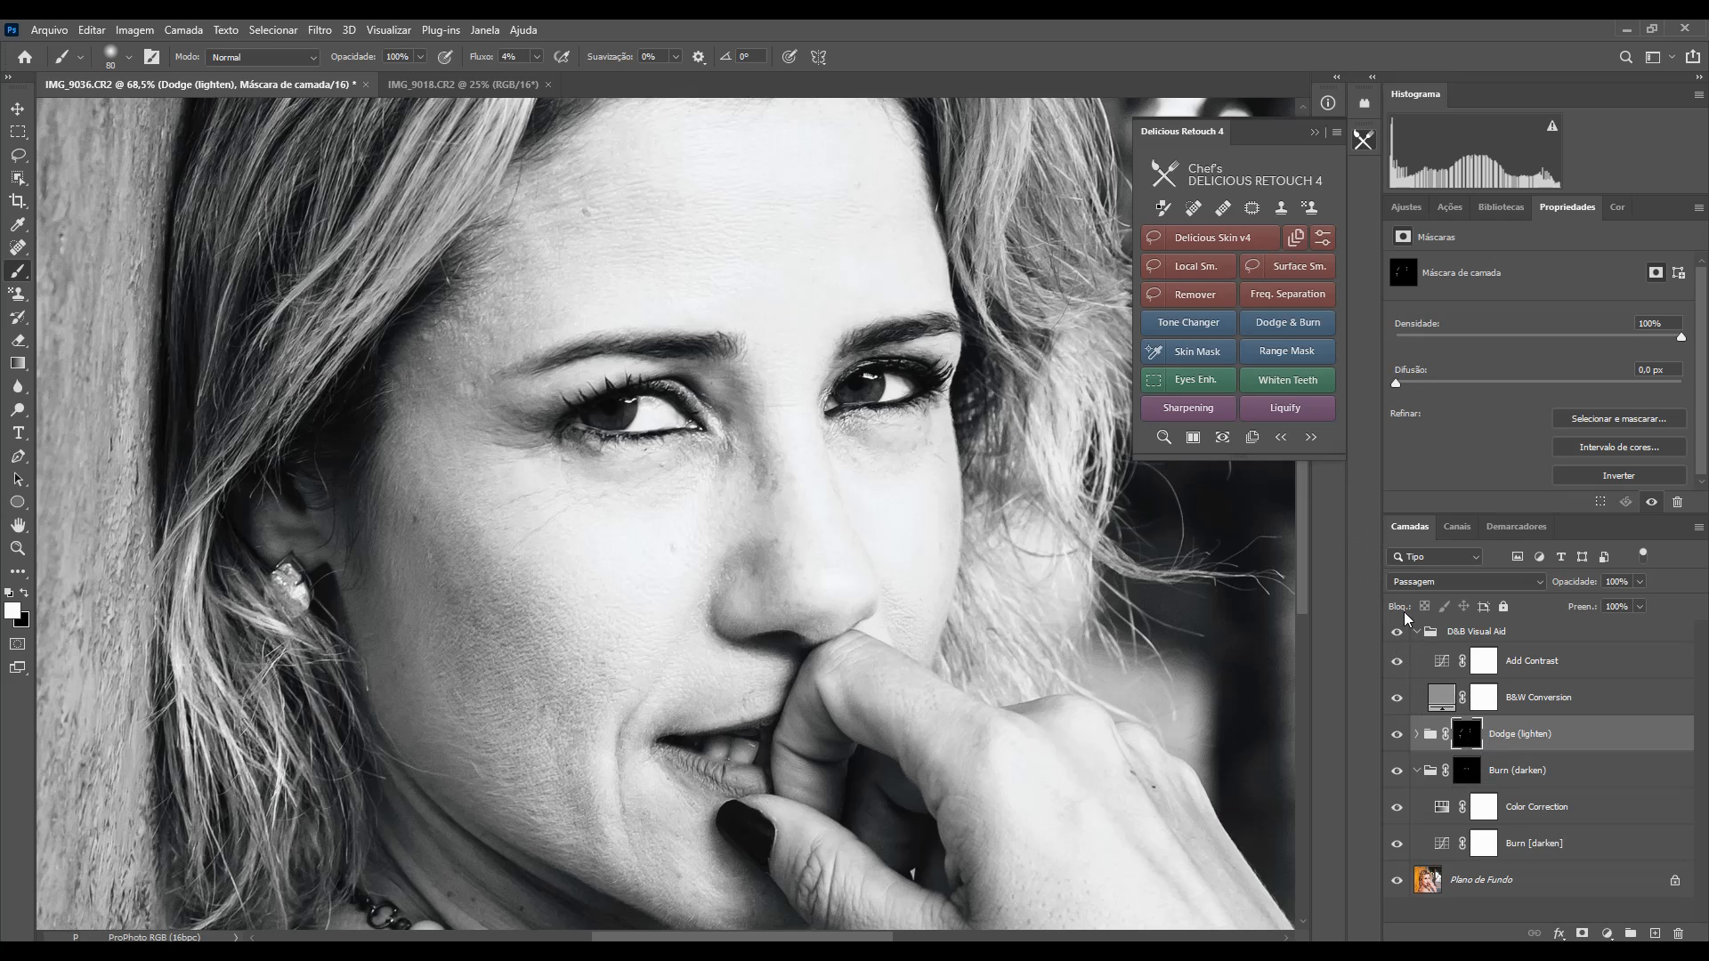
left_click(1397, 633)
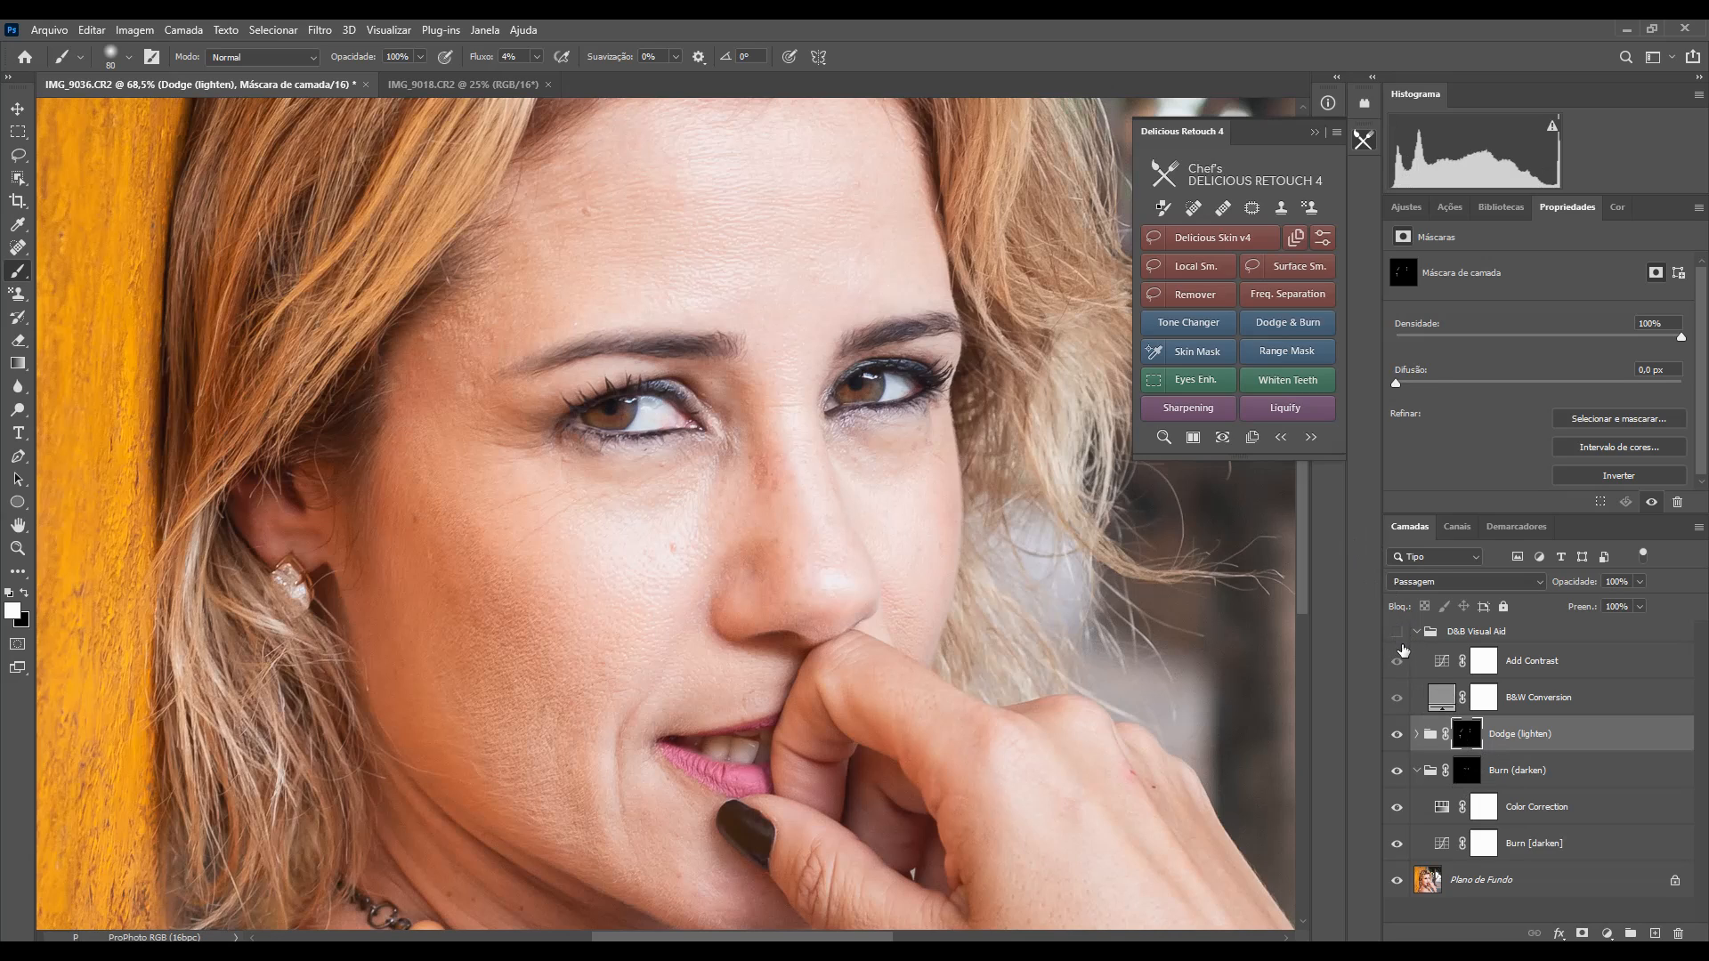
Step: Delete the D&B Visual Aid, Dodge (lighten) and Burn (darken) groups, keeping only the background layer
left_click(1419, 634)
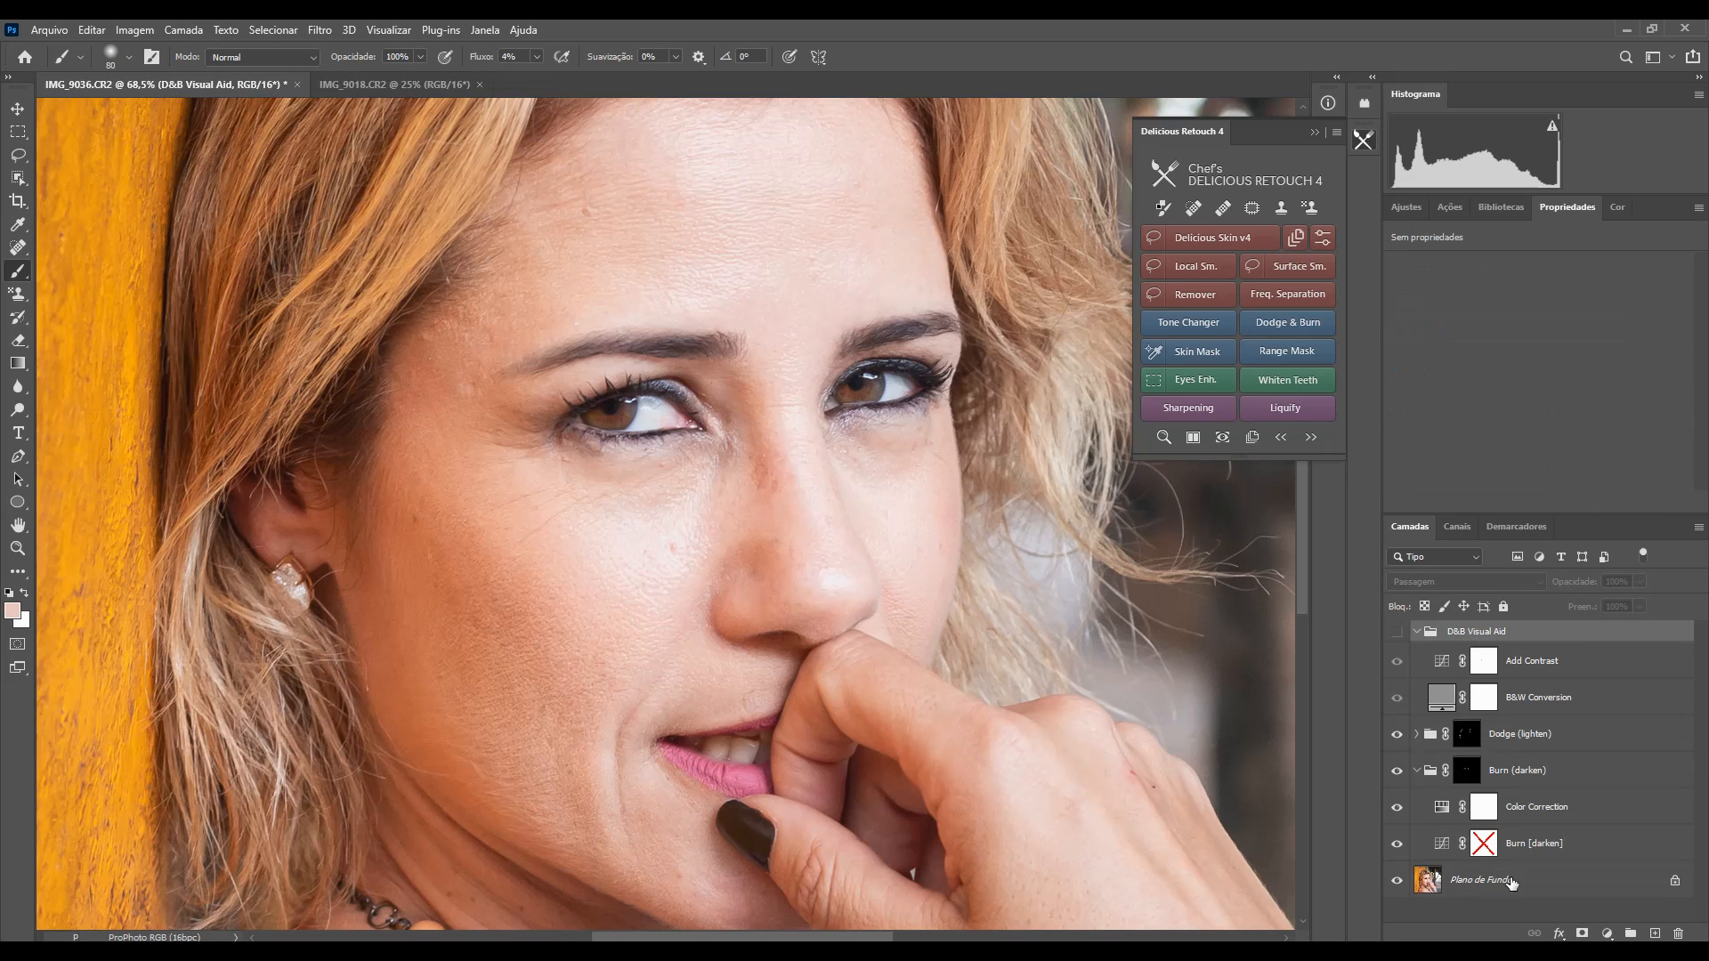
left_click(1550, 847, "shift")
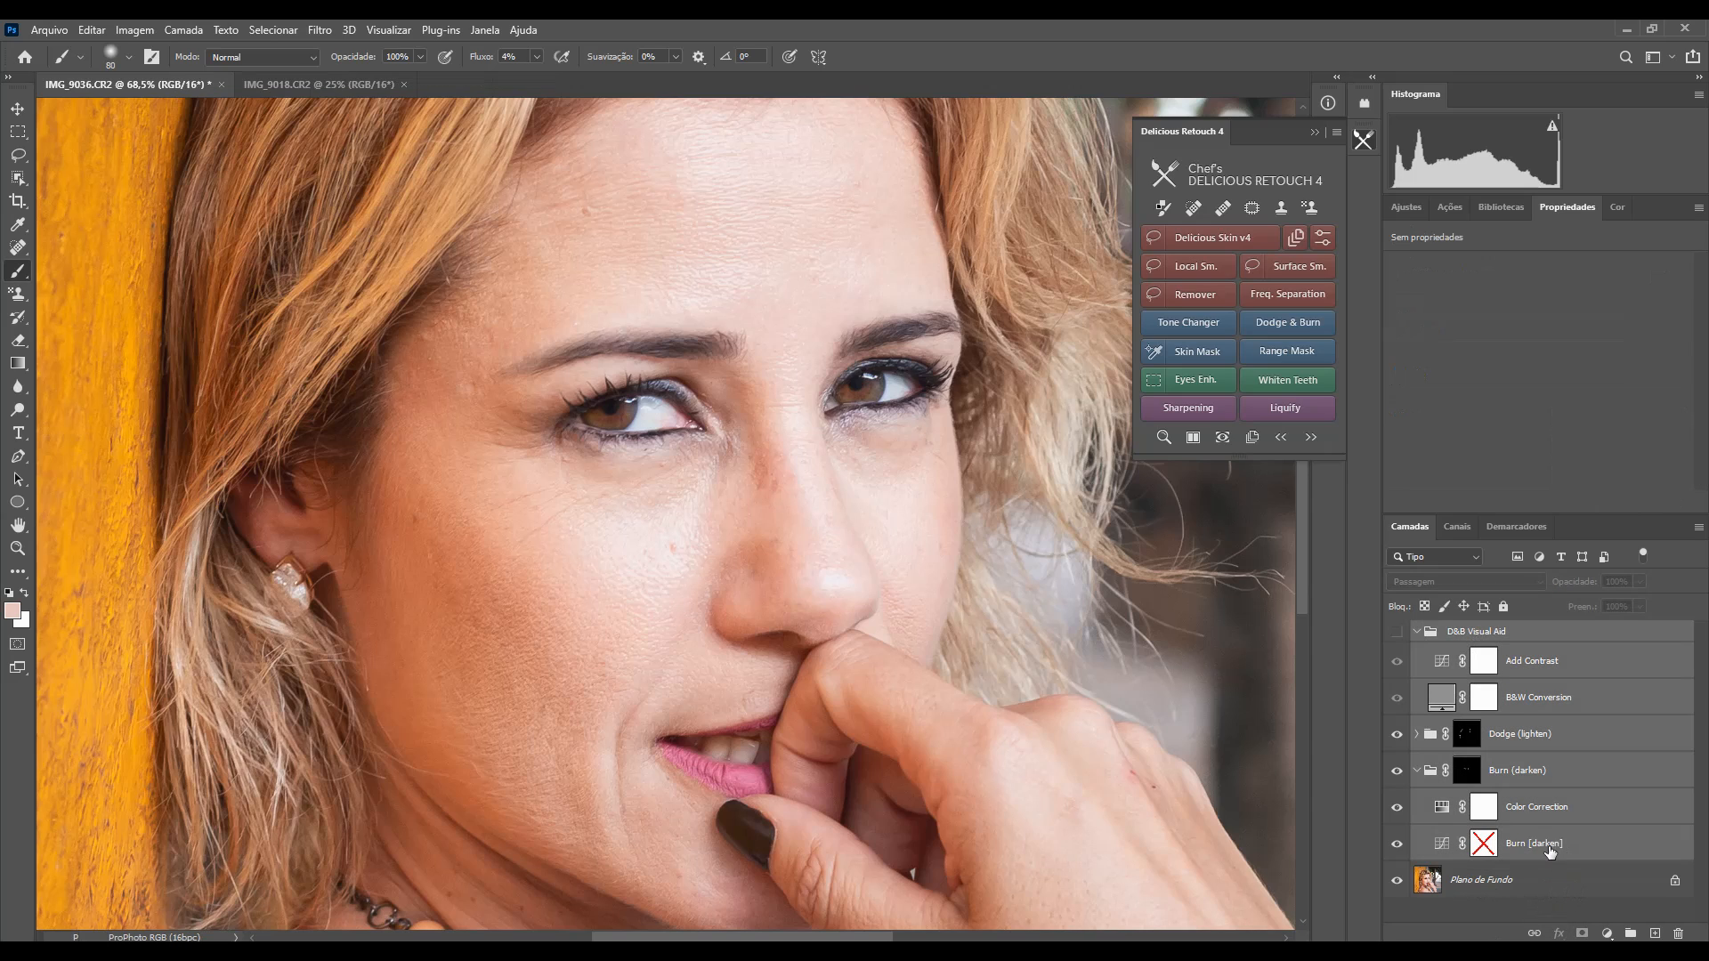
key("Delete")
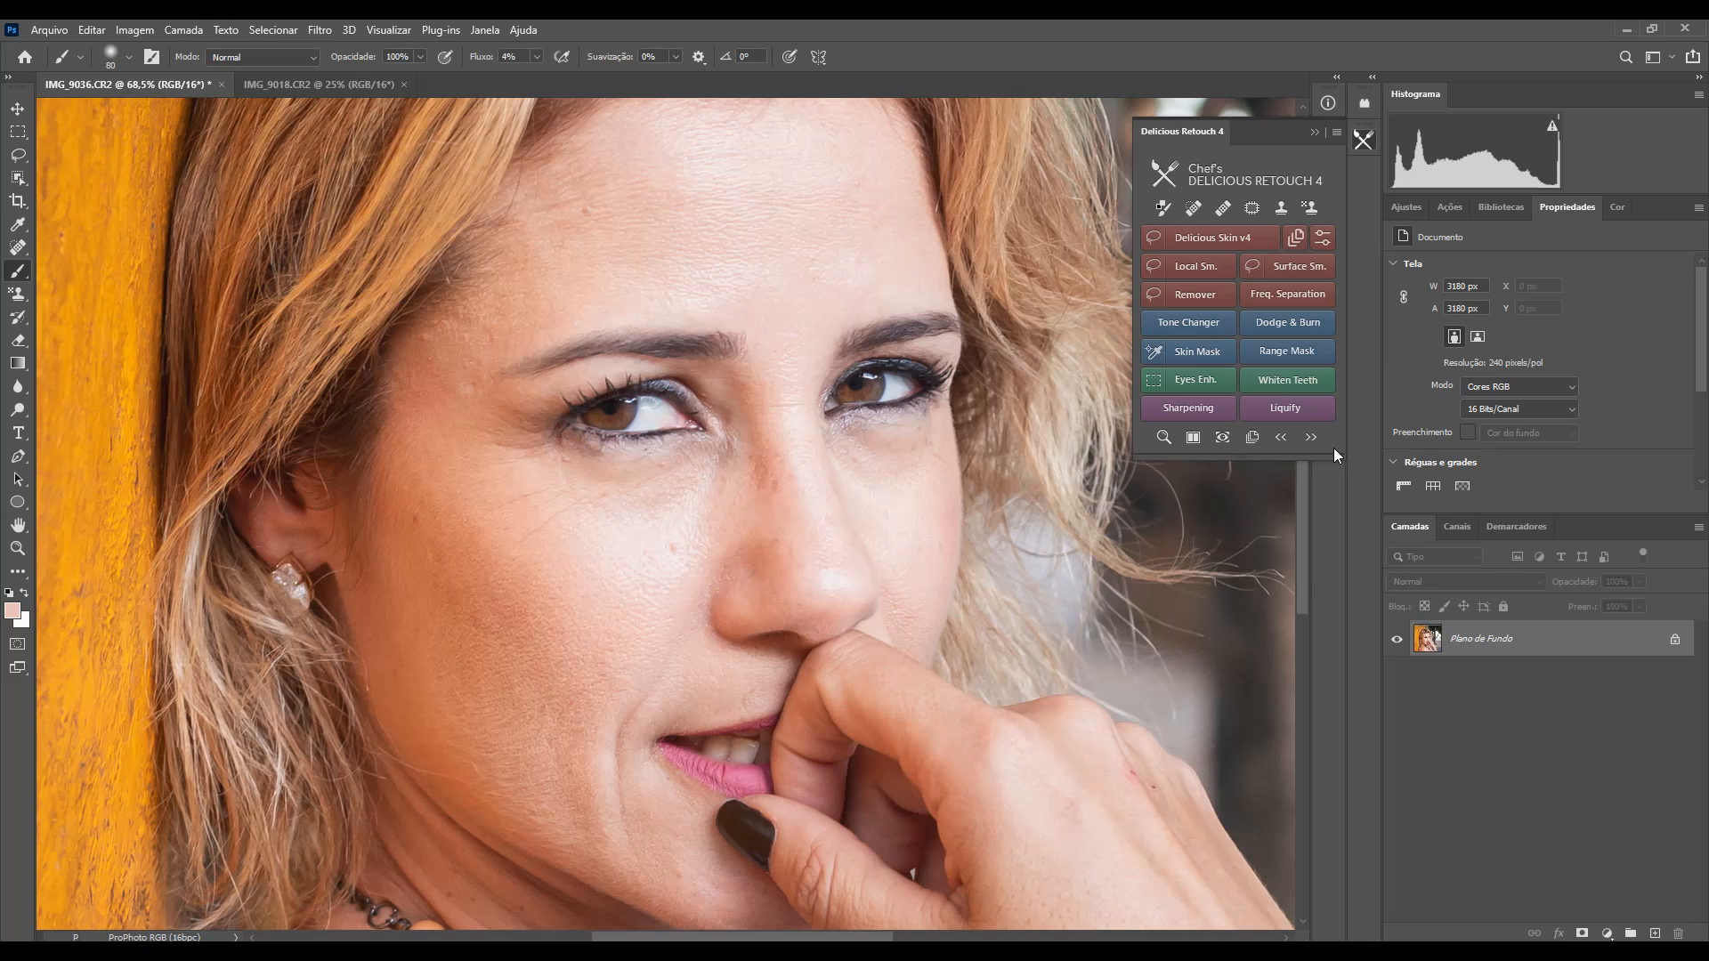
Step: Place eight skin colour samplers with an 11 by 11 average: two on the forehead, four on the cheek and jaw, two on the hand
key("ctrl+minus")
key("ctrl+minus")
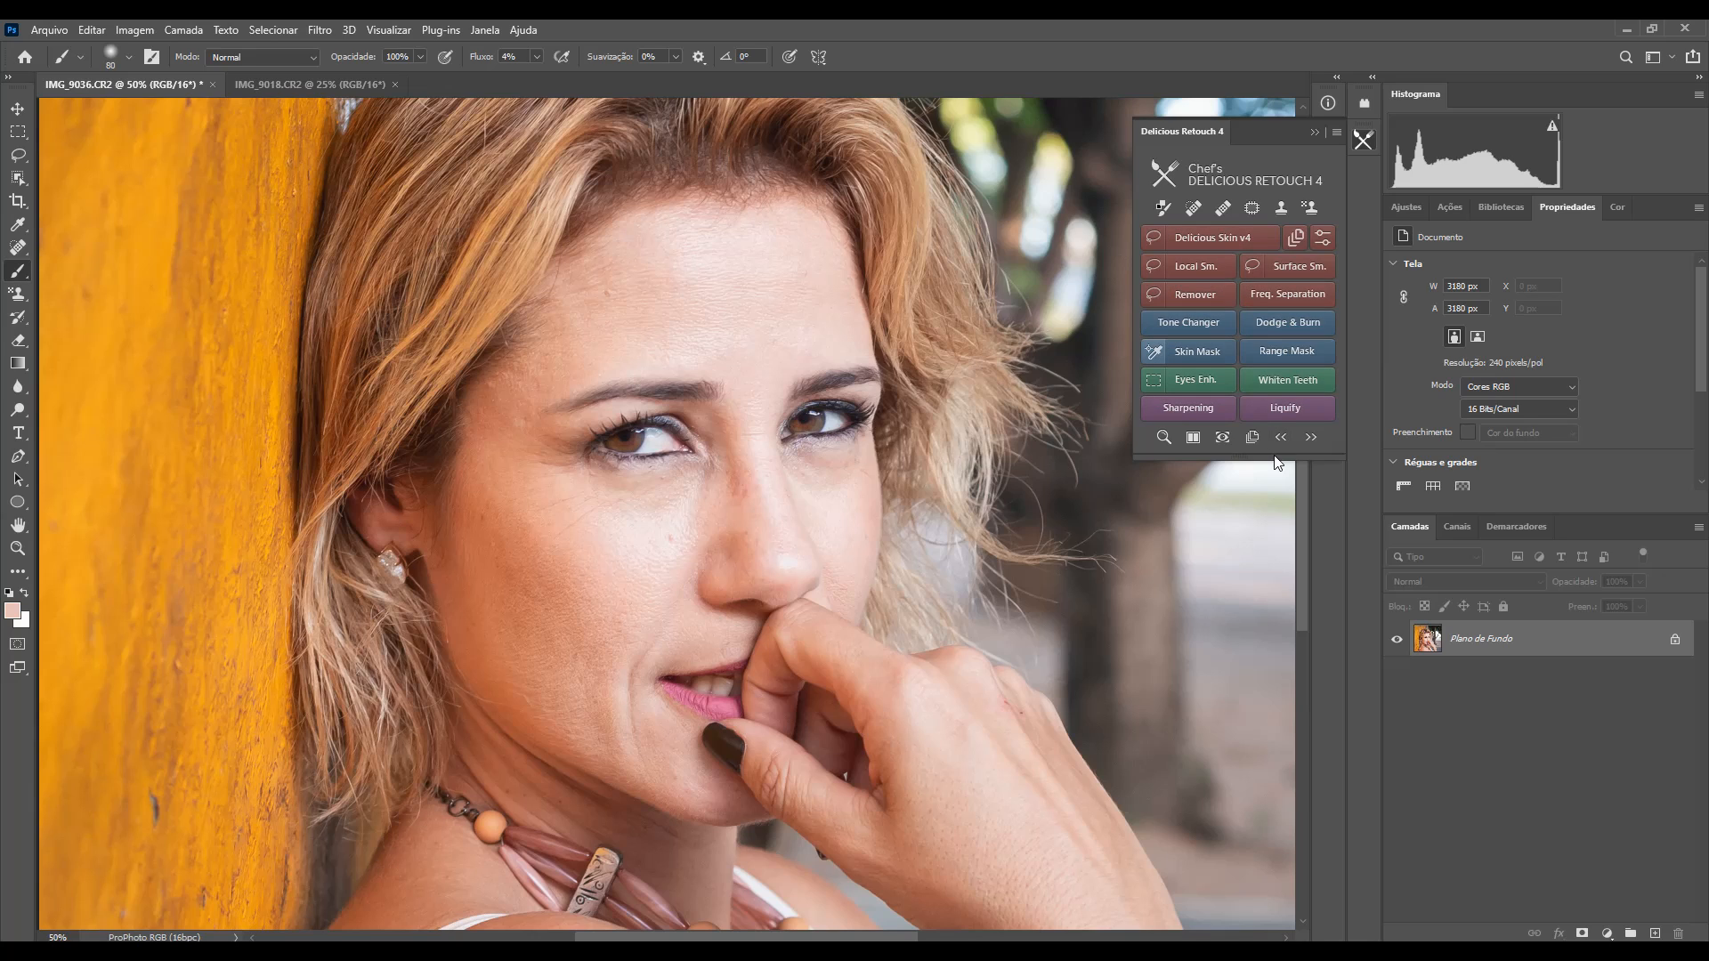
key("i")
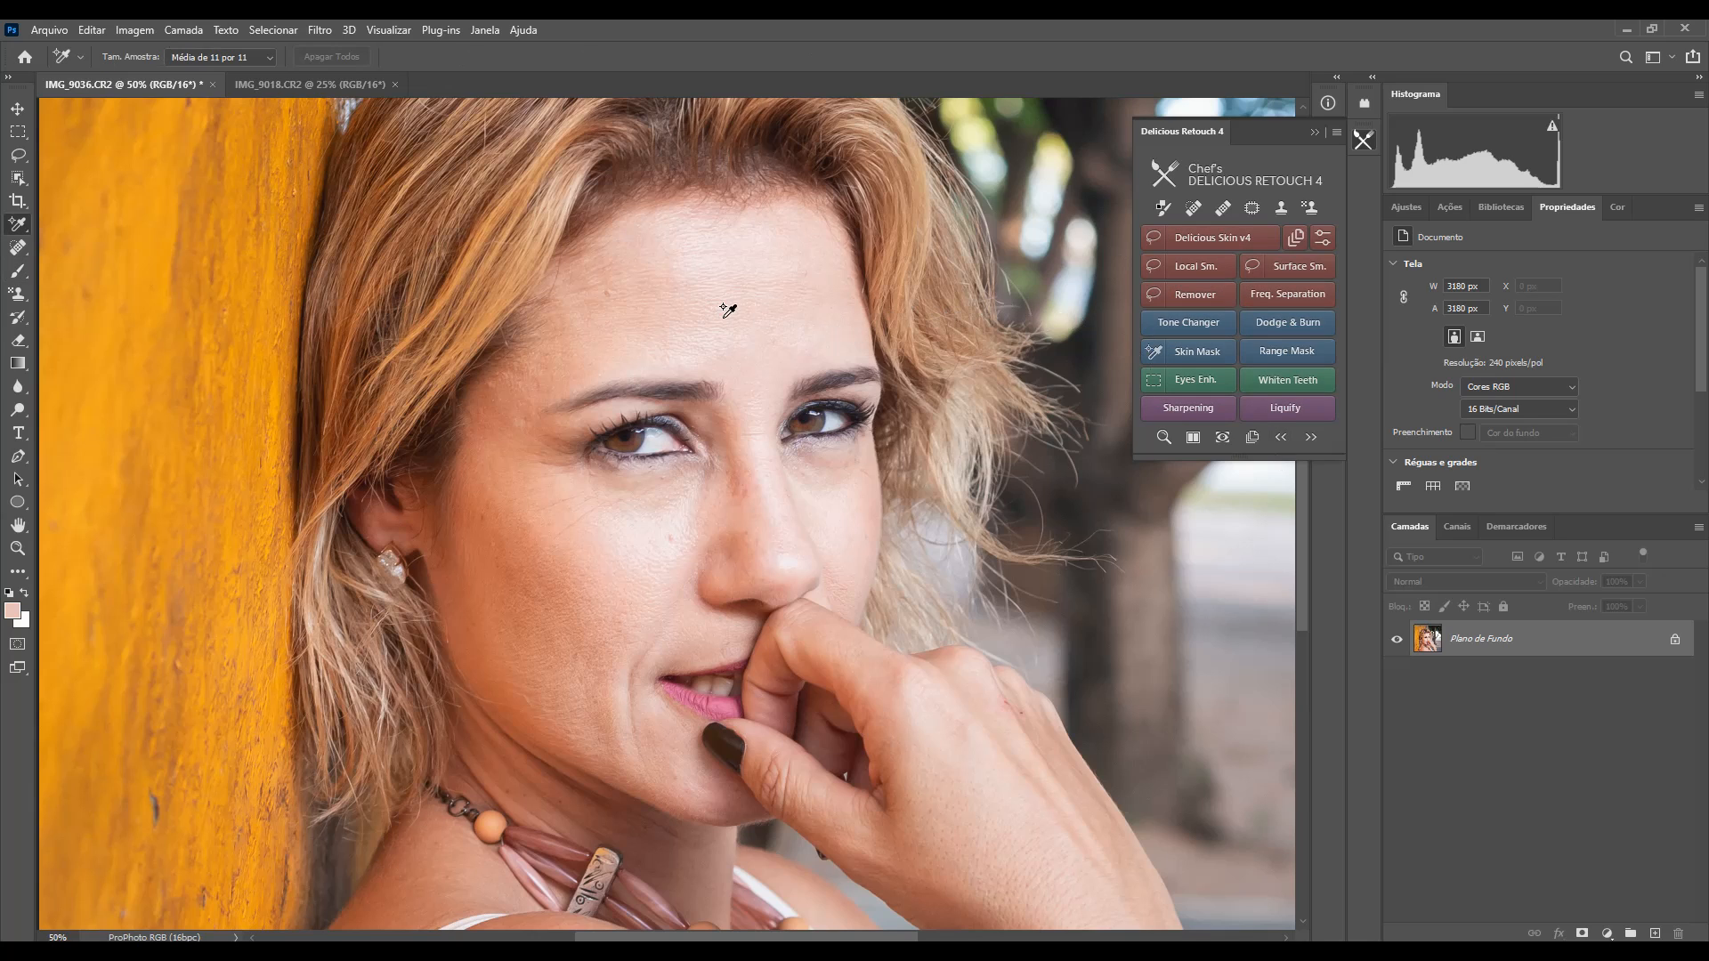
left_click(687, 320)
left_click(763, 261)
left_click(614, 552)
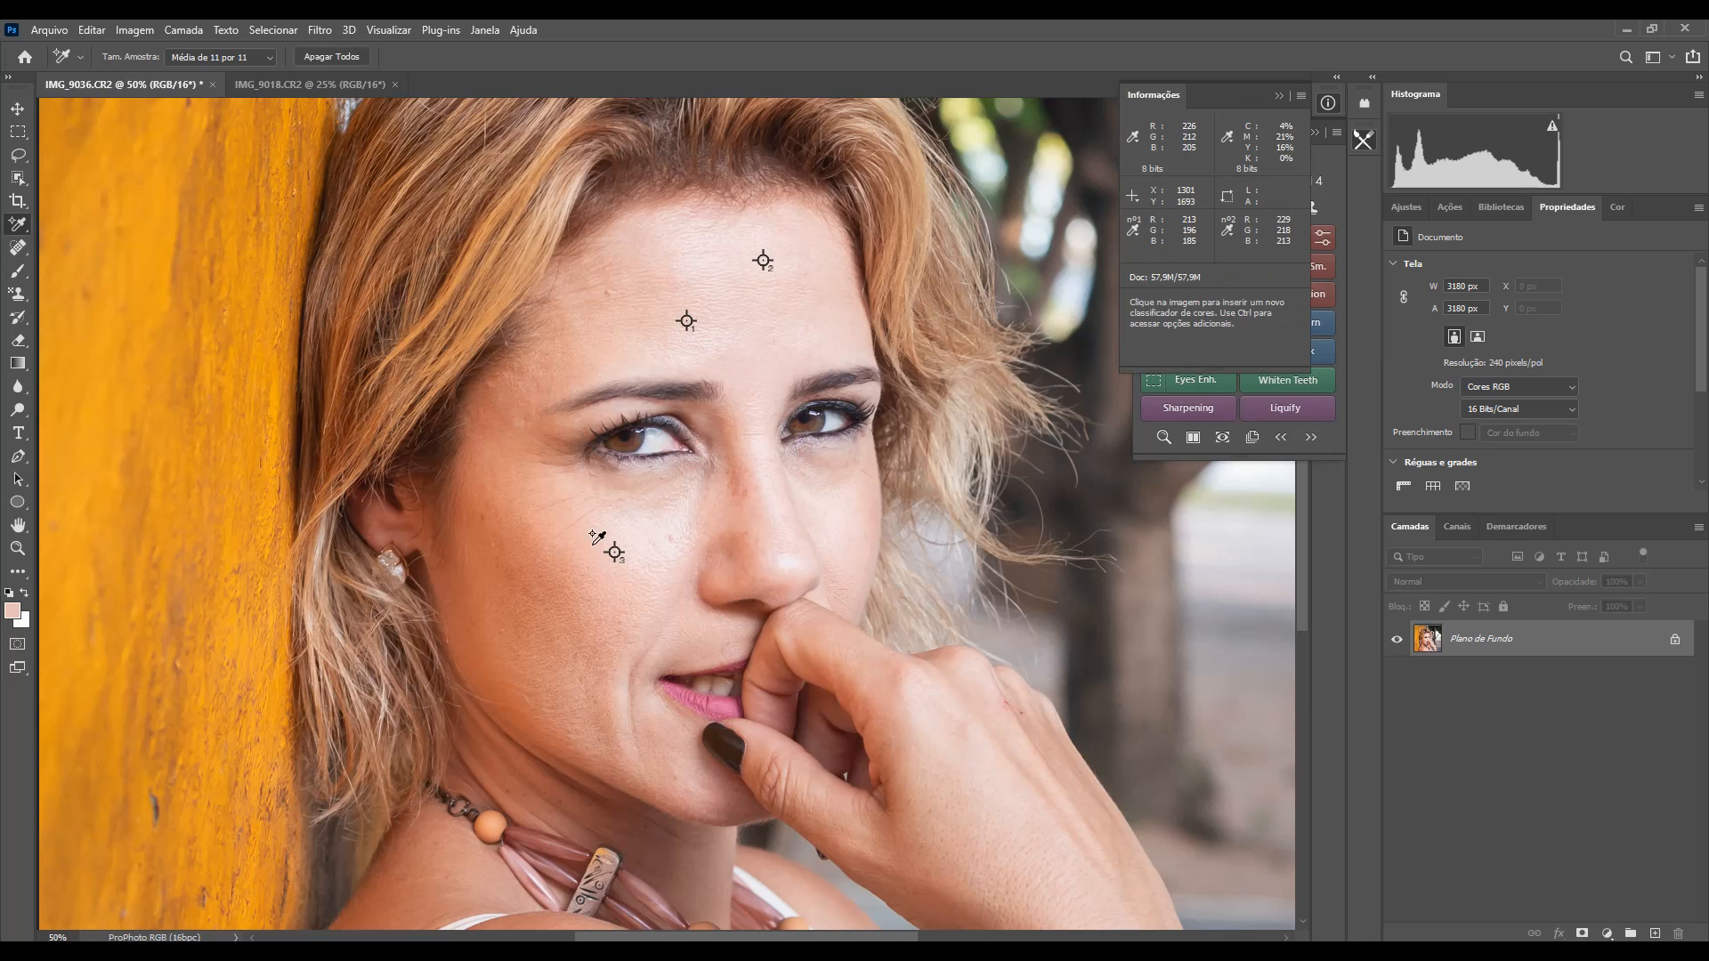
left_click(518, 502)
left_click(521, 650)
left_click(596, 700)
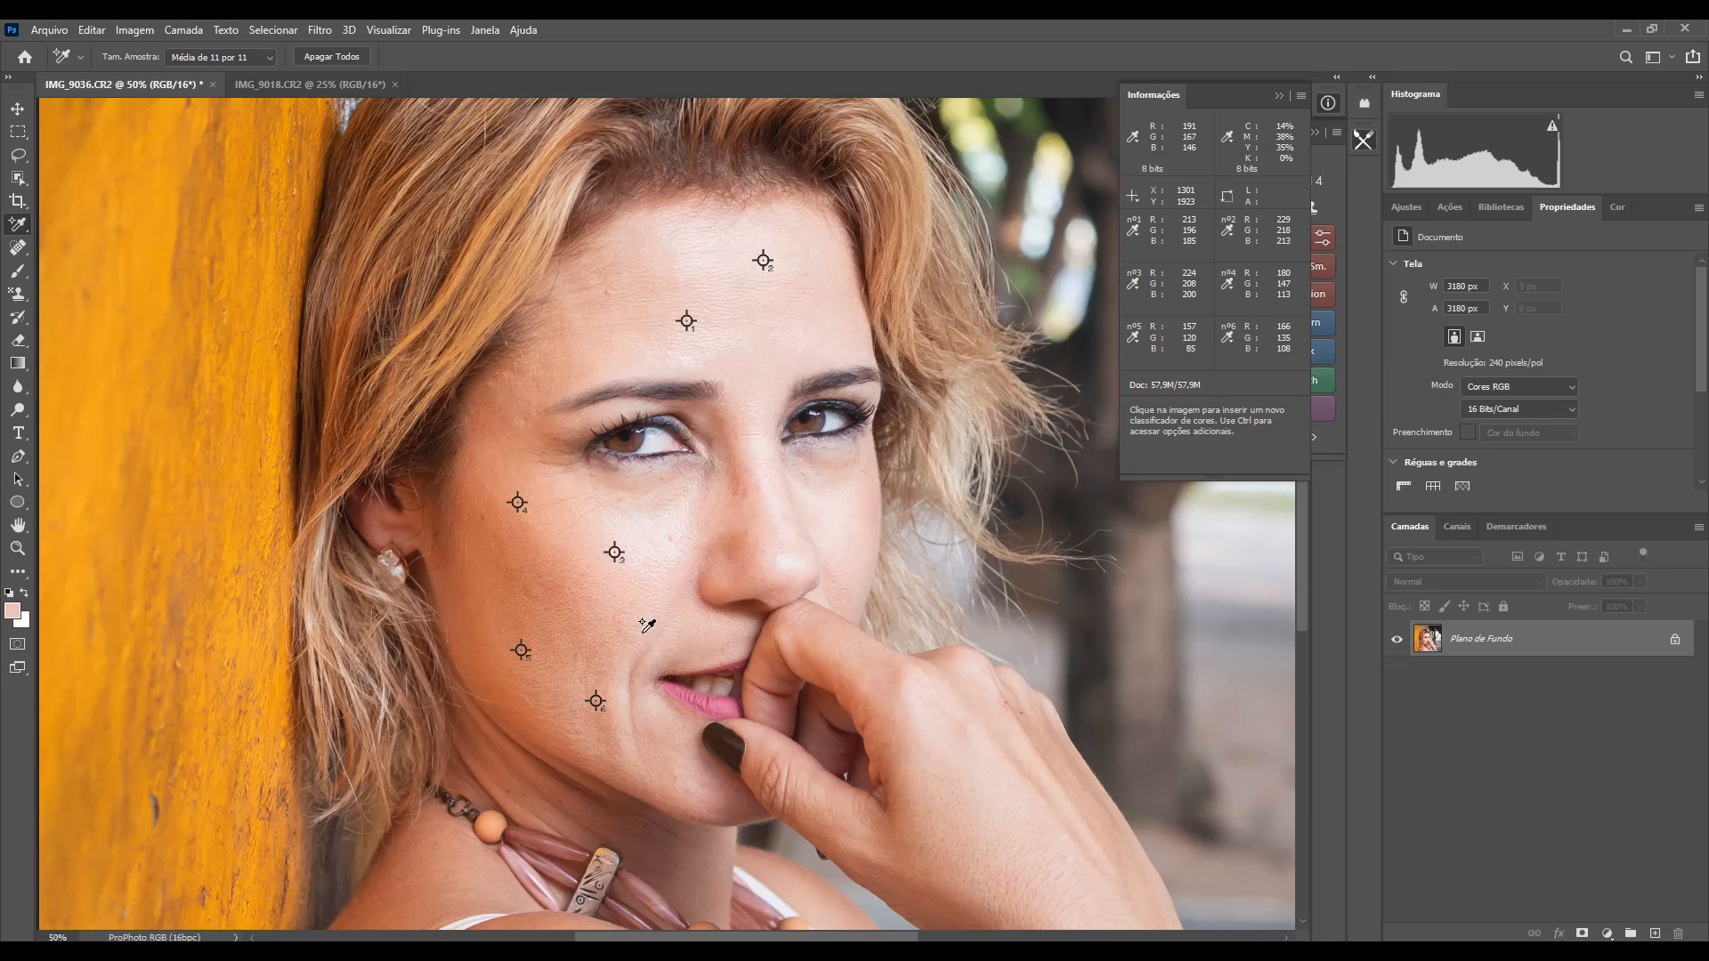
left_click(962, 796)
left_click(1025, 769)
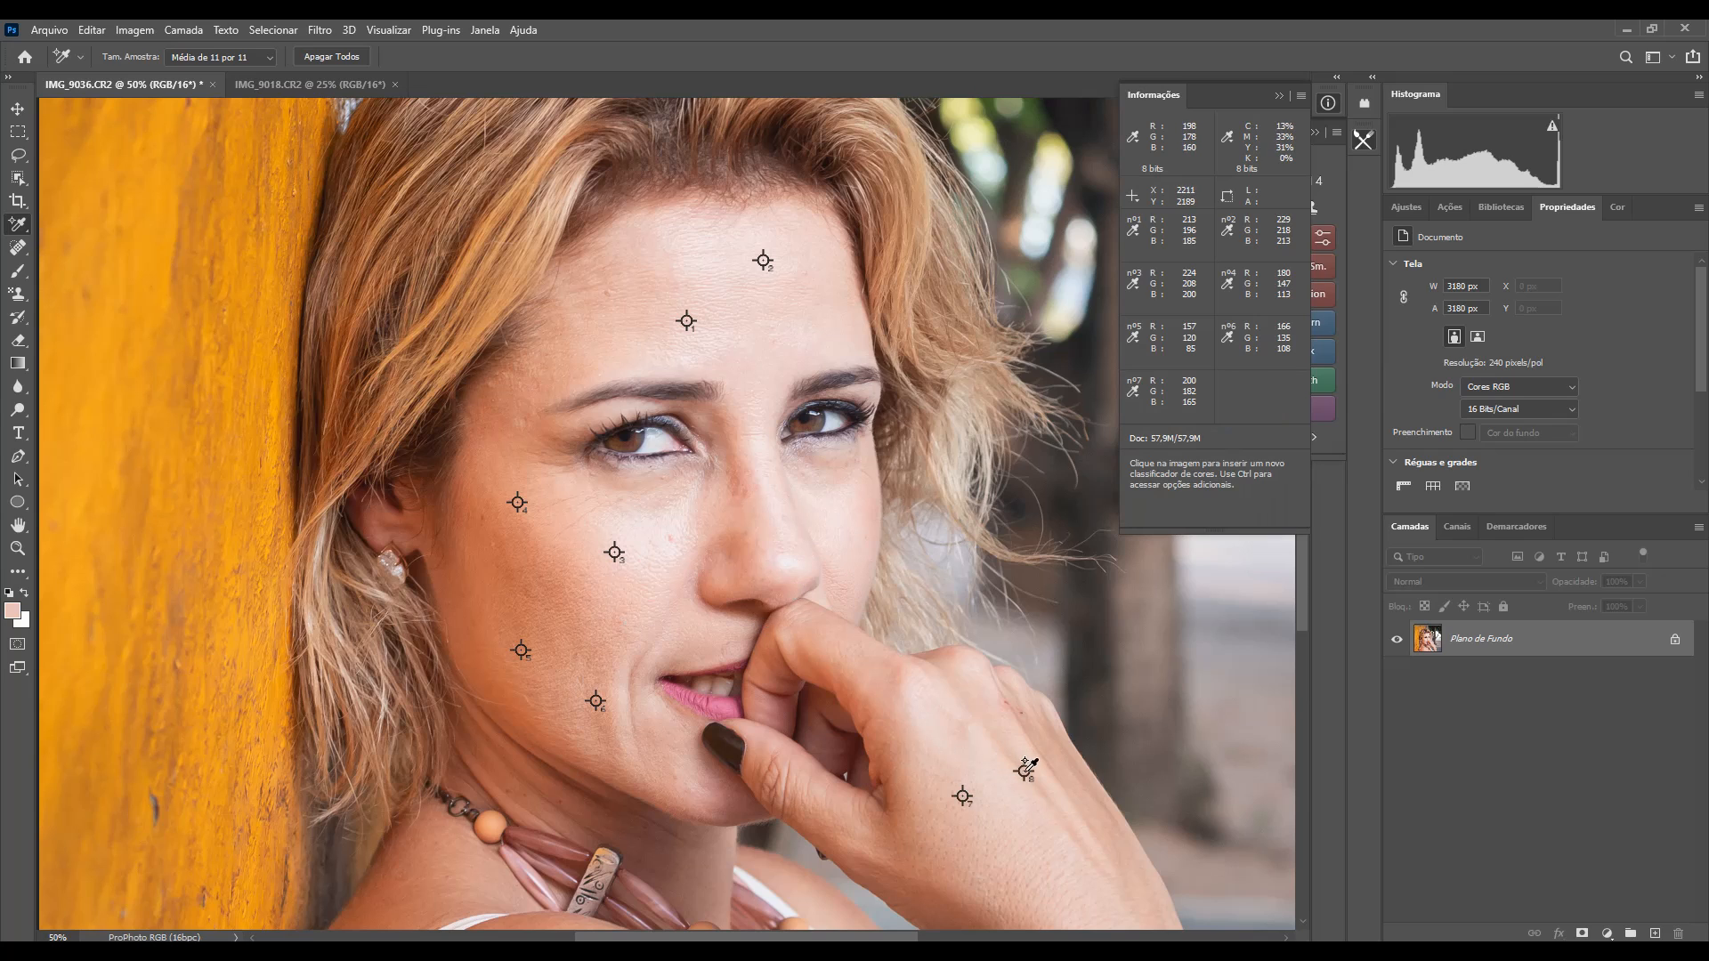
Step: Add two more skin colour samplers, on the index finger and the nose, and generate a Skin Mask from all the samplers
left_click(818, 641)
left_click(750, 573)
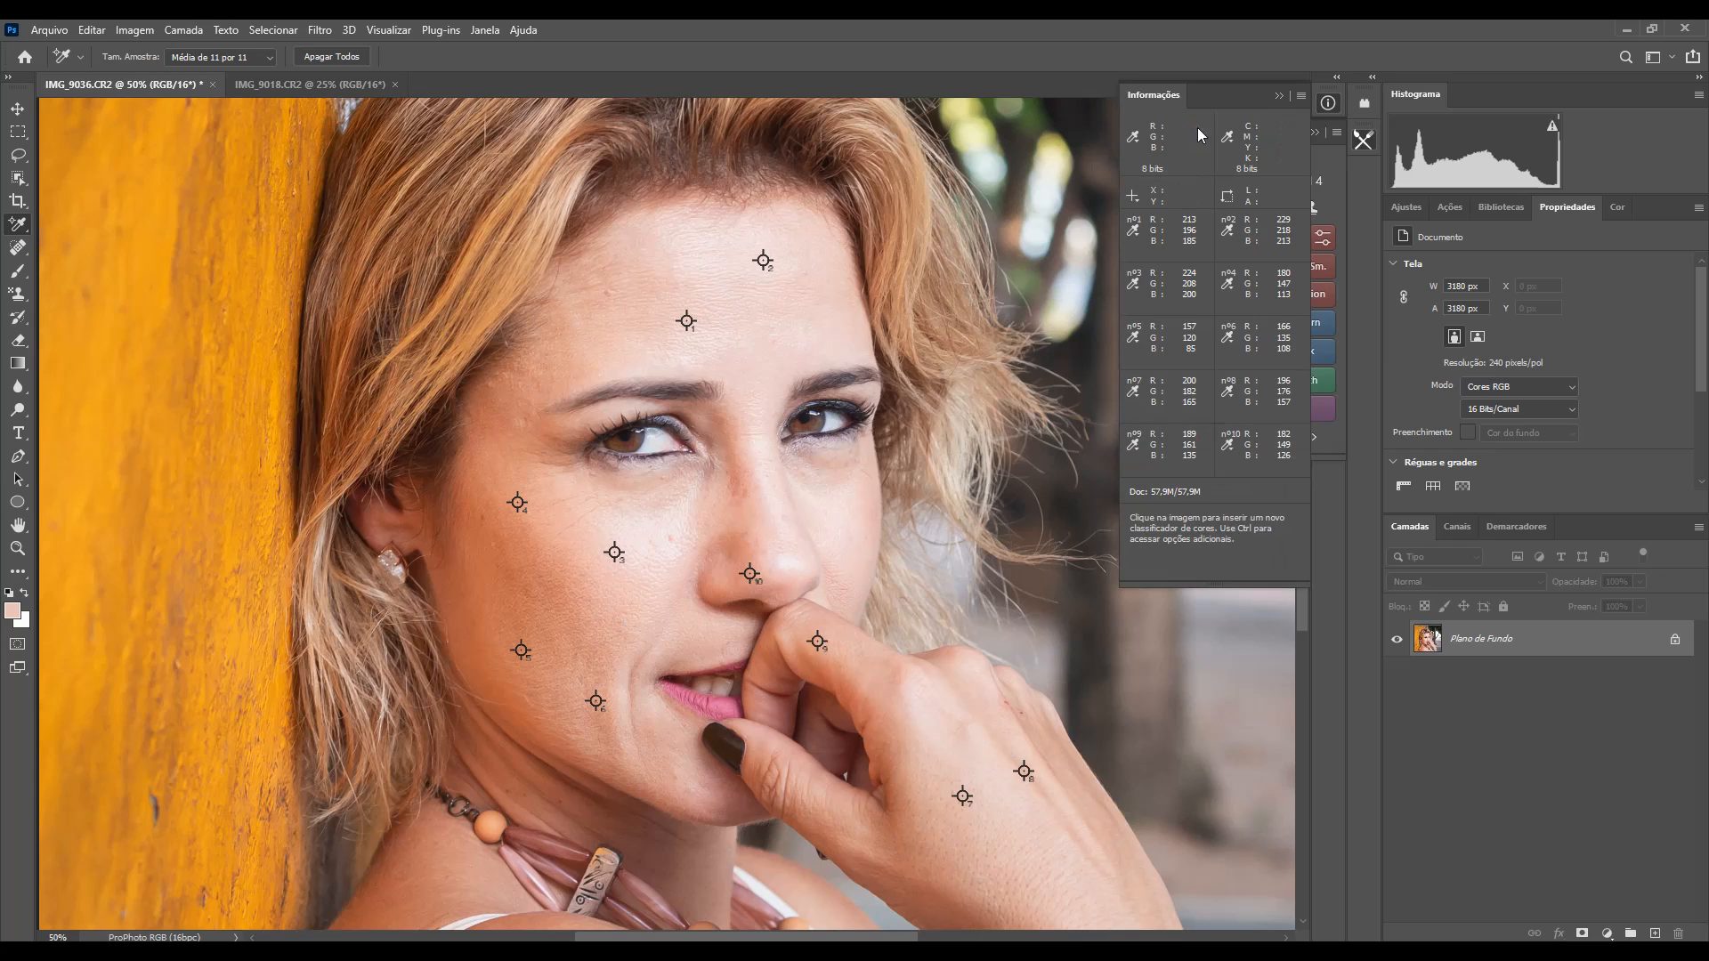
left_click(1279, 94)
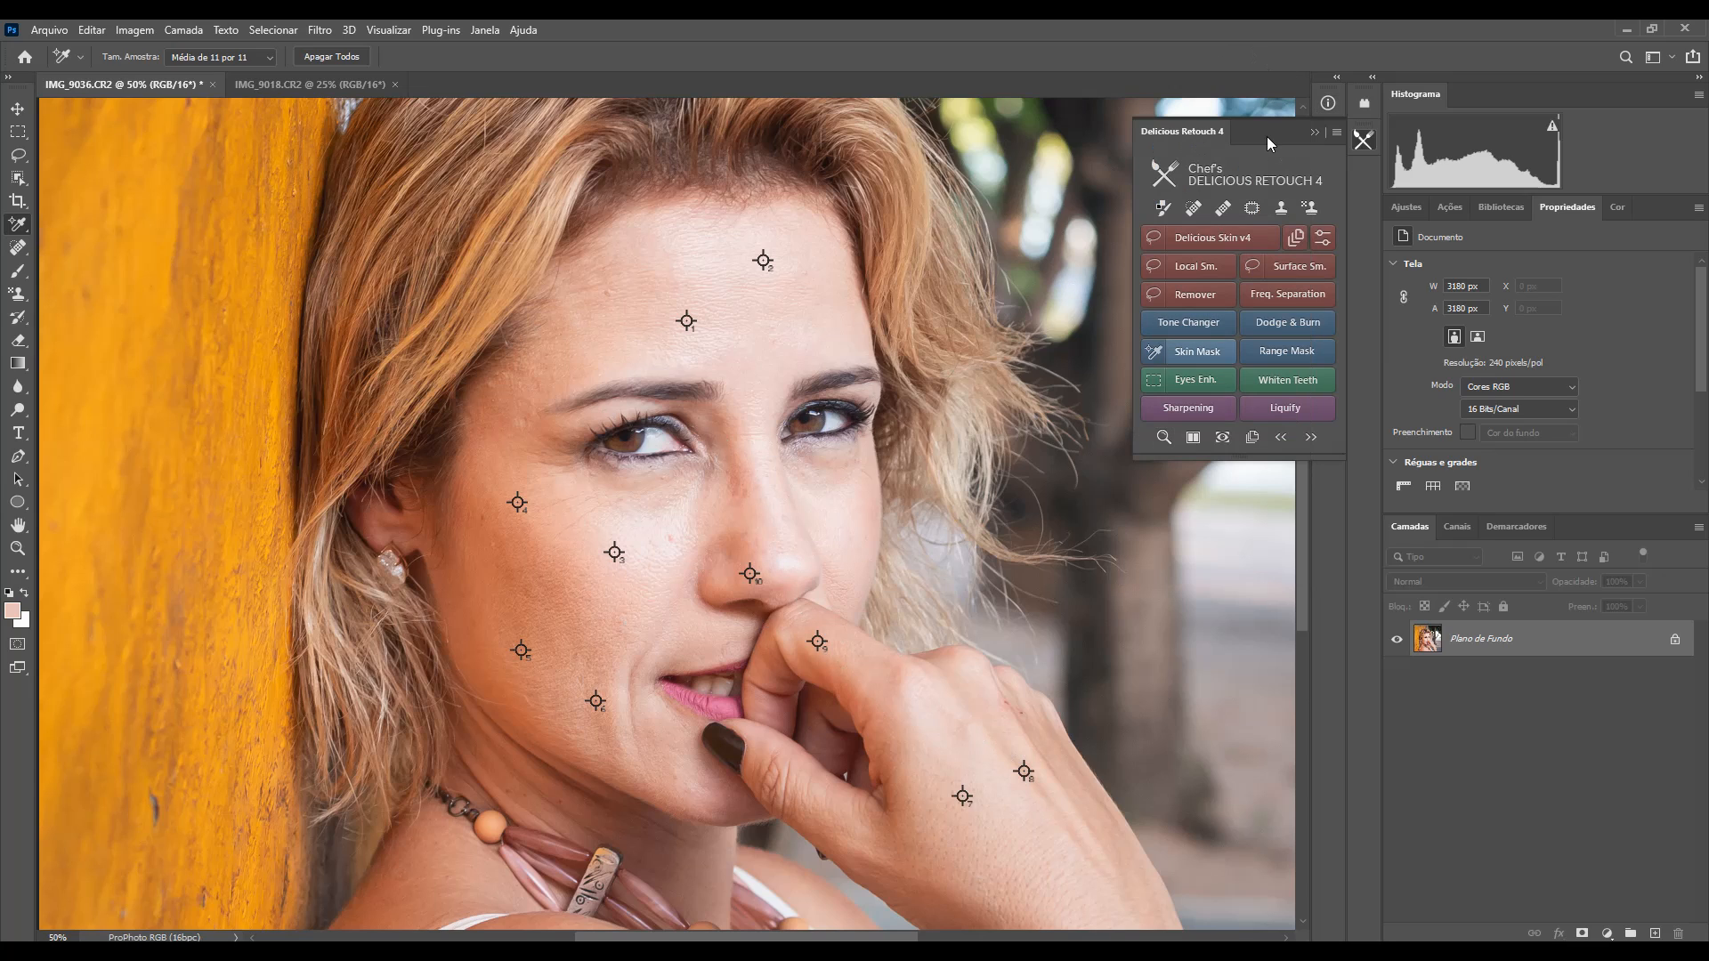
left_click(1198, 356)
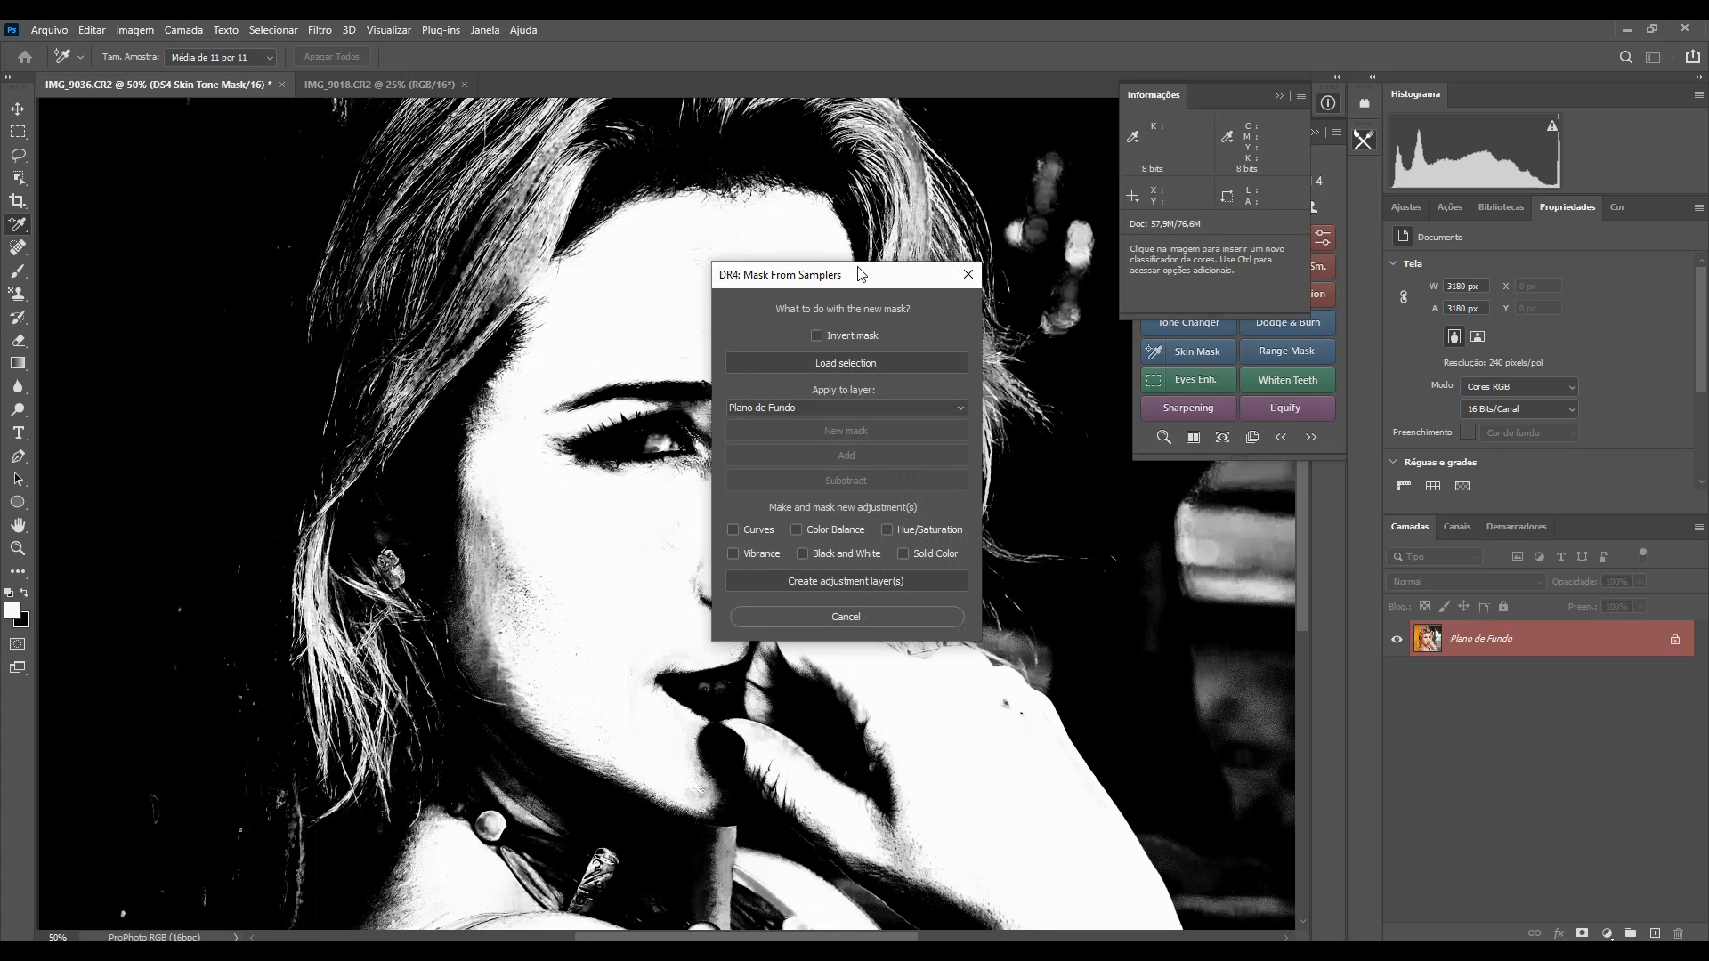
Step: Preview the sampler mask inverted, return it to normal, and create a Curves adjustment layer masked with it
left_click_drag(866, 278, 1022, 228)
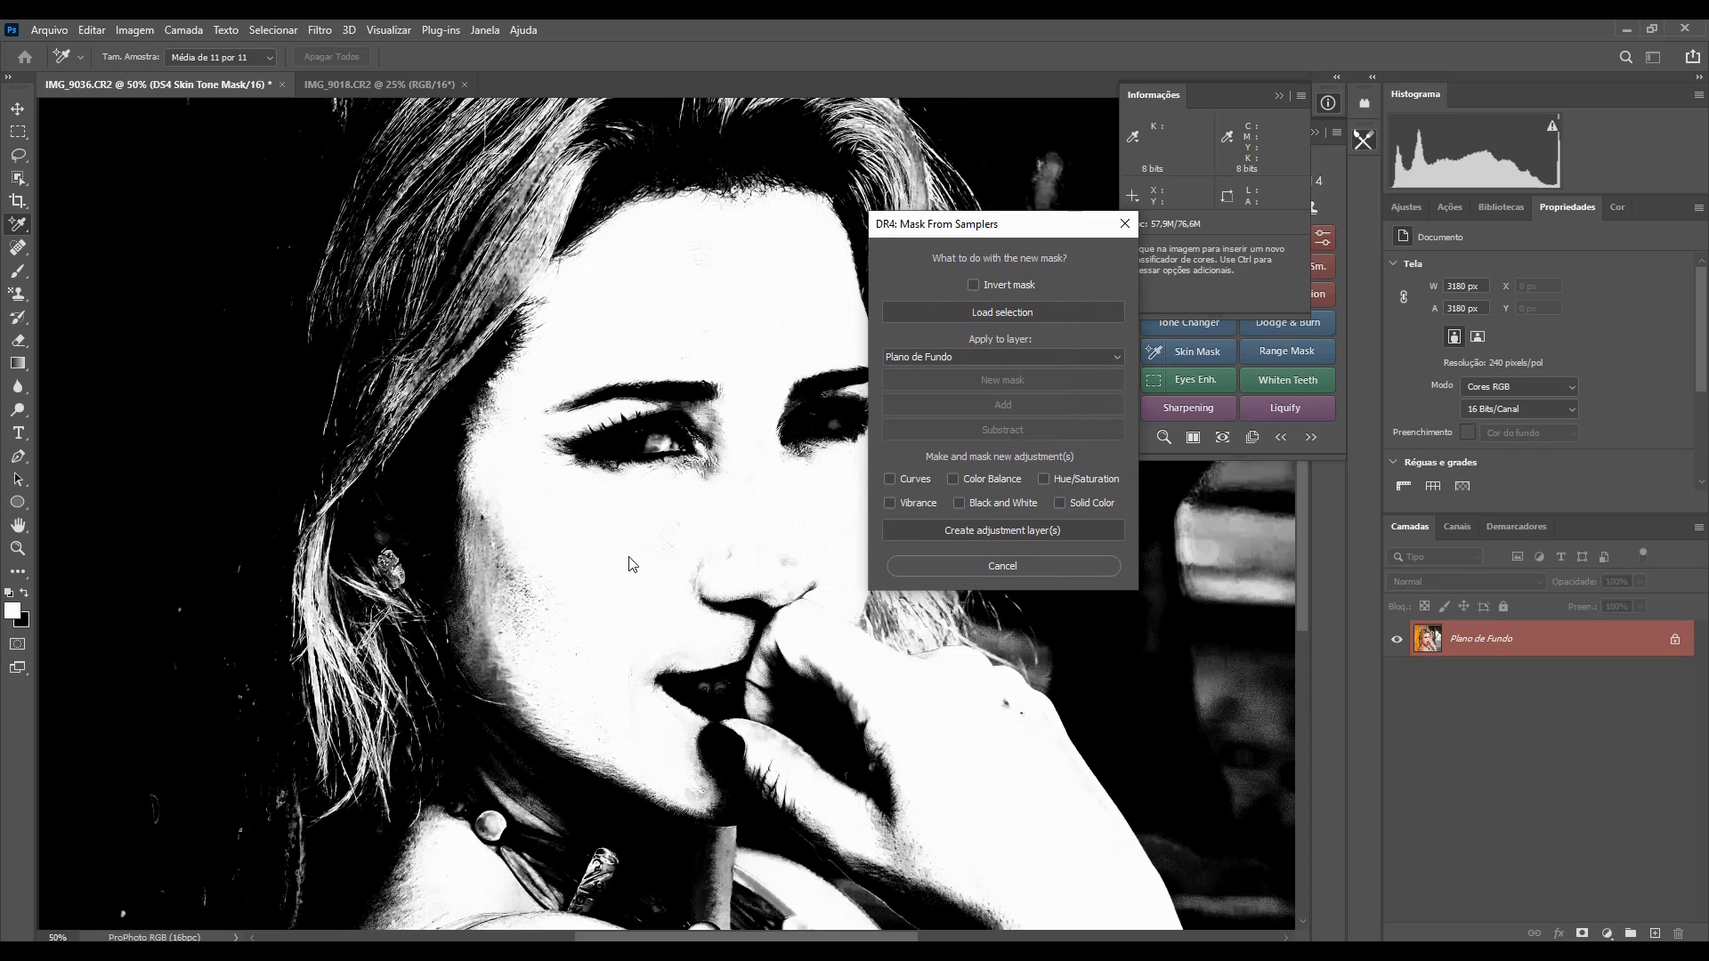
left_click(1003, 287)
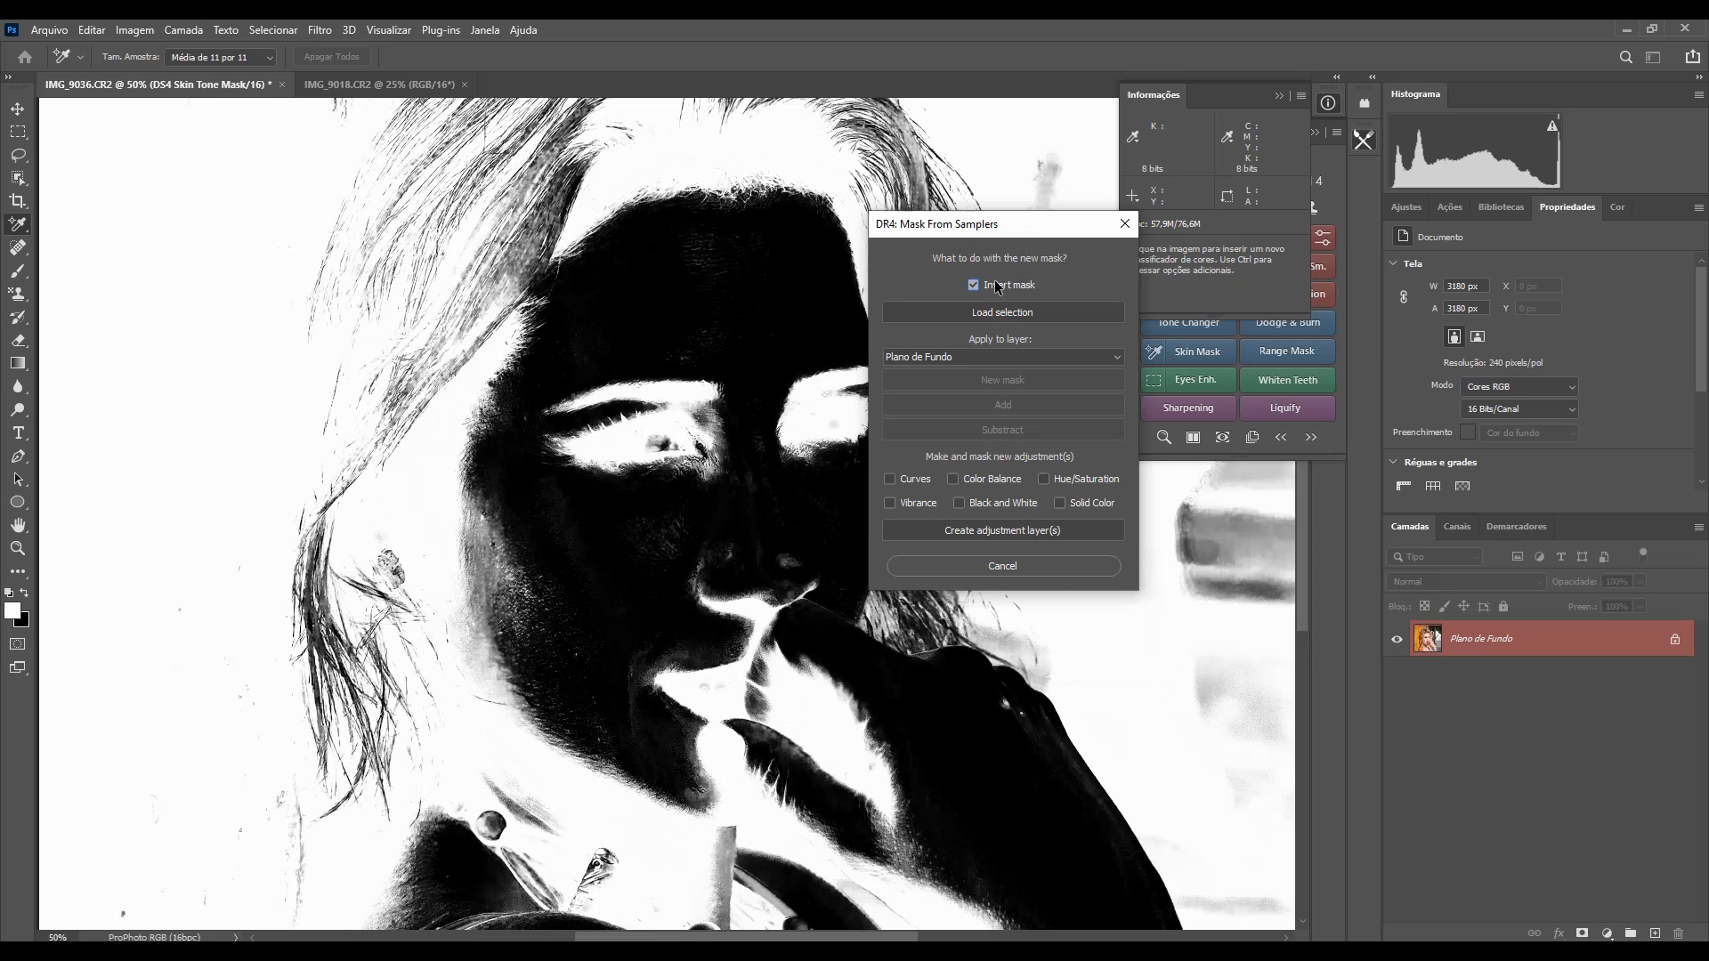
left_click(1000, 287)
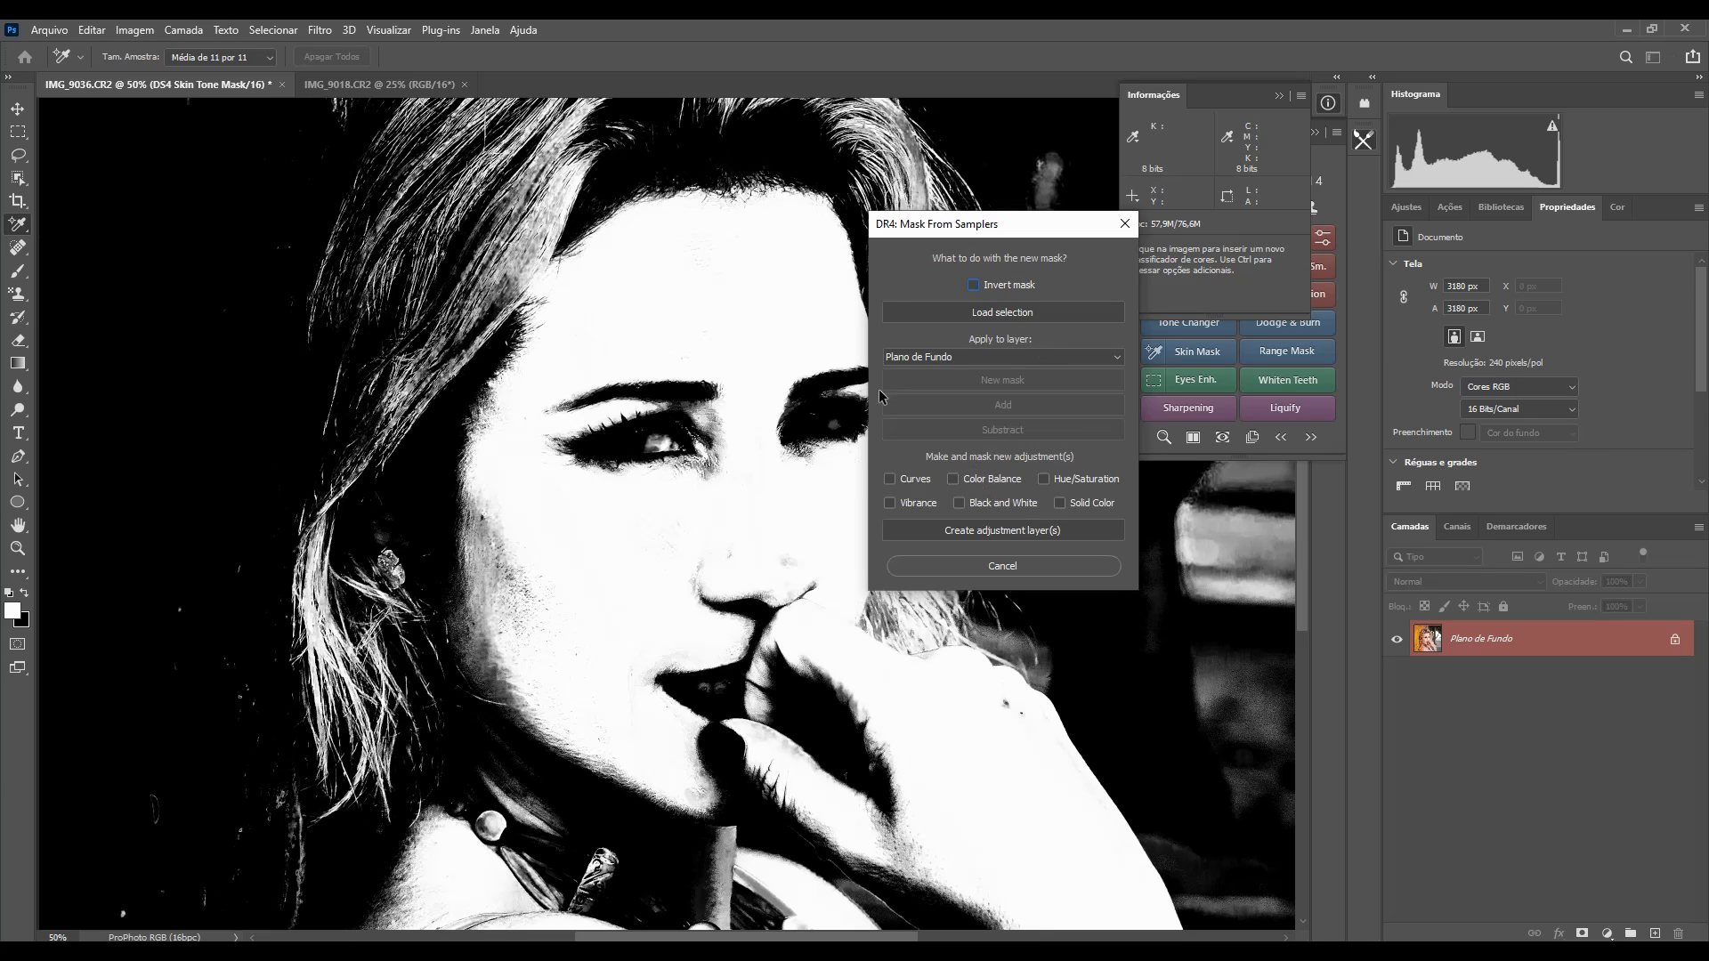
left_click(915, 485)
left_click(1021, 531)
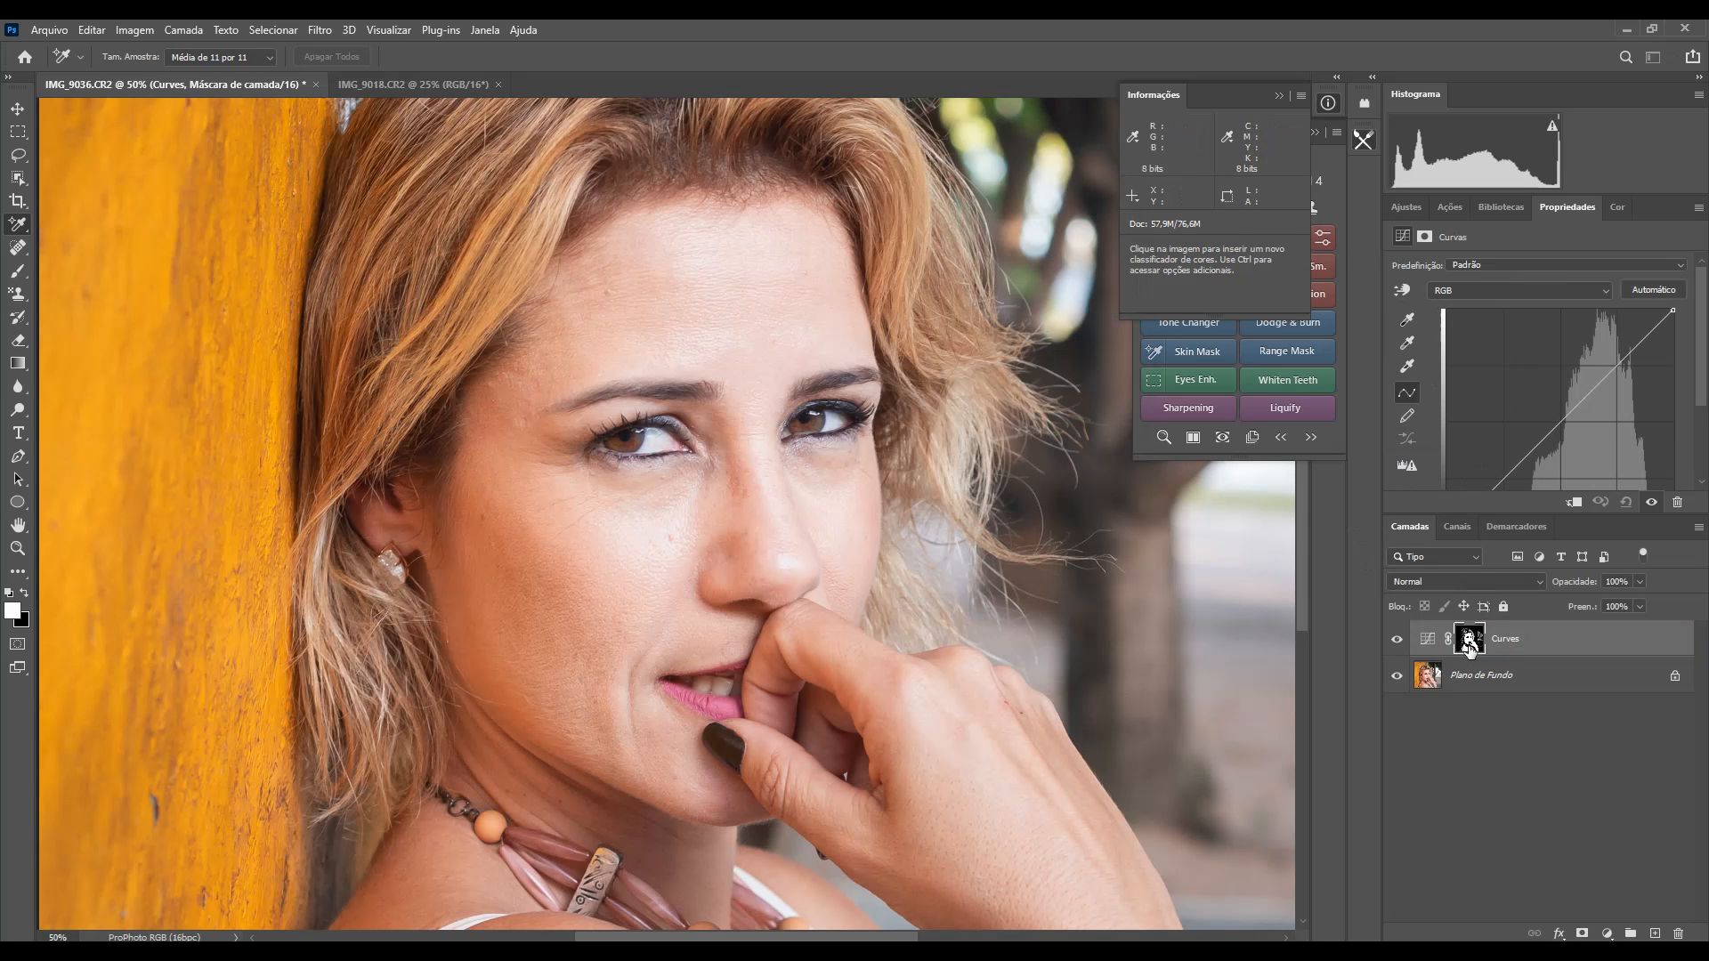
Step: Try adding a midtone point to the masked Curves adjustment and delete the Curves layer
left_click(1568, 415)
mouse_move(1568, 416)
left_mouse_down()
mouse_move(1560, 399)
mouse_move(1582, 424)
mouse_move(1569, 414)
left_mouse_up()
left_click(1278, 95)
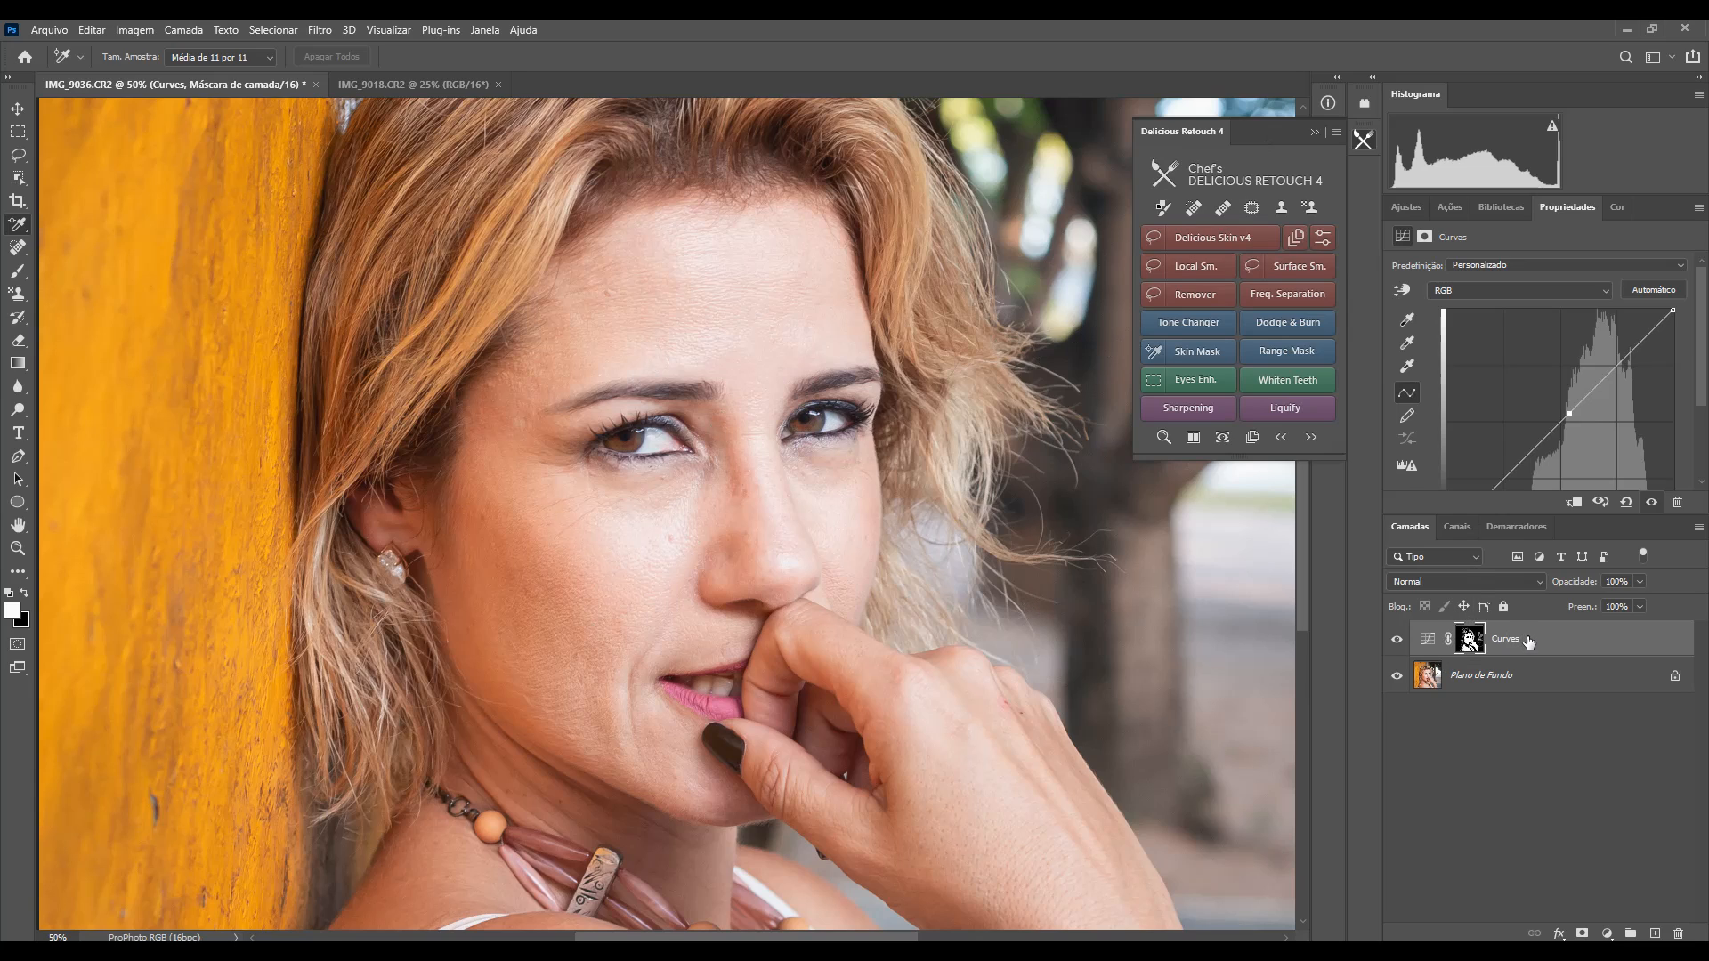
key("Delete")
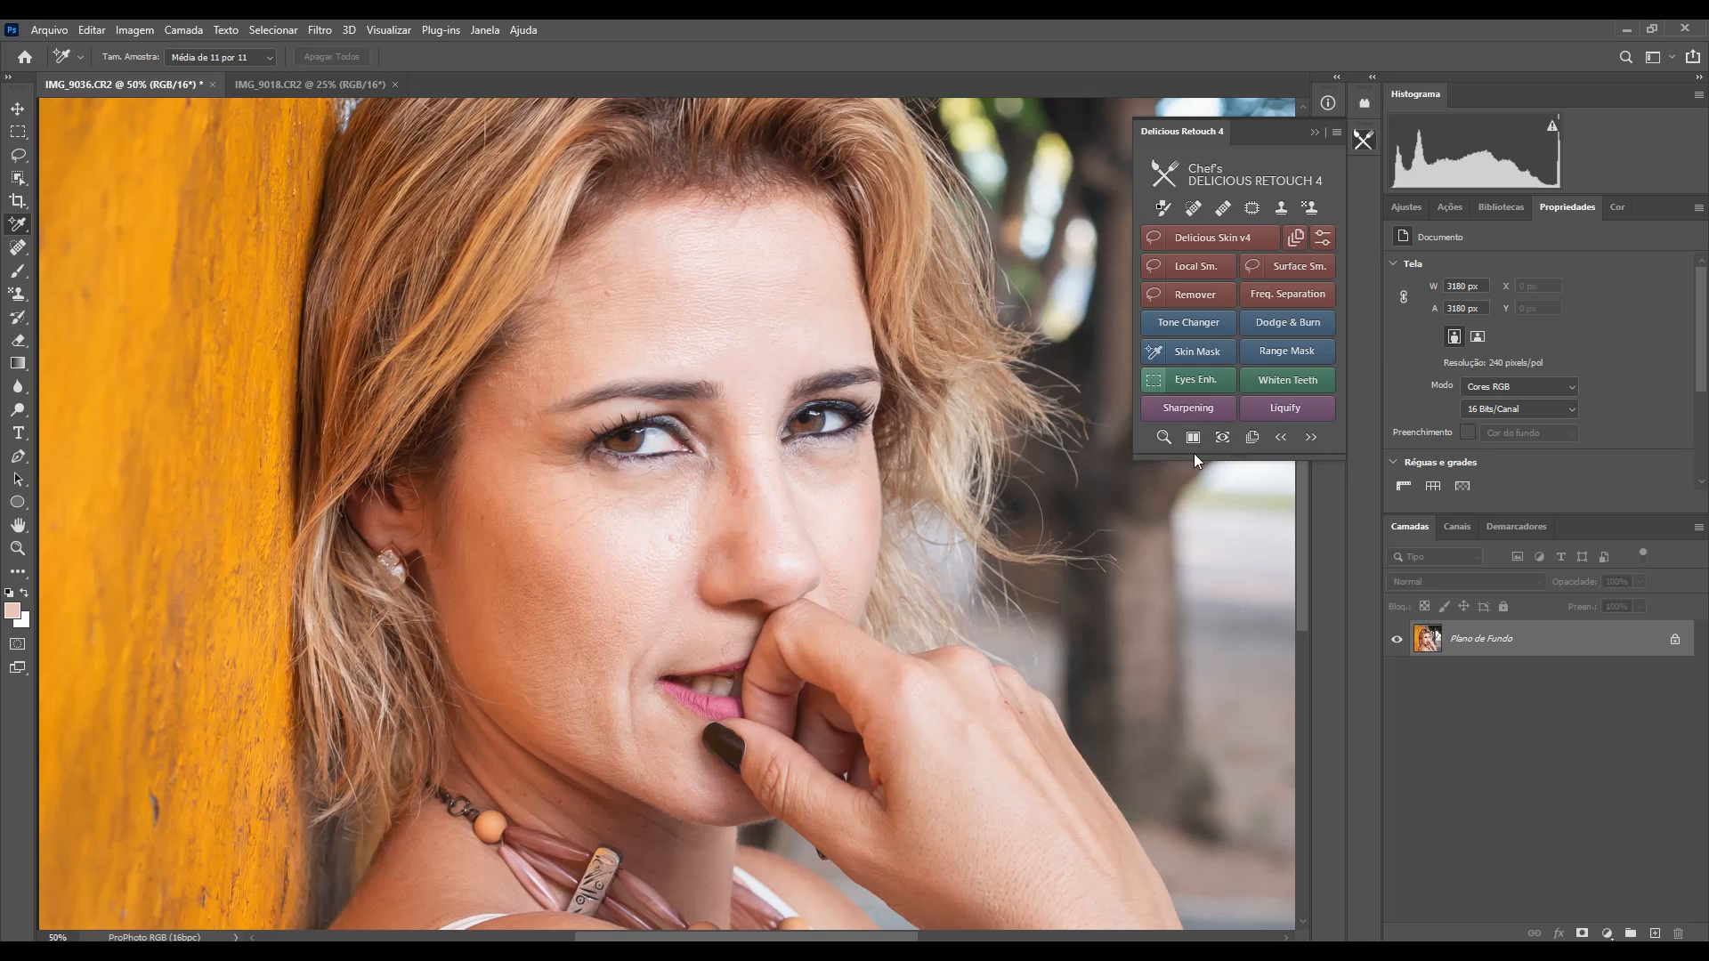
Step: Select a rectangle around both eyes and eyebrows and run Eyes Enhancement with the recommended brush parameters
key("m")
left_click_drag(561, 374, 909, 500)
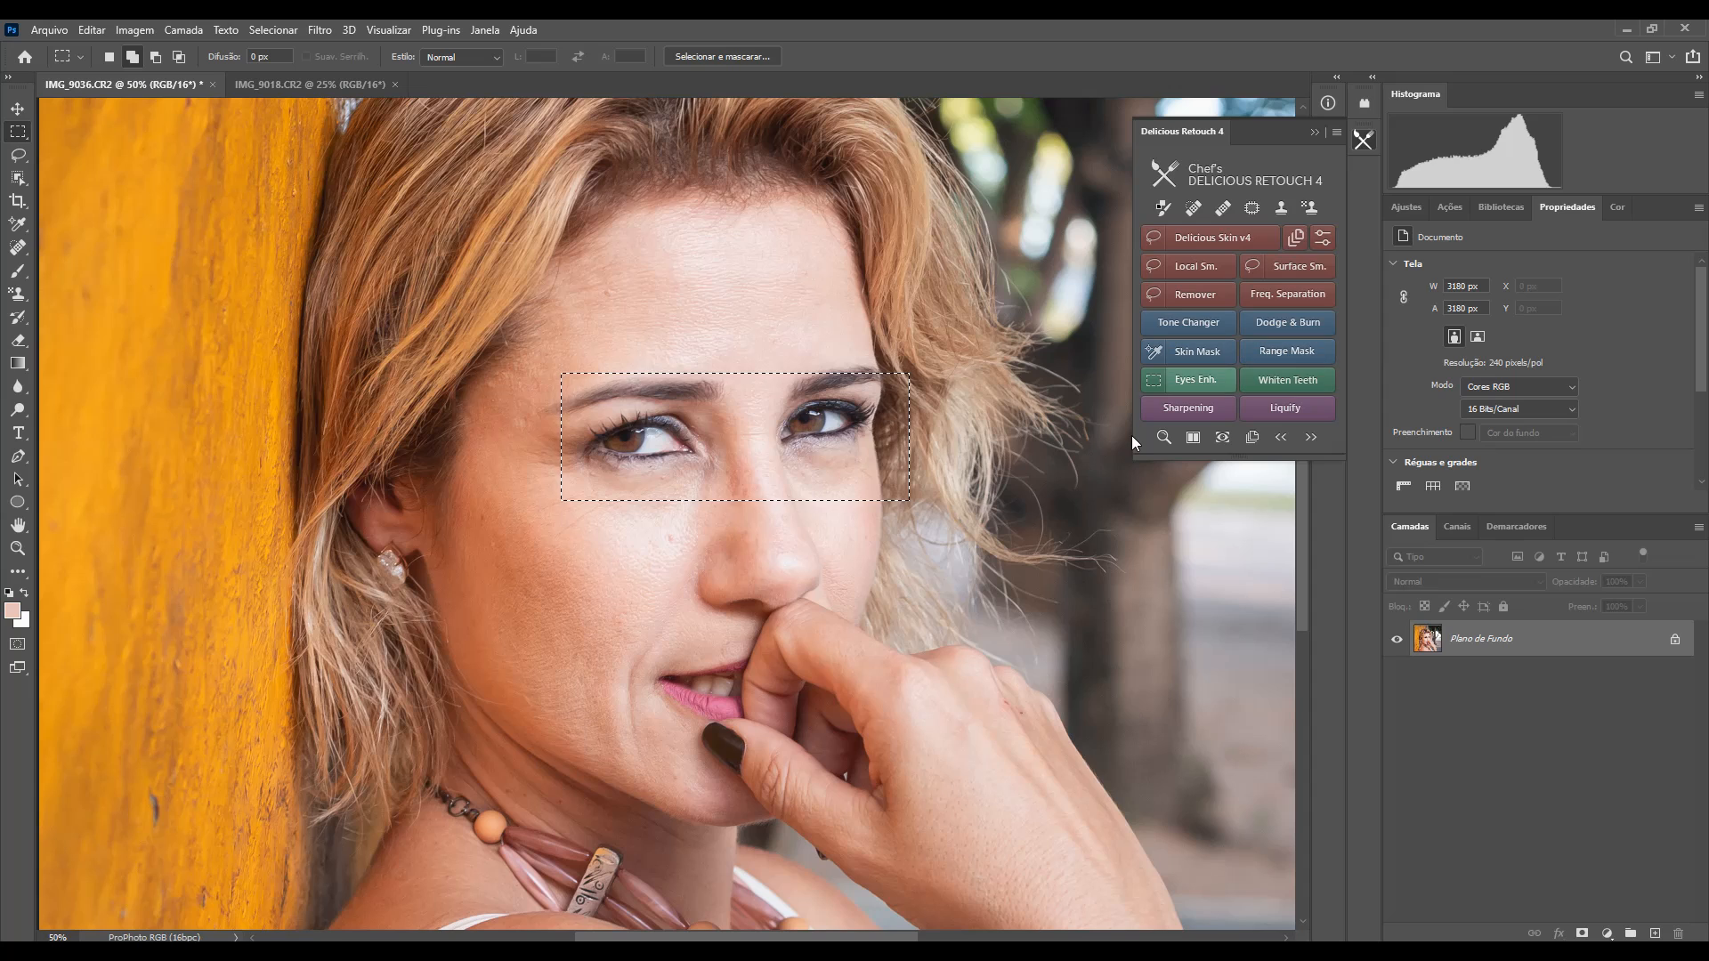
left_click(1196, 379)
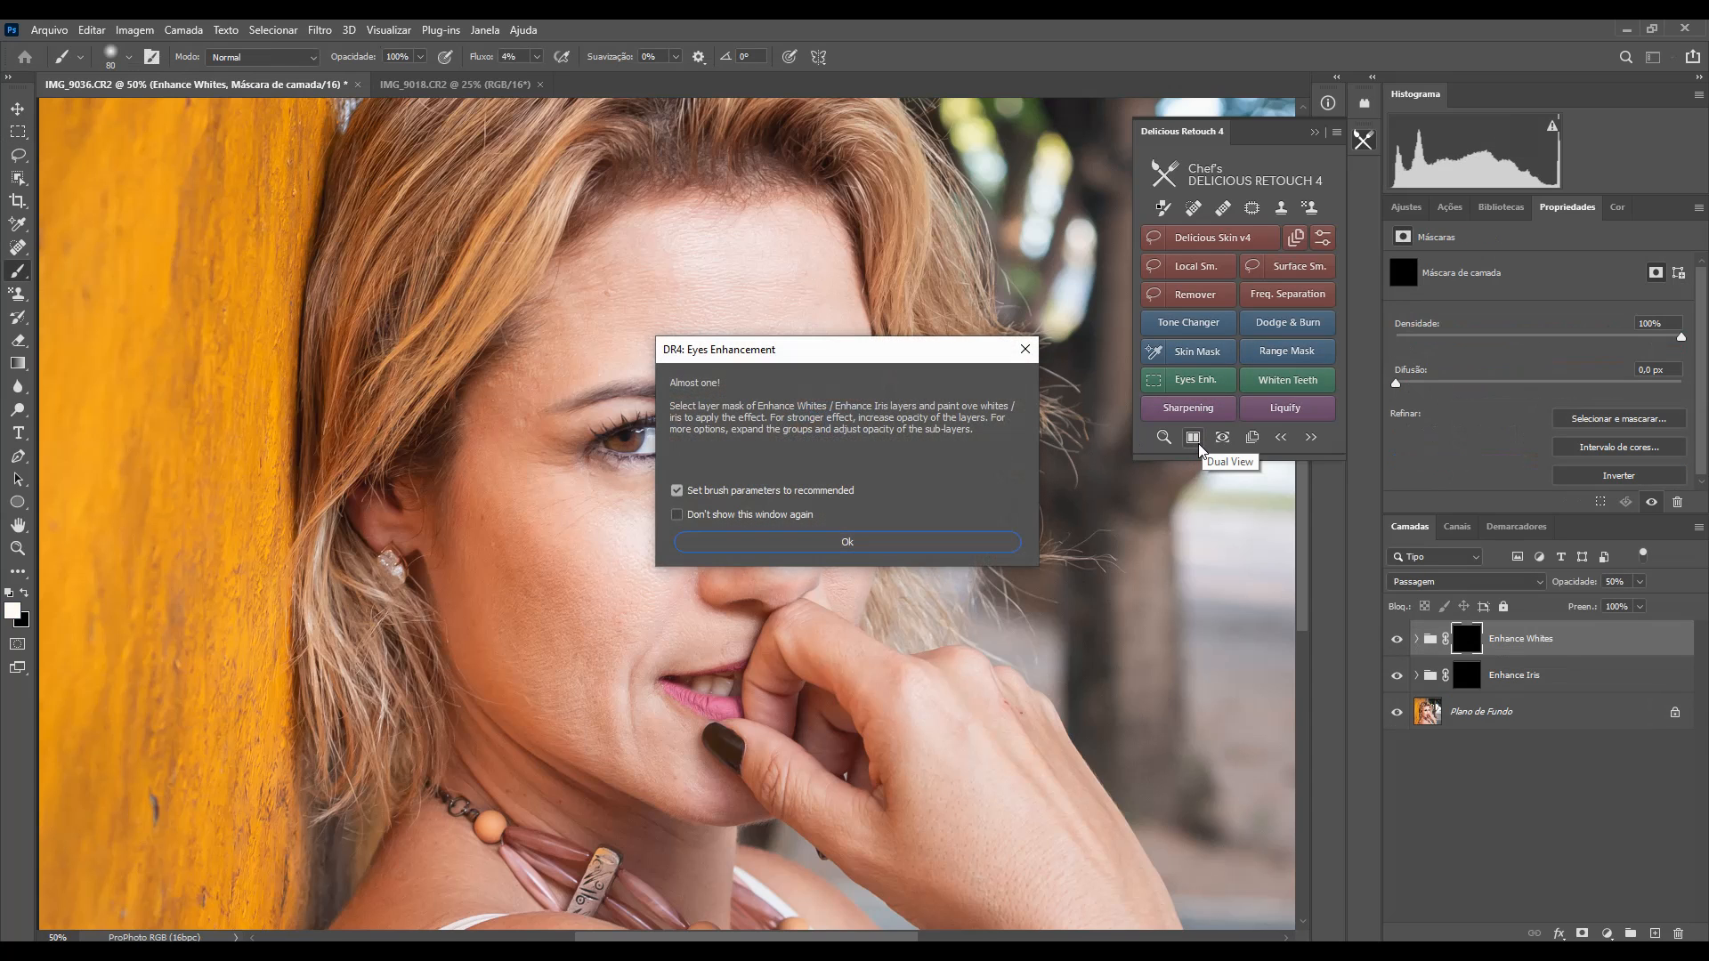
left_click(895, 545)
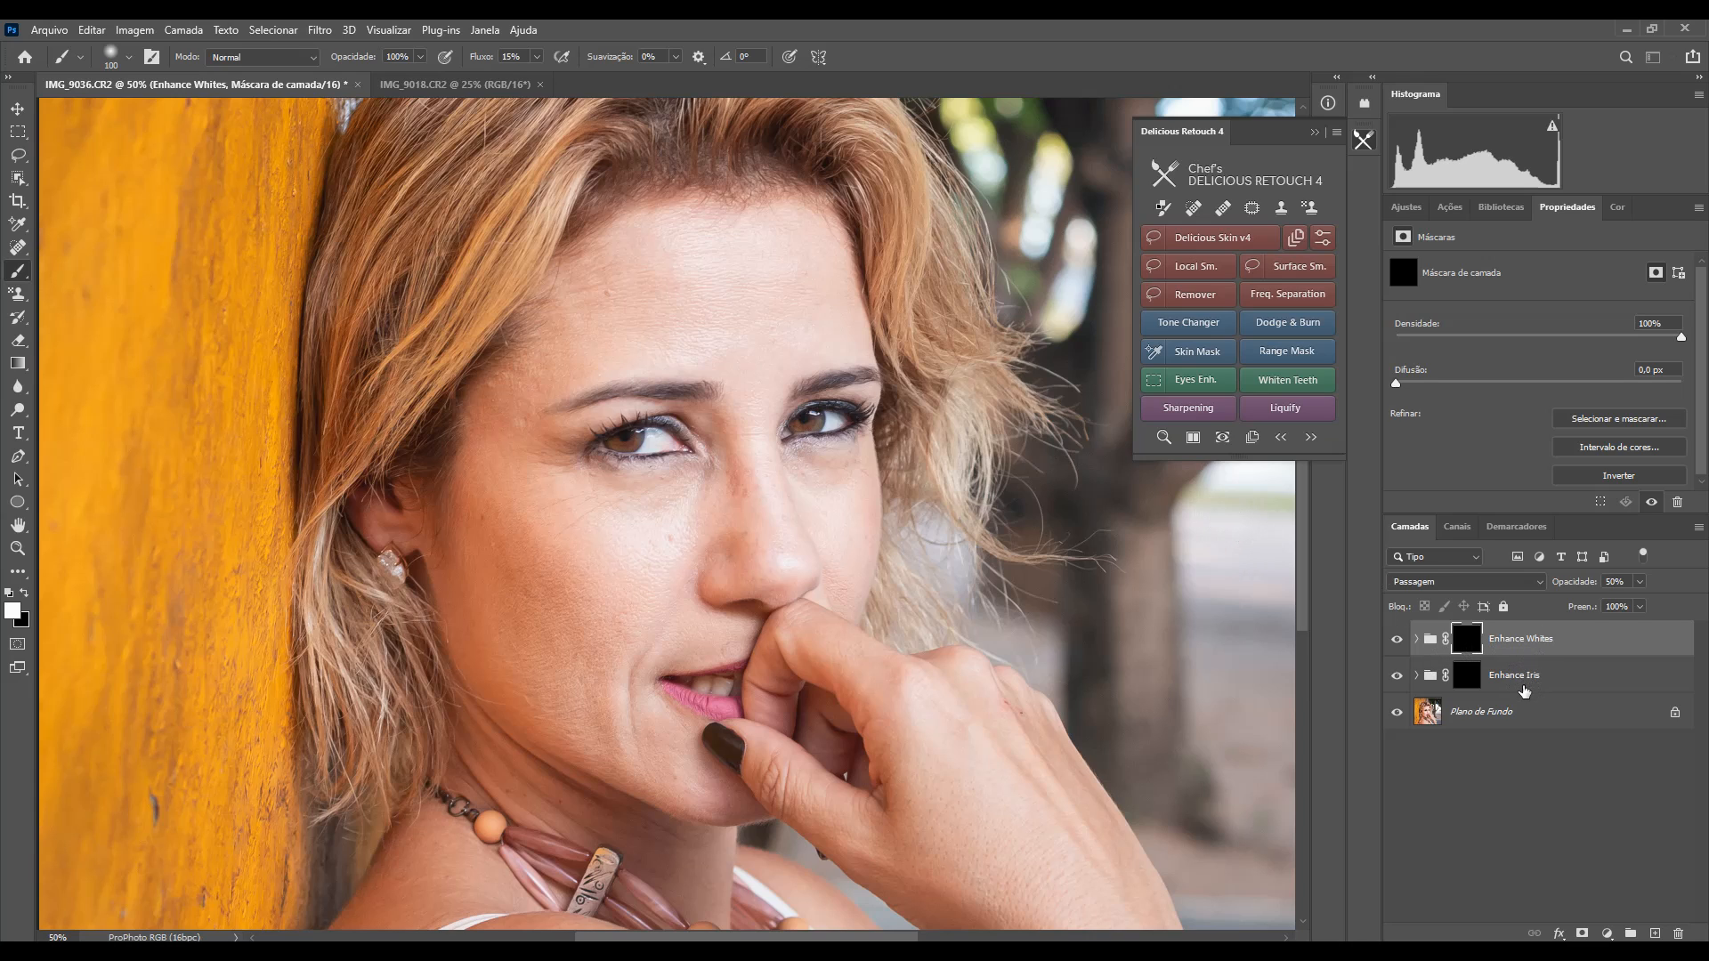
Step: Reduce the brush to 60 px and try it over the eye white on the Enhance Whites group mask
key("z")
mouse_move(668, 427)
left_mouse_down()
mouse_move(766, 444)
mouse_move(689, 415)
left_mouse_up()
key("b")
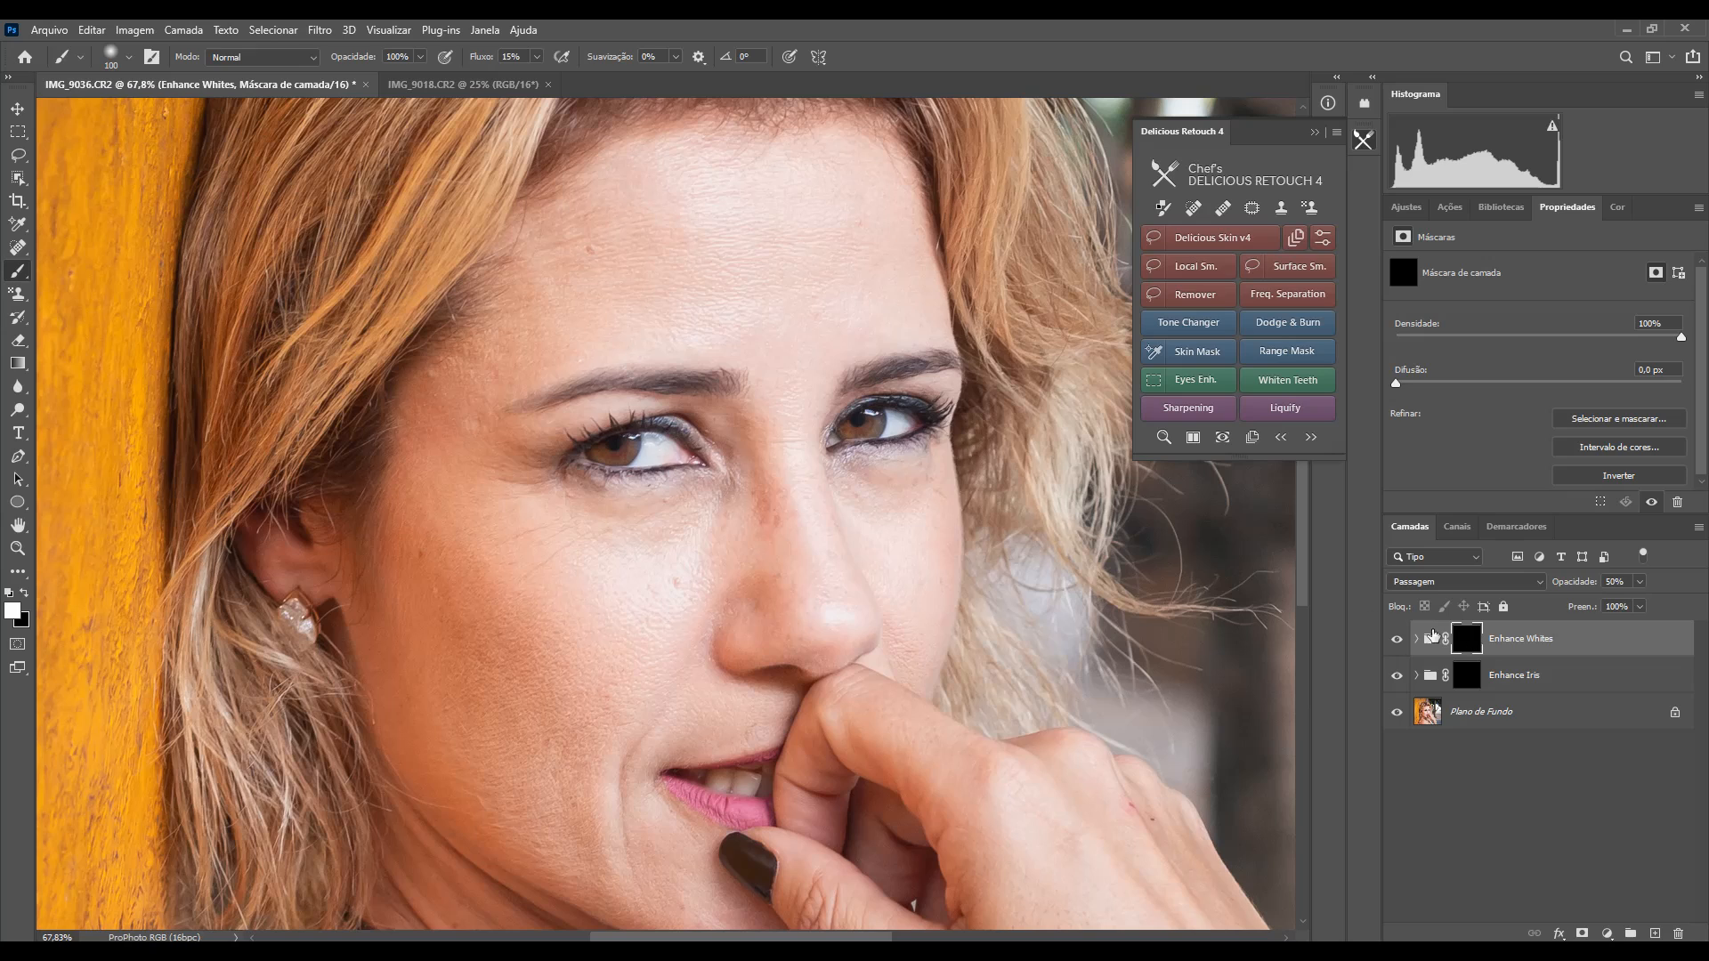
key("bracketleft")
key("bracketleft")
mouse_move(649, 459)
left_mouse_down()
mouse_move(659, 445)
mouse_move(684, 459)
left_mouse_up()
key("bracketleft")
key("bracketleft")
Step: Examine the Lighten Whites curve and the Whiten Whites saturation settings from Vermelhos to Cianos inside the Enhance Whites group
left_click(1417, 641)
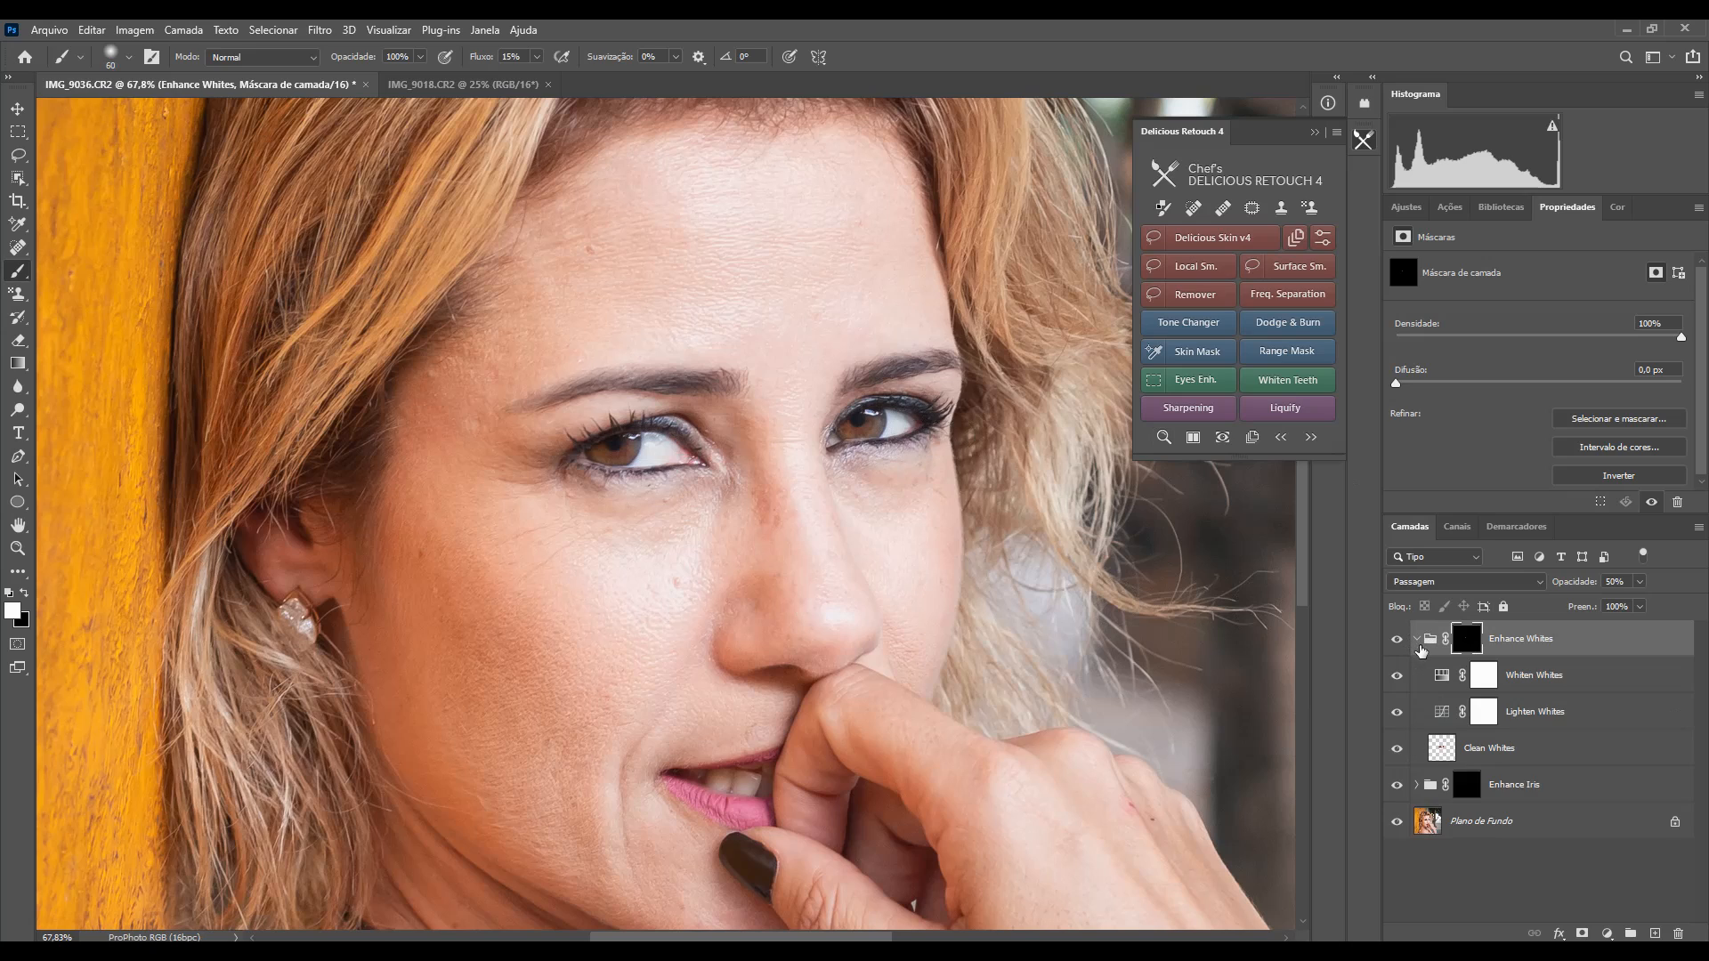
left_click(1444, 709)
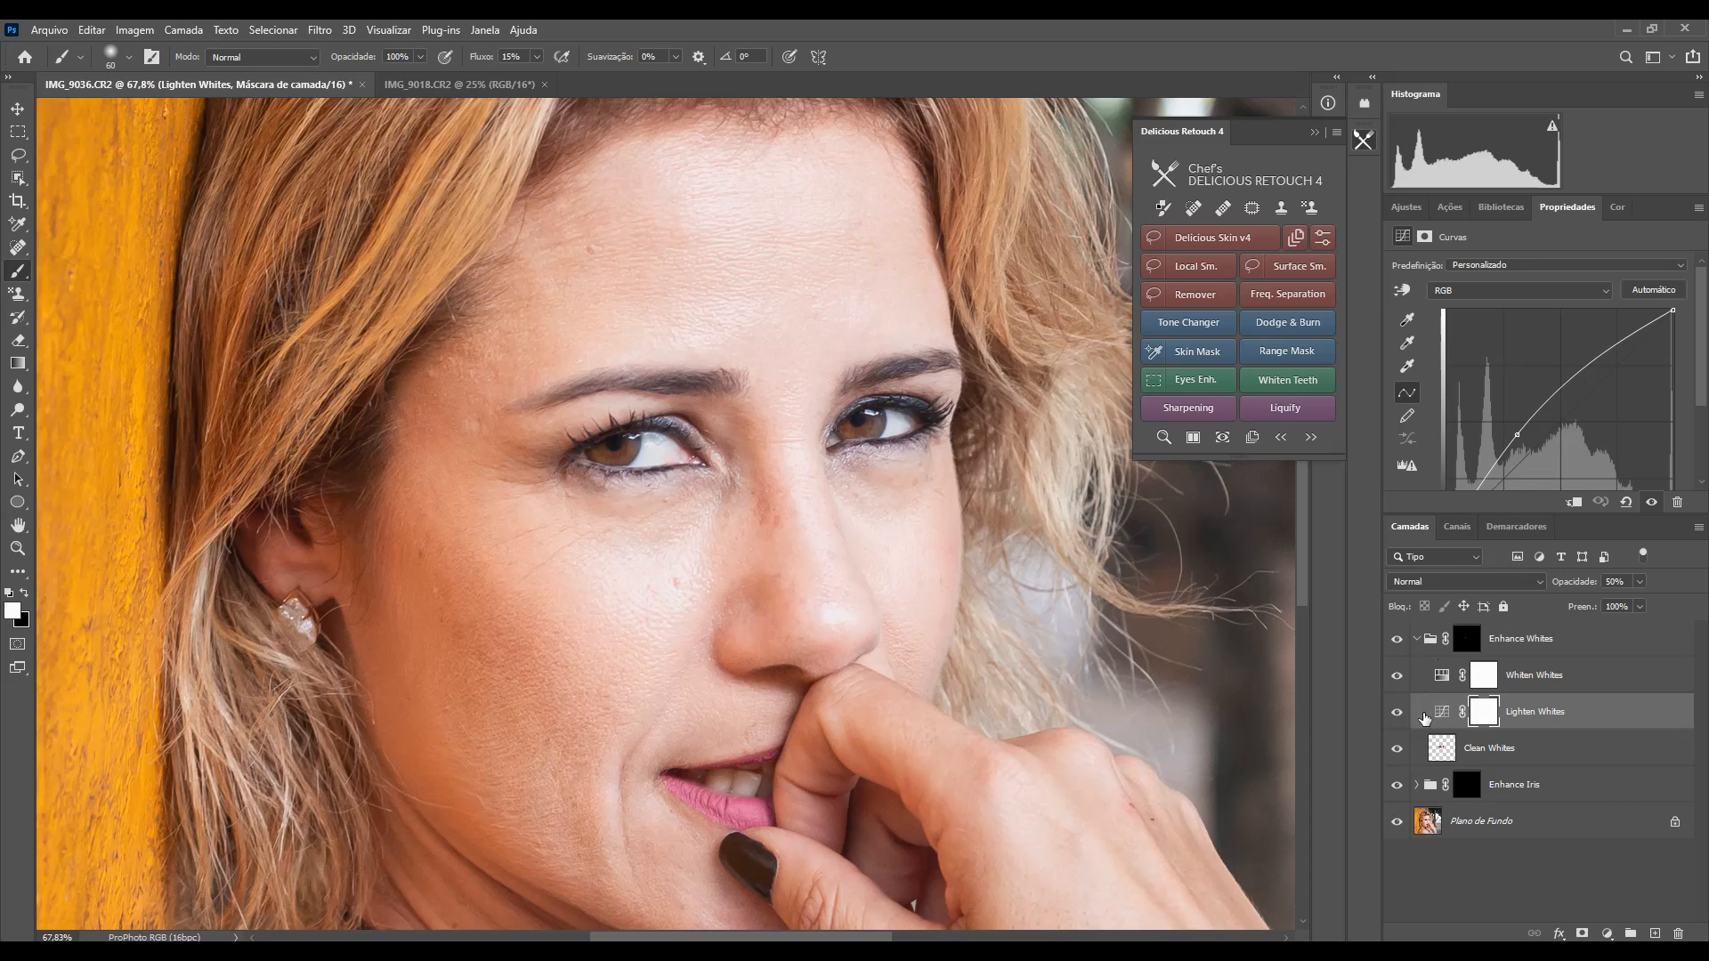
left_click(1444, 681)
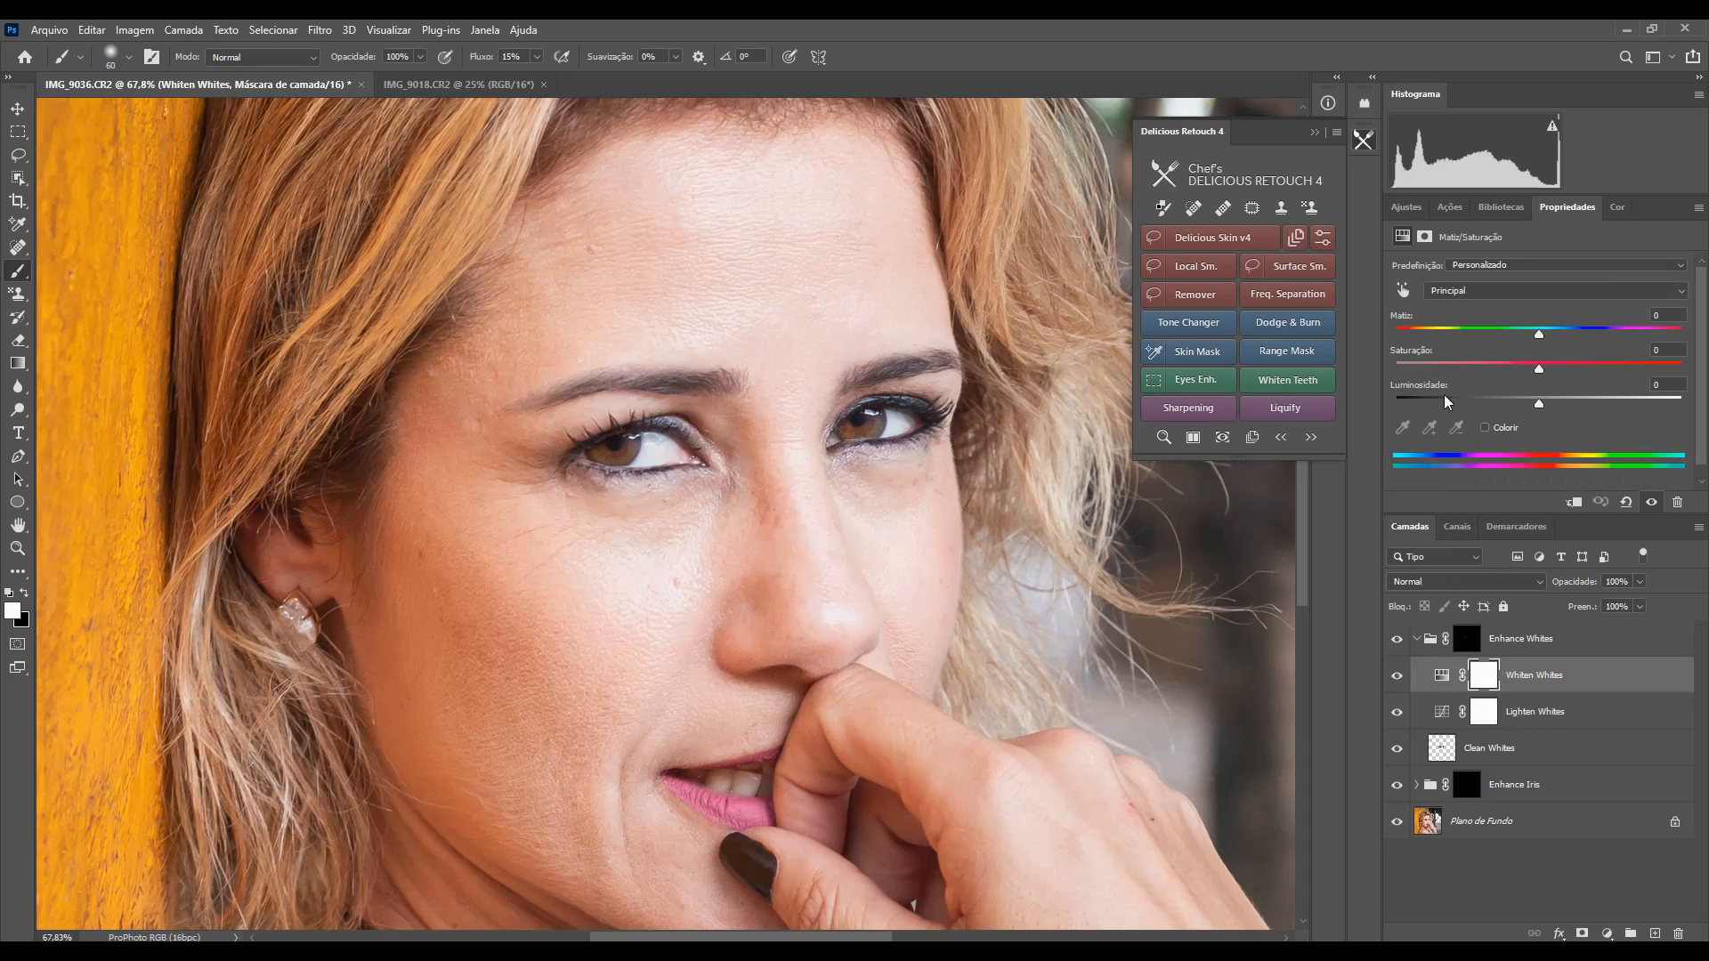
left_click(1483, 296)
left_click(1480, 313)
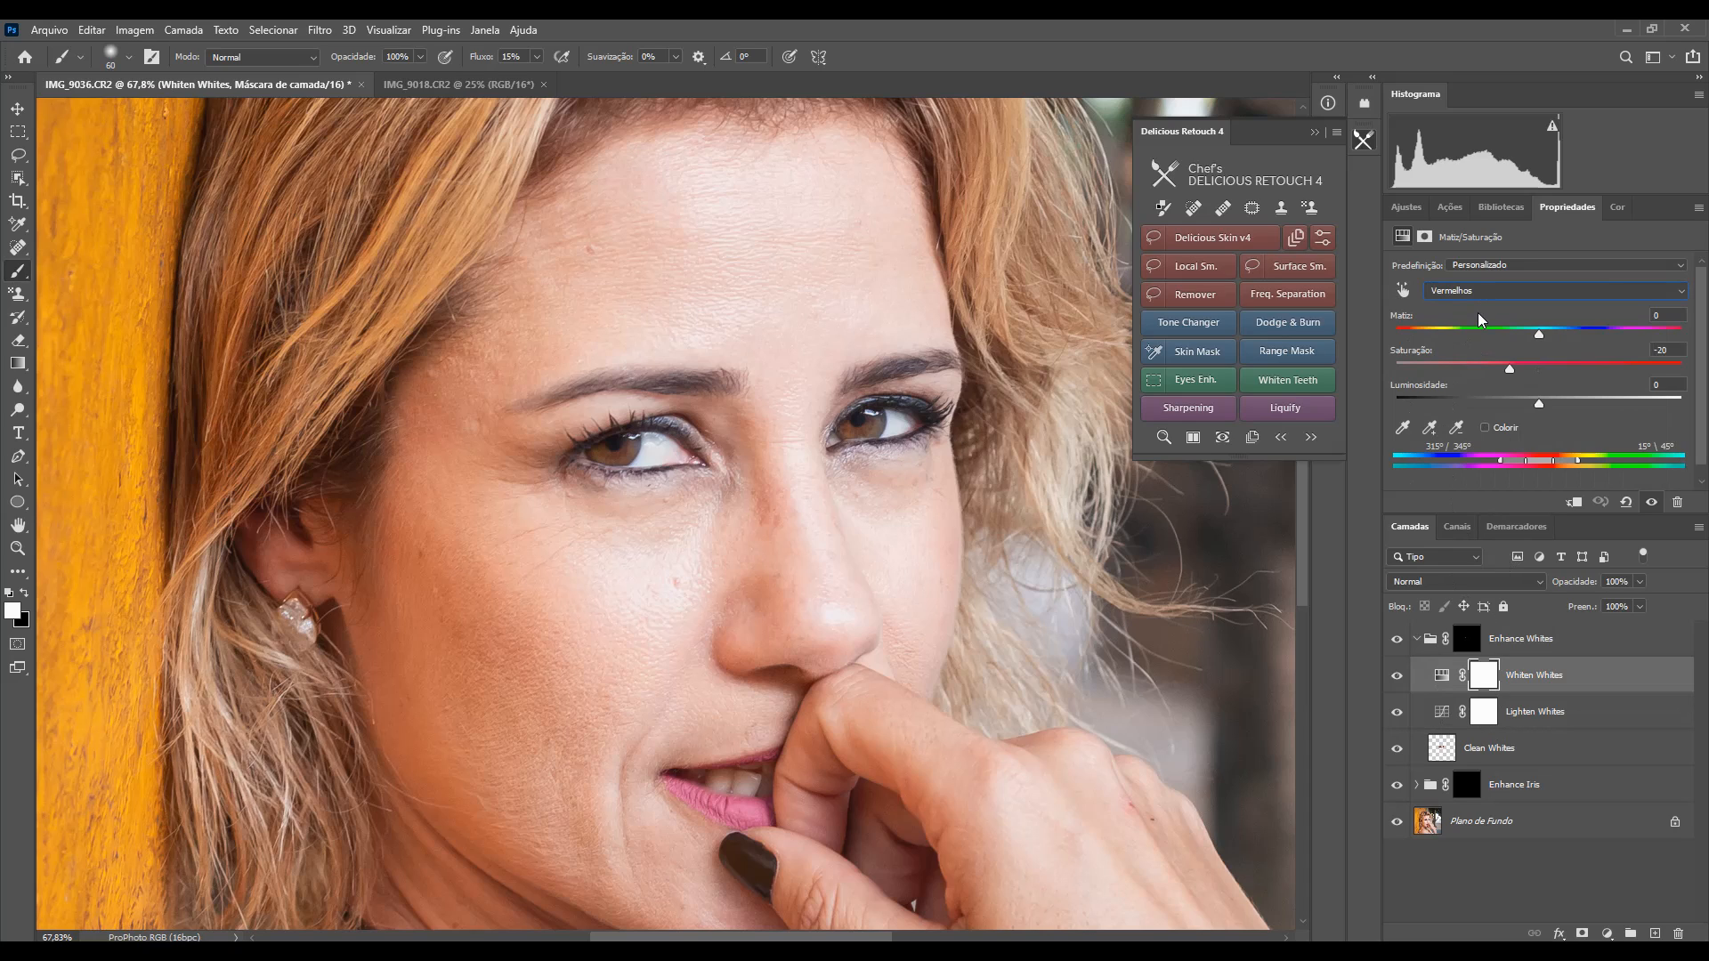
key("Down")
key("Down")
key("Down")
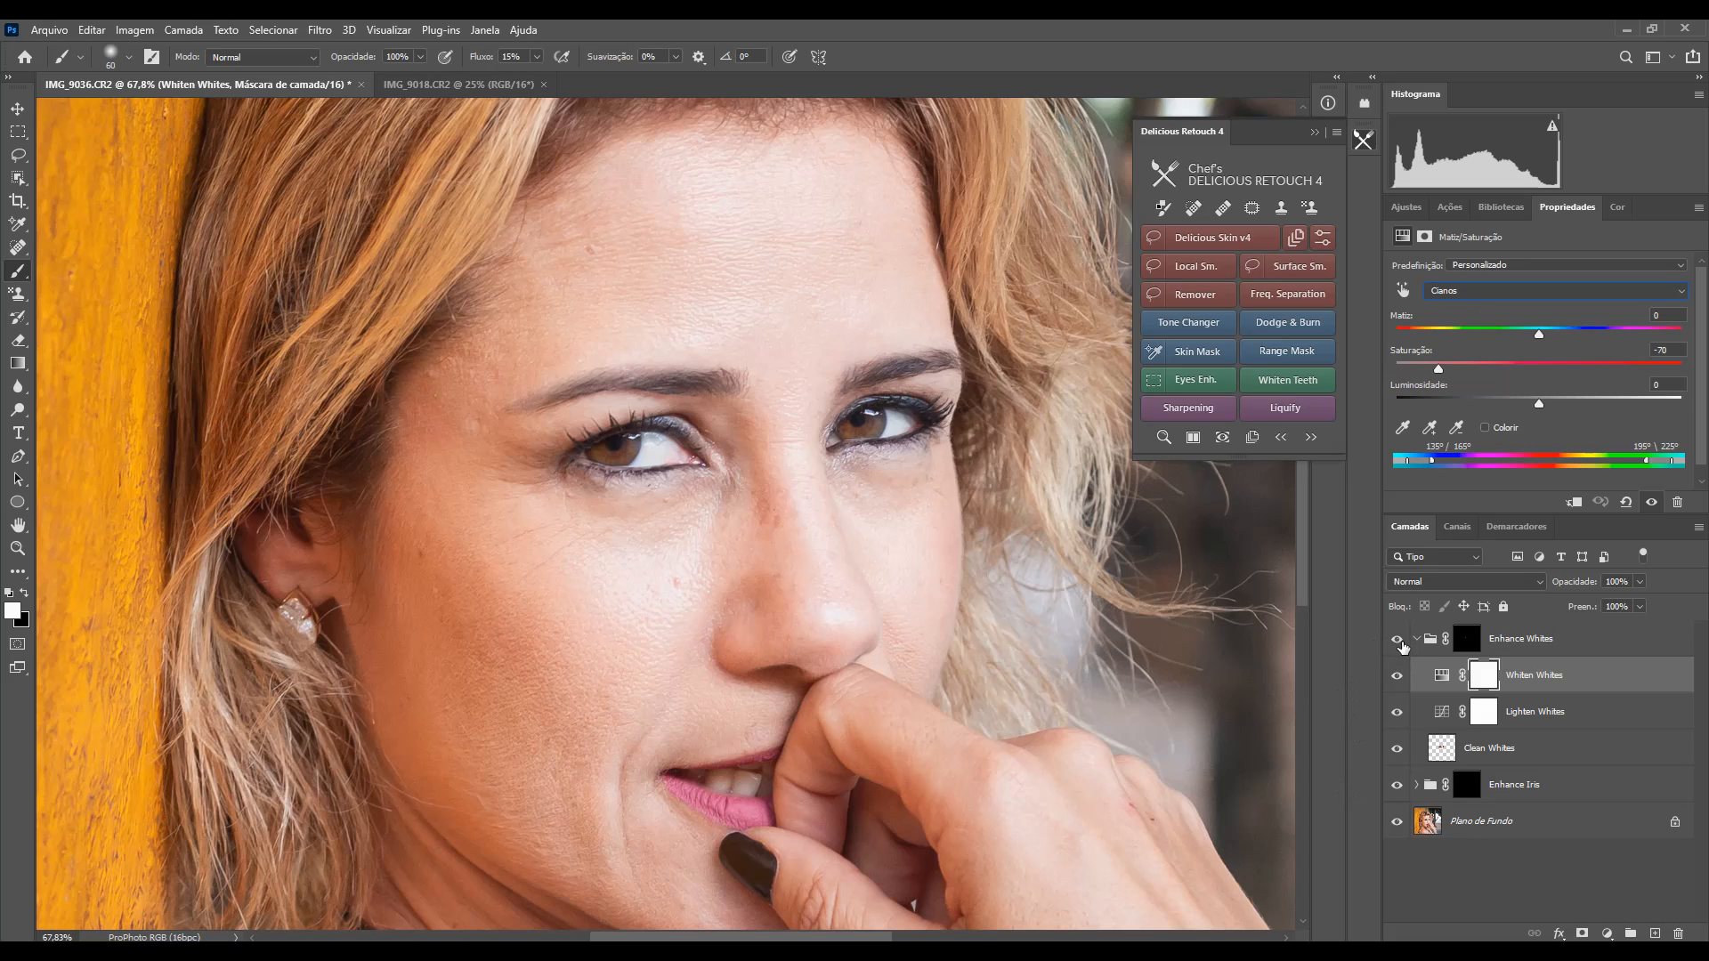
left_click(1419, 640)
left_click(1419, 640)
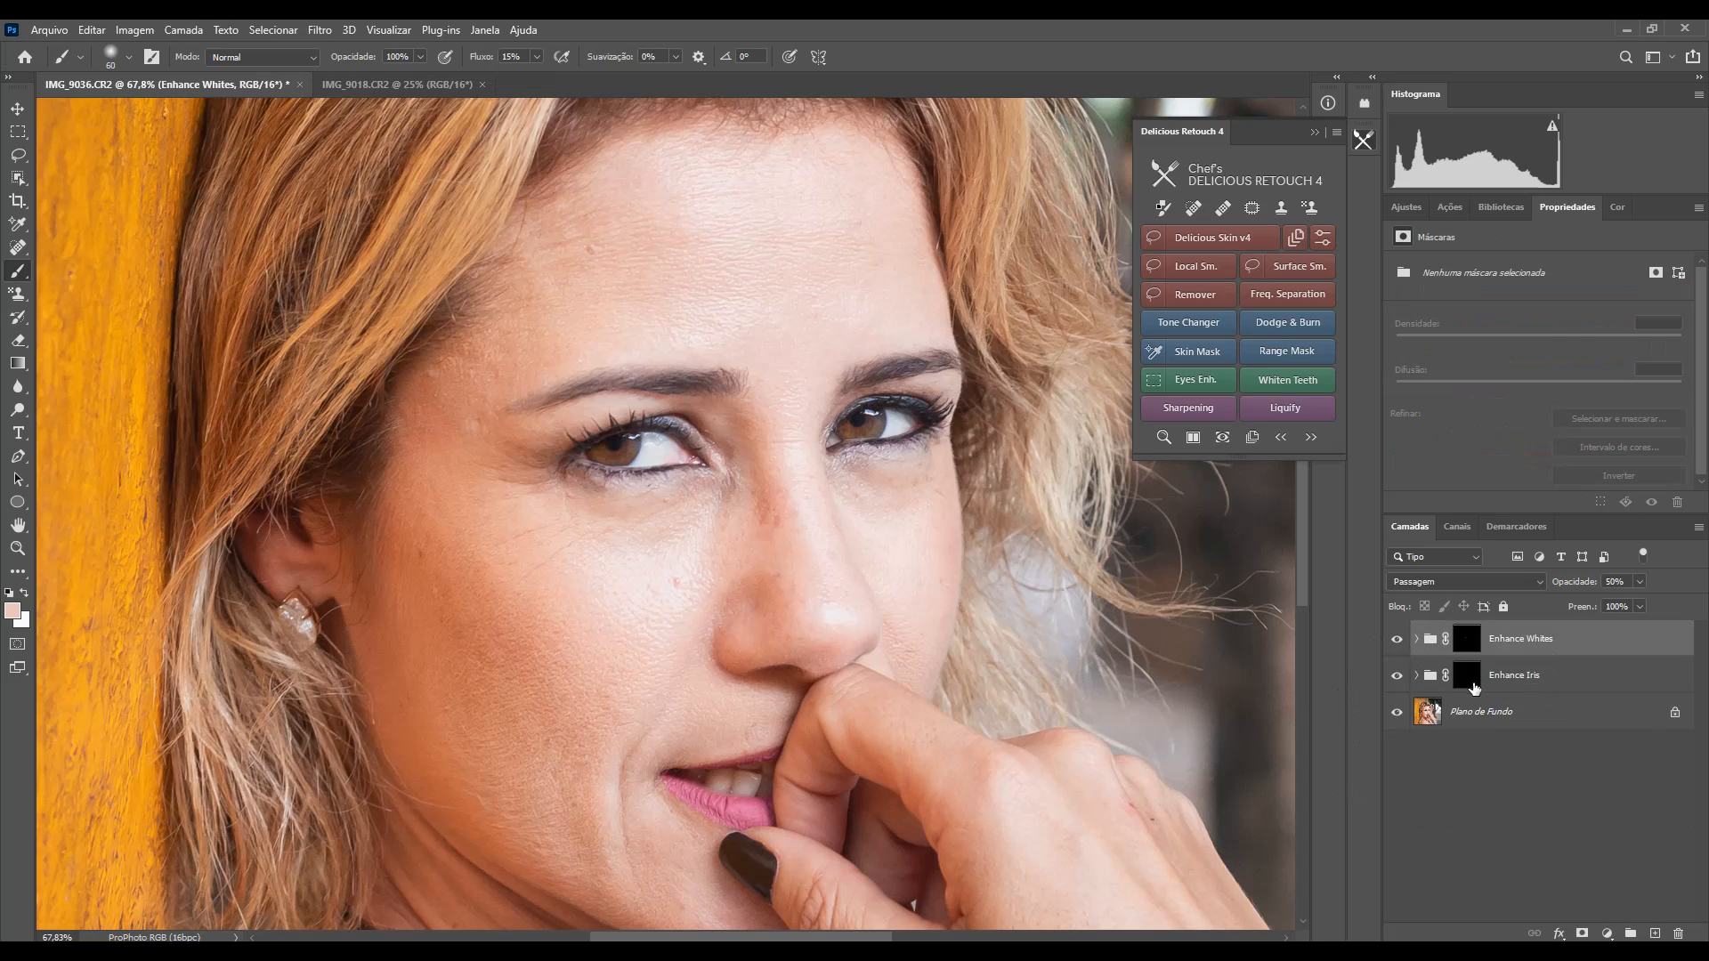
Step: Paint both irises on the Enhance Iris group mask with a 60 px brush at 15% flow
left_click(1464, 678)
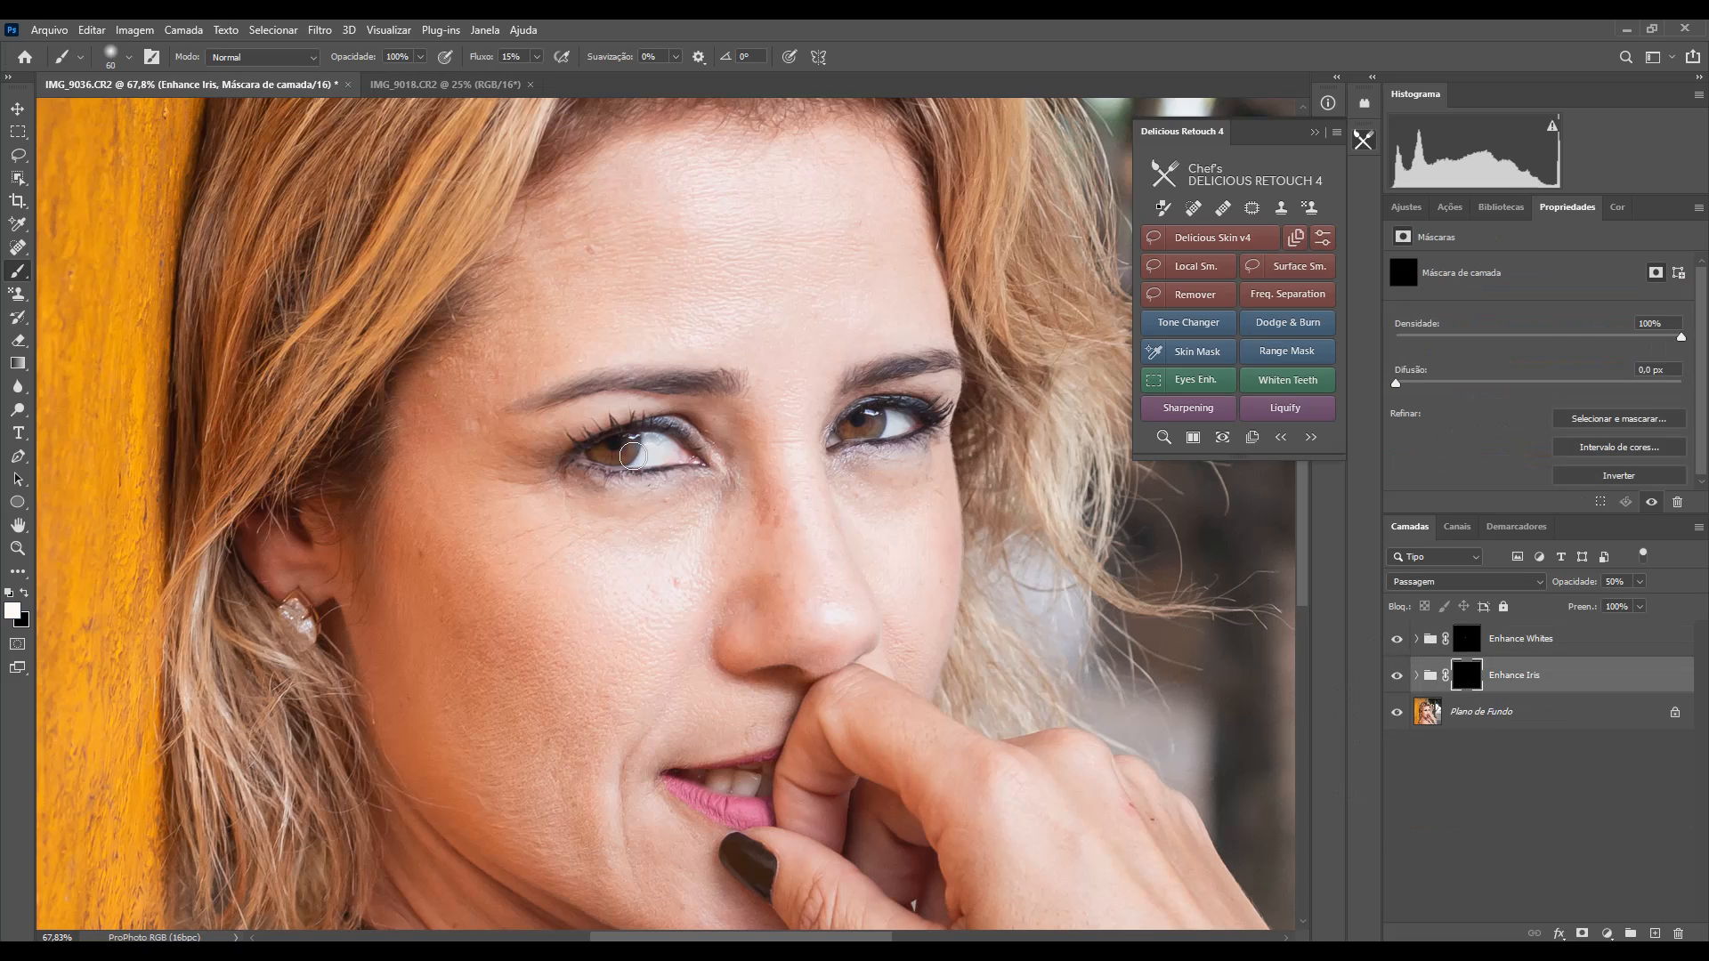
left_click_drag(626, 451, 630, 442)
mouse_move(863, 419)
left_mouse_down()
mouse_move(855, 435)
mouse_move(882, 418)
left_mouse_up()
Step: Review the Enhance Iris sub-layers, compare the group off and on, and set its opacity to 30%
left_click(1417, 679)
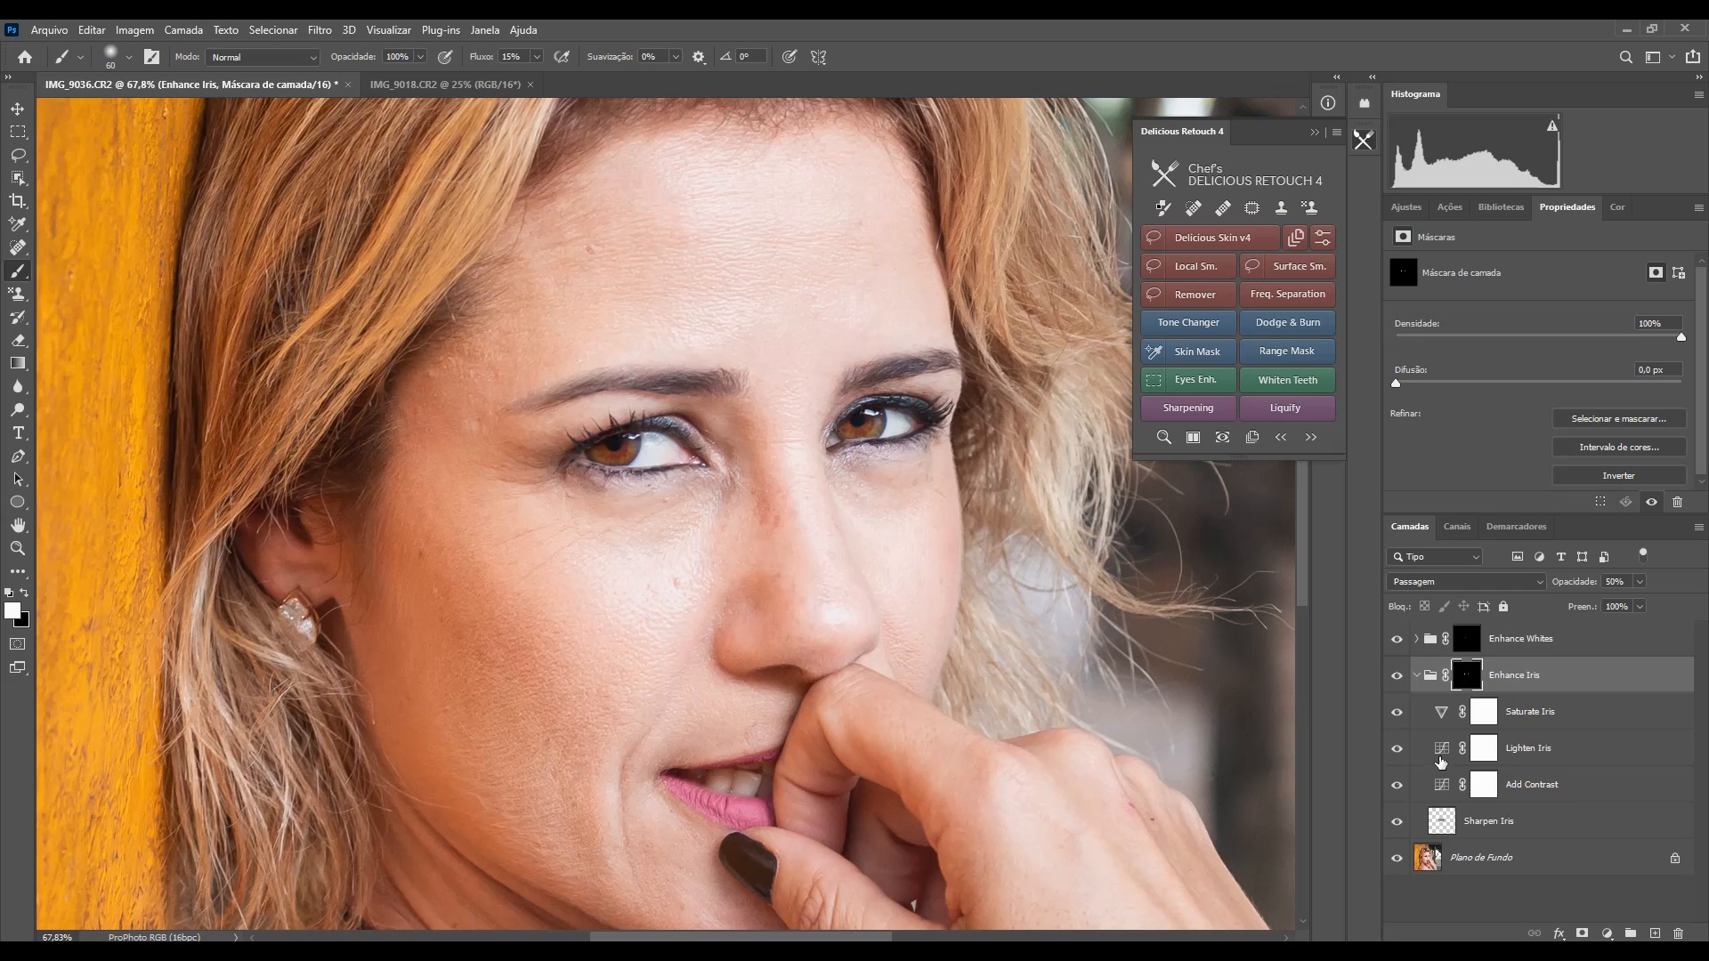
left_click(1398, 676)
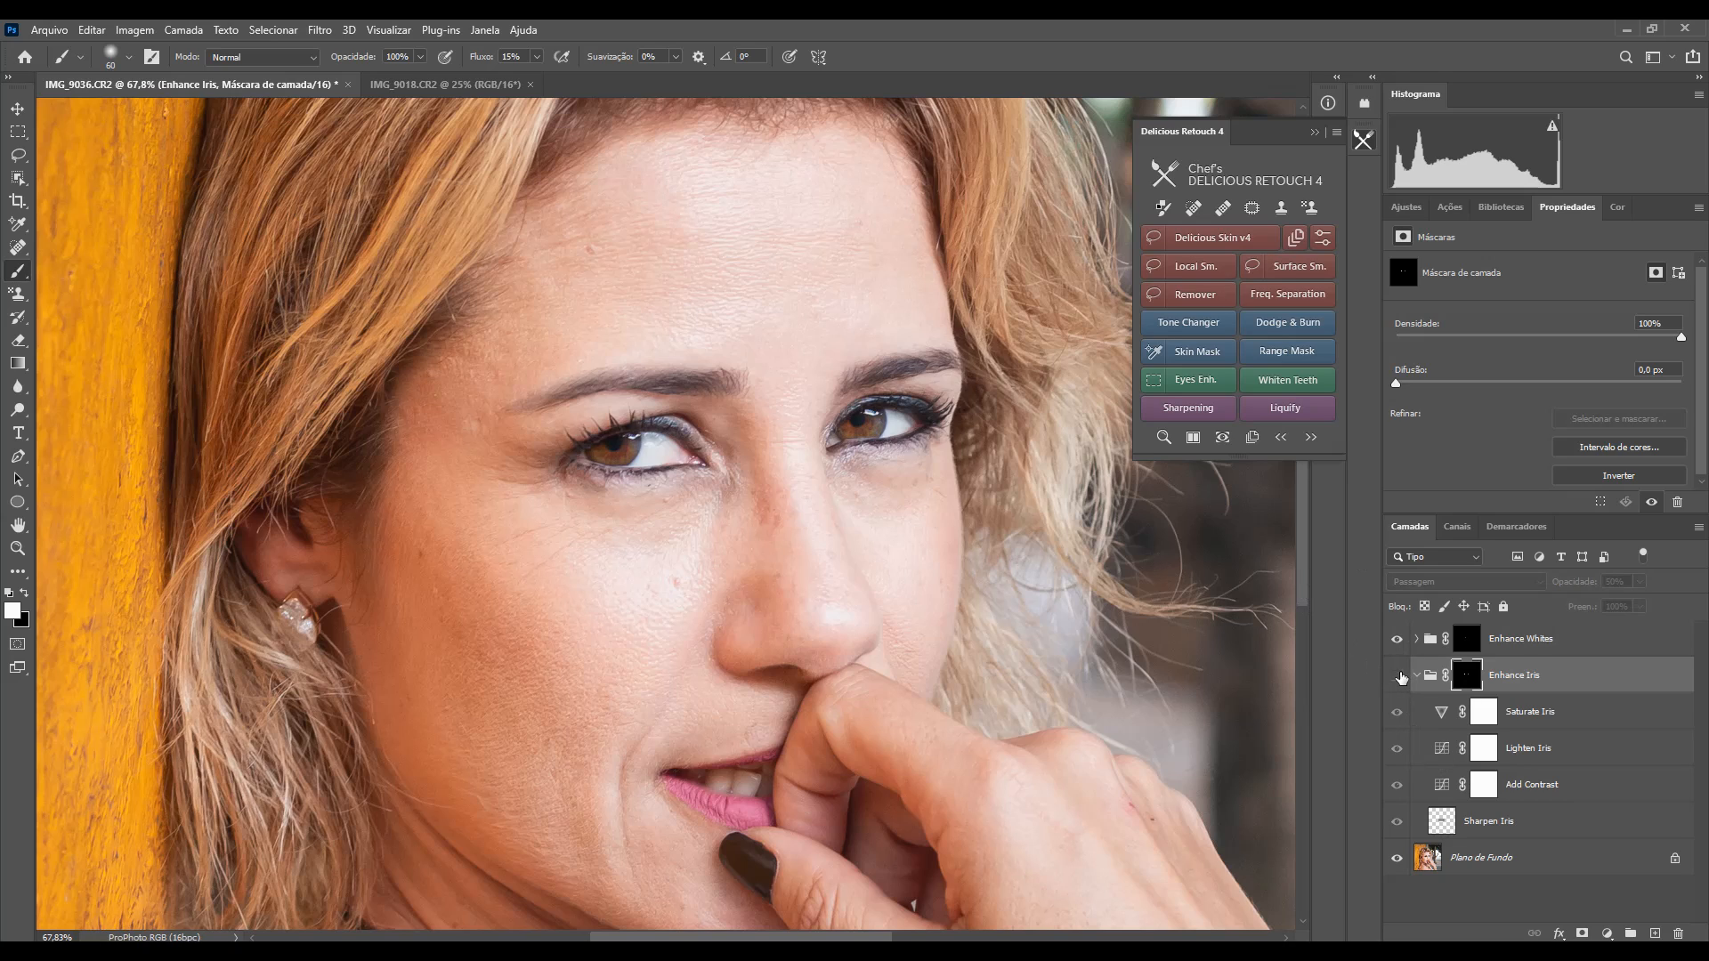
left_click(1398, 676)
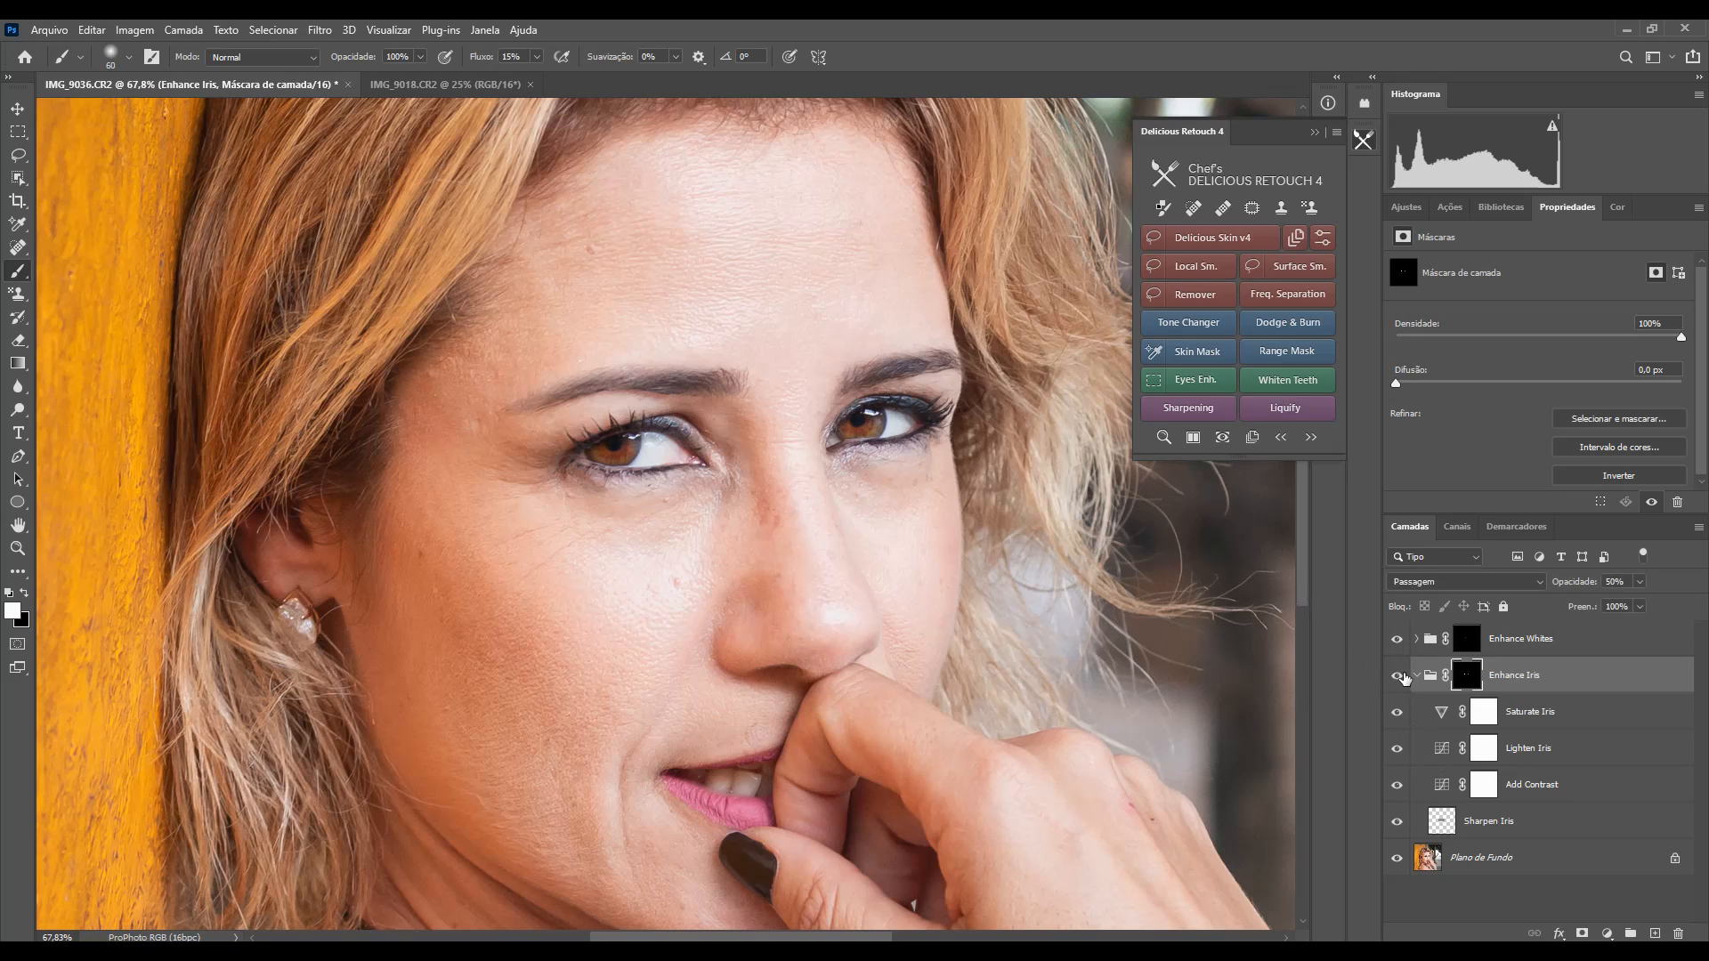
left_click(1418, 677)
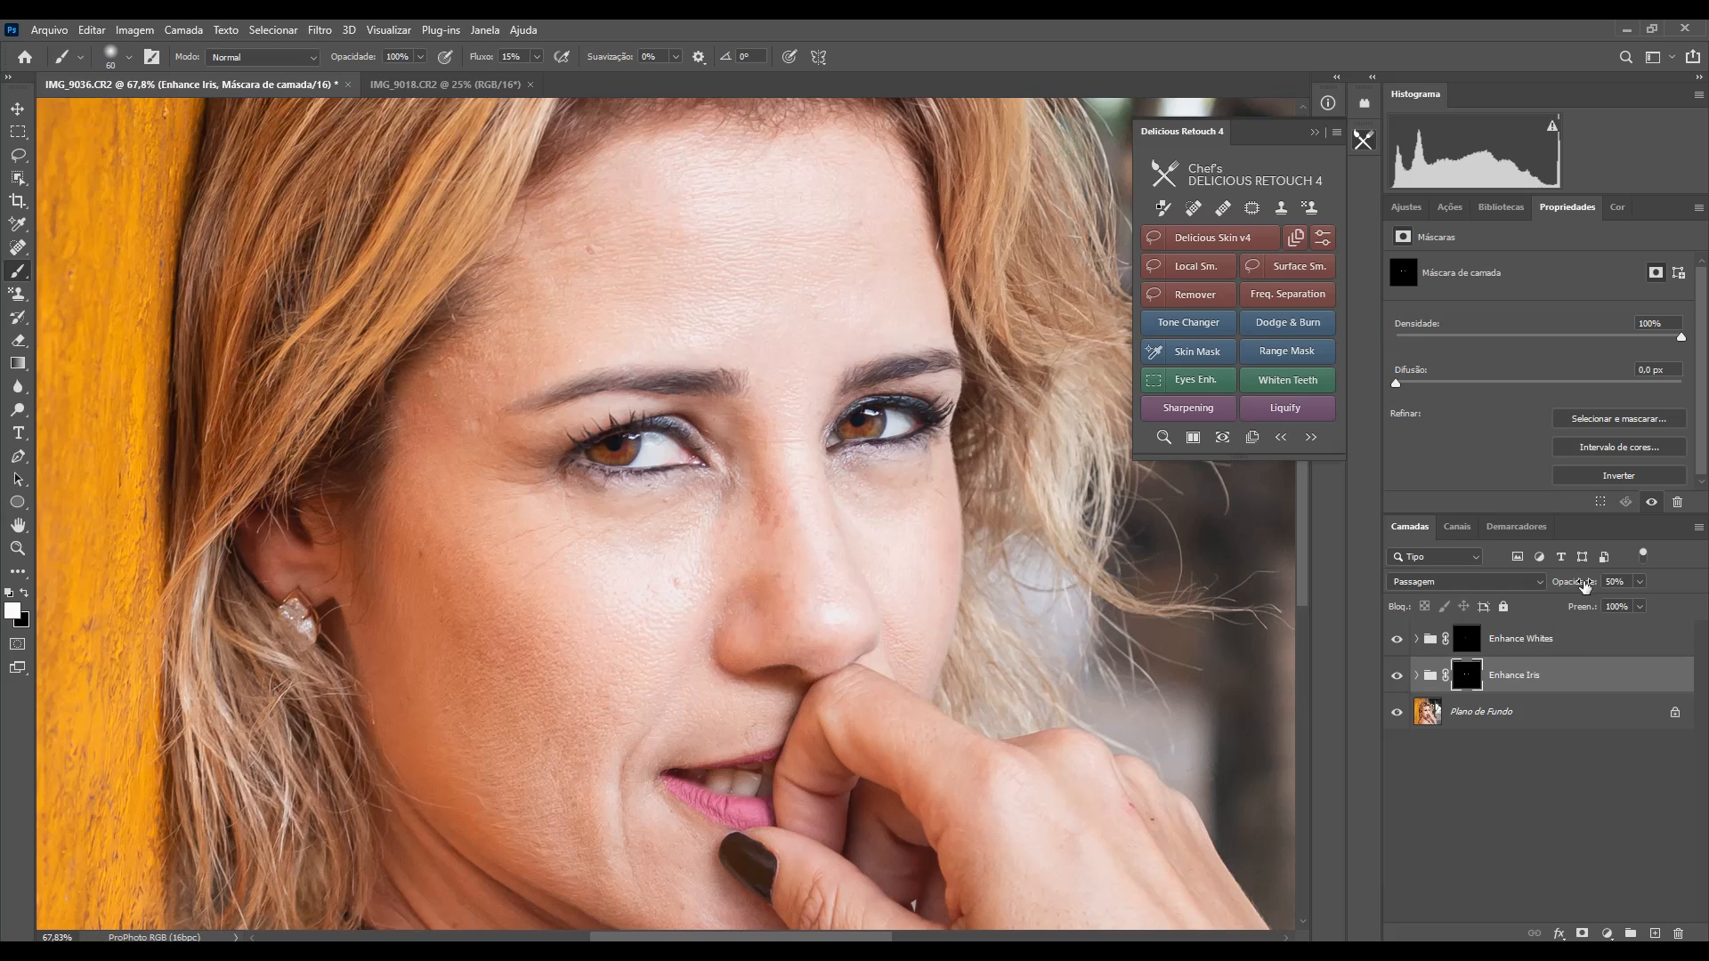
left_click_drag(1584, 585, 1545, 587)
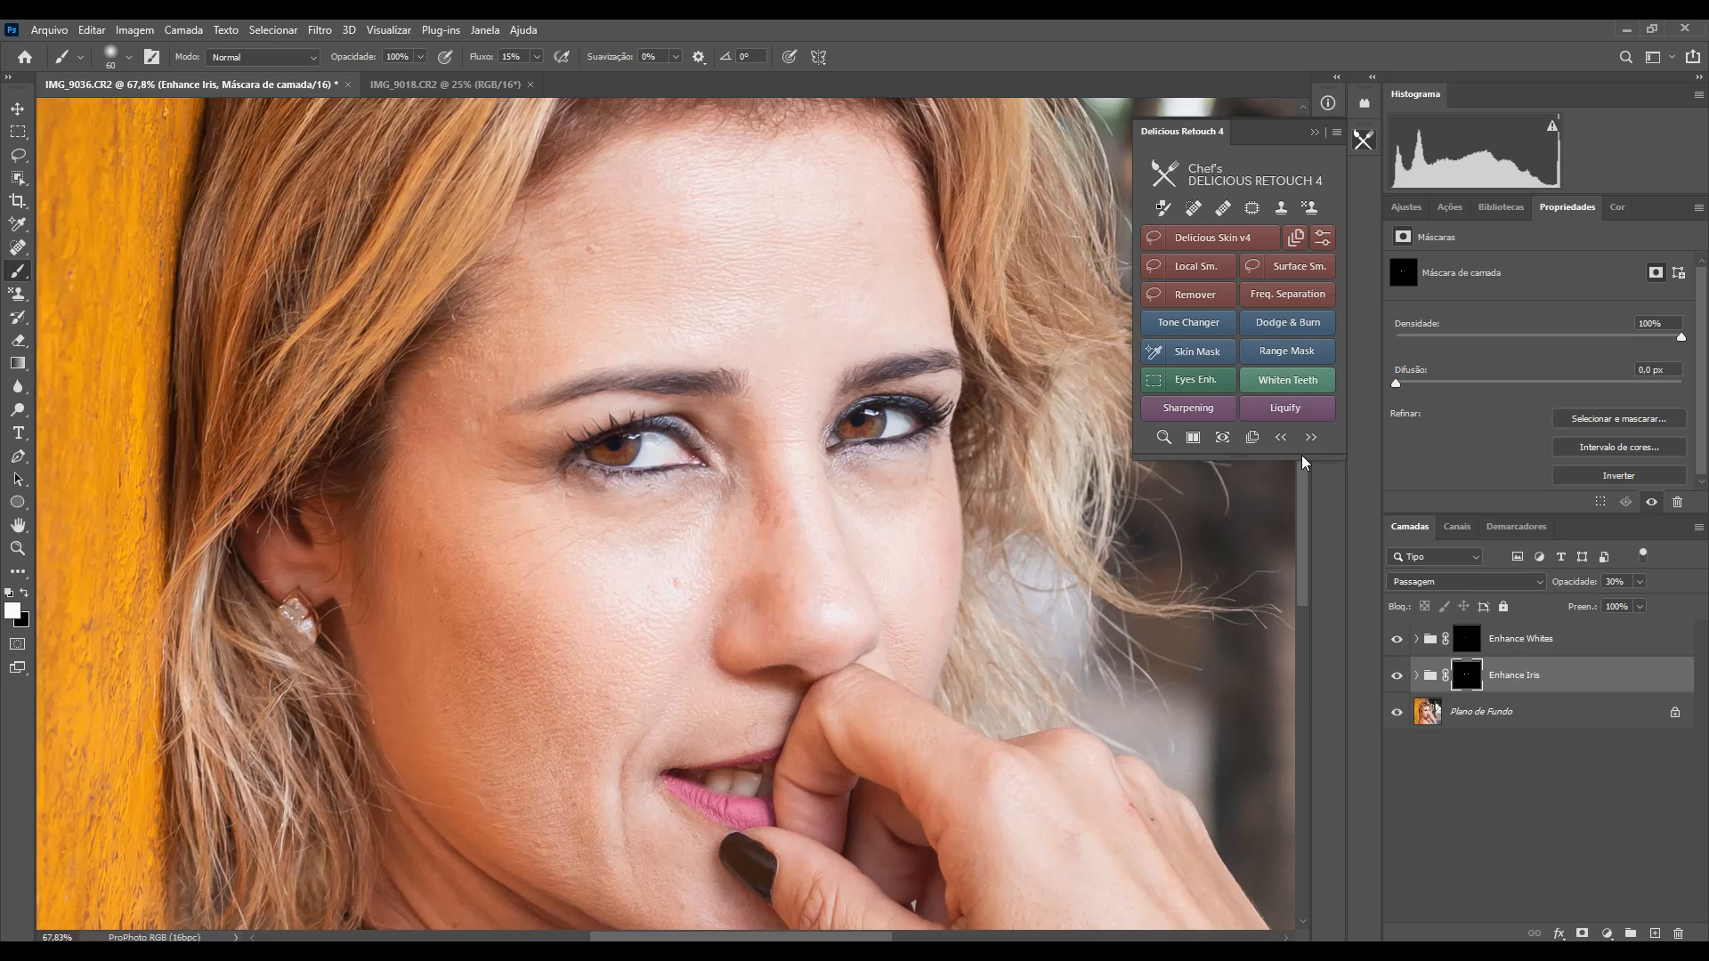
Step: Run Whiten Teeth with the recommended brush parameters, paint over the teeth on its mask, and compare before and after
left_click(1300, 384)
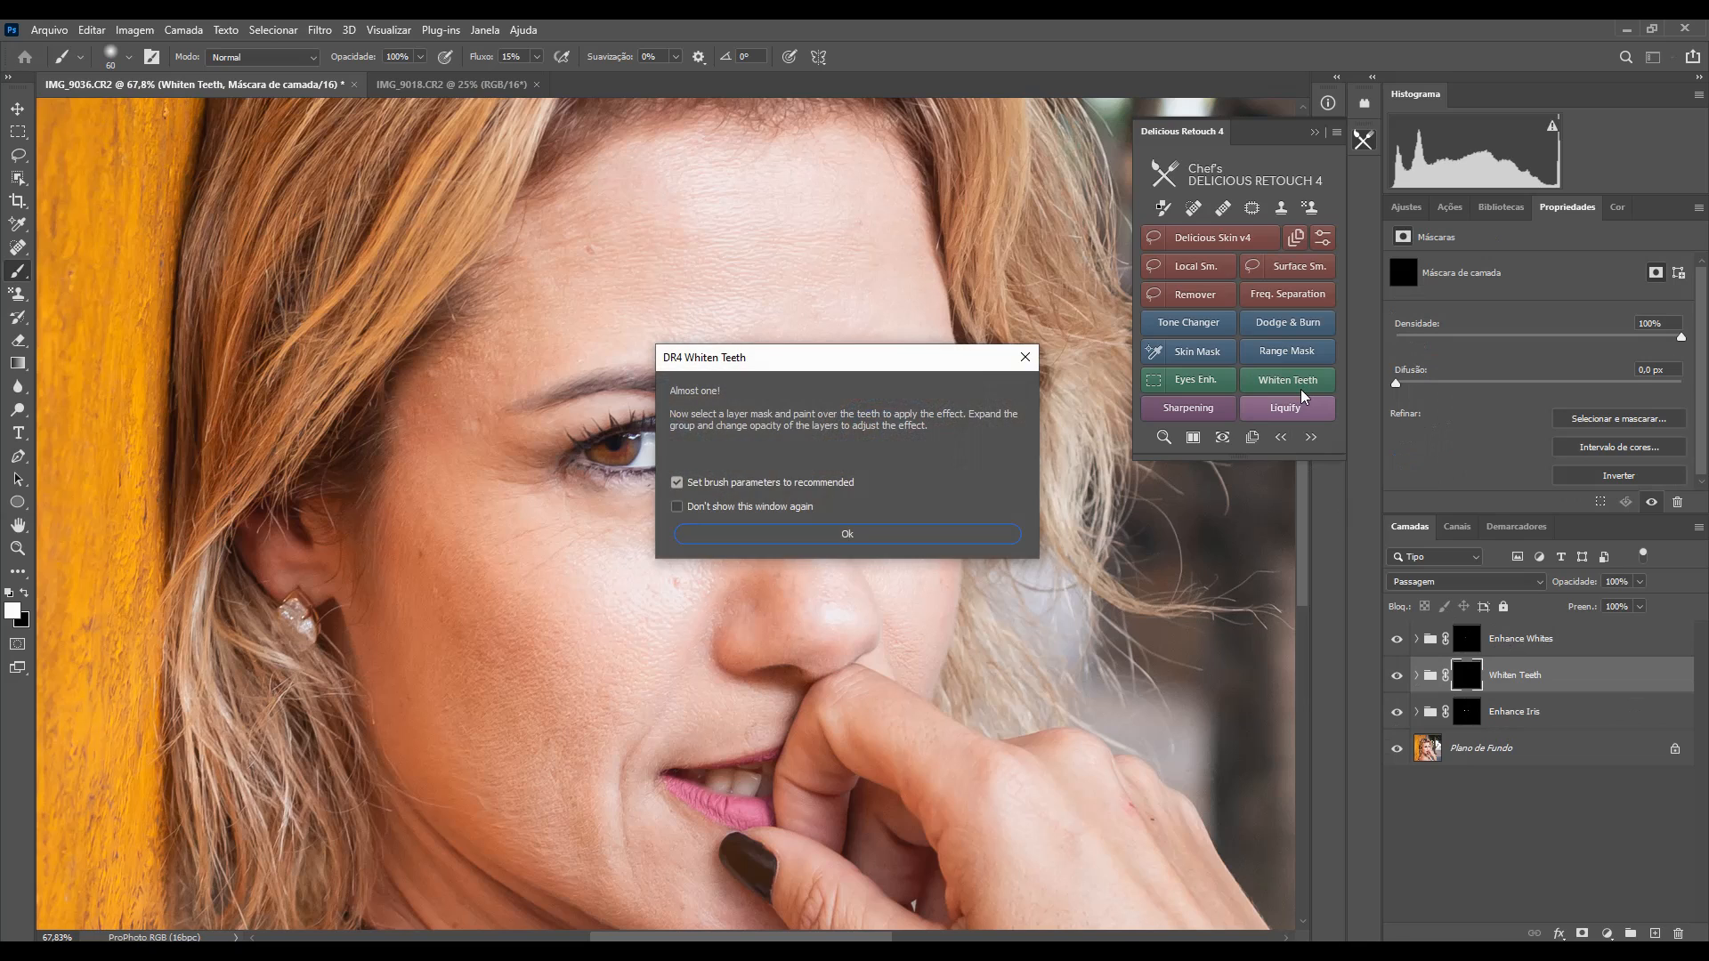
left_click(901, 537)
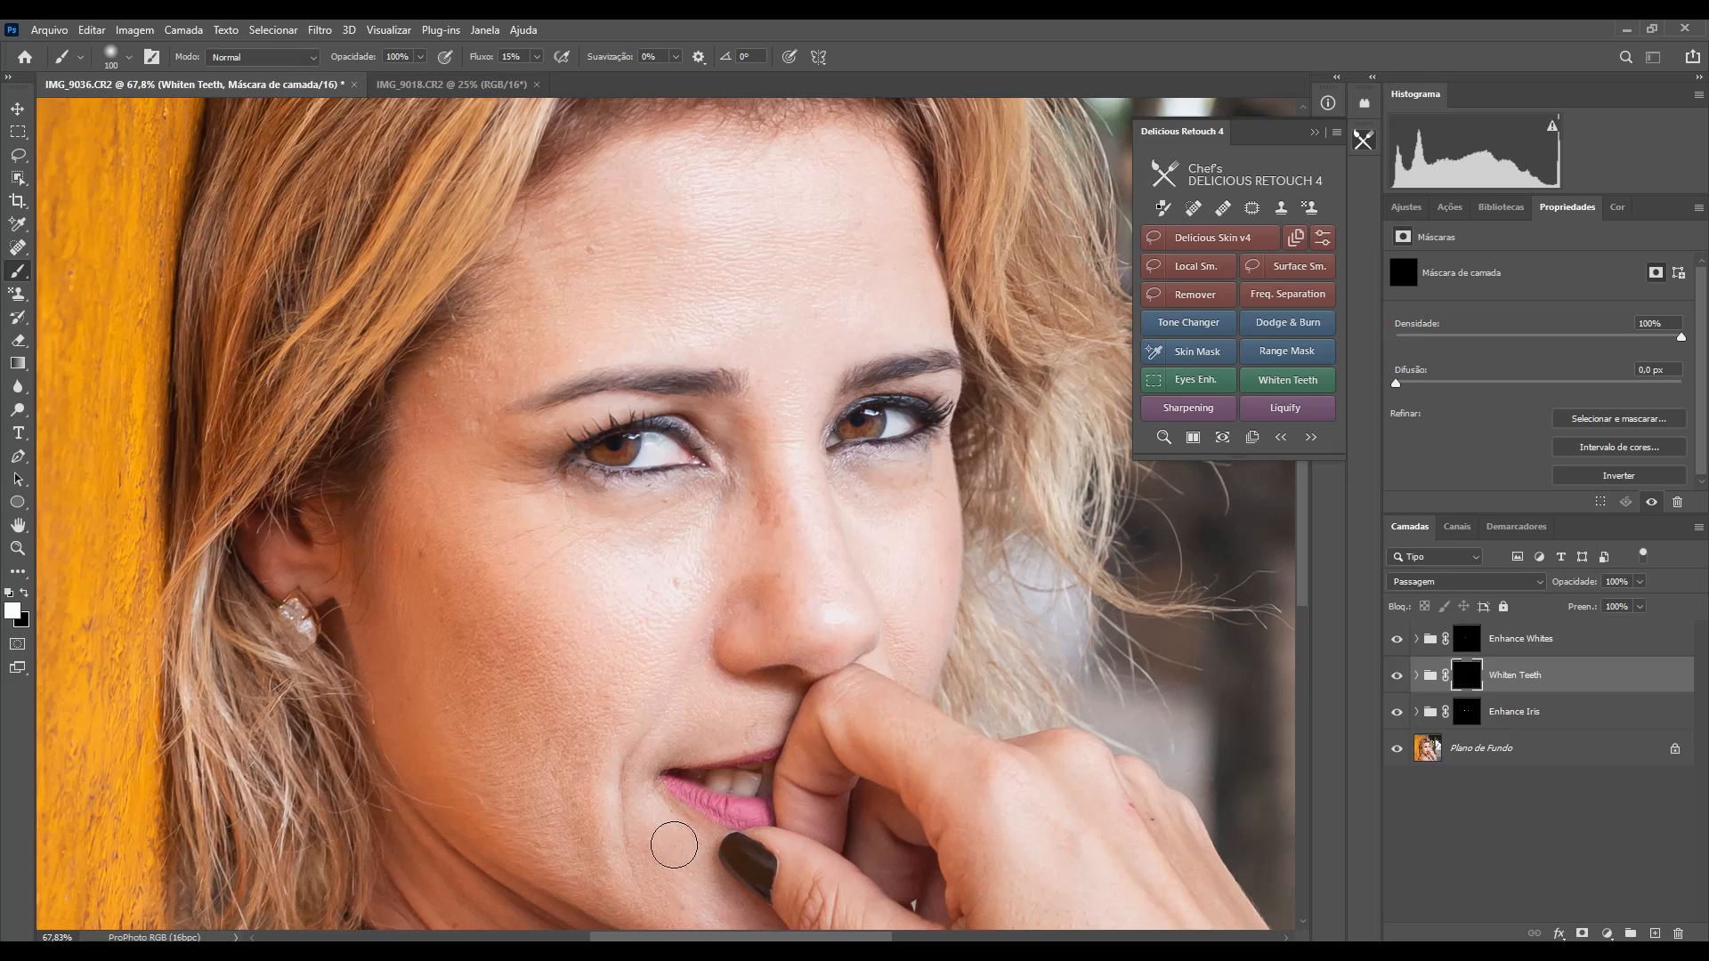
mouse_move(707, 794)
left_mouse_down()
mouse_move(746, 803)
mouse_move(718, 774)
mouse_move(774, 783)
mouse_move(728, 778)
left_mouse_up()
left_click(1396, 676)
left_click(1397, 676)
Step: Examine the Brighten Teeth curve and the Whiten Teeth saturation settings from Vermelhos to Azuis inside the Whiten Teeth group
left_click(1417, 676)
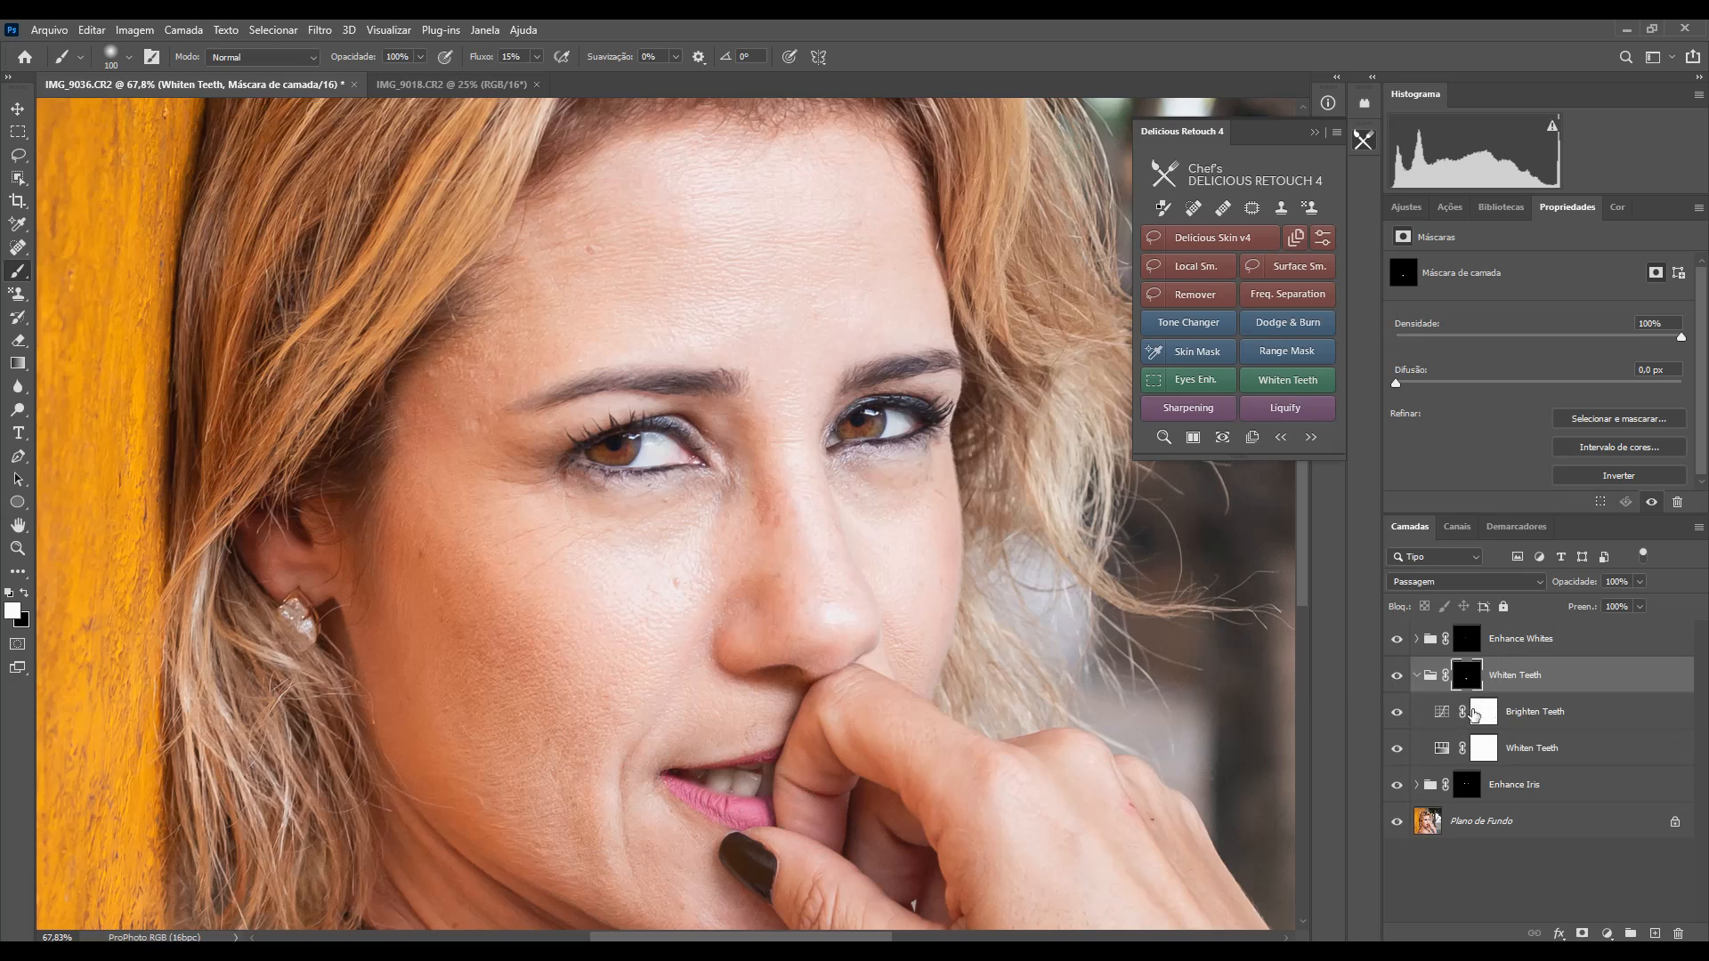
left_click(1496, 716)
left_click(1442, 712)
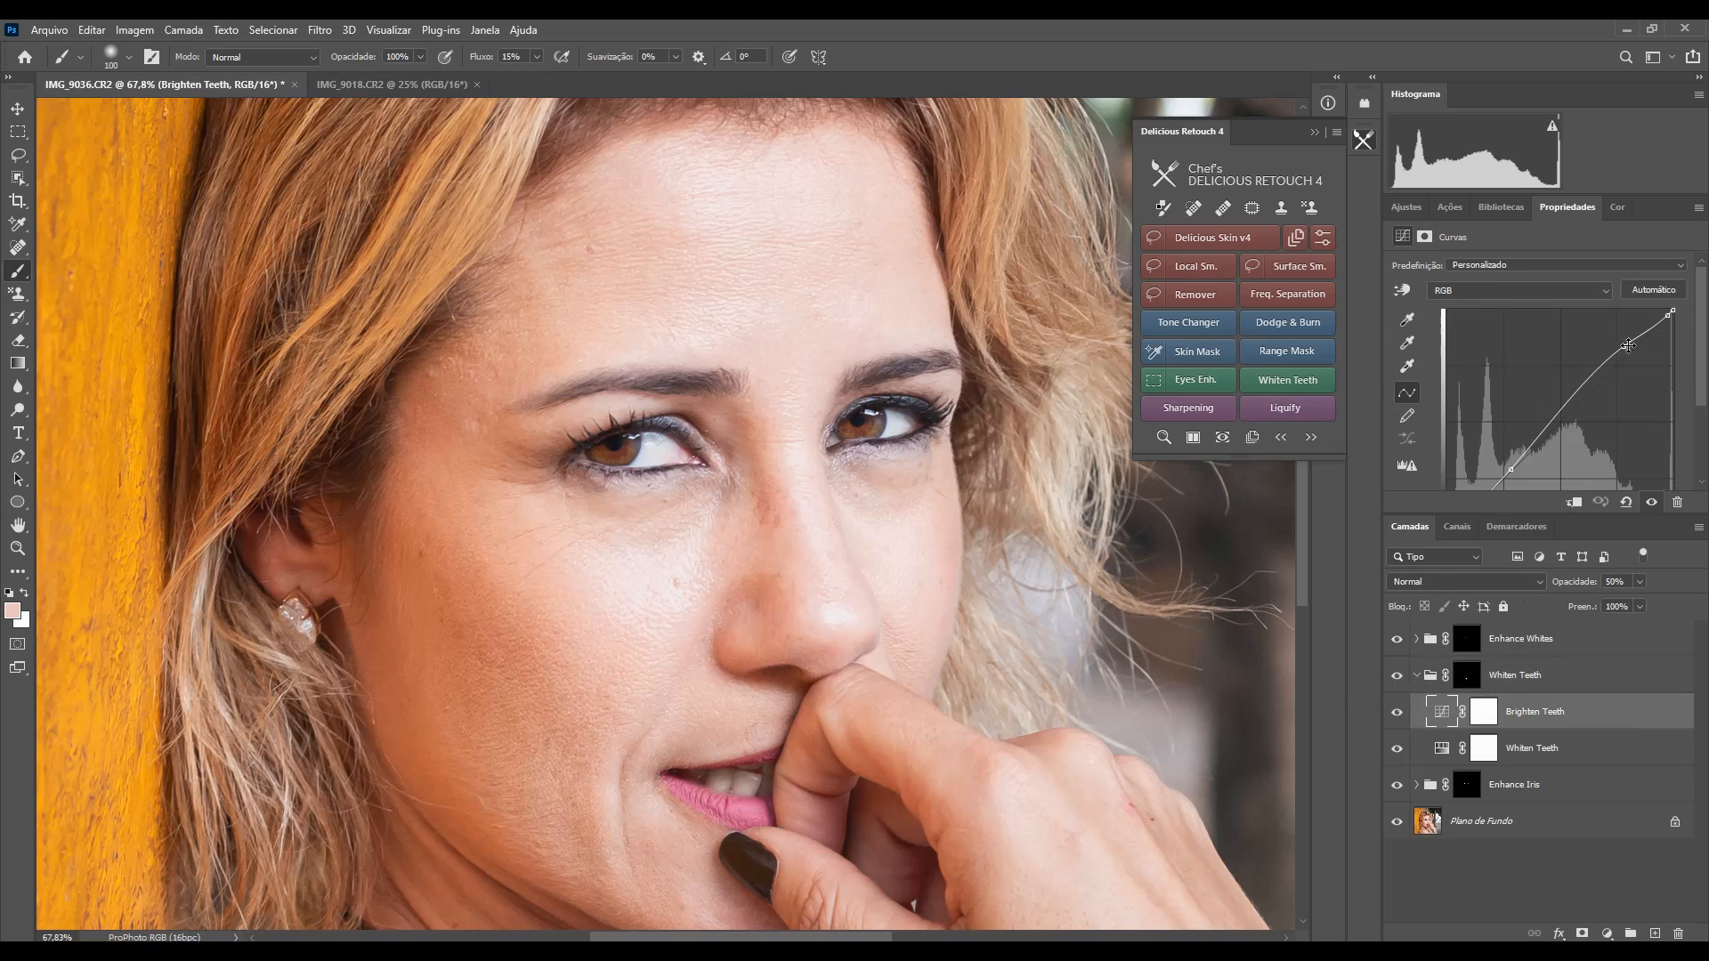
left_click(1442, 748)
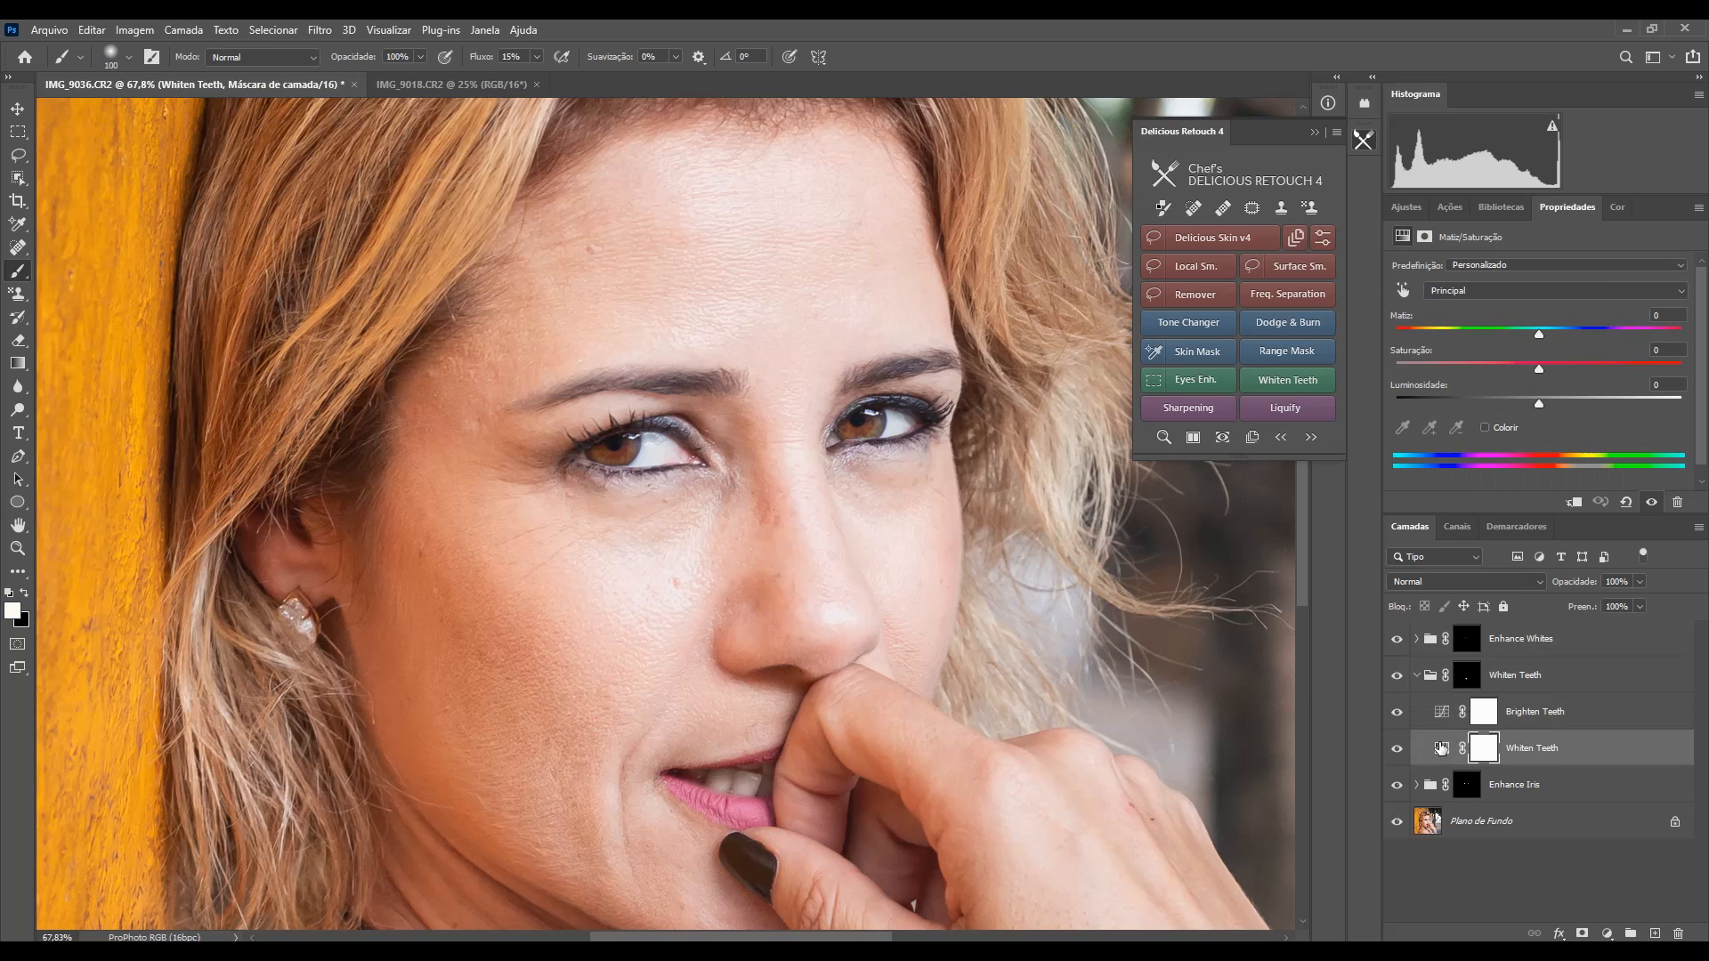
left_click(1545, 286)
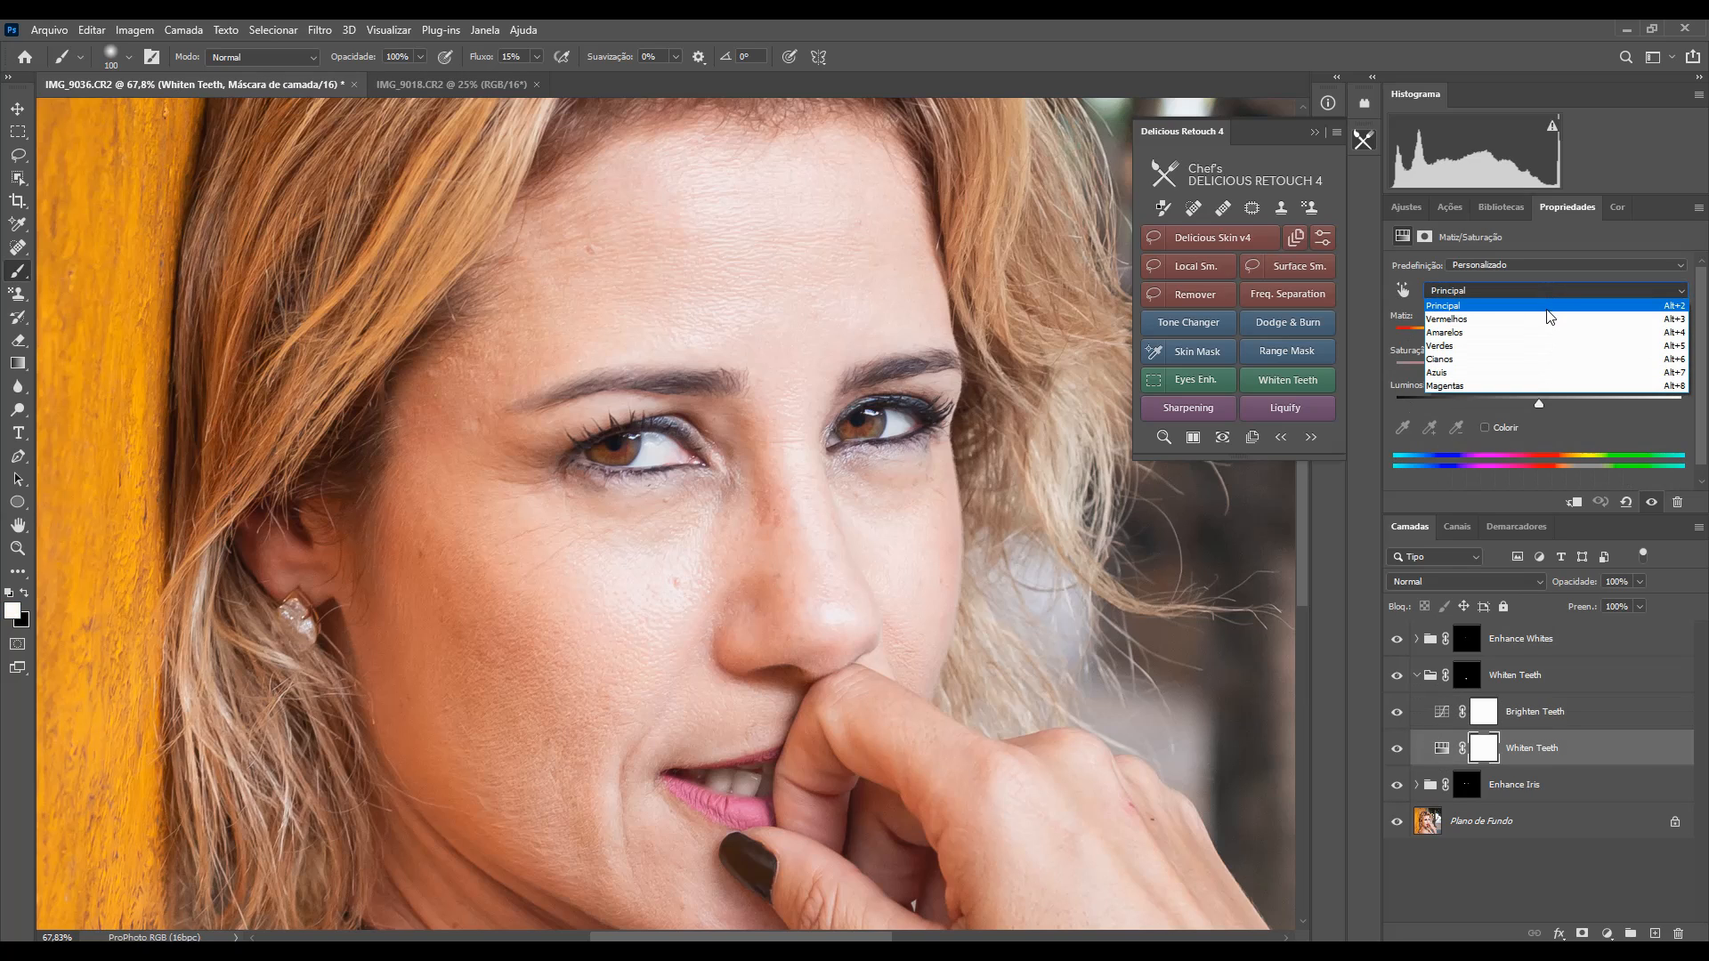
left_click(1544, 314)
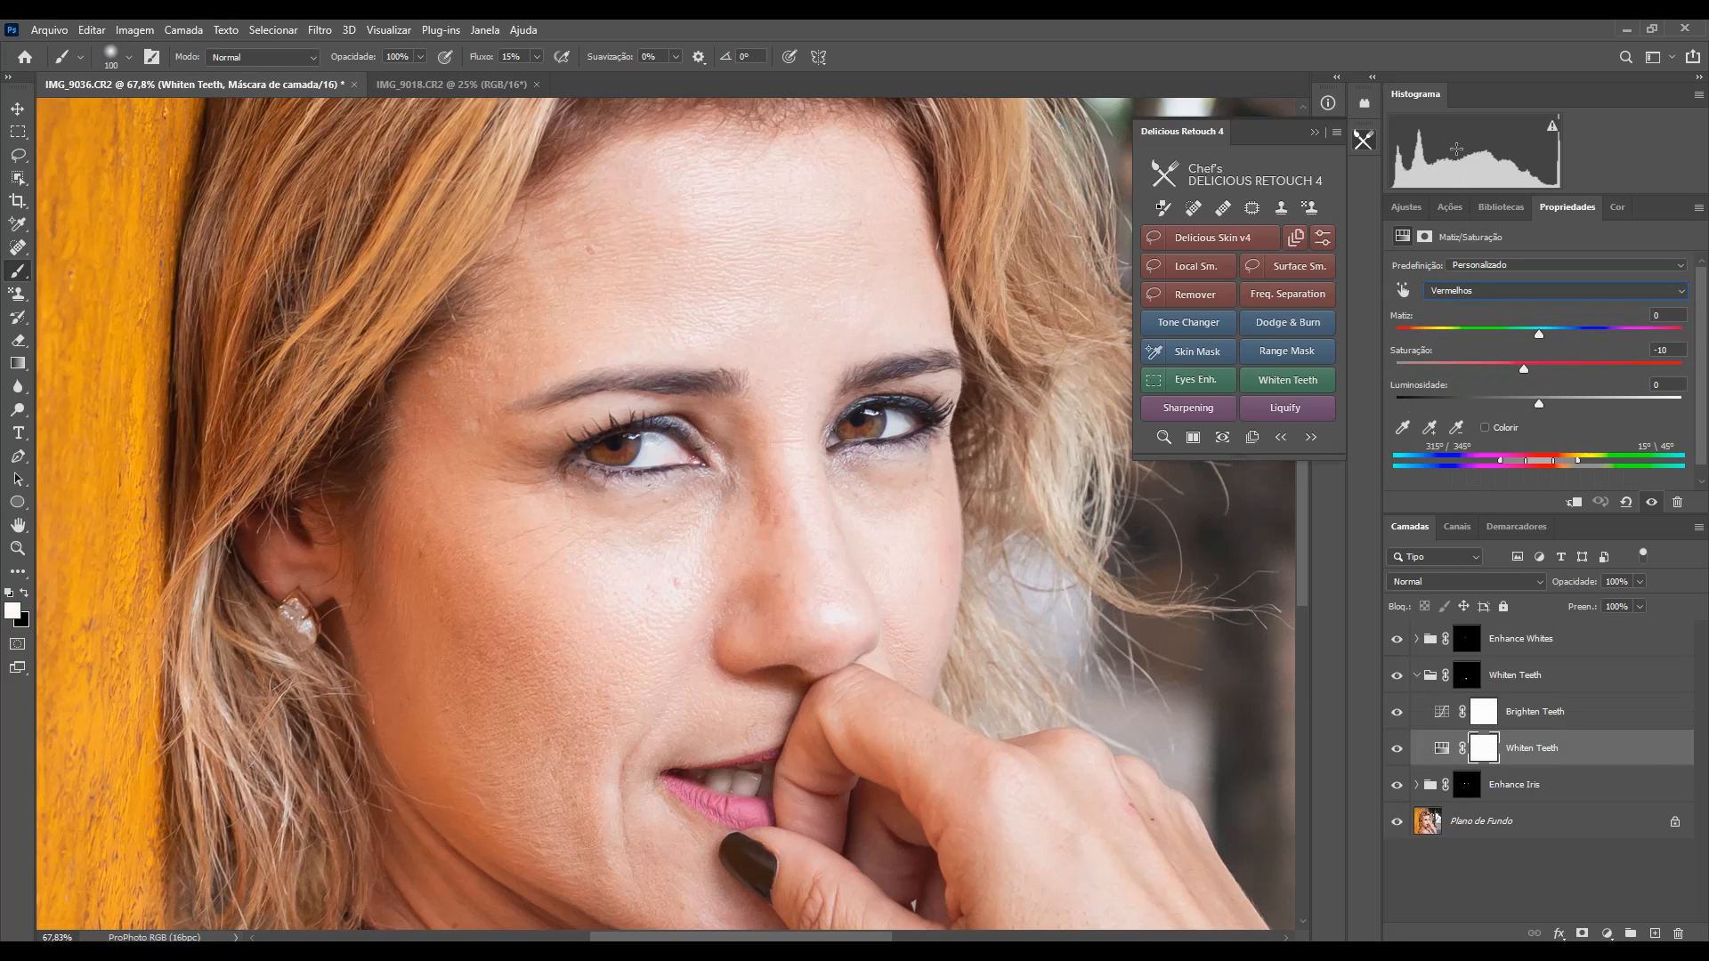
key("Down")
key("Down")
key("Down")
key("Down")
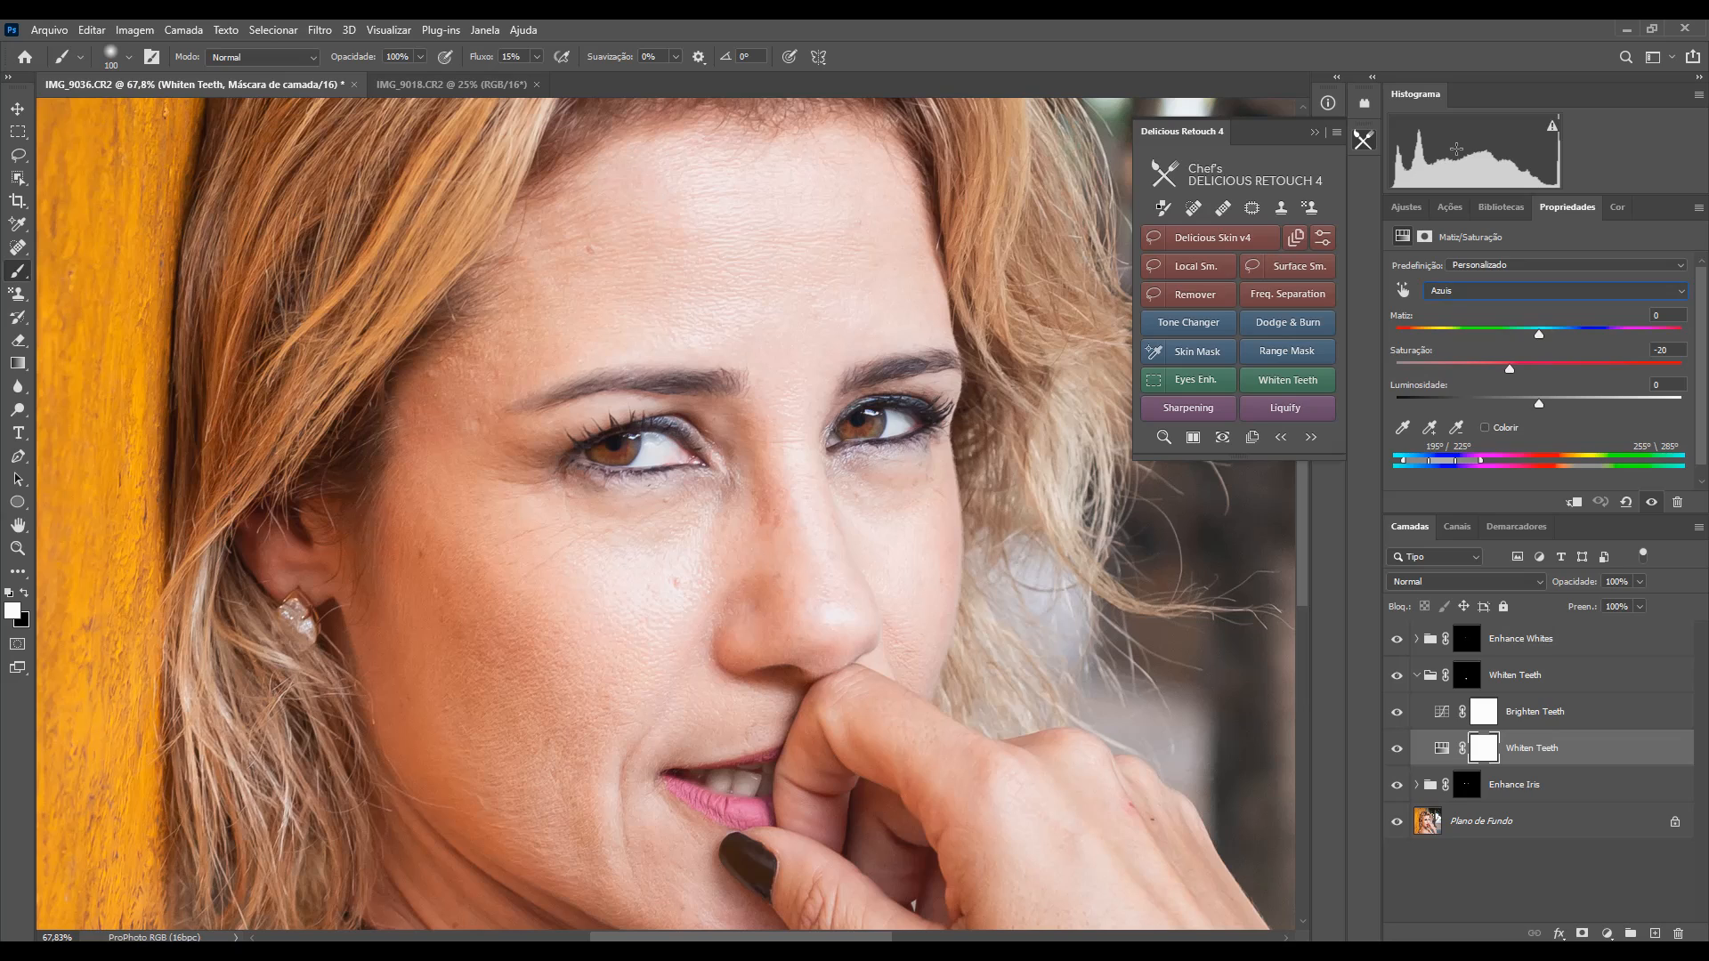
Step: Delete the Enhance Whites, Whiten Teeth and Enhance Iris groups, keeping only the background layer
left_click(1518, 639)
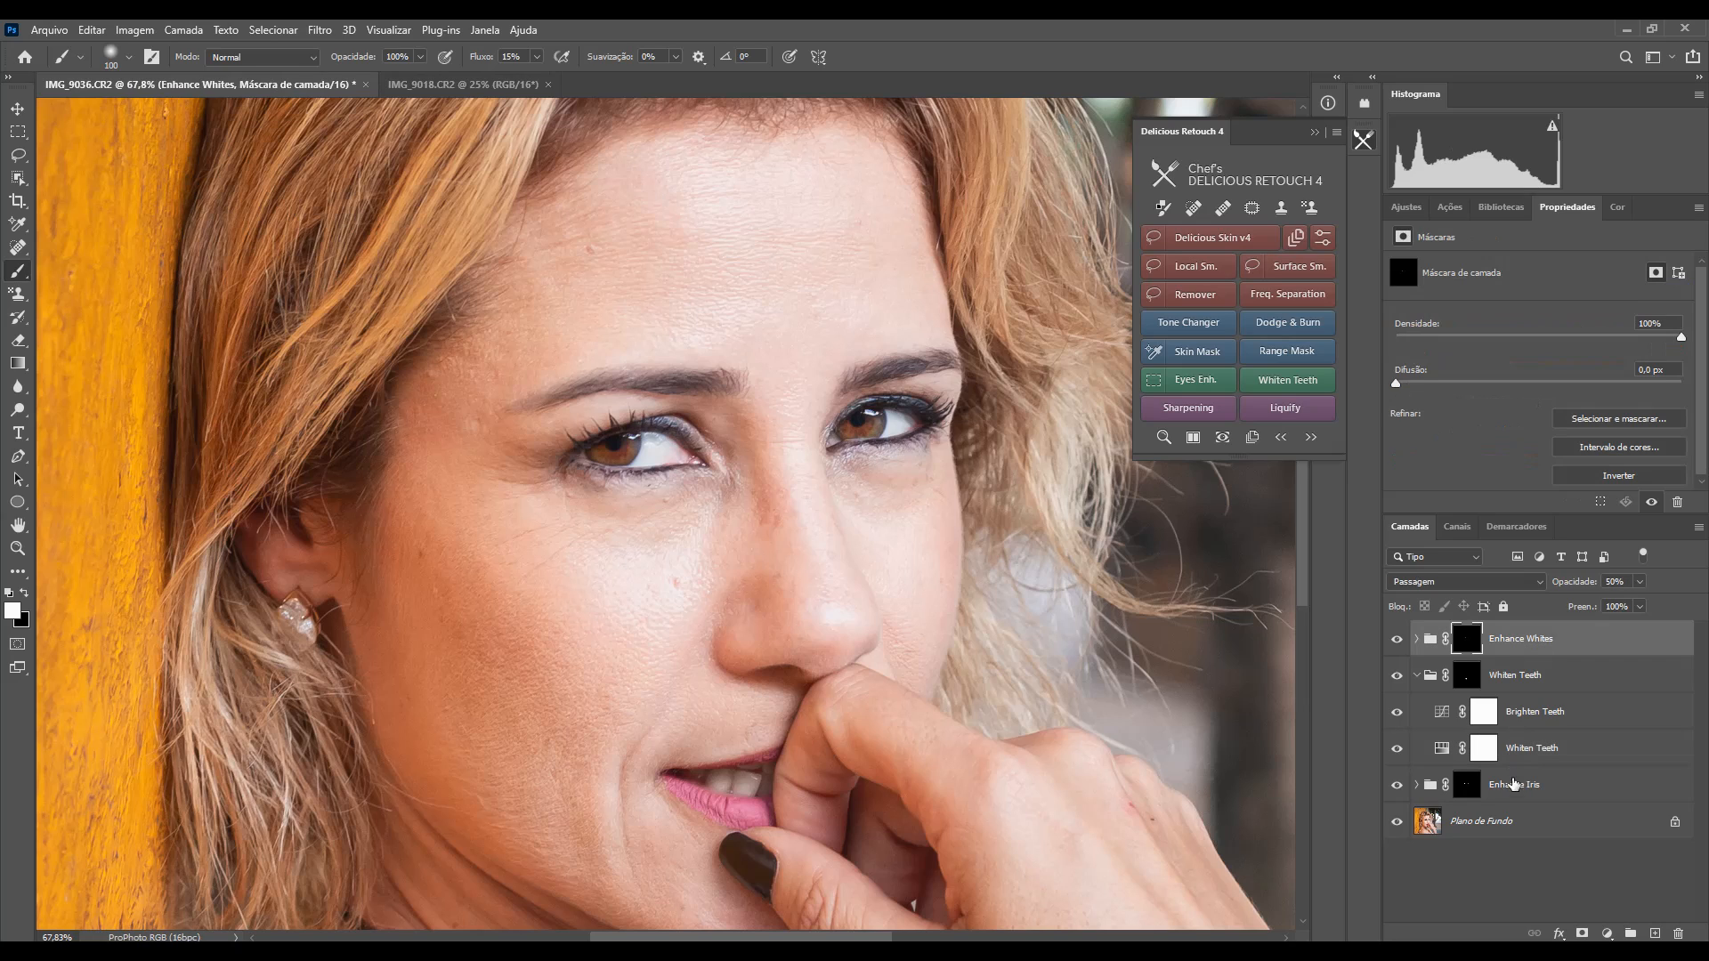
left_click(1508, 786, "shift")
key("Delete")
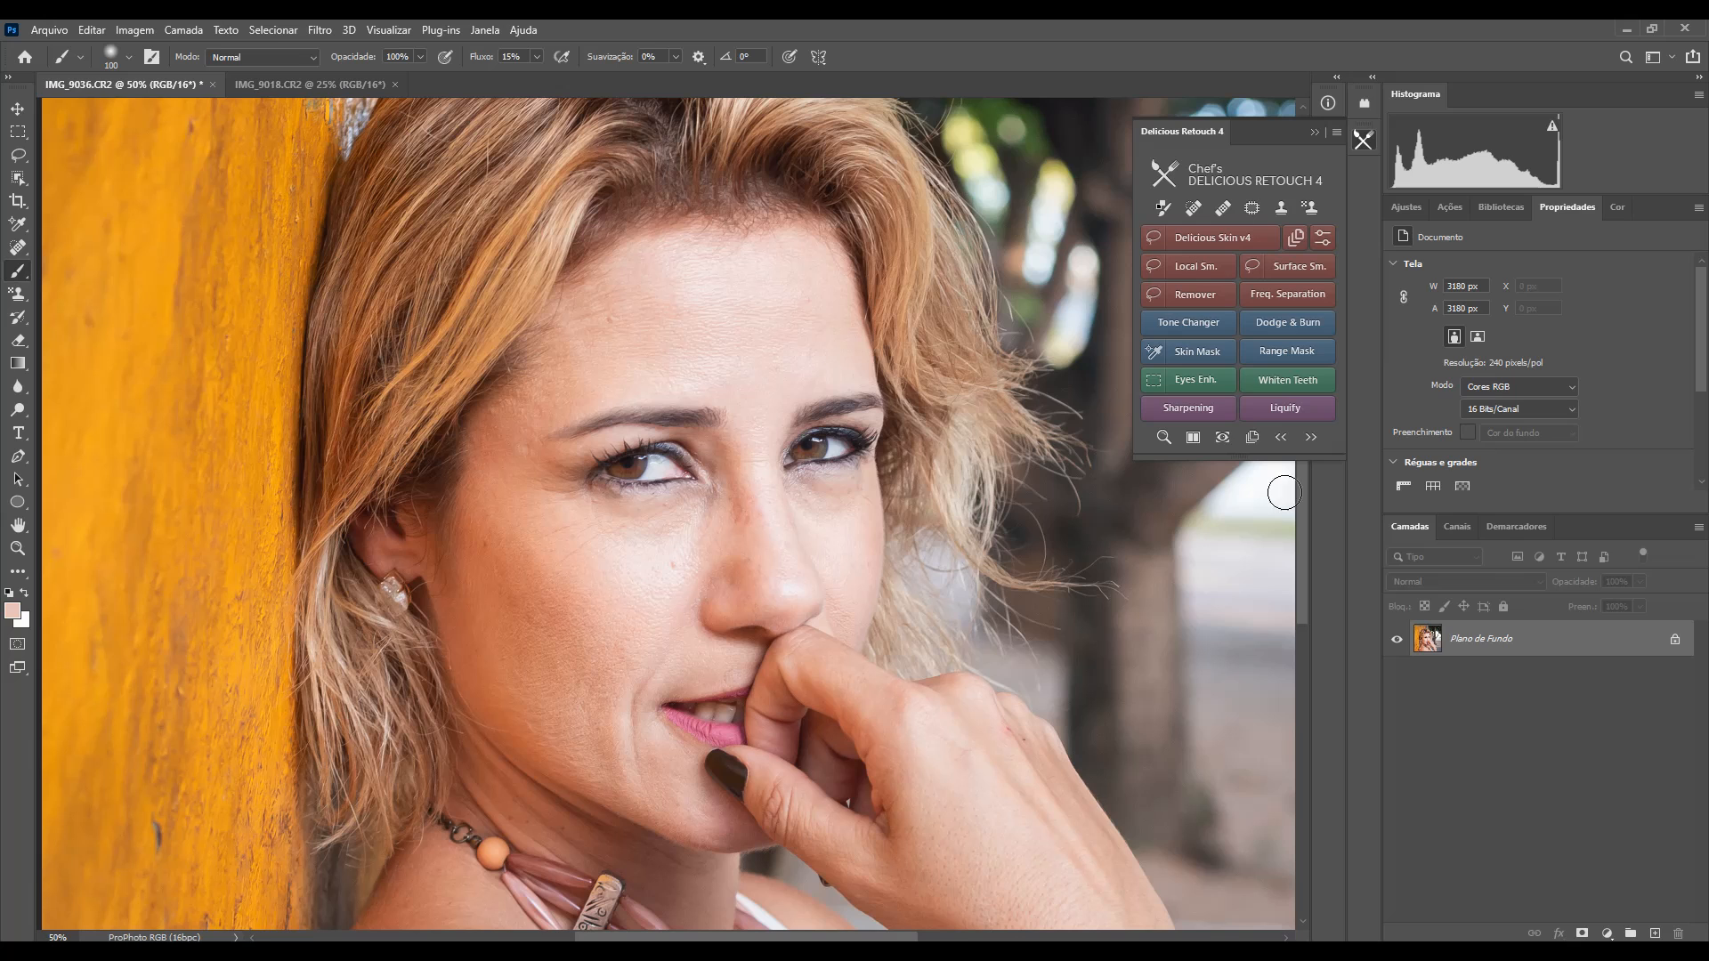
Step: Start Sharpening on the portrait, move its dialog off the face, enlarge the preview to 66.7% and compare with the effect switched off
left_click(1198, 407)
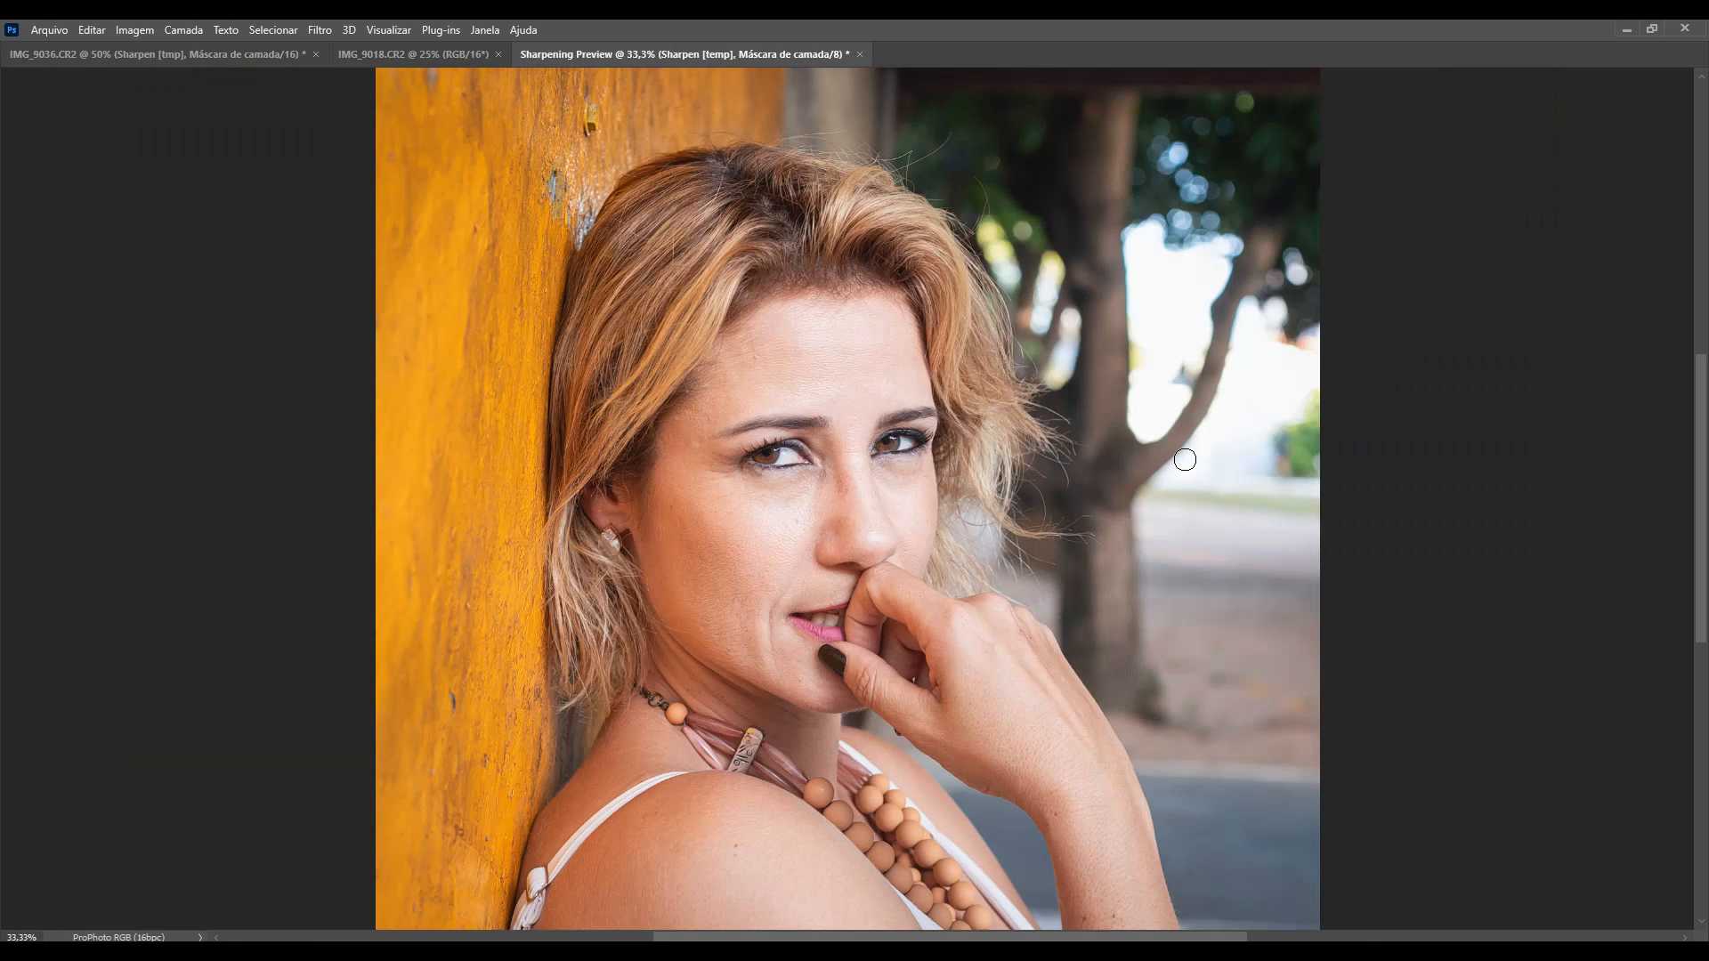
left_click_drag(870, 359, 1225, 239)
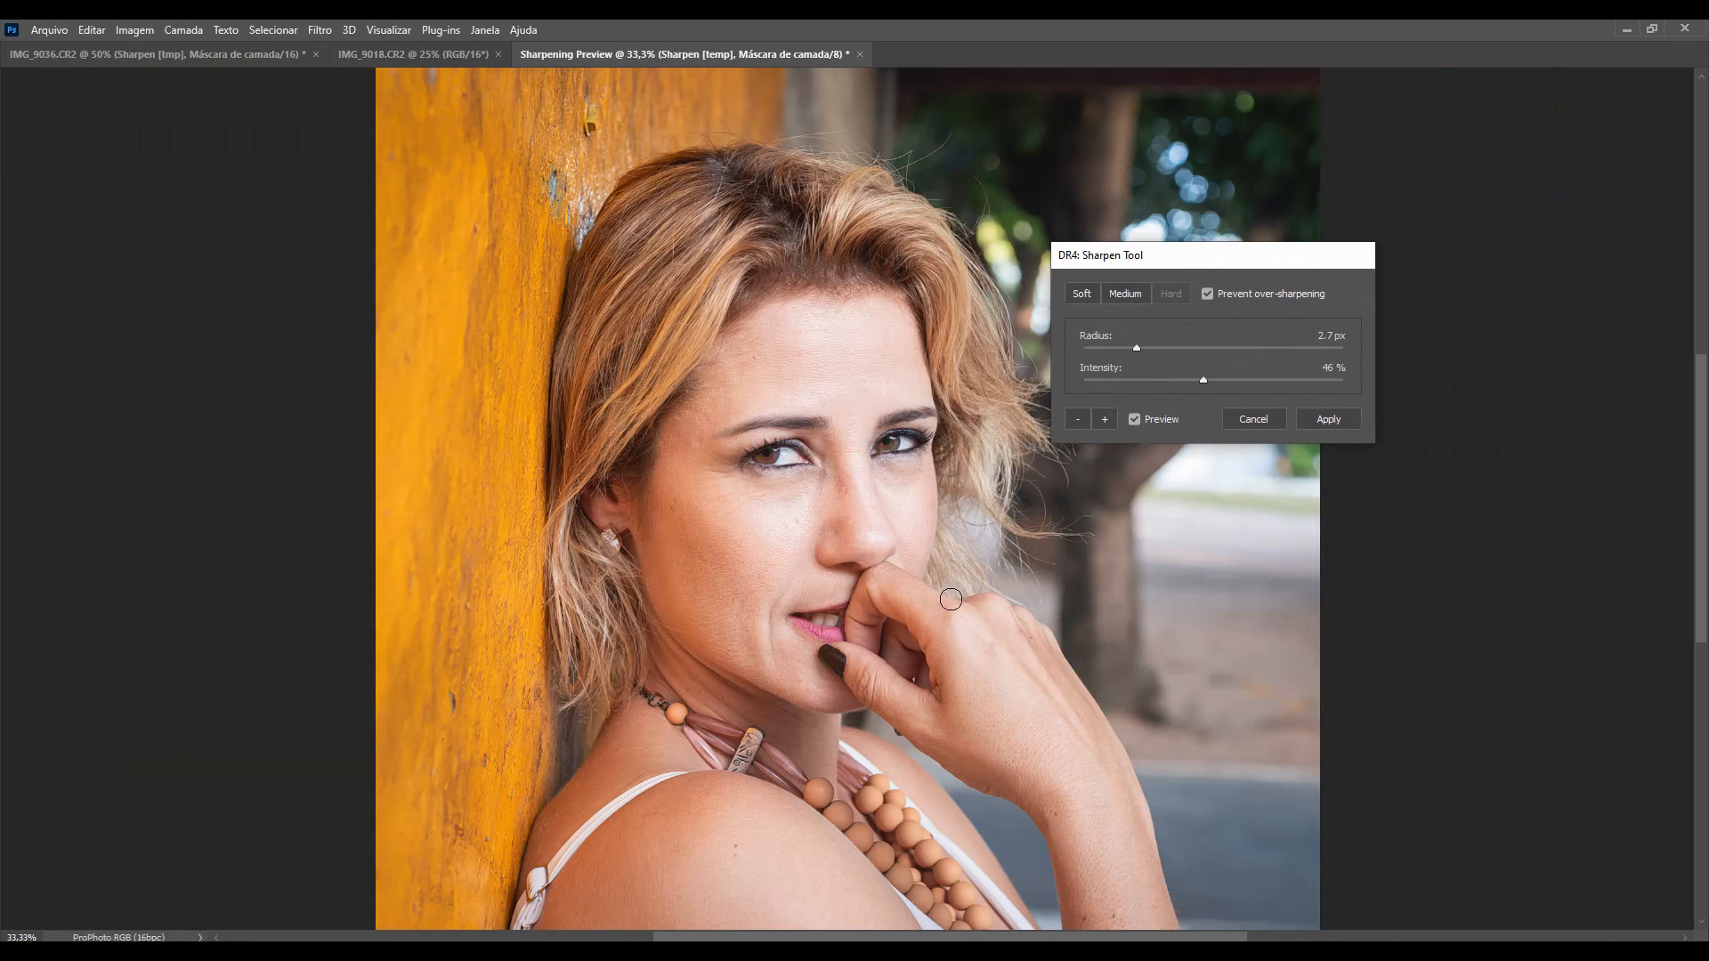
left_click(1105, 419)
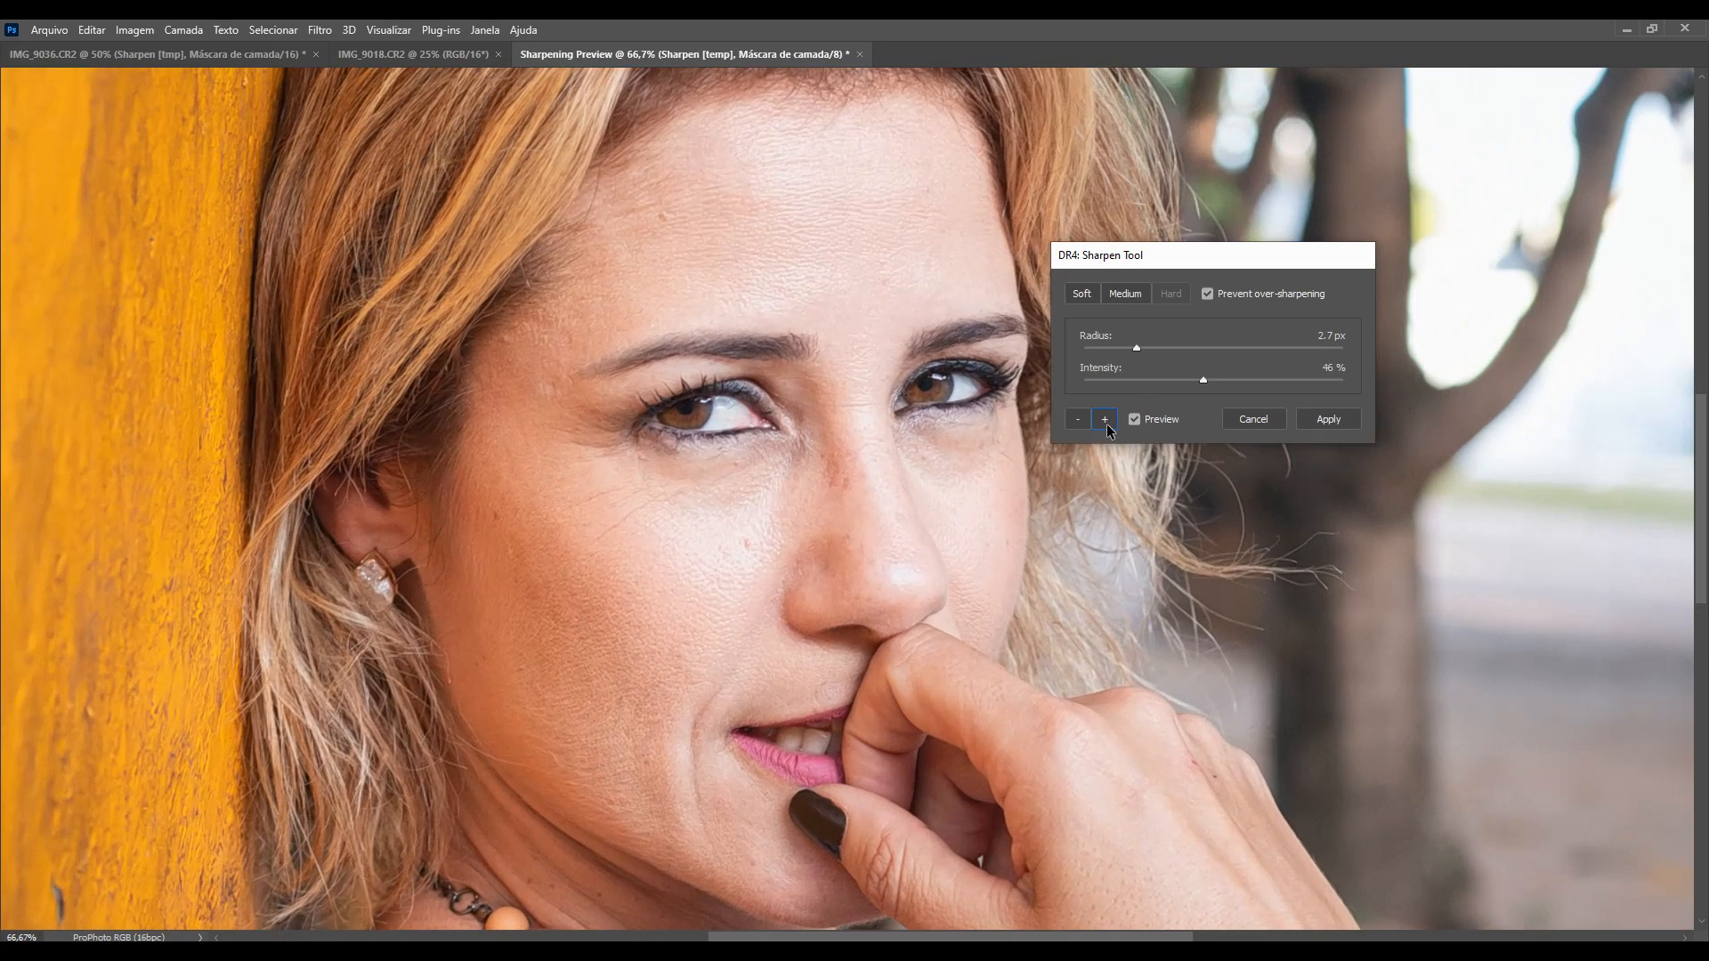
left_click(1134, 418)
Step: Compare the Soft and Hard sharpening presets, and compare the result with Prevent over-sharpening off and on
left_click(1091, 294)
left_click(1169, 295)
left_click(1207, 295)
left_click(1207, 294)
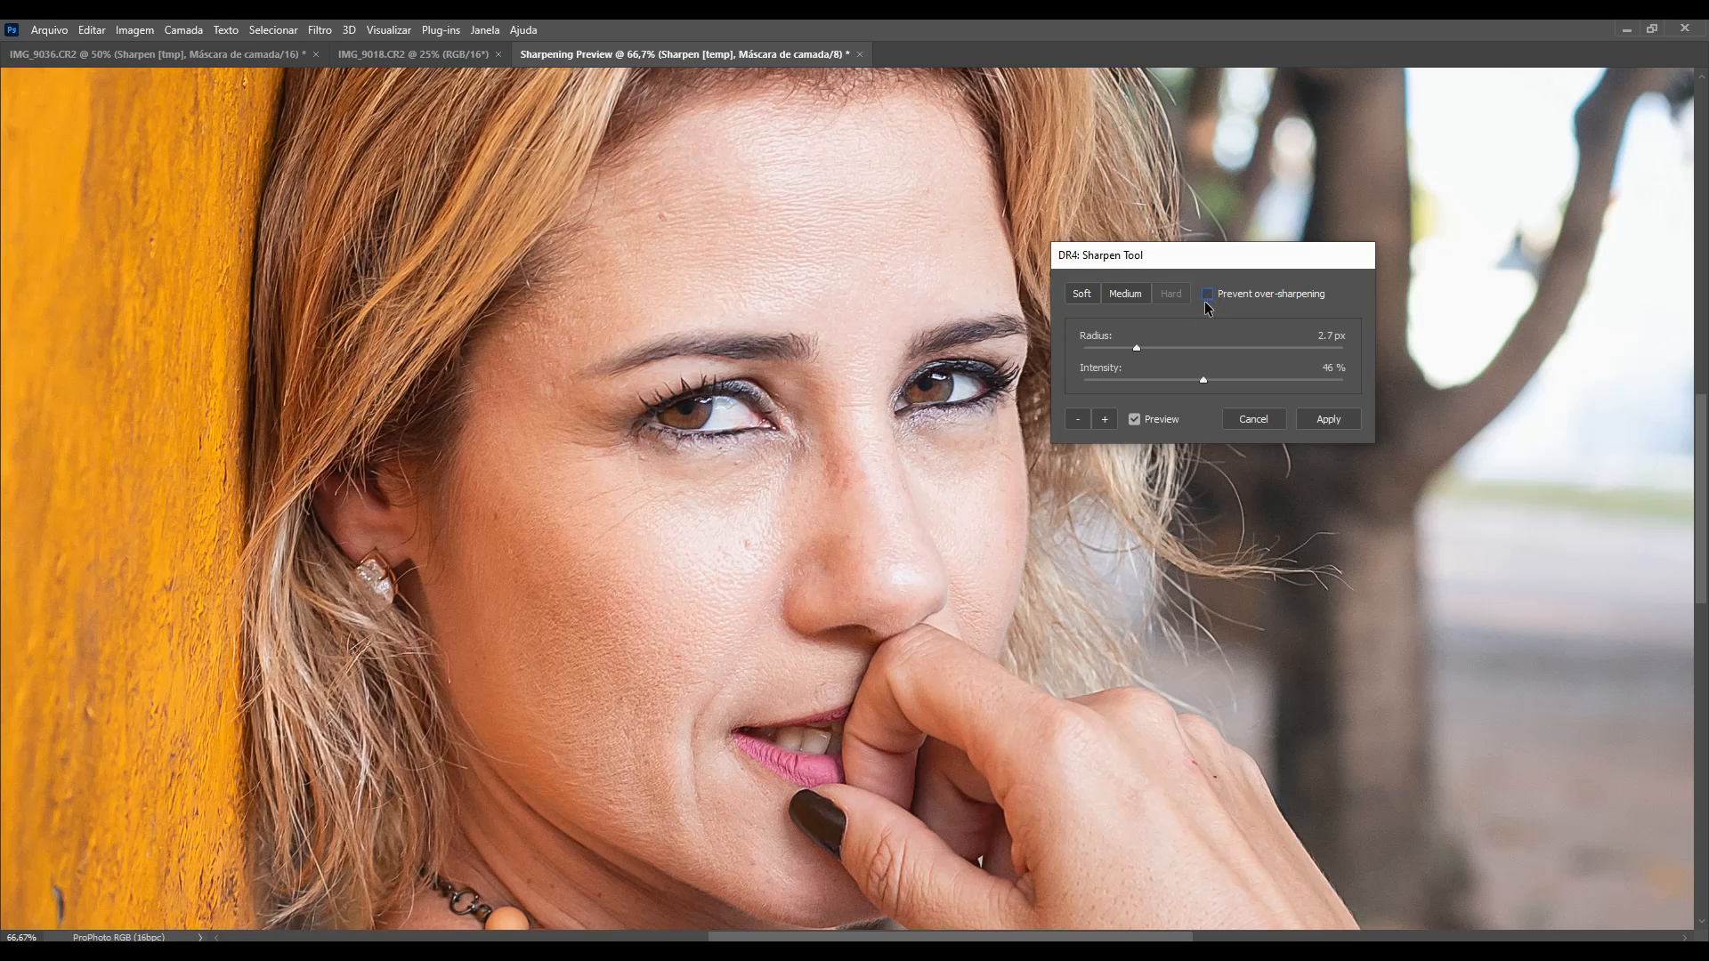
left_click(1207, 294)
Step: Set the sharpening intensity to 99% and compare the preview off and on
left_click(1338, 380)
left_click(1136, 419)
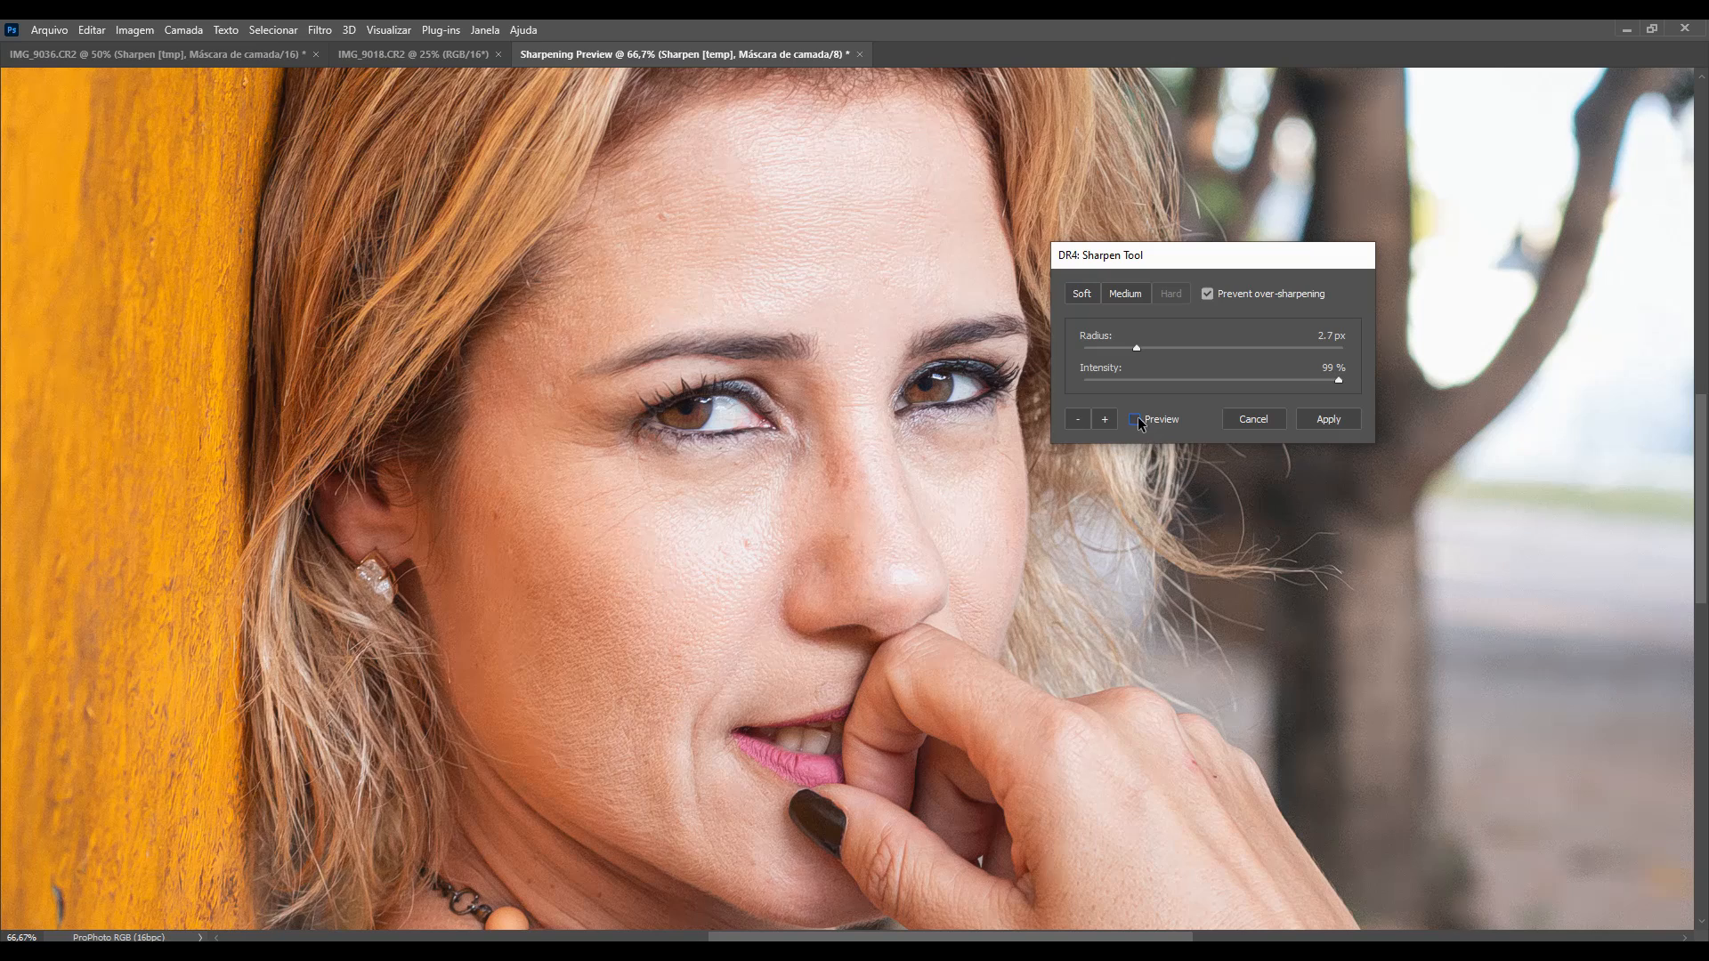
left_click(1135, 419)
Step: Try sharpening radii of 13, 6.8 and 3.4 px, reduce the radius further and apply the sharpening
left_click_drag(1205, 348, 1210, 350)
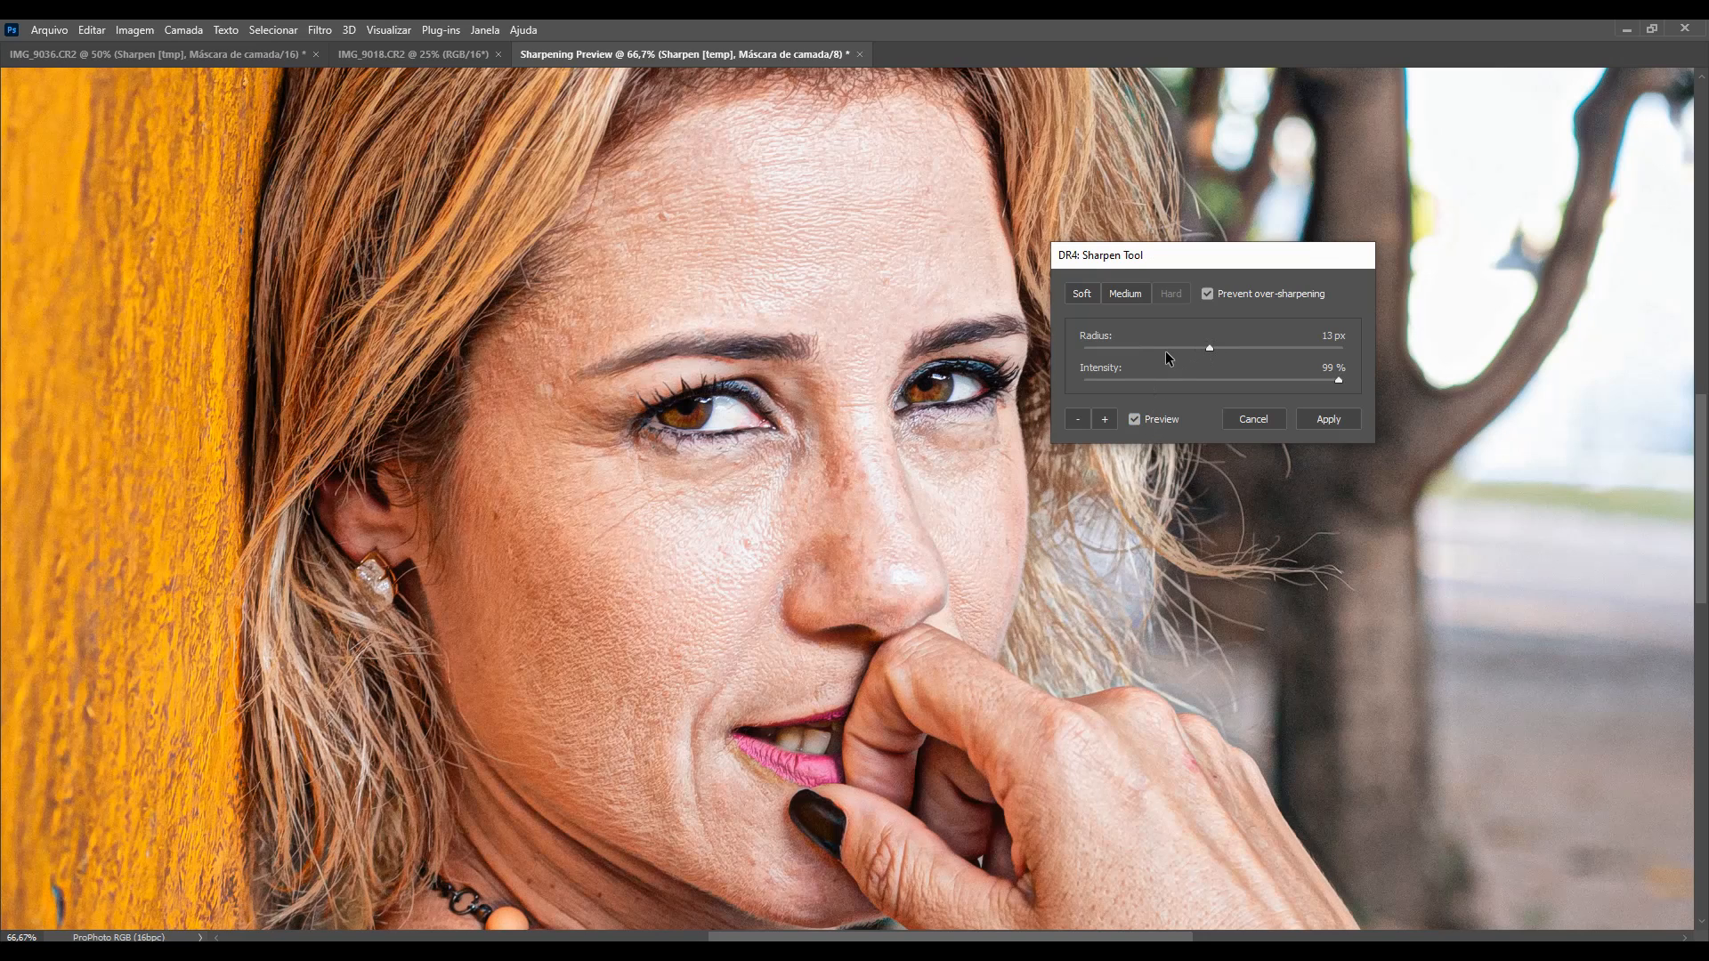
left_click(1171, 347)
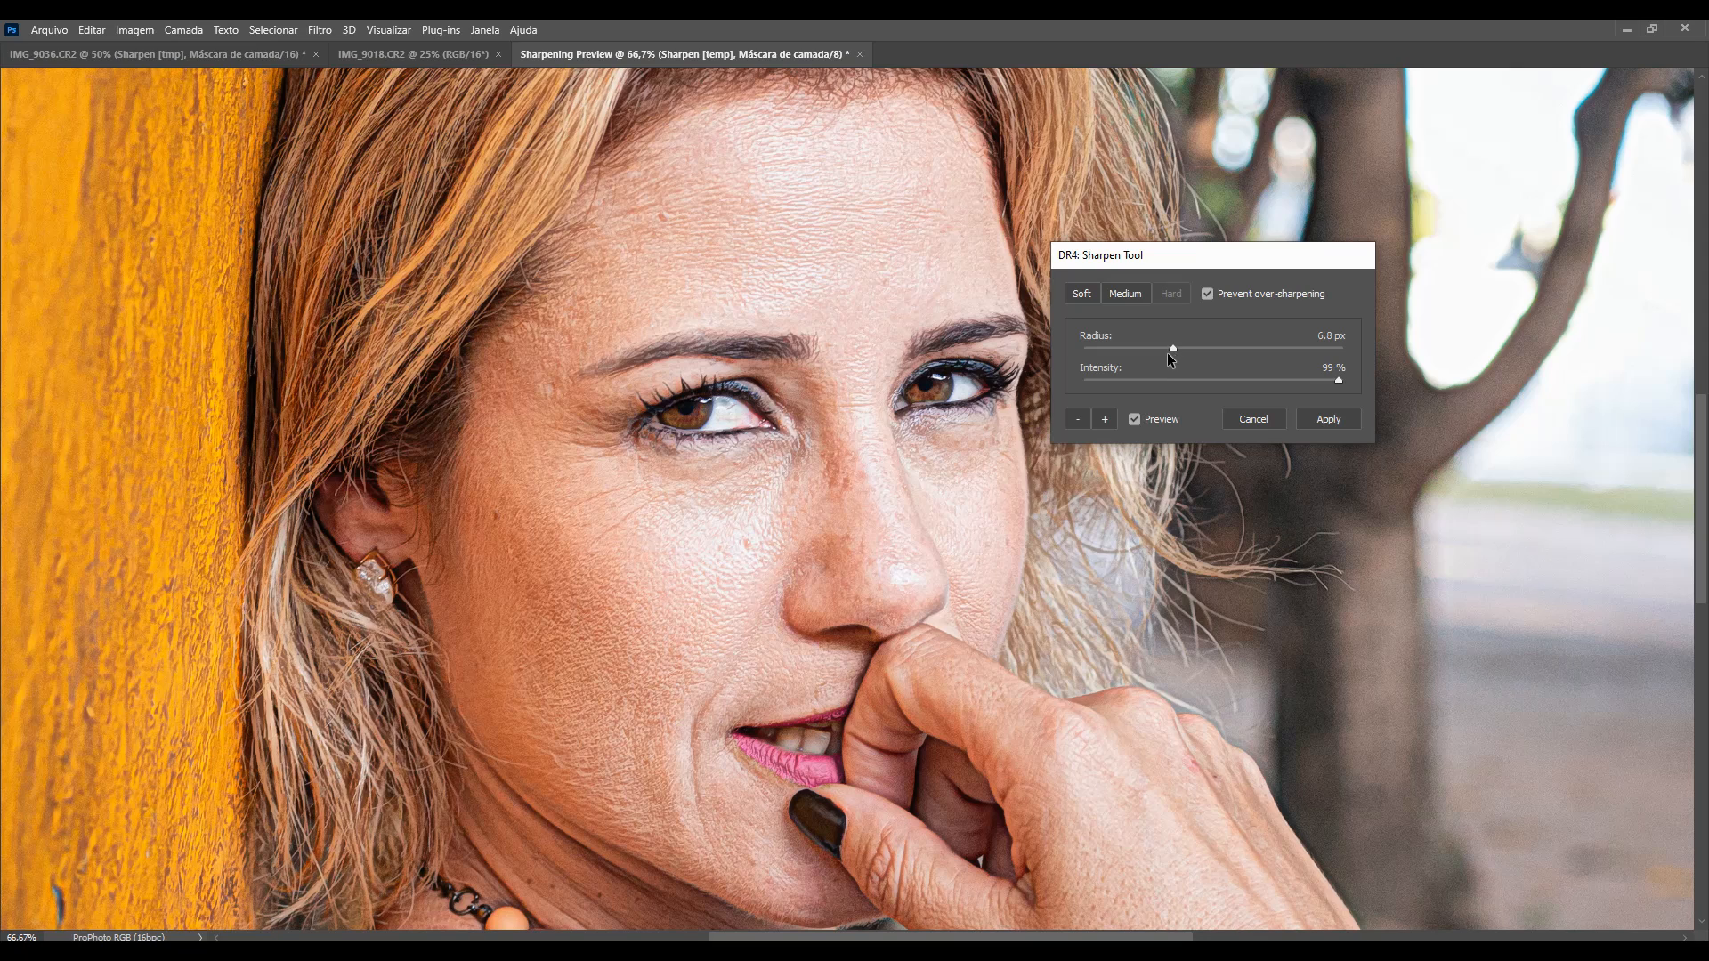
left_click_drag(1142, 348, 1144, 347)
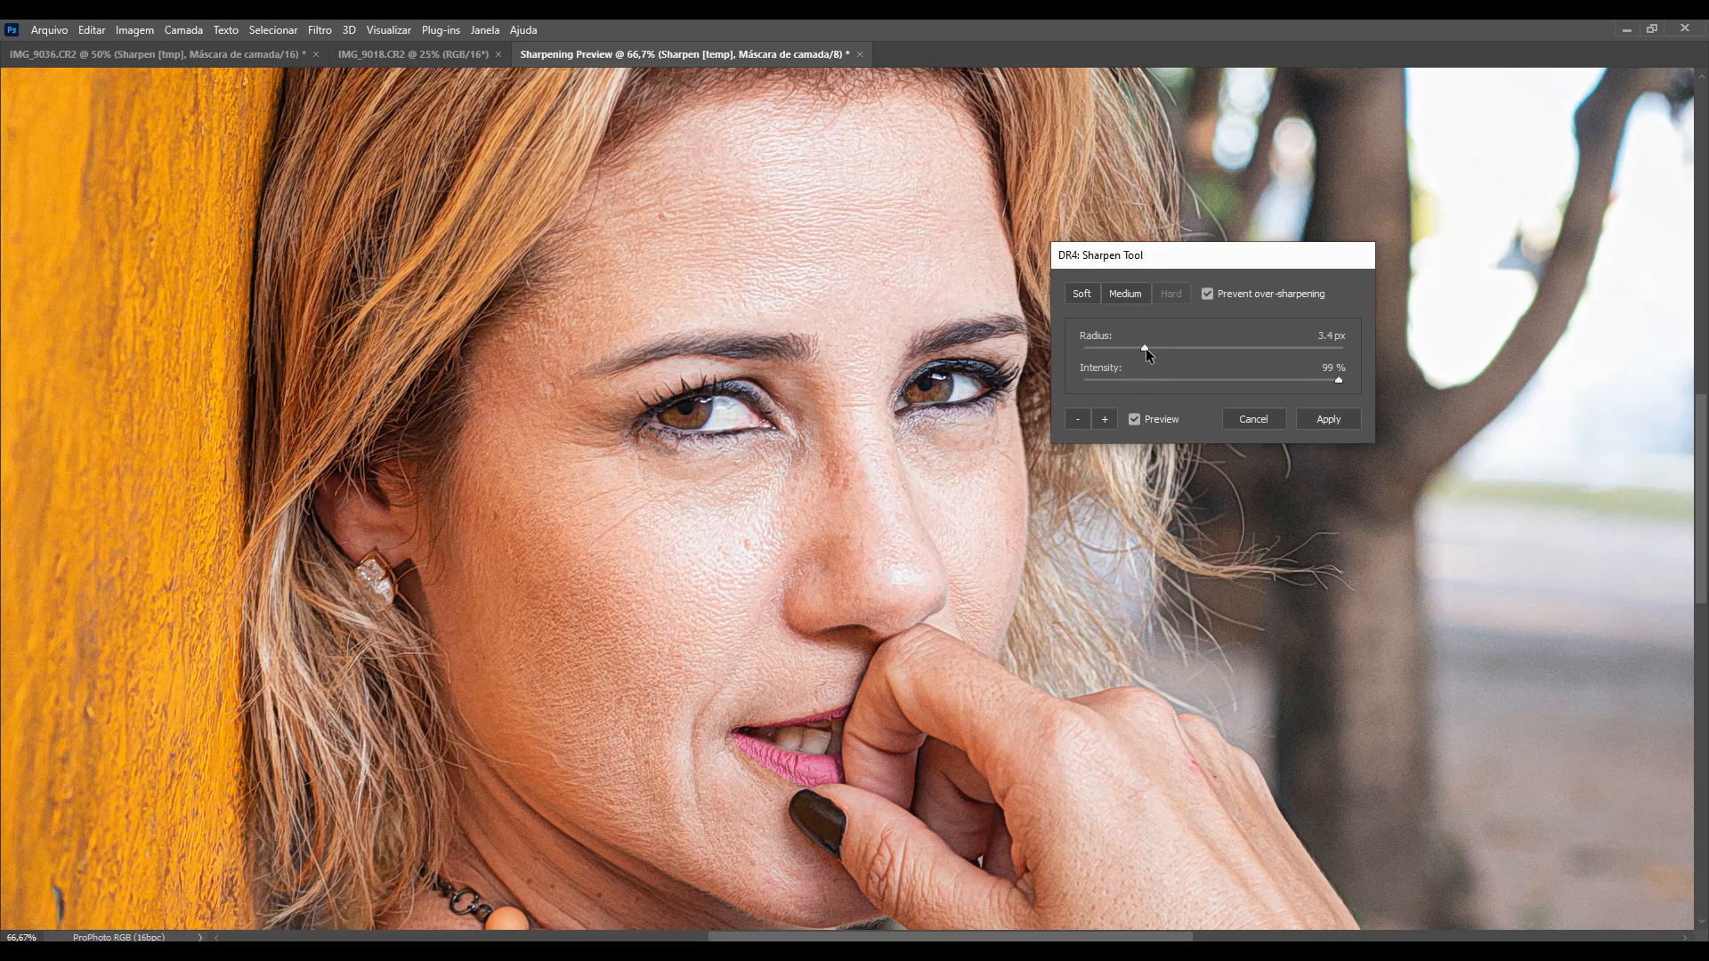
left_click_drag(1120, 344, 1127, 347)
left_click(1325, 419)
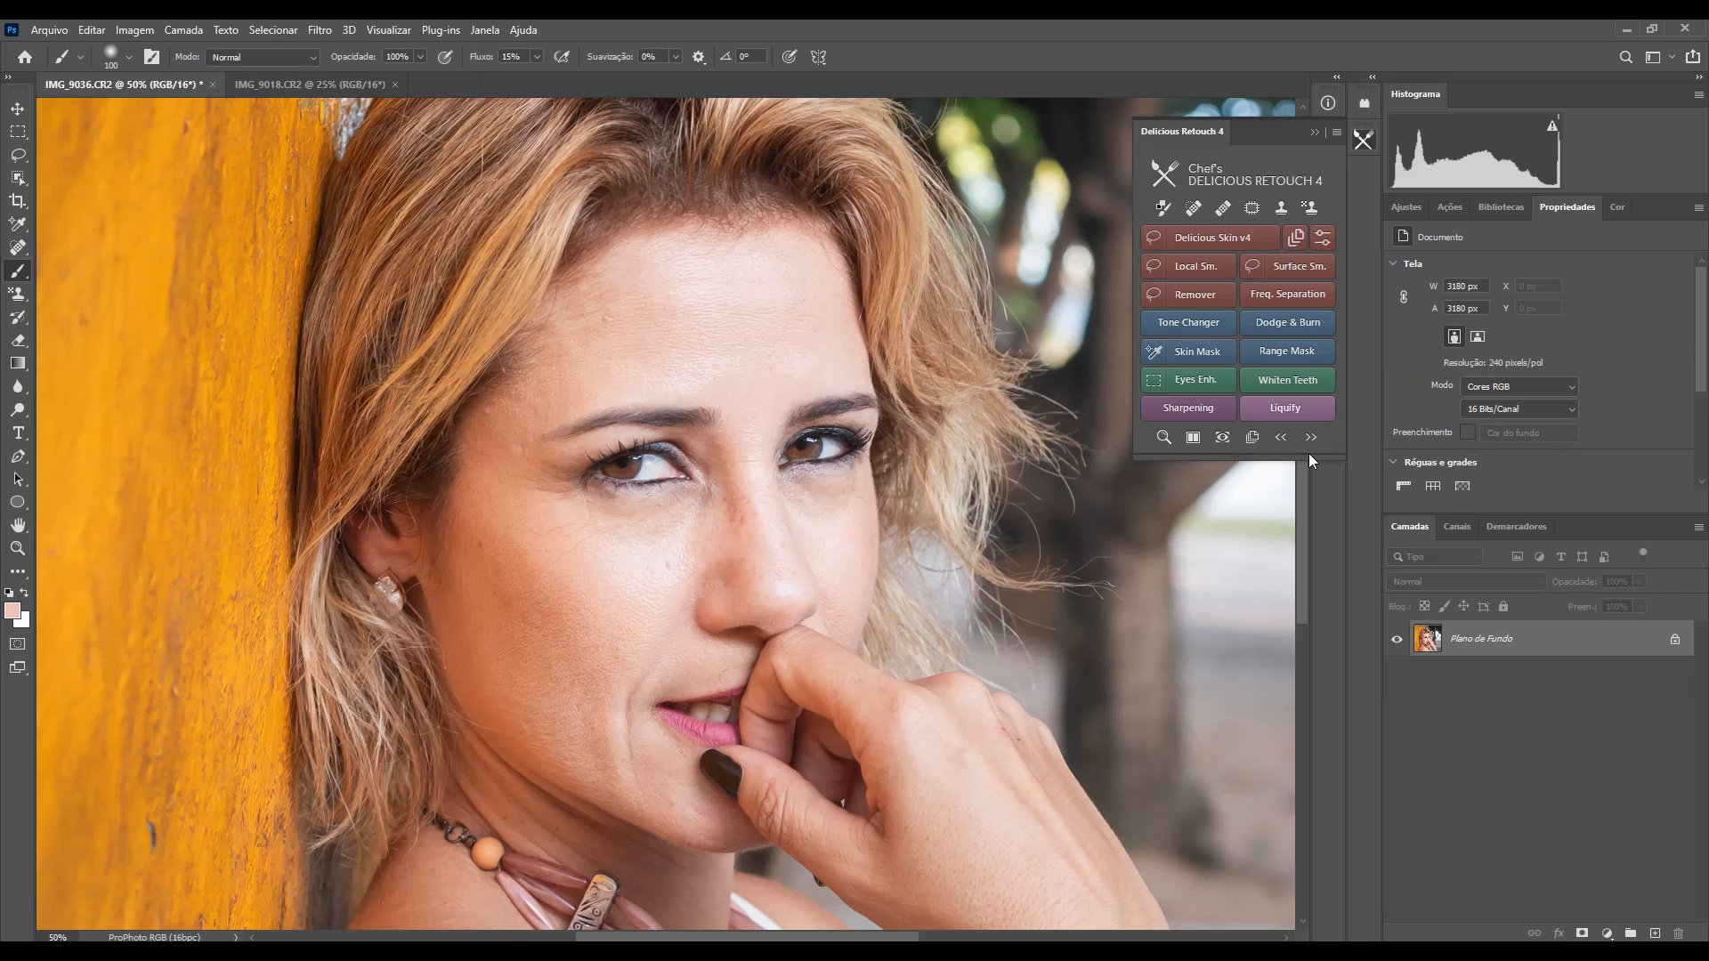
left_click(331, 27)
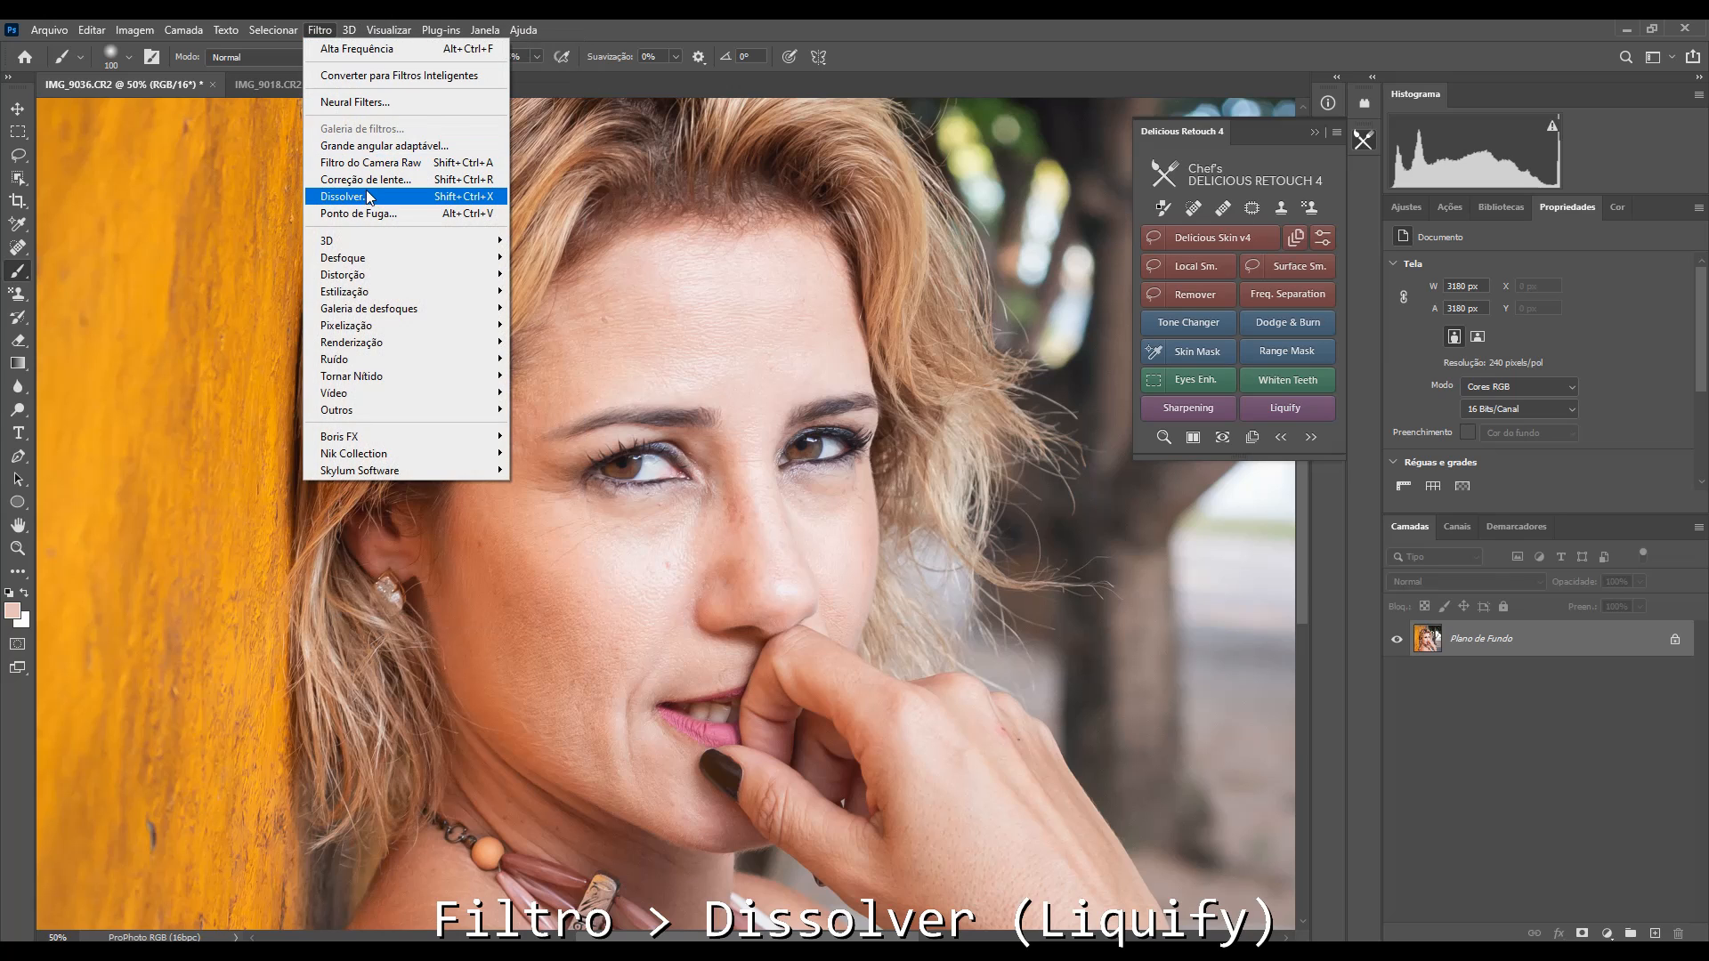
left_click(1209, 26)
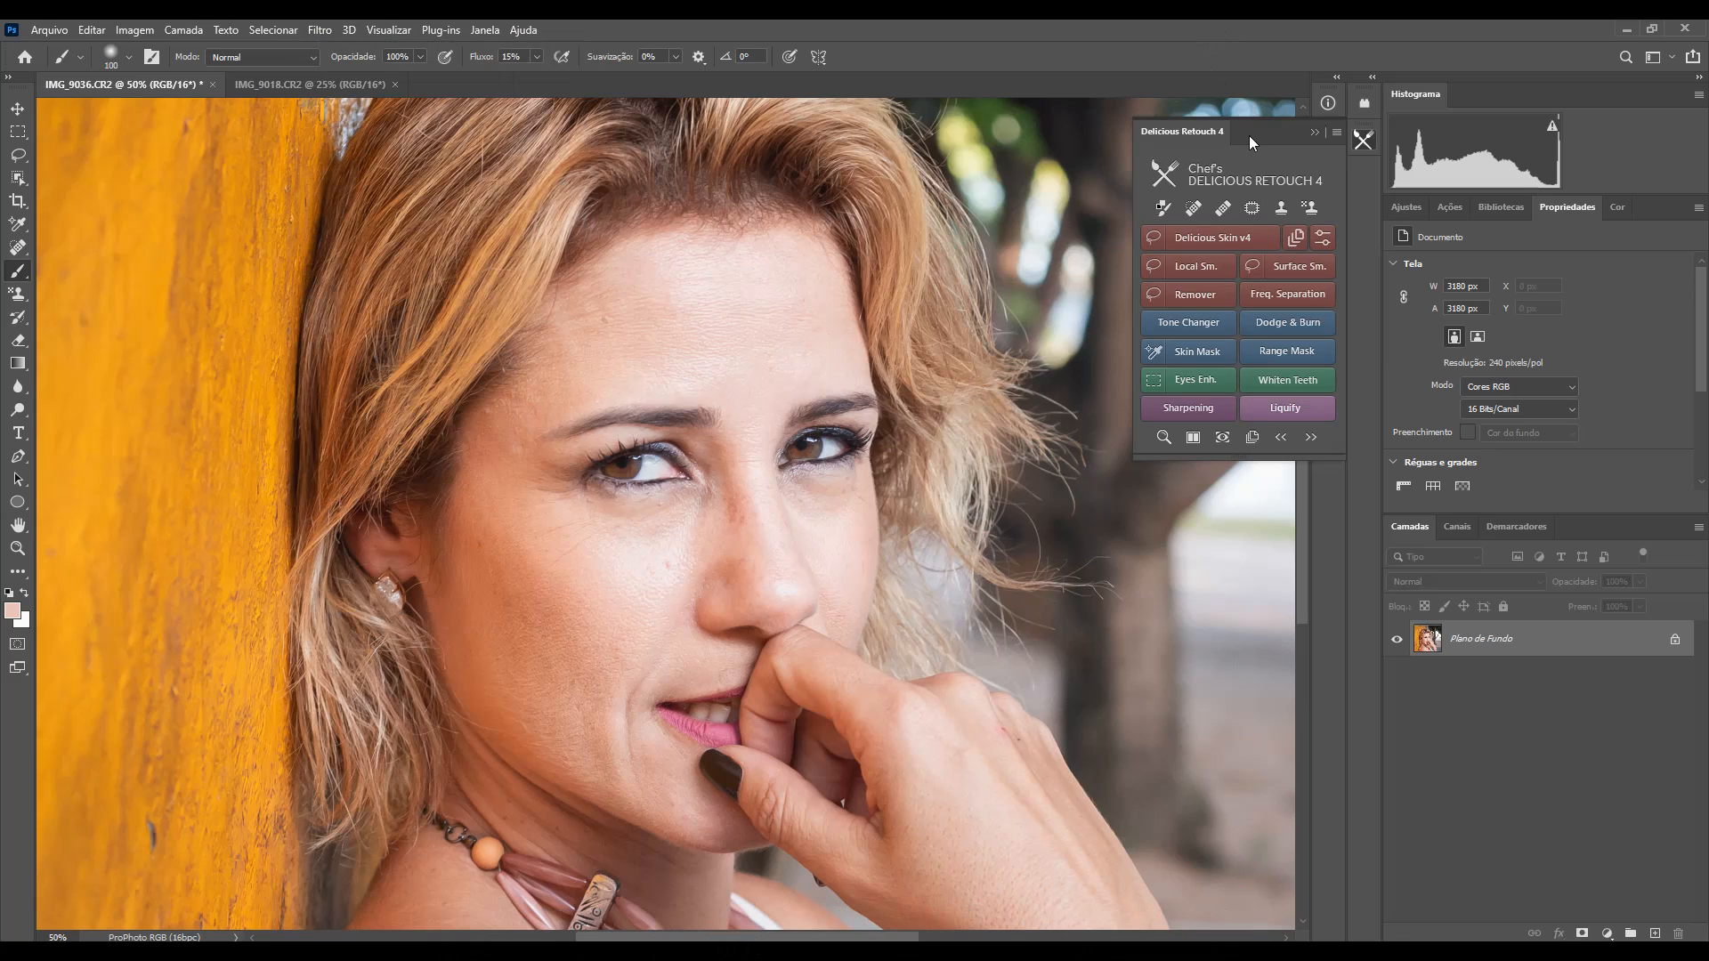
Step: Run Liquify on the portrait and choose the Forward Warp tool with a brush size of 250
left_click(1282, 412)
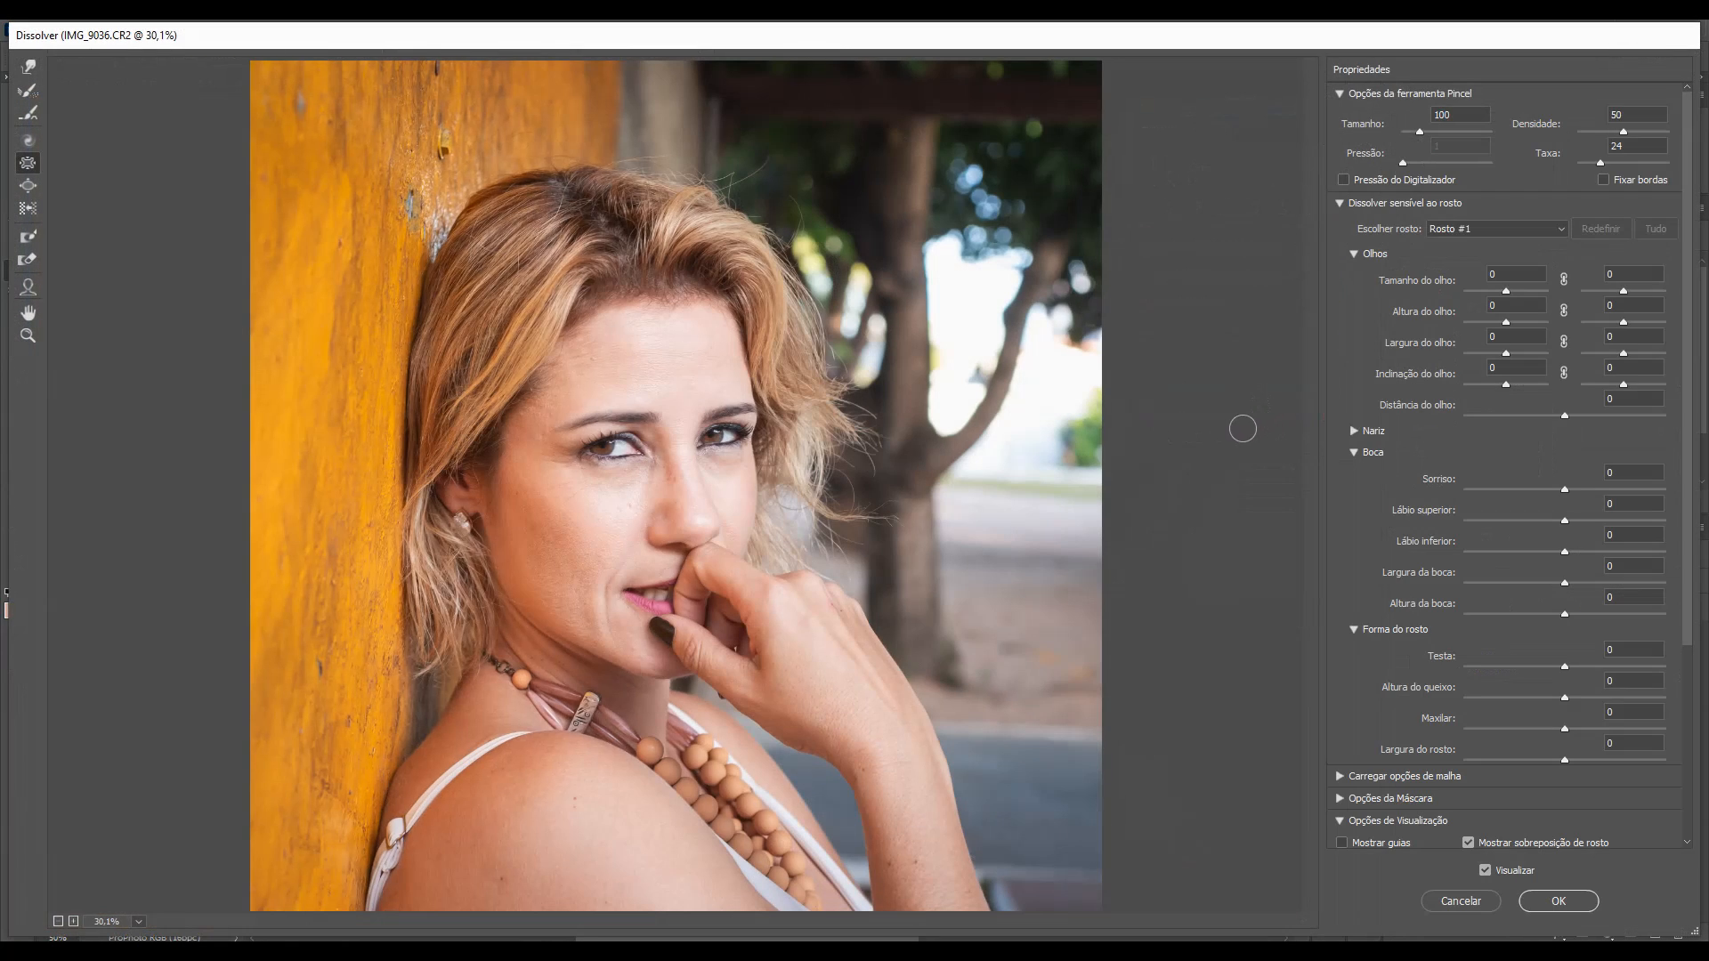
key("bracketright")
key("bracketright")
key("bracketright")
key("bracketright")
key("bracketright")
left_click(28, 67)
key("bracketright")
key("bracketright")
key("bracketright")
key("bracketright")
key("bracketright")
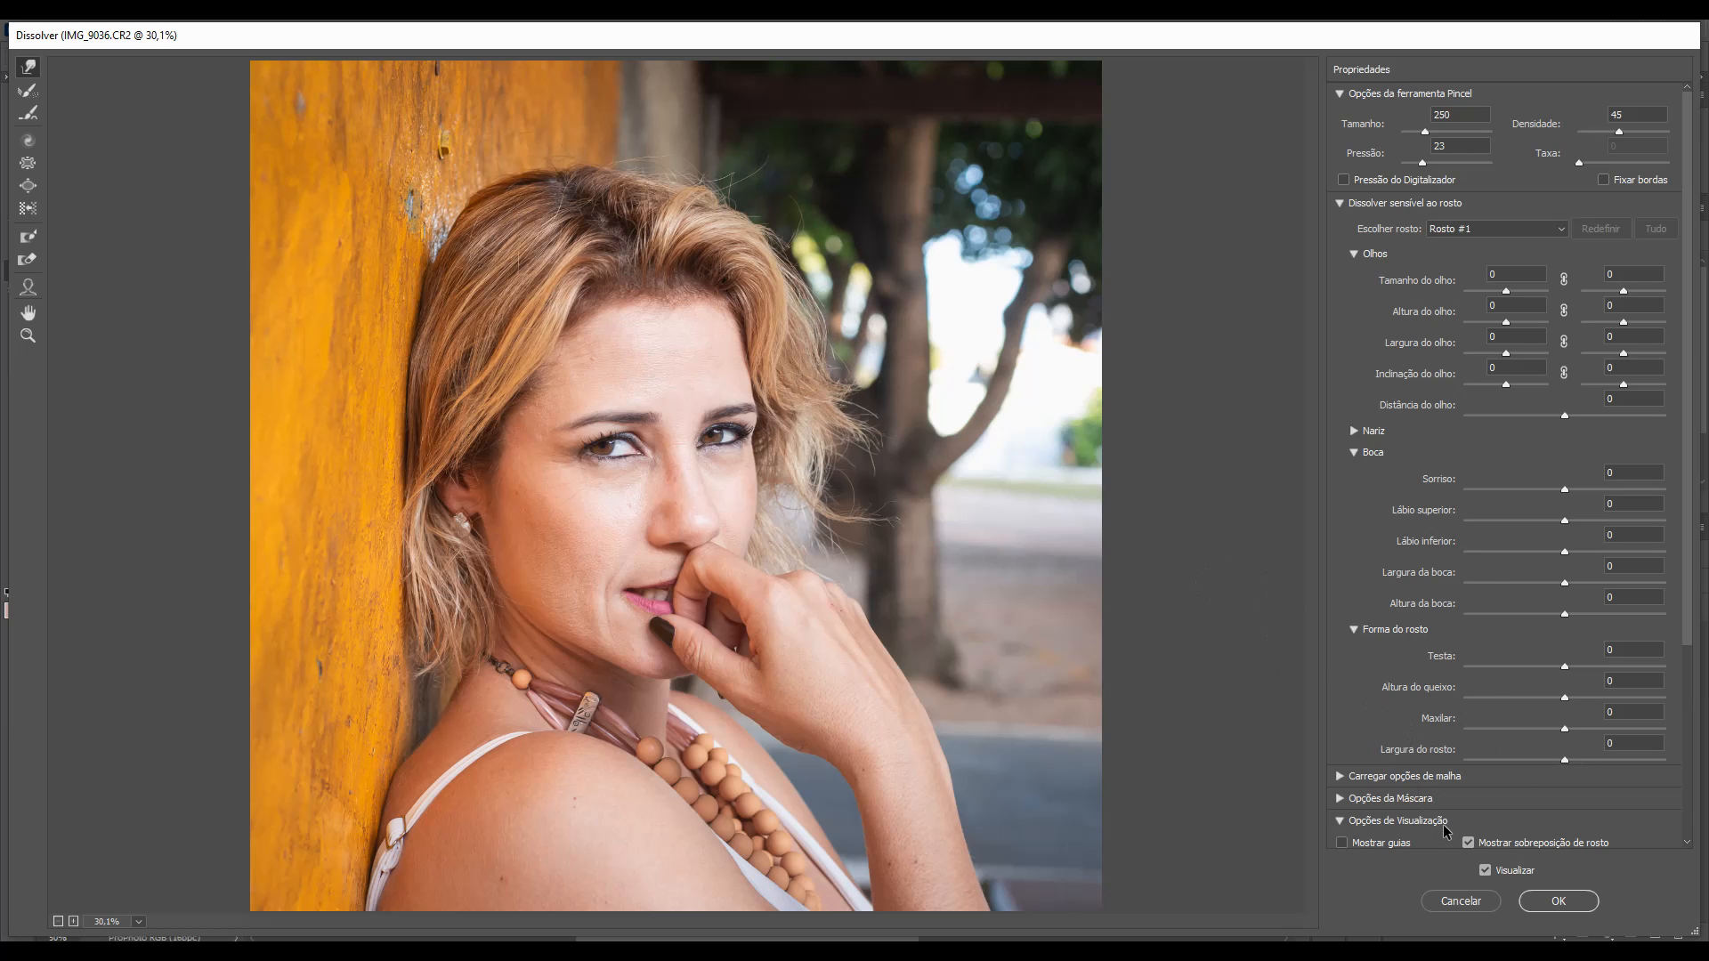
Step: Accept the Liquify filter, toggle the Dissolver smart filter's visibility and reopen its settings for editing
left_click(1553, 901)
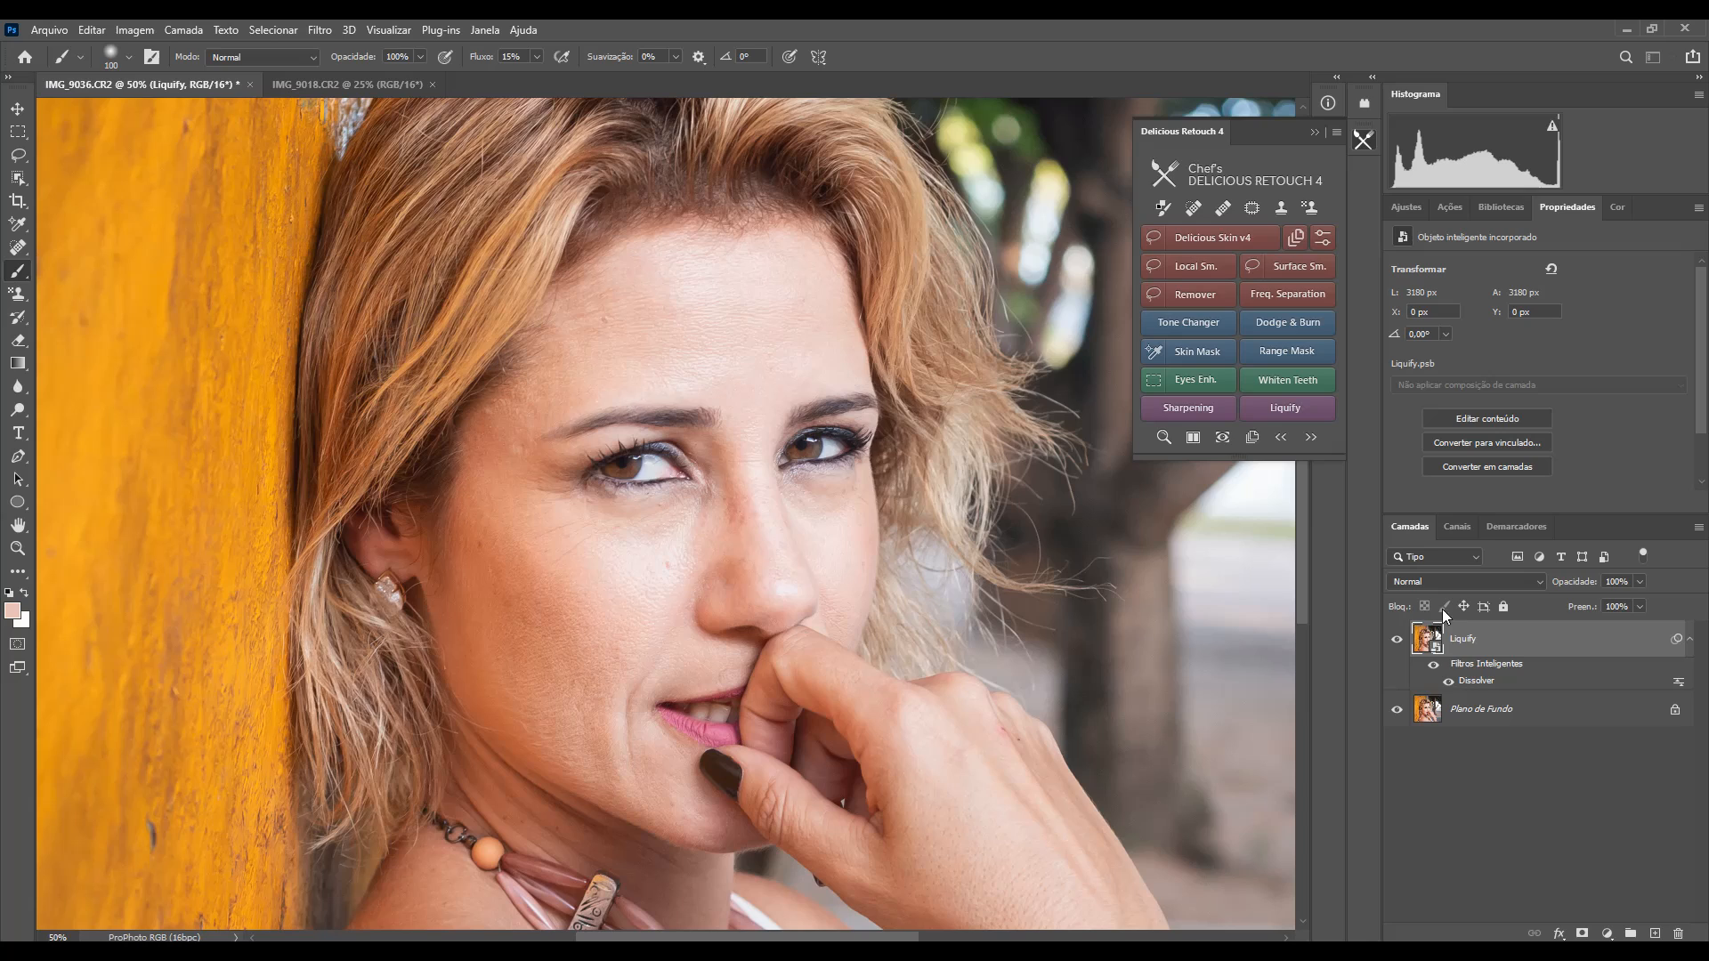
left_click(1449, 682)
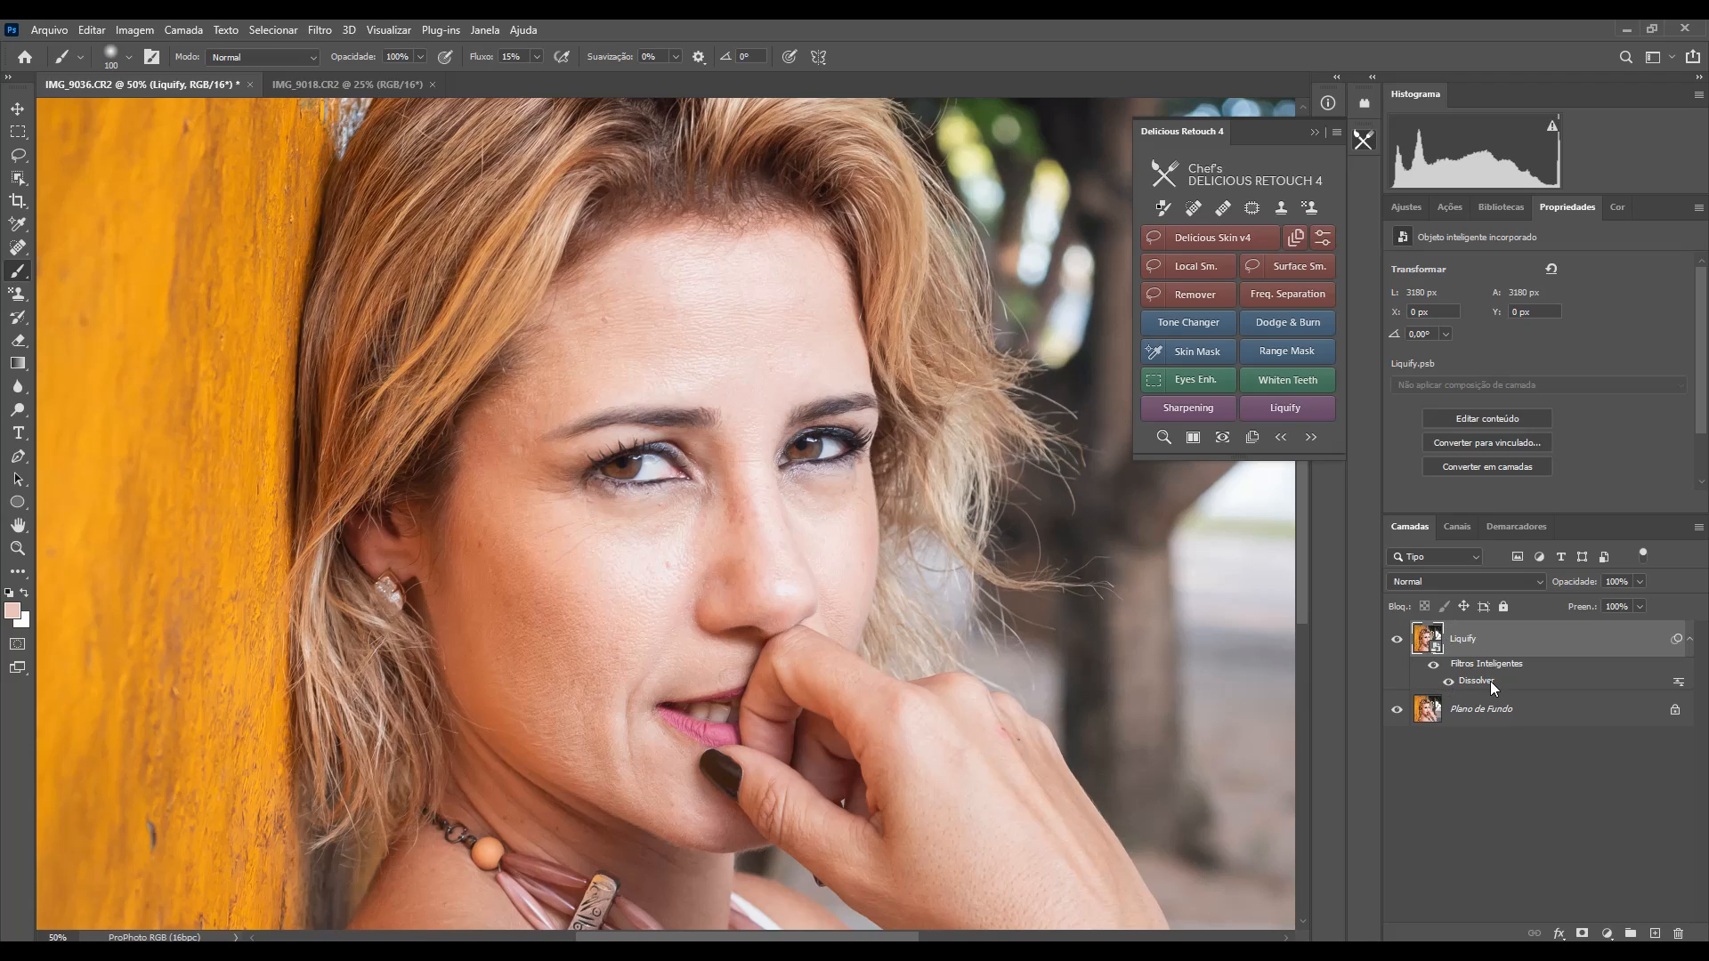
double_click(1490, 681)
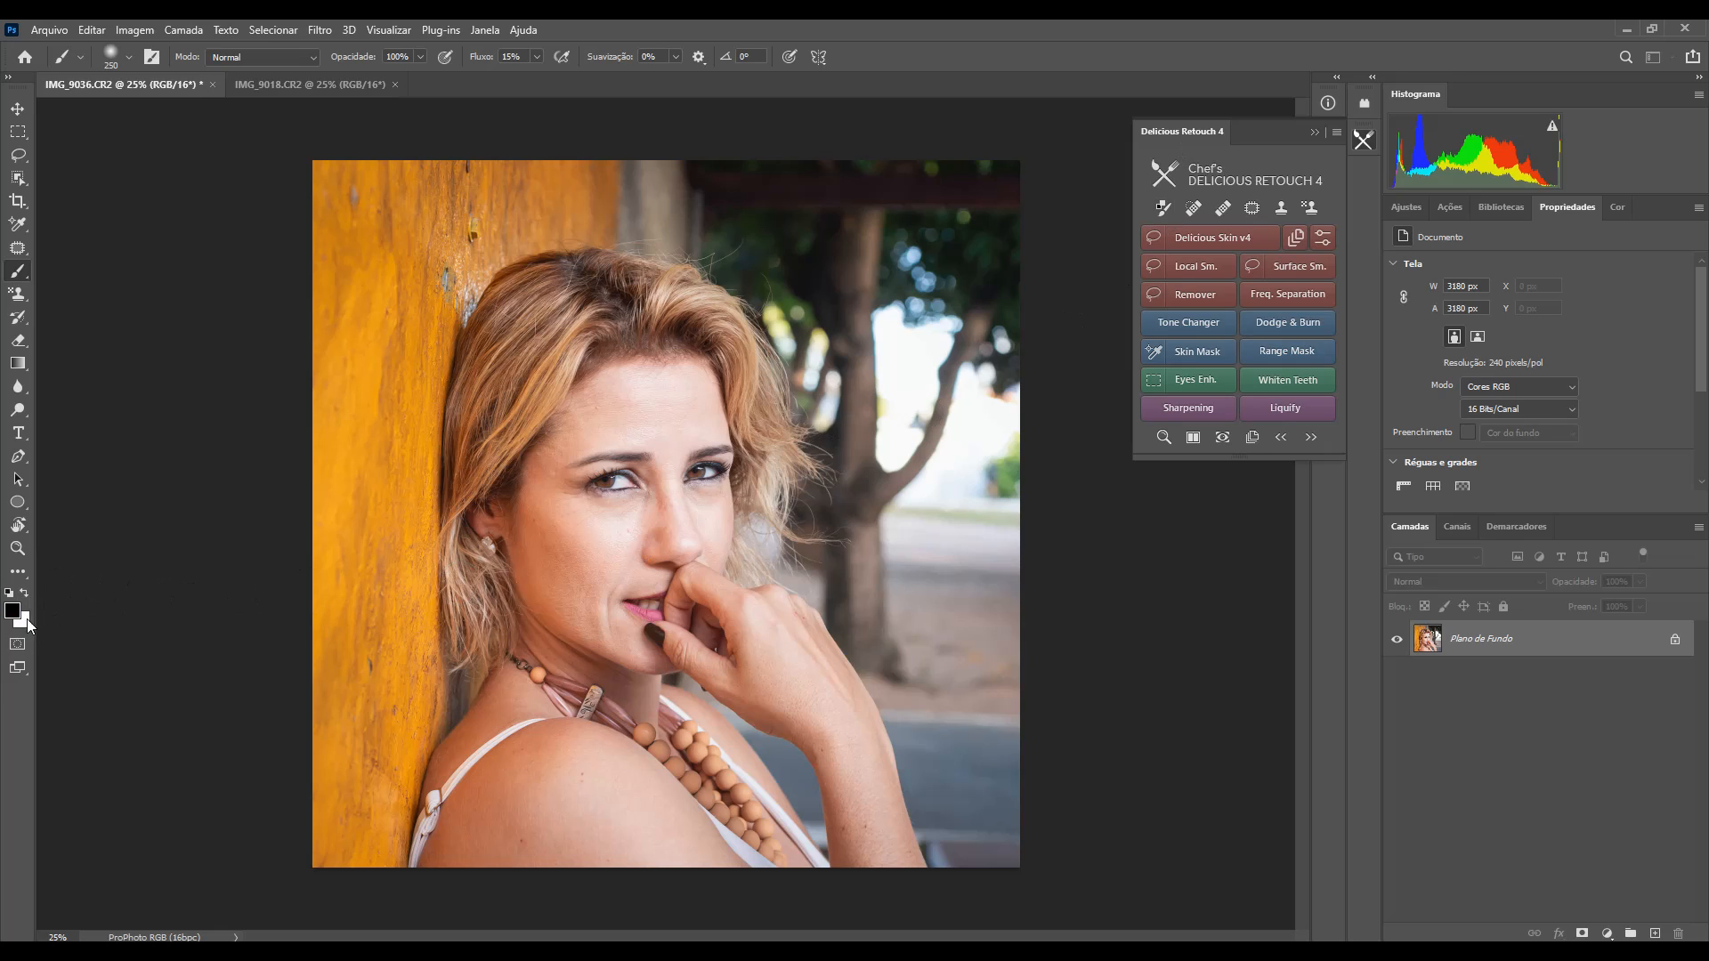
Step: Activate the Delicious Retouch brush repeatedly to swap black and white, ending with white as the foreground color
left_click(1164, 208)
left_click(1166, 210)
left_click(1166, 210)
left_click(1163, 209)
left_click(1162, 210)
Step: Activate the Spot Healing Brush tool, and switch to the Patch tool (Ferramenta Correção) in the same tool group
left_click(25, 248)
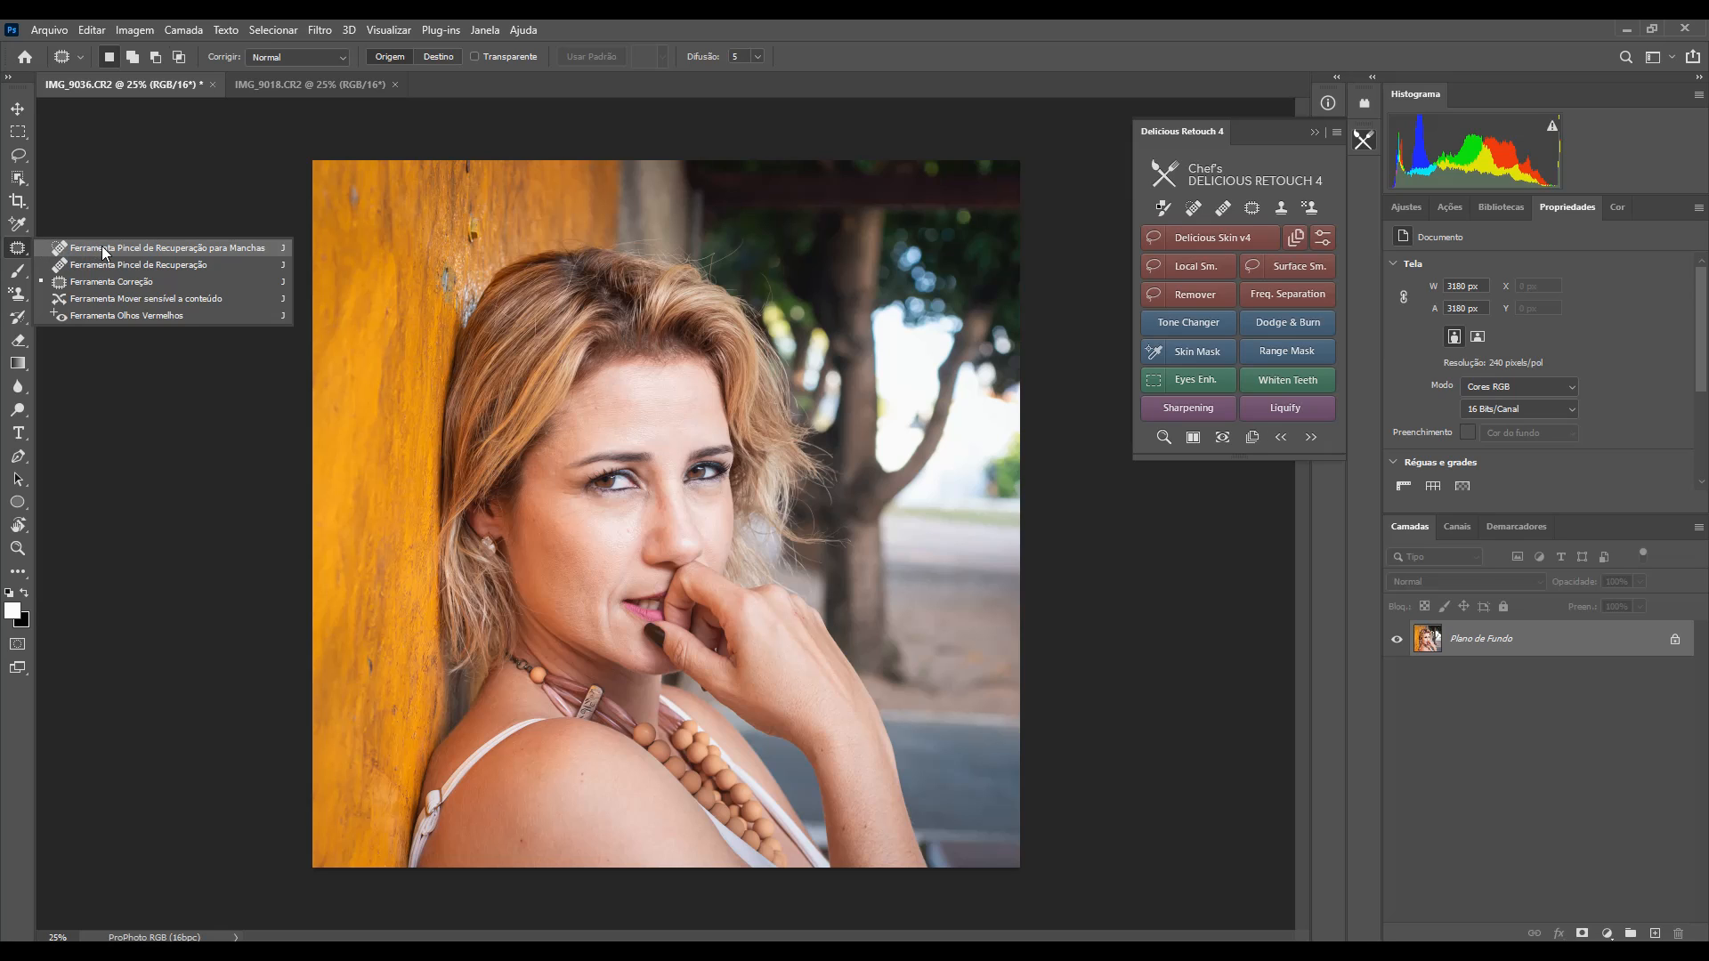
left_click(101, 246)
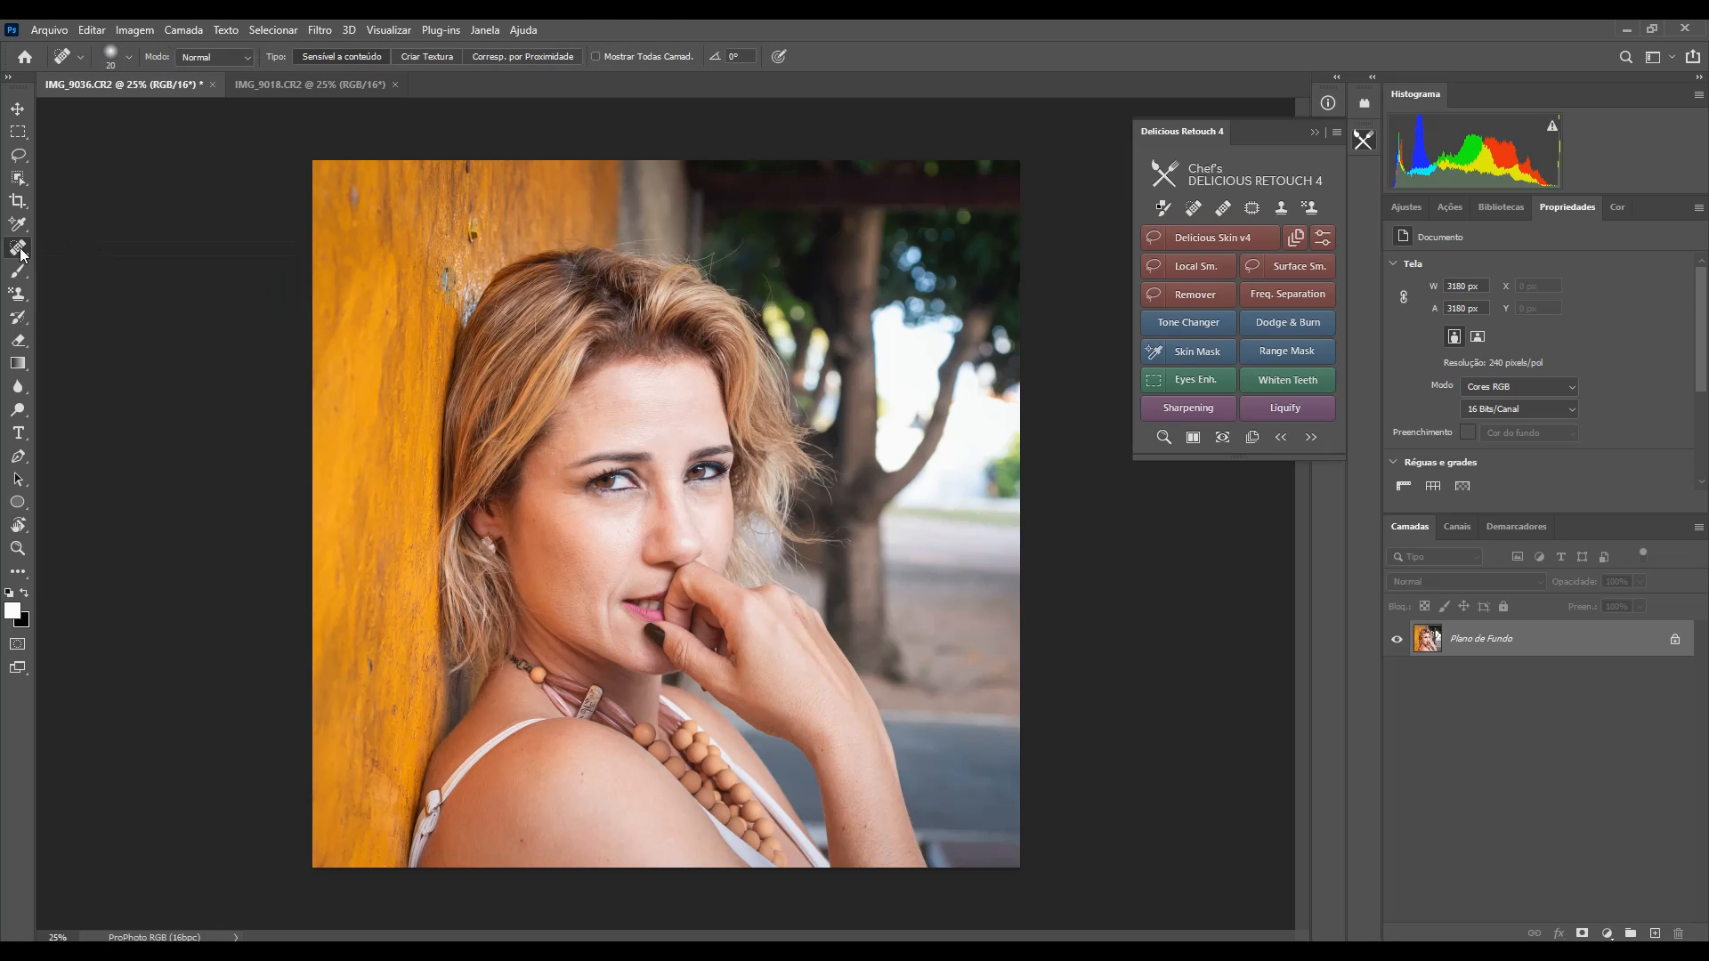
right_click(21, 251)
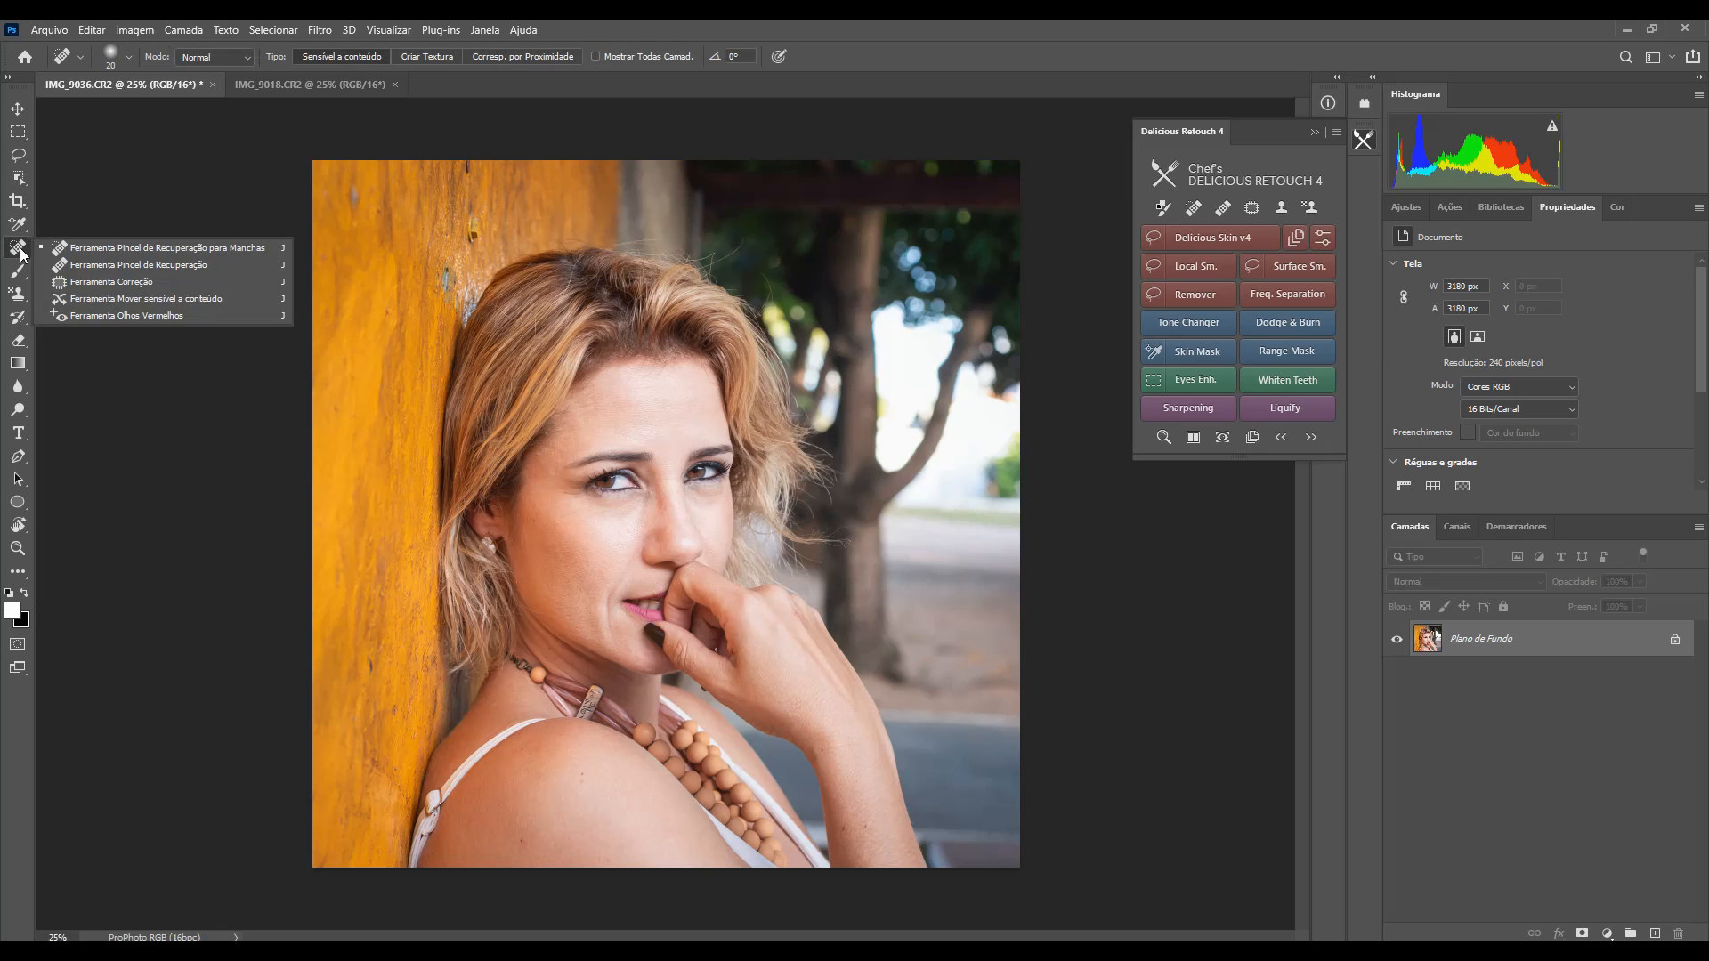
left_click(107, 282)
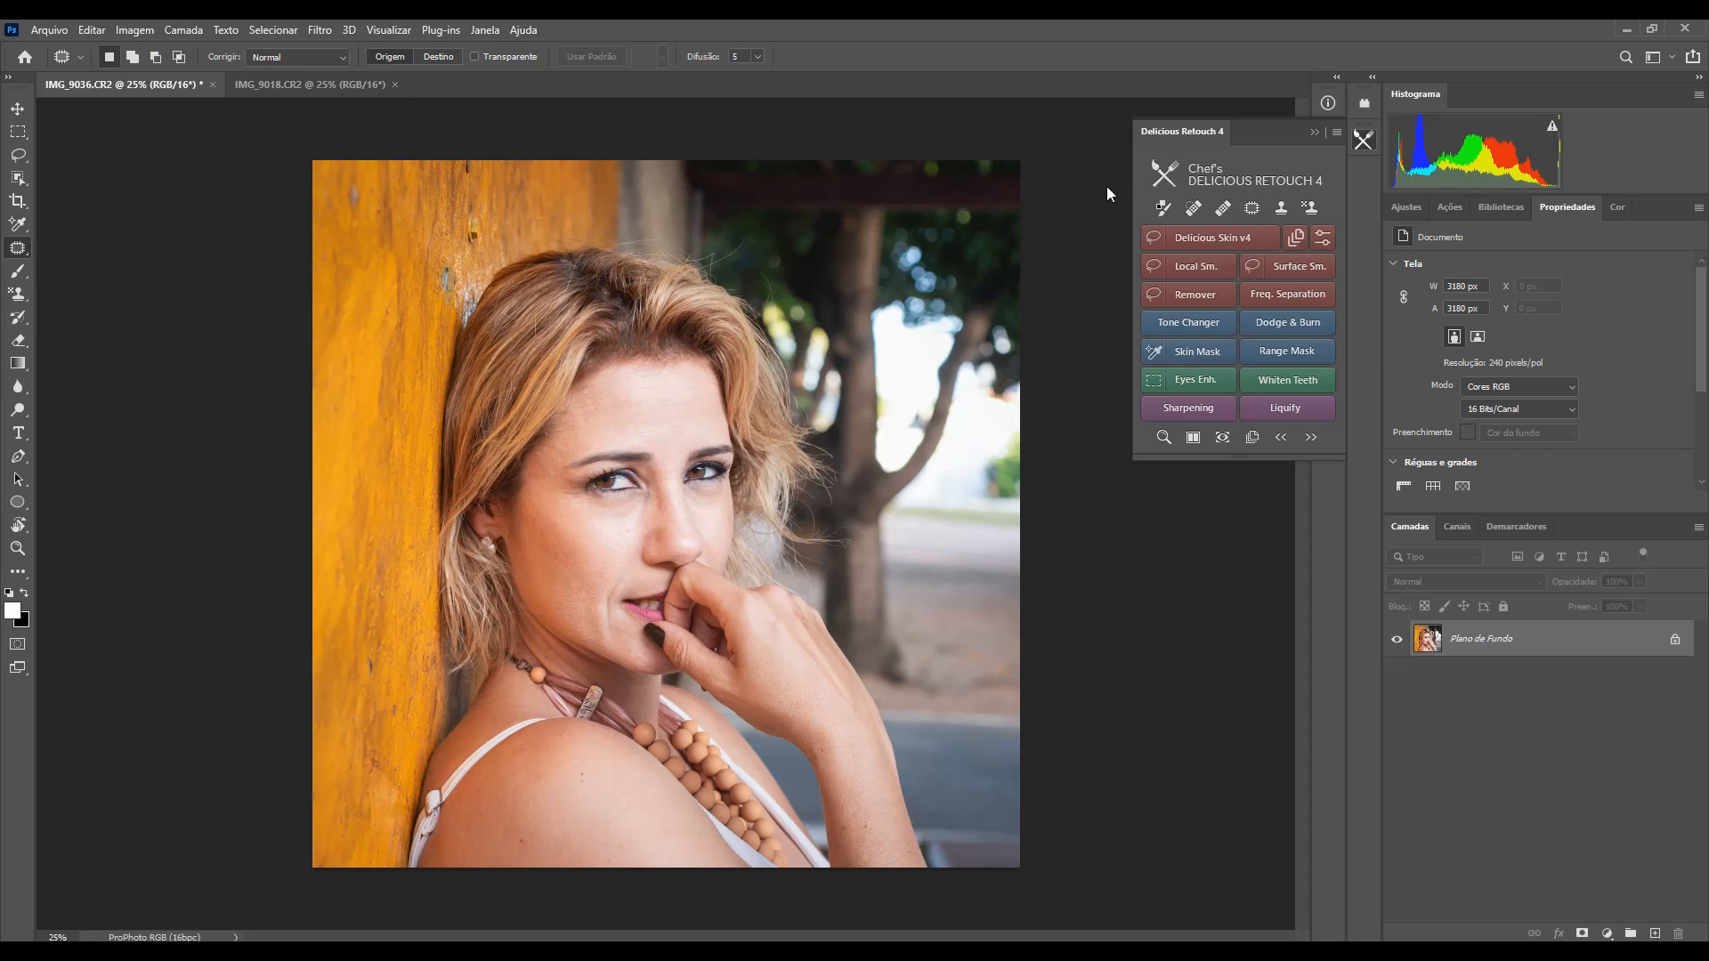
Step: Activate the Clone Stamp tool (Ferramenta Carimbo) and switch to the Pattern Stamp tool (Ferramenta Carimbo de Padrão)
left_click(19, 298)
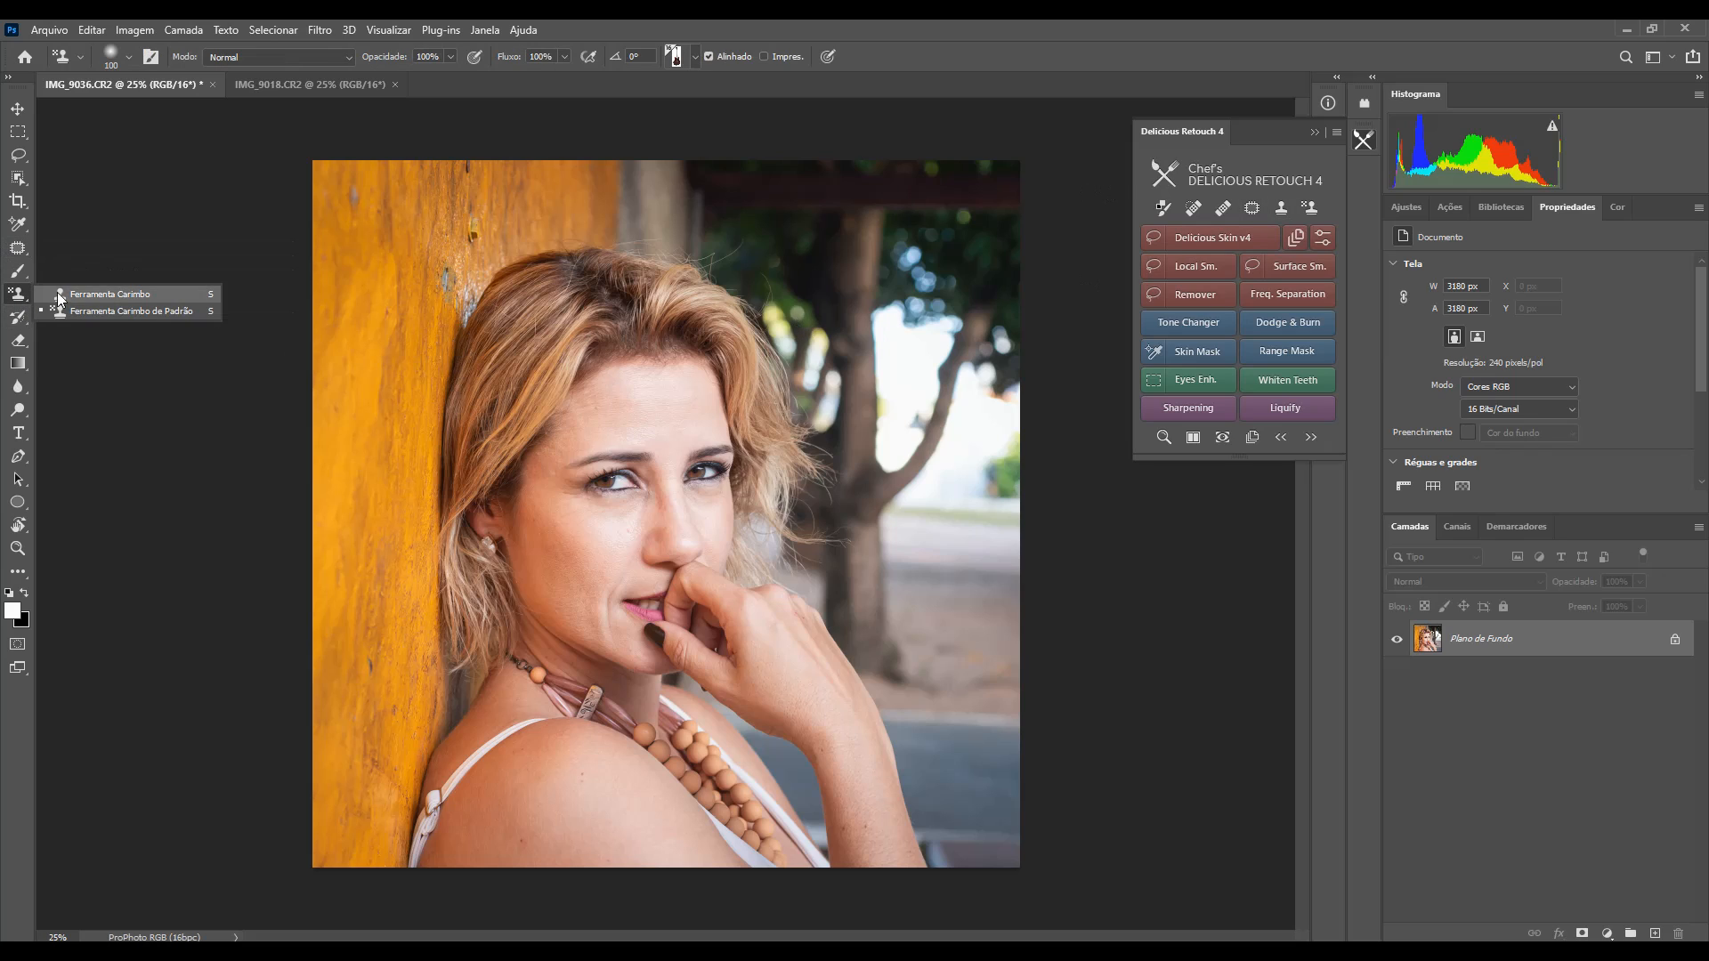
left_click(81, 293)
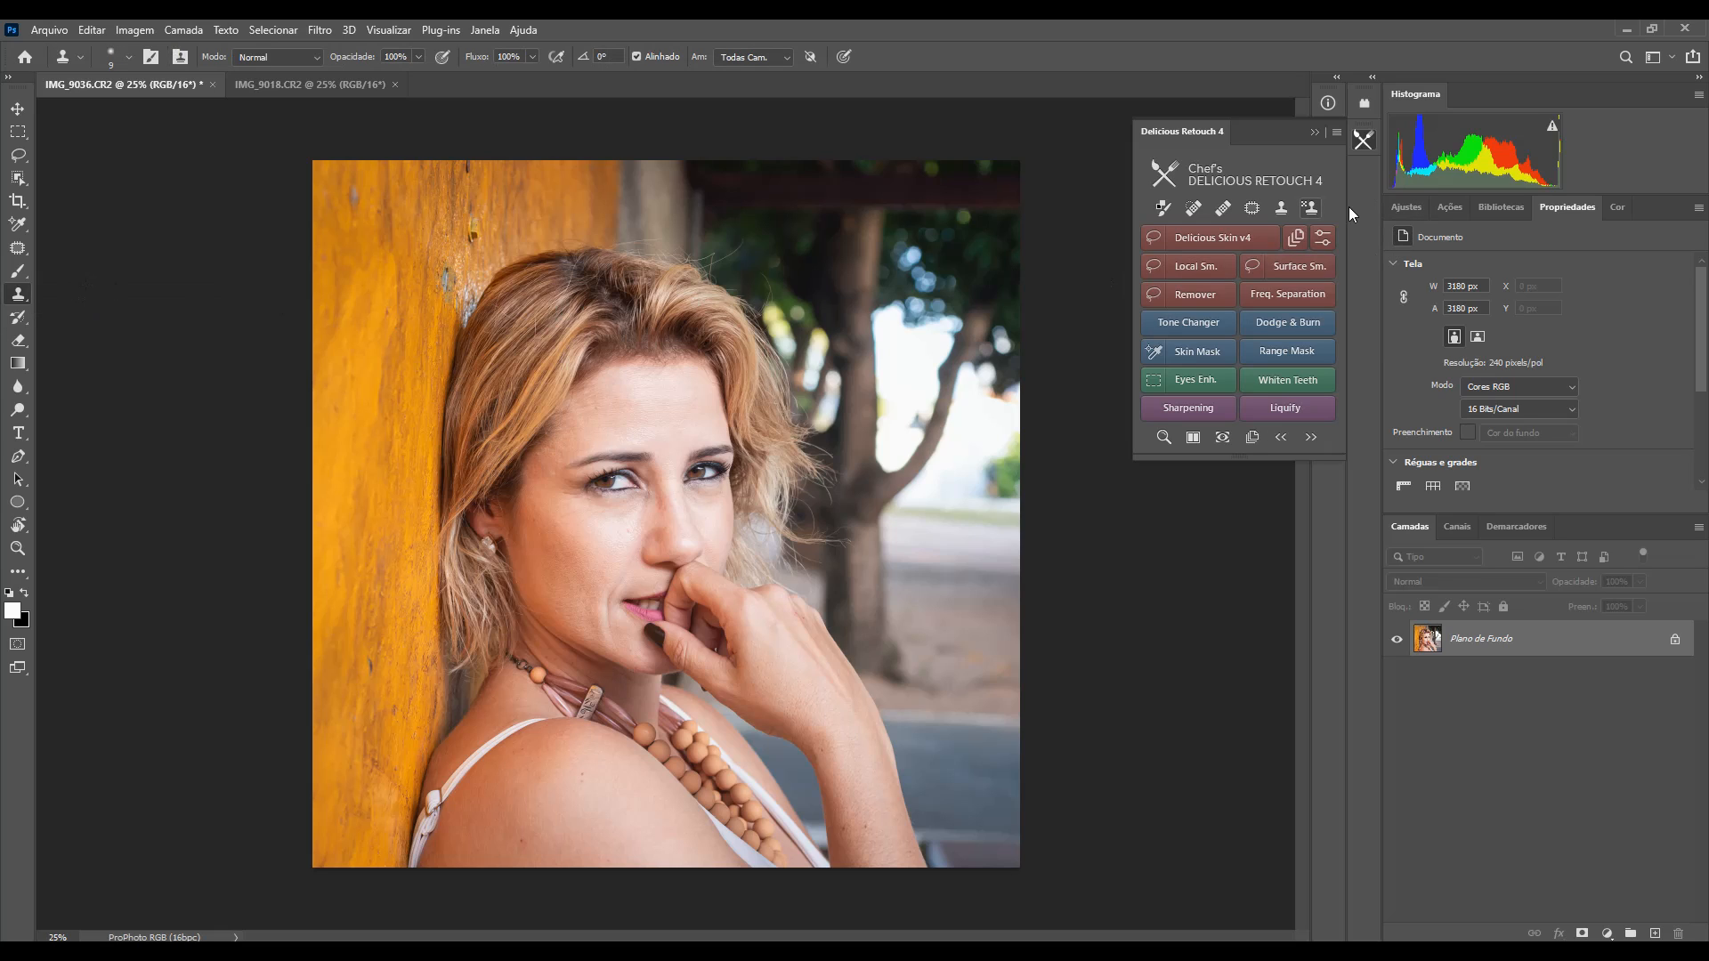
left_click(19, 306)
left_click(66, 312)
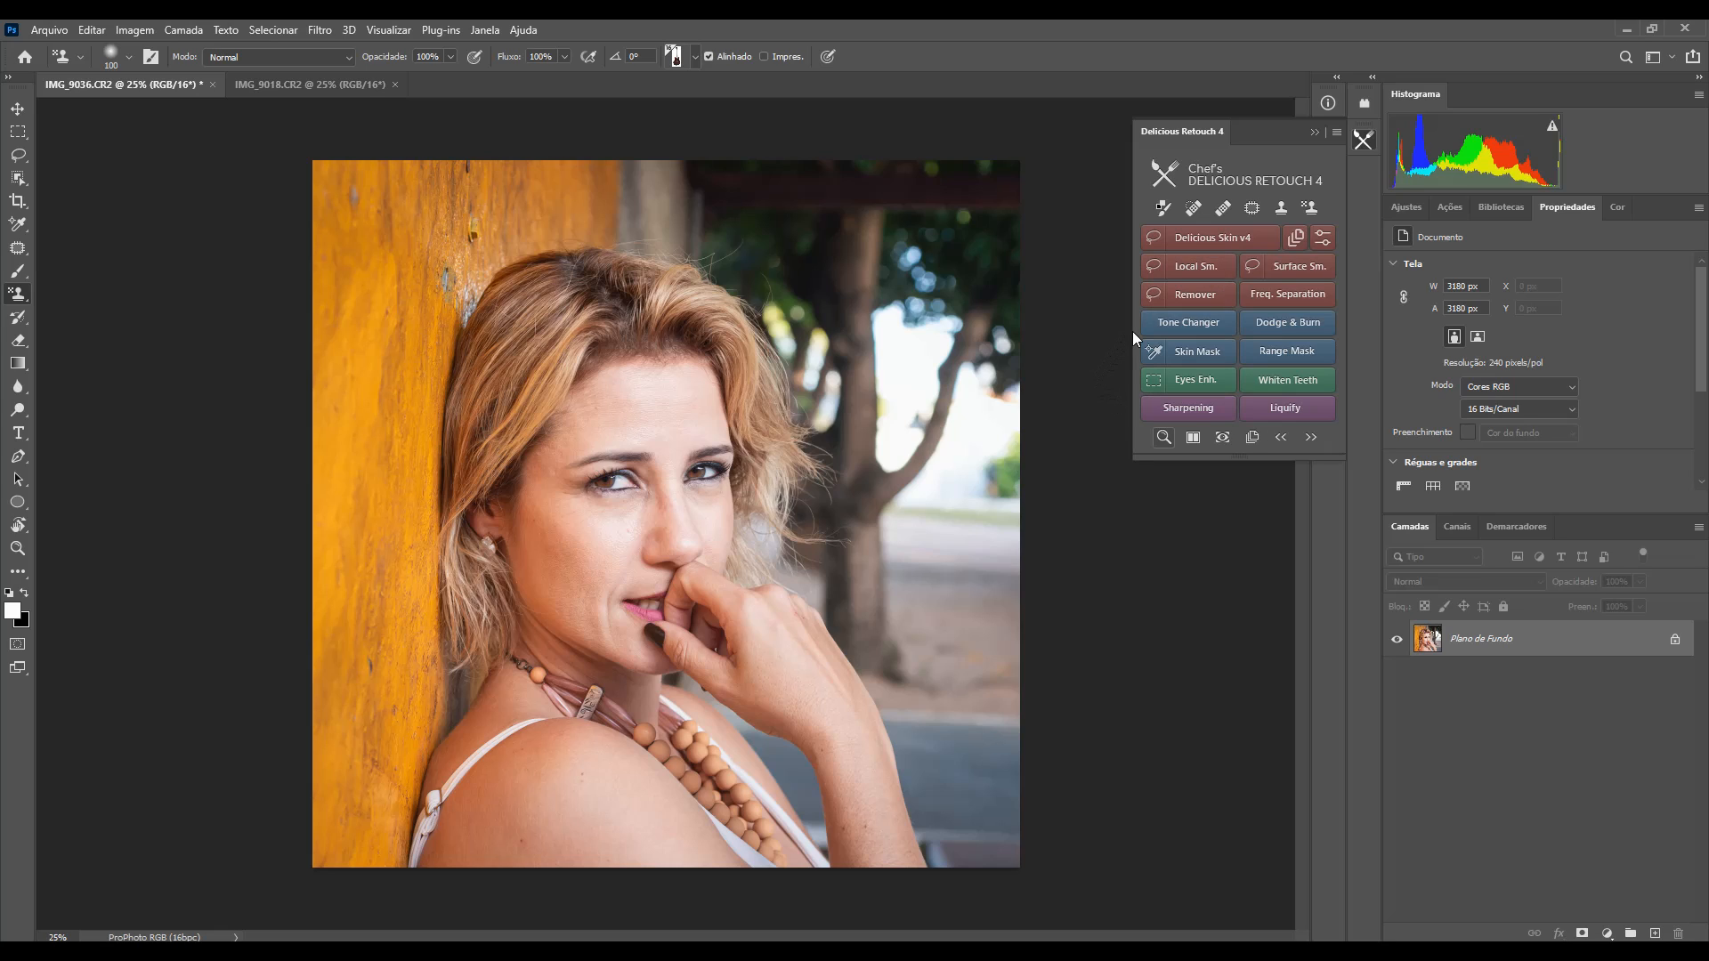
Step: Zoom in on the face with the Zoom tool, and open the portrait in Dual View to adjust one window's view separately
left_click(1163, 437)
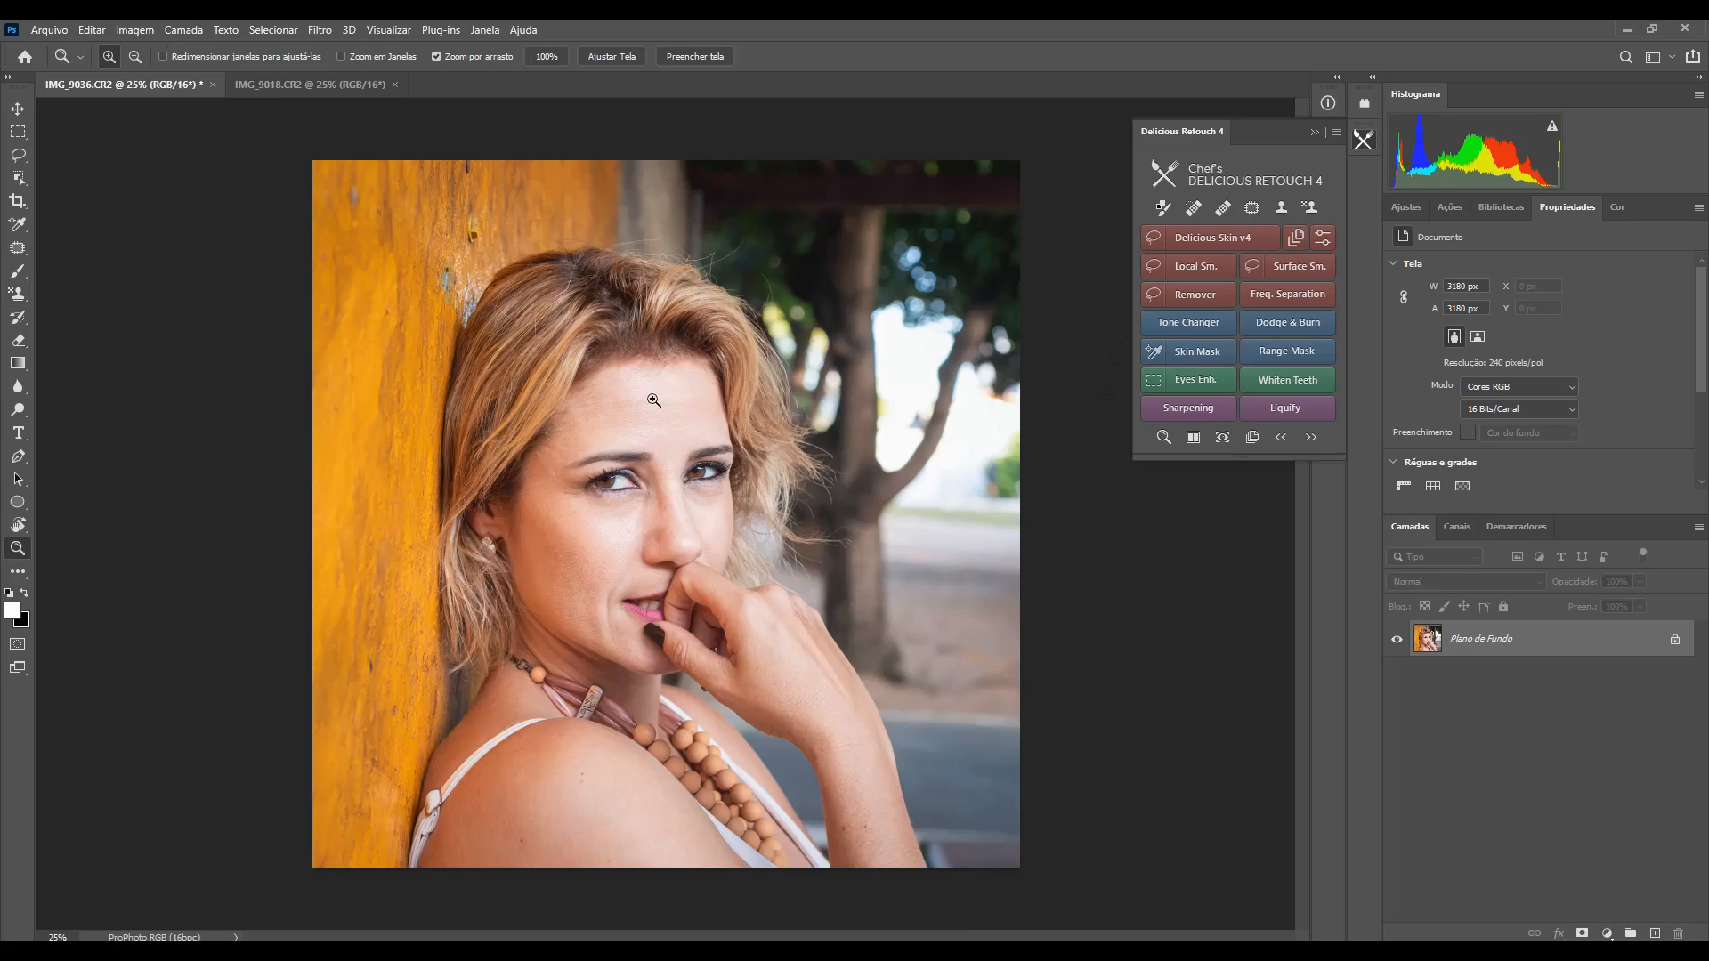
left_click_drag(654, 401, 670, 478)
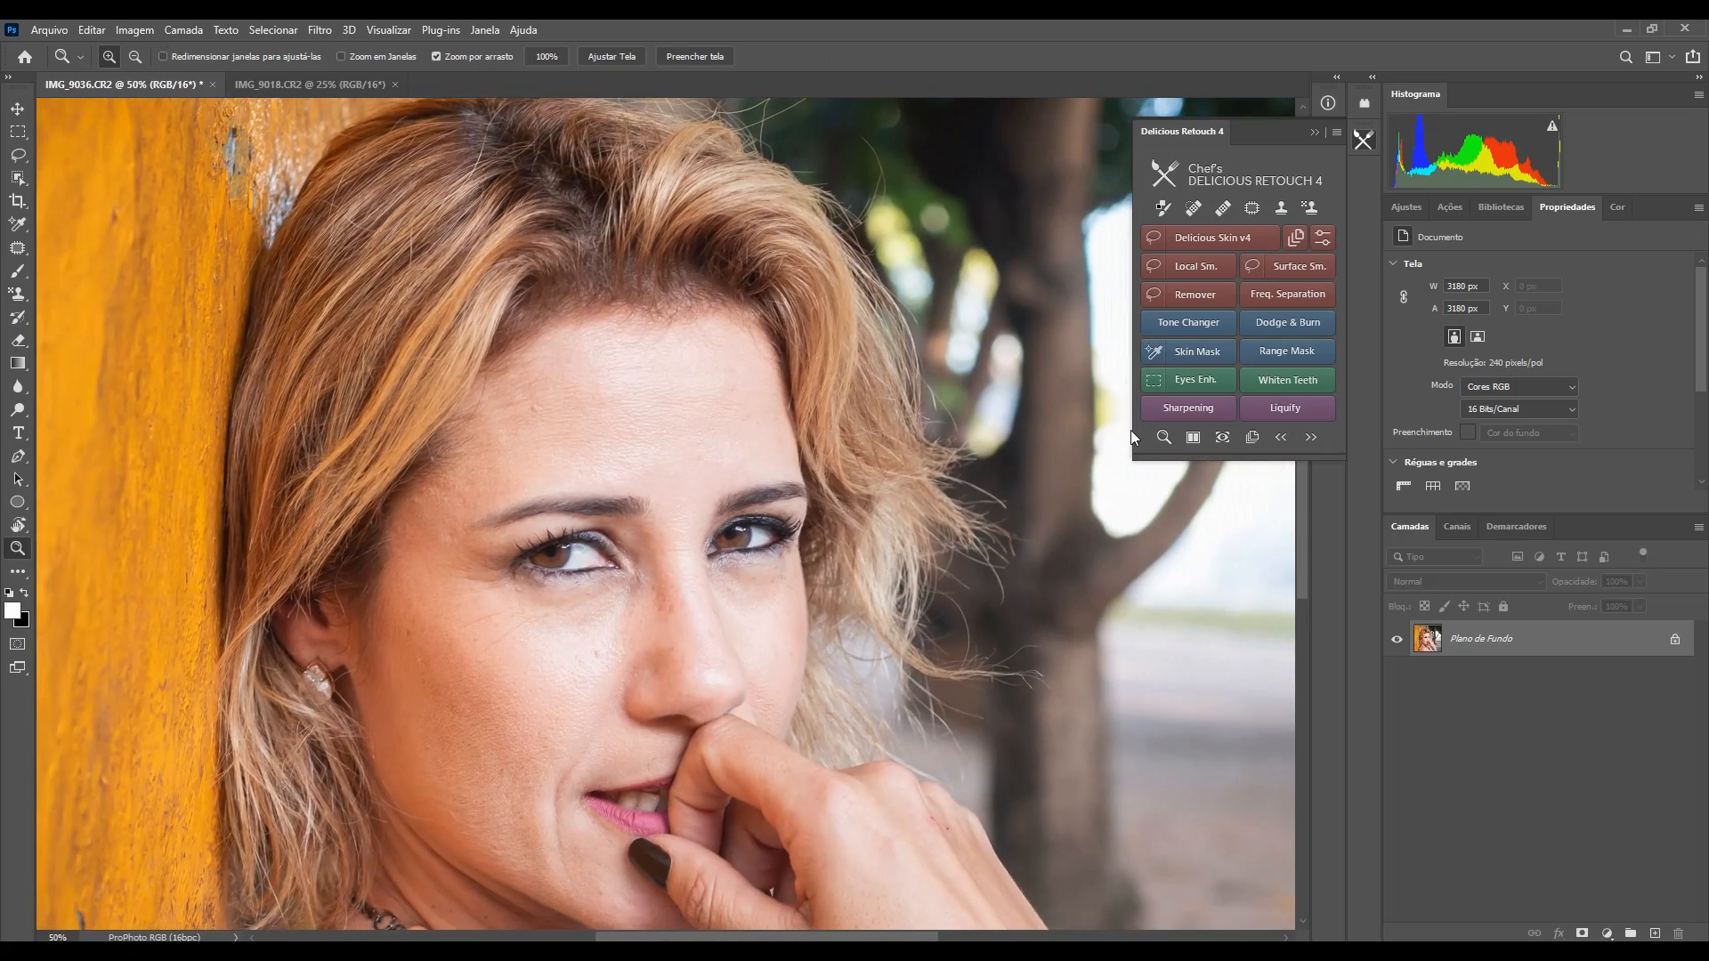
left_click(1192, 437)
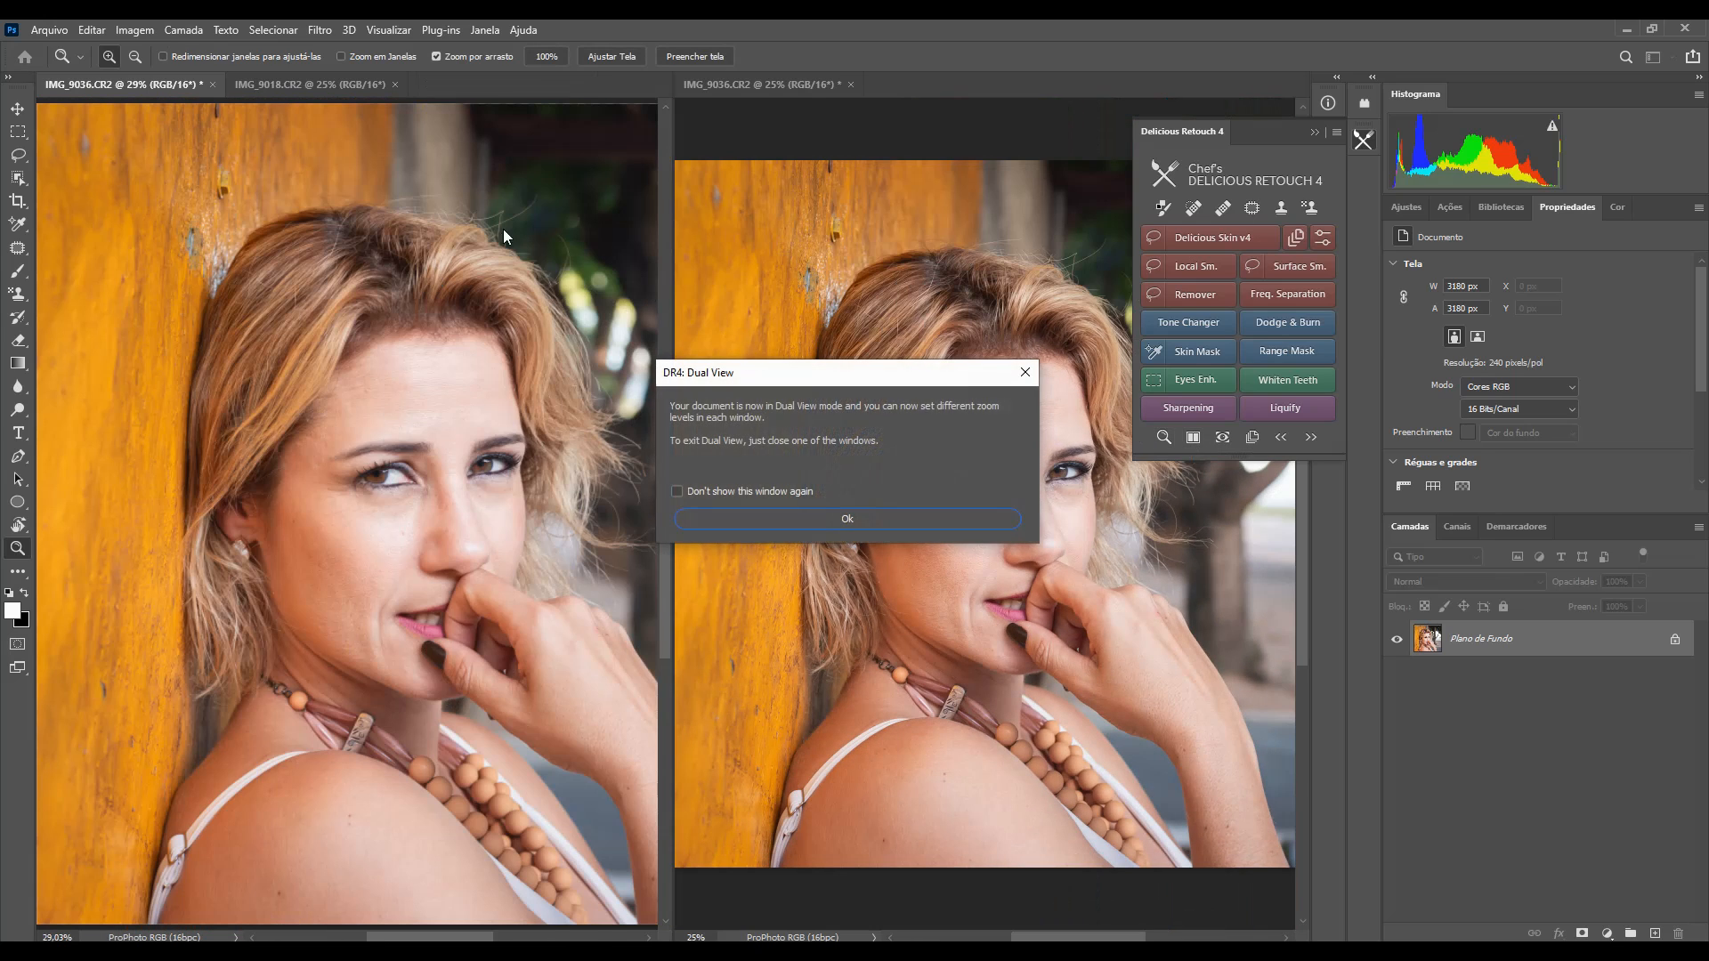
left_click(881, 520)
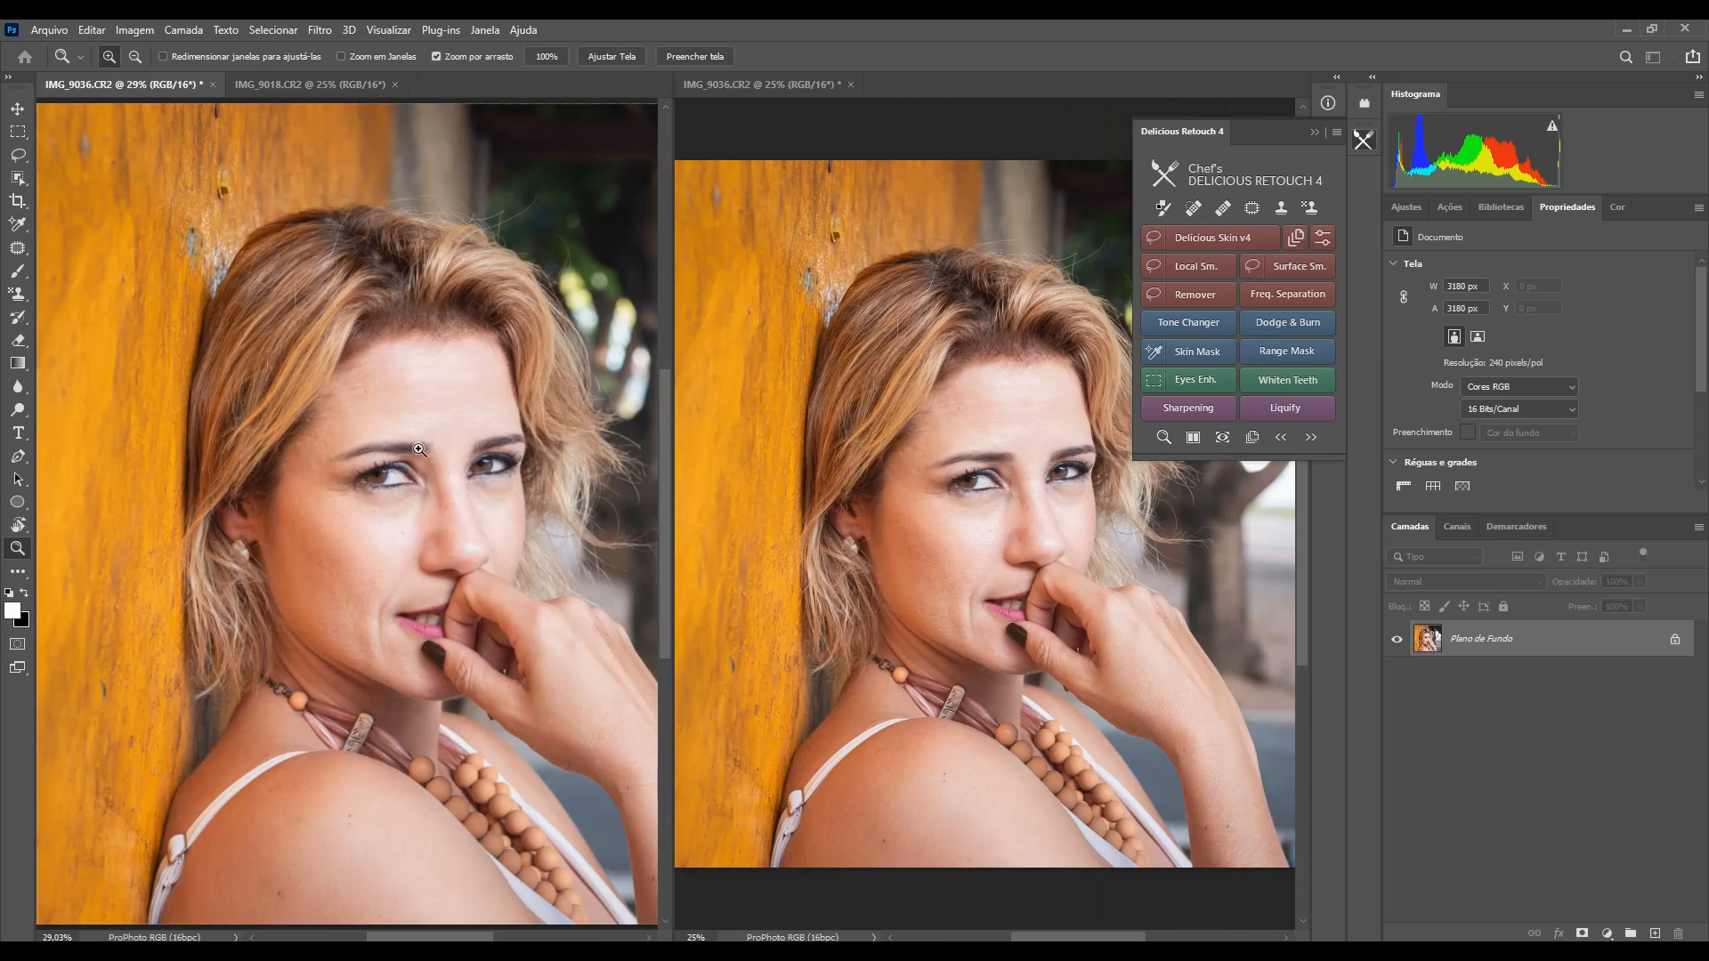
left_click_drag(236, 316, 299, 363)
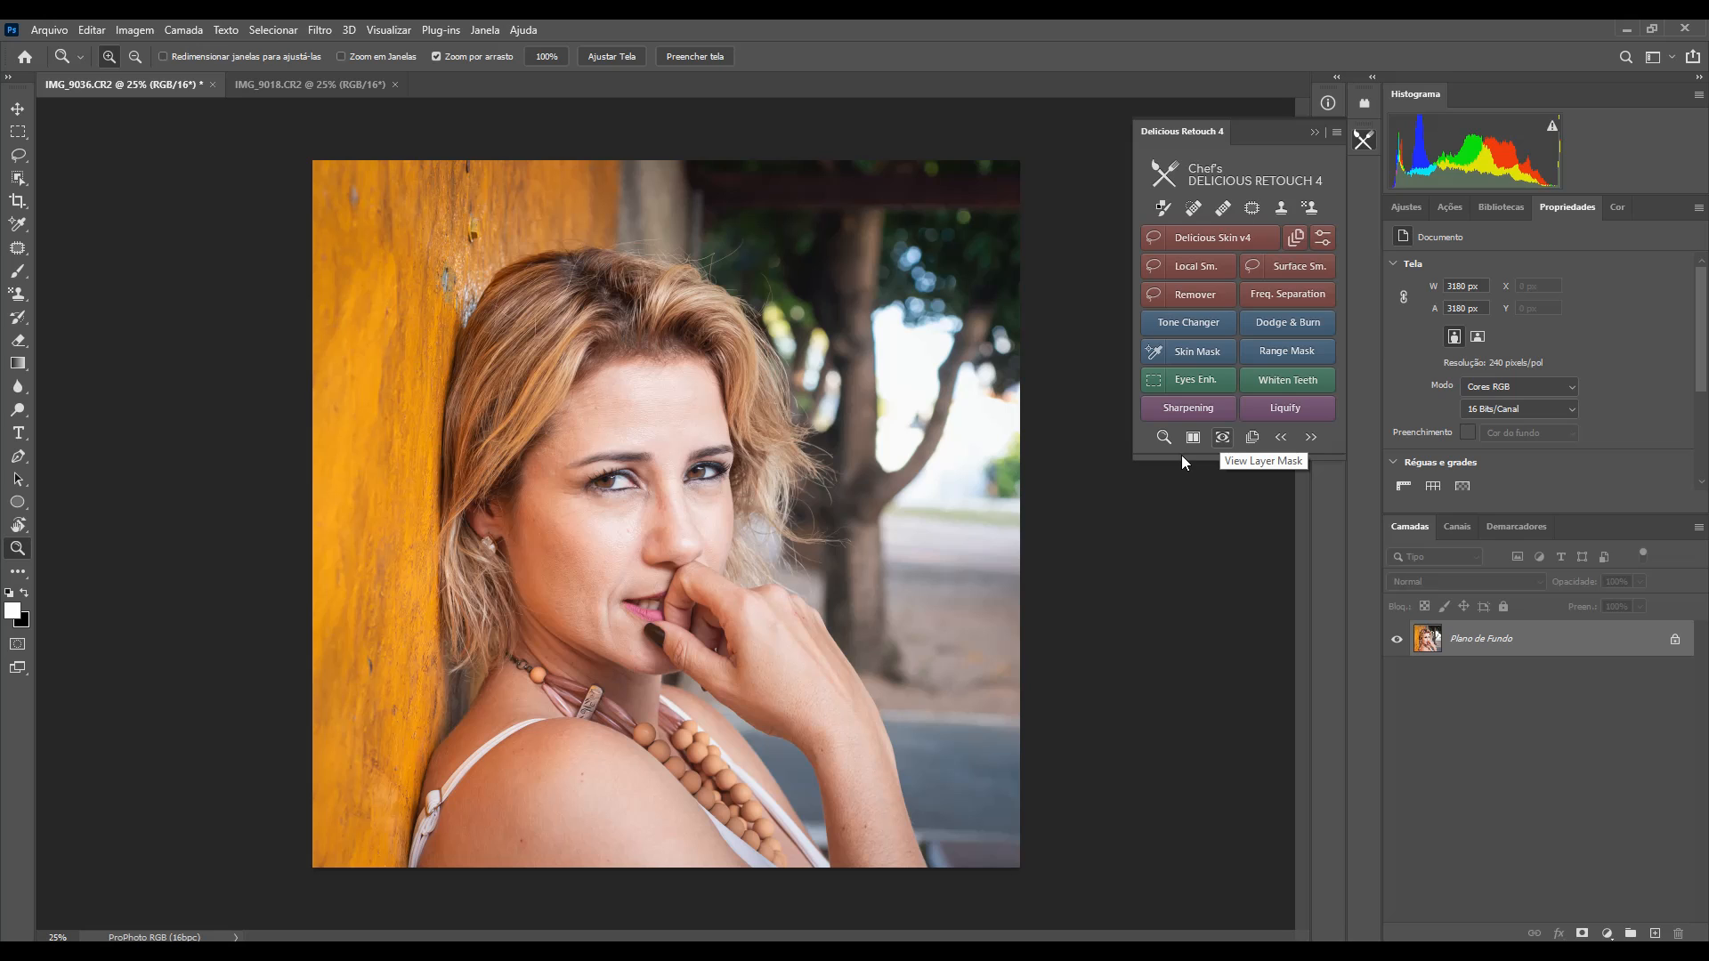
Step: Add a Curves adjustment layer and shape an S-curve that raises the highlights and lowers the shadows
left_click(1410, 209)
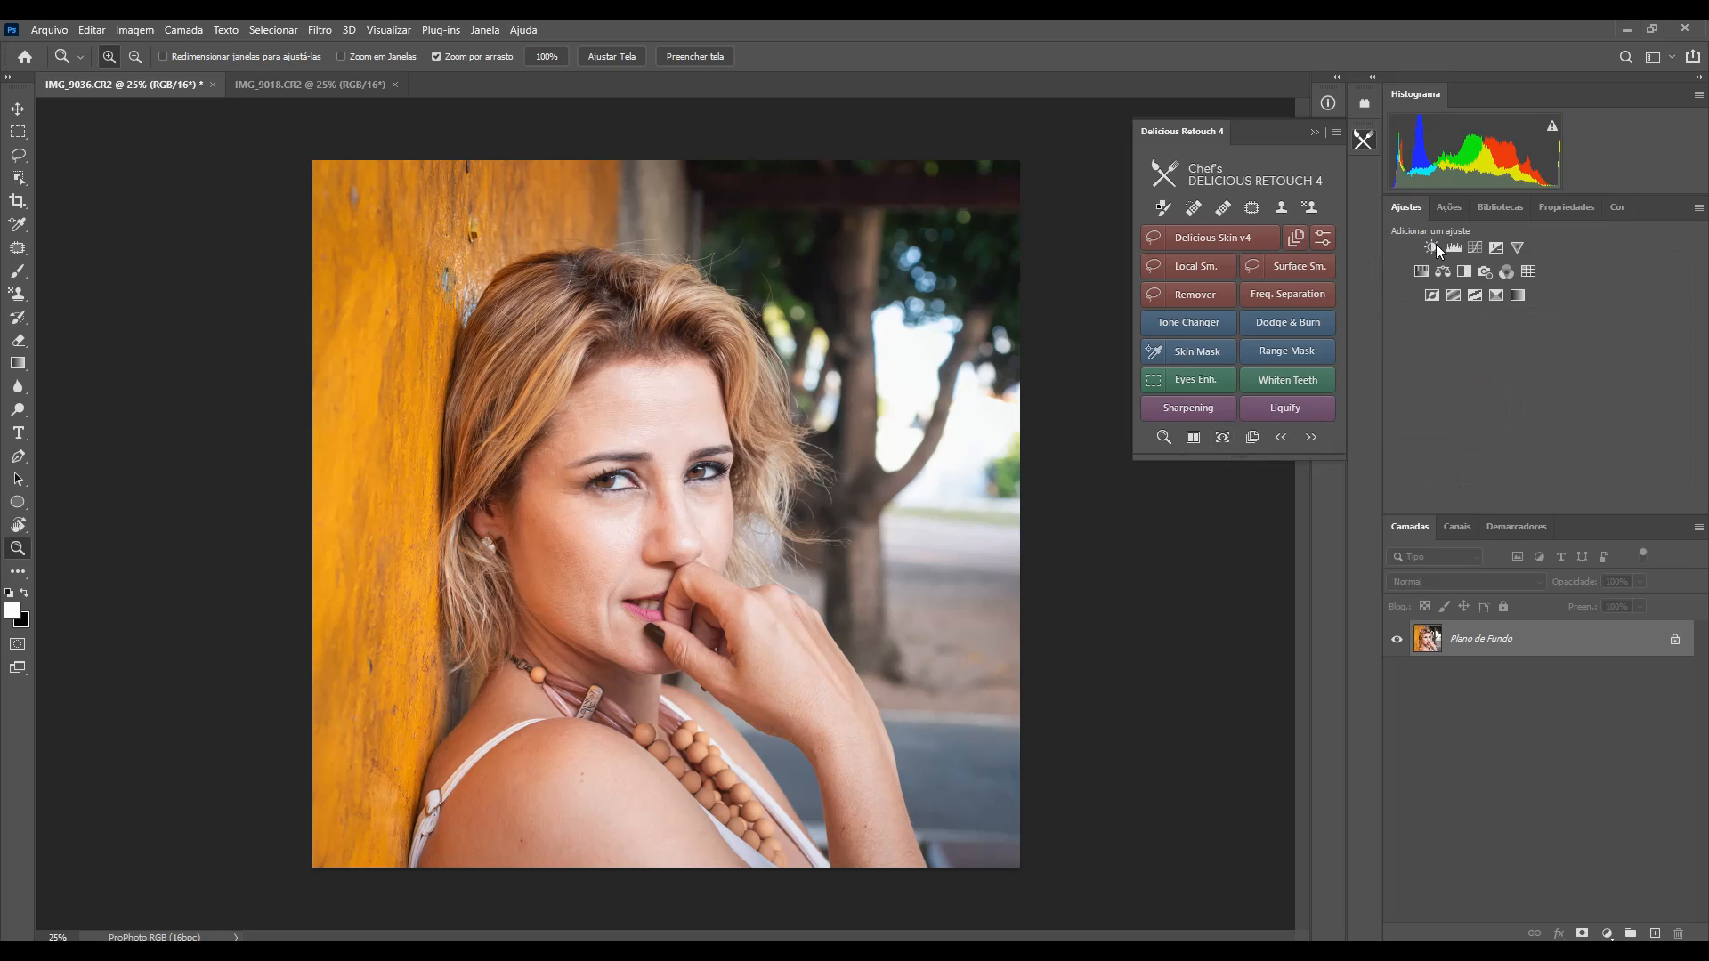
left_click(1474, 247)
left_click_drag(1580, 388, 1606, 361)
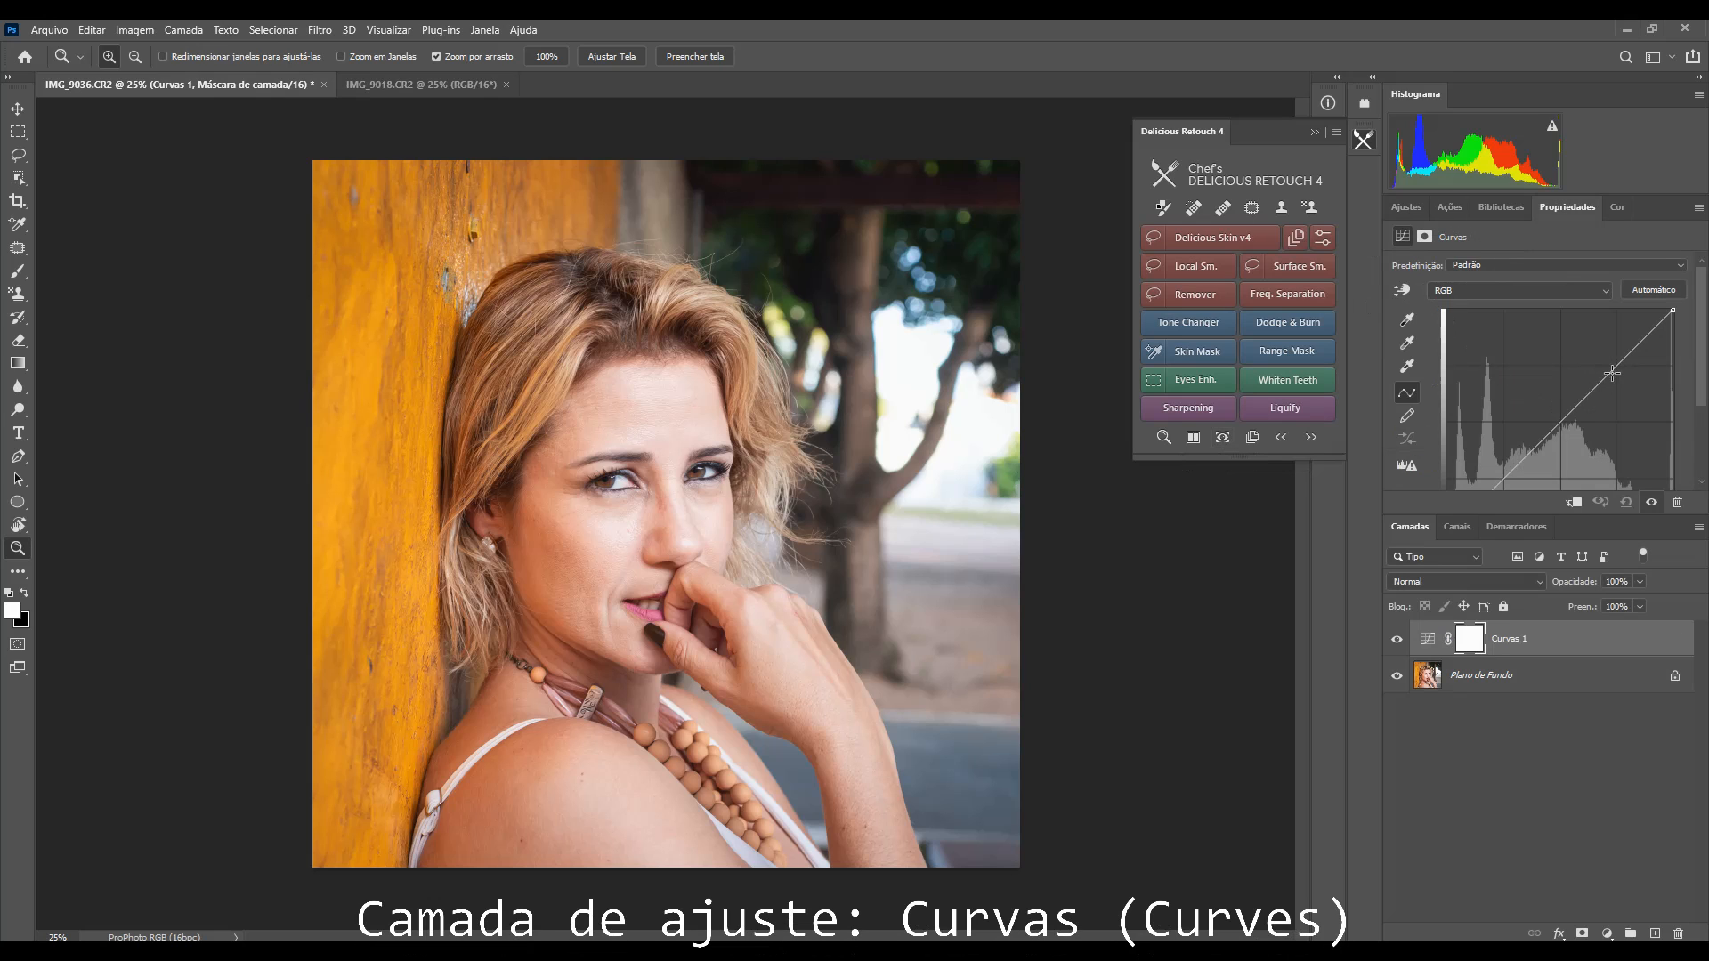
left_click_drag(1507, 462, 1524, 486)
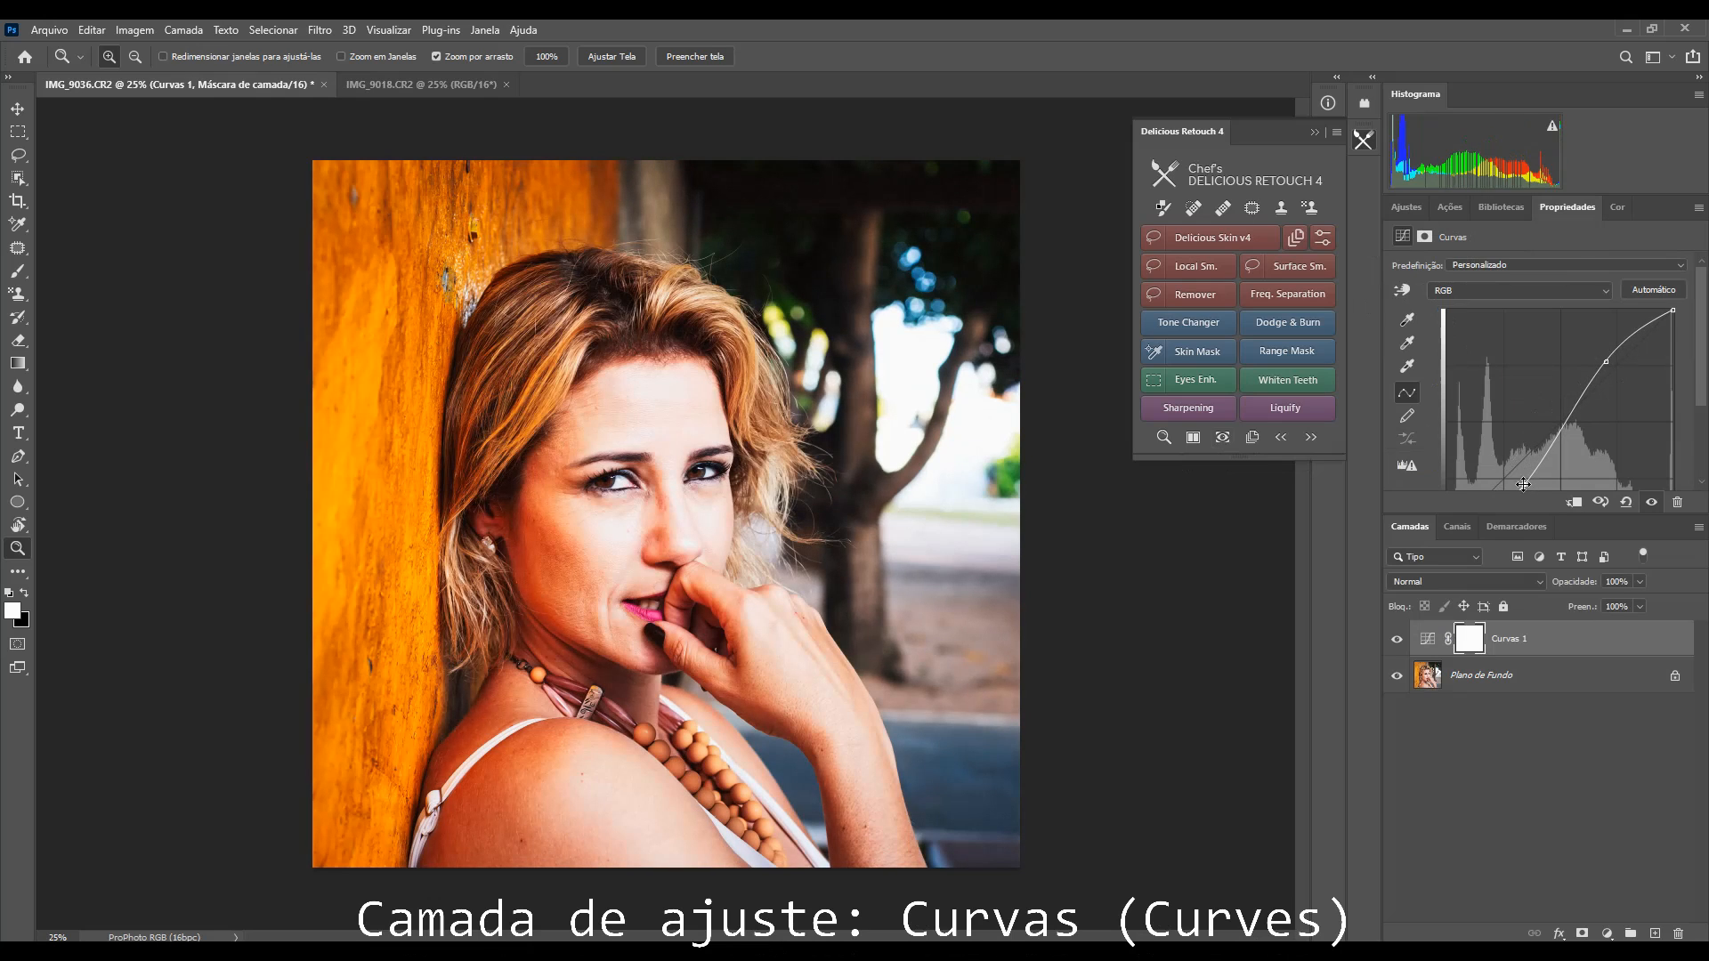
Step: Fill the Curves 1 mask with black and paint white over the eyes, nose and lips using a 250 px brush at 15% flow
left_click(1469, 639)
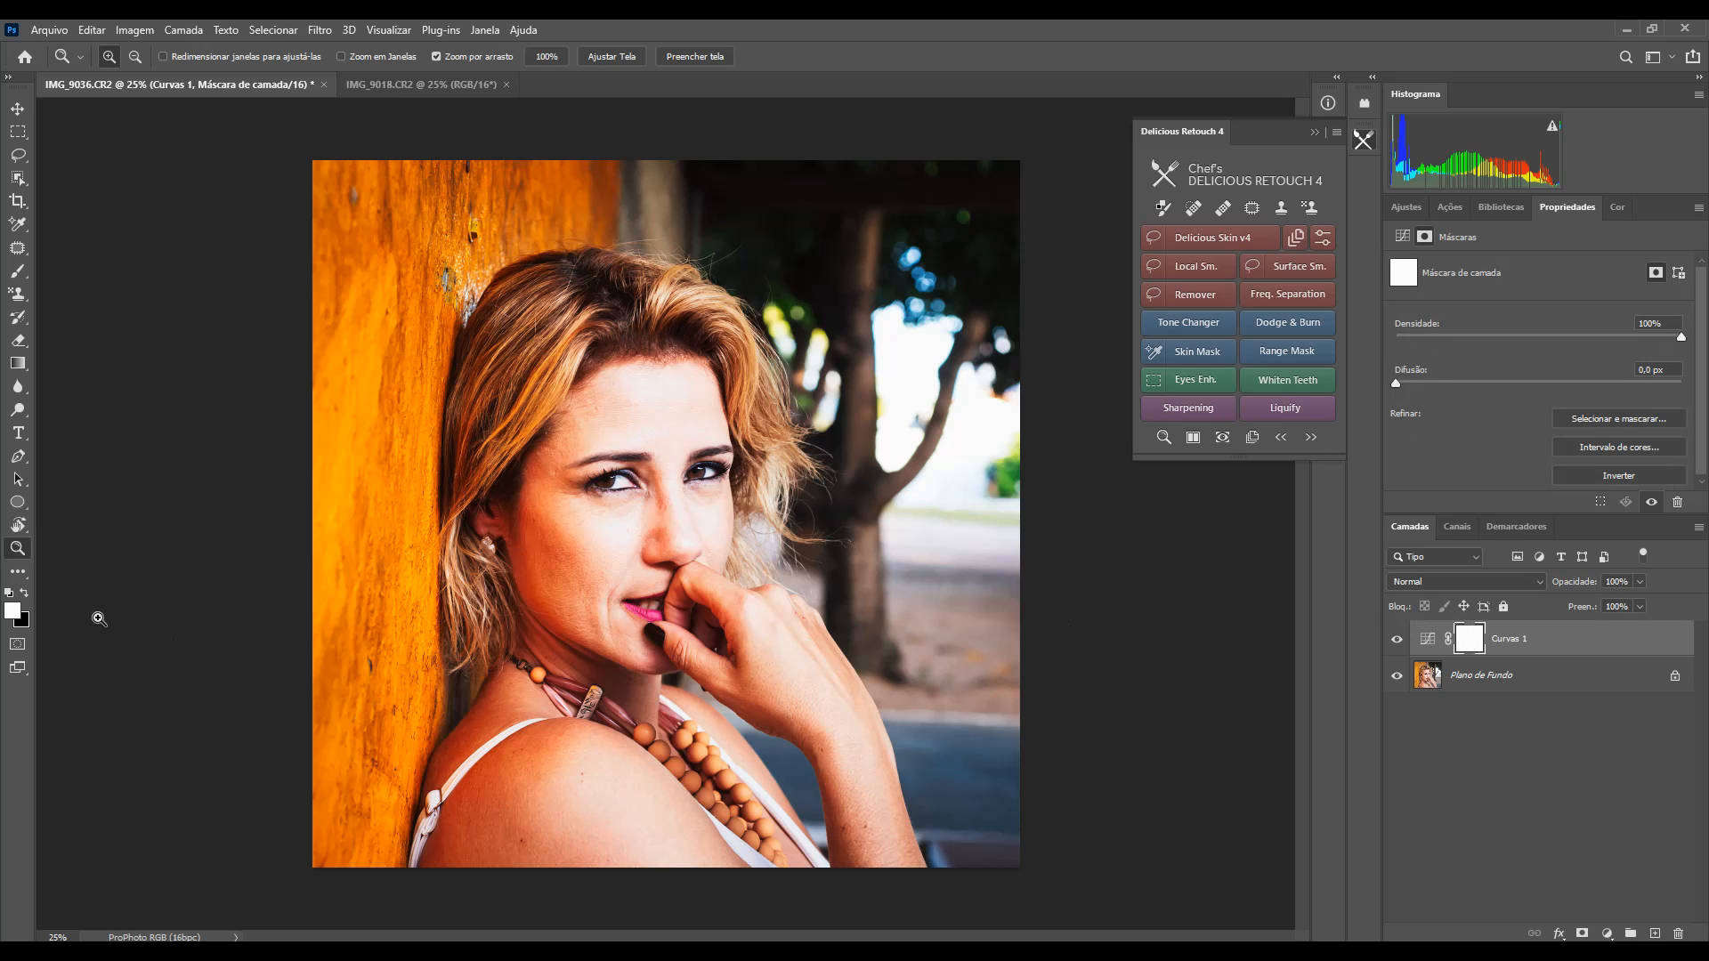
key("ctrl+BackSpace")
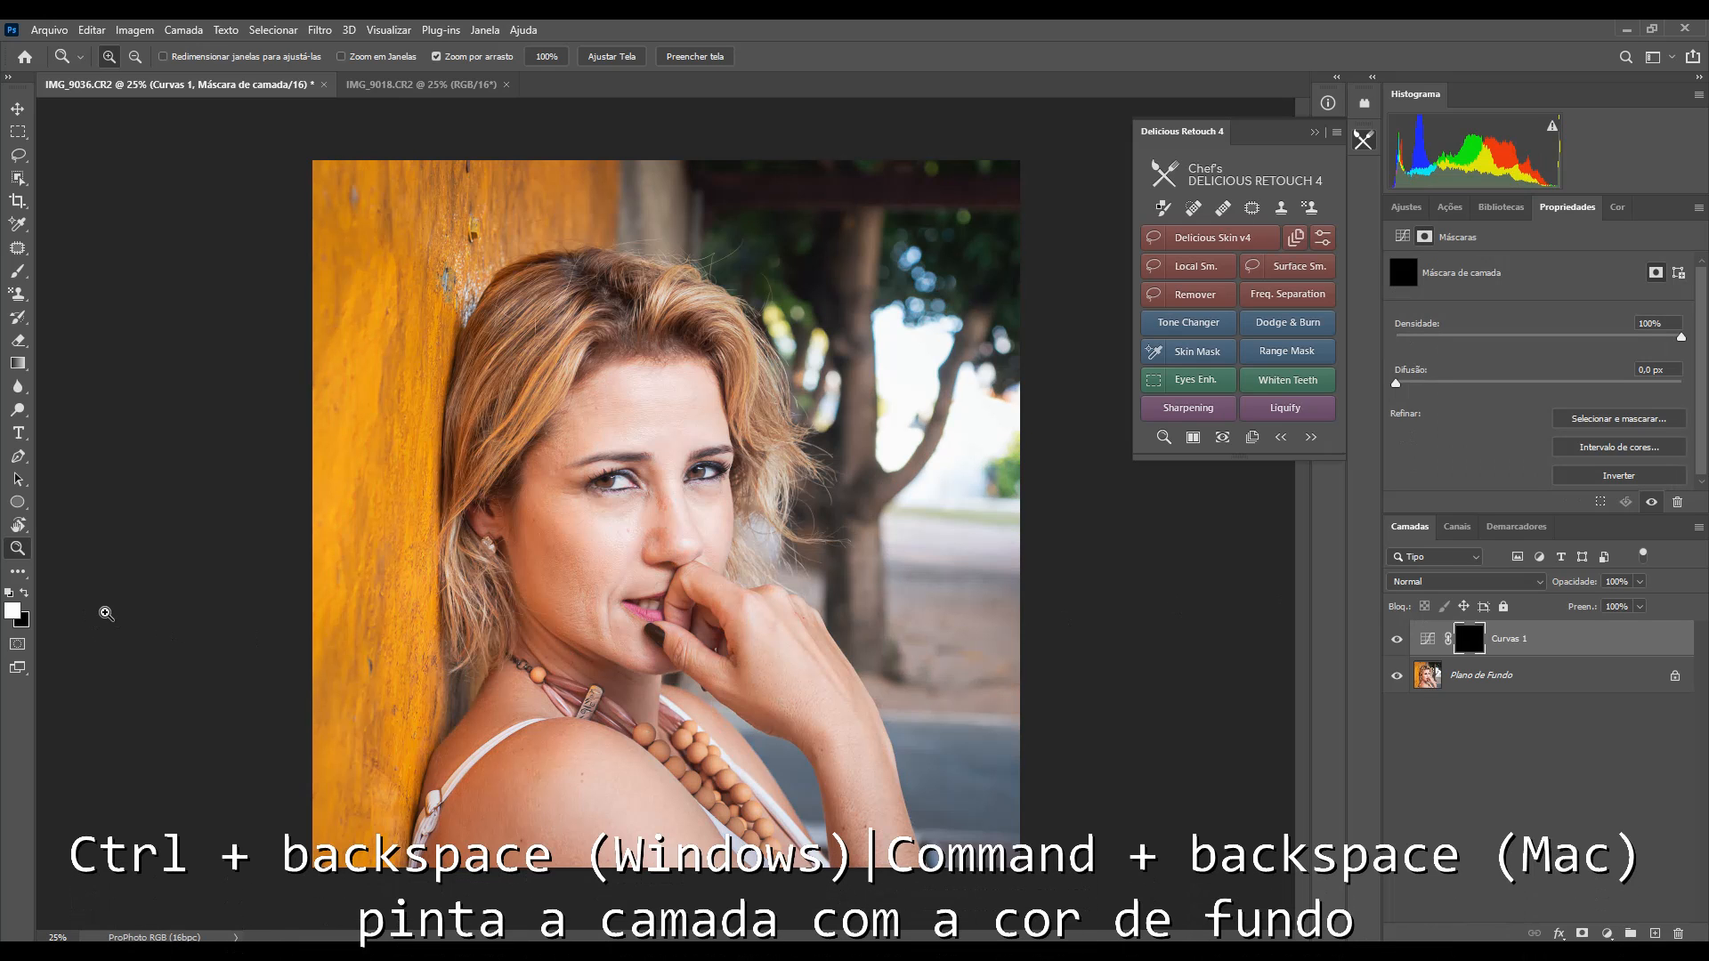
key("b")
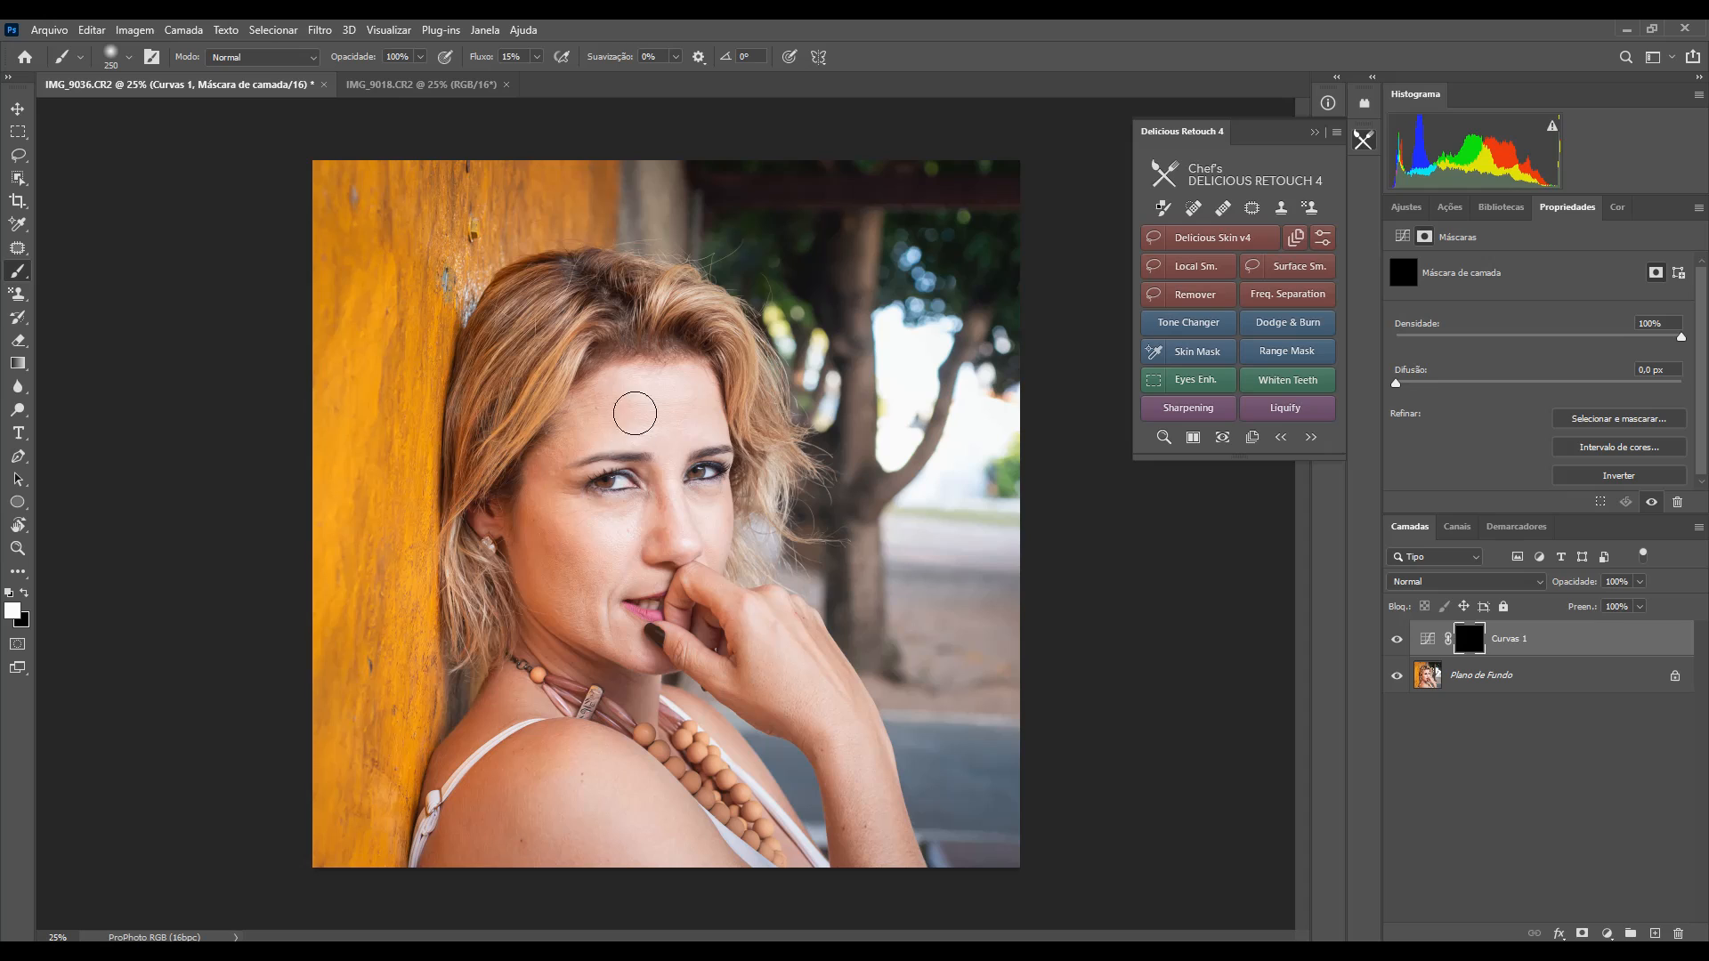
mouse_move(614, 478)
left_mouse_down()
mouse_move(736, 462)
mouse_move(680, 470)
mouse_move(696, 495)
mouse_move(670, 491)
mouse_move(663, 525)
mouse_move(691, 555)
mouse_move(672, 607)
mouse_move(616, 607)
left_mouse_up()
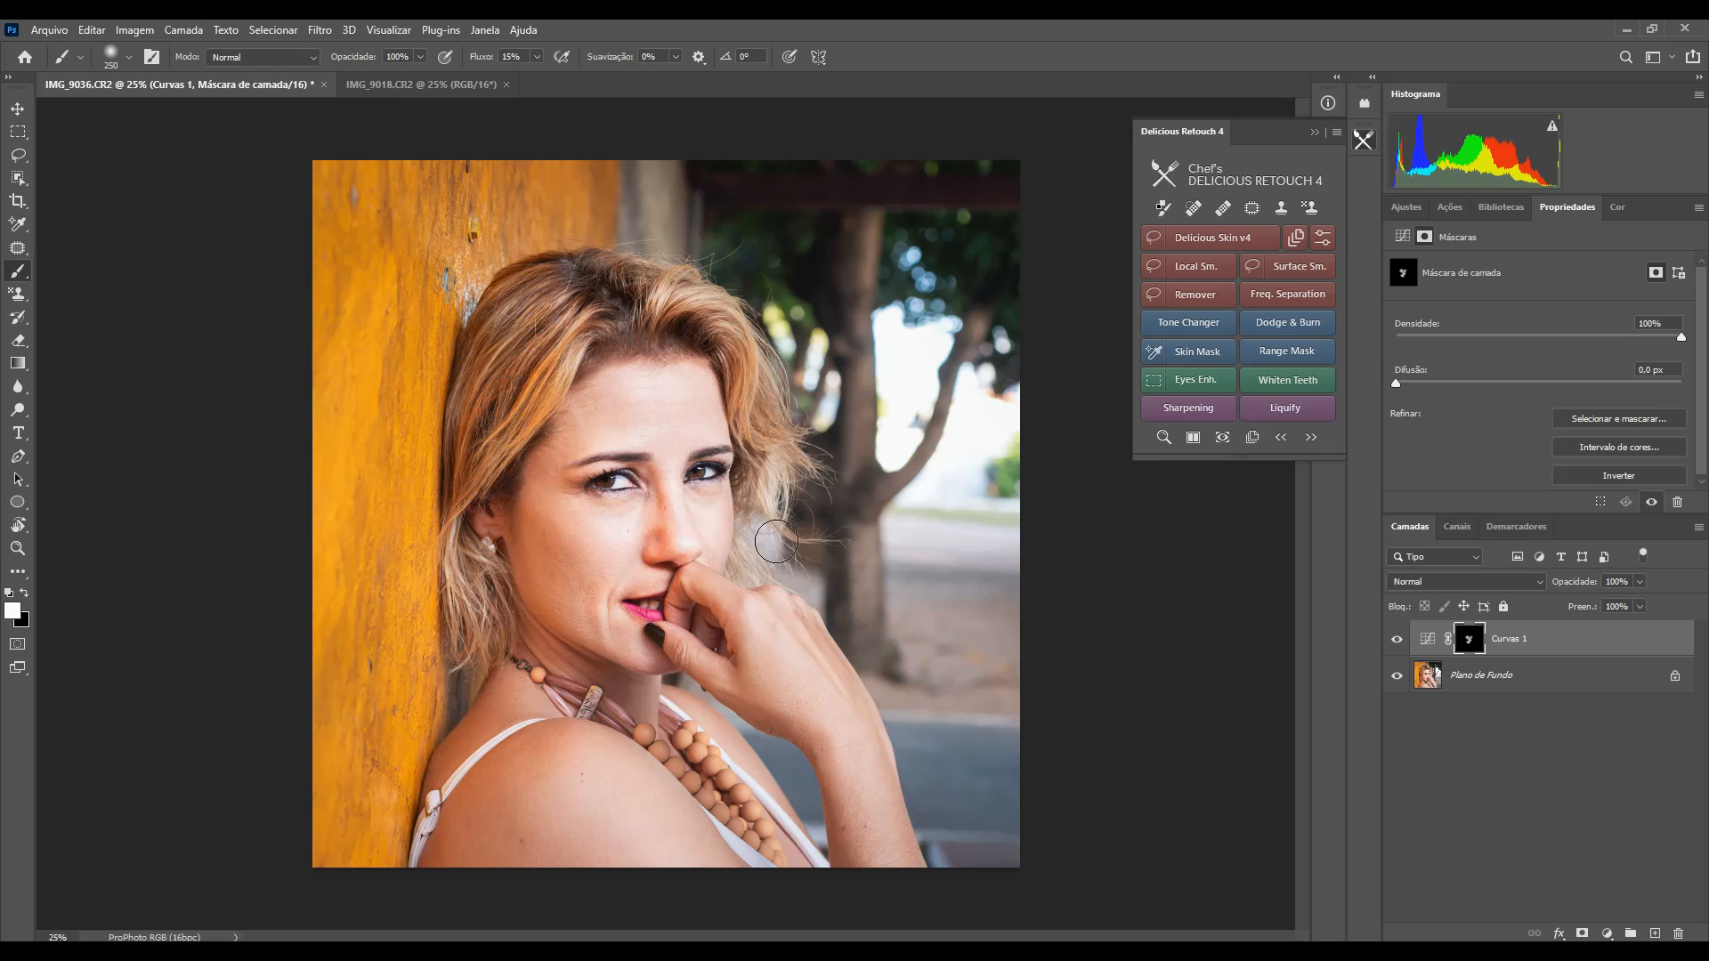
Step: Paint white over the hair on the Curvas 1 mask and toggle the layer's visibility to compare before and after
left_click_drag(461, 633, 488, 471)
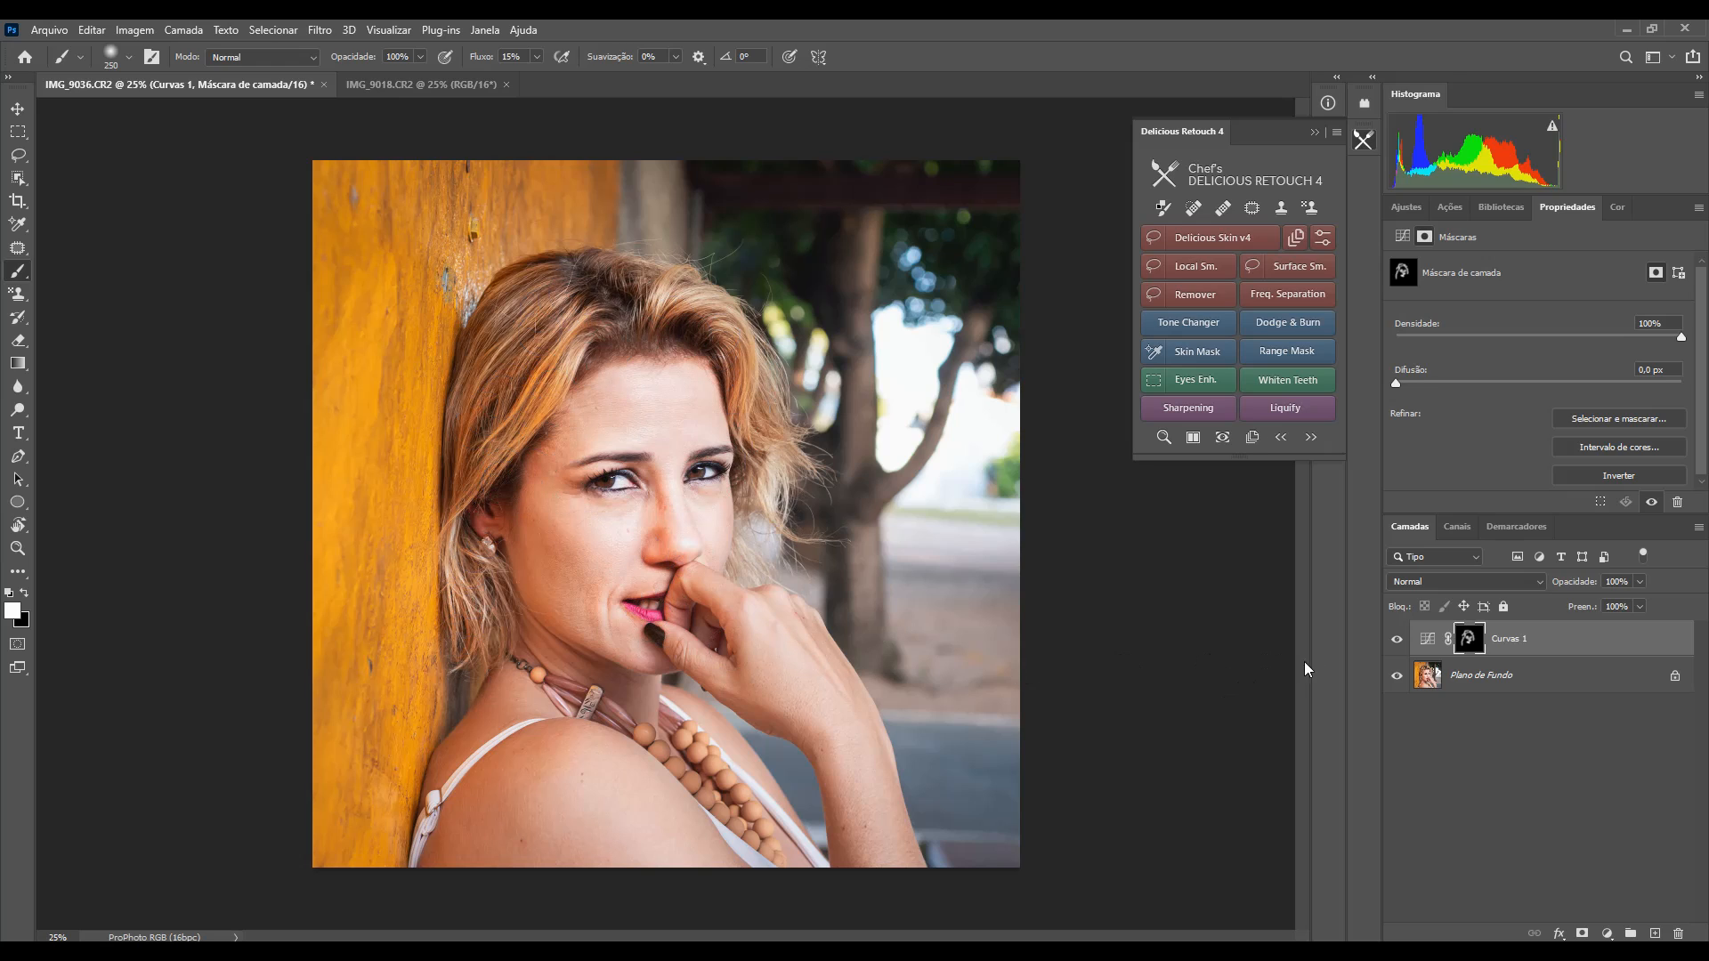
left_click(1397, 642)
left_click(1398, 643)
Step: Display the Curvas 1 layer mask as a colored overlay with View Mask, and return to the normal view
left_click(1221, 437)
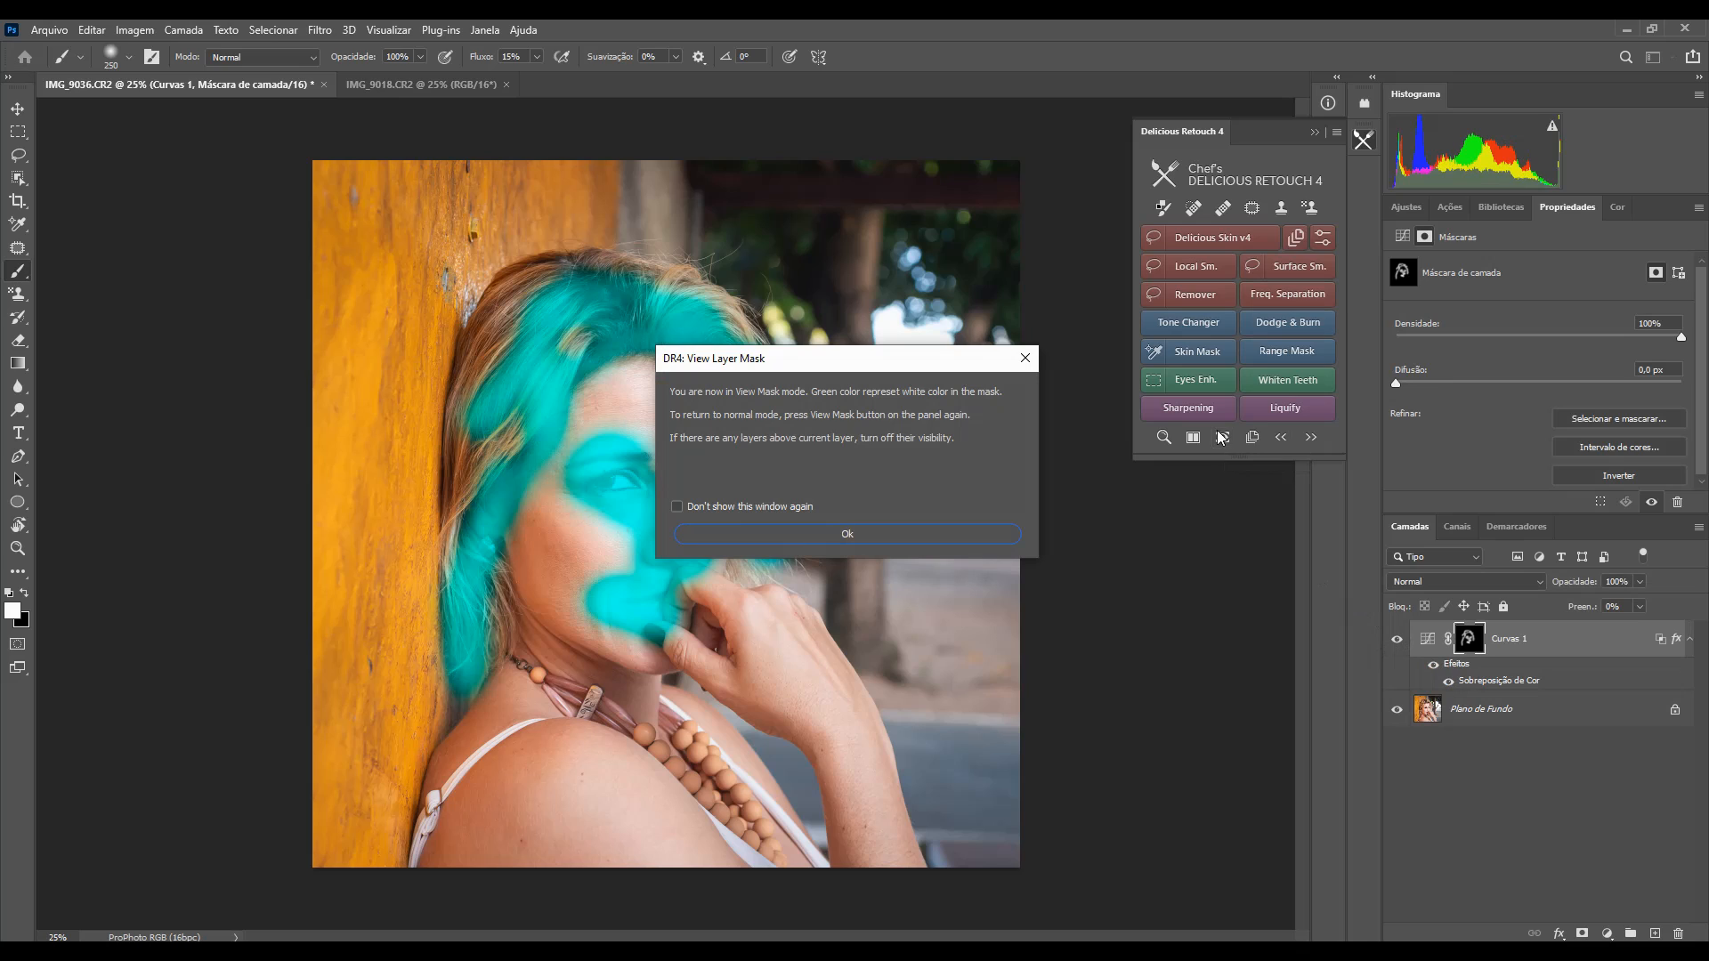
left_click(905, 536)
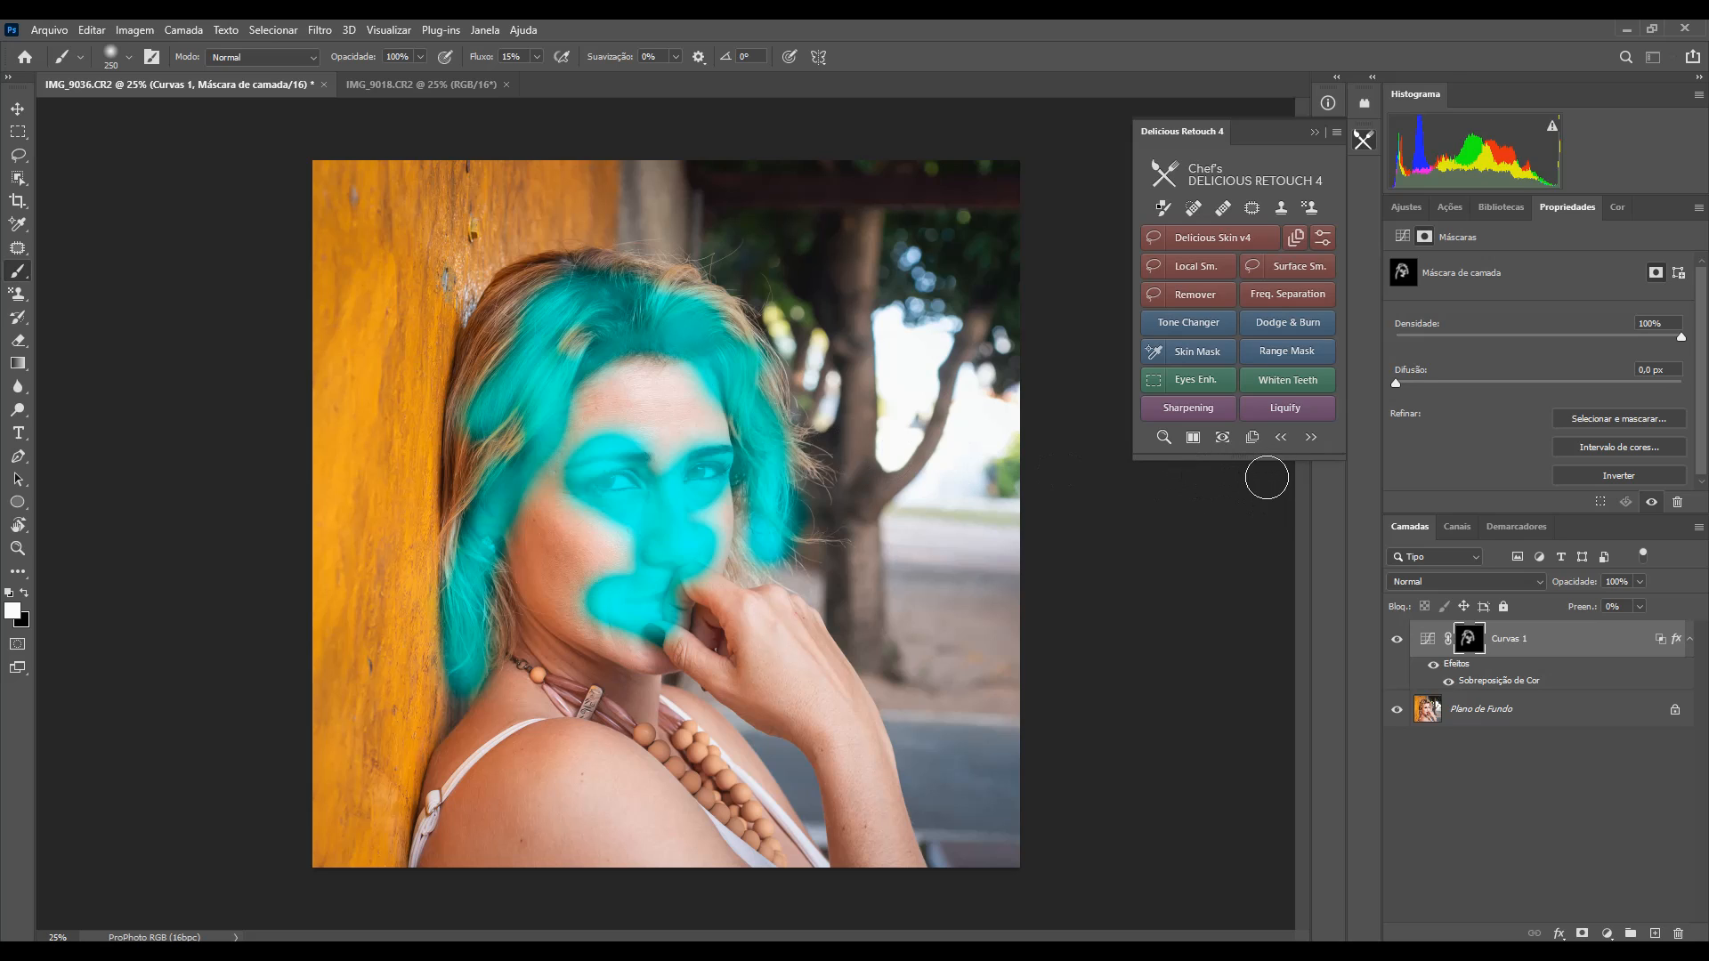
left_click(1222, 437)
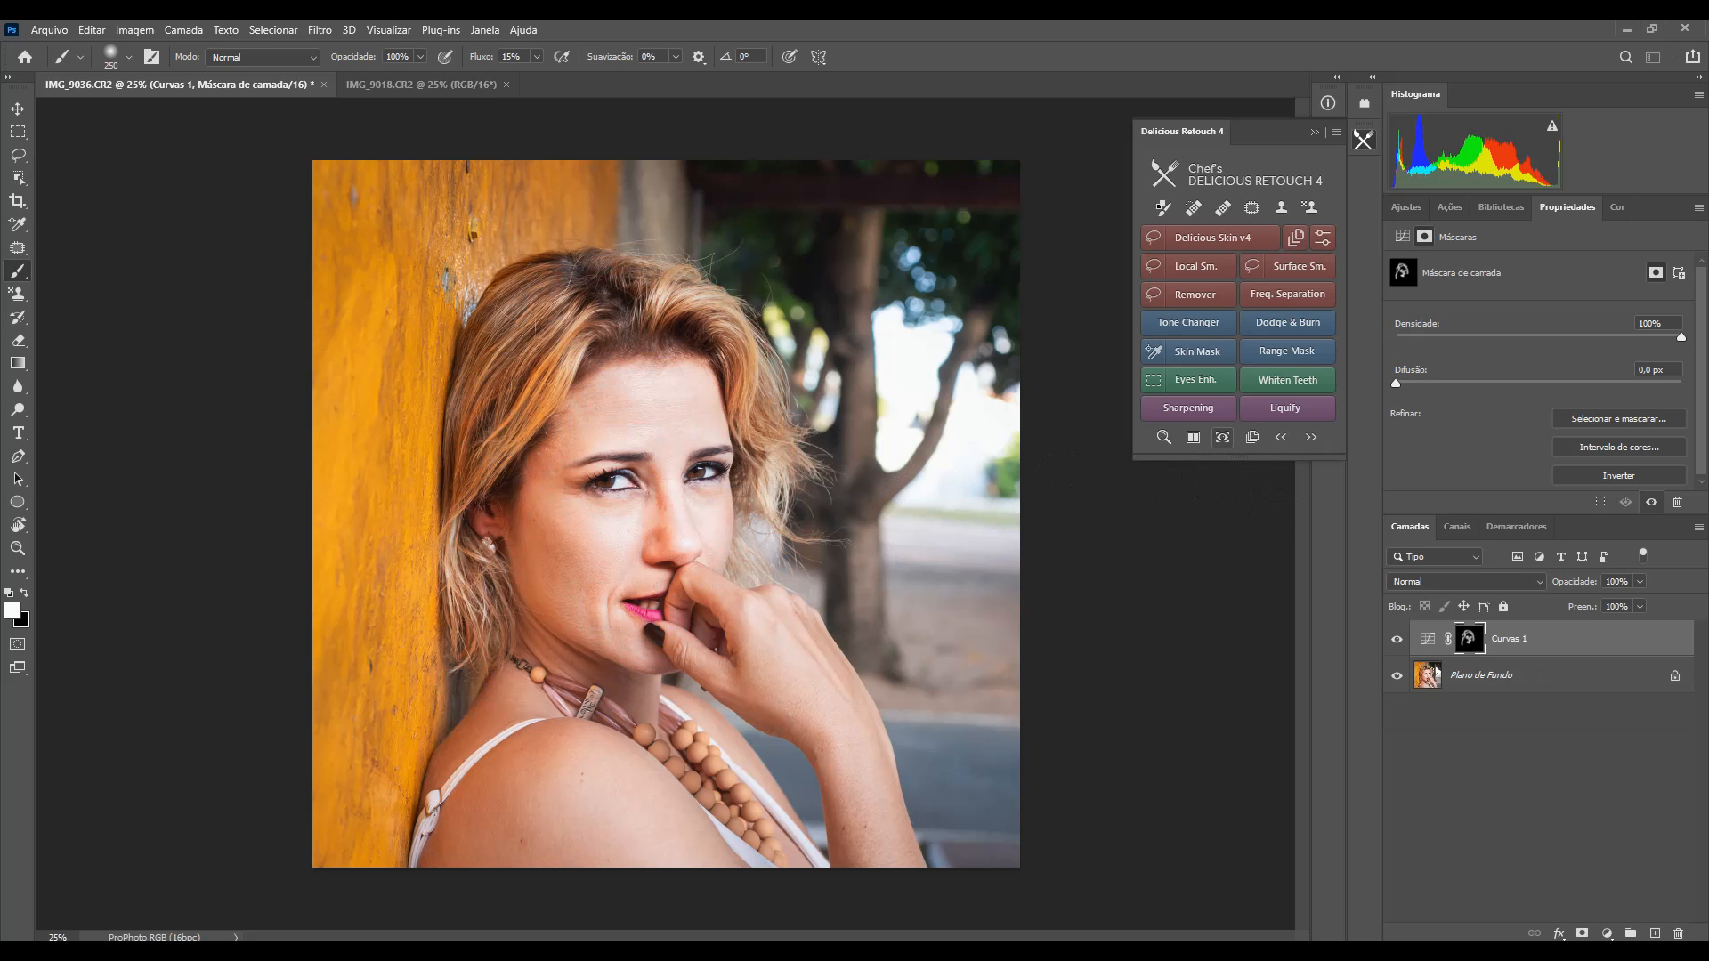
Step: Stamp the current and lower layers into a new layer named Render, and hide the Curvas 1 layer
left_click(1253, 440)
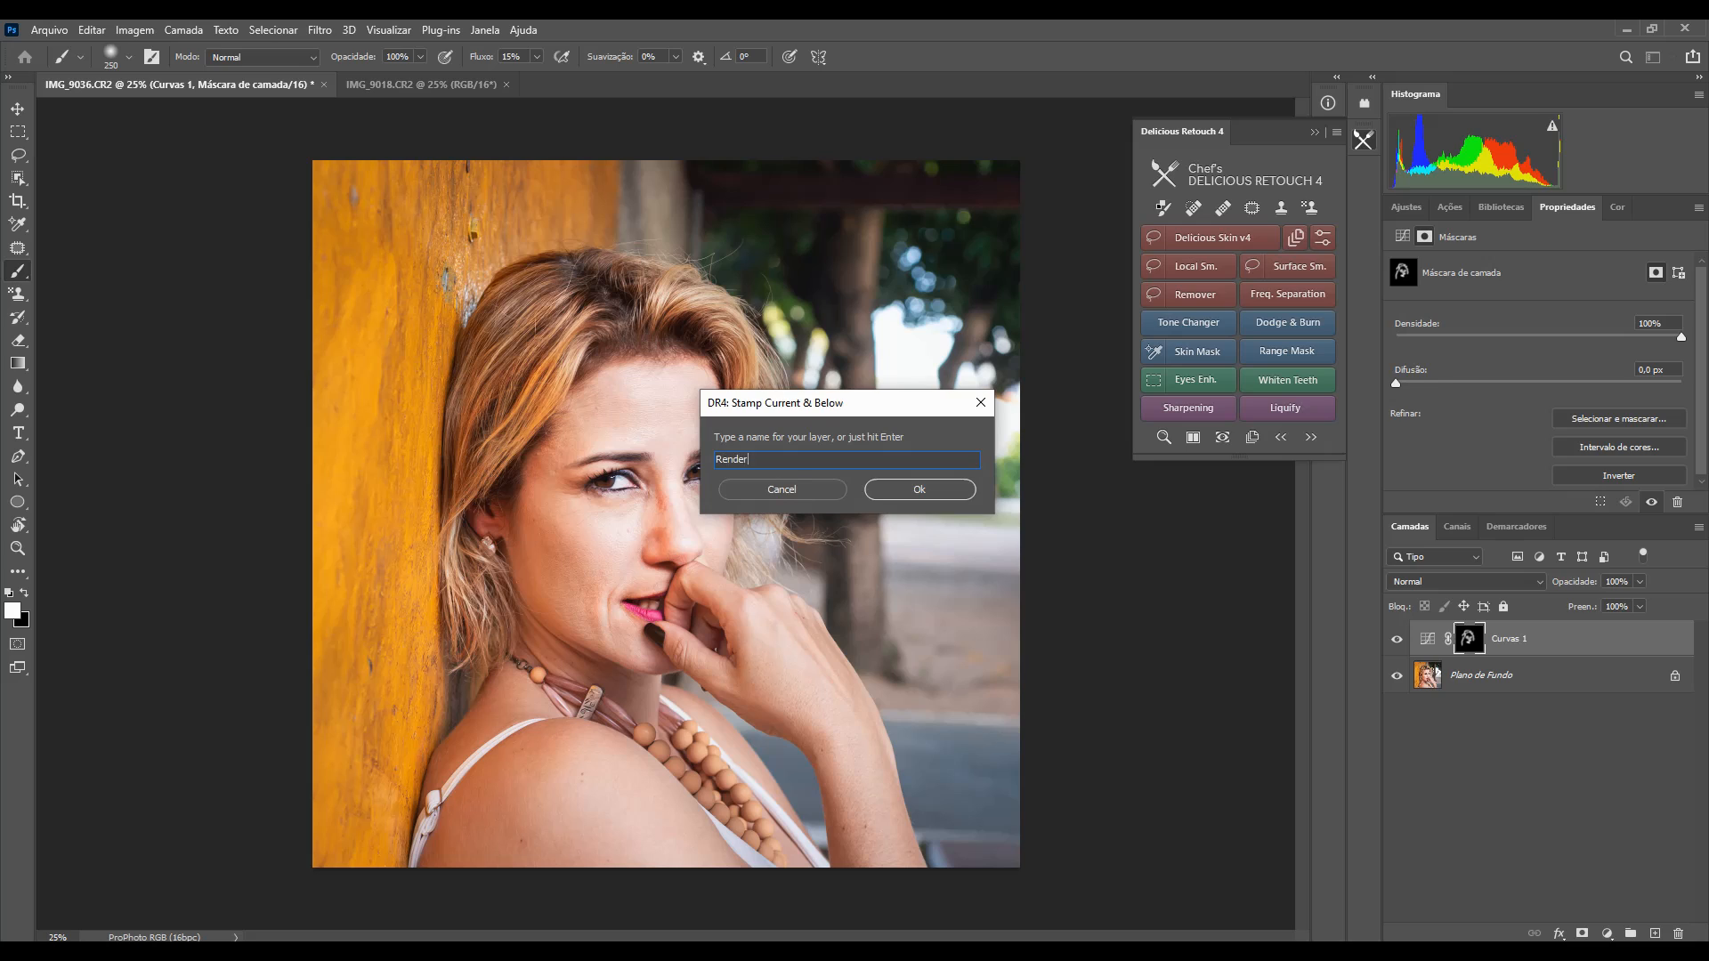
key("Return")
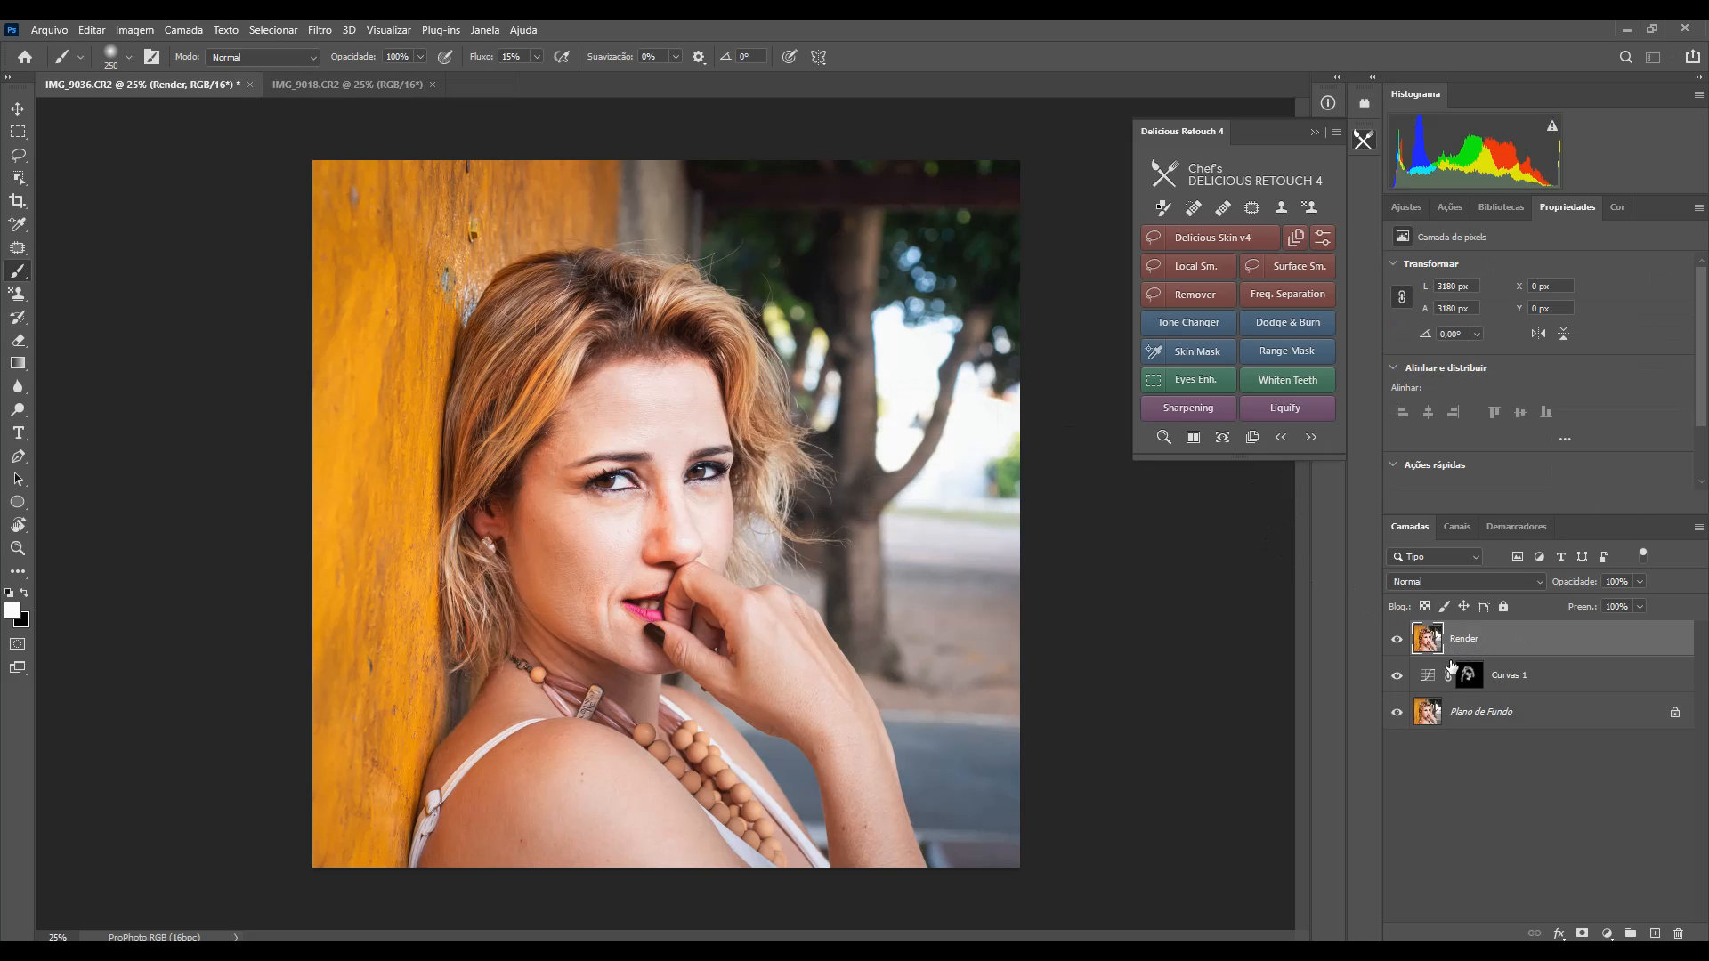
left_click(1397, 683)
Step: Delete the Curvas 1 mask and both the Render and Curvas 1 layers, leaving only Plano de Fundo
left_click(1504, 680)
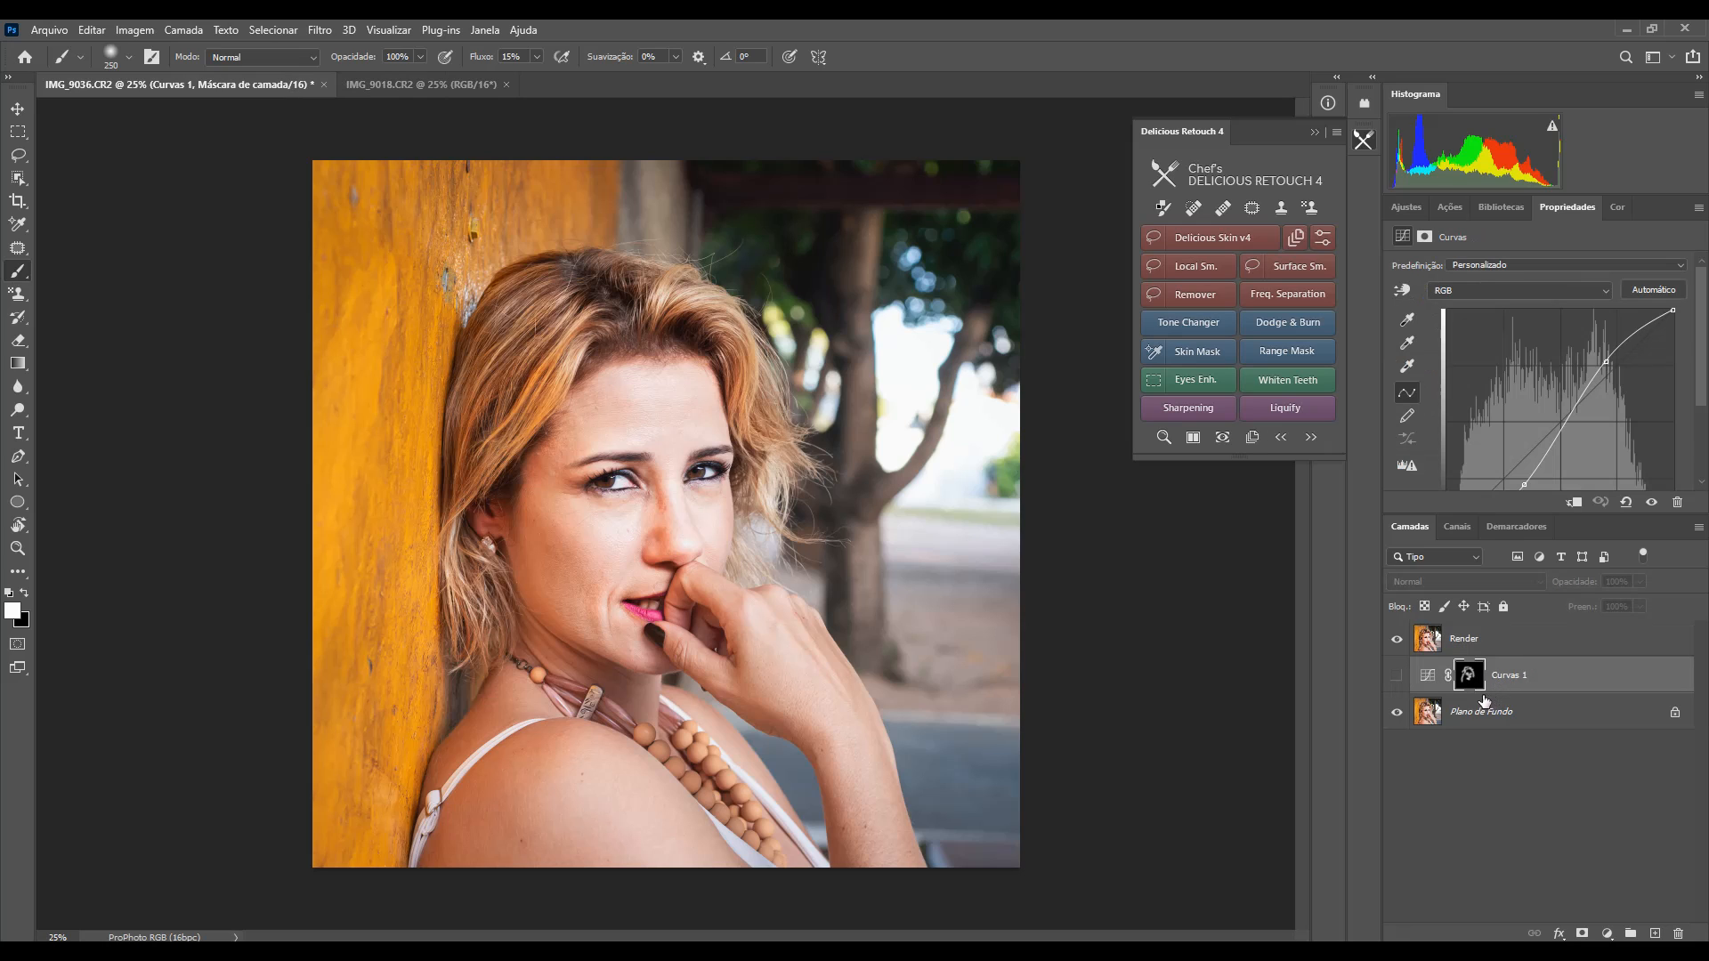
key("Delete")
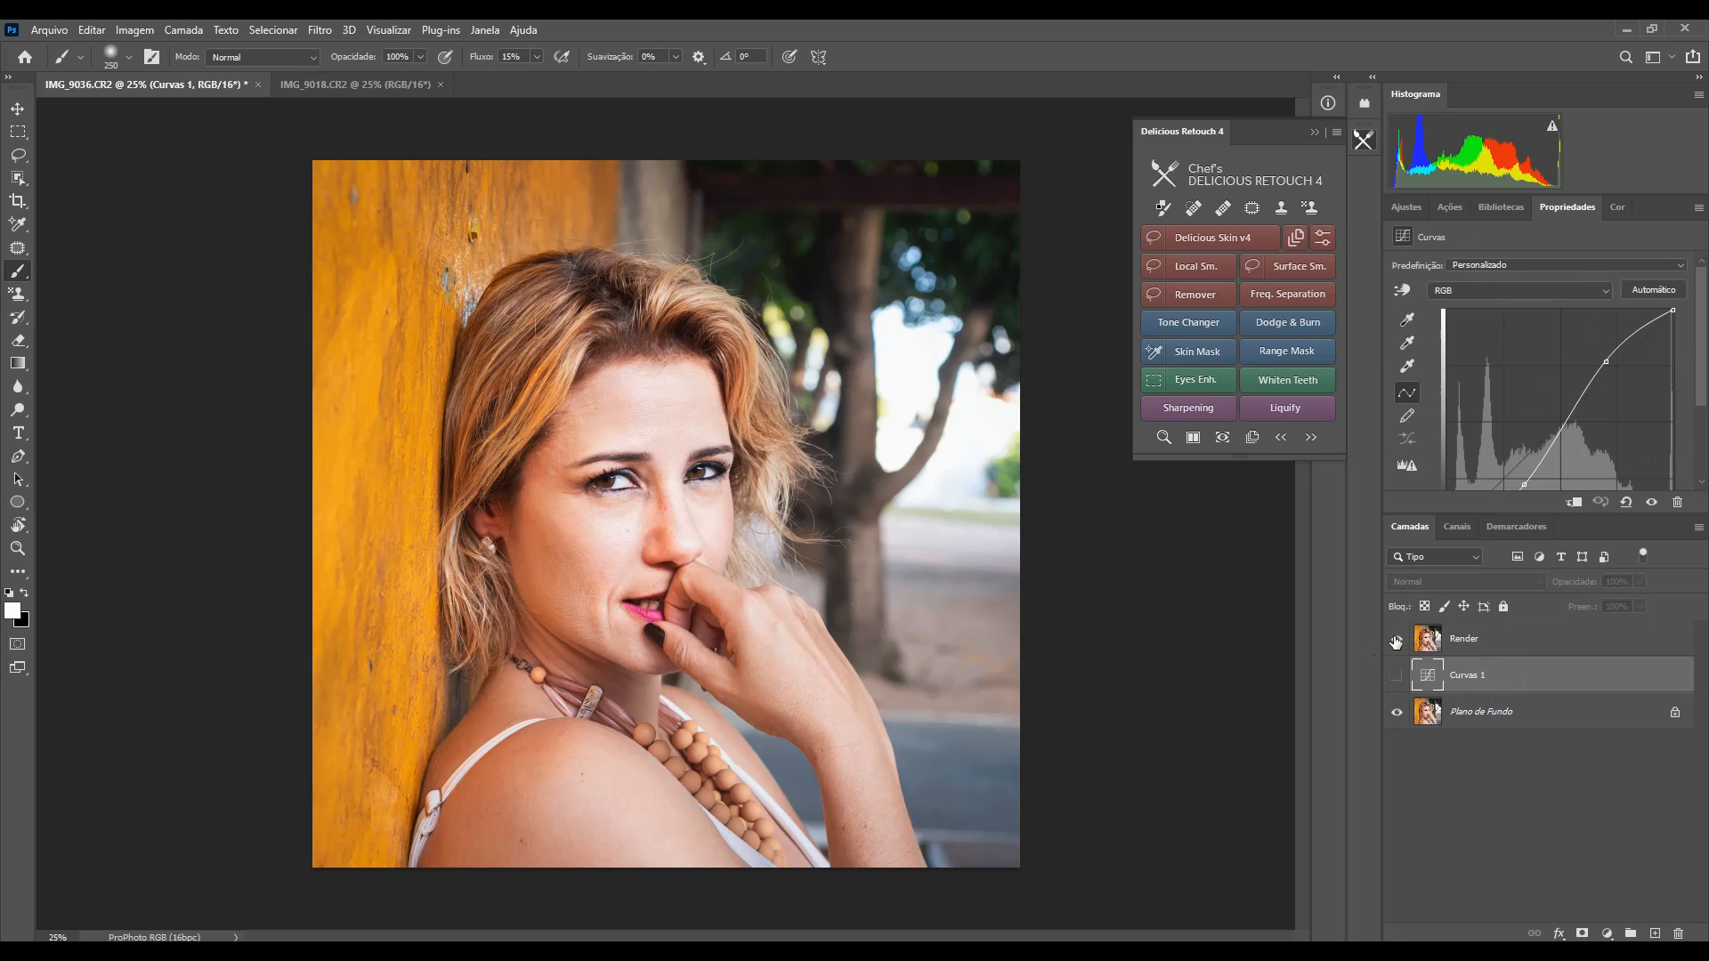
left_click_drag(1429, 642, 1437, 684)
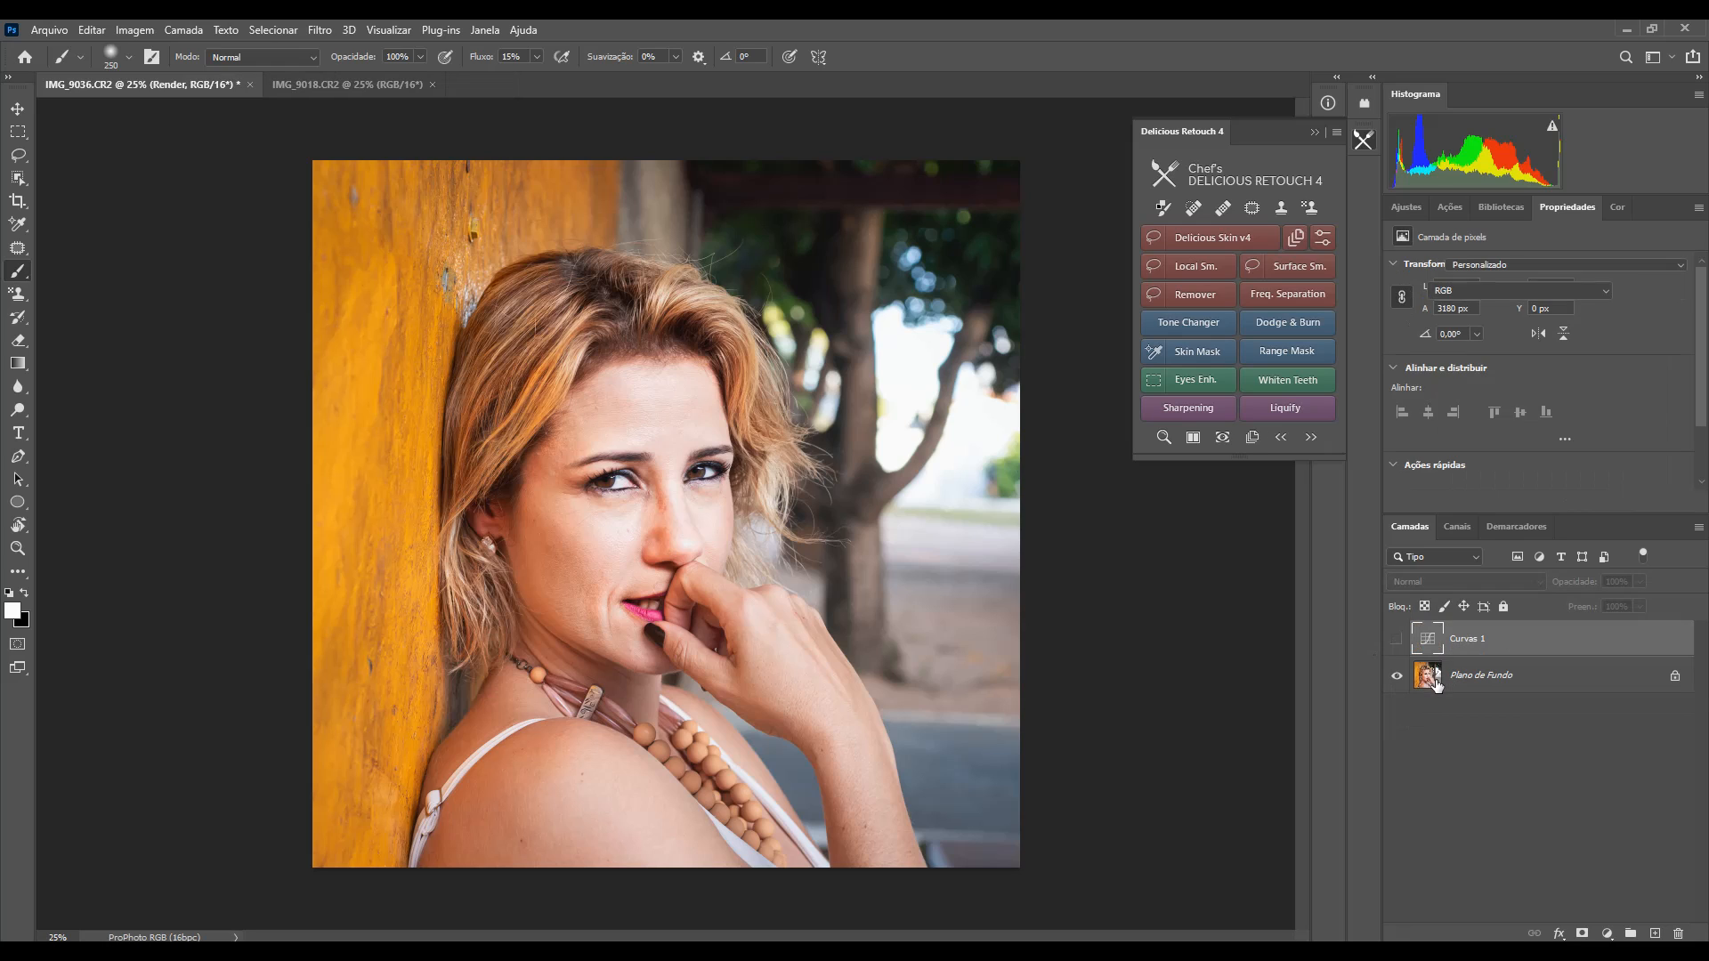
key("Delete")
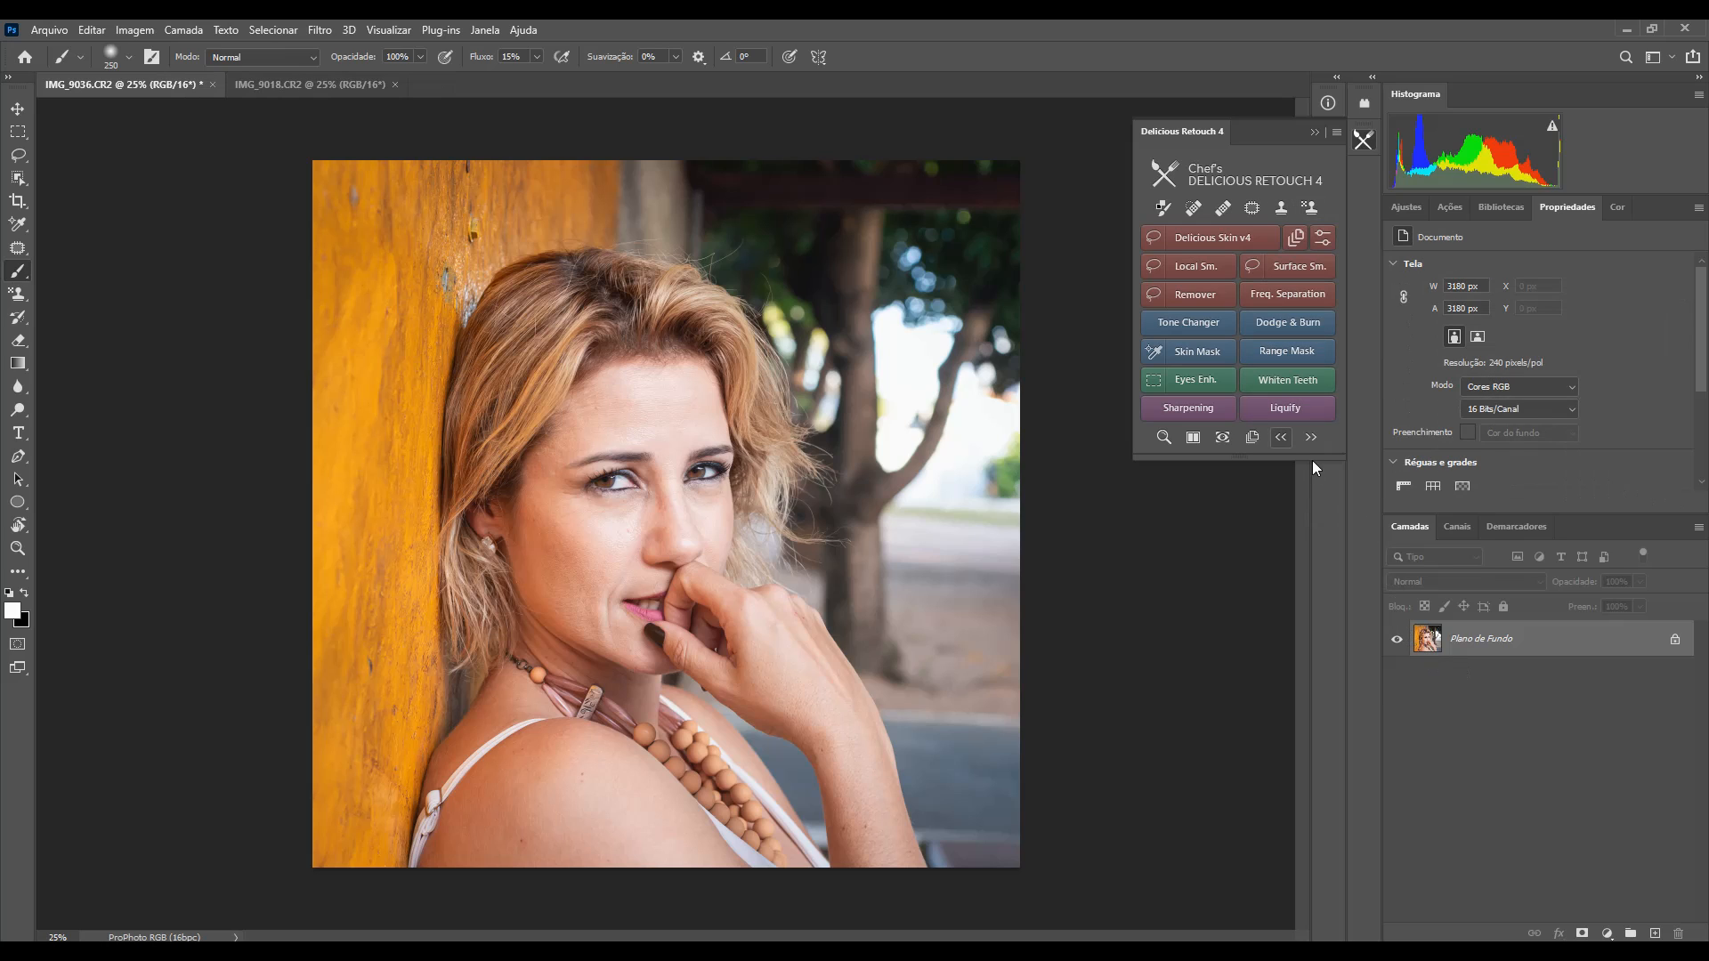
Step: Step back one history state and forward again using the retouch panel's history controls
left_click(1281, 437)
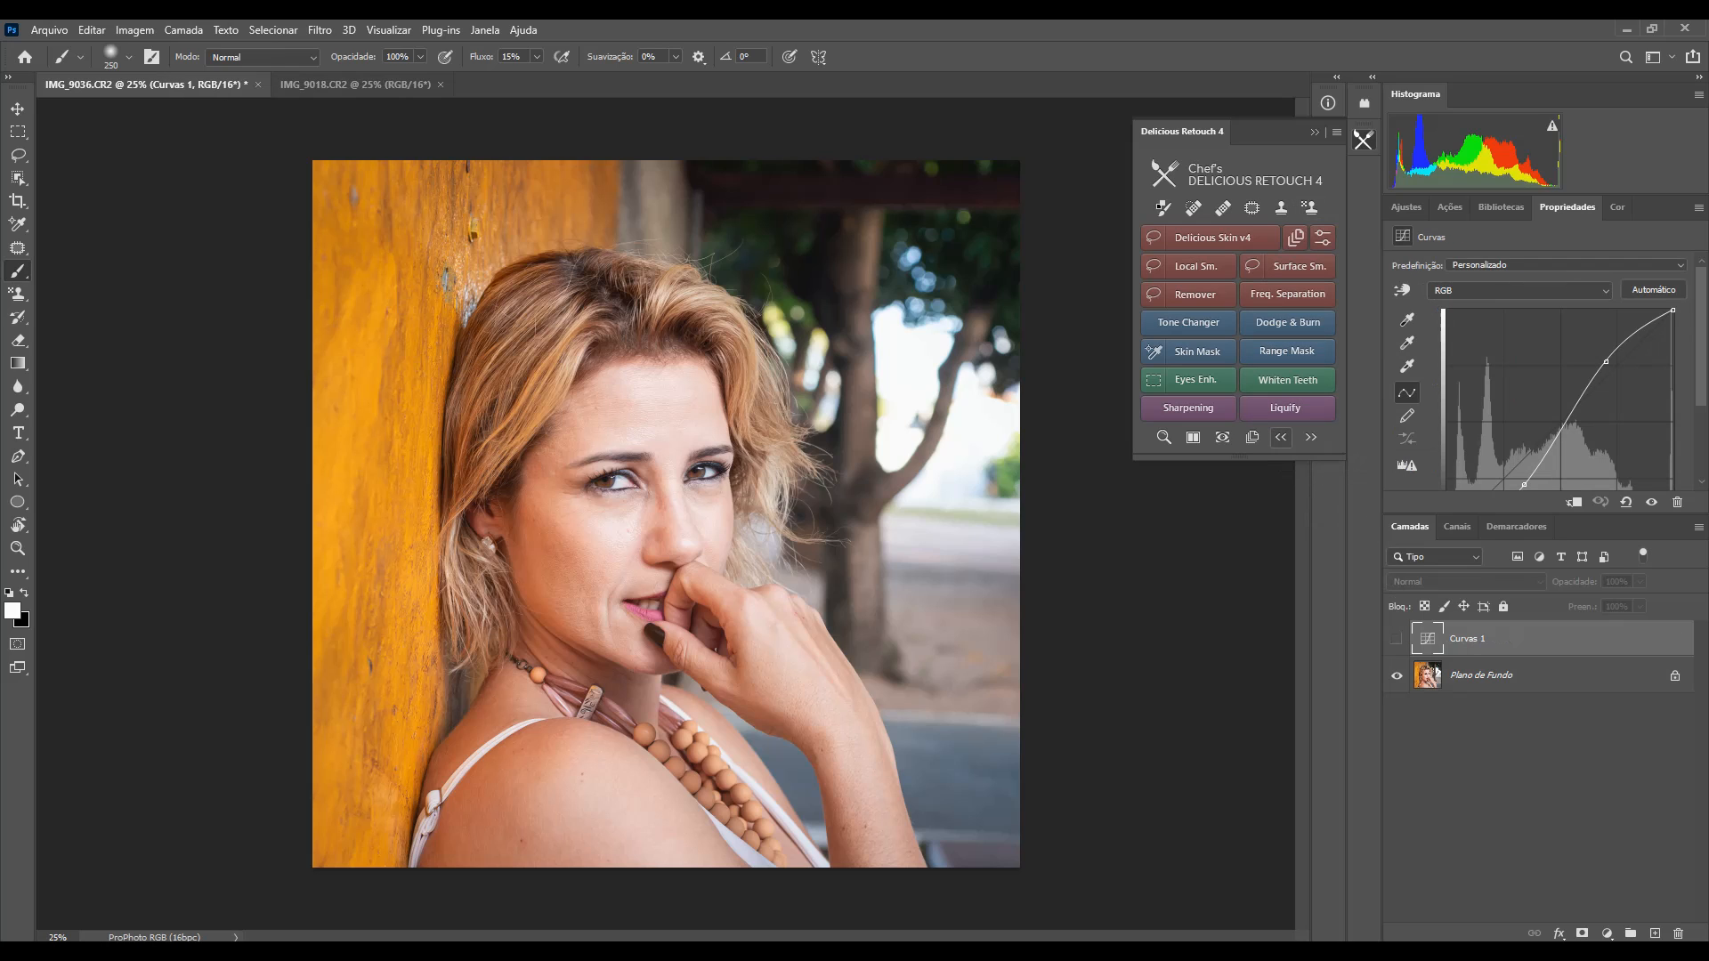
left_click(1311, 436)
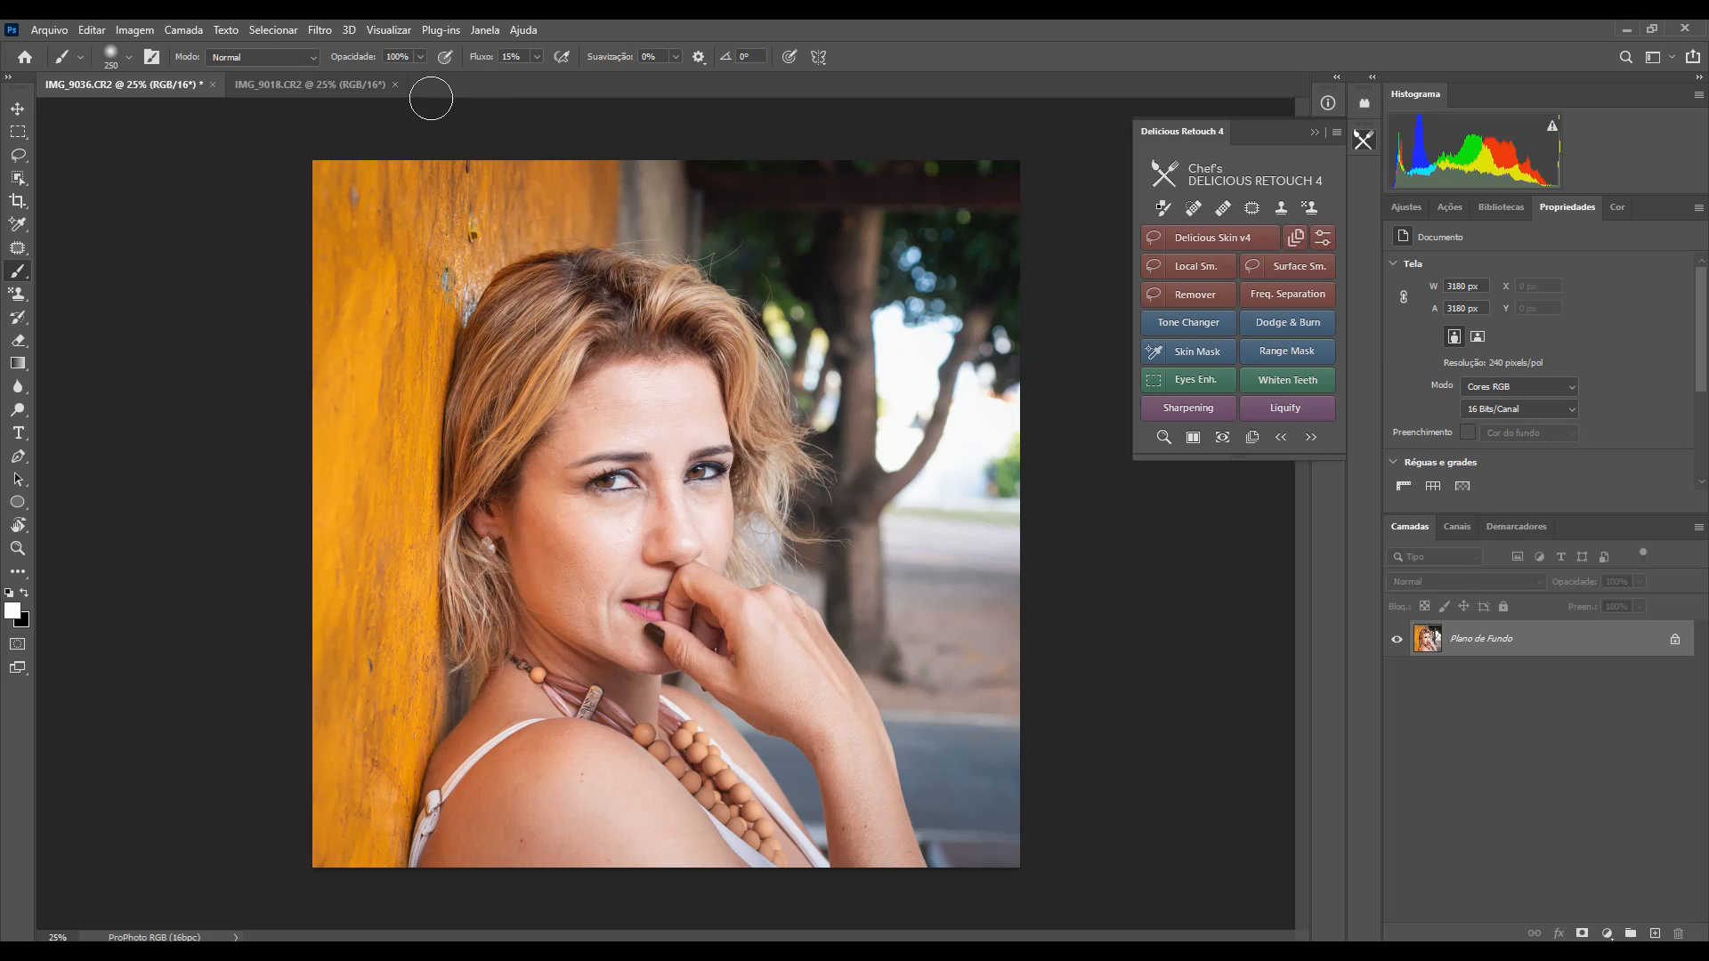
Step: View the Color Range dialog (Intervalo de cores) from the native command and again through Range Mask, closing it without applying
left_click(273, 30)
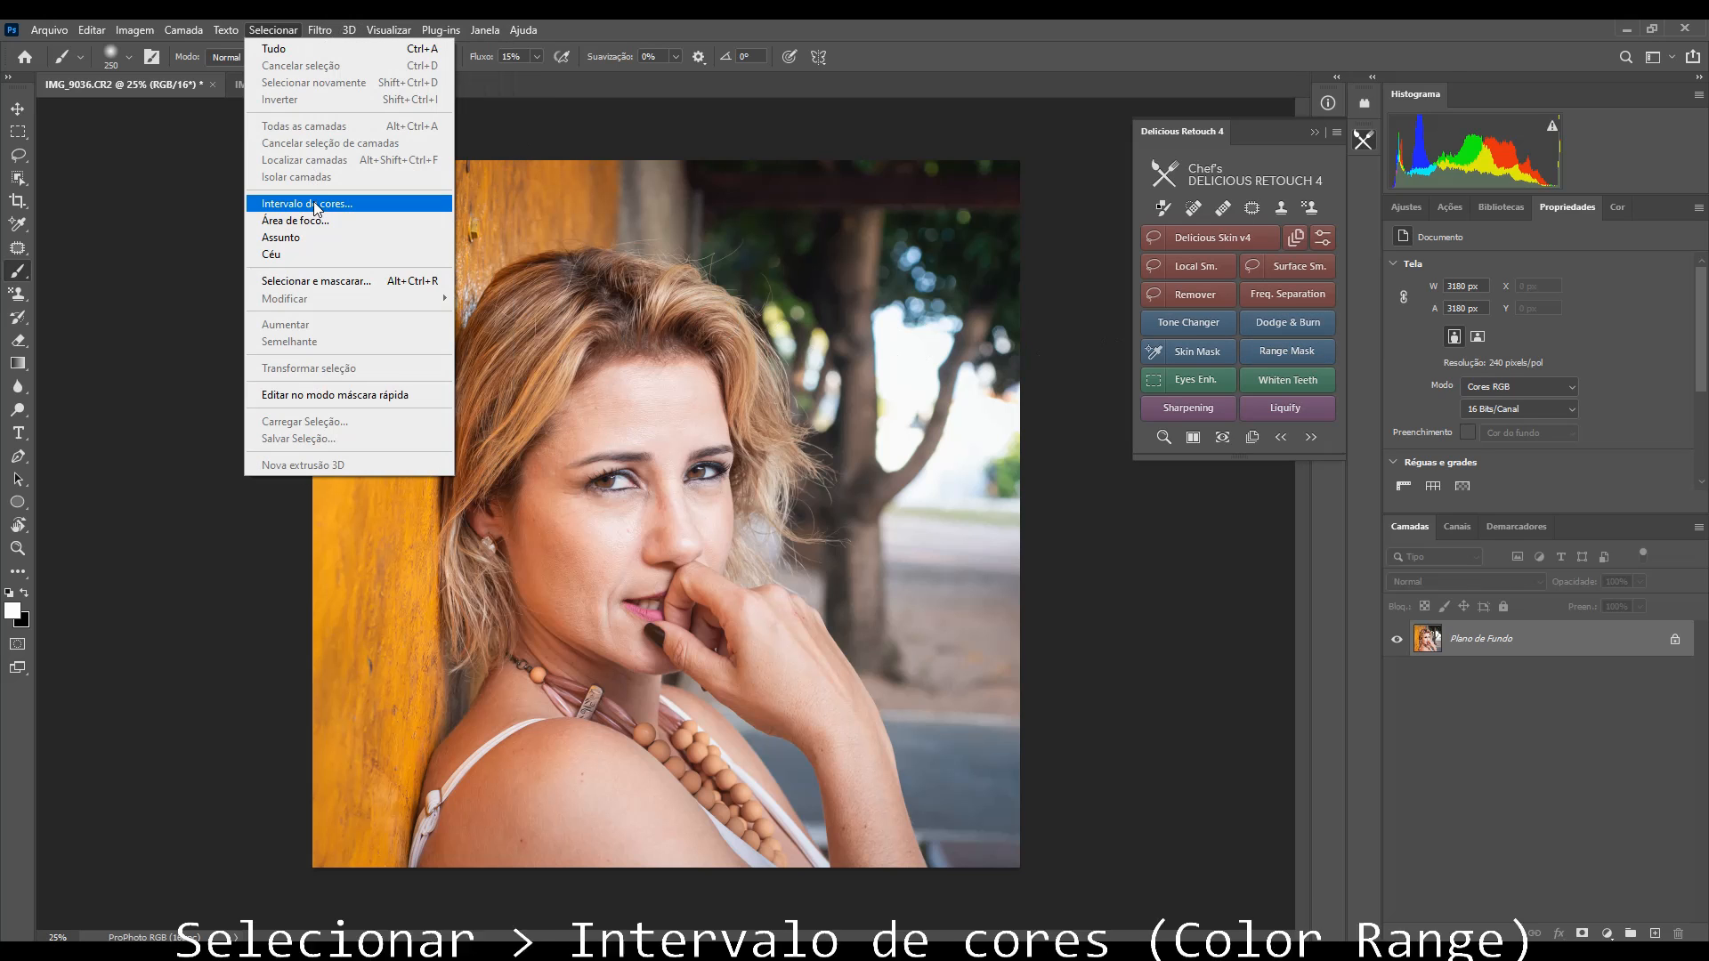
left_click(338, 198)
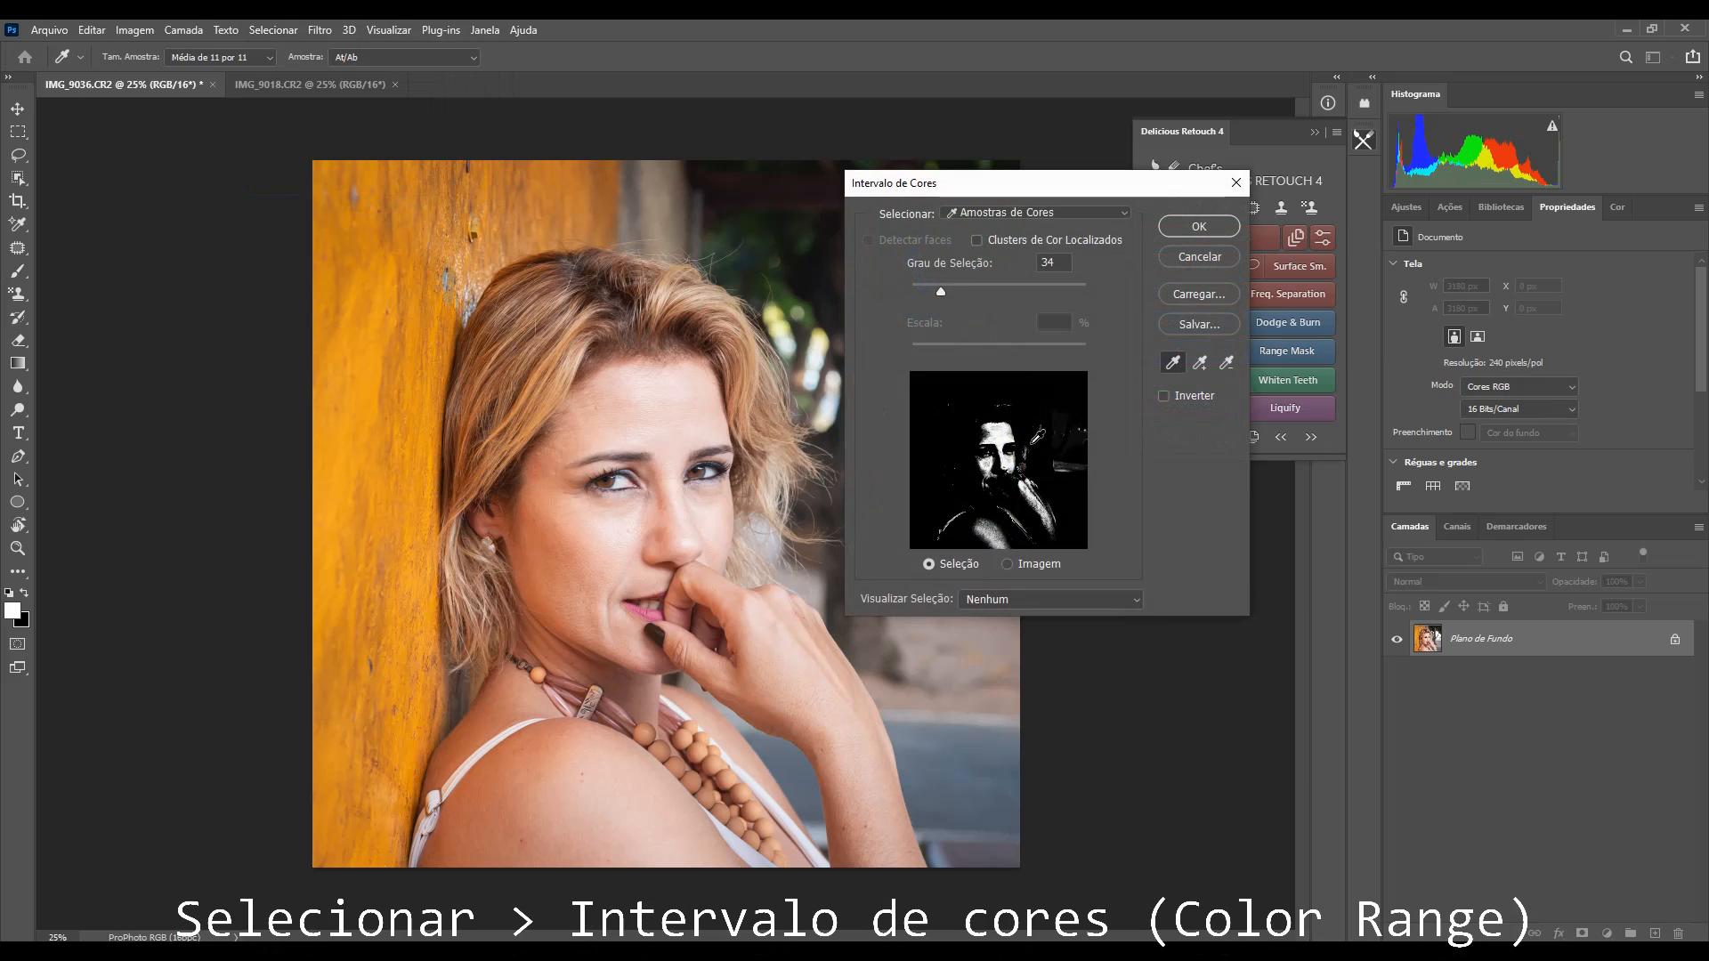
left_click(1235, 186)
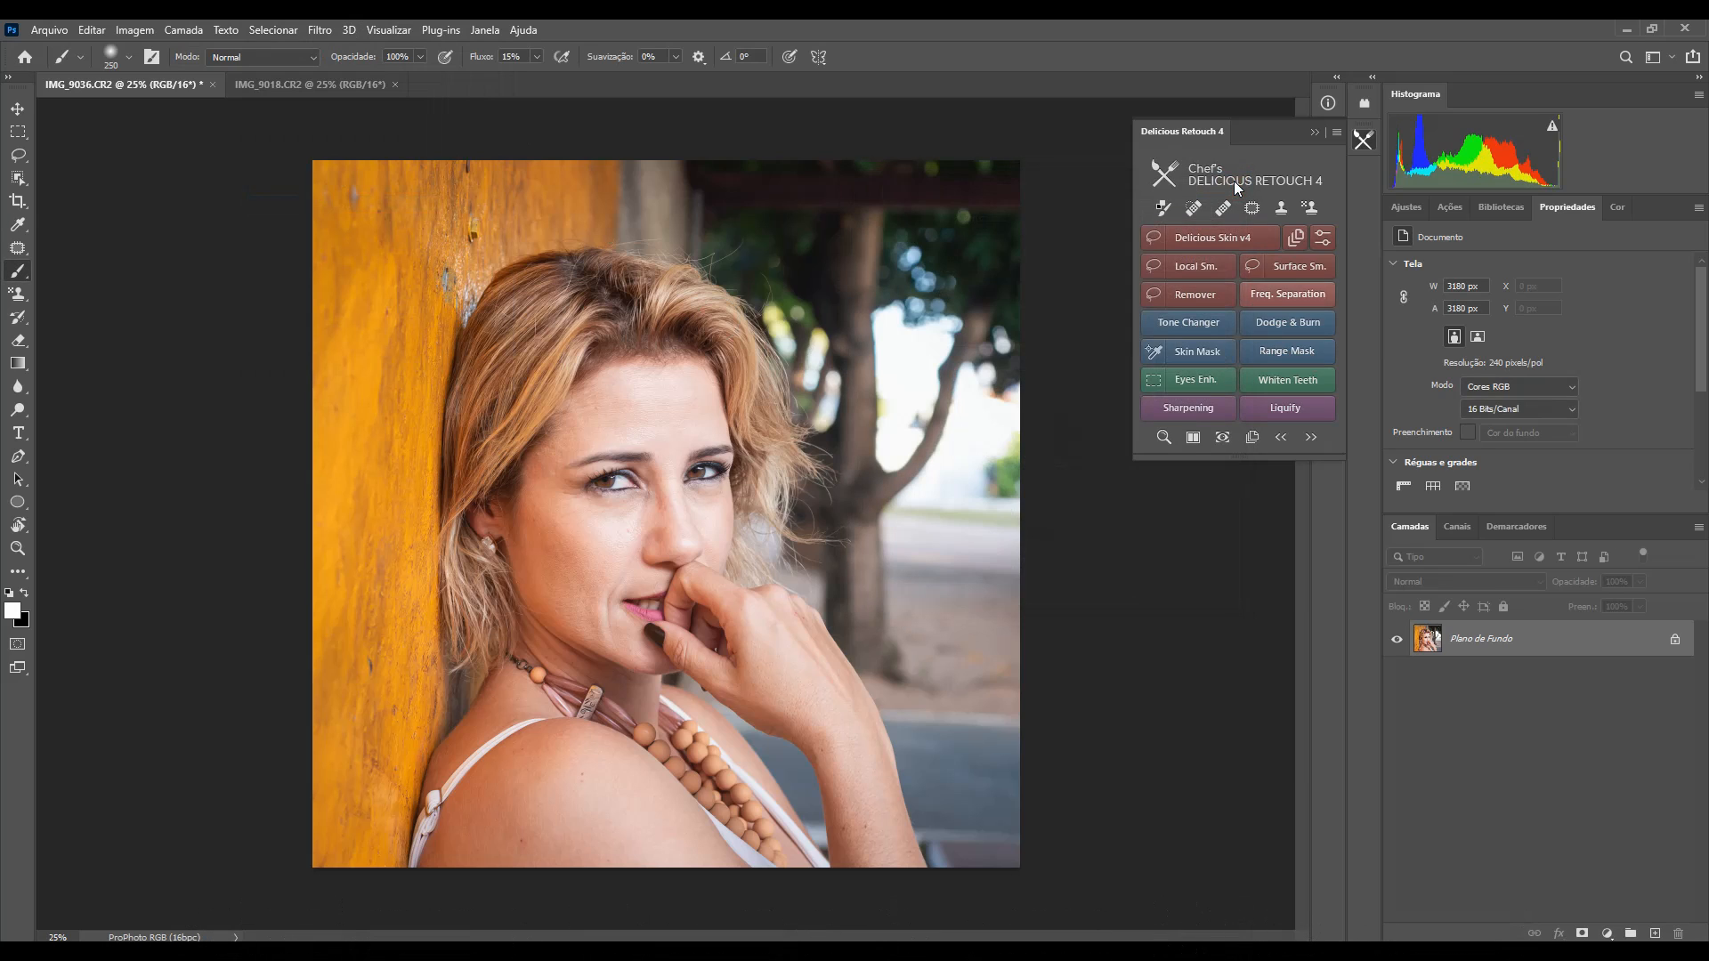
left_click(1287, 350)
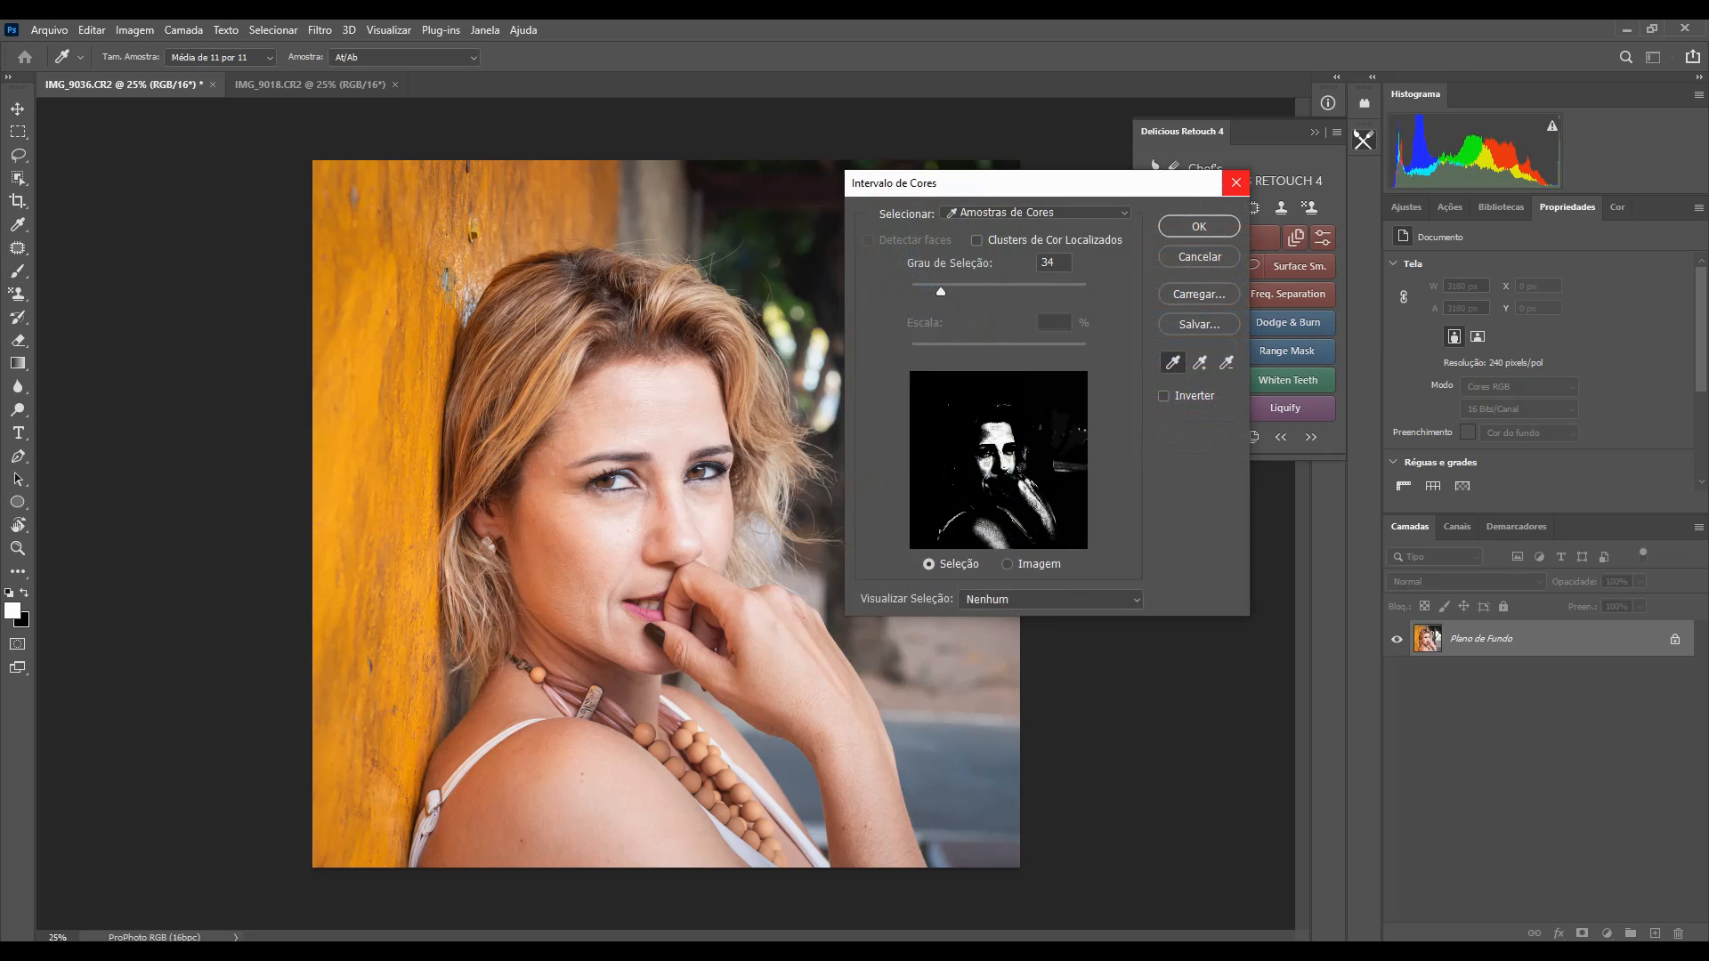
left_click(1235, 183)
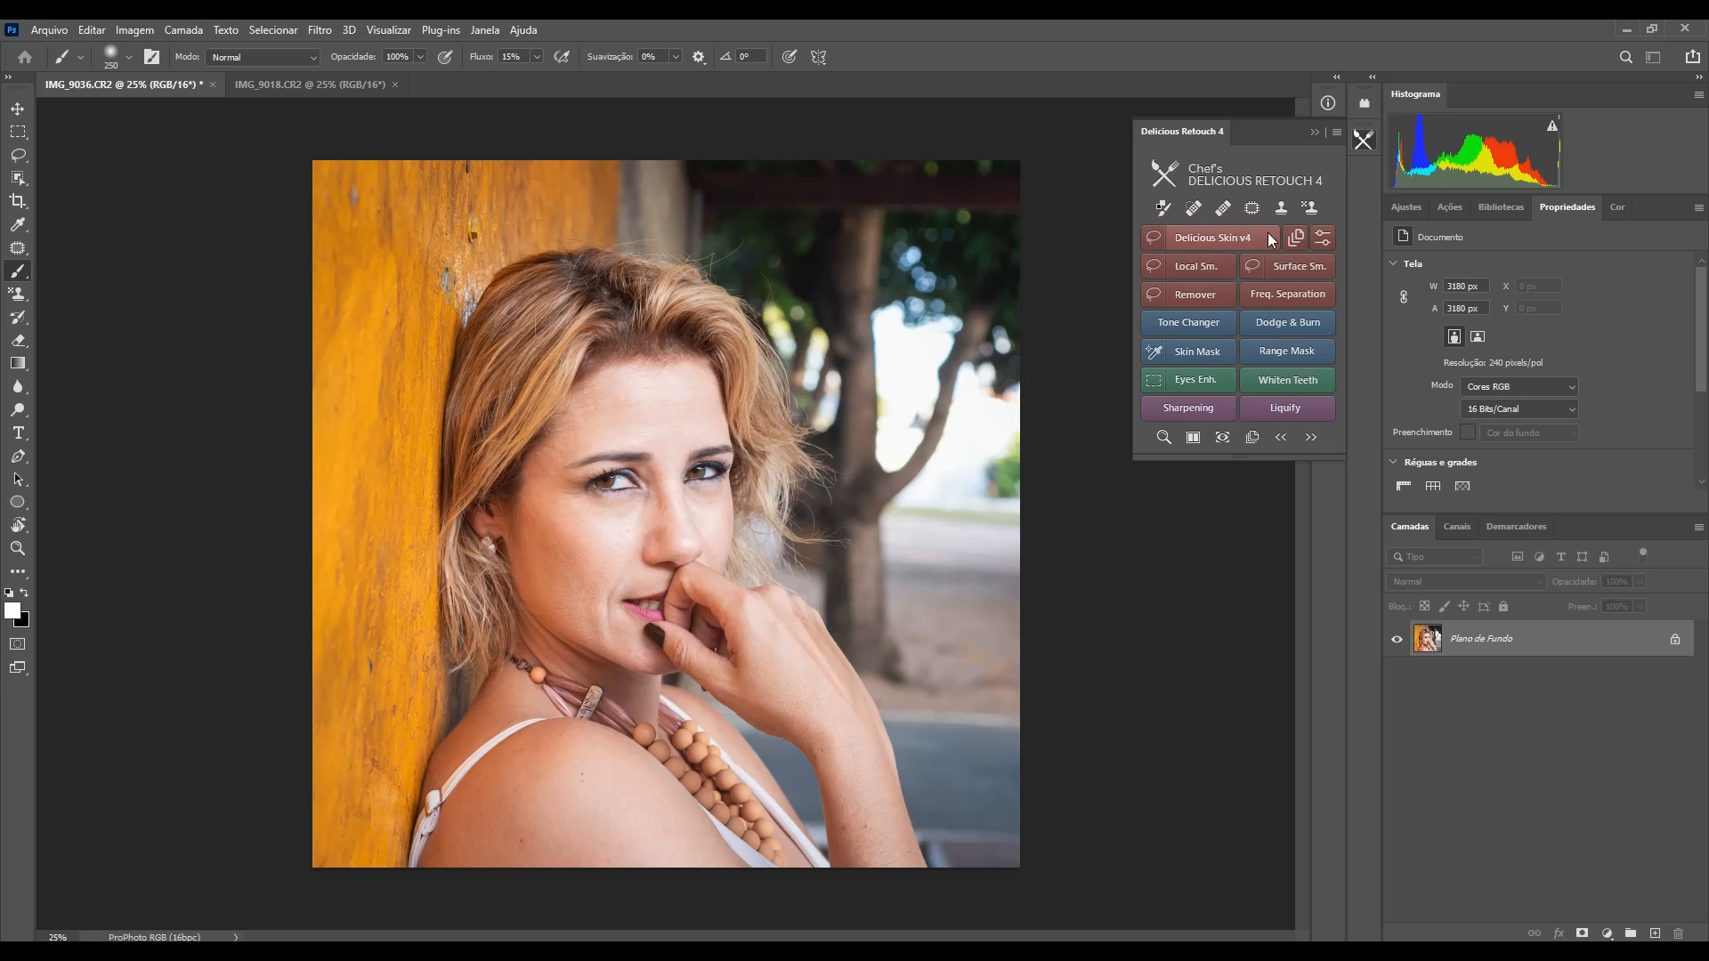
Step: Run the Delicious Skin batch process on all open documents, fitting the portrait size selection to the subject's face in each
left_click(1296, 238)
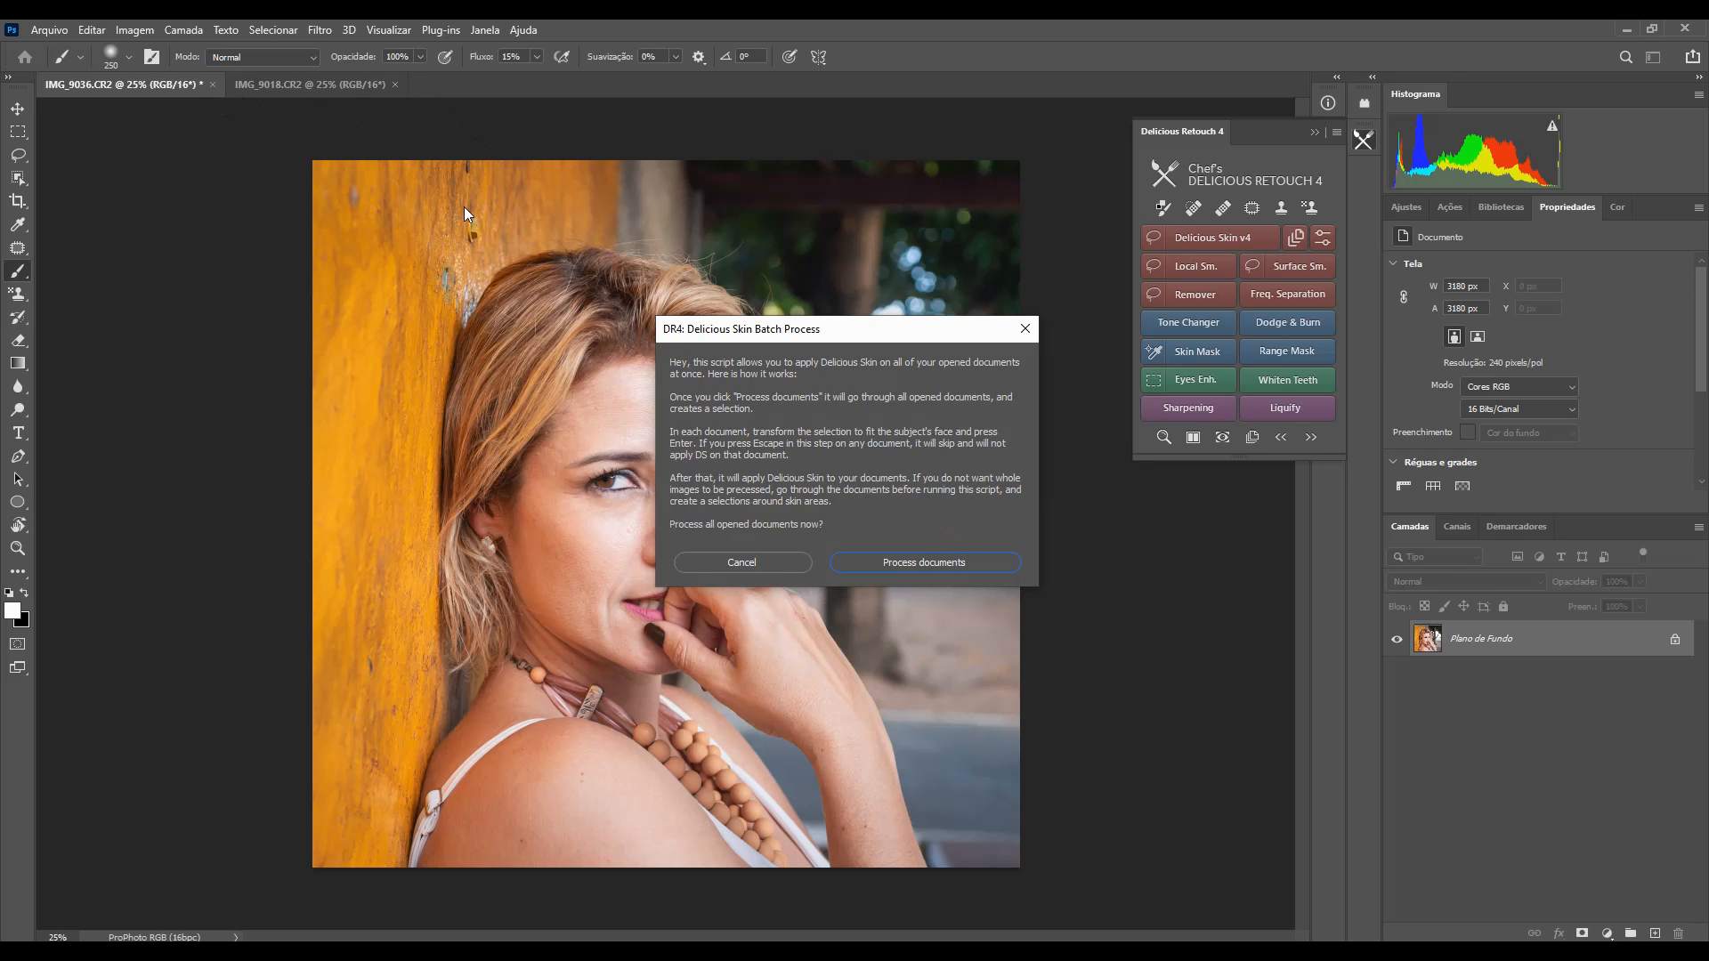
left_click(985, 568)
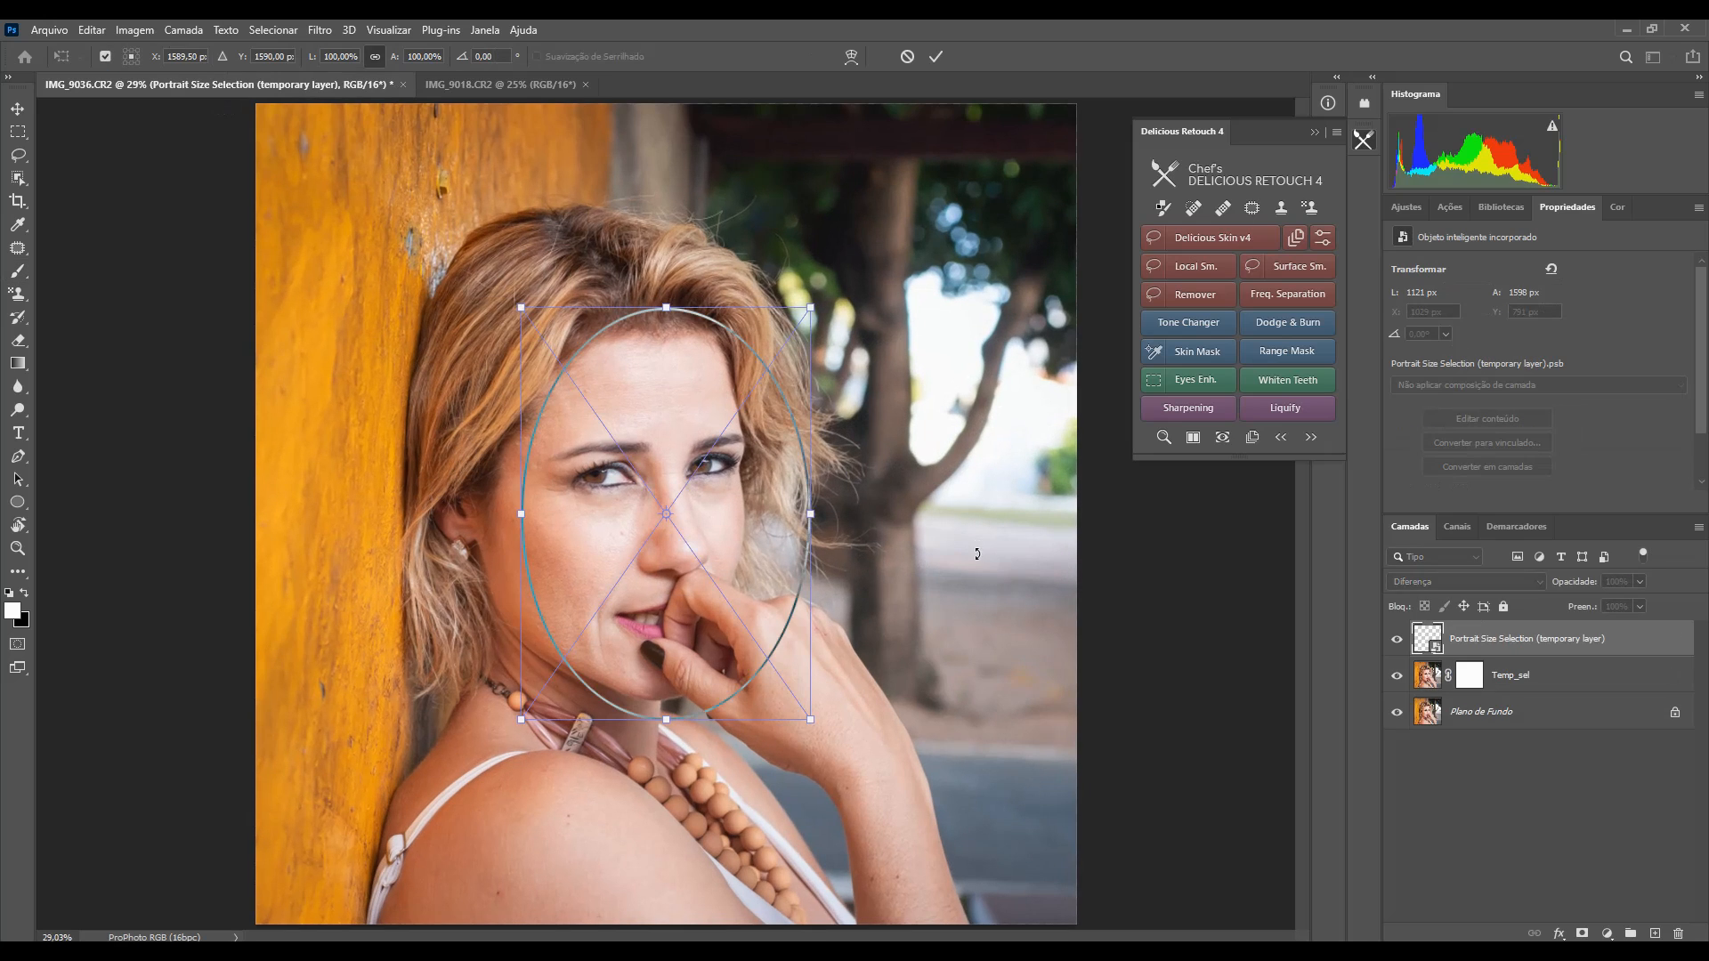
left_click_drag(684, 406, 636, 388)
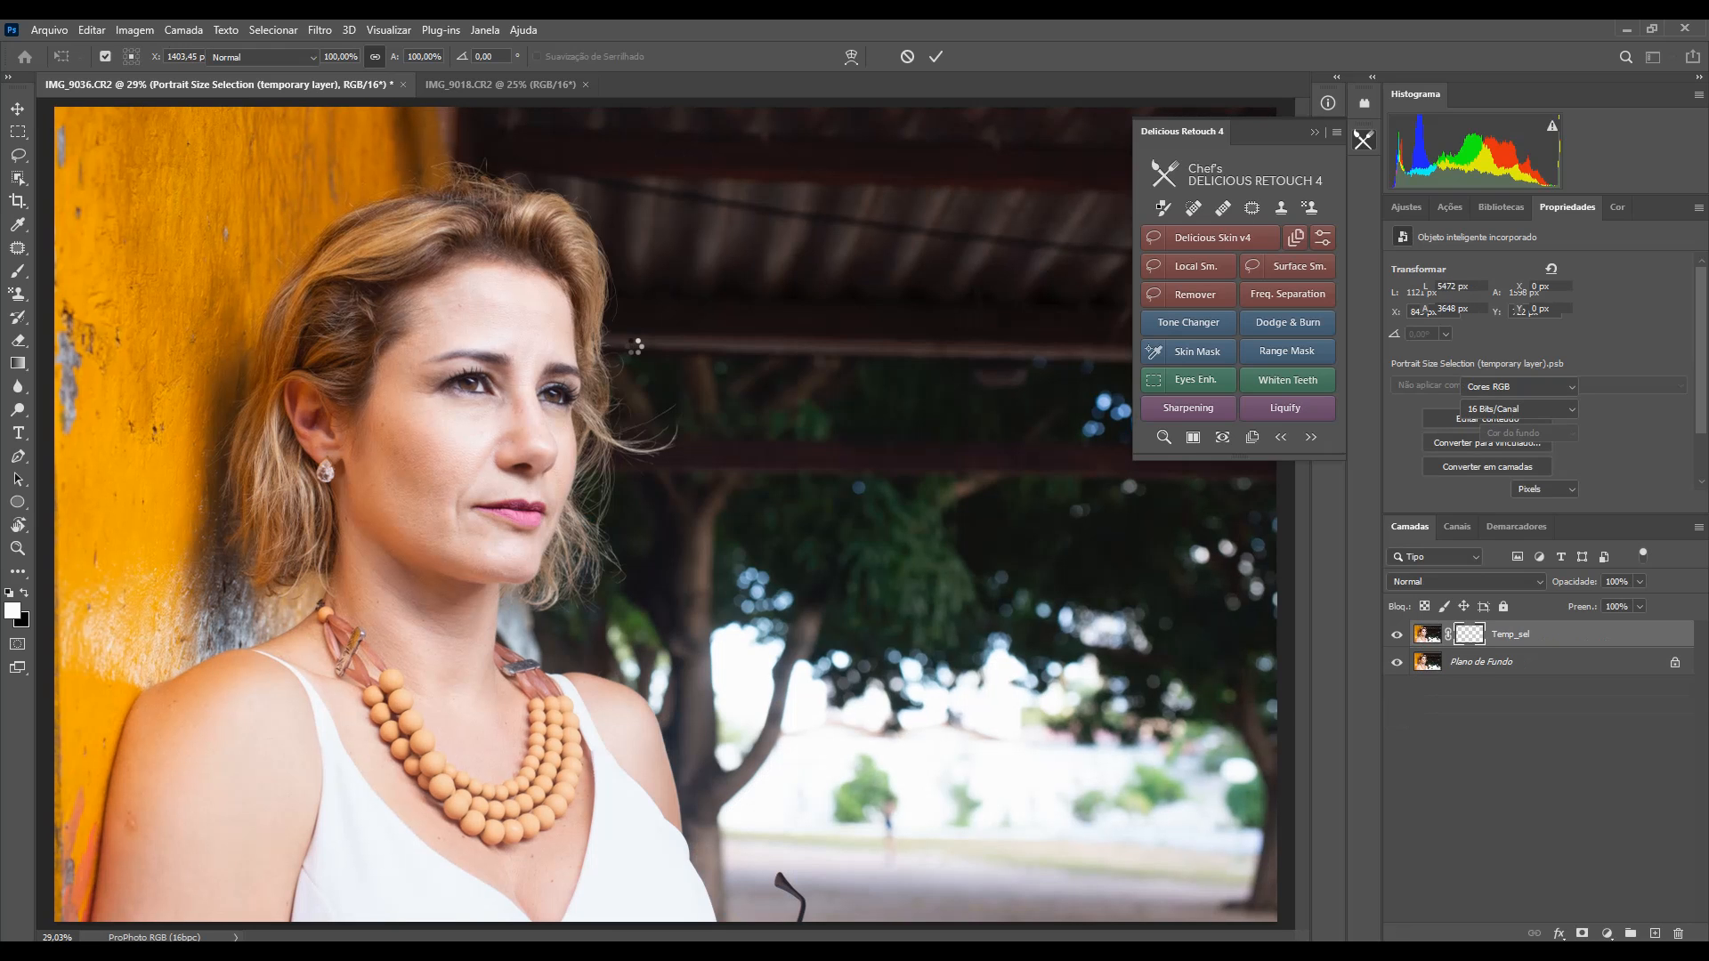
left_click_drag(605, 368, 456, 241)
key("Return")
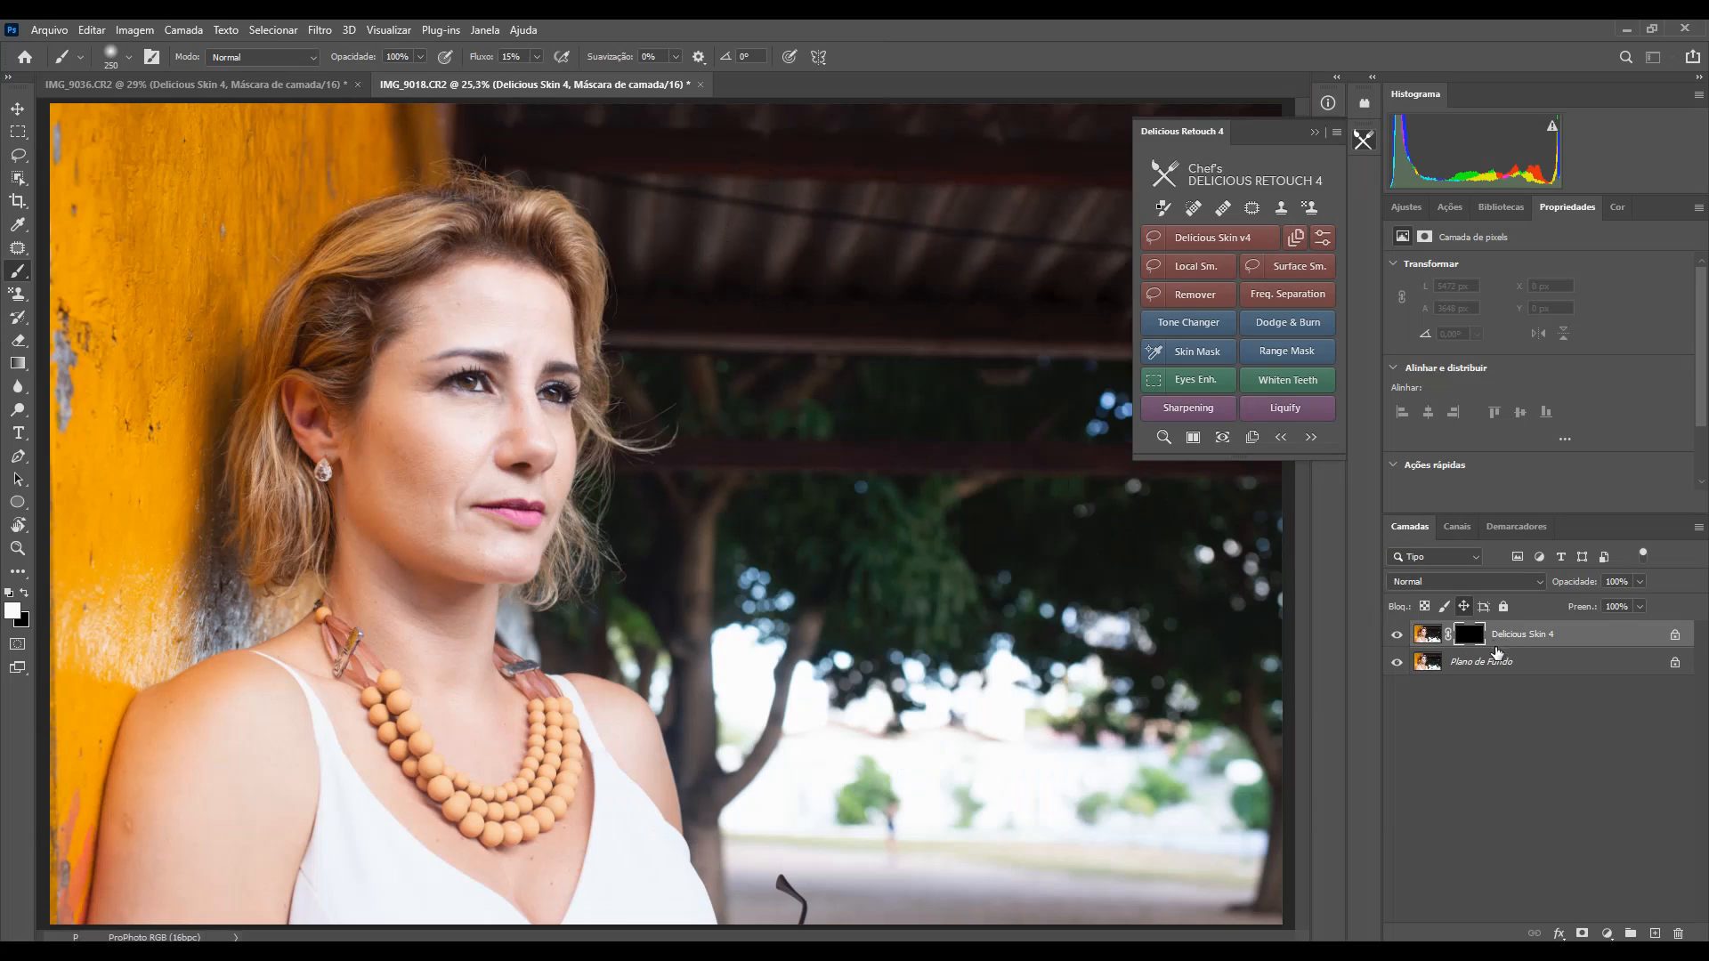
Step: Paint white over the face on the Delicious Skin 4 mask in IMG_9018.CR2 and toggle the layer to compare the result
key("z")
mouse_move(477, 431)
left_mouse_down()
mouse_move(579, 516)
mouse_move(523, 466)
left_mouse_up()
key("b")
left_click_drag(579, 388, 620, 518)
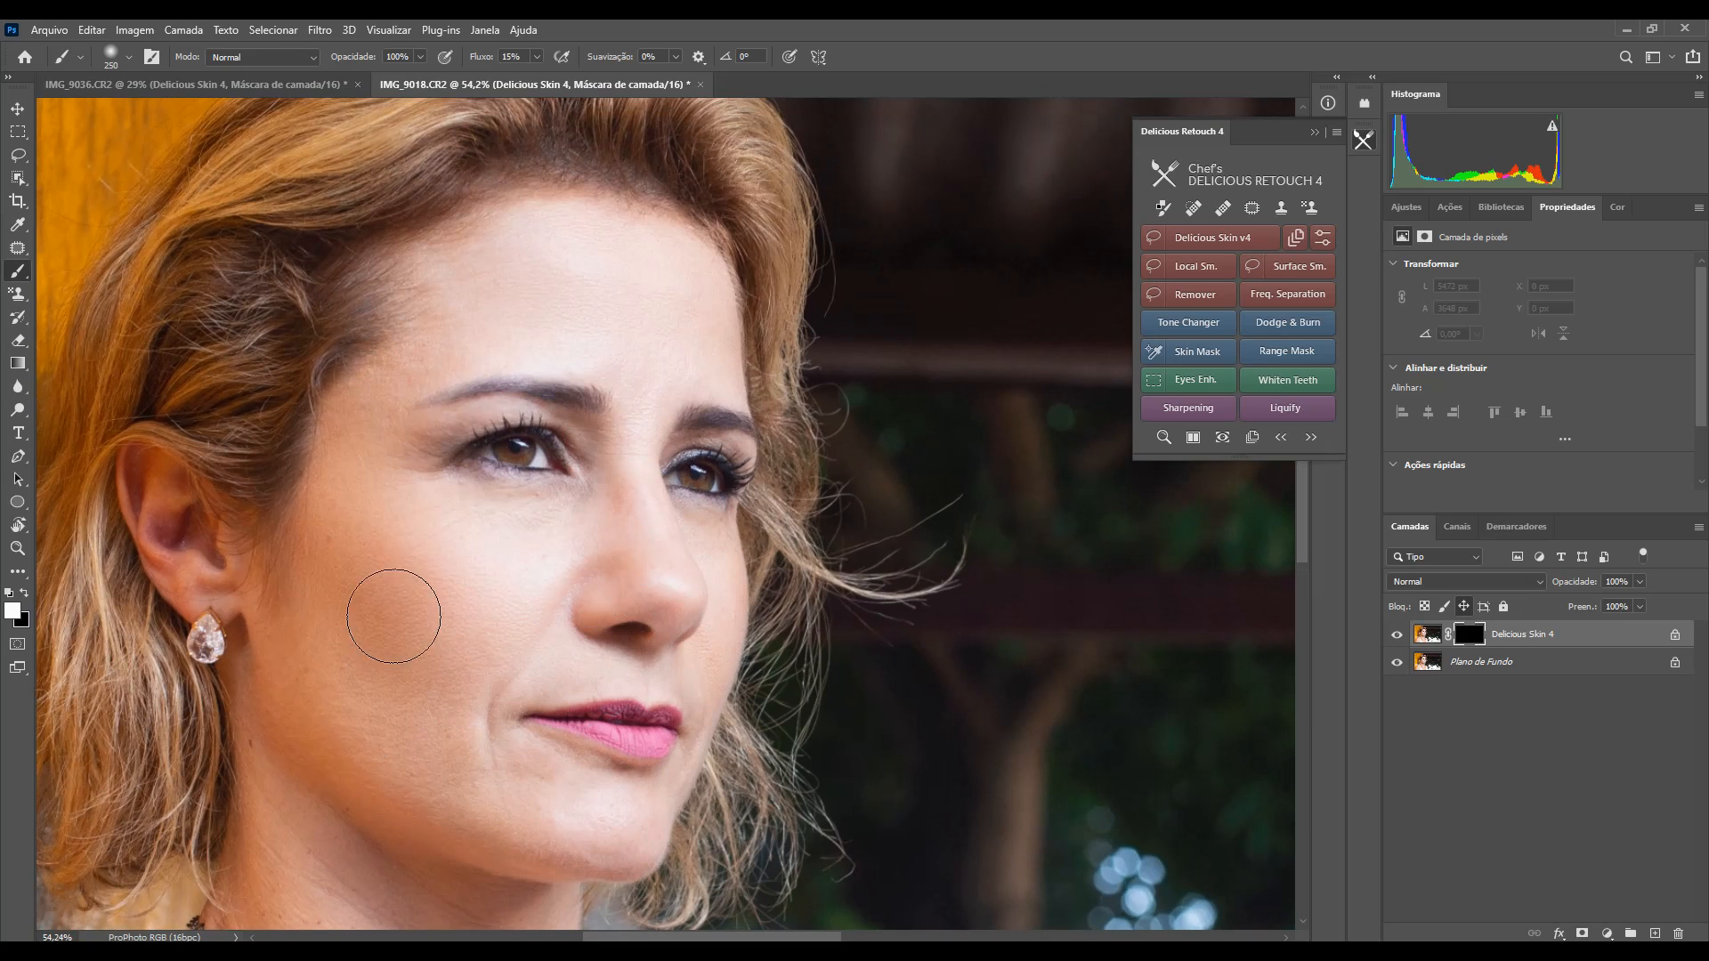
mouse_move(394, 616)
left_mouse_down()
mouse_move(448, 637)
mouse_move(496, 591)
left_mouse_up()
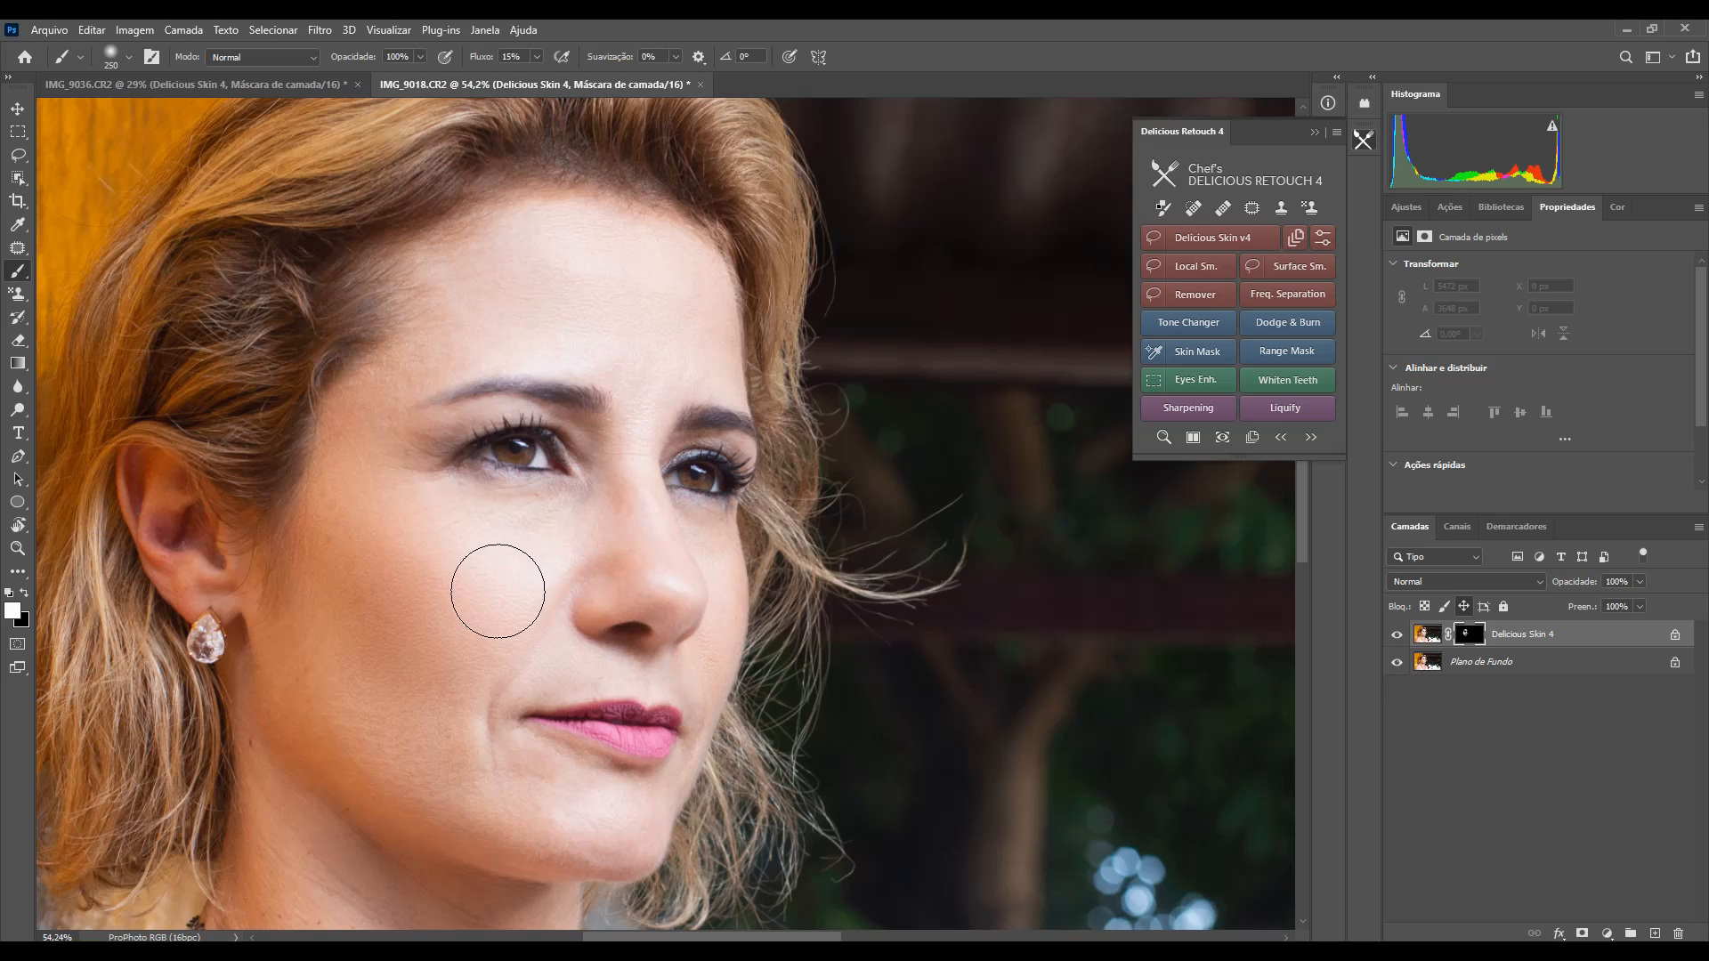
left_click(1398, 636)
left_click(1399, 637)
Step: Switch to IMG_9036.CR2, paint white over the facial skin on its Delicious Skin 4 mask, and toggle the layer to compare
left_click(267, 84)
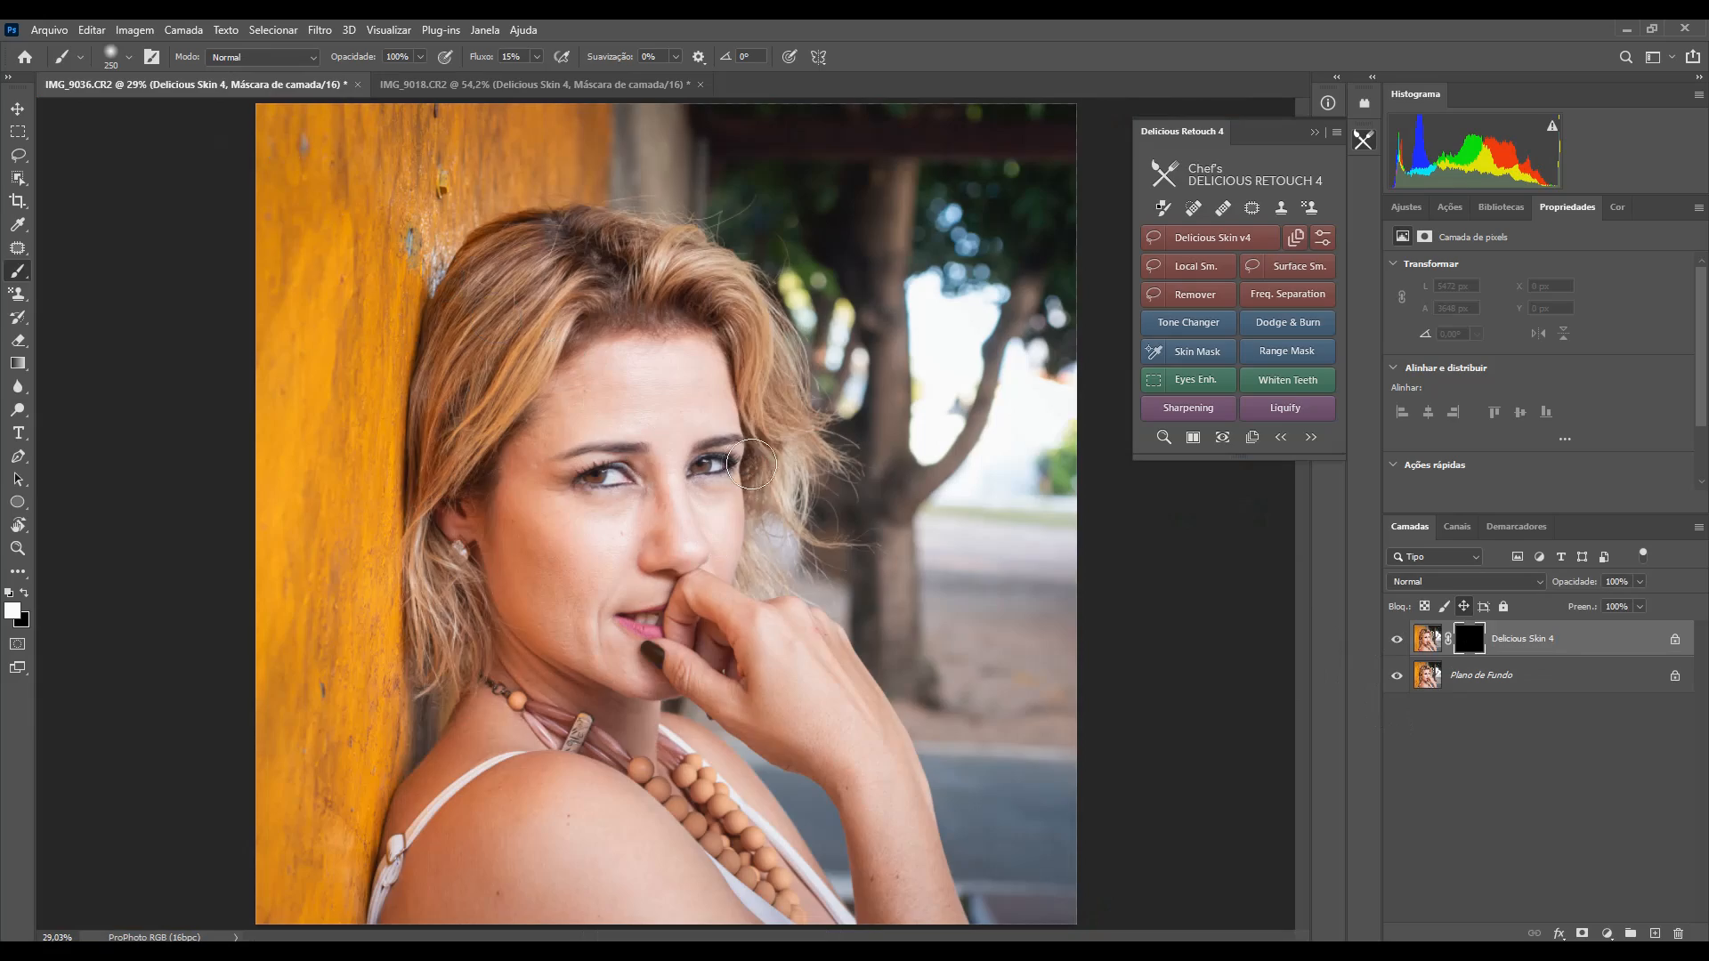
key("z")
left_click_drag(637, 479, 673, 479)
key("b")
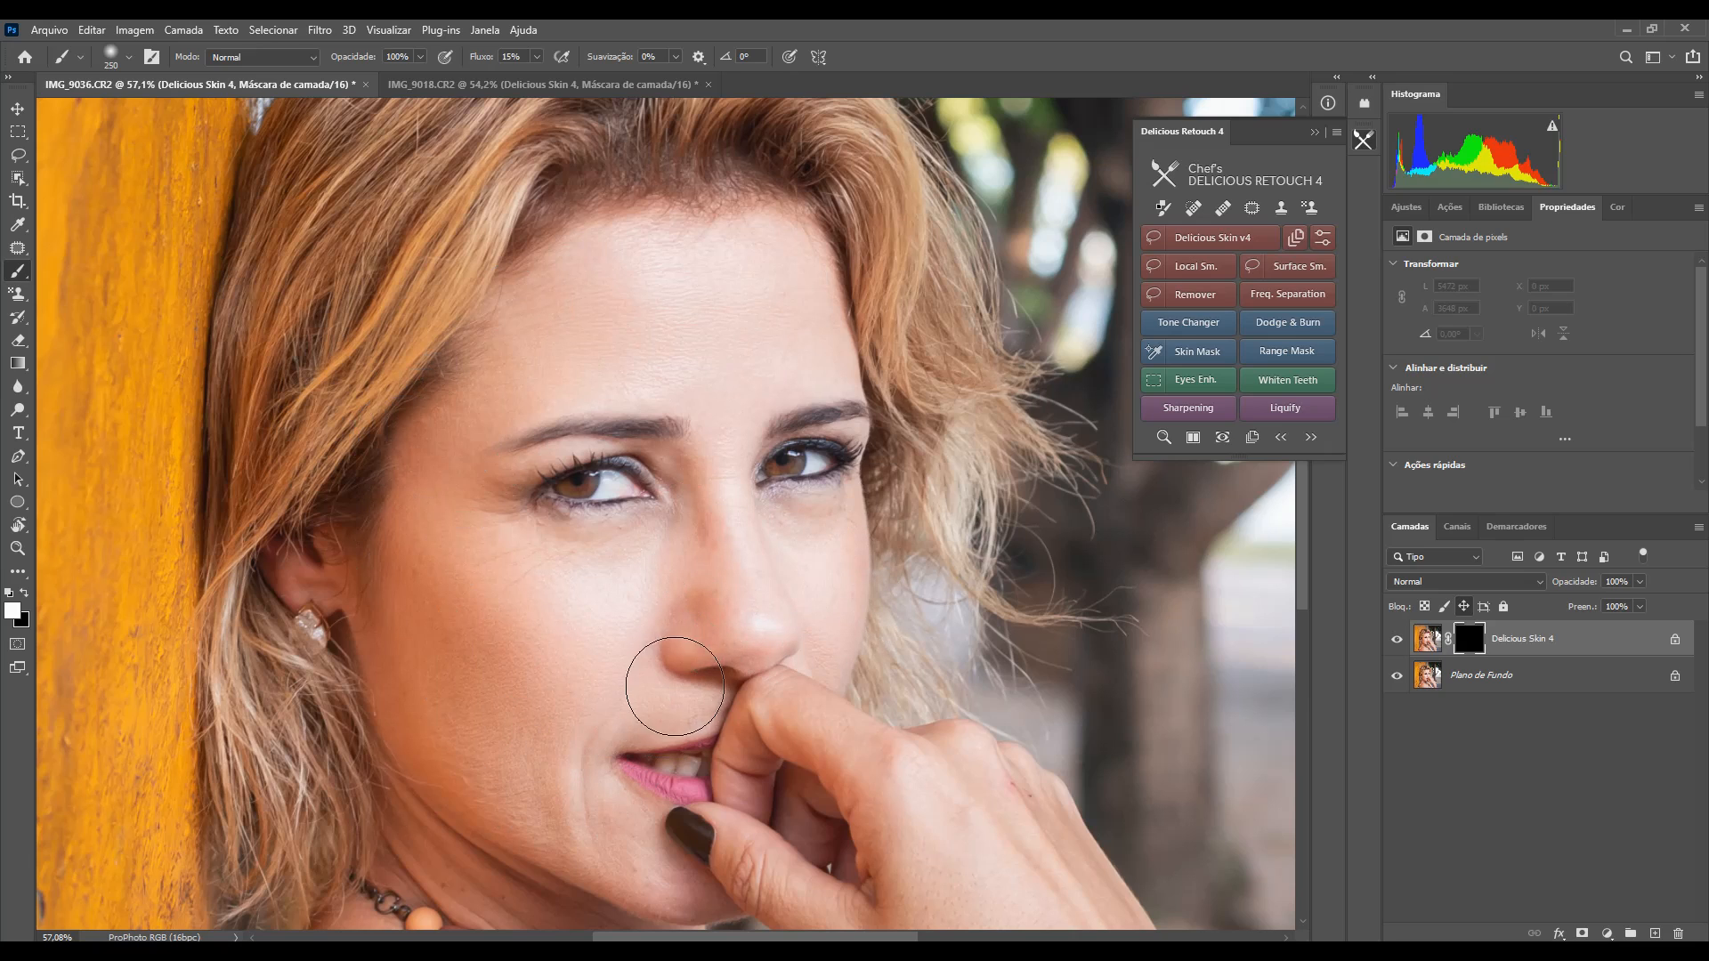
mouse_move(674, 687)
left_mouse_down()
mouse_move(531, 739)
mouse_move(479, 733)
mouse_move(458, 773)
mouse_move(535, 828)
left_mouse_up()
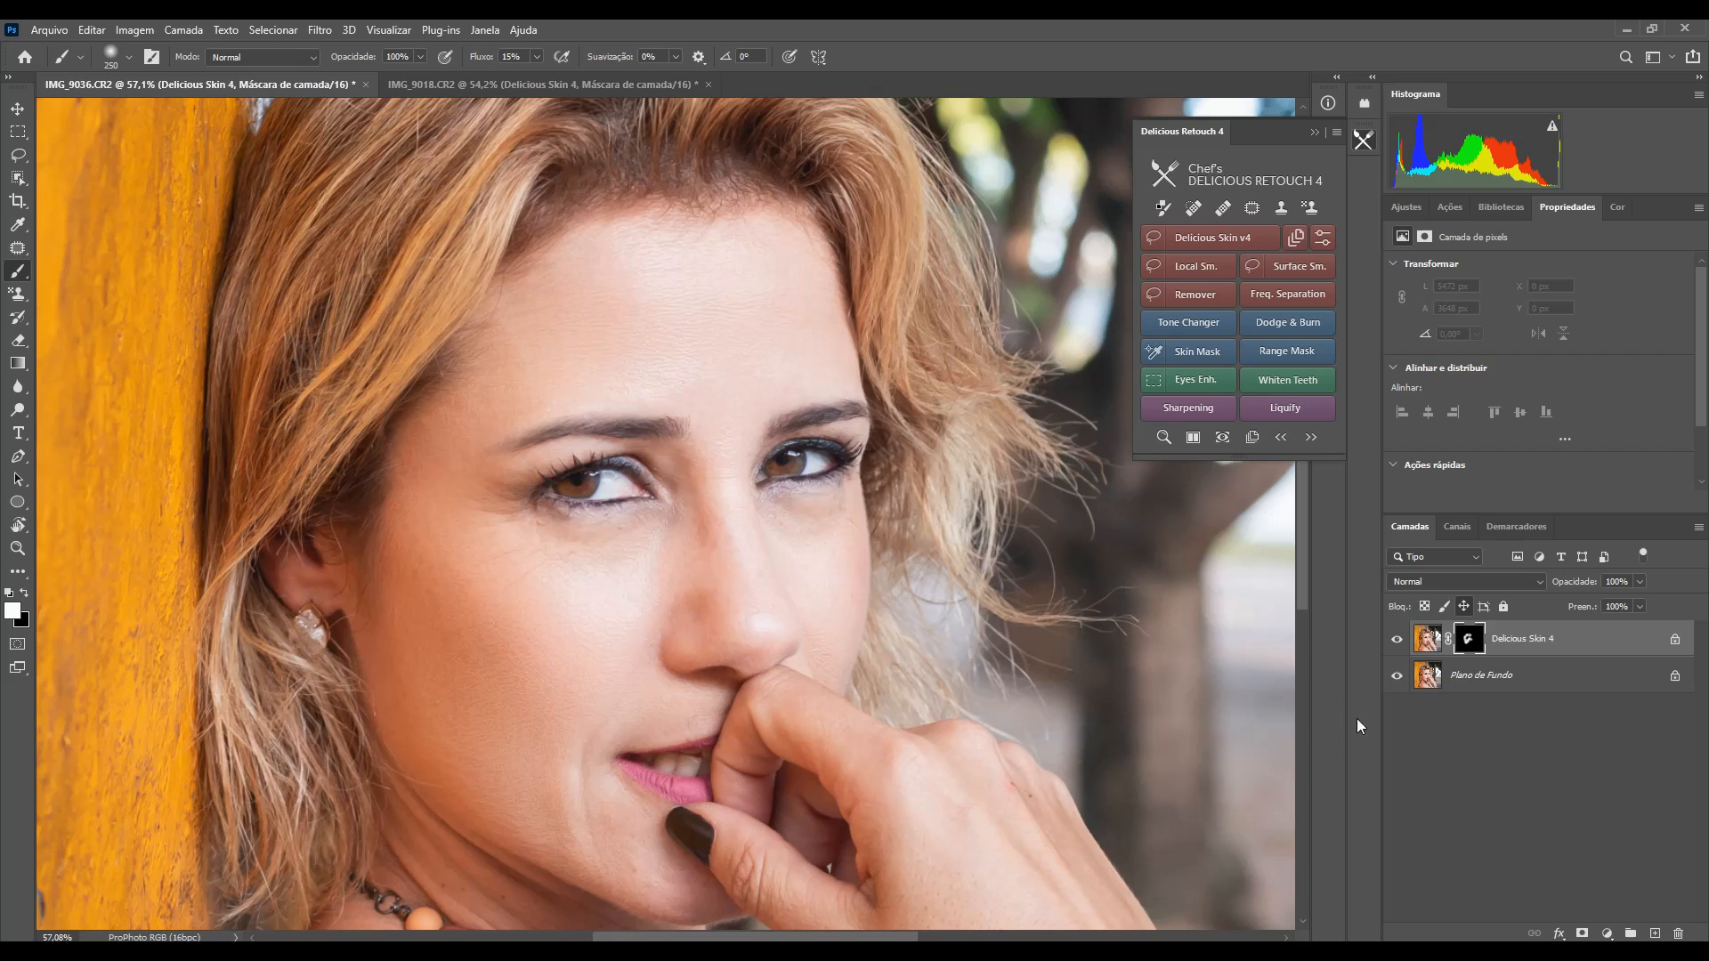
left_click(1396, 640)
left_click(1396, 640)
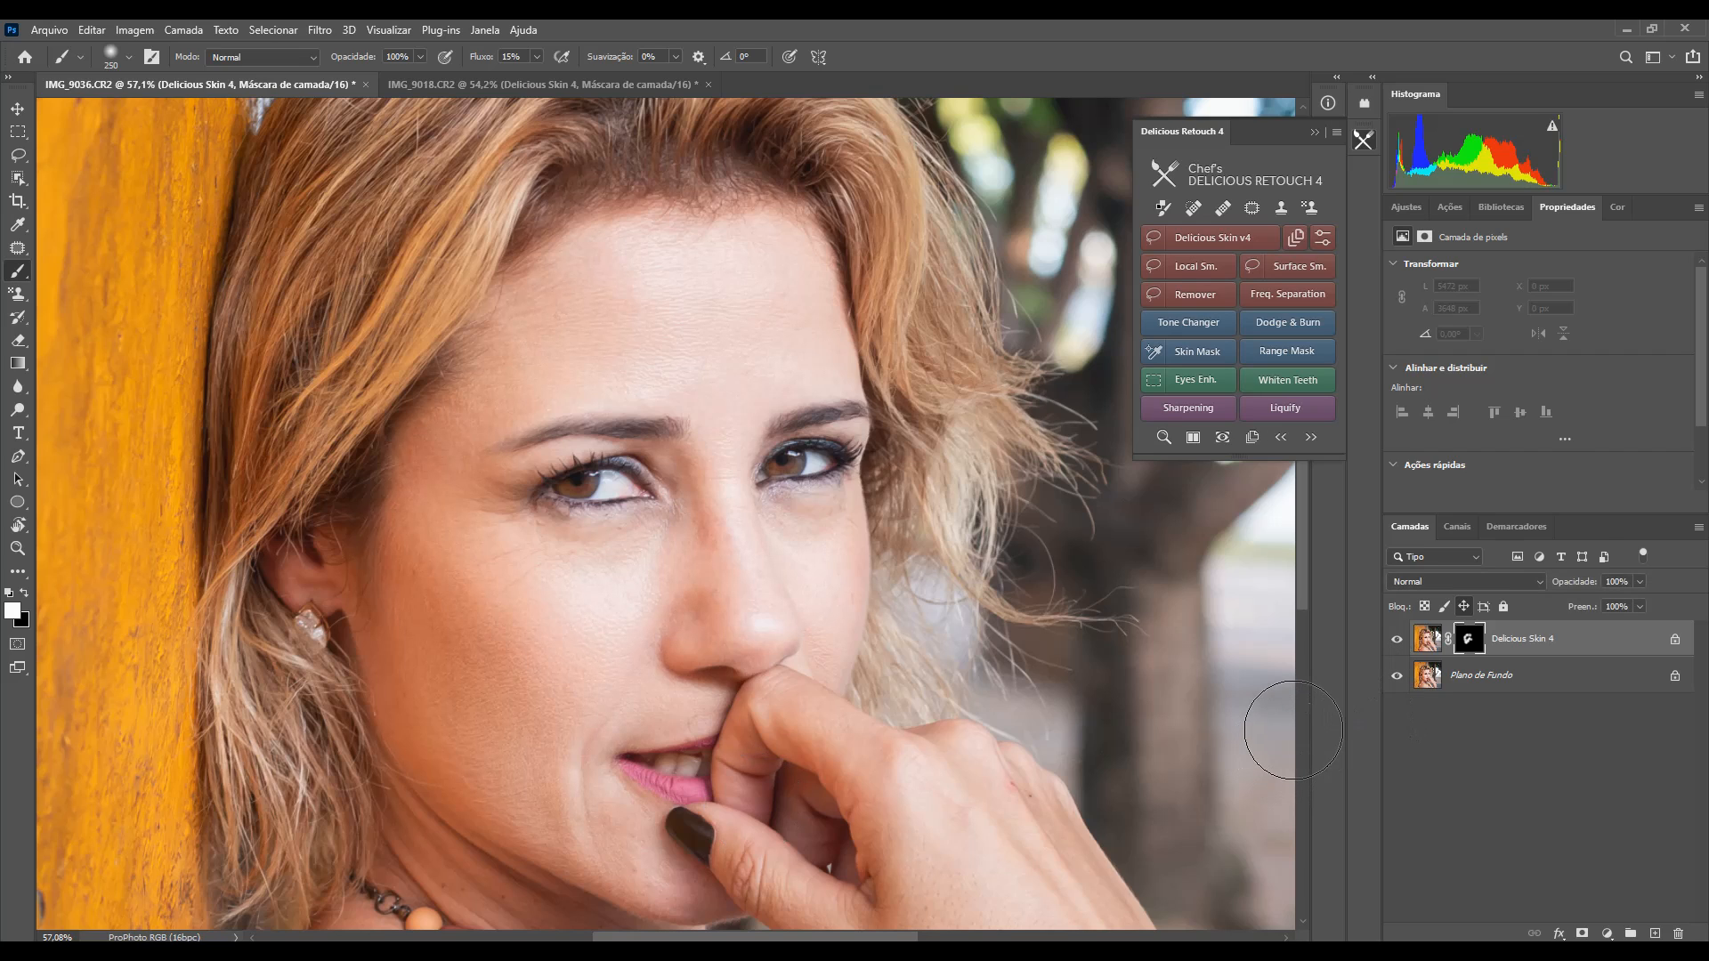